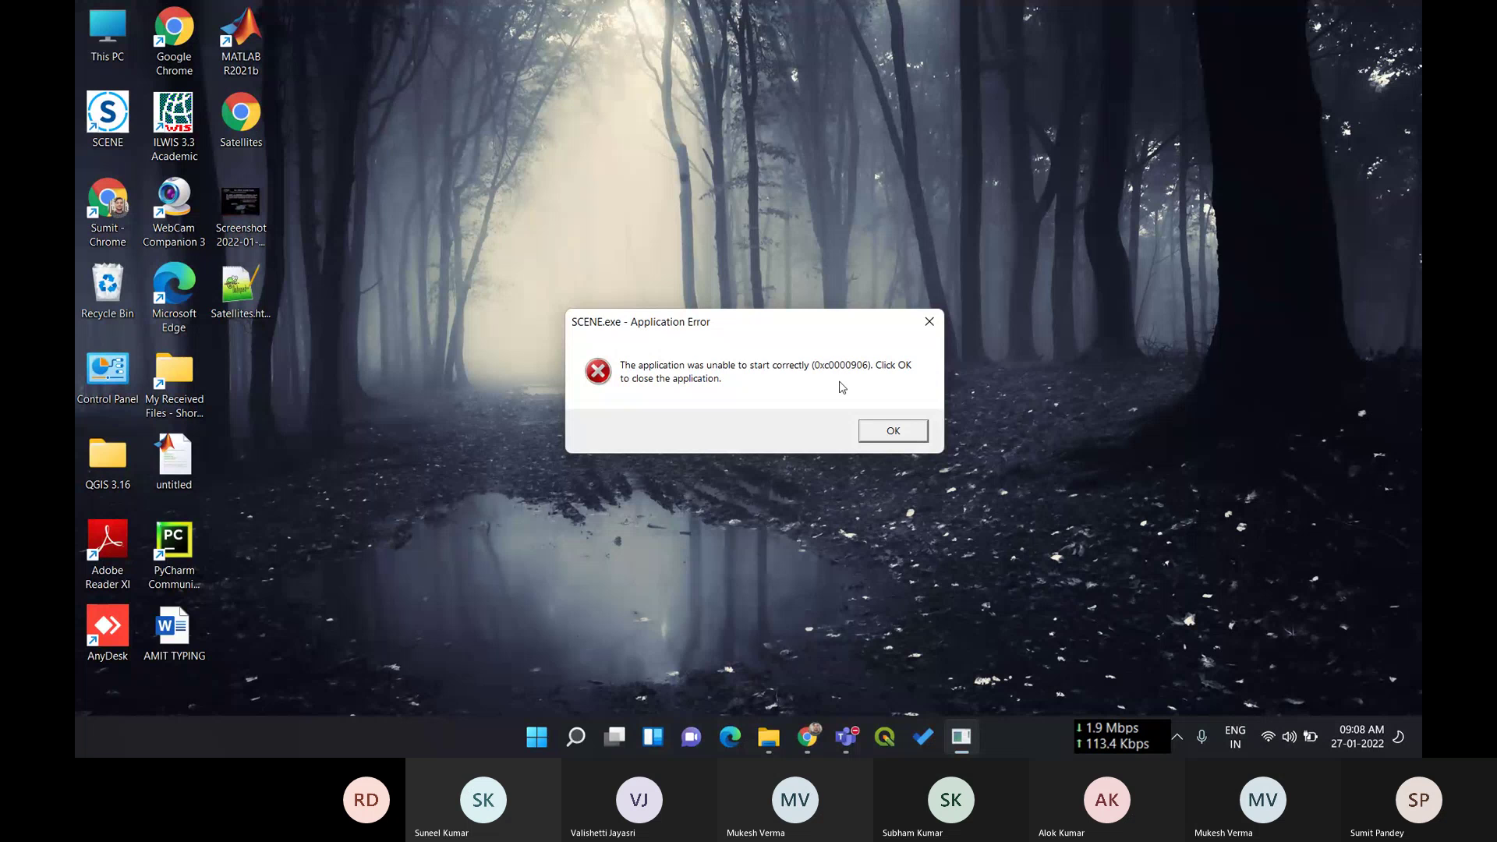
Dismiss the SCENE.exe application error message
click(884, 435)
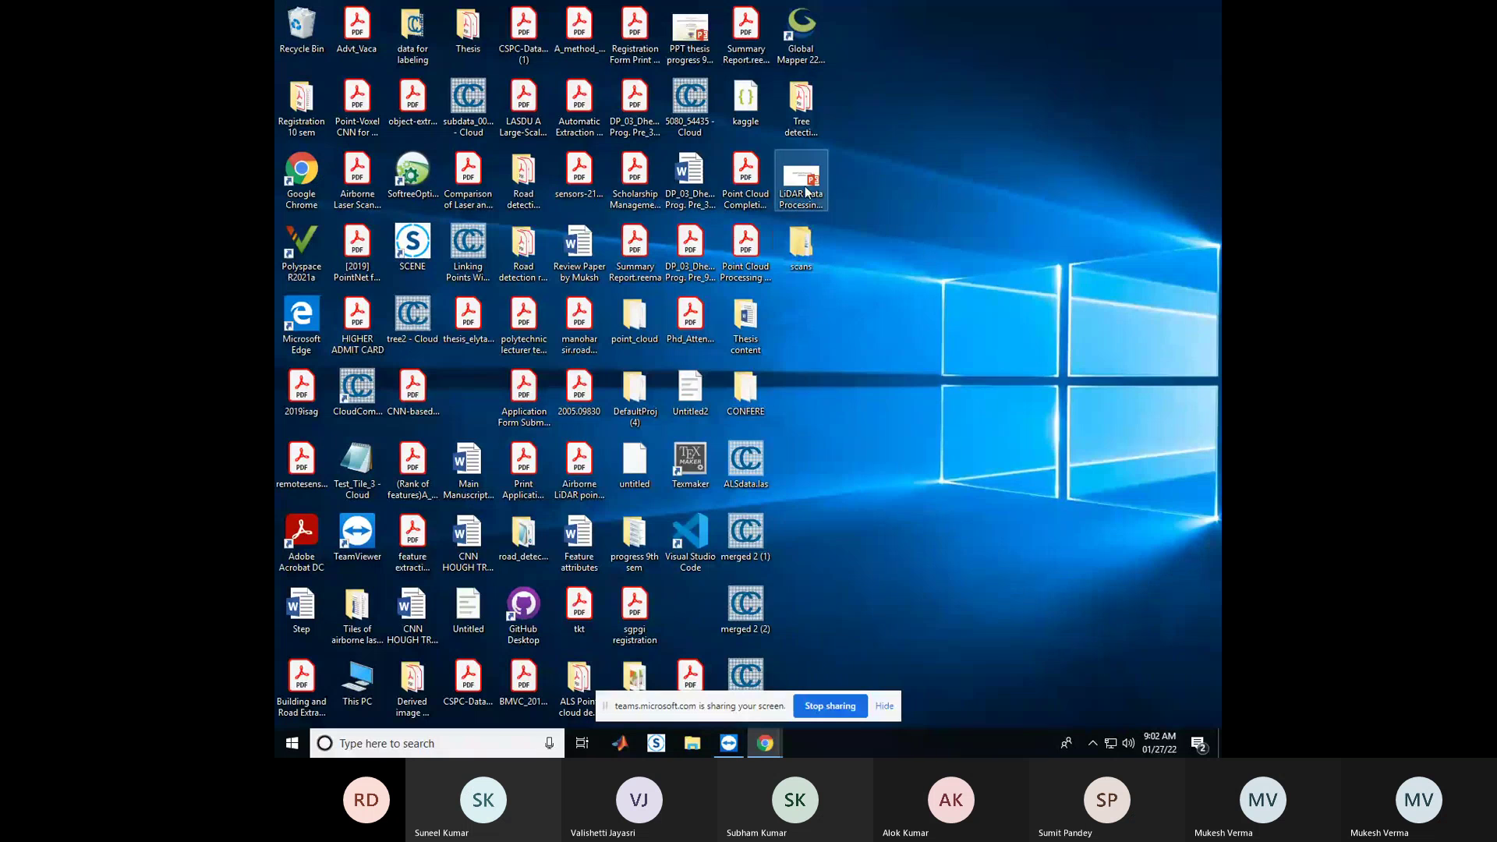
Put the LiDAR Data Processing presentation into the scans folder and move that folder to a free area of the desktop
drag(805, 191, 801, 251)
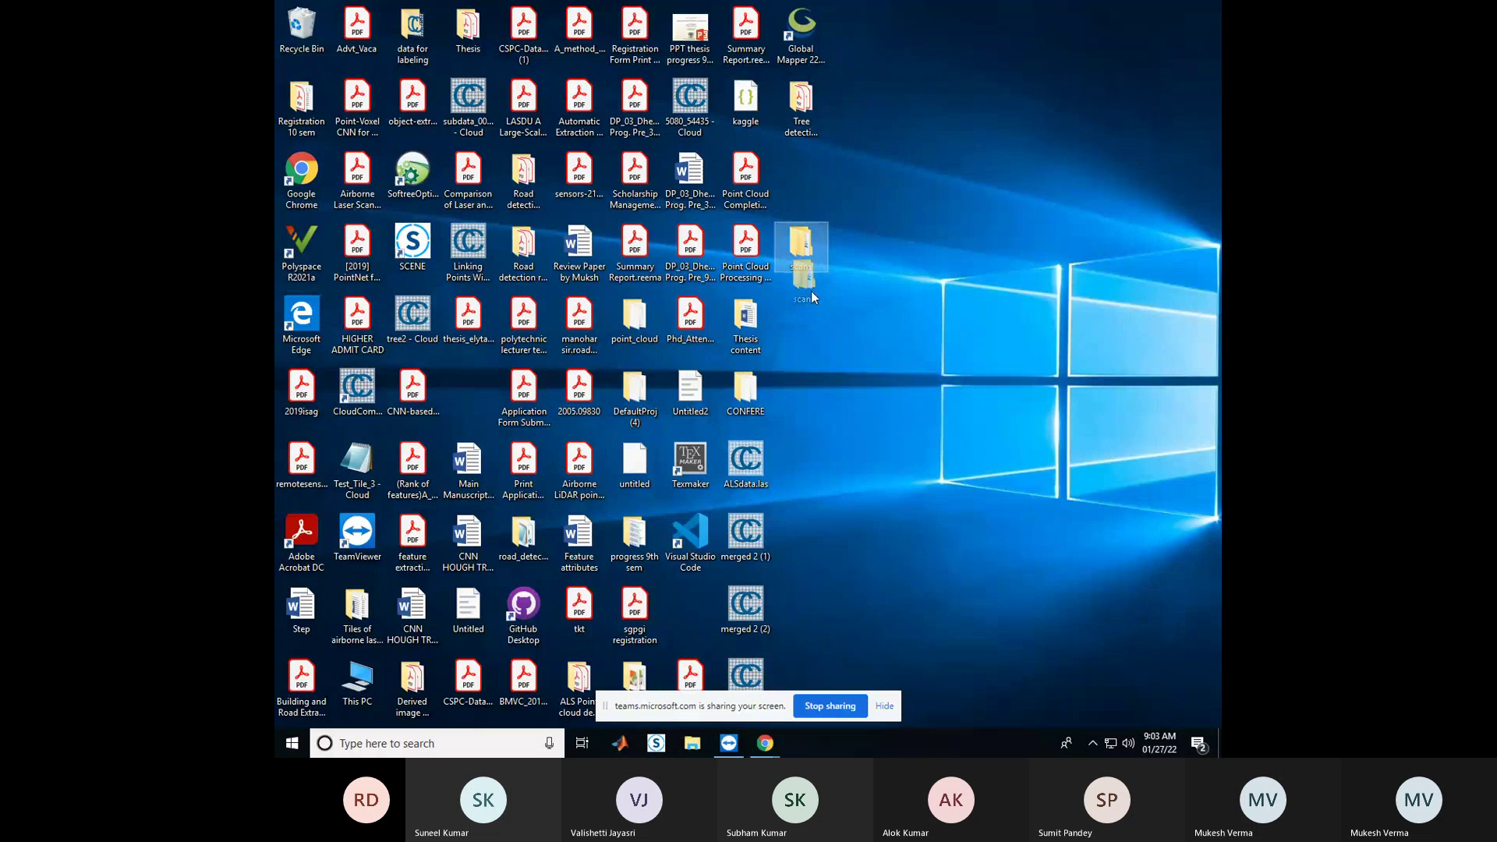
drag(848, 353, 851, 373)
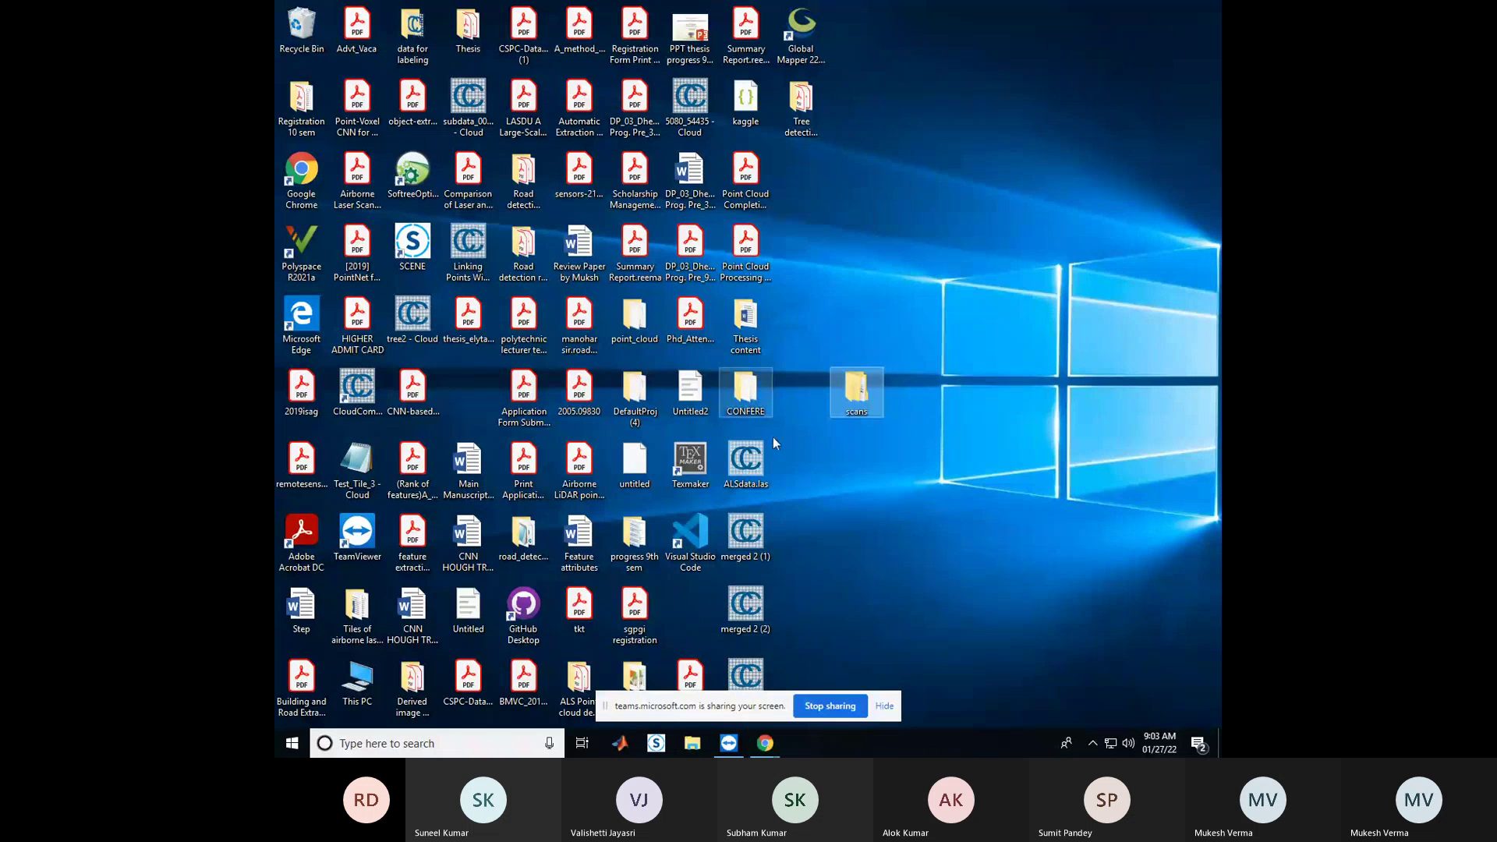
Open the scans folder to examine the scan folders and presentation it contains, and minimize its window
double_click(854, 390)
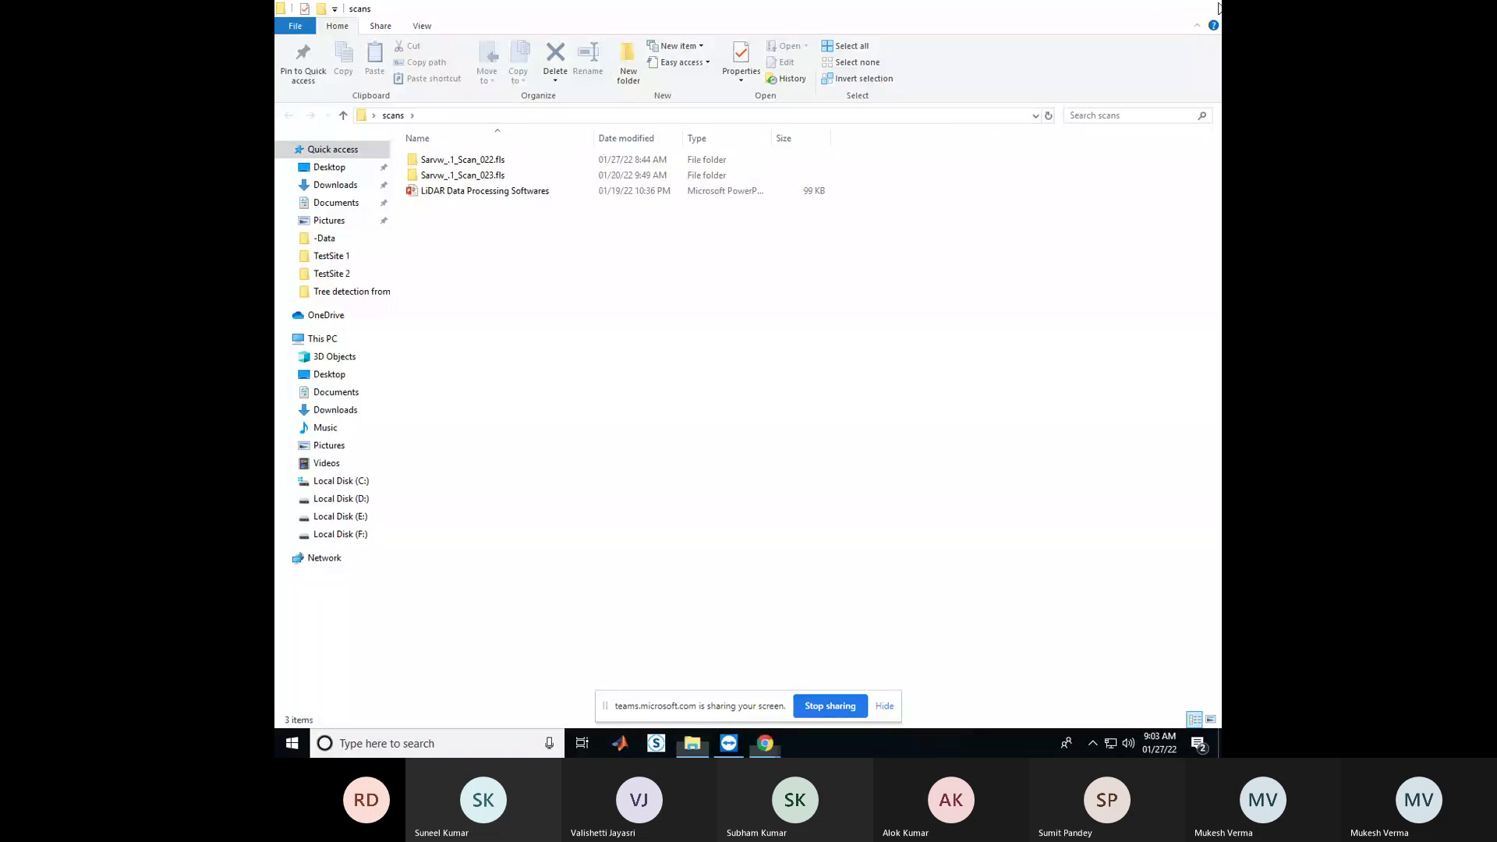
click(1135, 8)
double_click(857, 386)
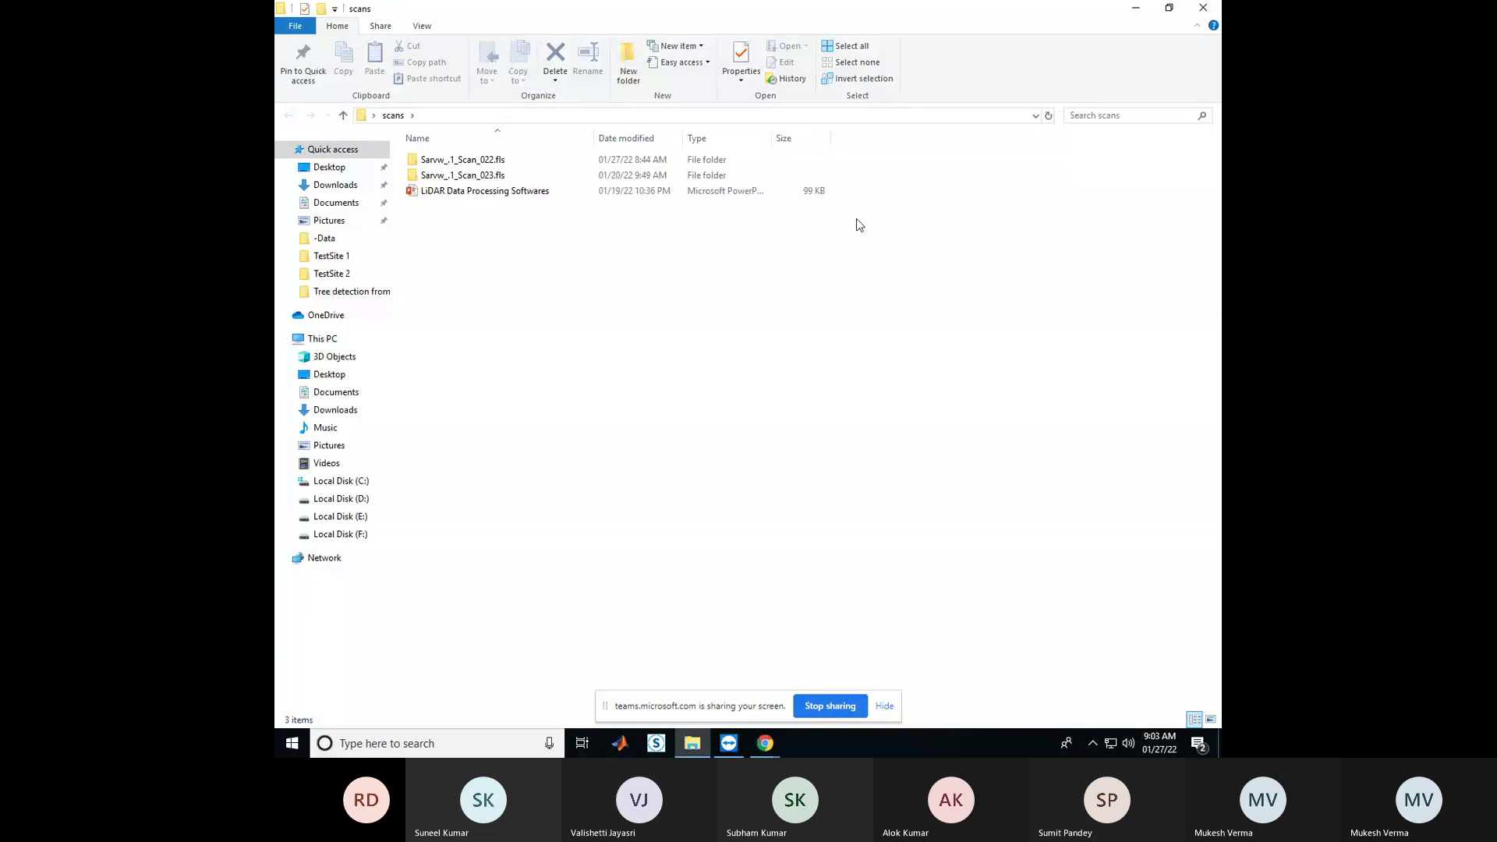
click(1144, 8)
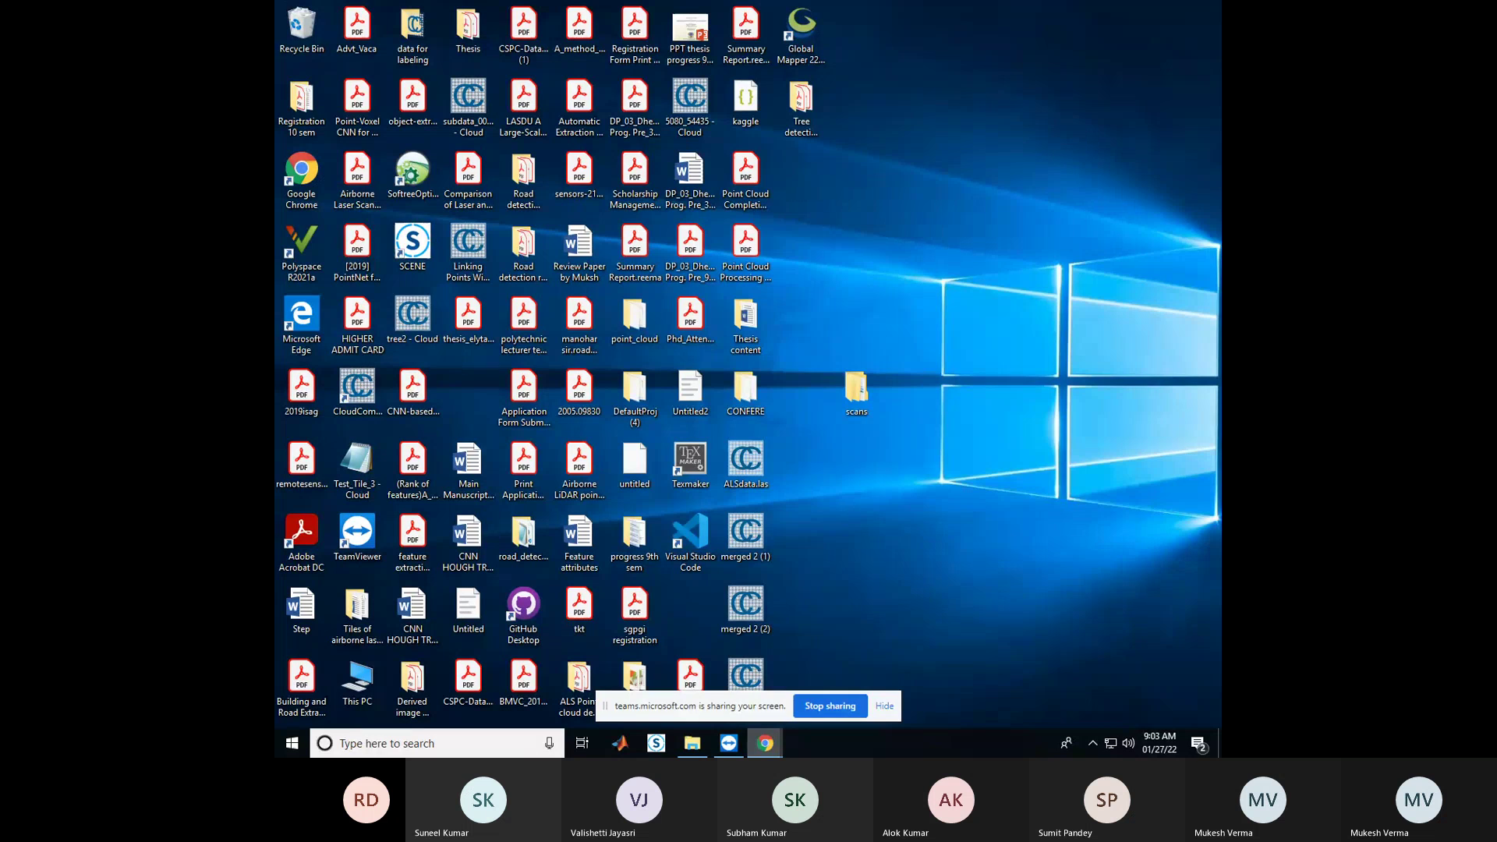
Move the merged 2 (2) point cloud file next to the ALS Point cloud item on the desktop
drag(745, 604, 645, 729)
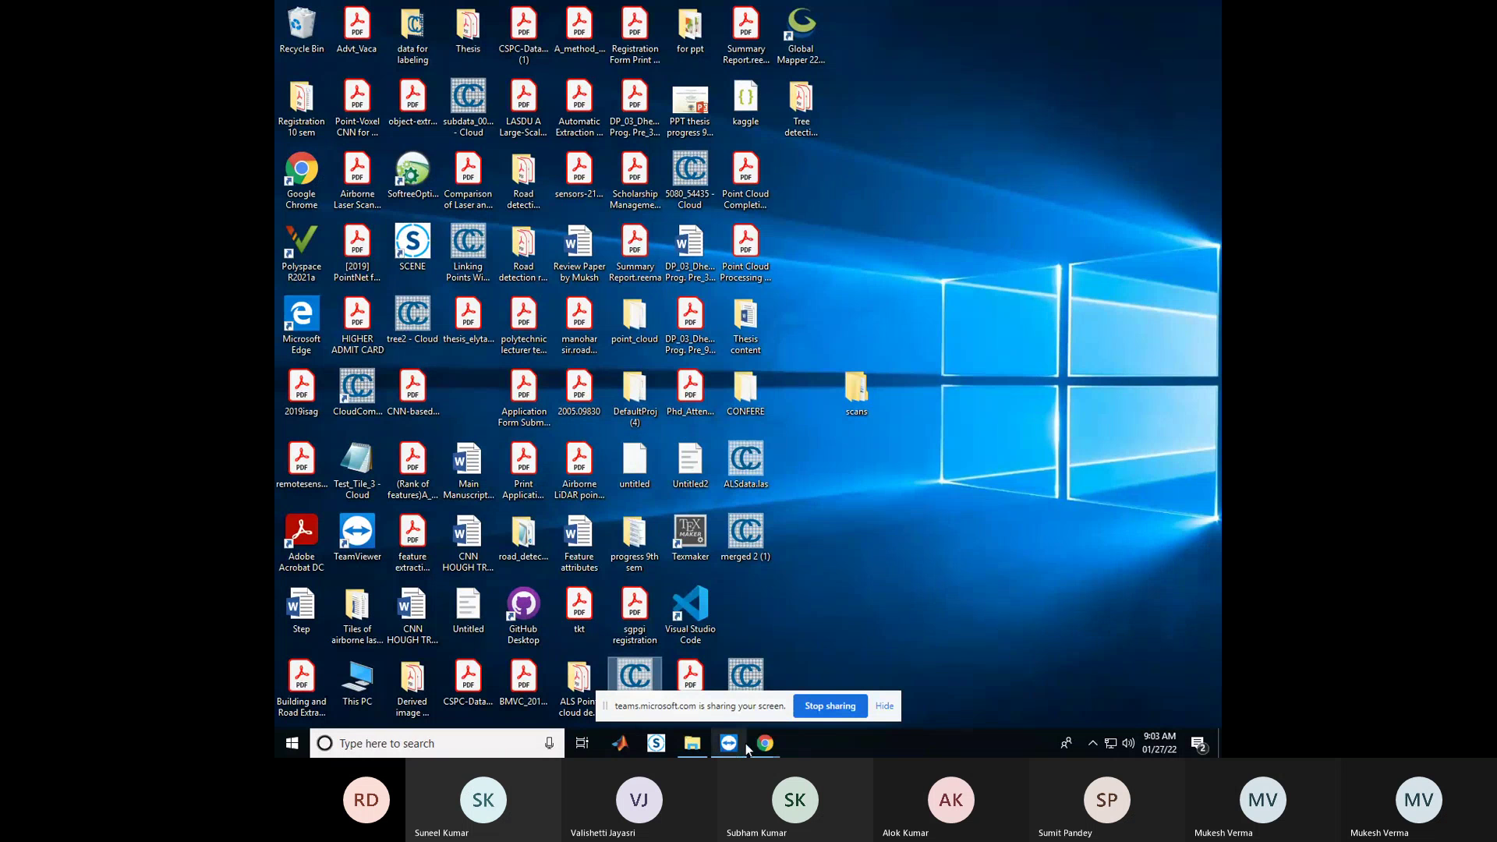
mouse_move(765, 742)
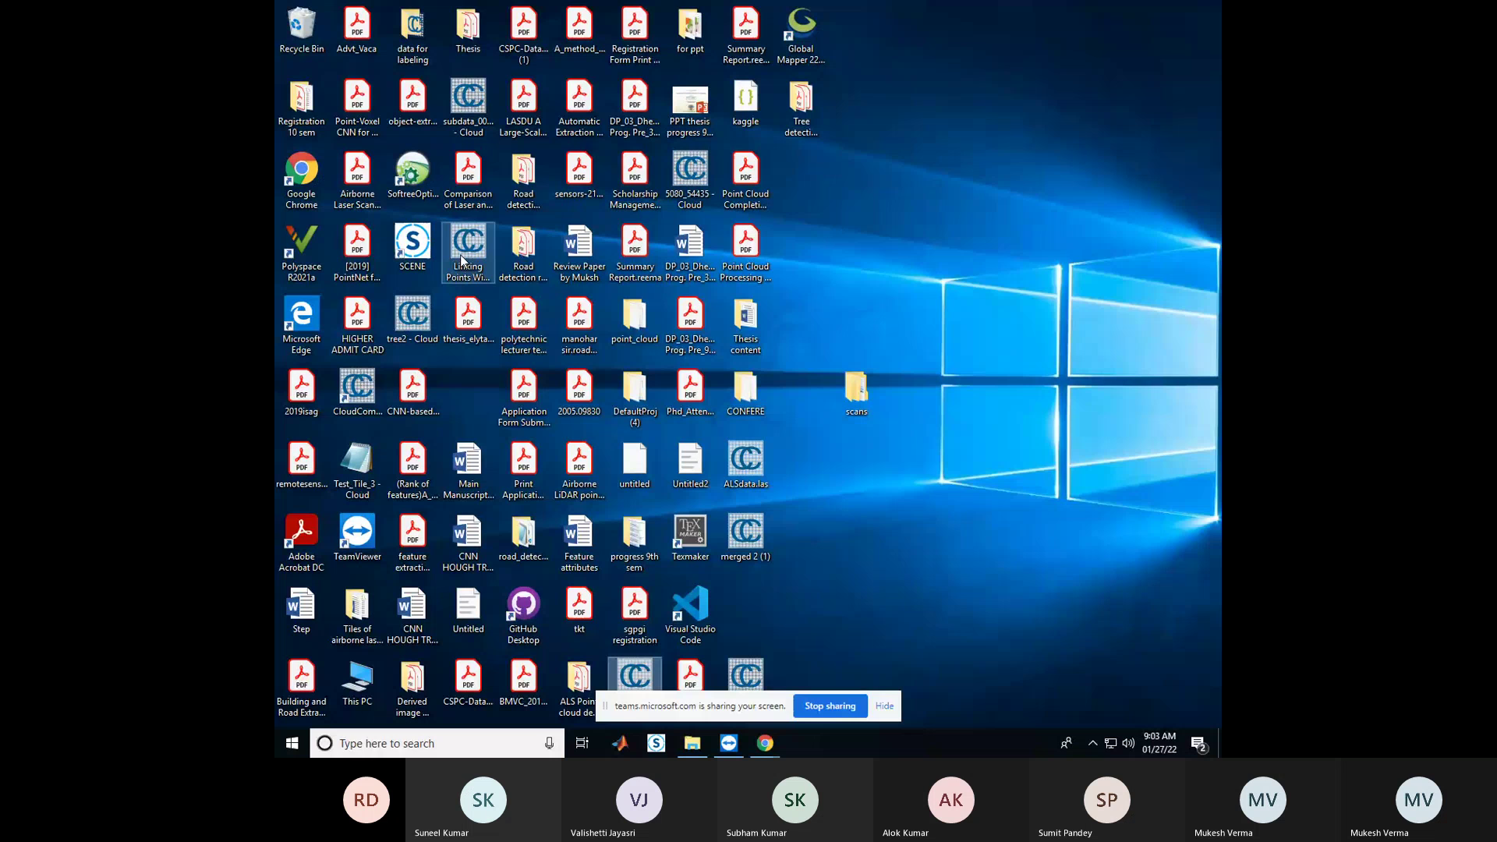
Open TeamViewer through a system search and select this computer's remote-control ID
click(399, 743)
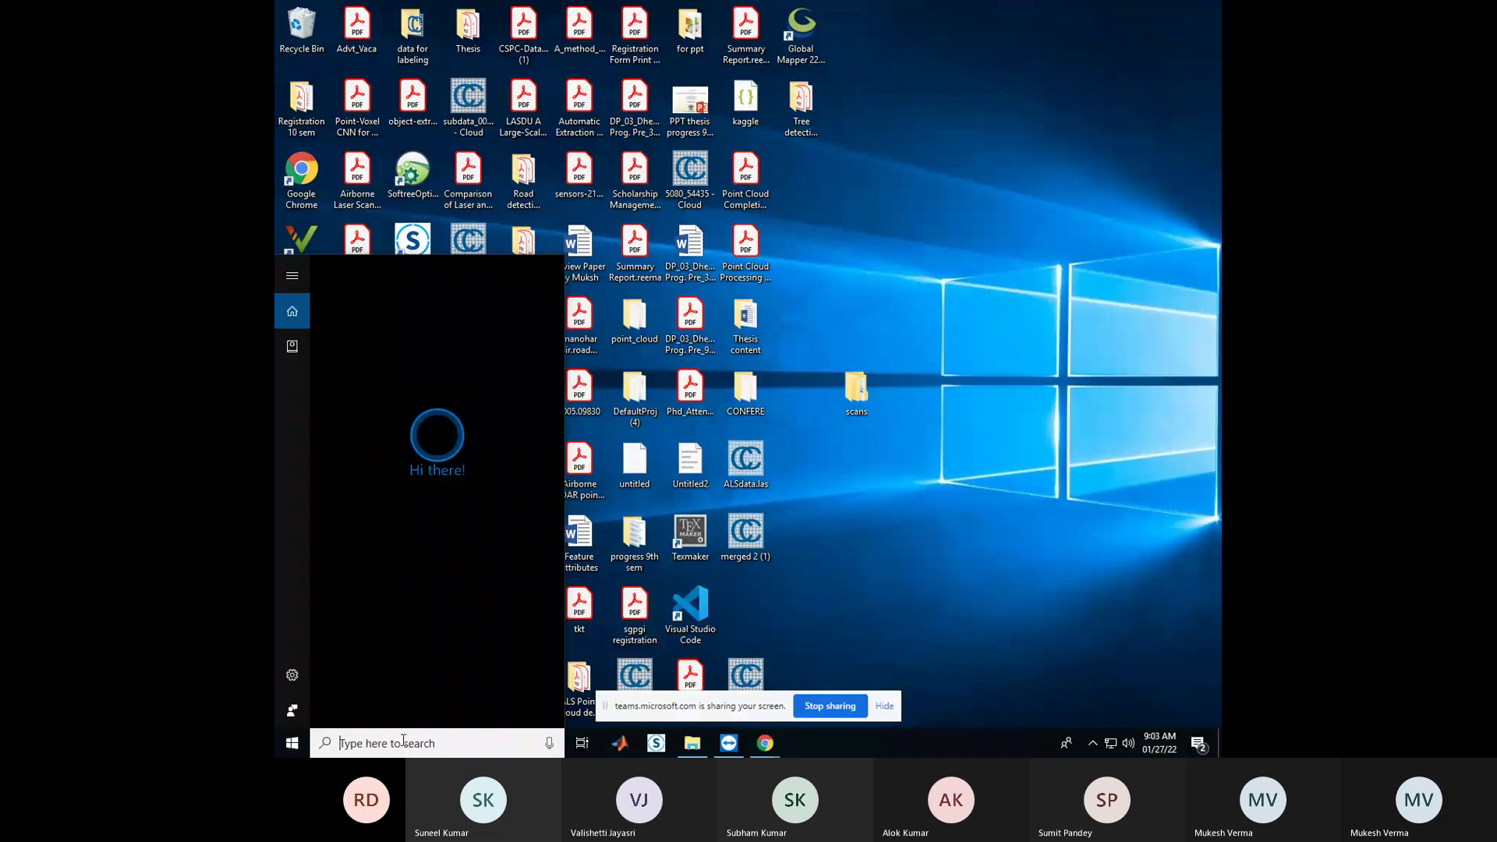
text(te)
key(Return)
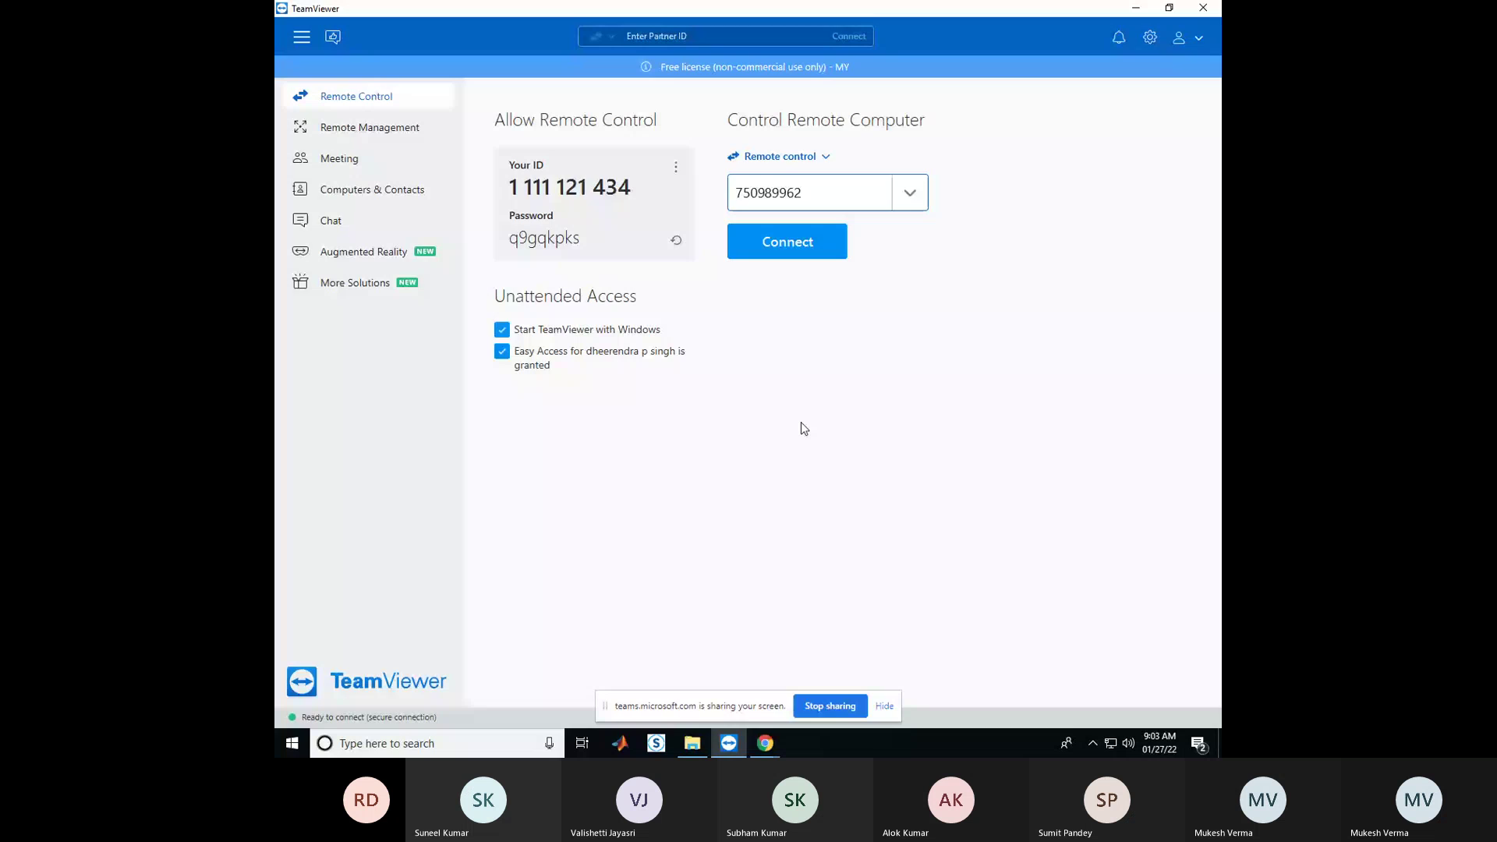
click(917, 257)
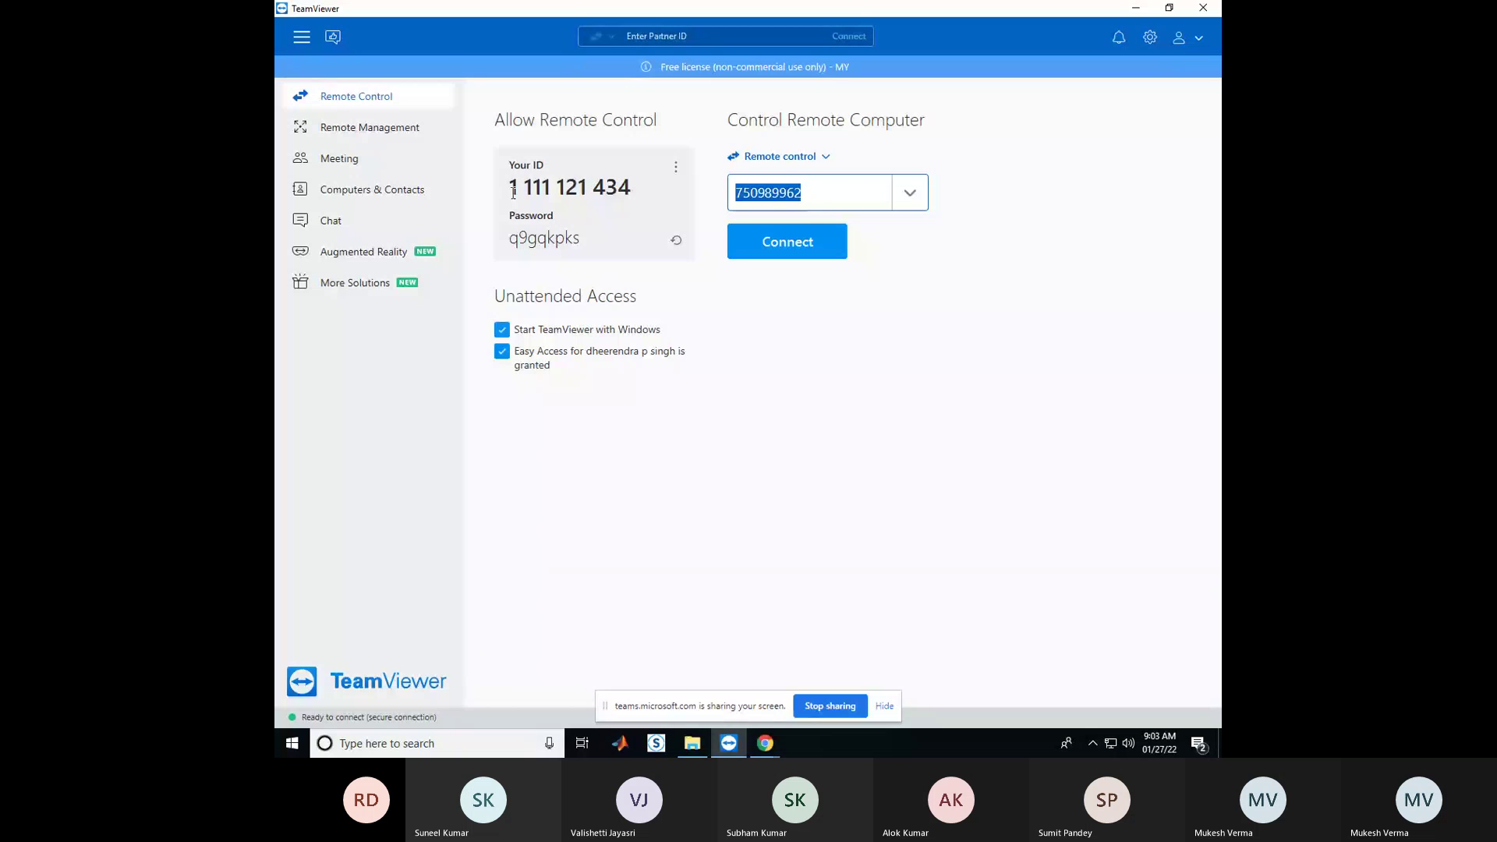
drag(513, 192, 521, 245)
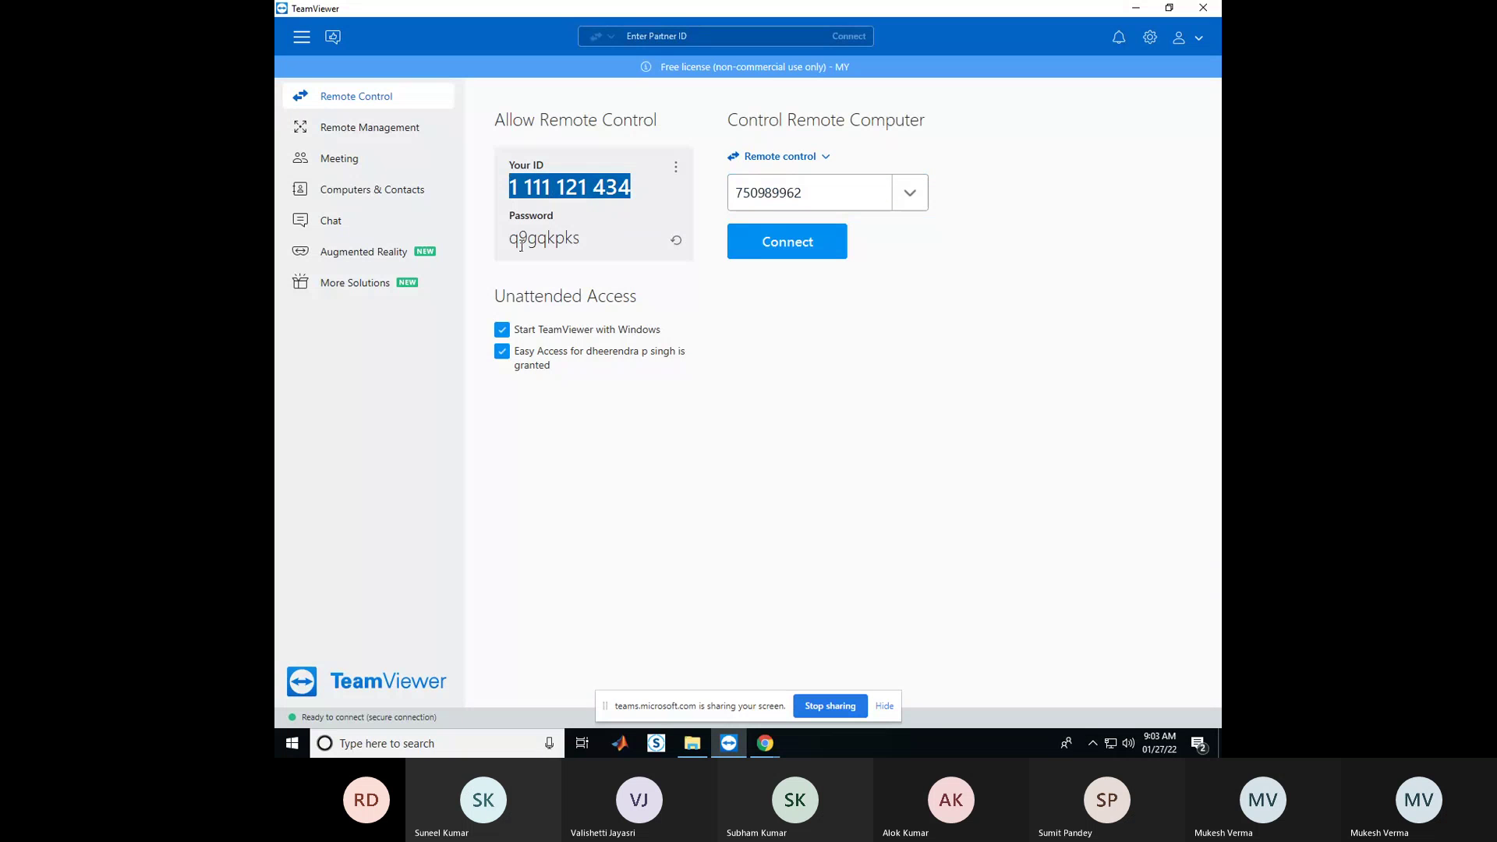
Switch from TeamViewer to the Chrome browser window
click(765, 743)
click(1104, 492)
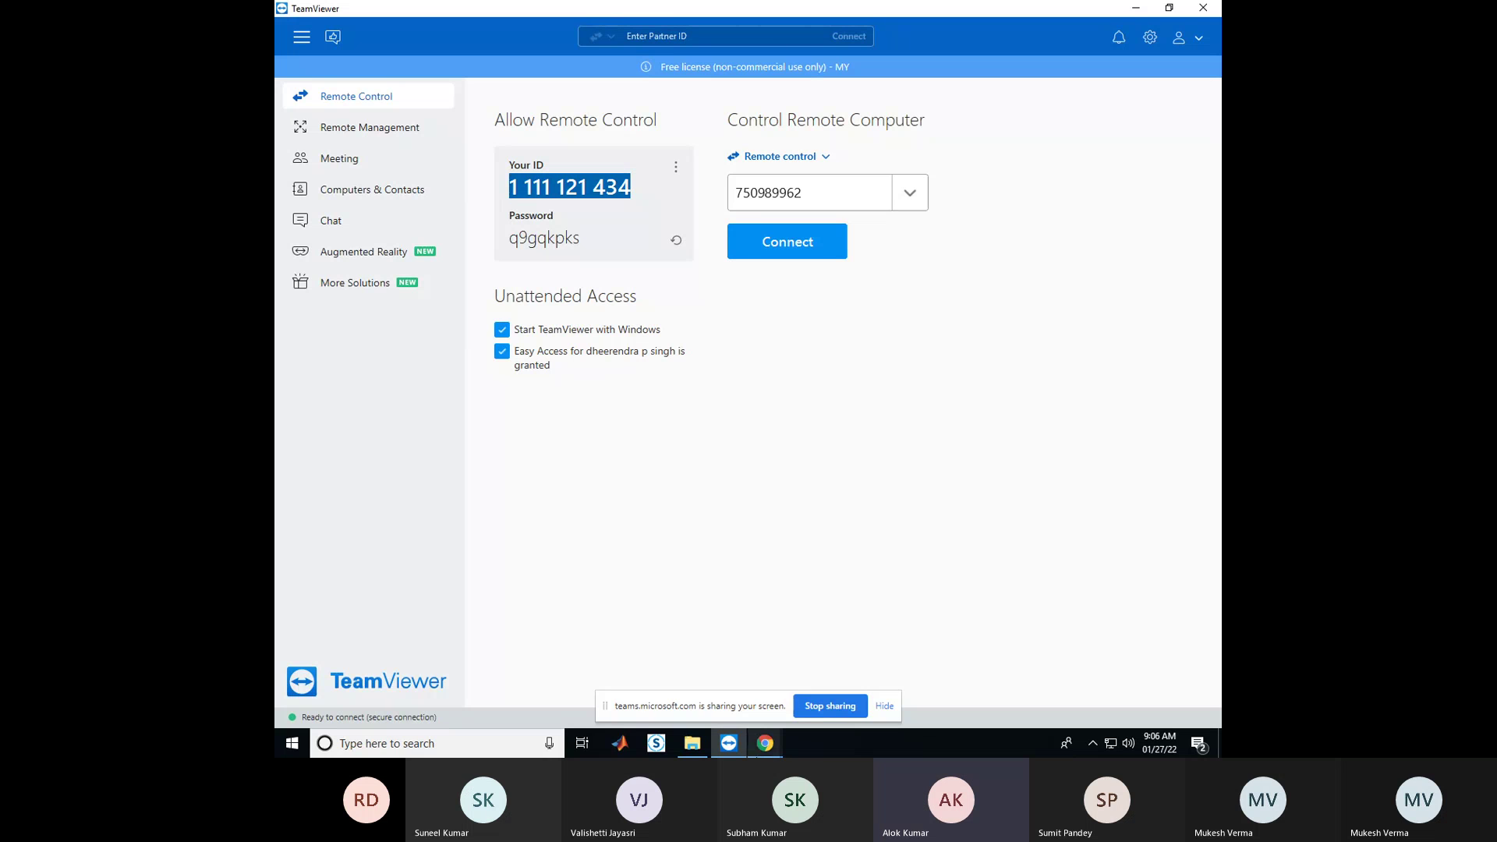
mouse_move(764, 743)
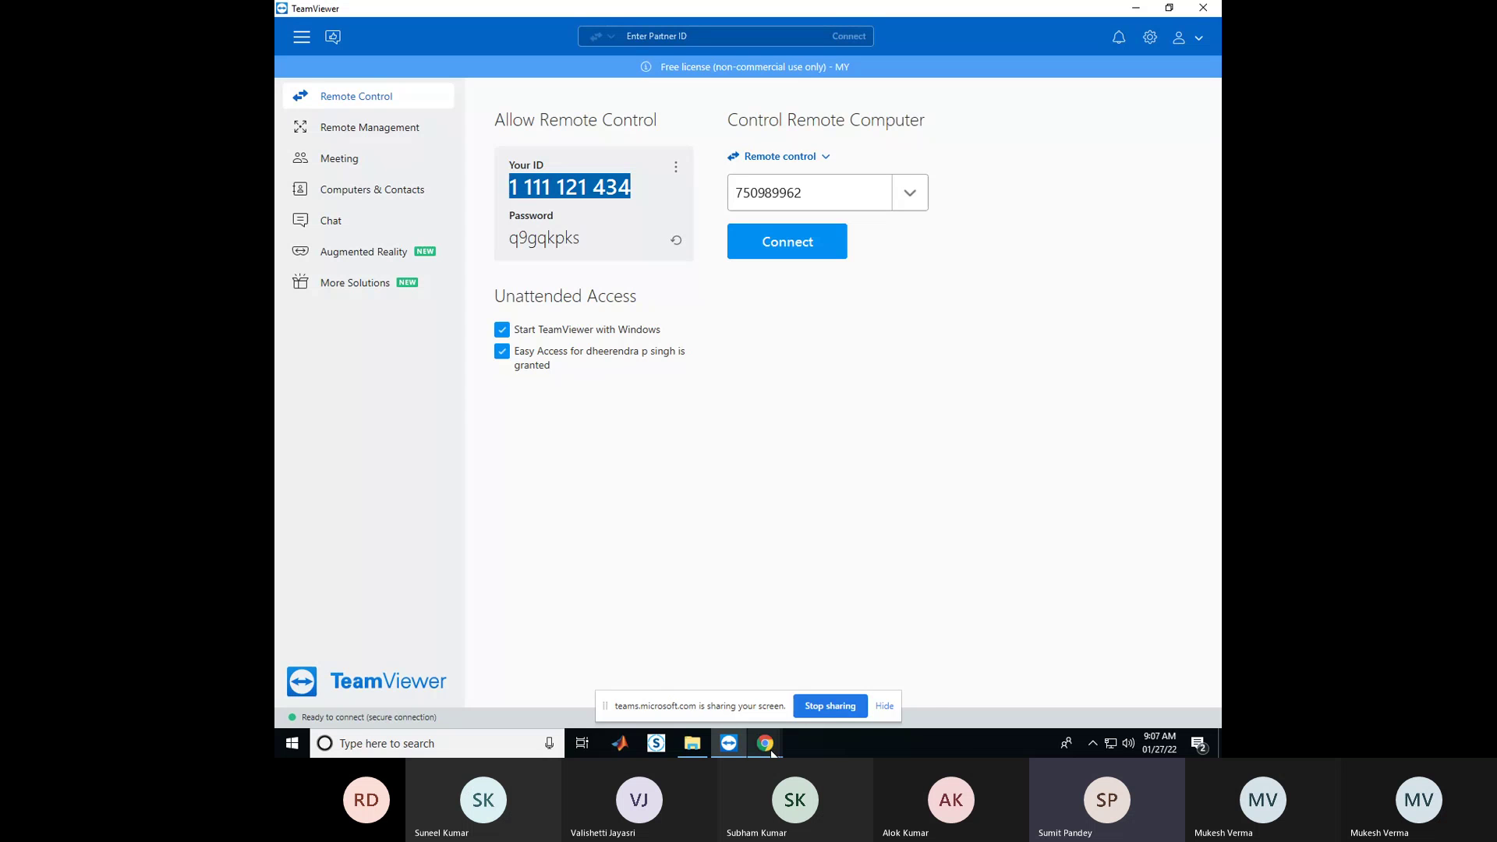
mouse_move(765, 743)
click(734, 689)
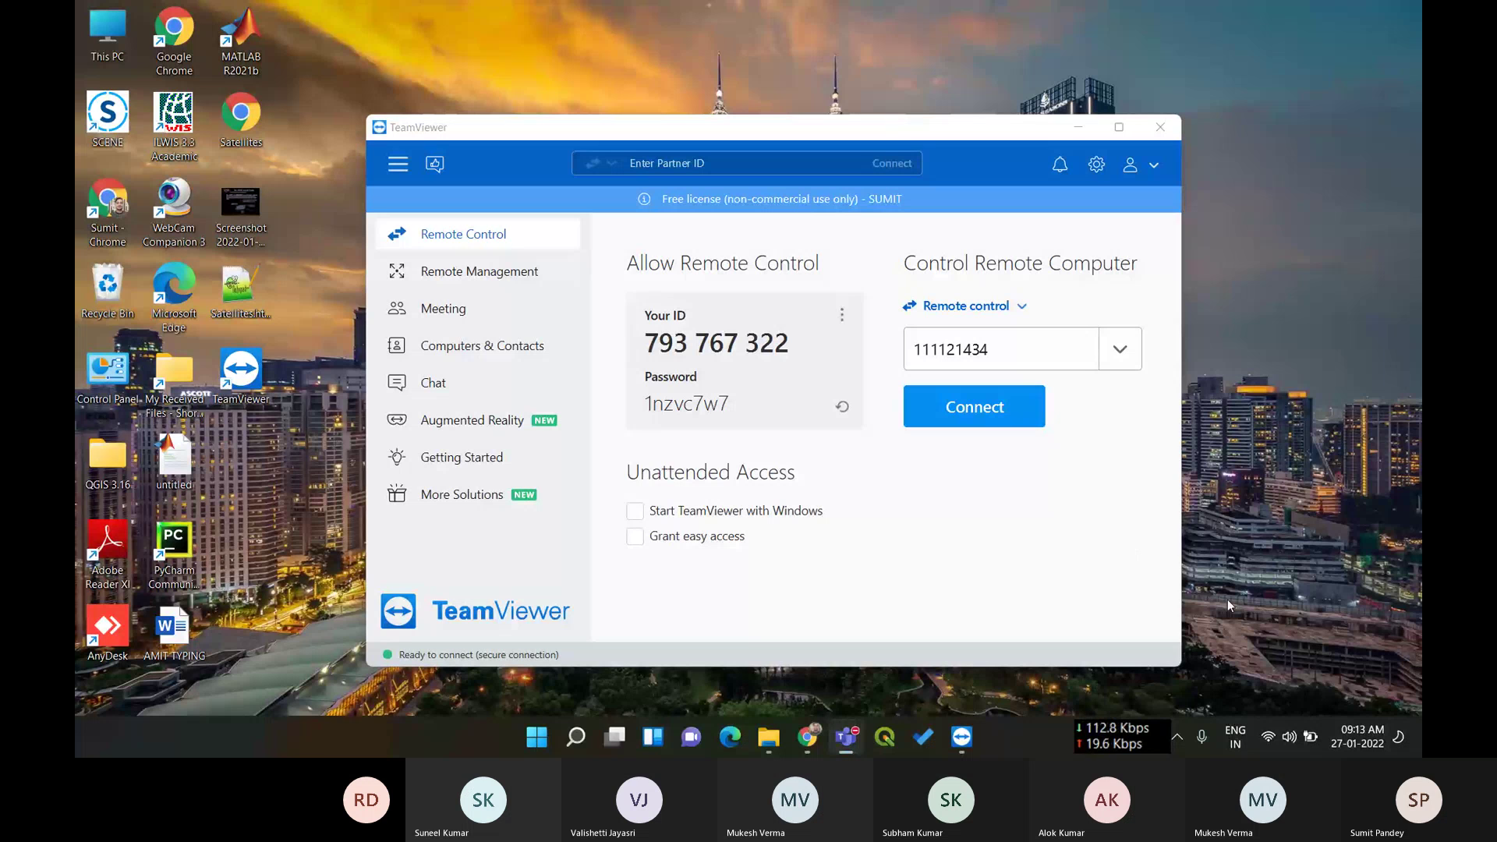
Correct the partner ID in TeamViewer by adding the missing digit and connect to the remote computer
click(928, 353)
text(1)
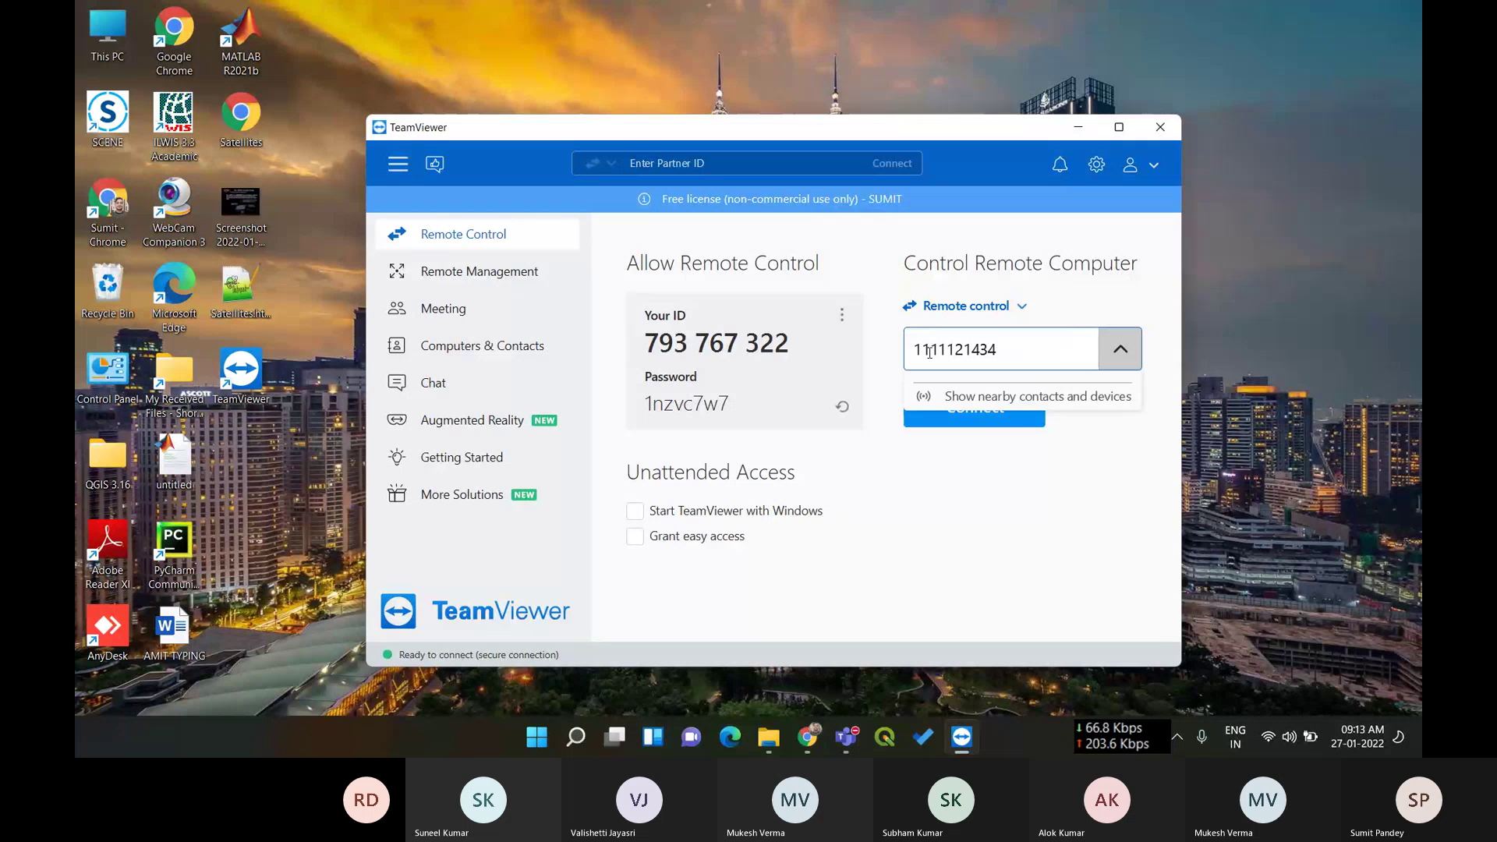
click(937, 413)
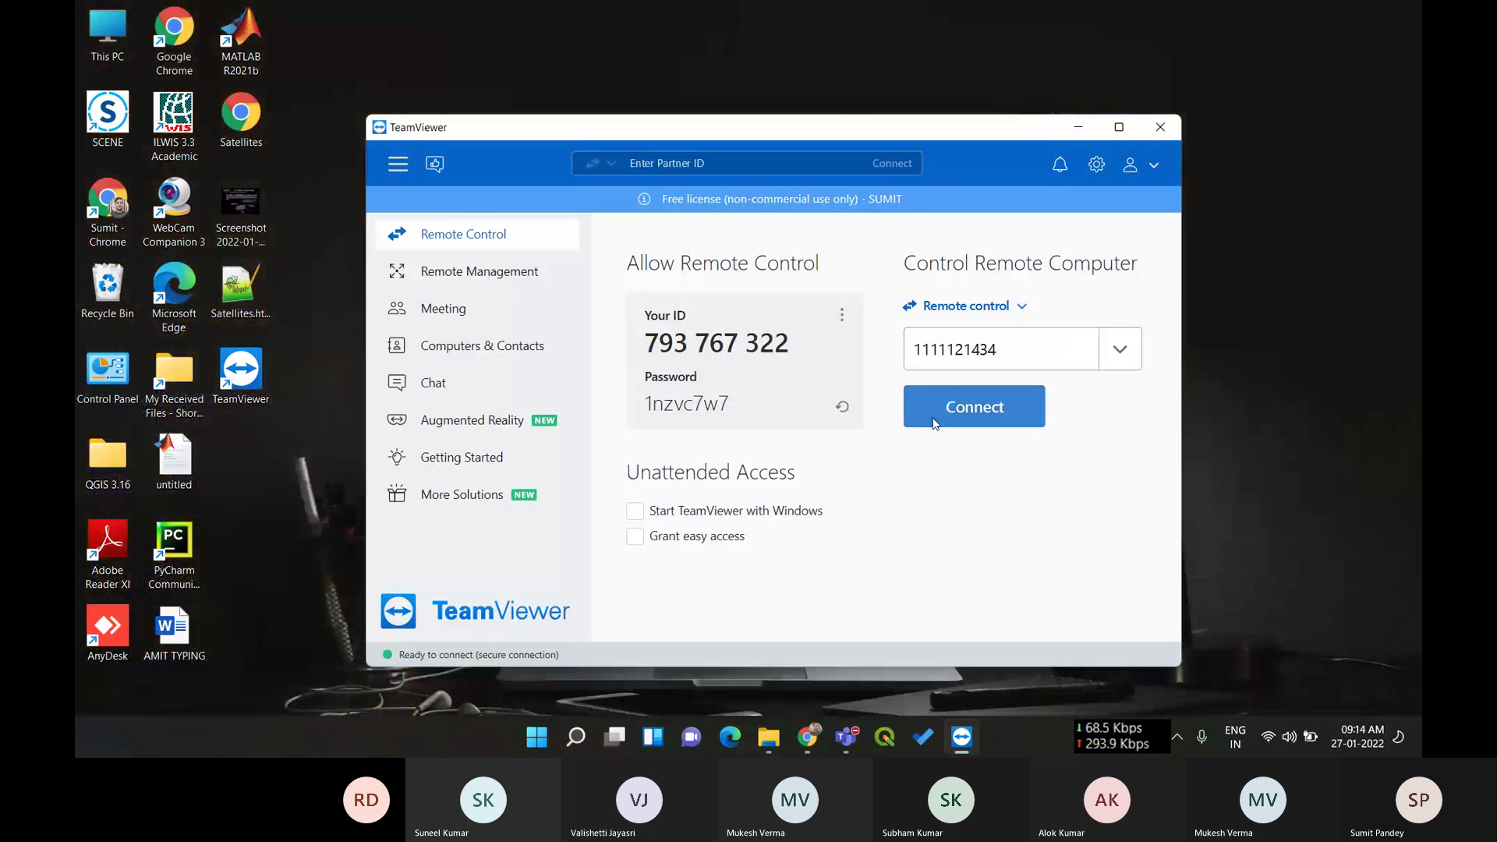
click(966, 407)
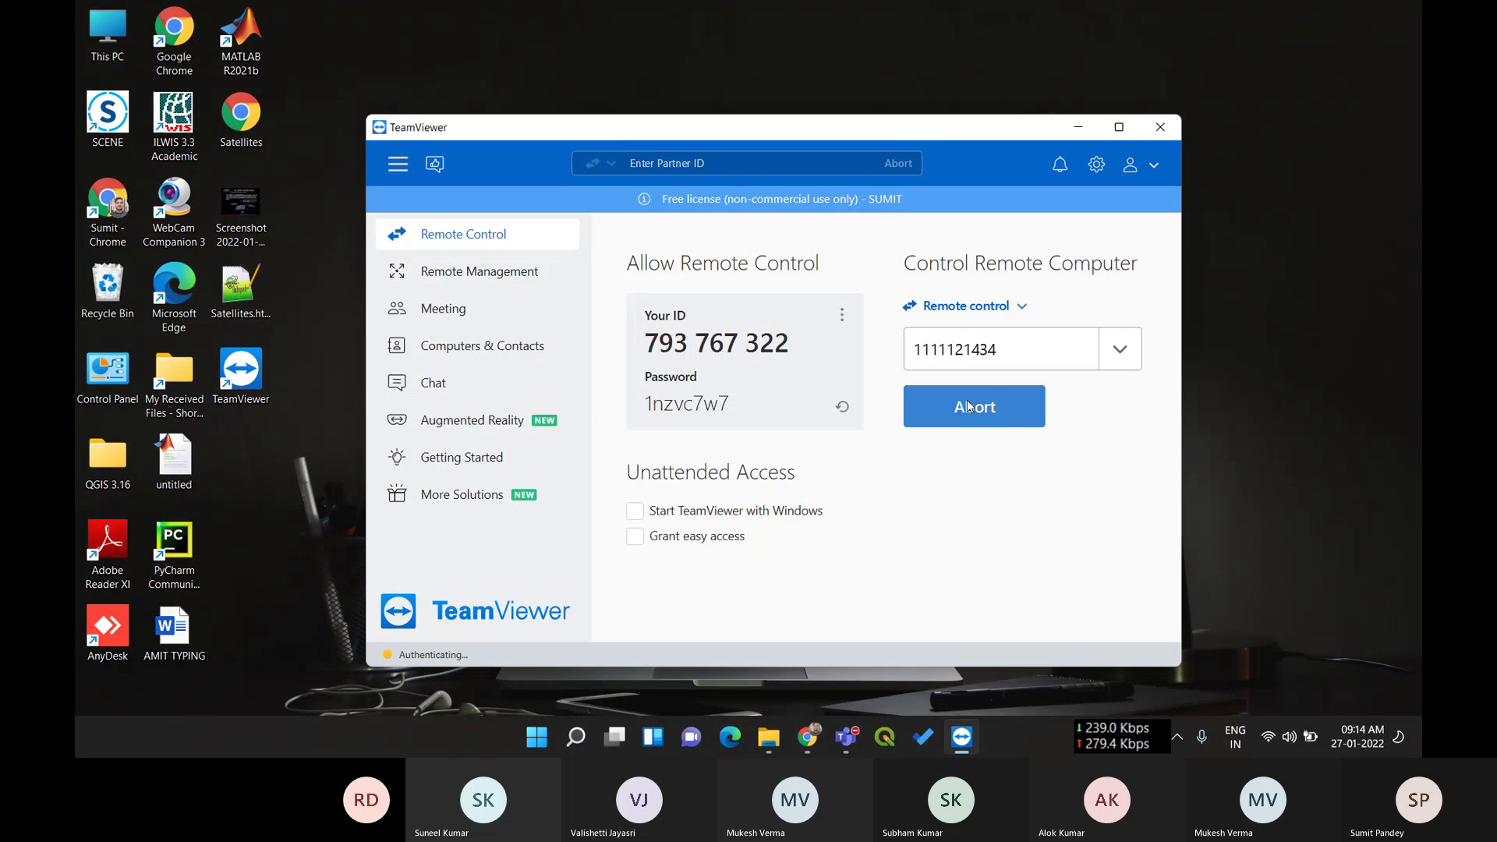
Enter the partner computer's password in the authentication dialog and log on to the remote session
text(•)
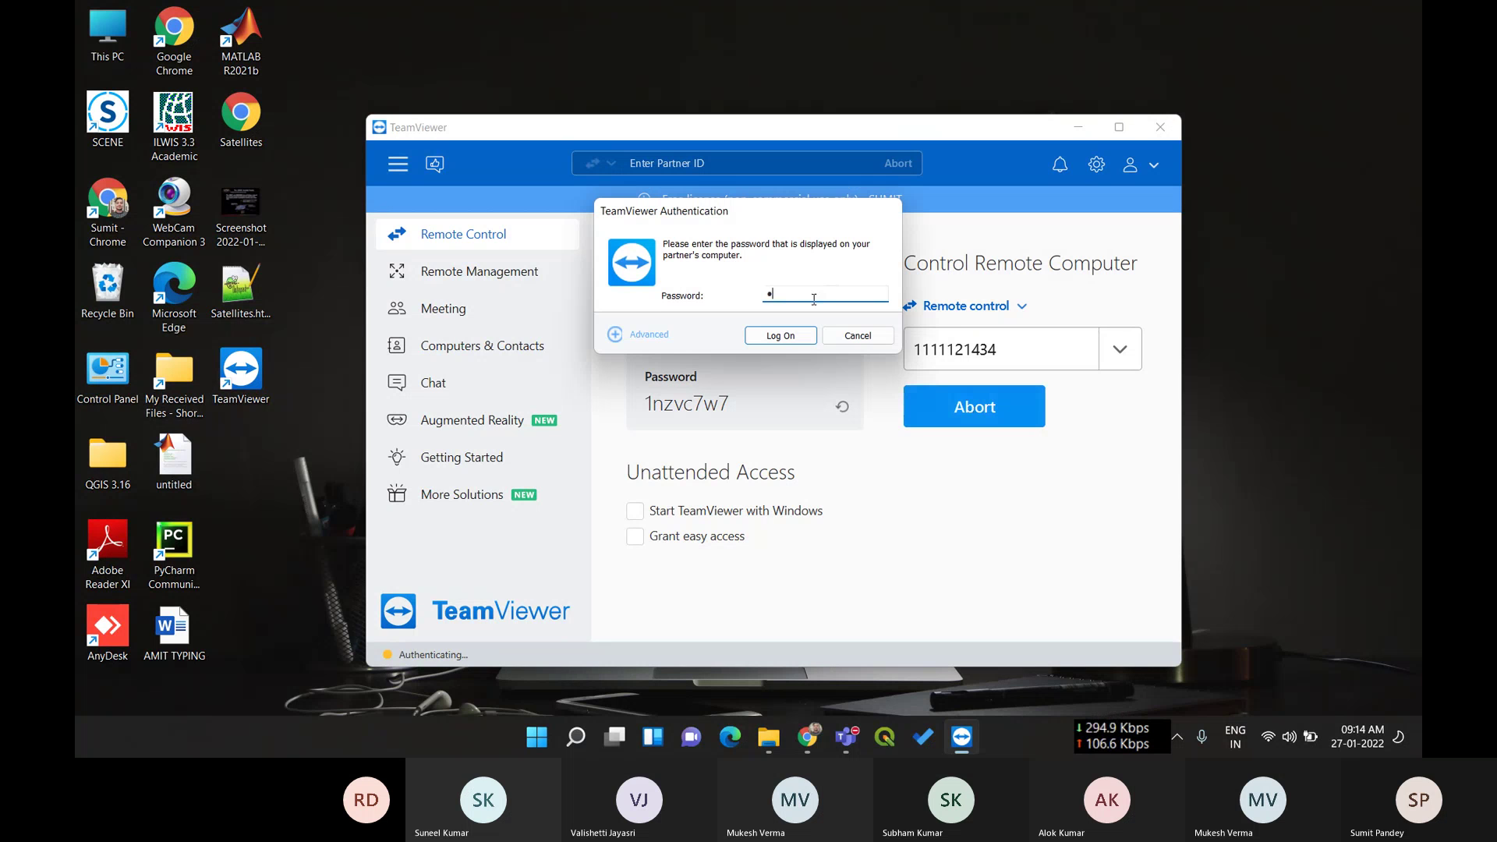
text(••)
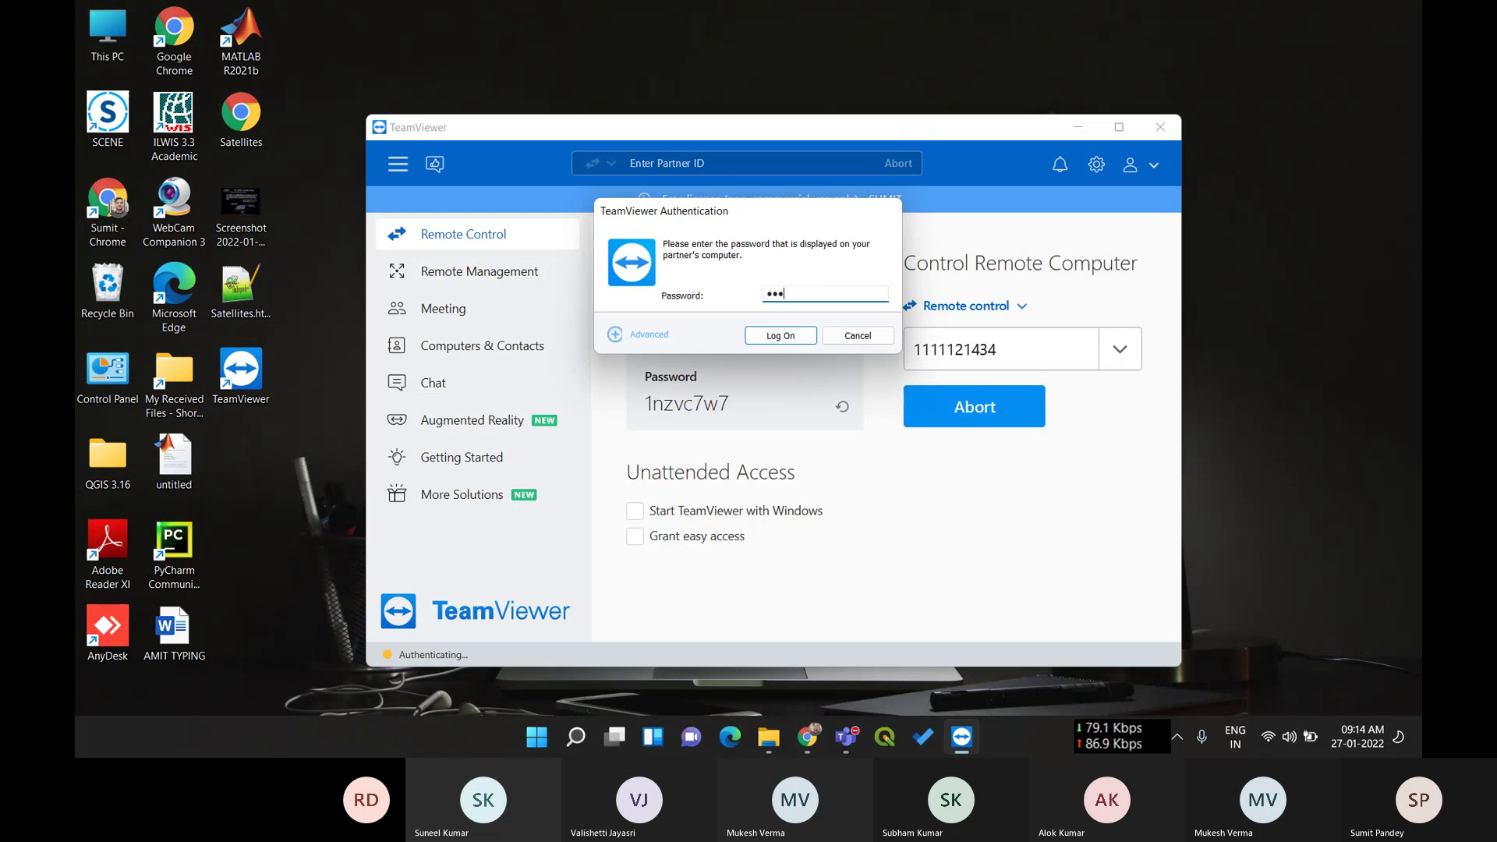
text(•••••)
click(780, 335)
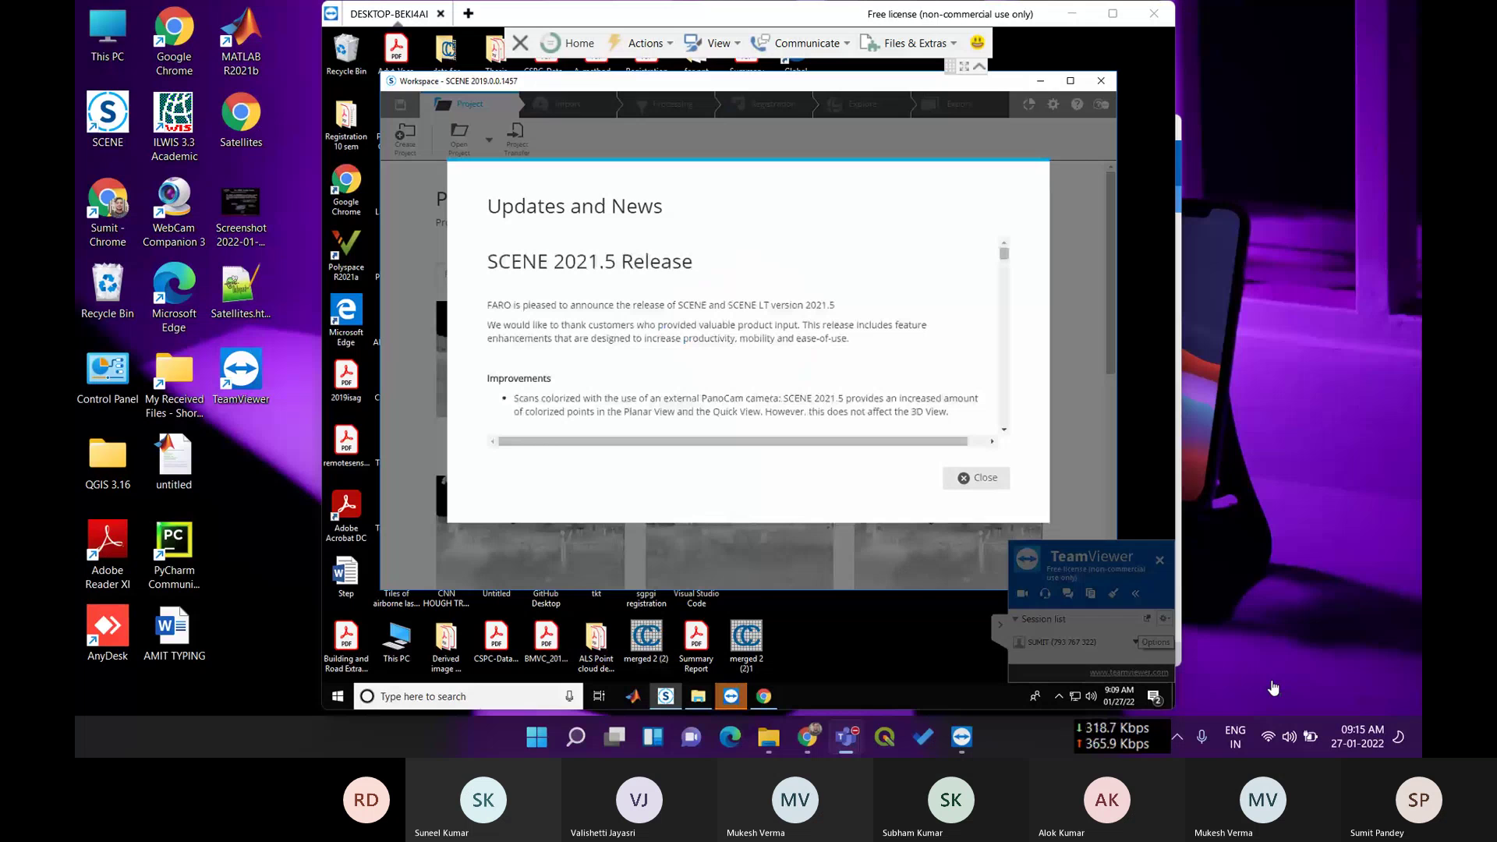
Close the Updates and News window in SCENE to reach the Projects Overview
click(975, 478)
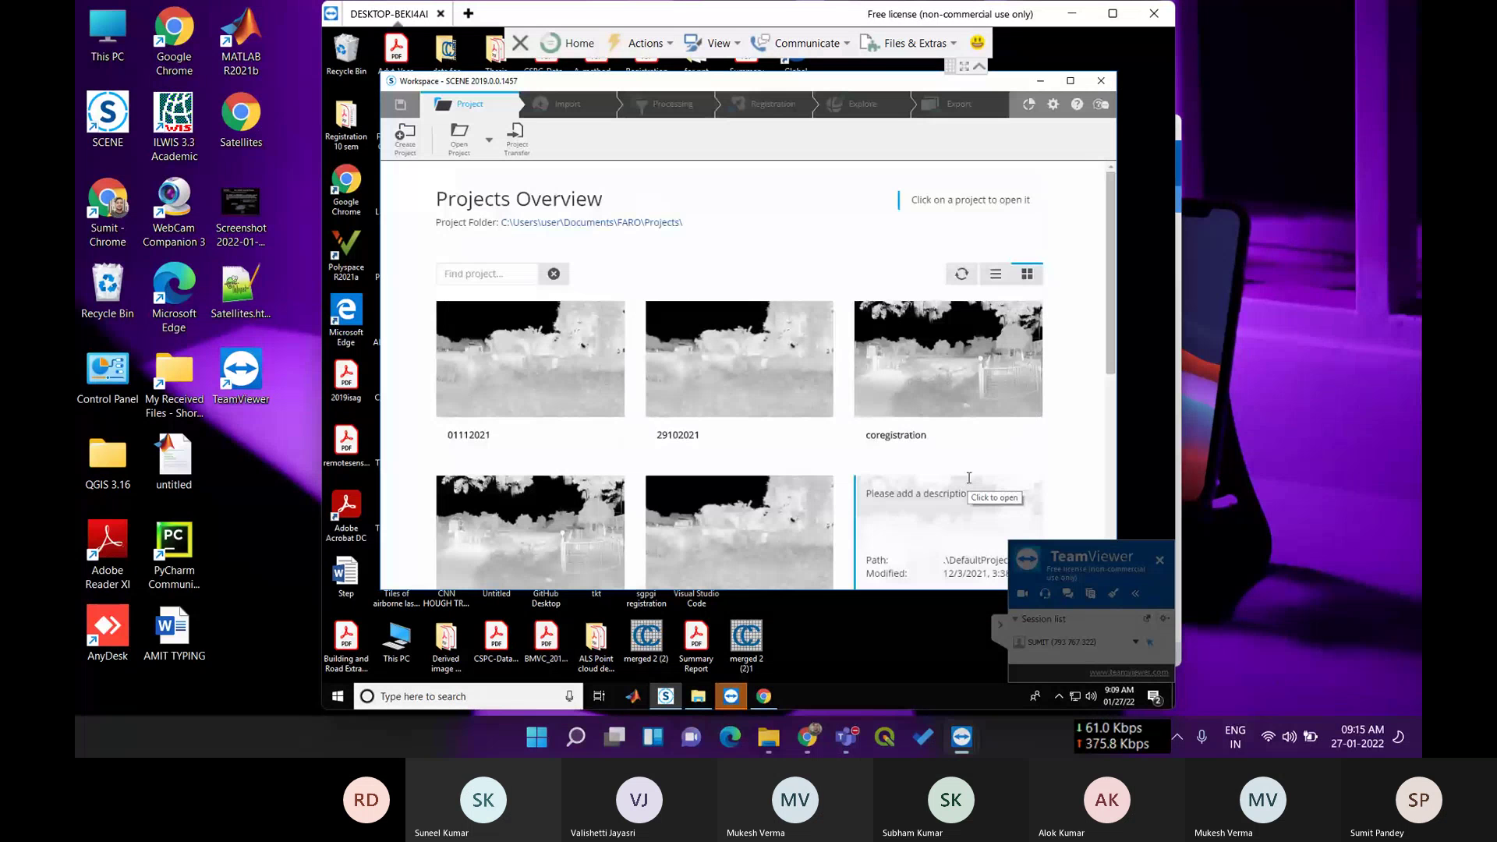
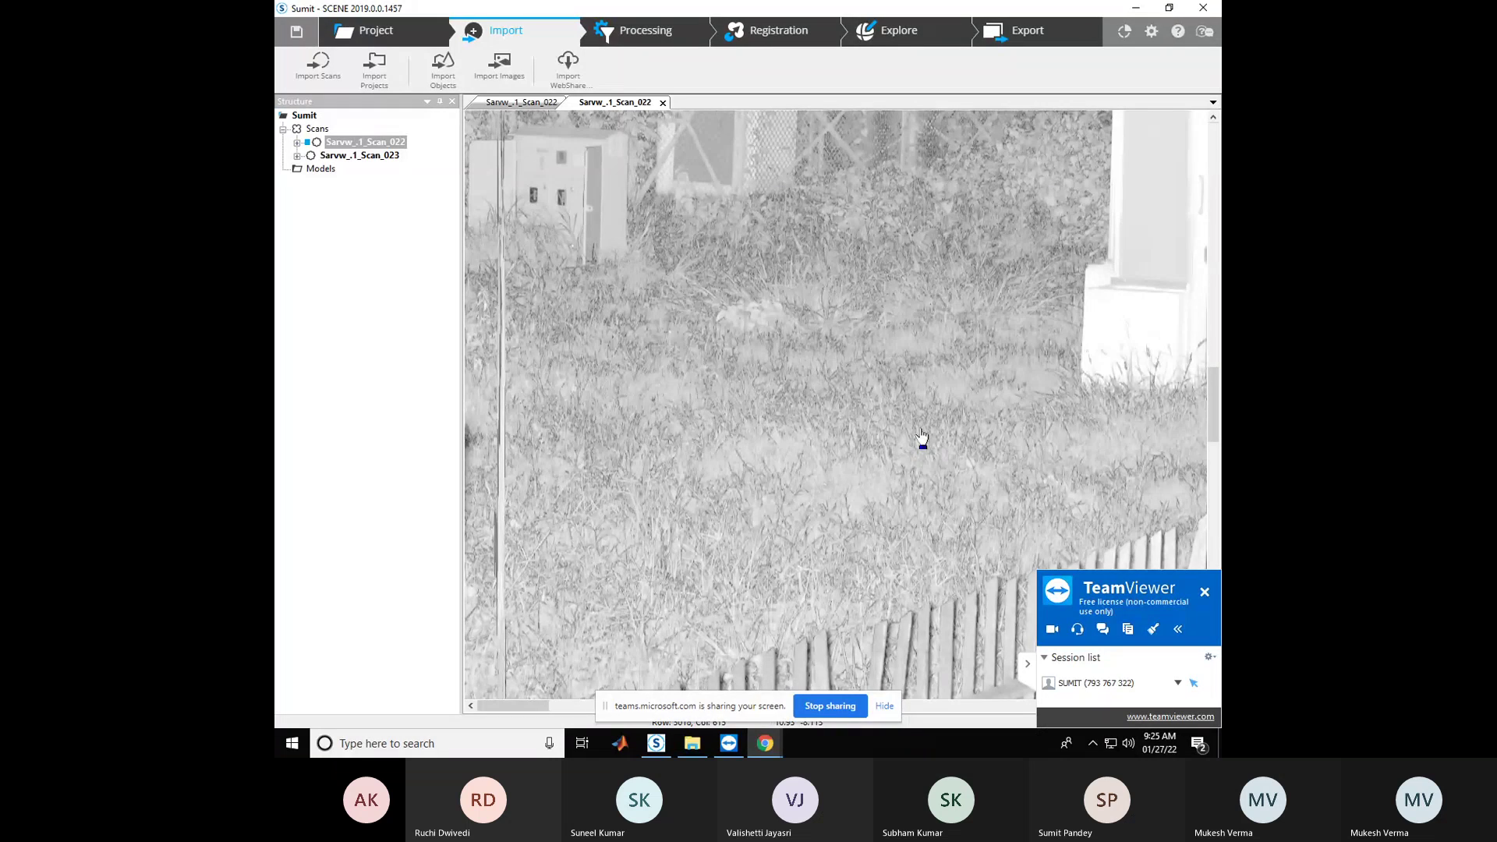
Examine the detected sphere and checkerboard markers and the Scan_023 position across the Scan_022 view
drag(940, 441, 648, 328)
scroll(648, 327, down, 3)
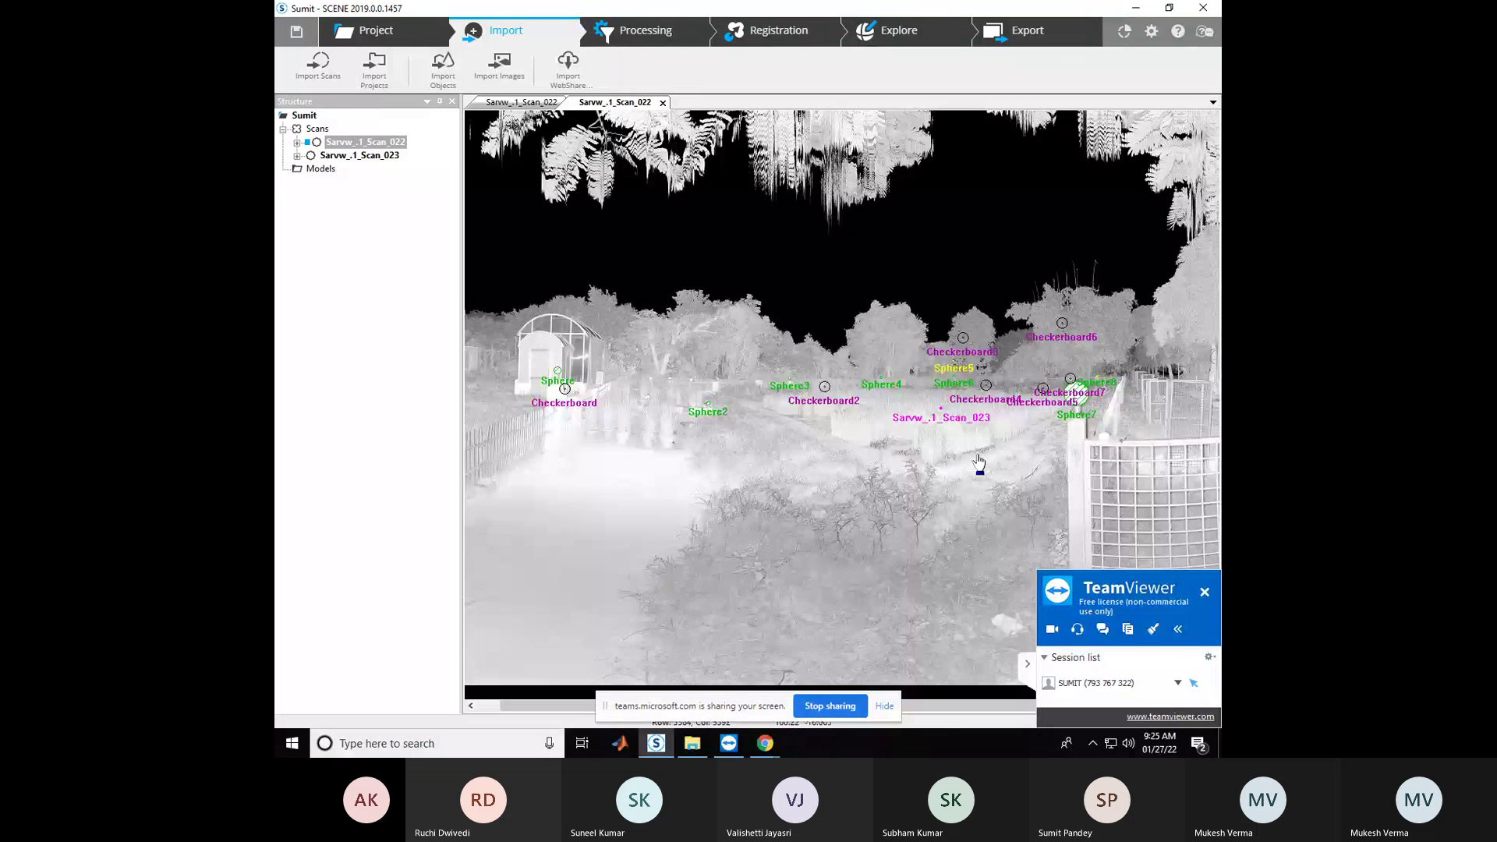
scroll(979, 413, down, 5)
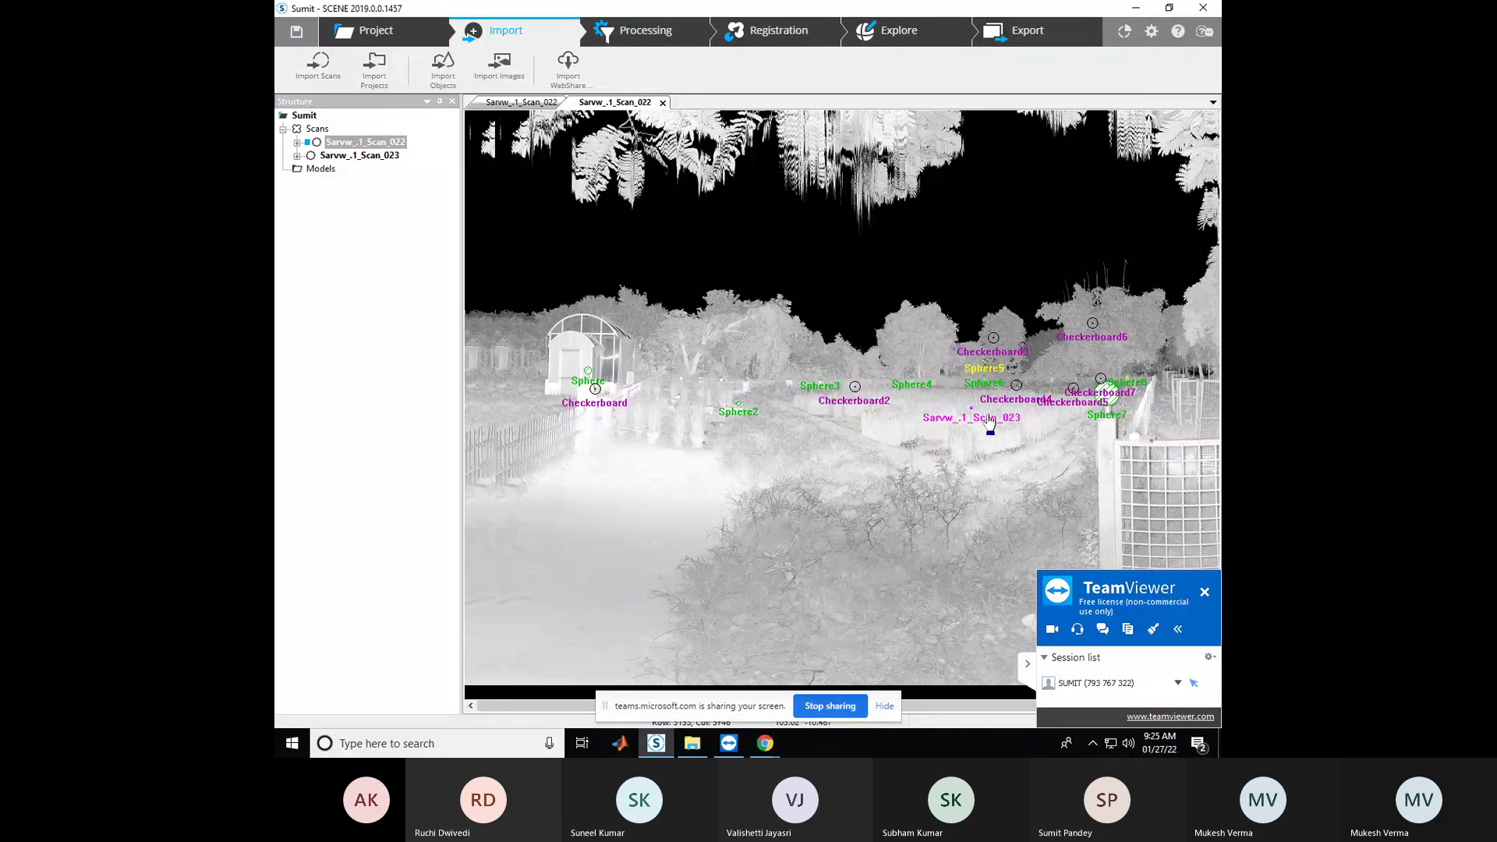
scroll(818, 343, up, 5)
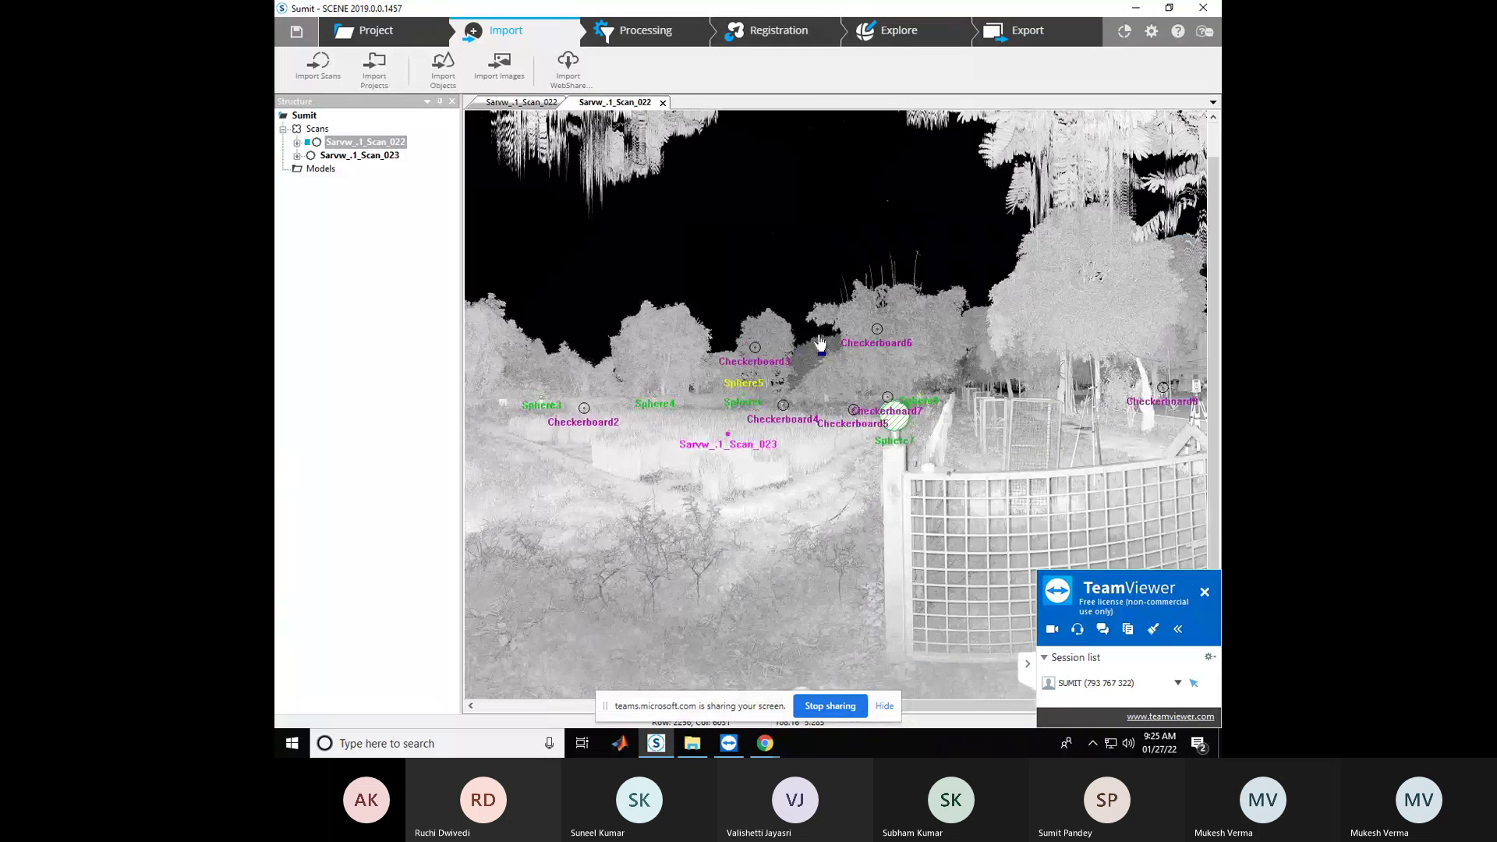
scroll(839, 345, up, 3)
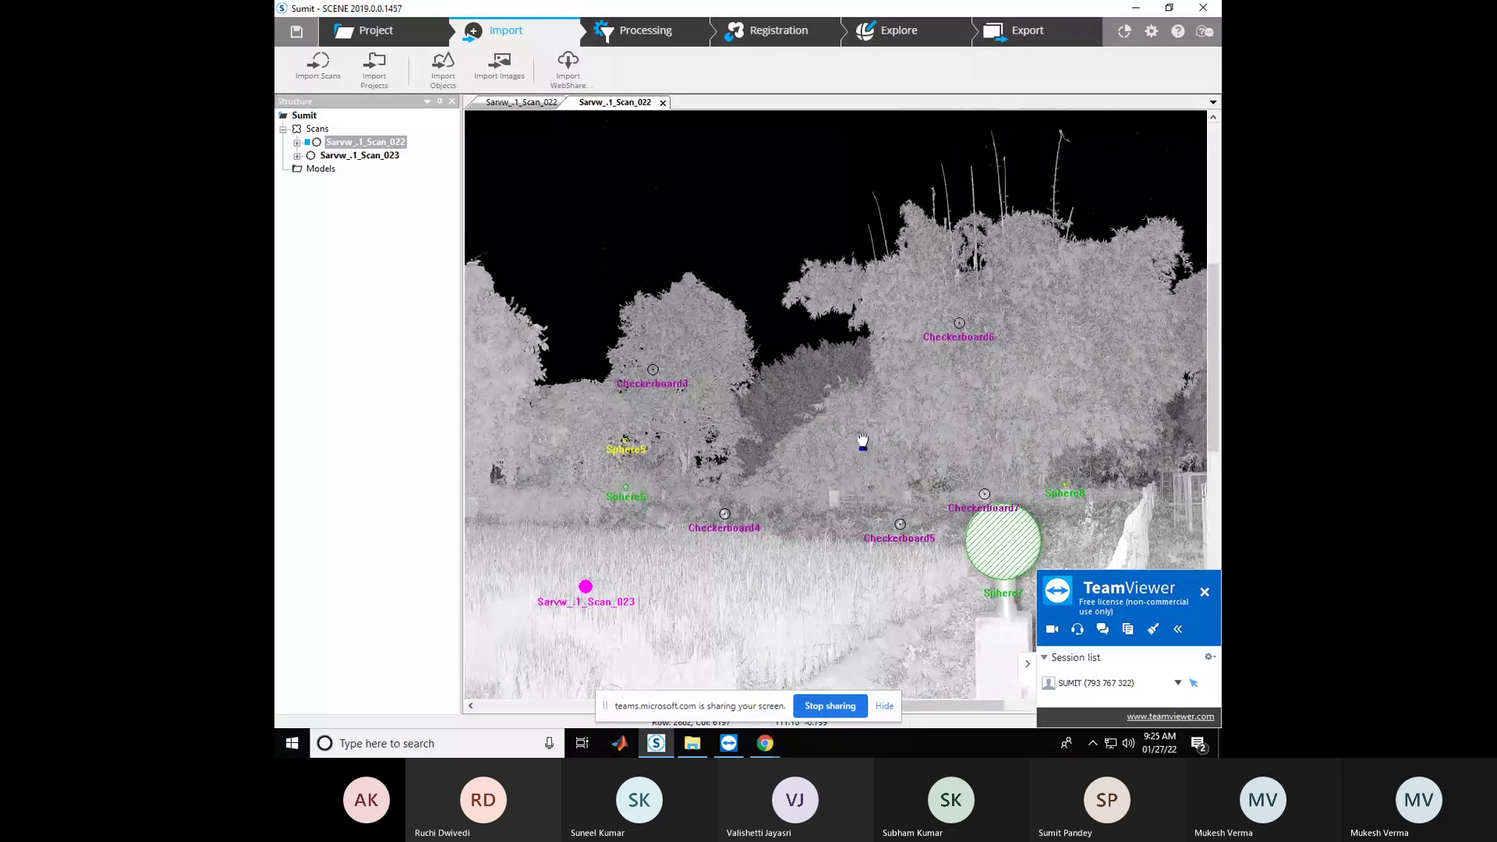
drag(862, 441, 877, 429)
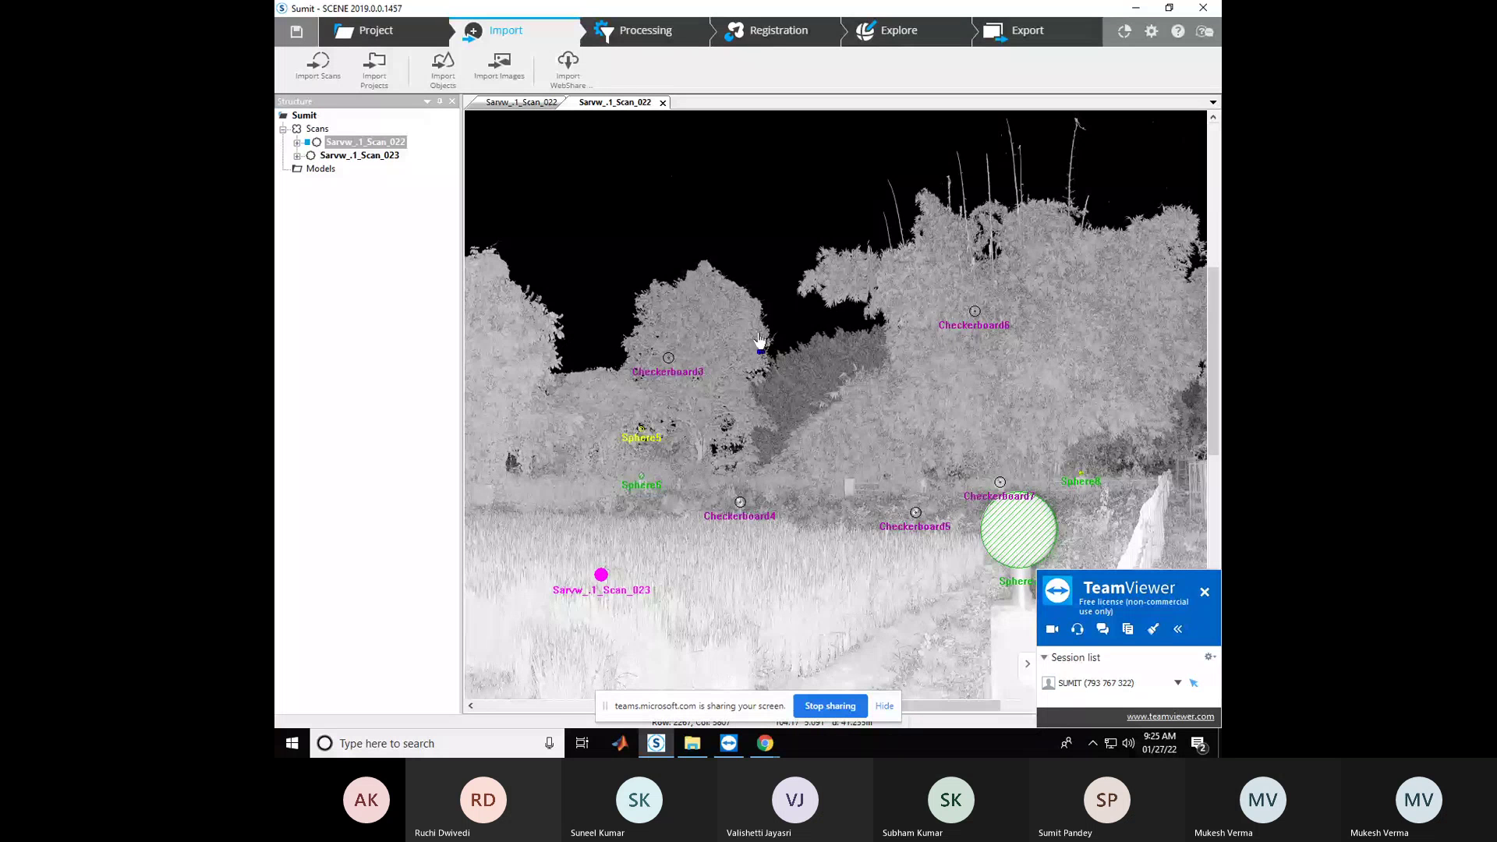
scroll(668, 456, up, 3)
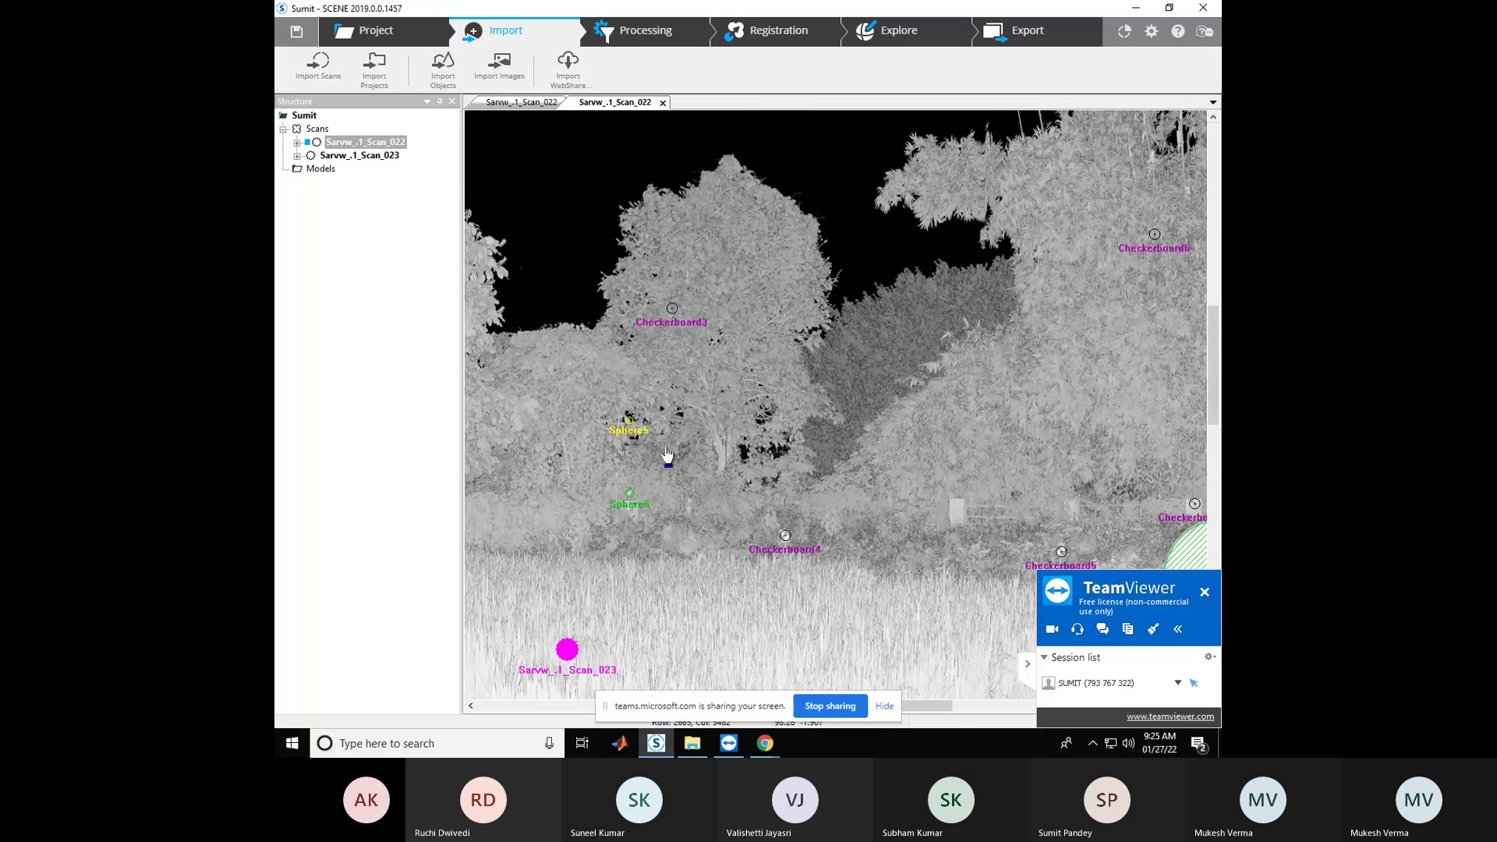
scroll(612, 445, up, 1)
drag(610, 443, 655, 419)
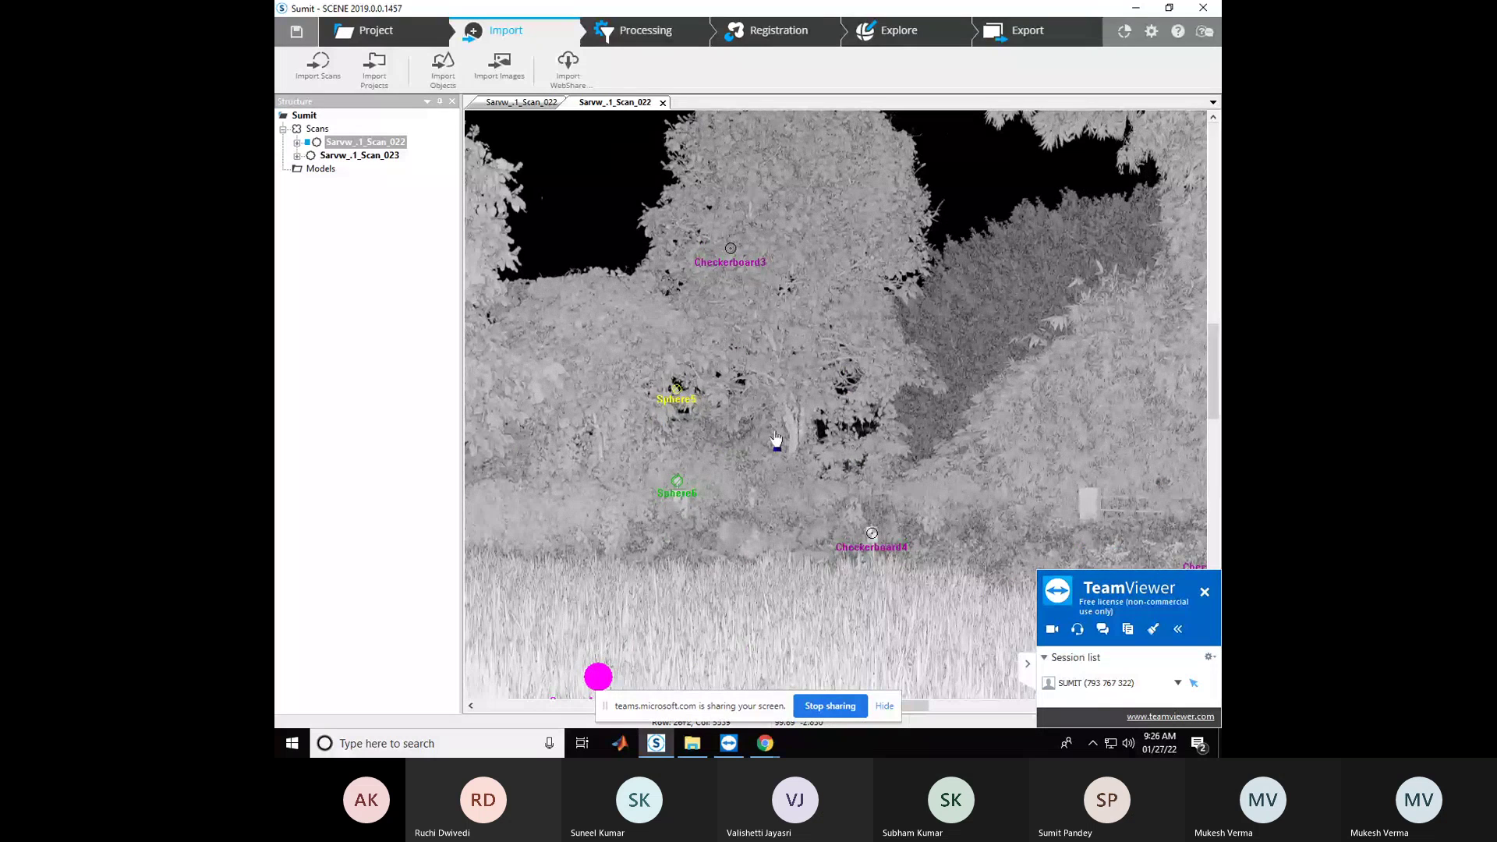
scroll(777, 439, down, 4)
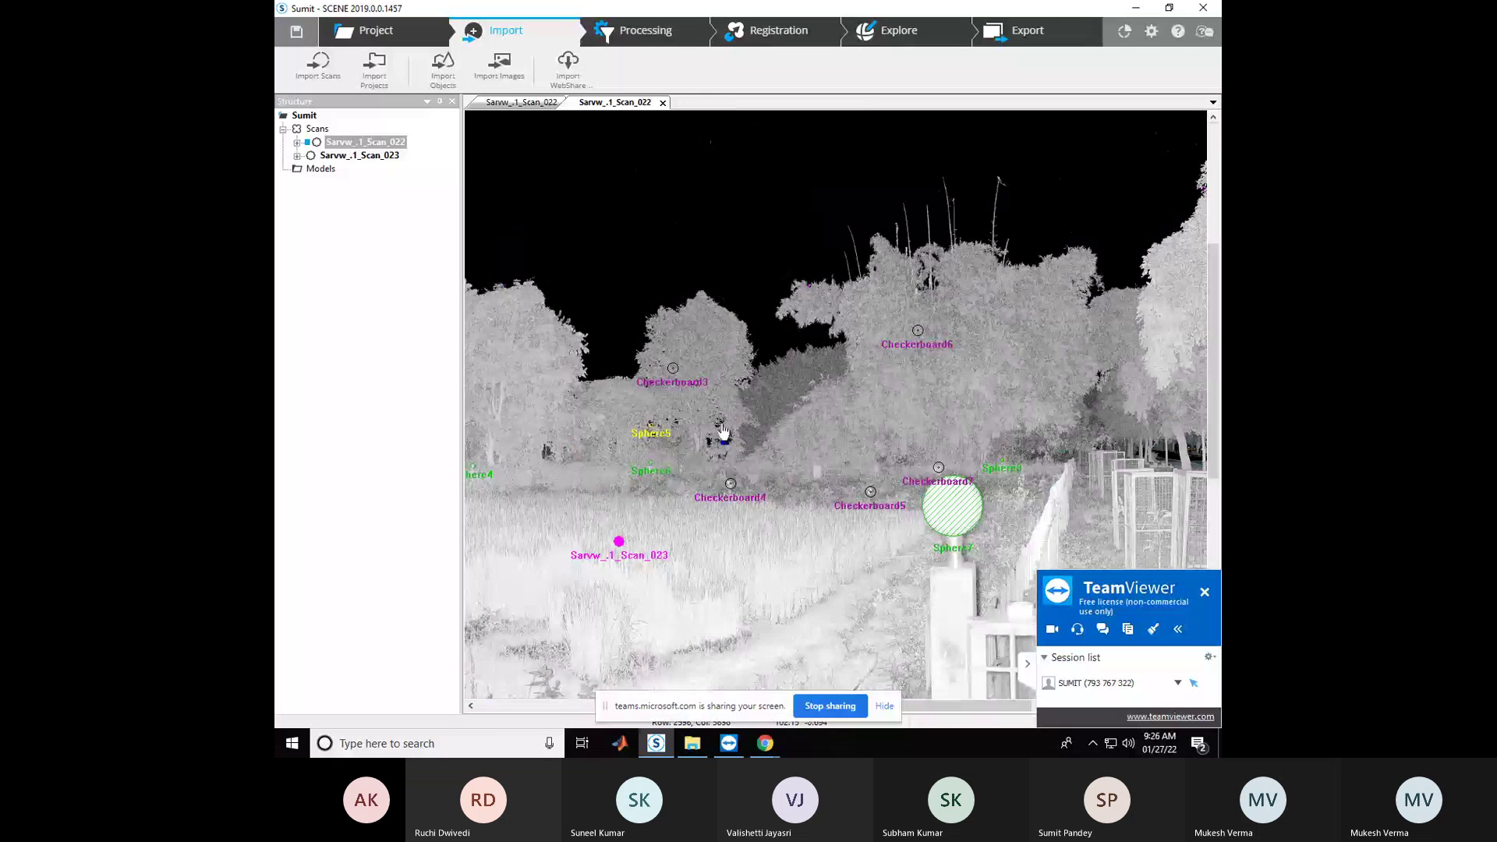
scroll(725, 433, down, 3)
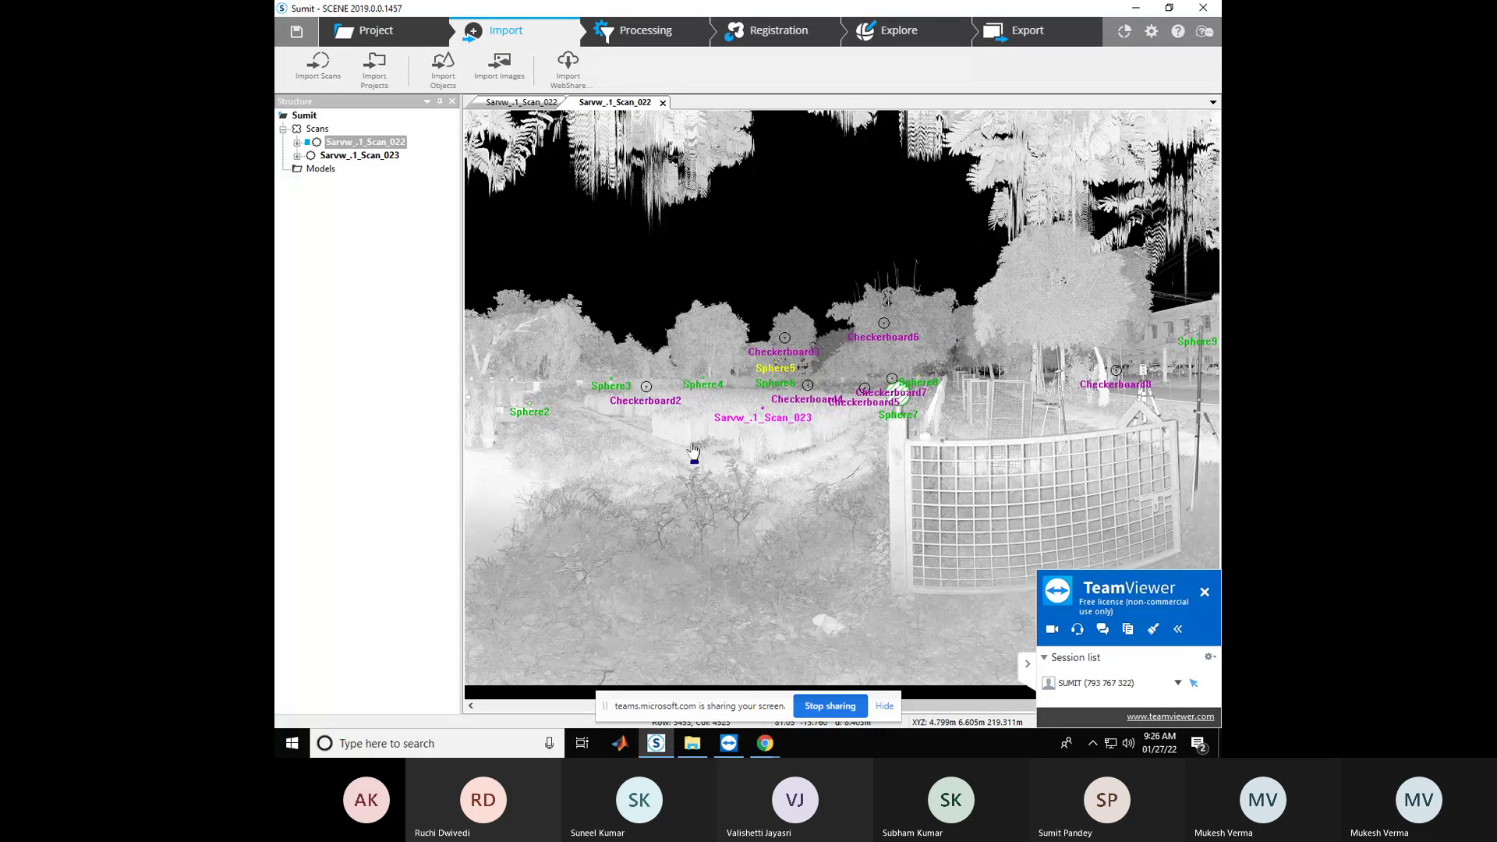
Expand Scan_022 in the project structure down to AutoFeatures and its CheckerboardContainer to list the checkerboard targets
click(296, 142)
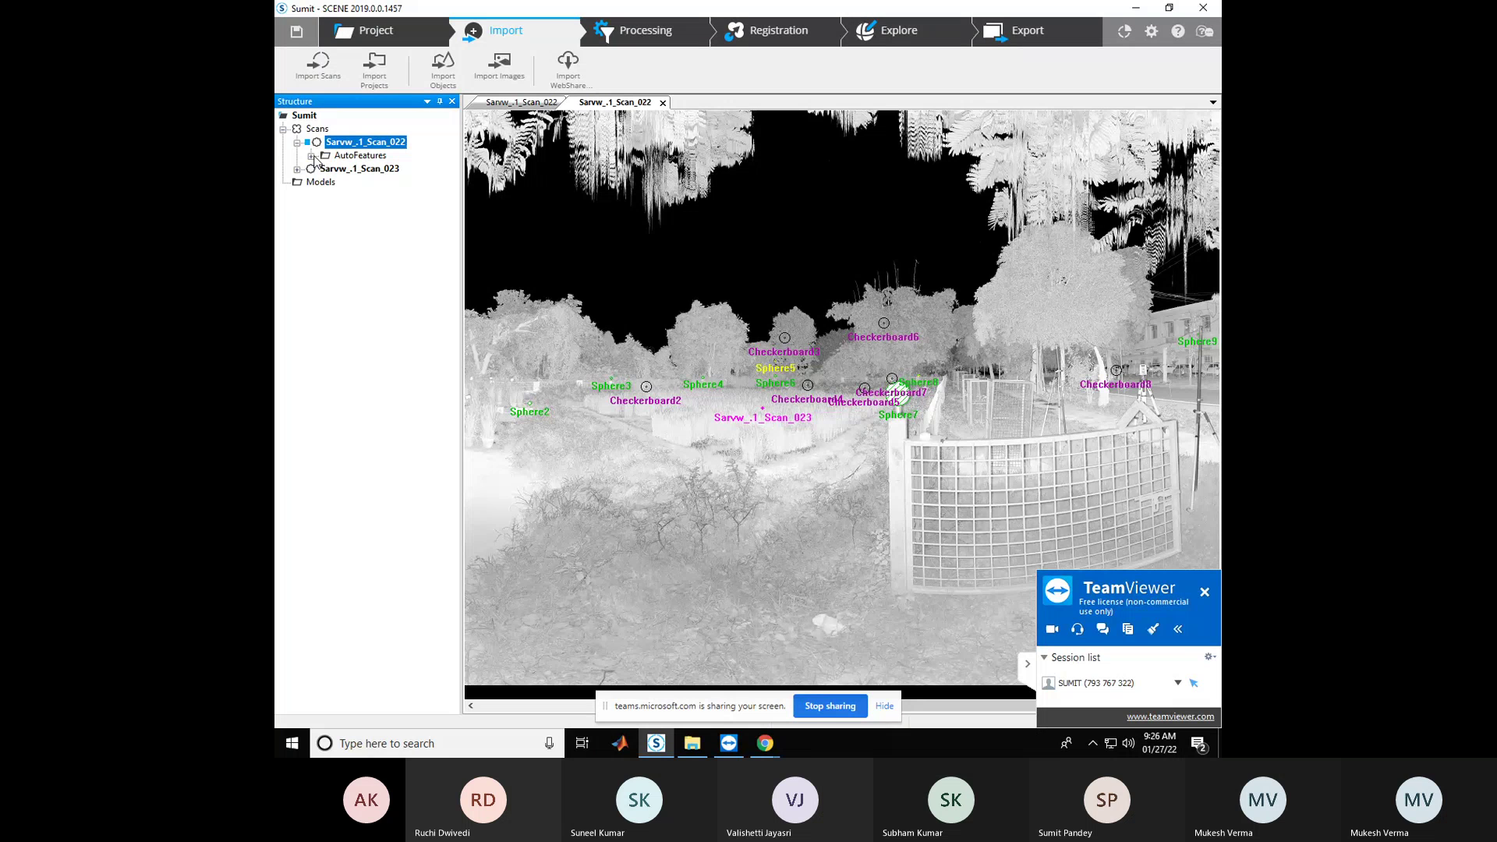
click(311, 156)
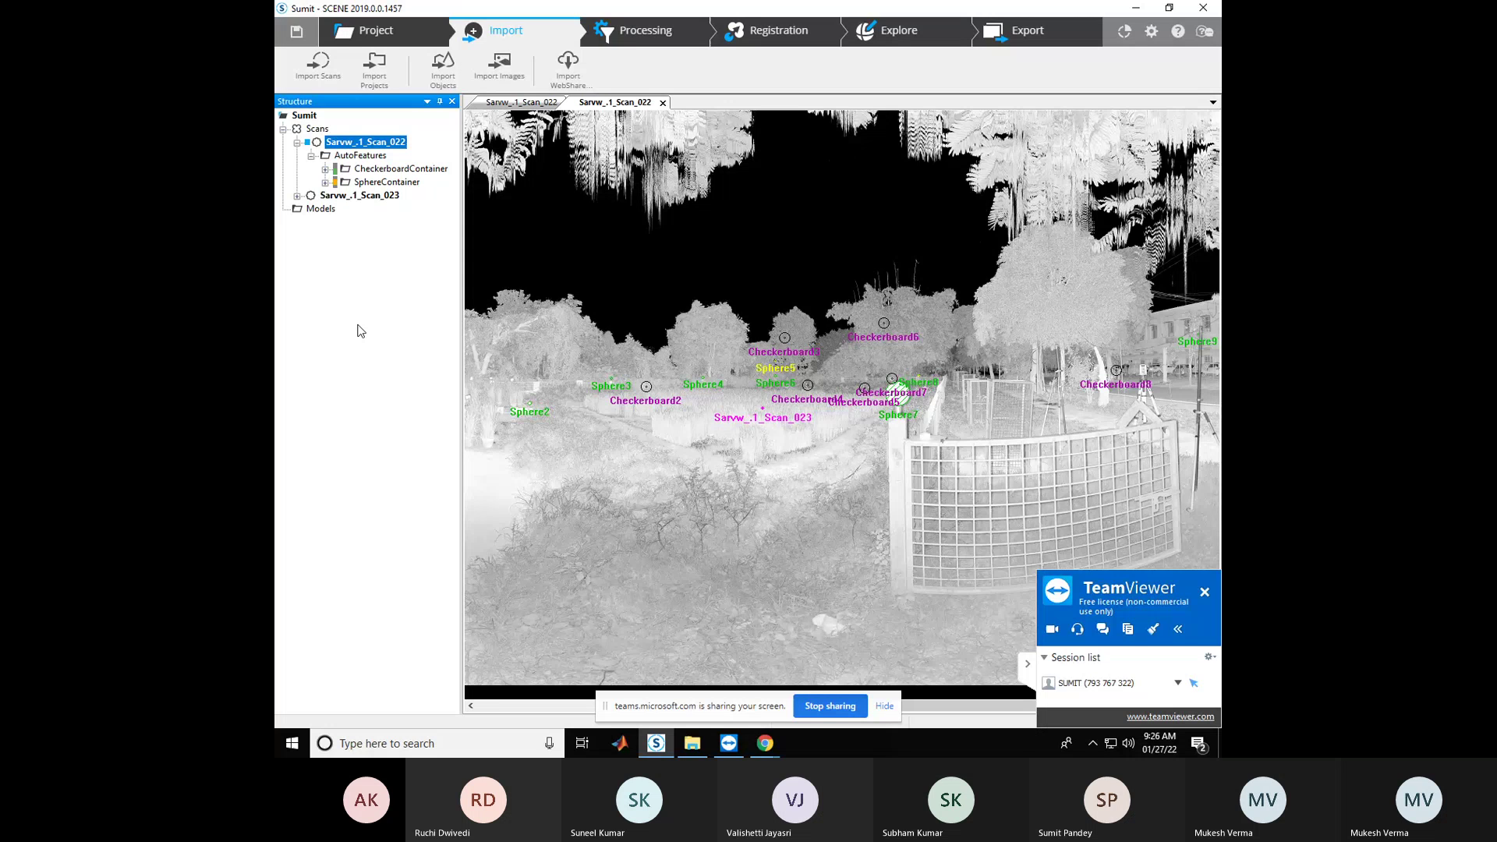
click(325, 168)
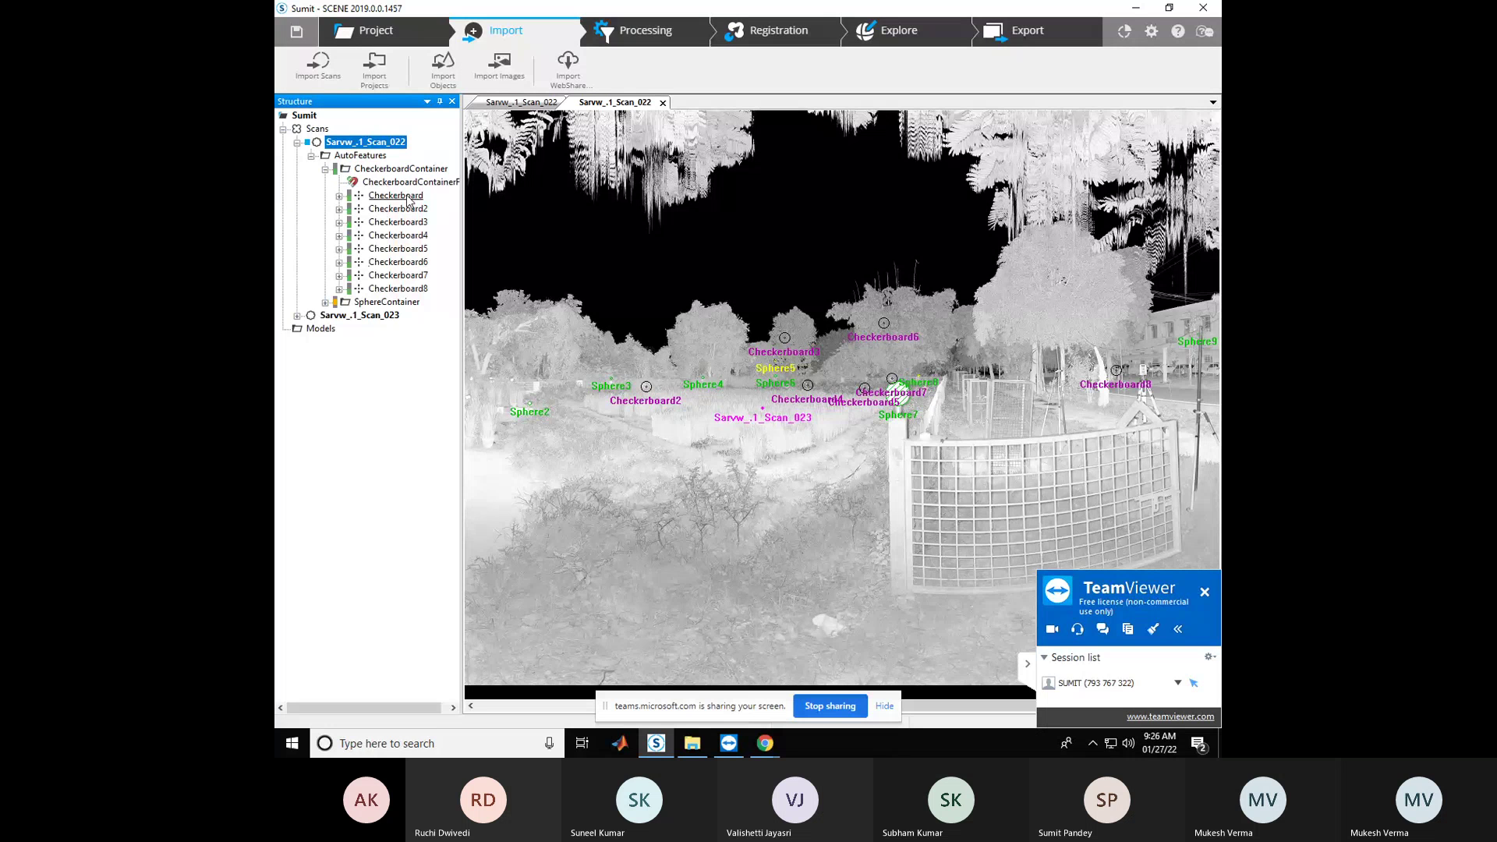
Locate the first Checkerboard target in the Scan_022 view and examine its marker placement and surroundings
right_click(408, 200)
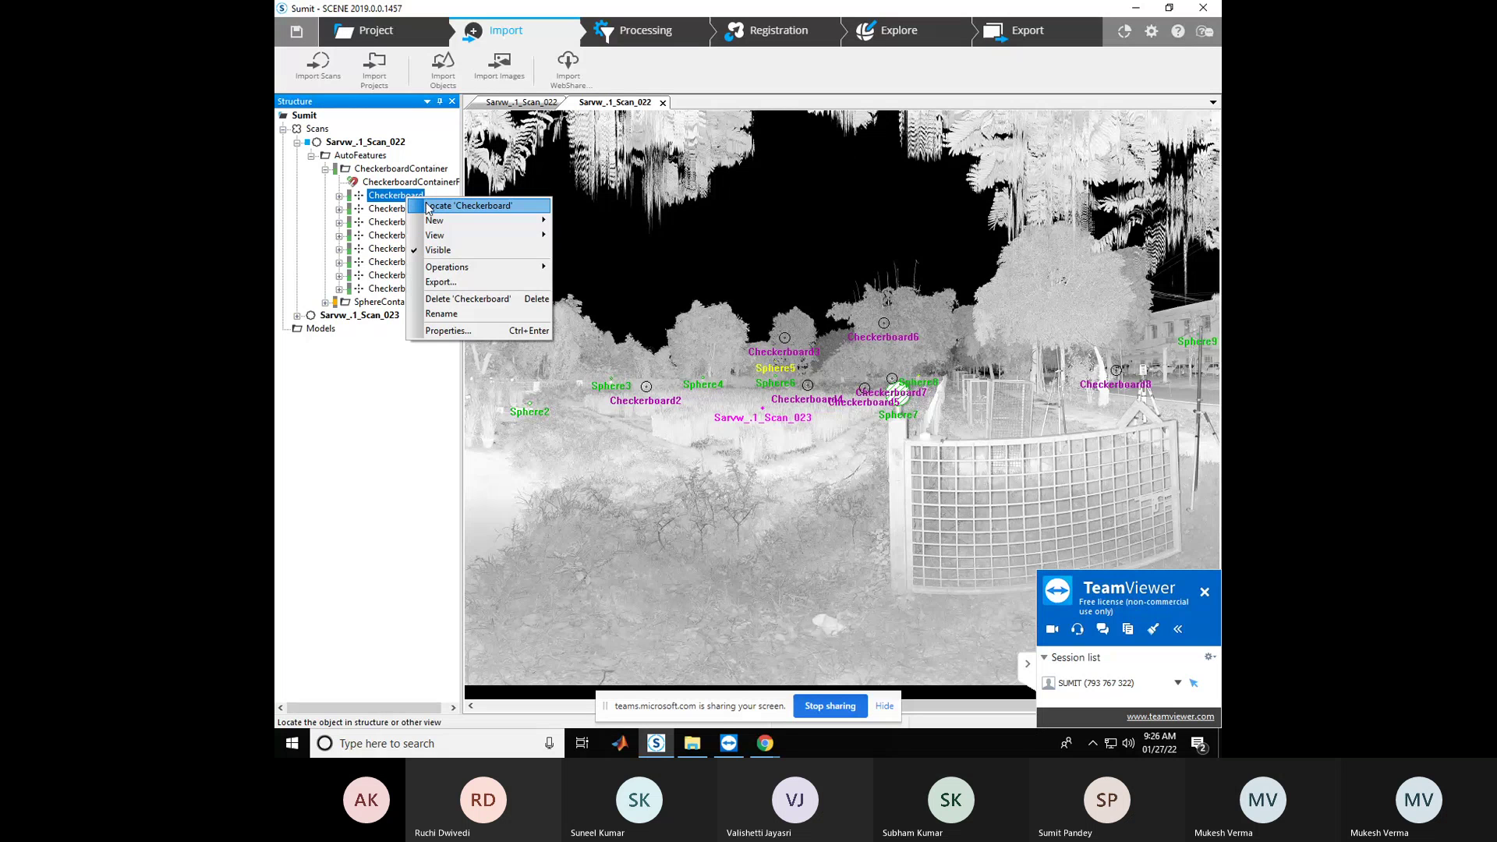
click(428, 205)
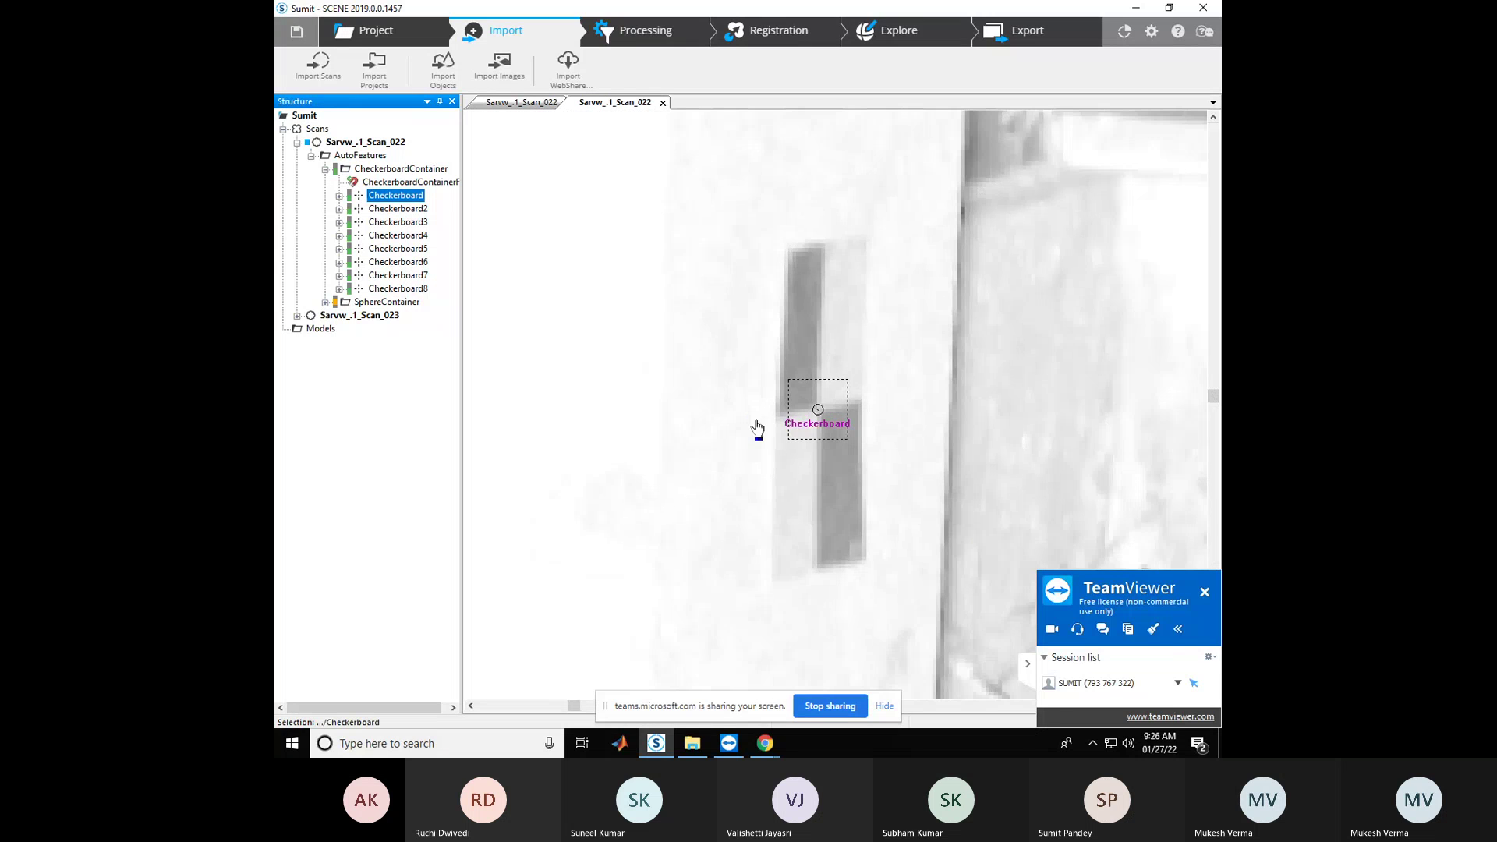
scroll(757, 427, down, 5)
scroll(737, 433, up, 6)
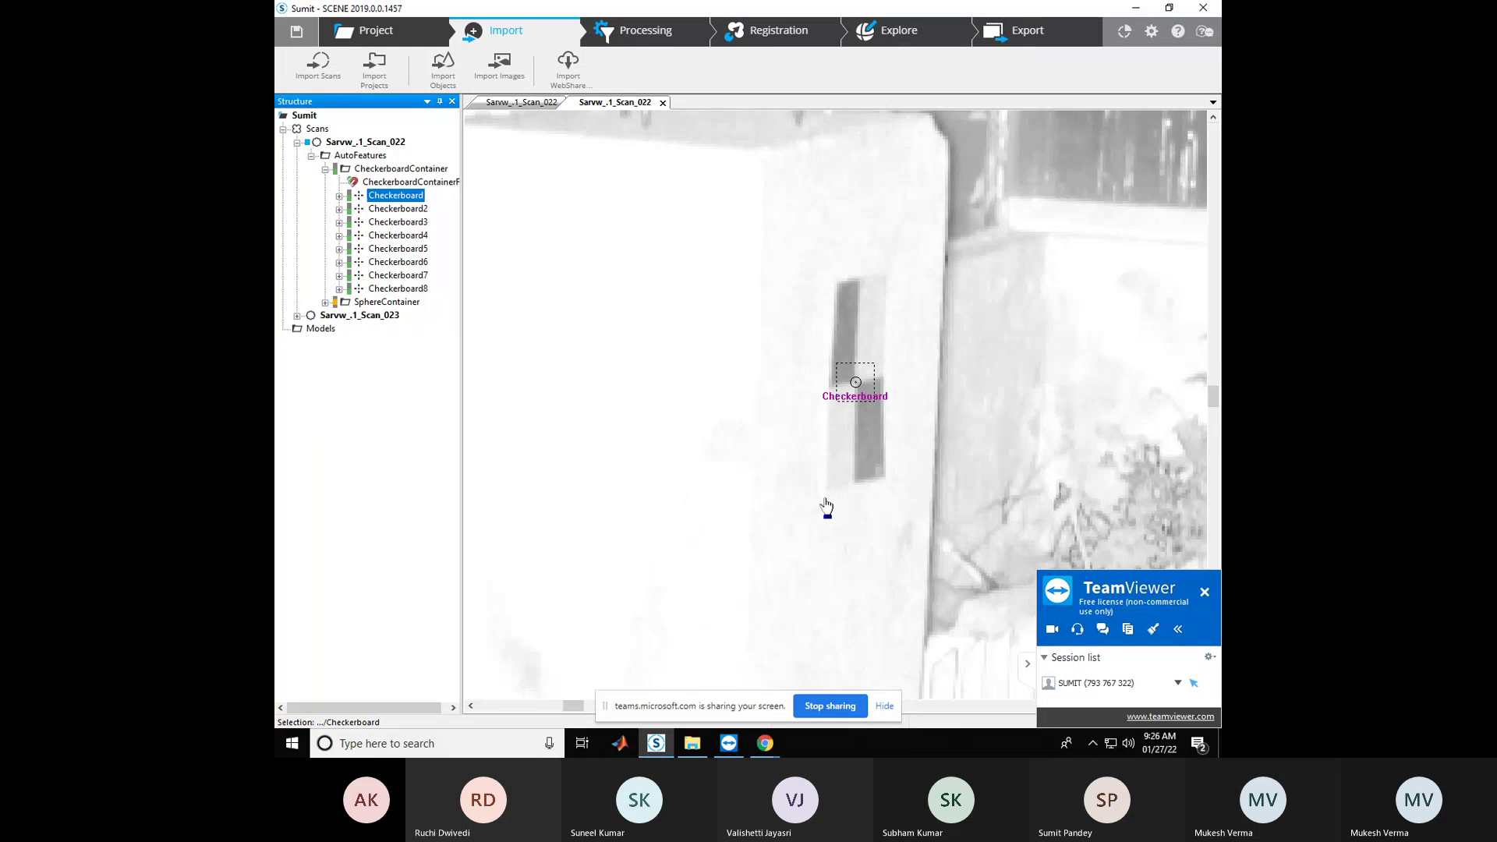
scroll(737, 460, down, 5)
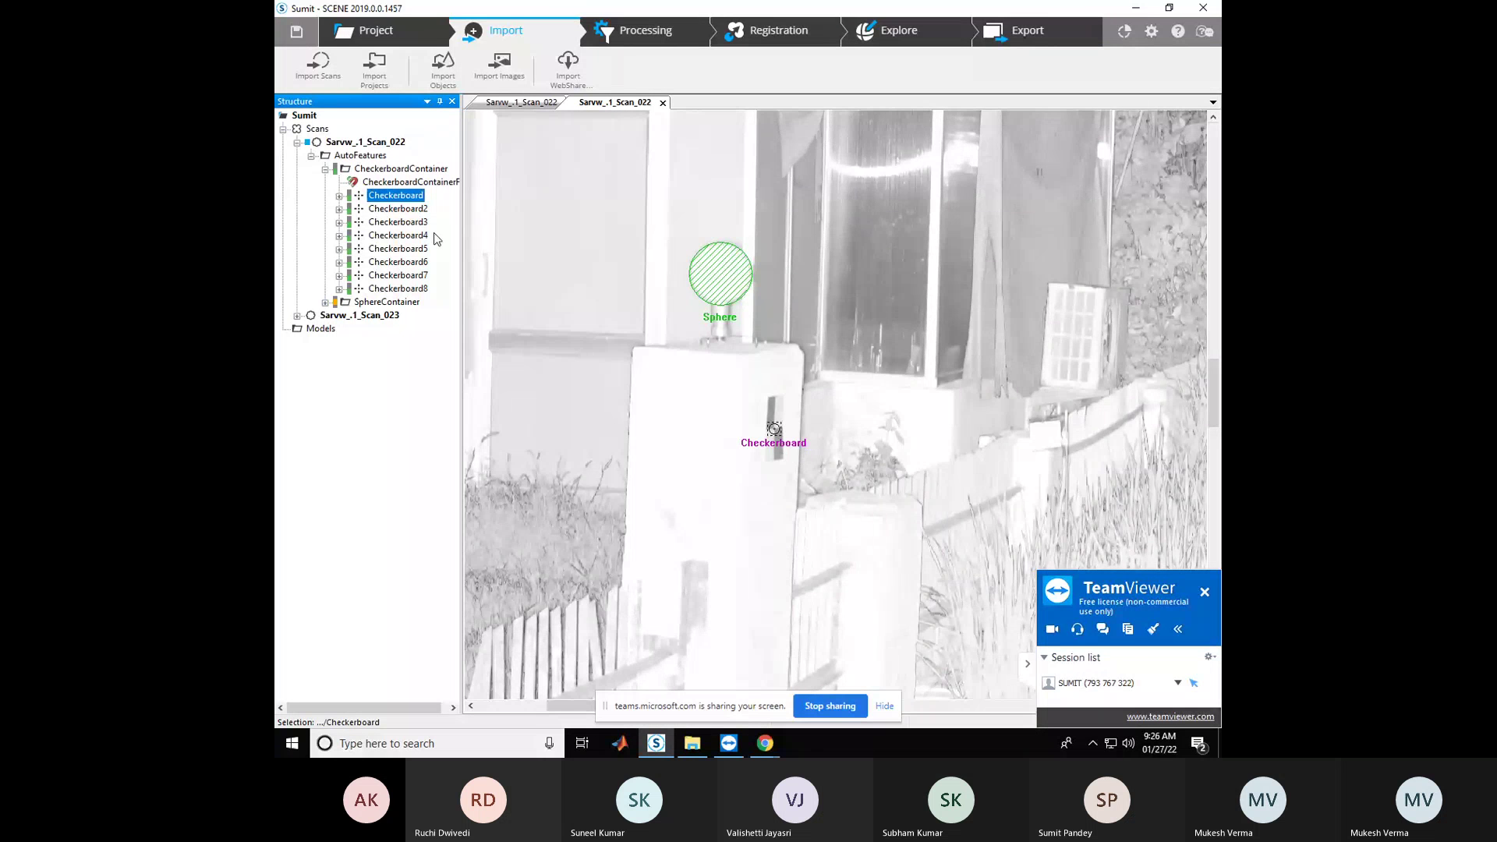
Locate Checkerboard2 in the Scan_022 view and check its marker against the scanned target
right_click(411, 209)
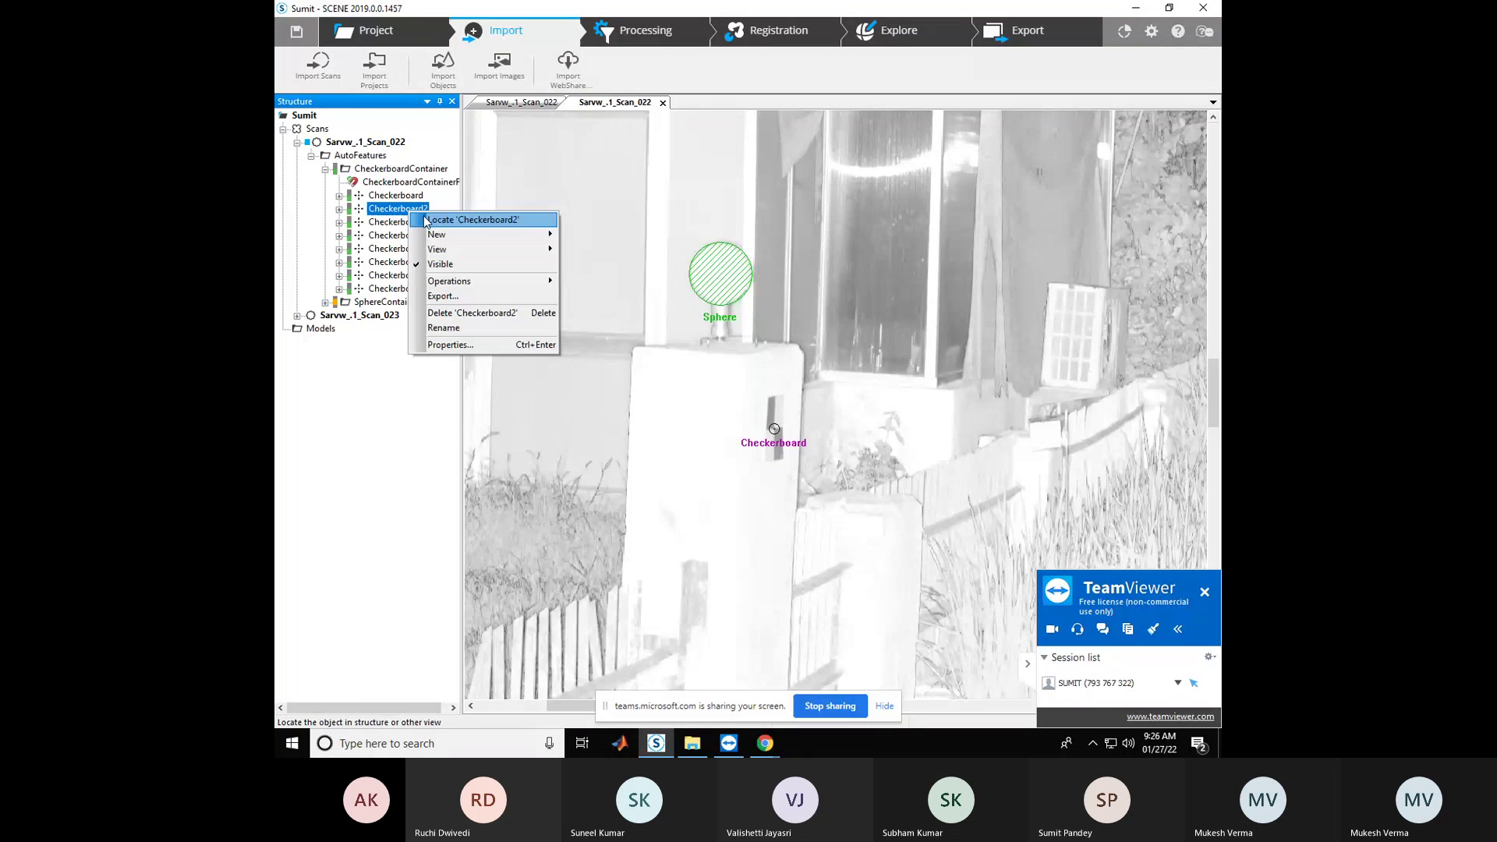
click(460, 220)
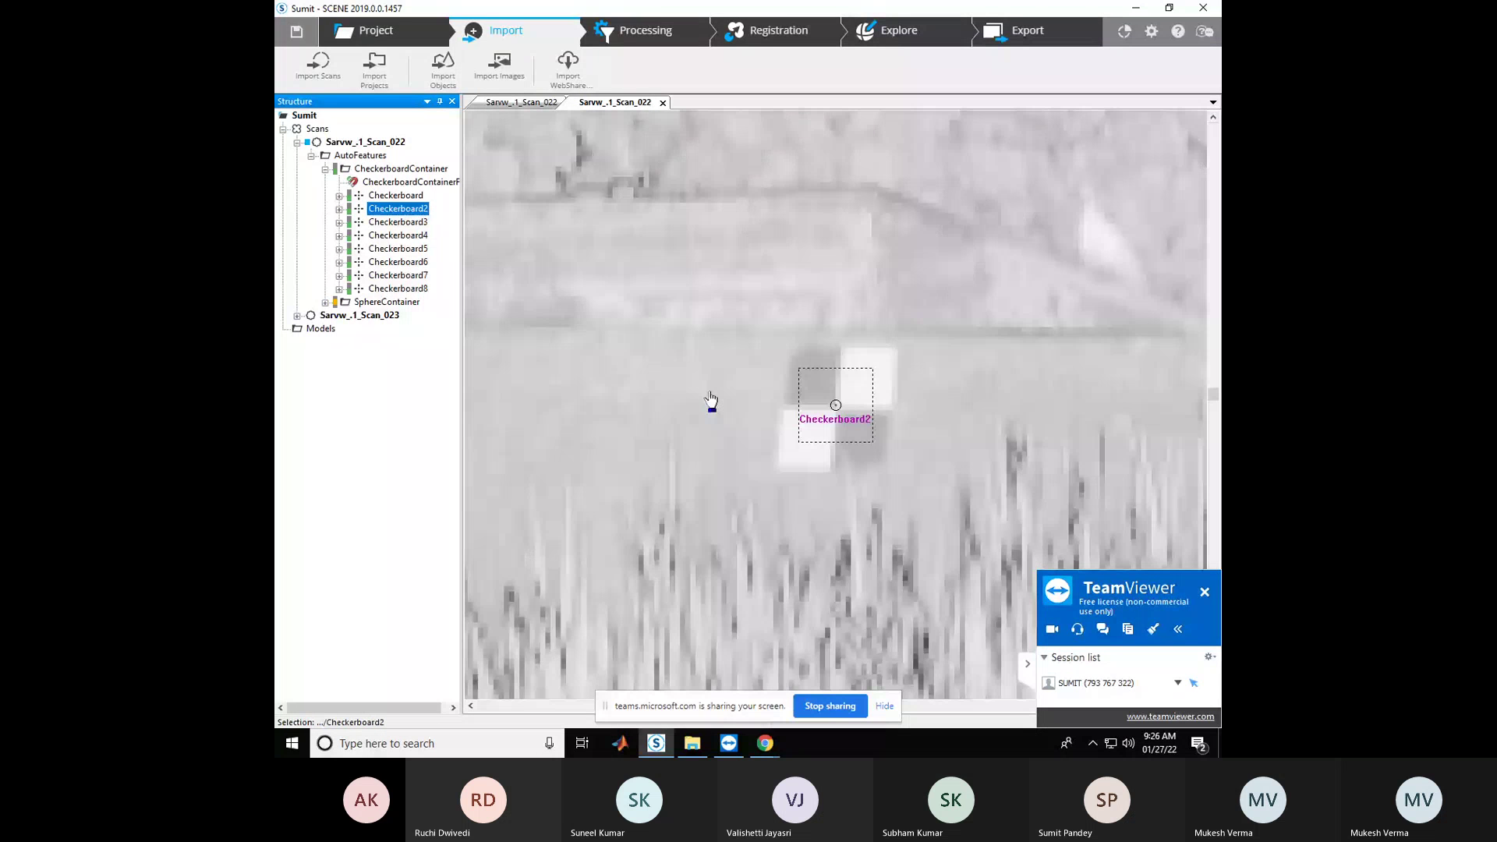
scroll(740, 412, down, 3)
scroll(746, 417, up, 3)
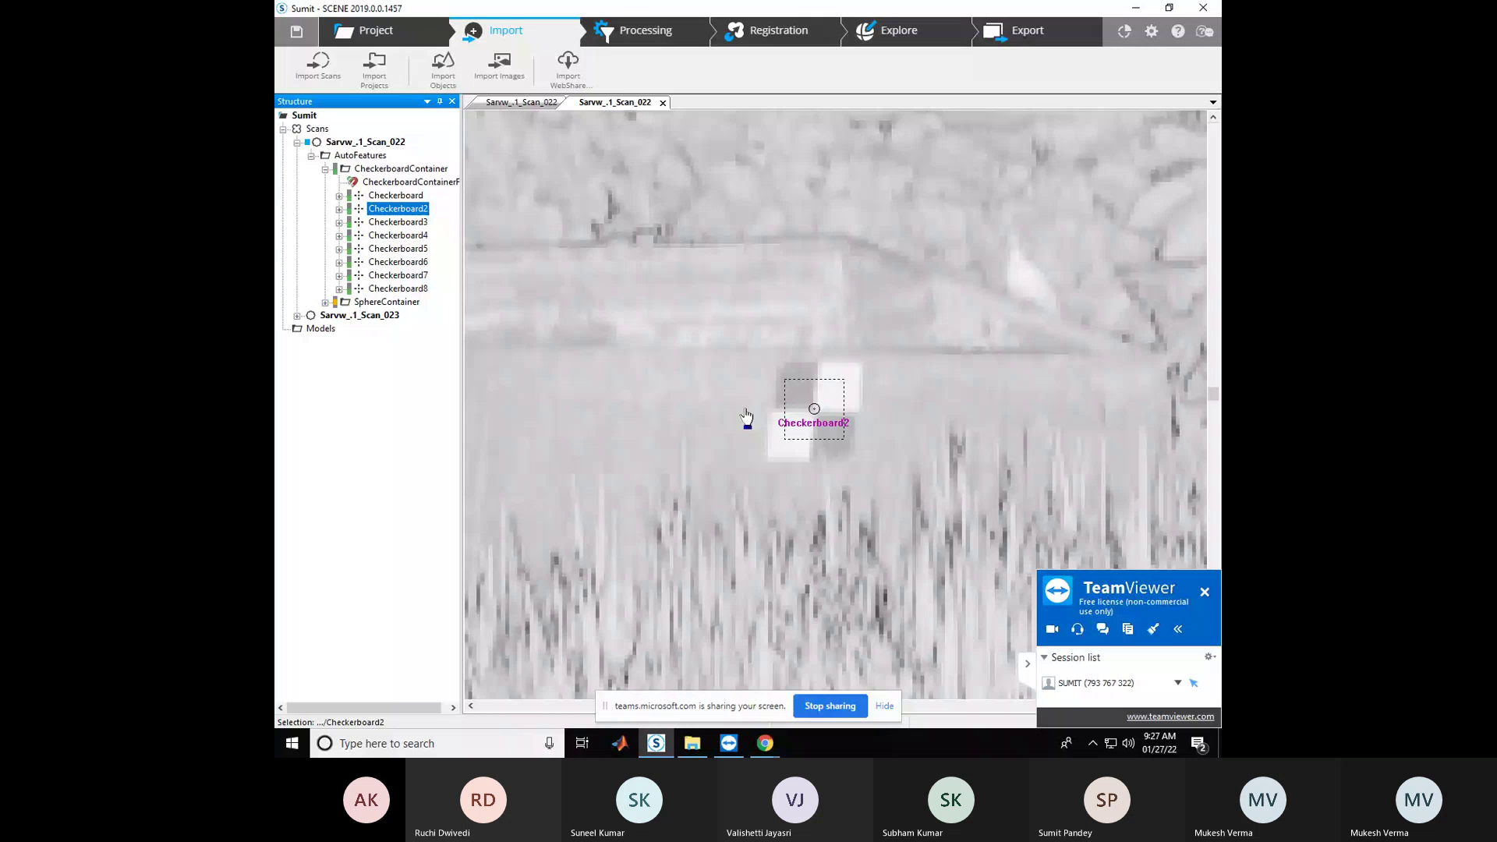
Locate Checkerboard3 in the scan view and delete it from the CheckerboardContainer of Scan_022
right_click(419, 224)
click(468, 234)
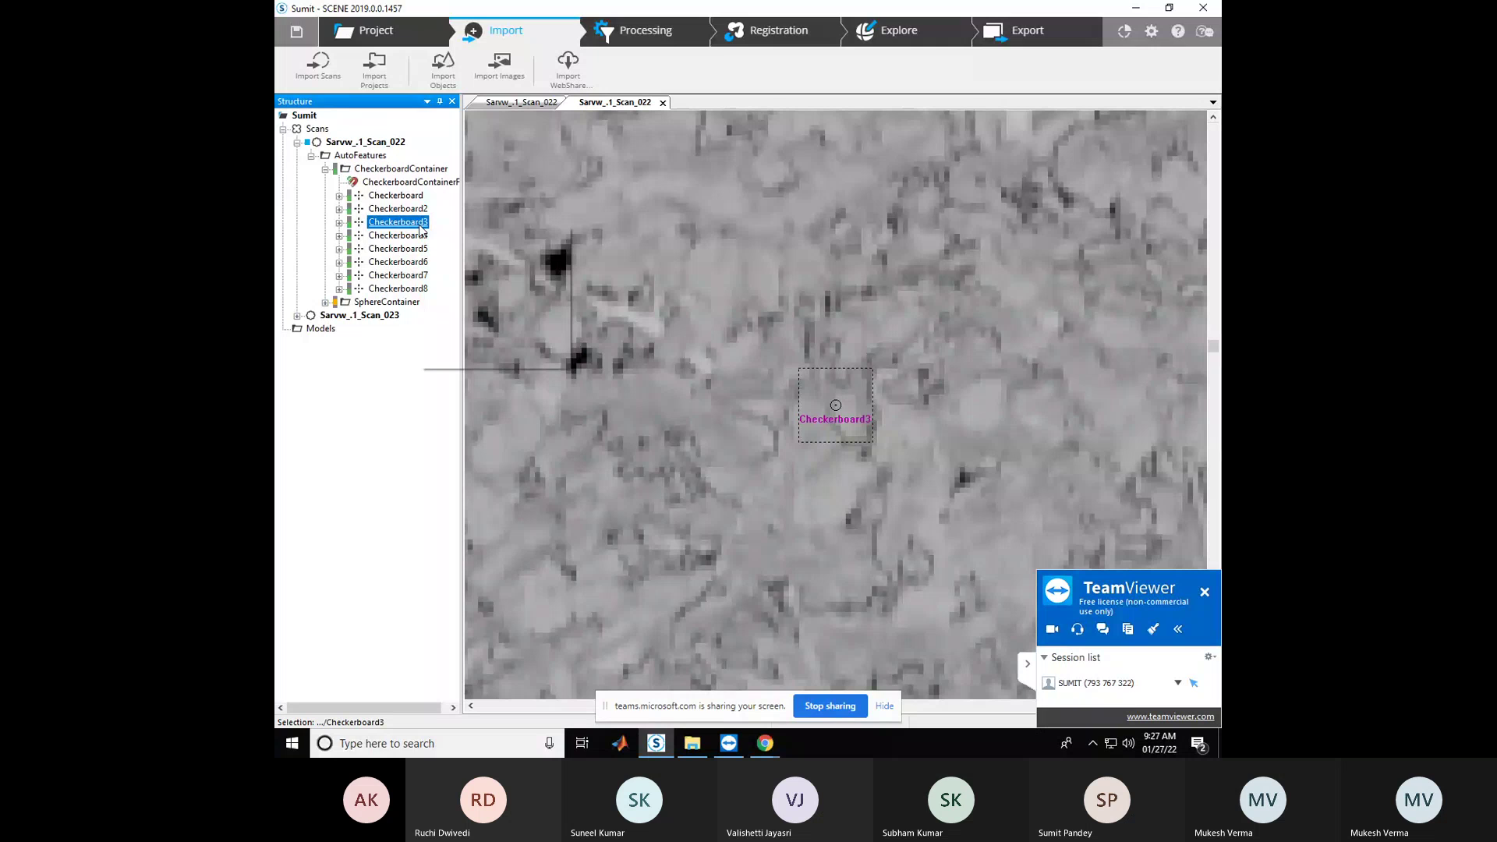
right_click(420, 226)
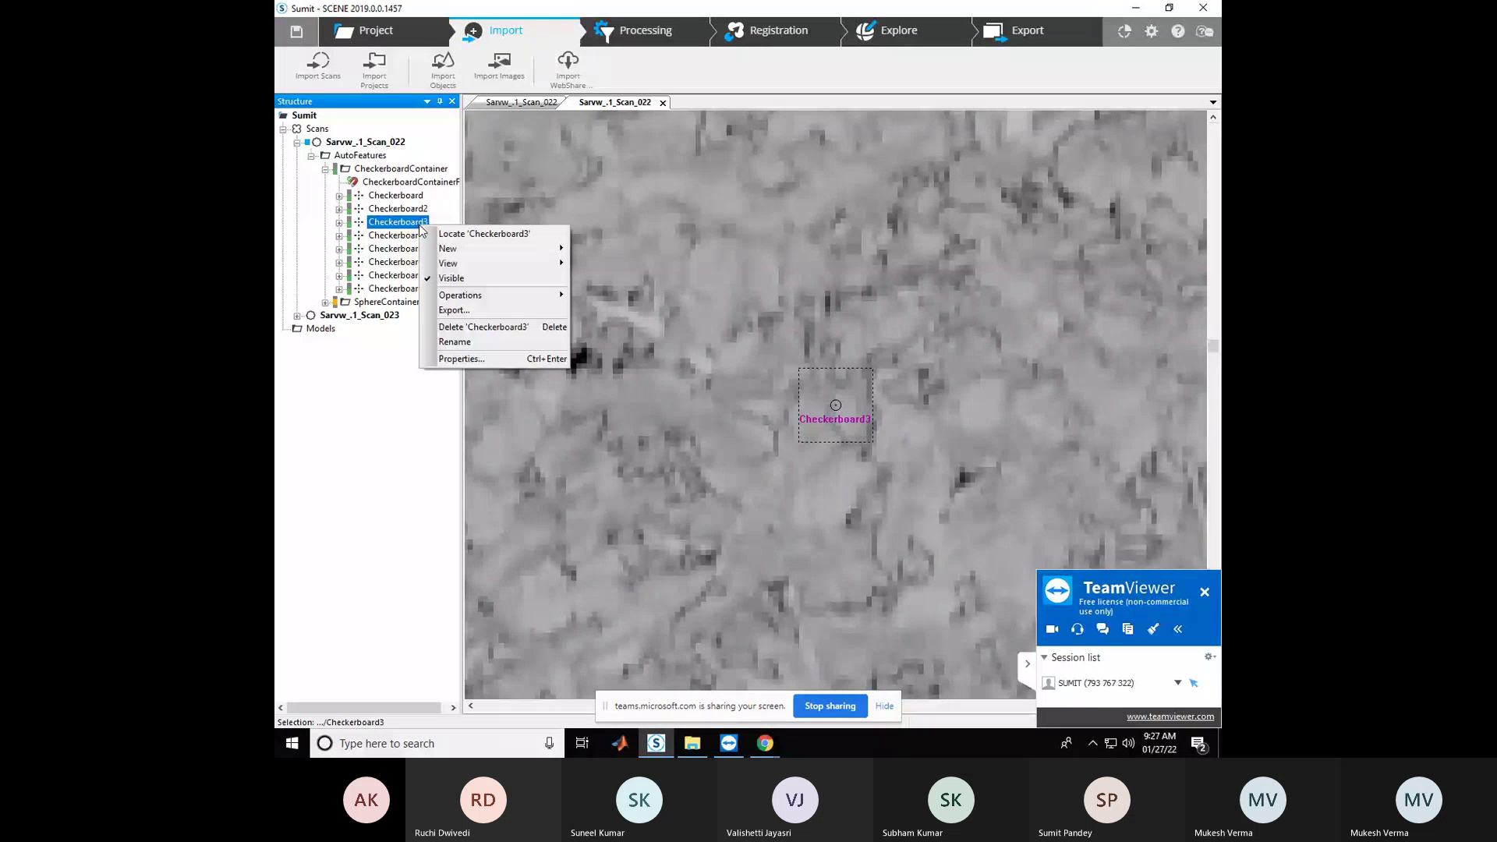
click(459, 333)
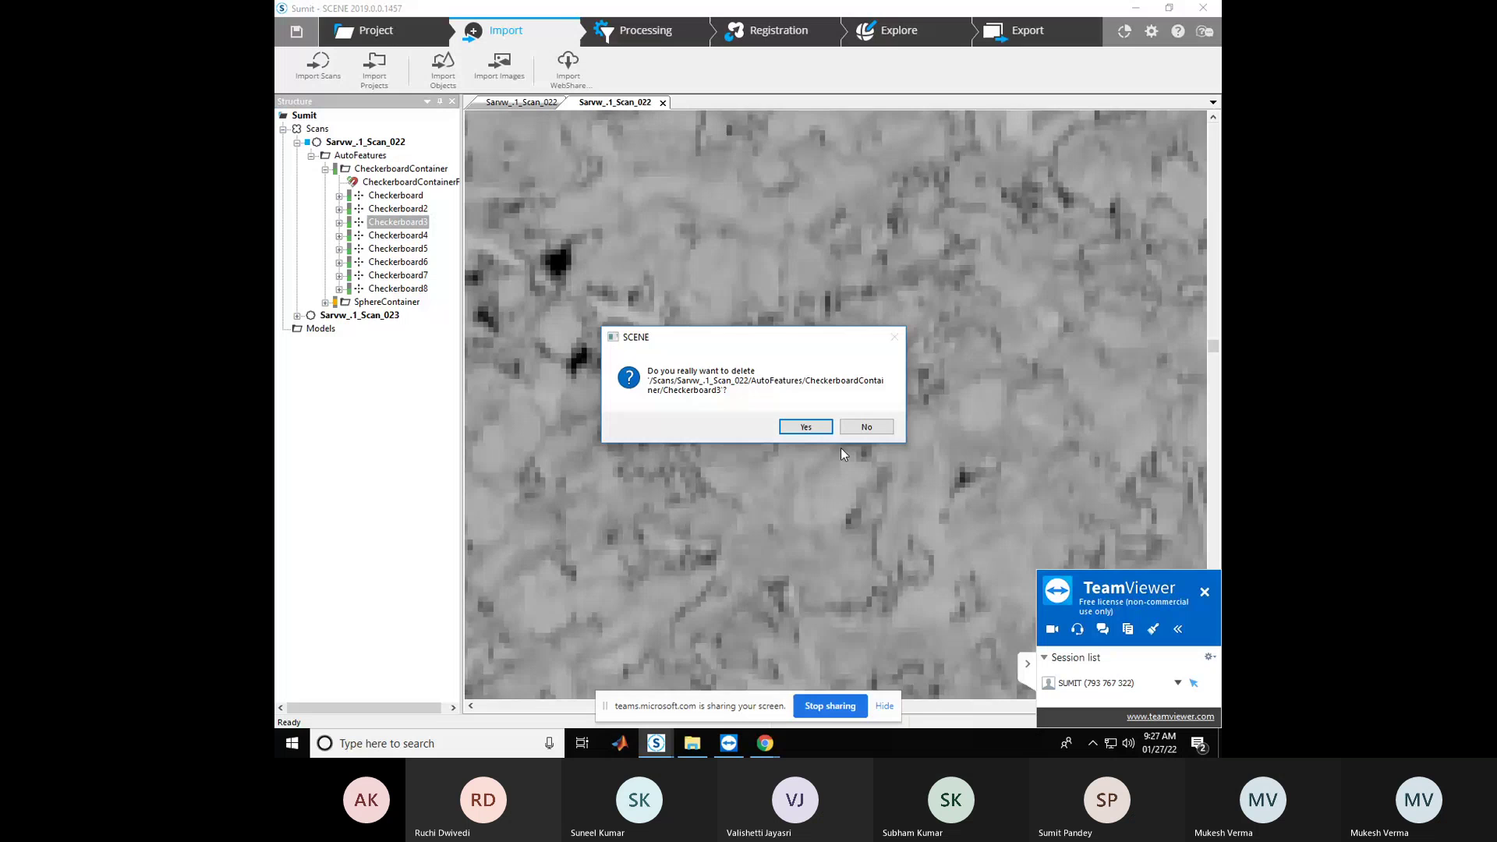
click(806, 429)
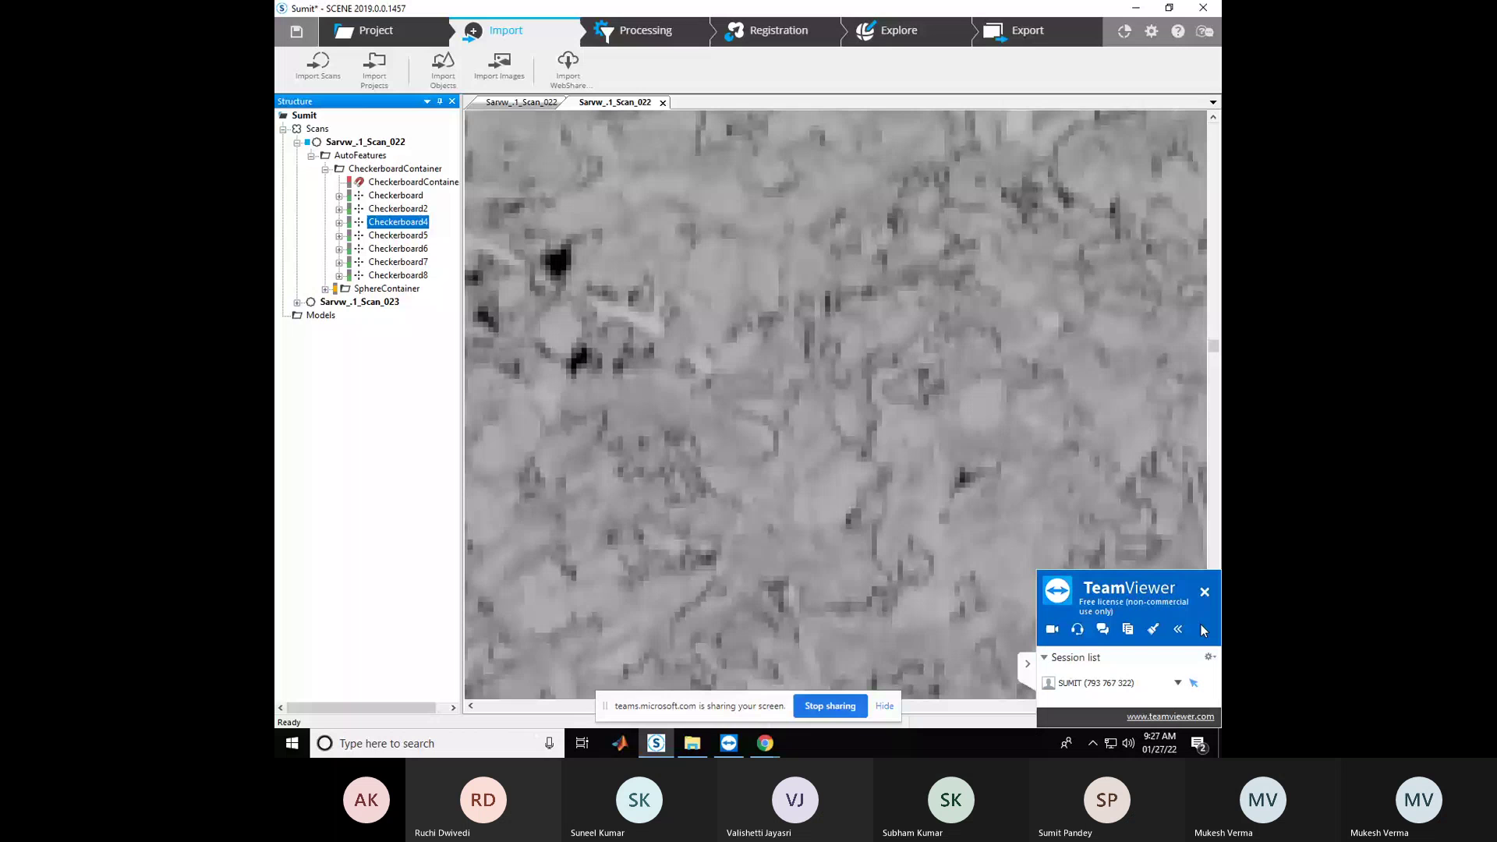
Locate Checkerboard5 and Checkerboard6 in the scan view, and delete Checkerboard6 from the CheckerboardContainer
right_click(408, 238)
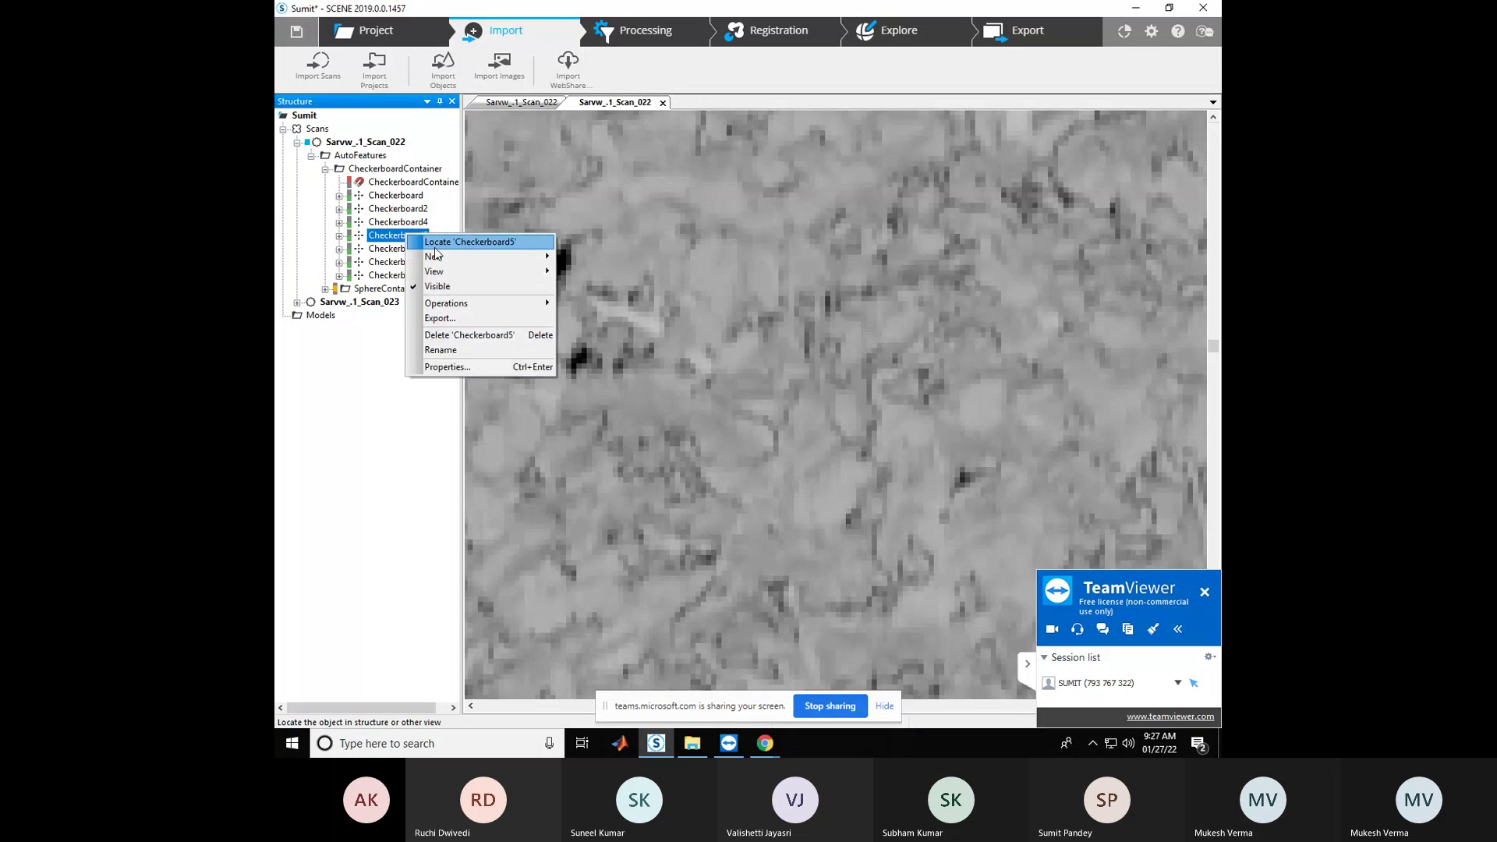
click(434, 245)
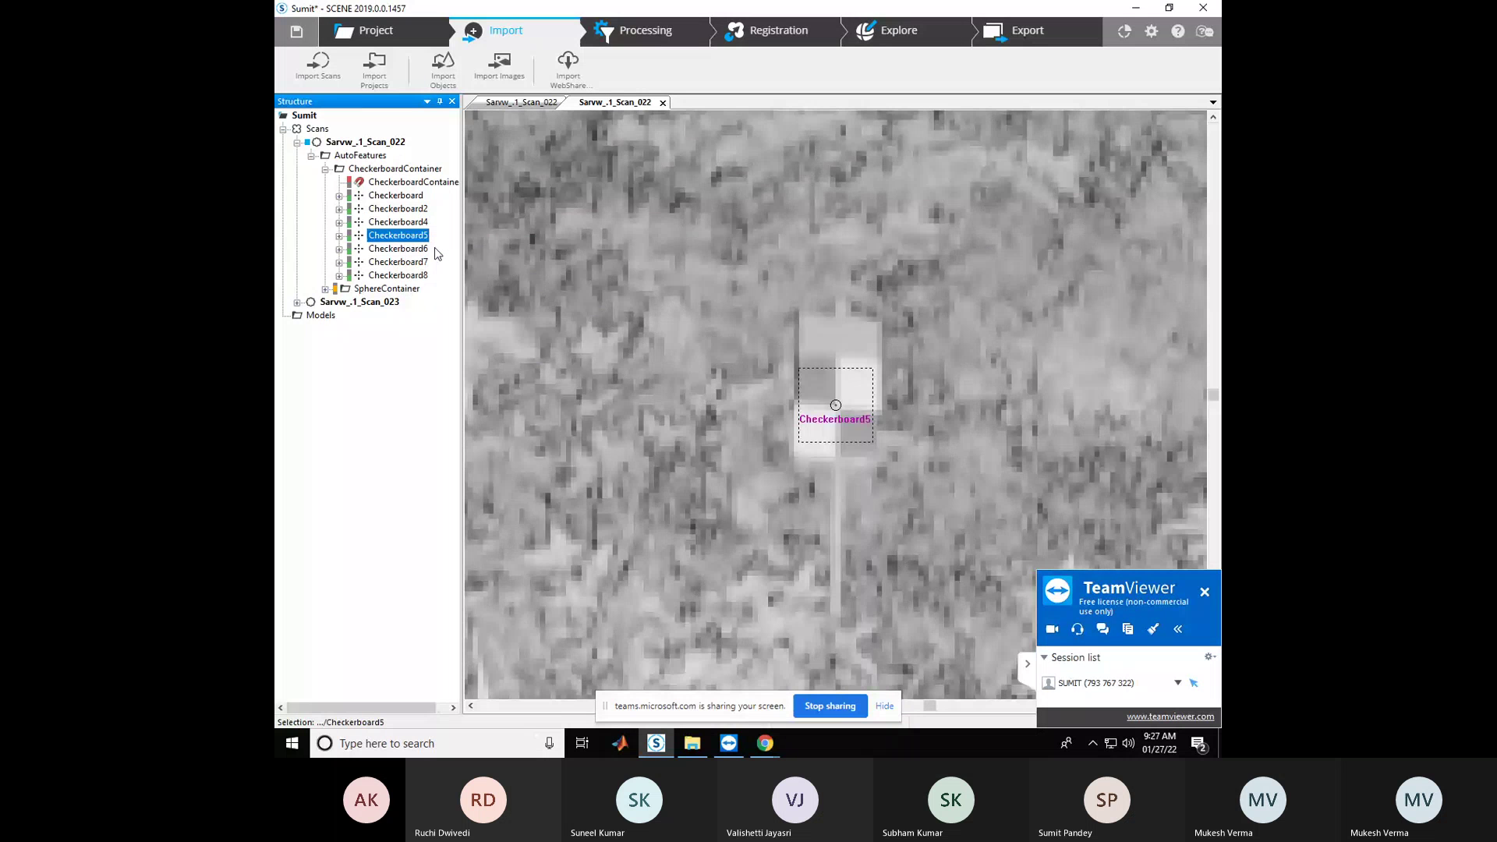
click(400, 249)
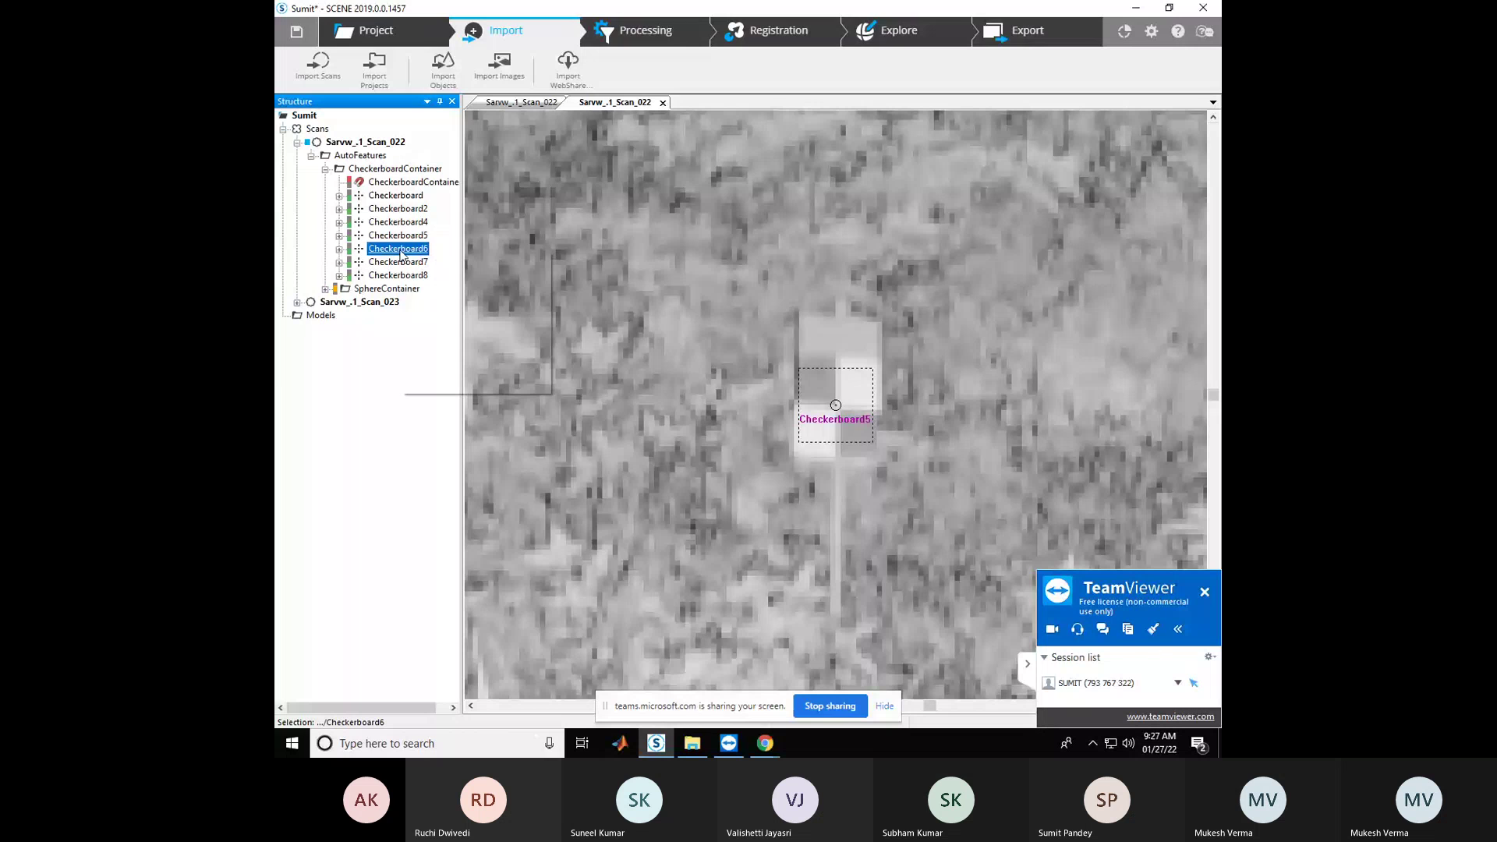
right_click(401, 255)
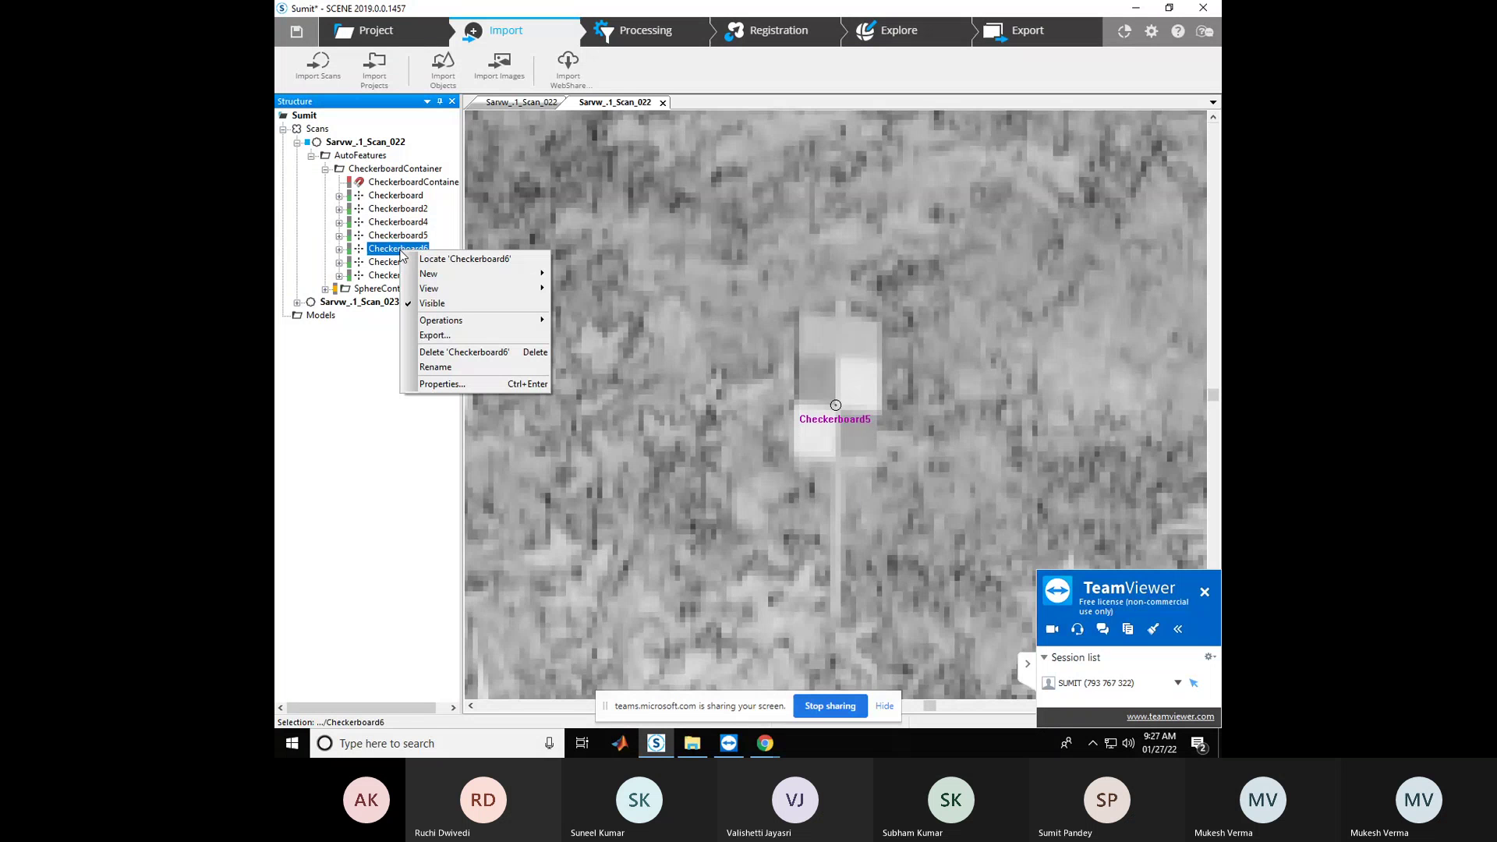
click(427, 260)
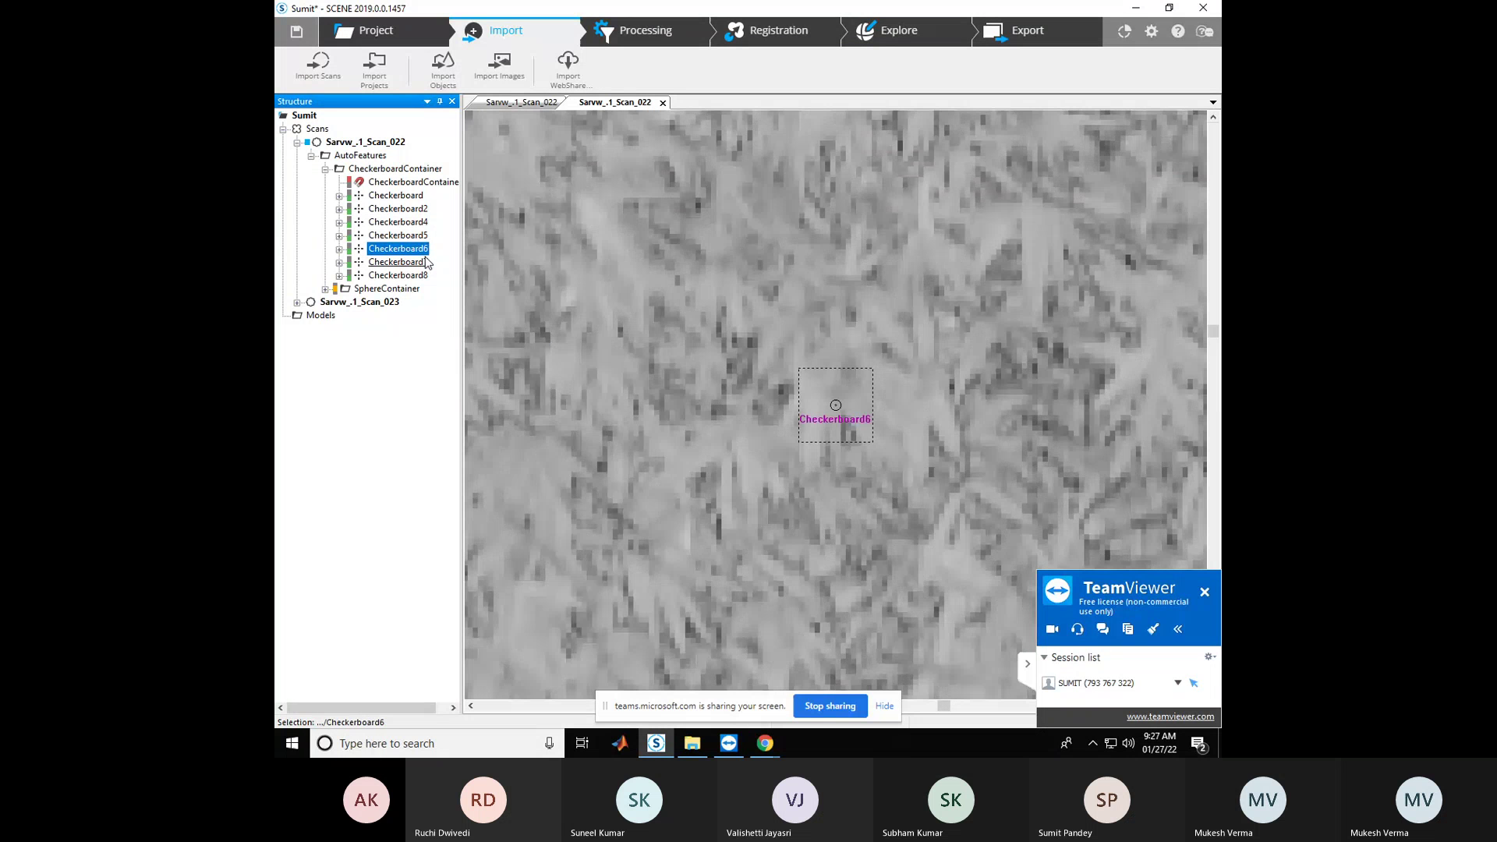
right_click(420, 251)
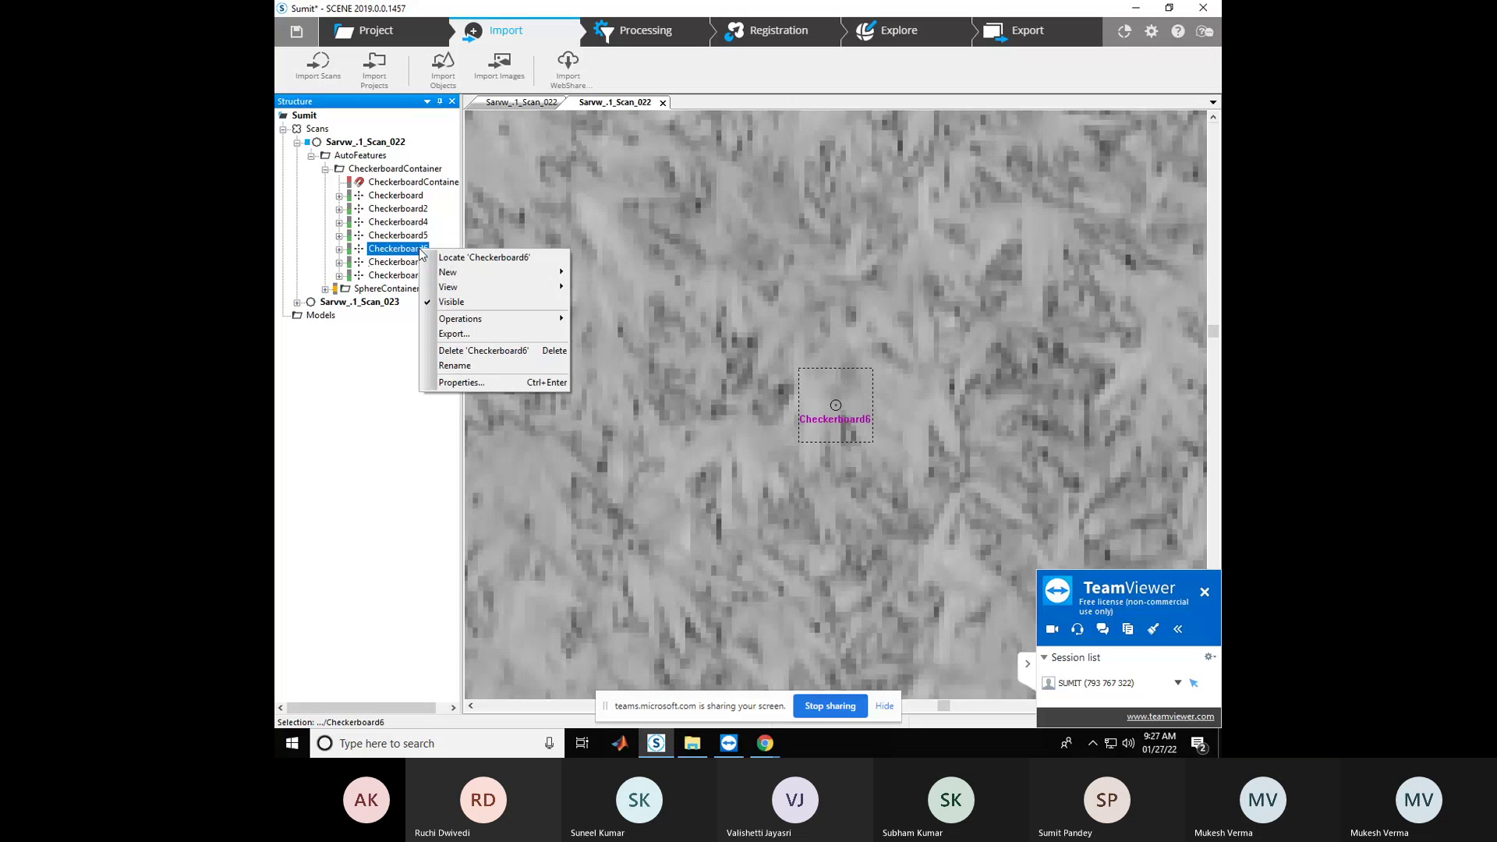
click(468, 352)
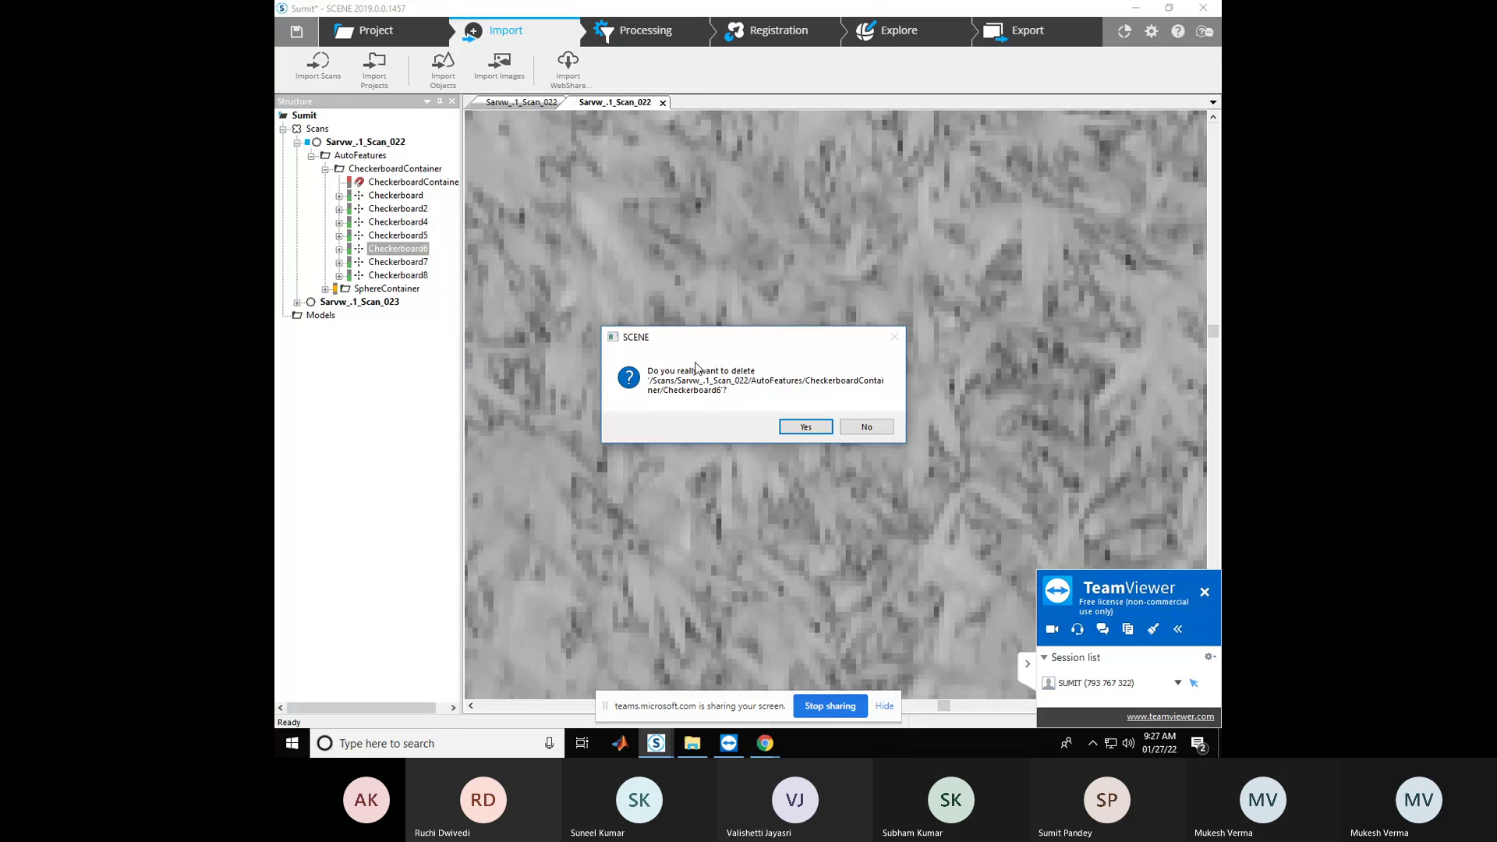
key(Return)
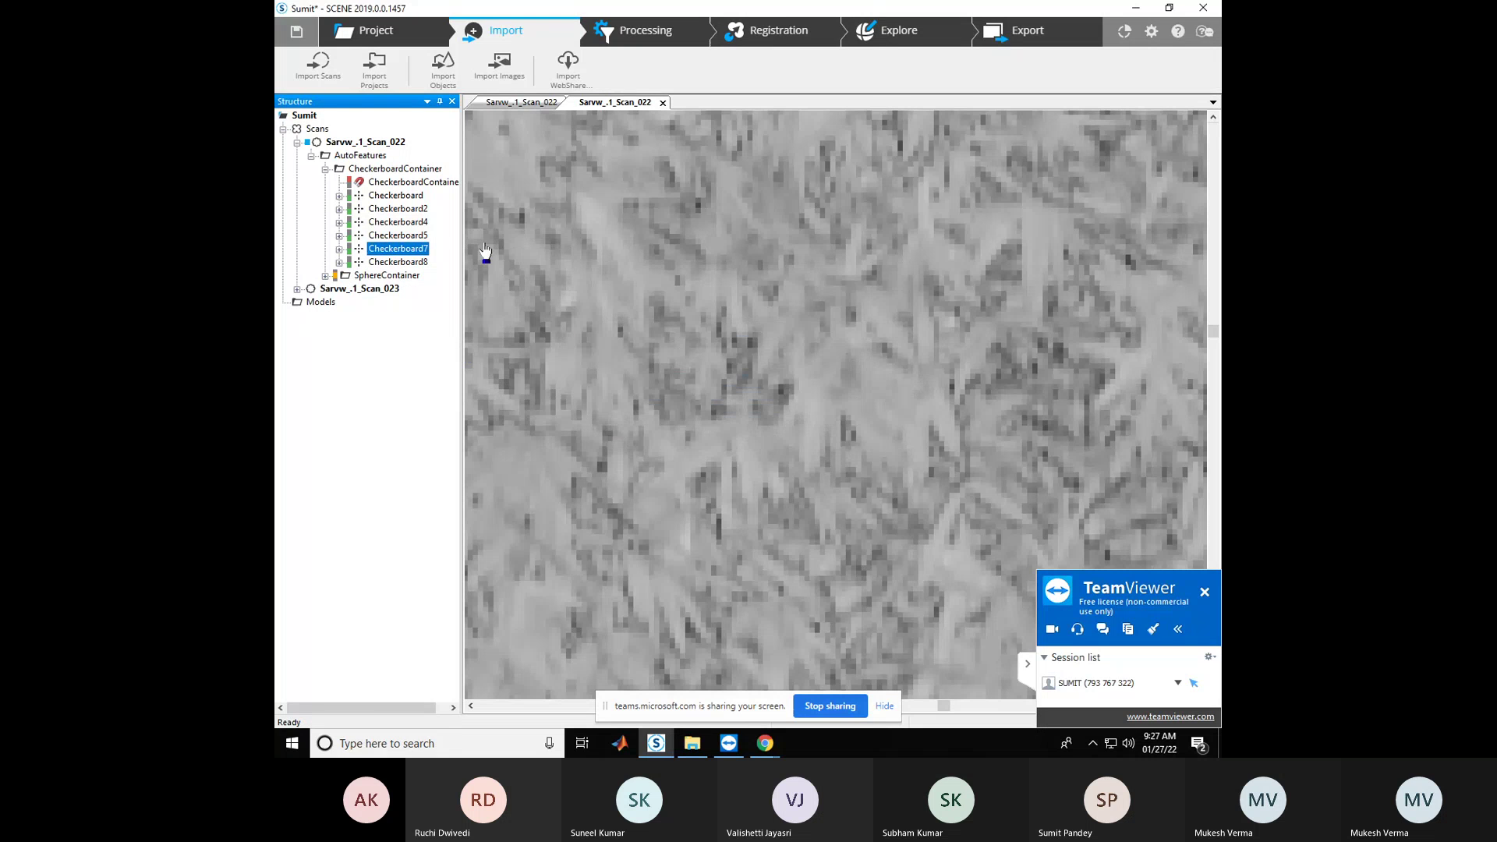
Locate Checkerboard7 and Checkerboard8 in the scan view, and delete Checkerboard8 from the CheckerboardContainer
right_click(415, 251)
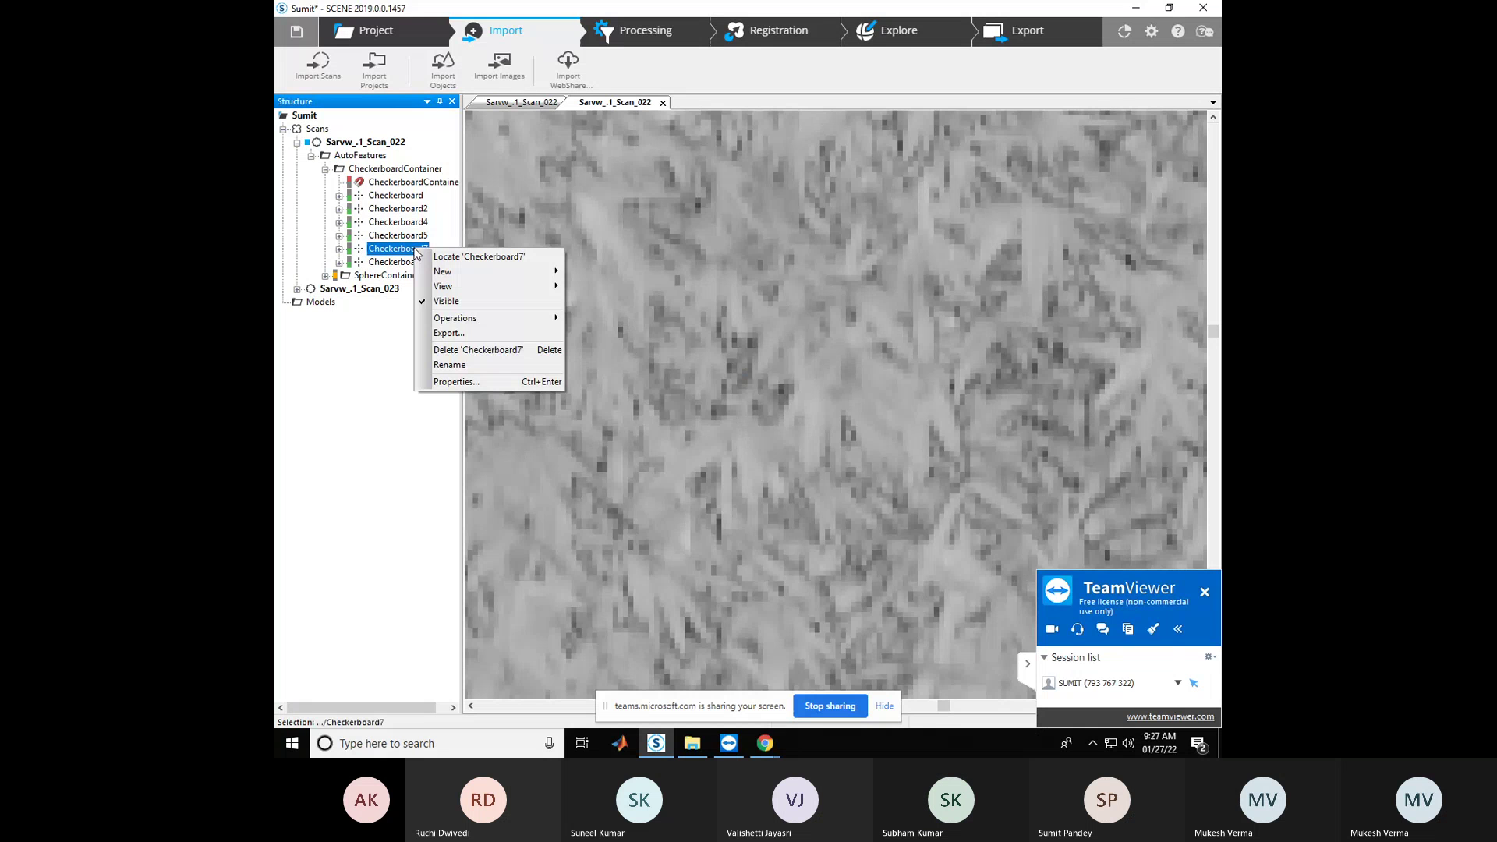
click(434, 258)
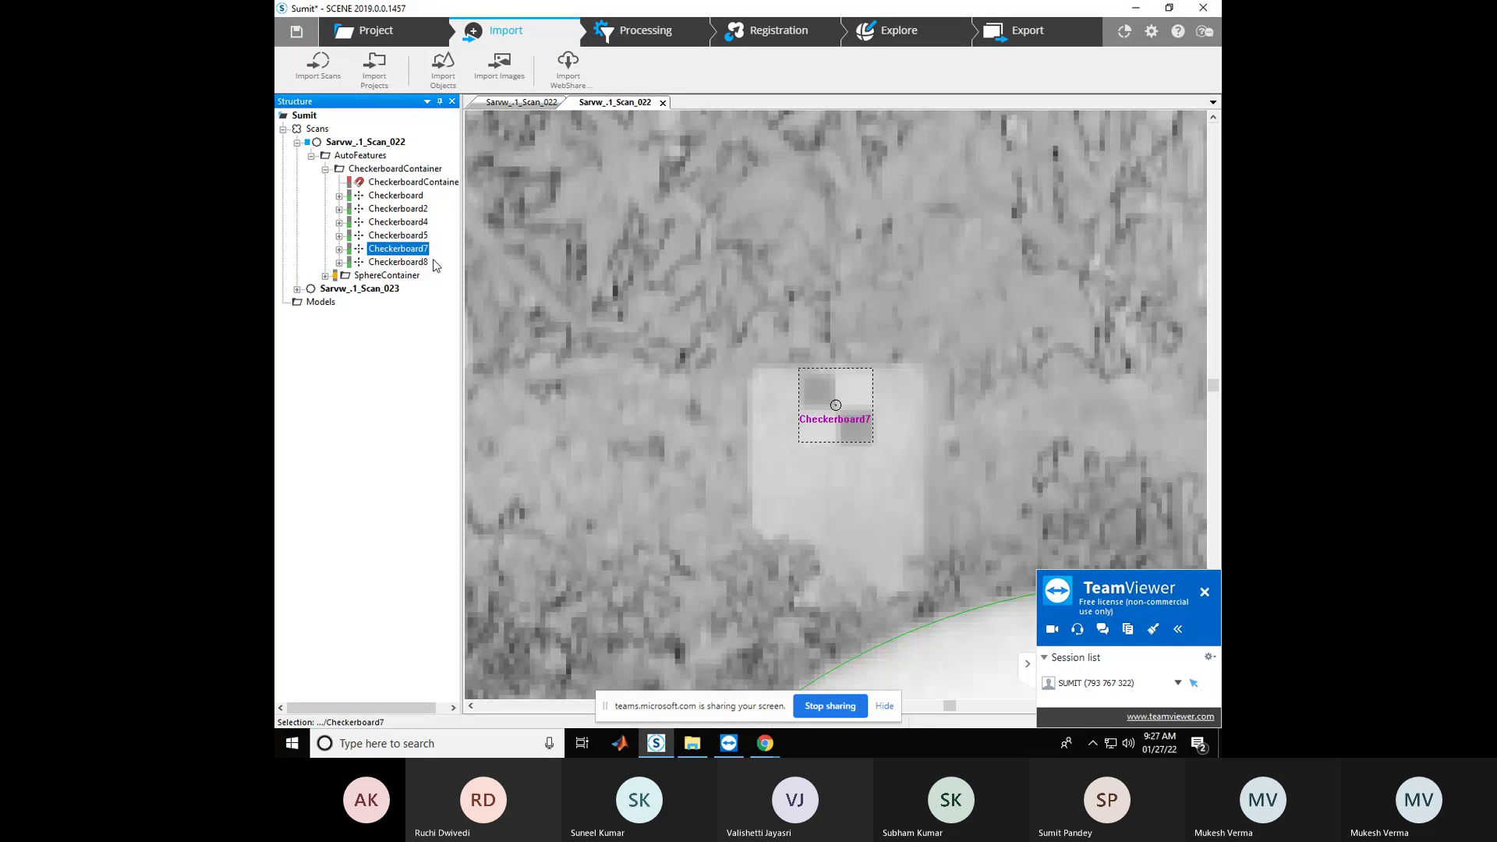
right_click(419, 264)
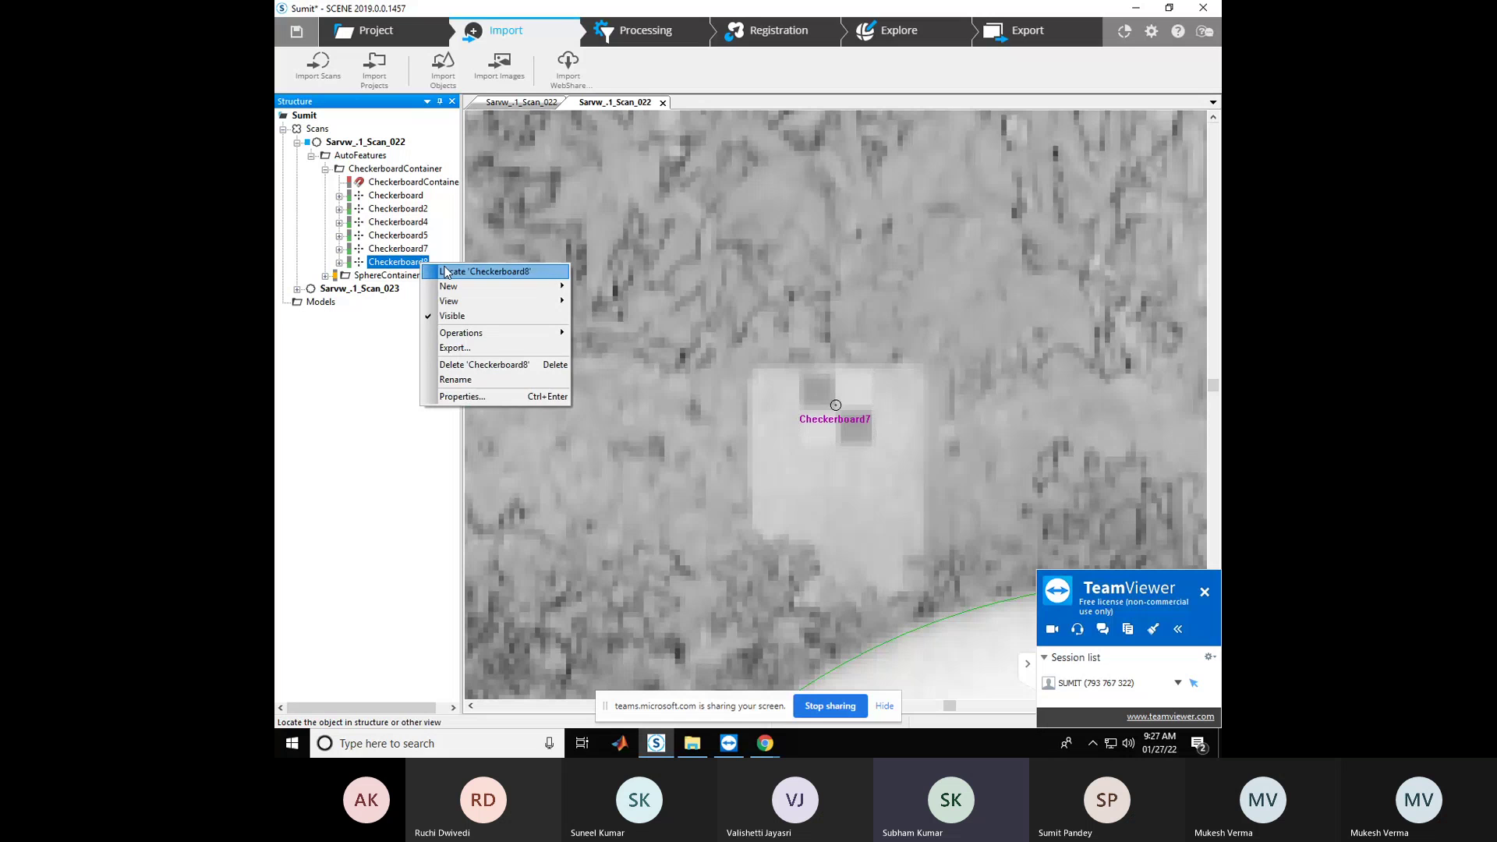
click(449, 271)
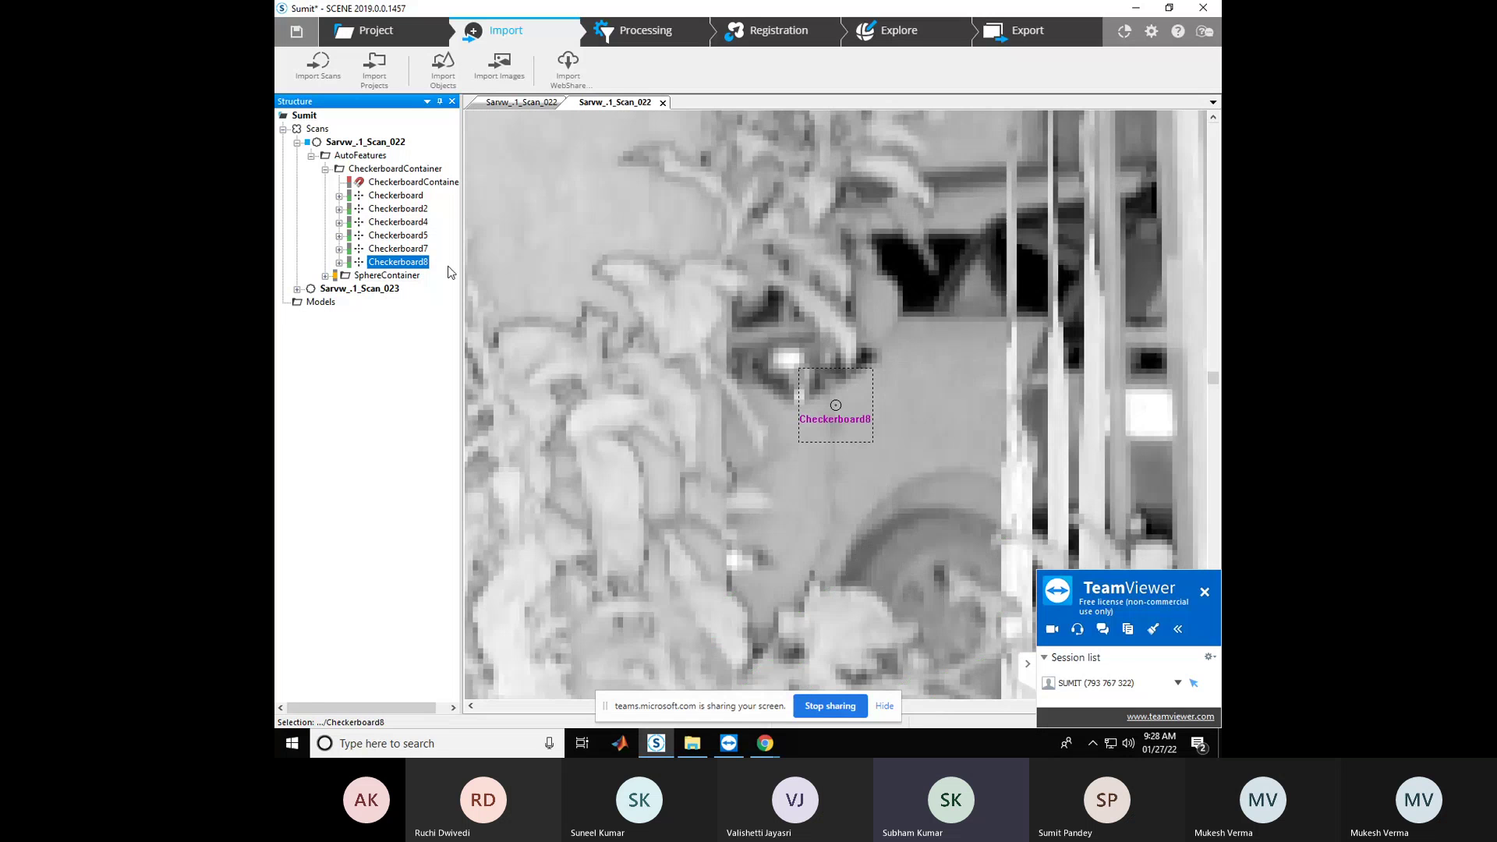
right_click(419, 264)
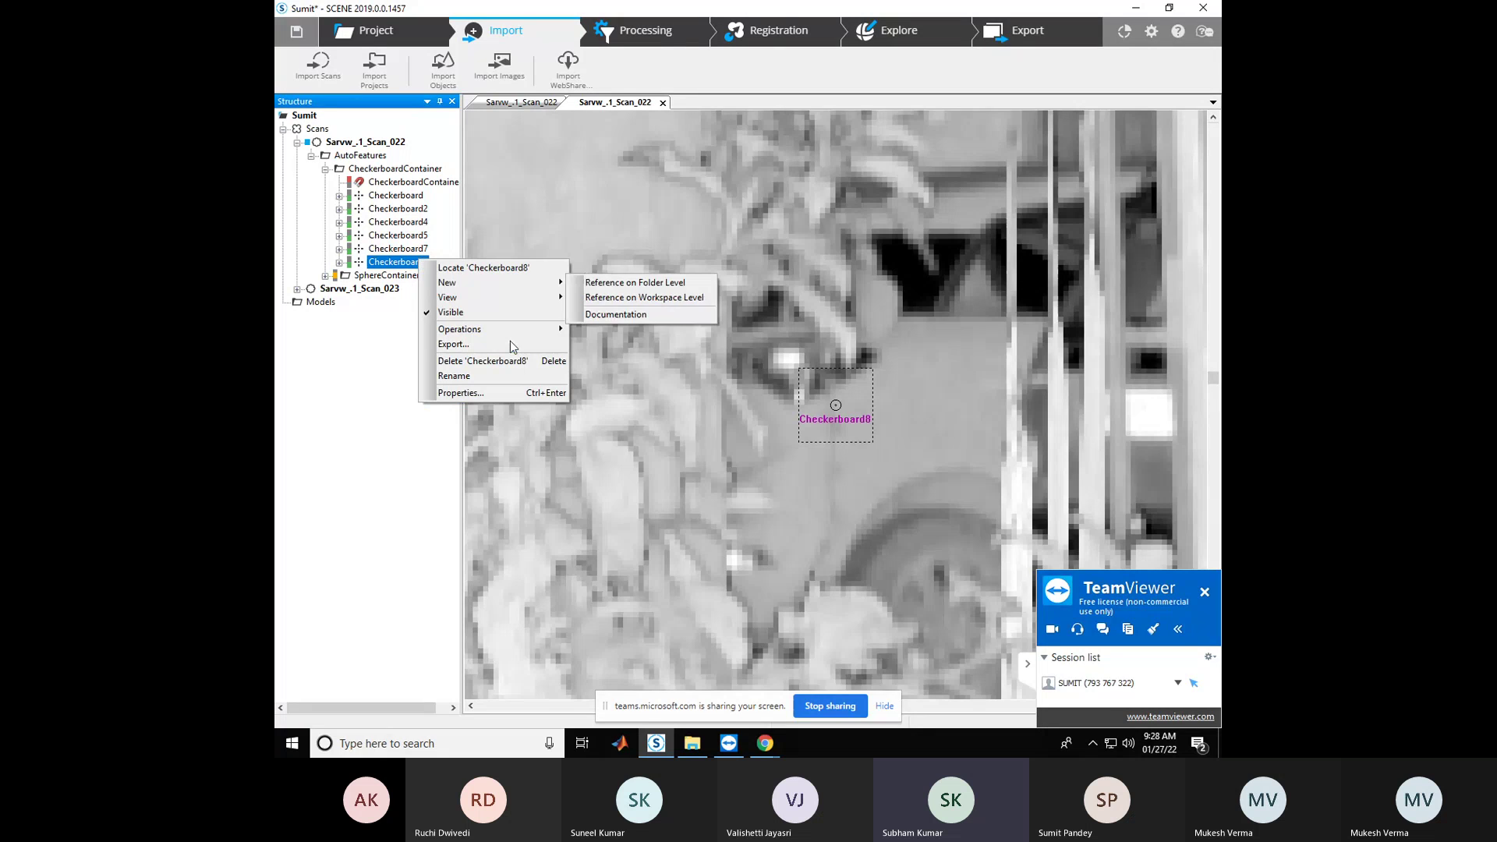
click(483, 361)
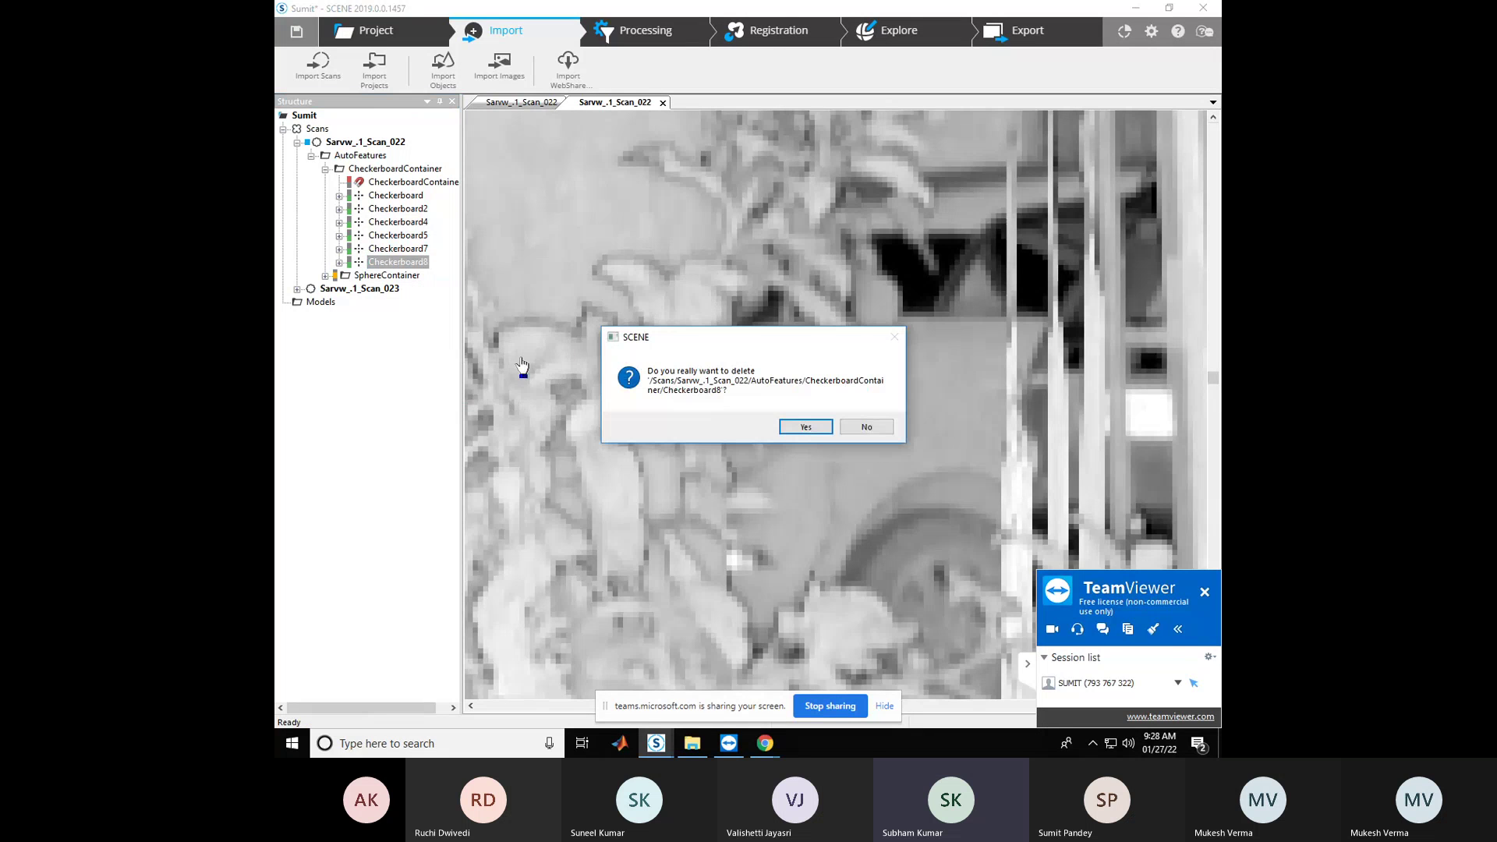
key(Return)
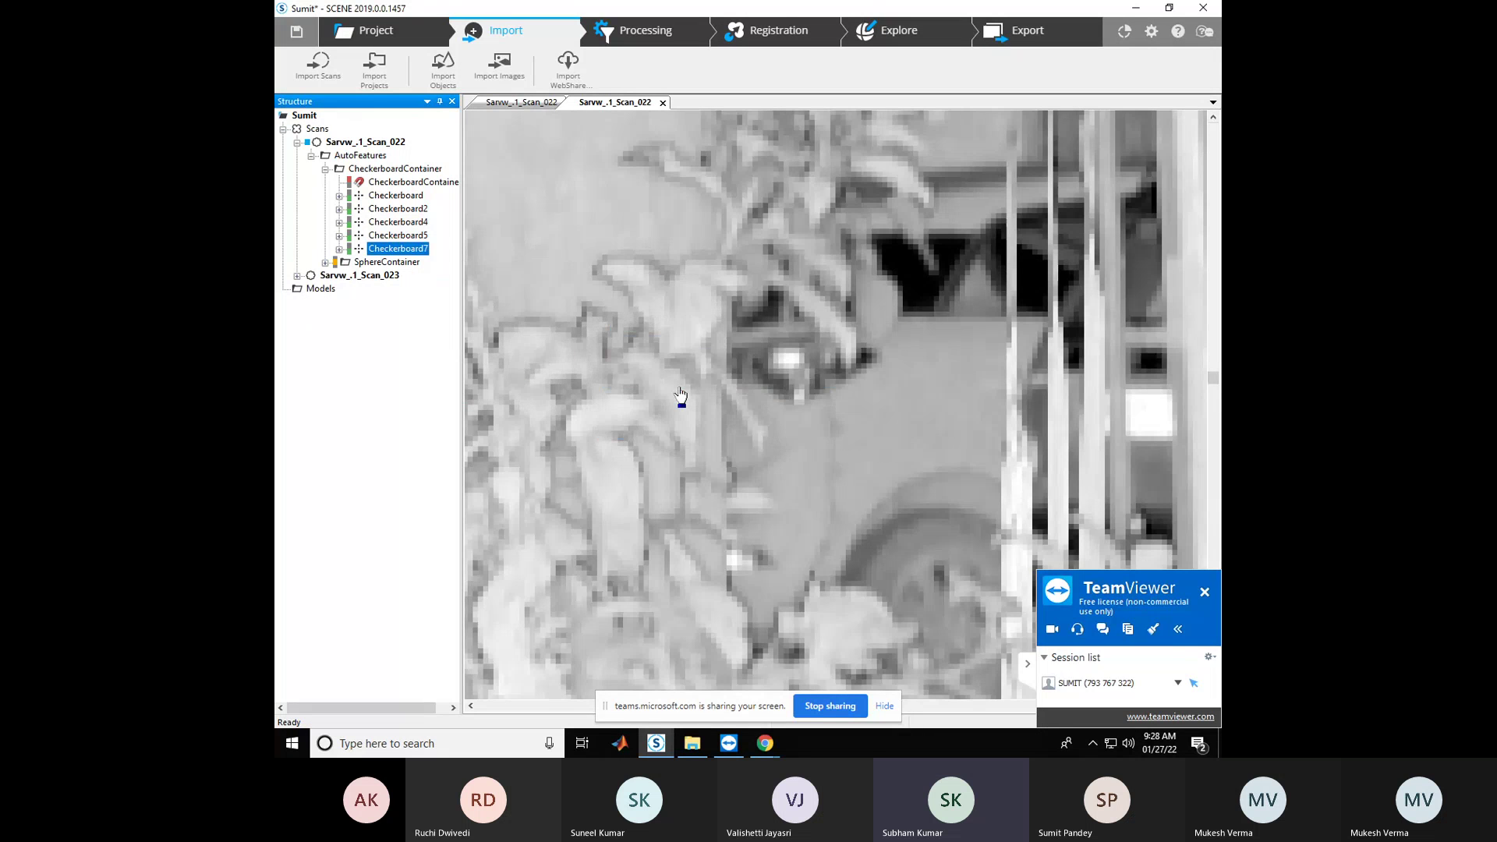
Expand the SphereContainer of Scan_022 and locate Sphere and Sphere2 in the scan view to check their fit
click(325, 263)
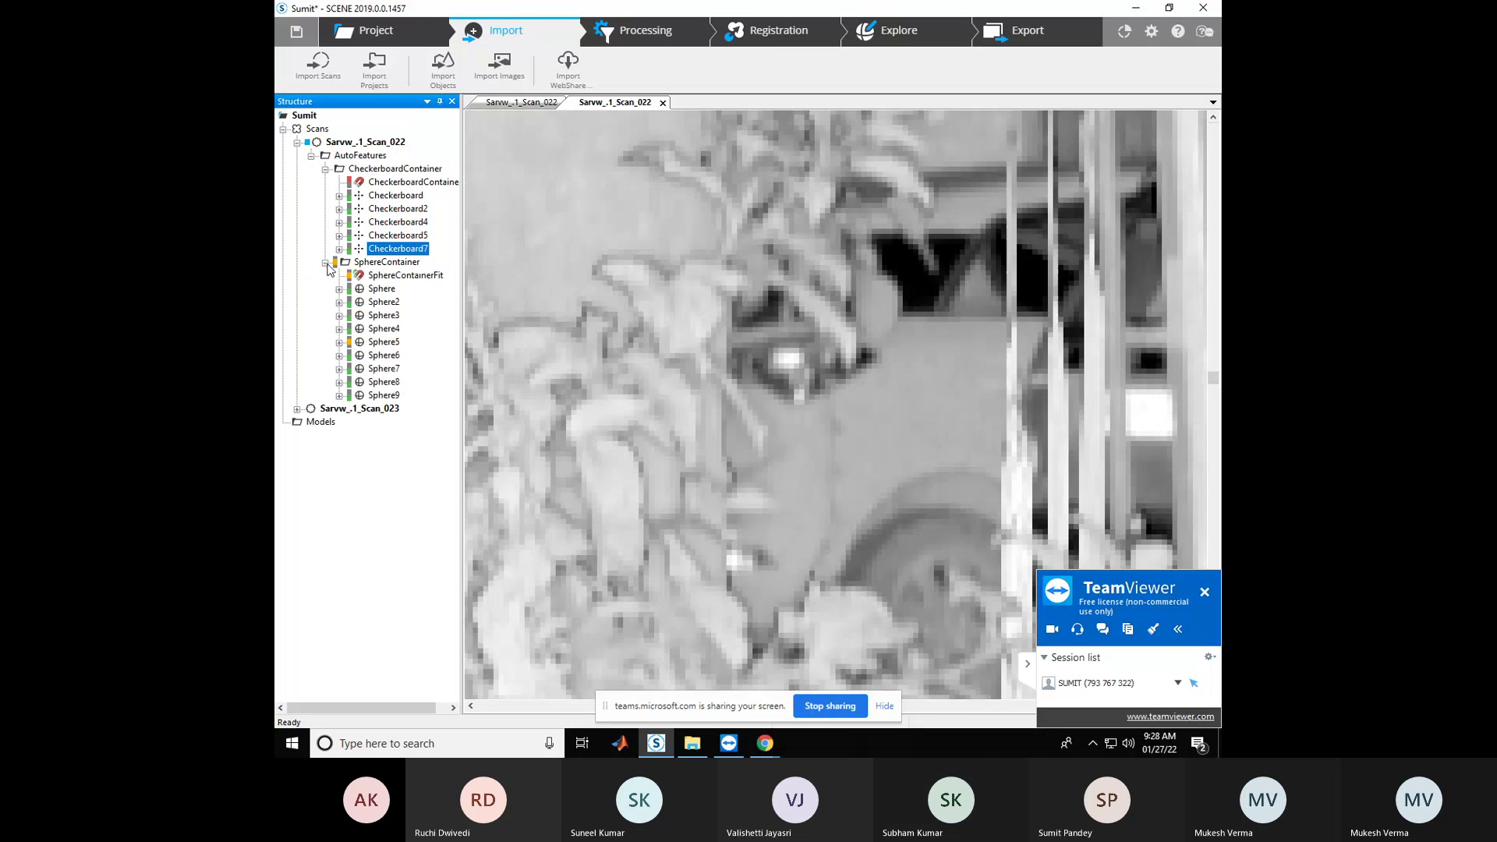
right_click(378, 295)
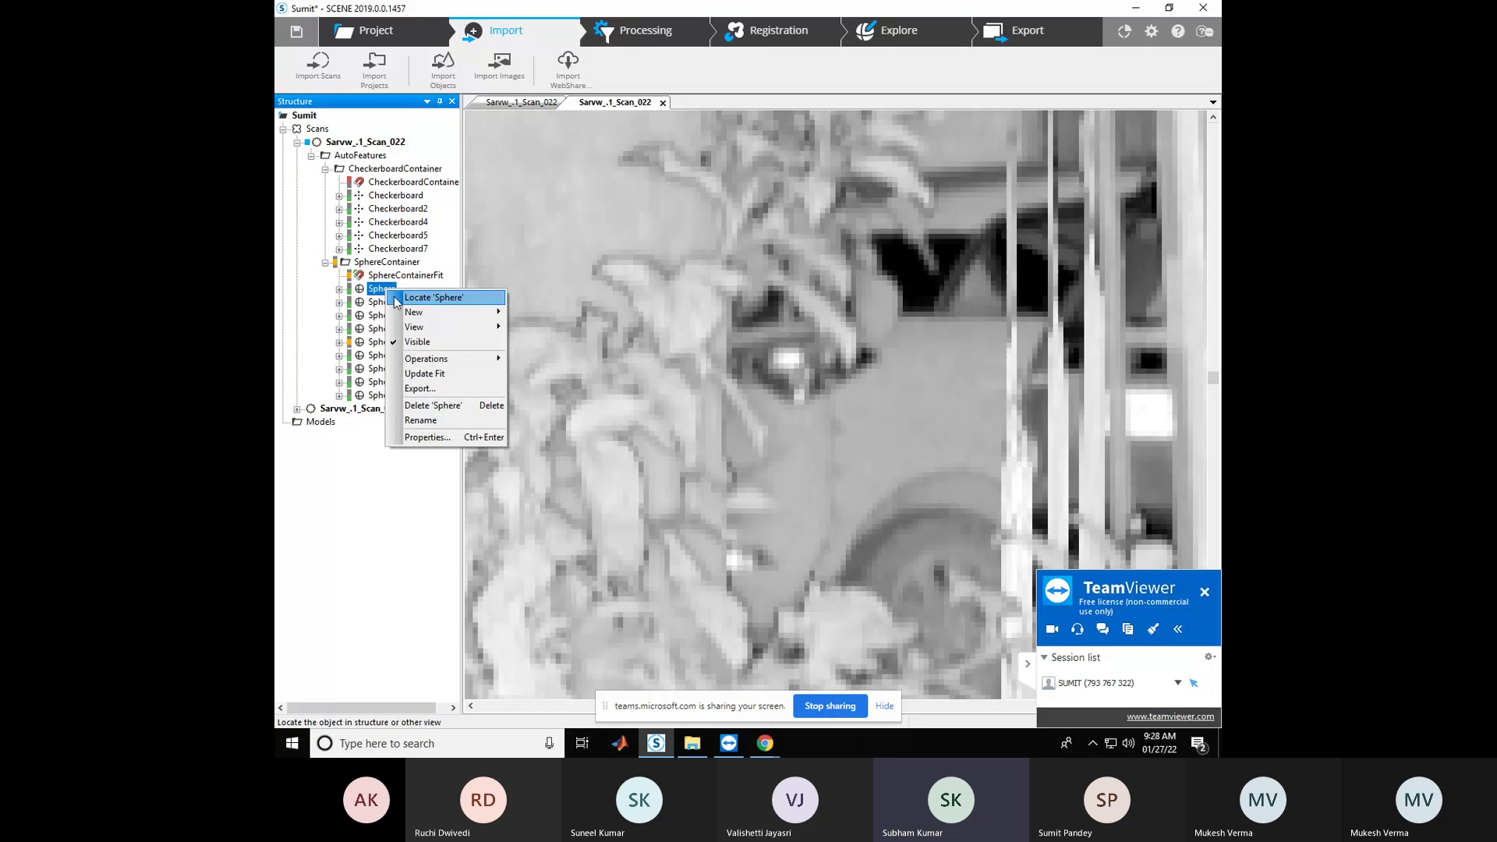
click(399, 300)
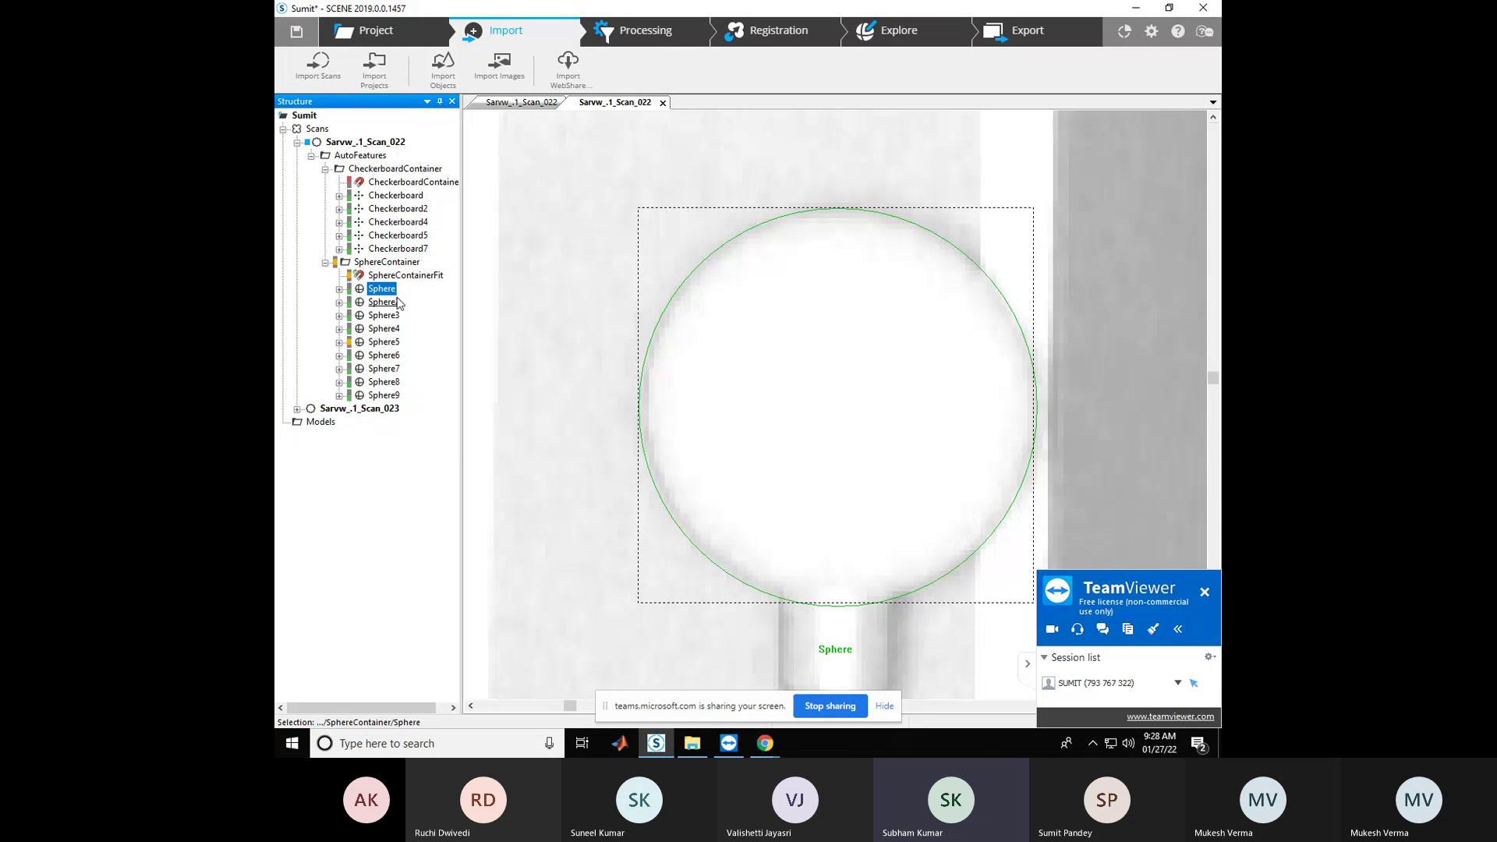
right_click(389, 304)
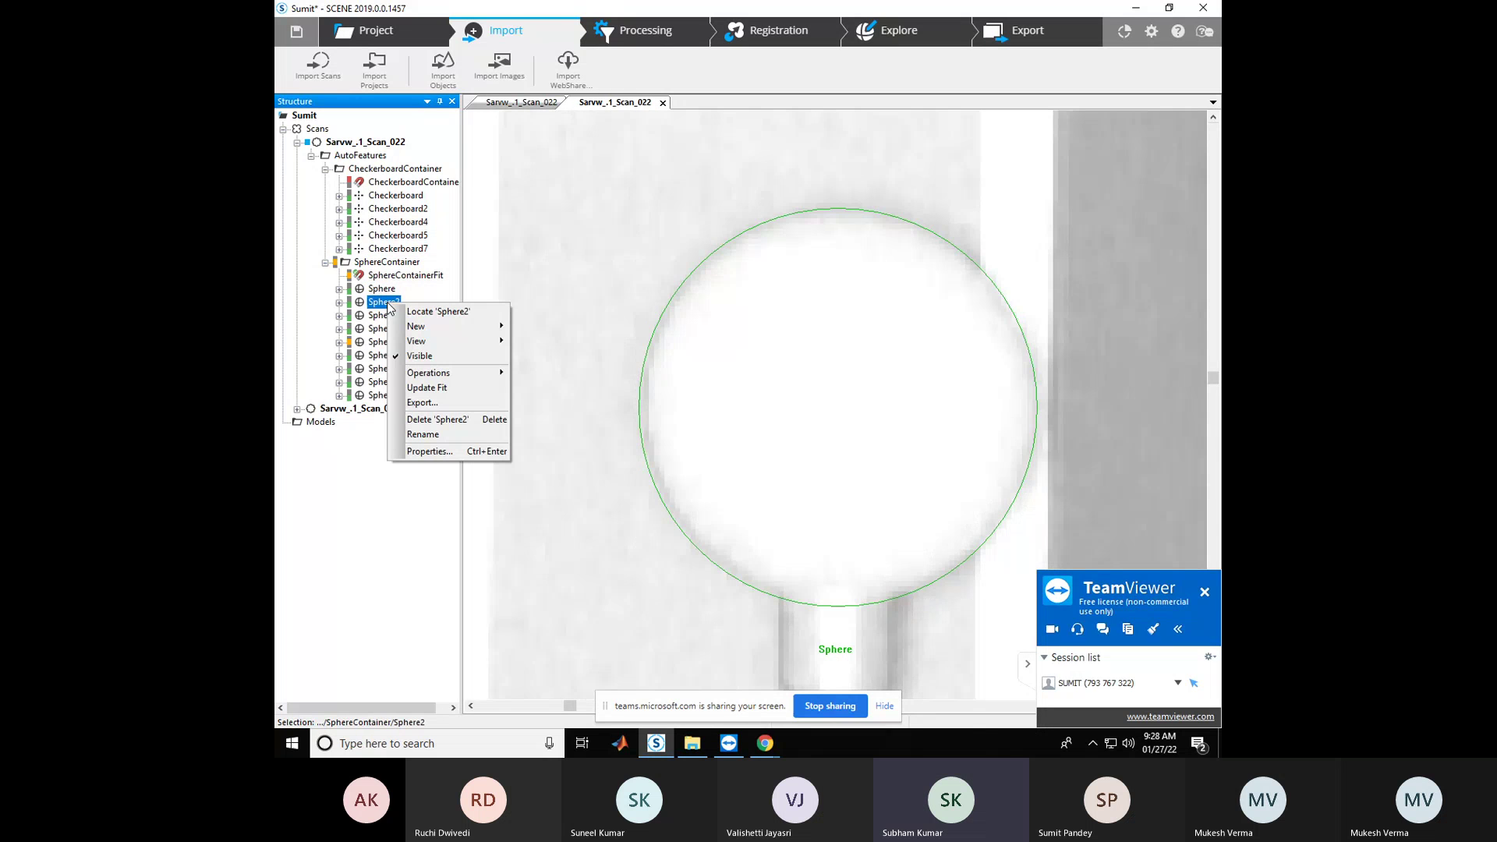
click(399, 312)
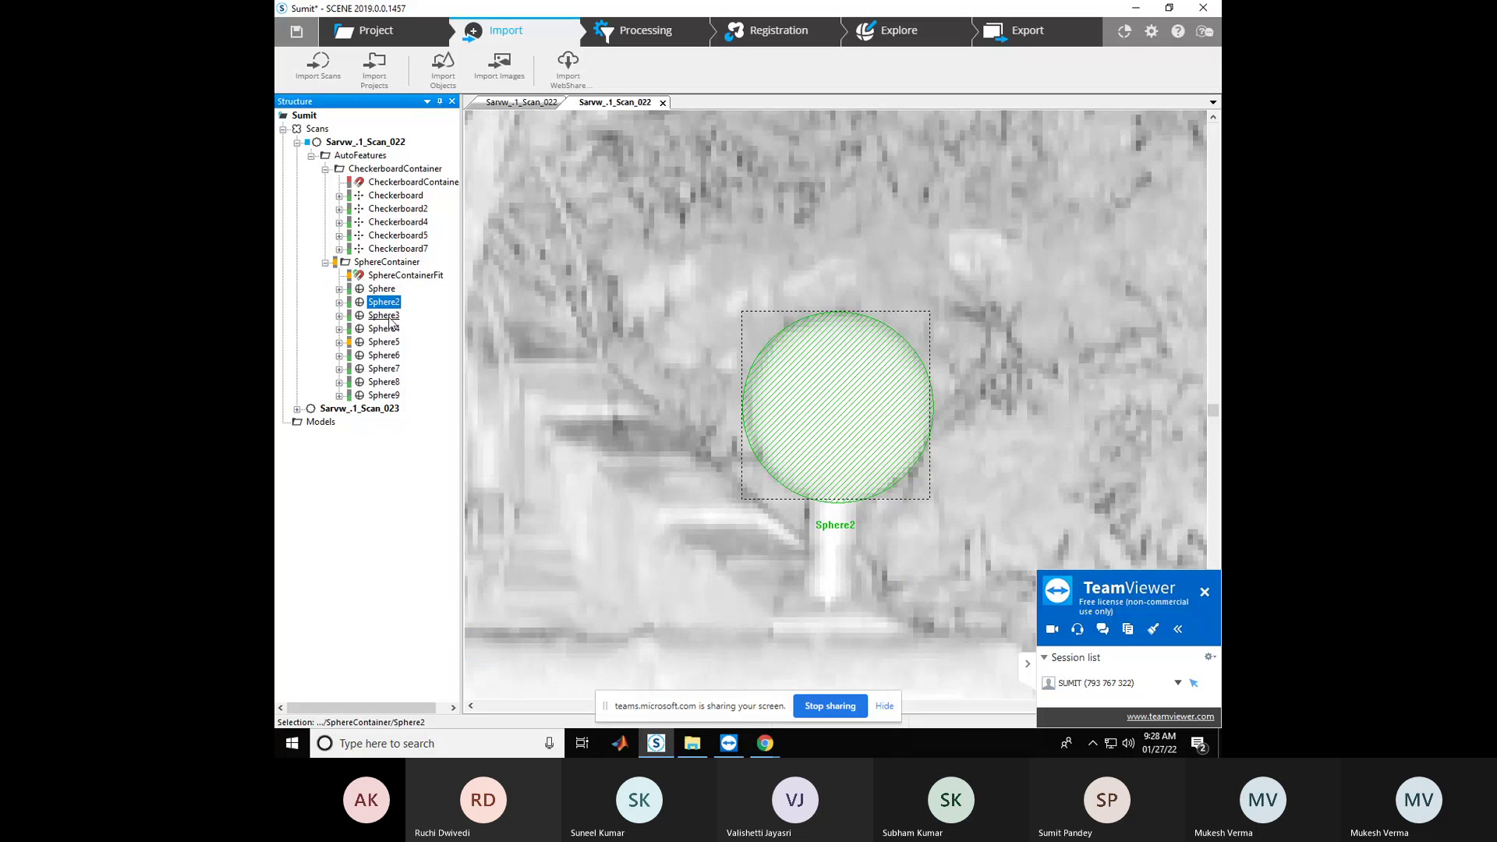
Locate Sphere3 and Sphere4 in the scan view to check their fit on the scanned spheres
ctrl+click(384, 315)
right_click(389, 319)
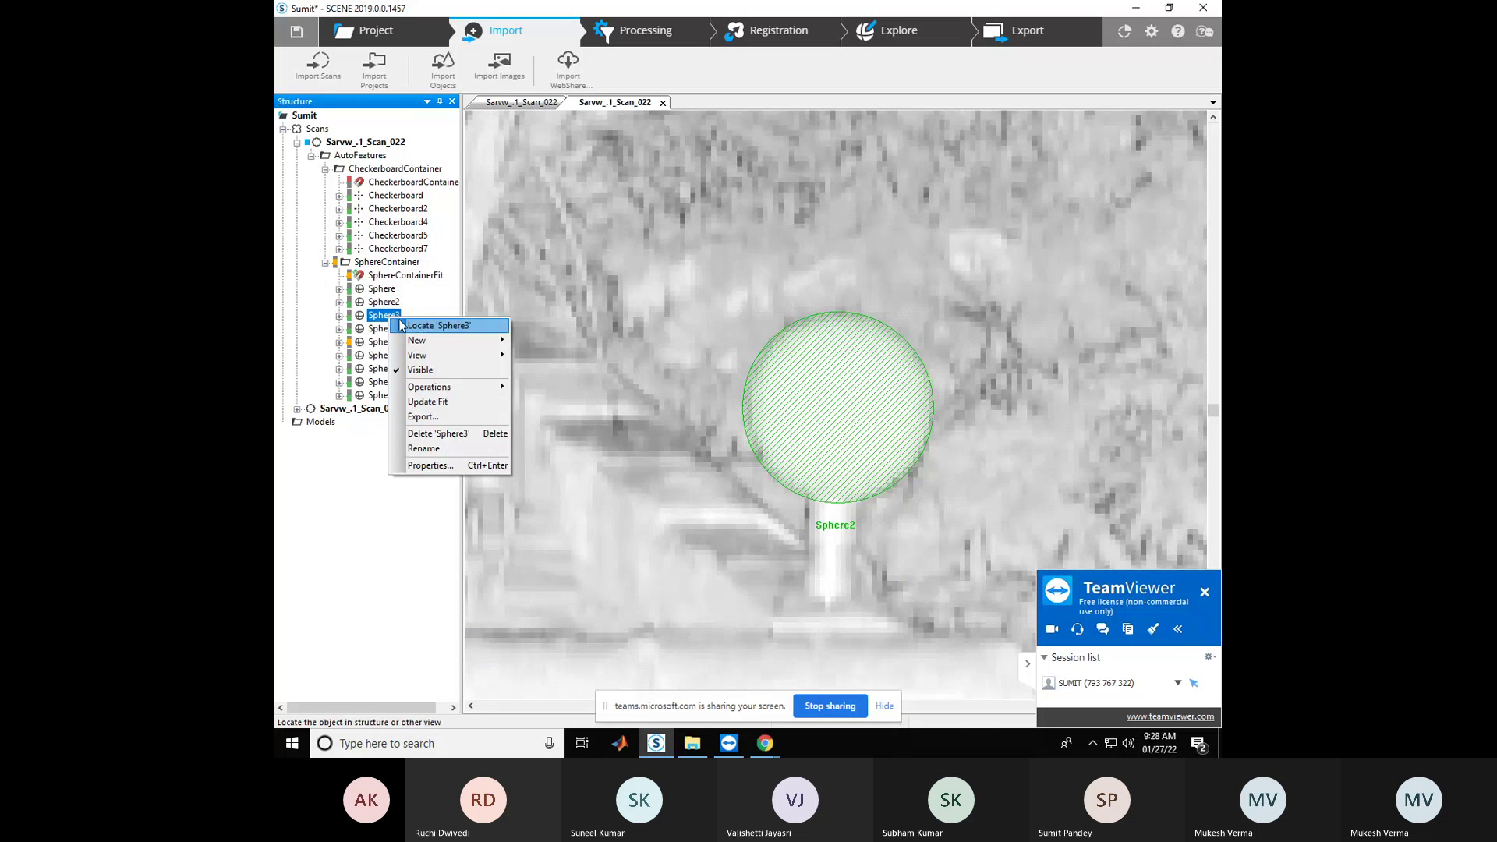
click(401, 326)
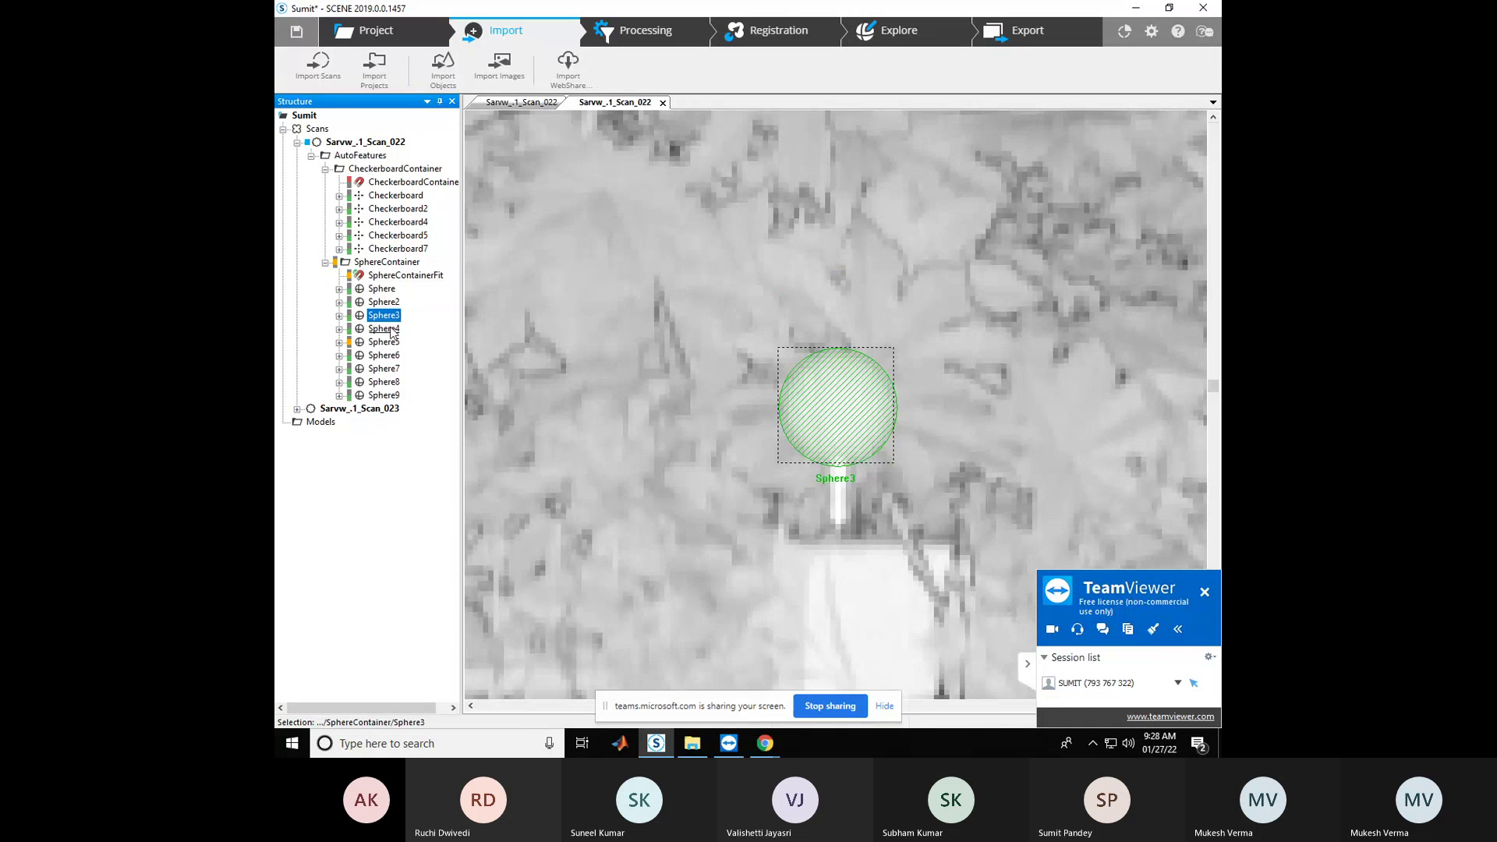
right_click(392, 329)
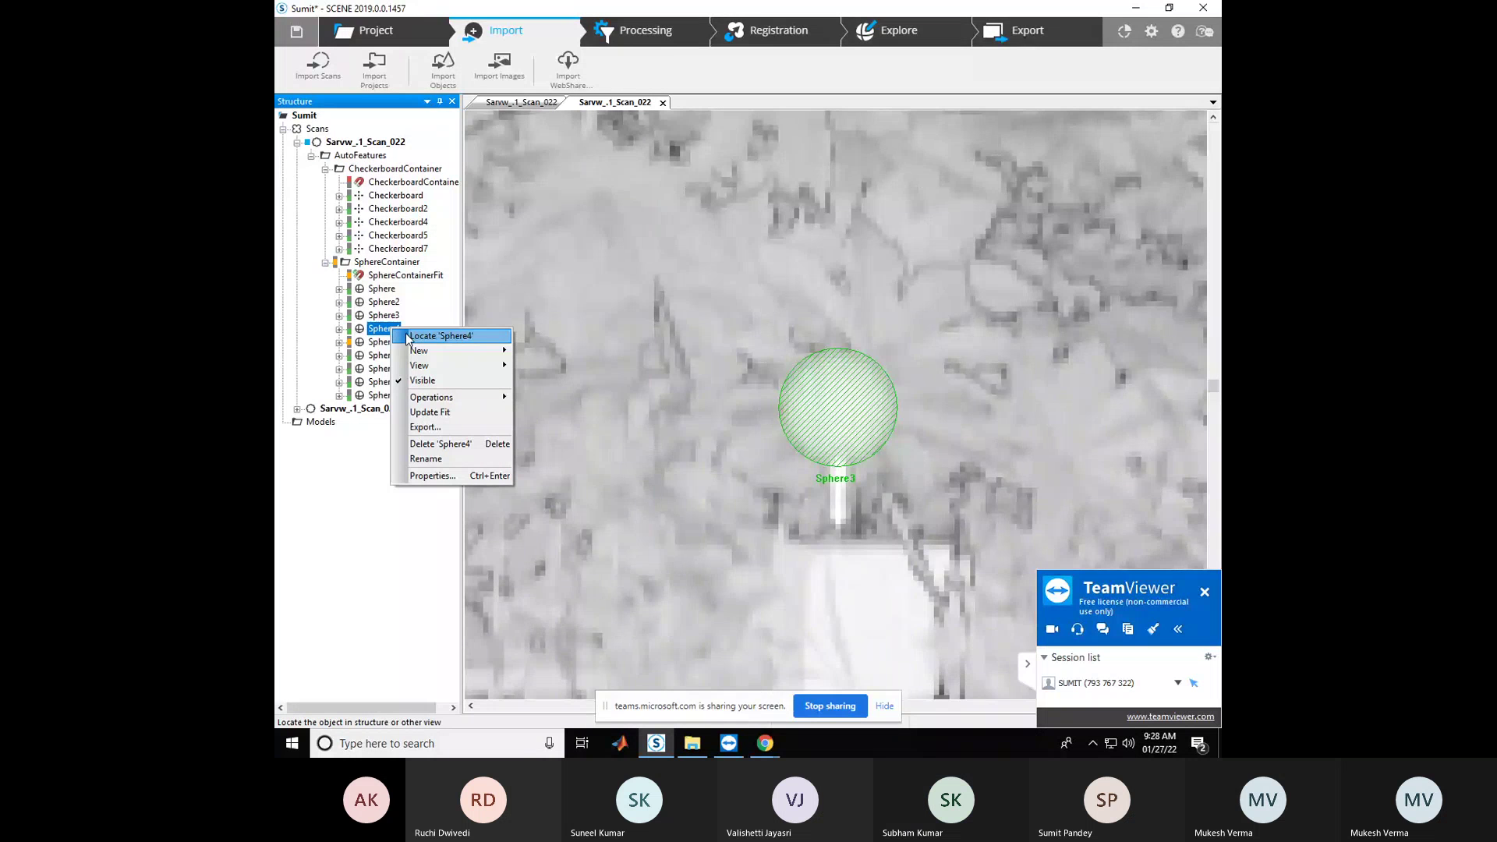
click(408, 336)
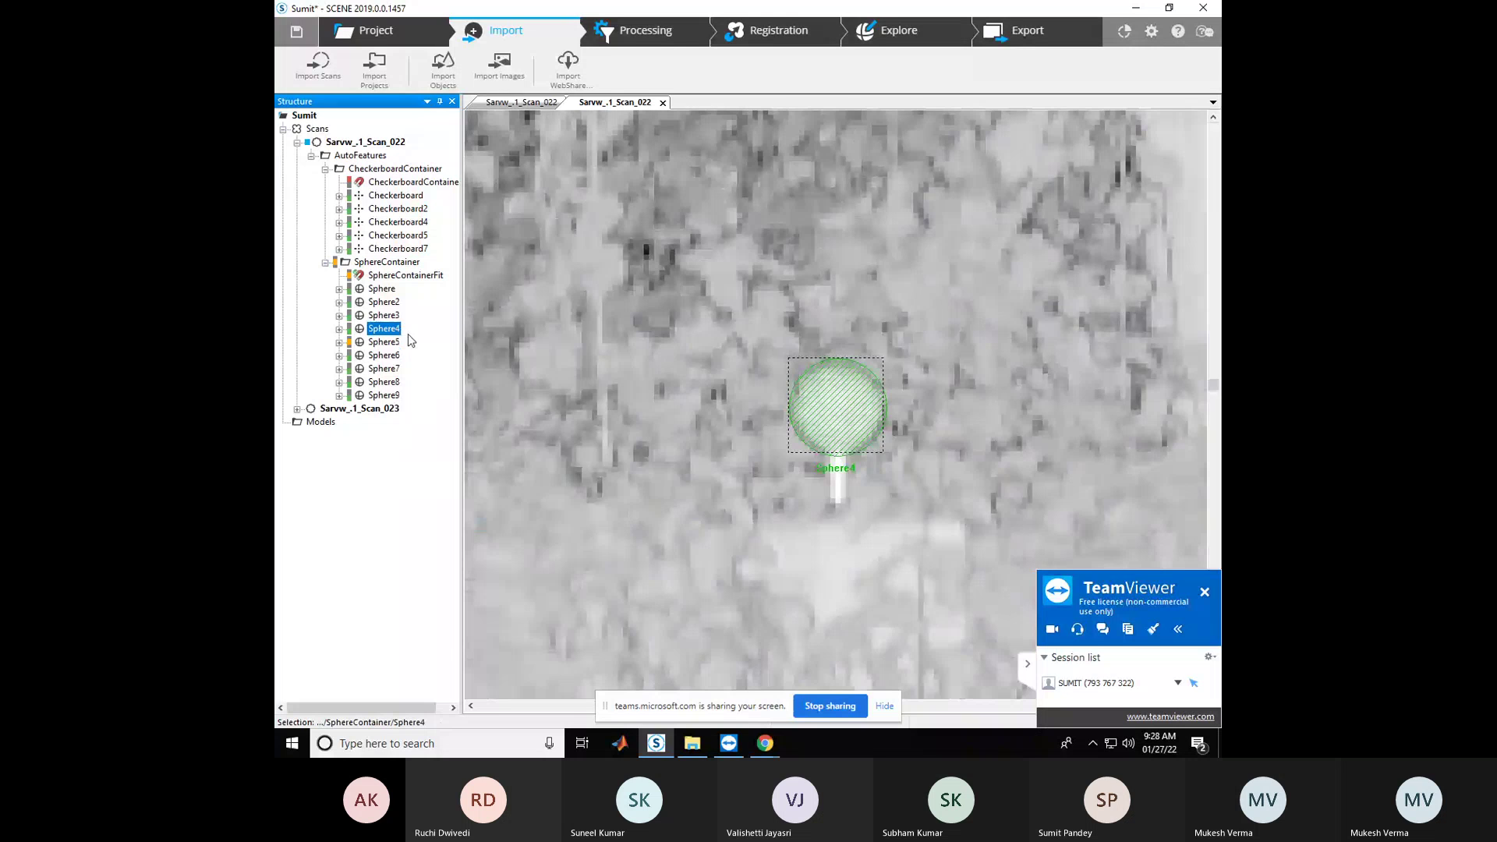
Locate Sphere5 in the scan view and delete it from the SphereContainer of Scan_022
right_click(390, 341)
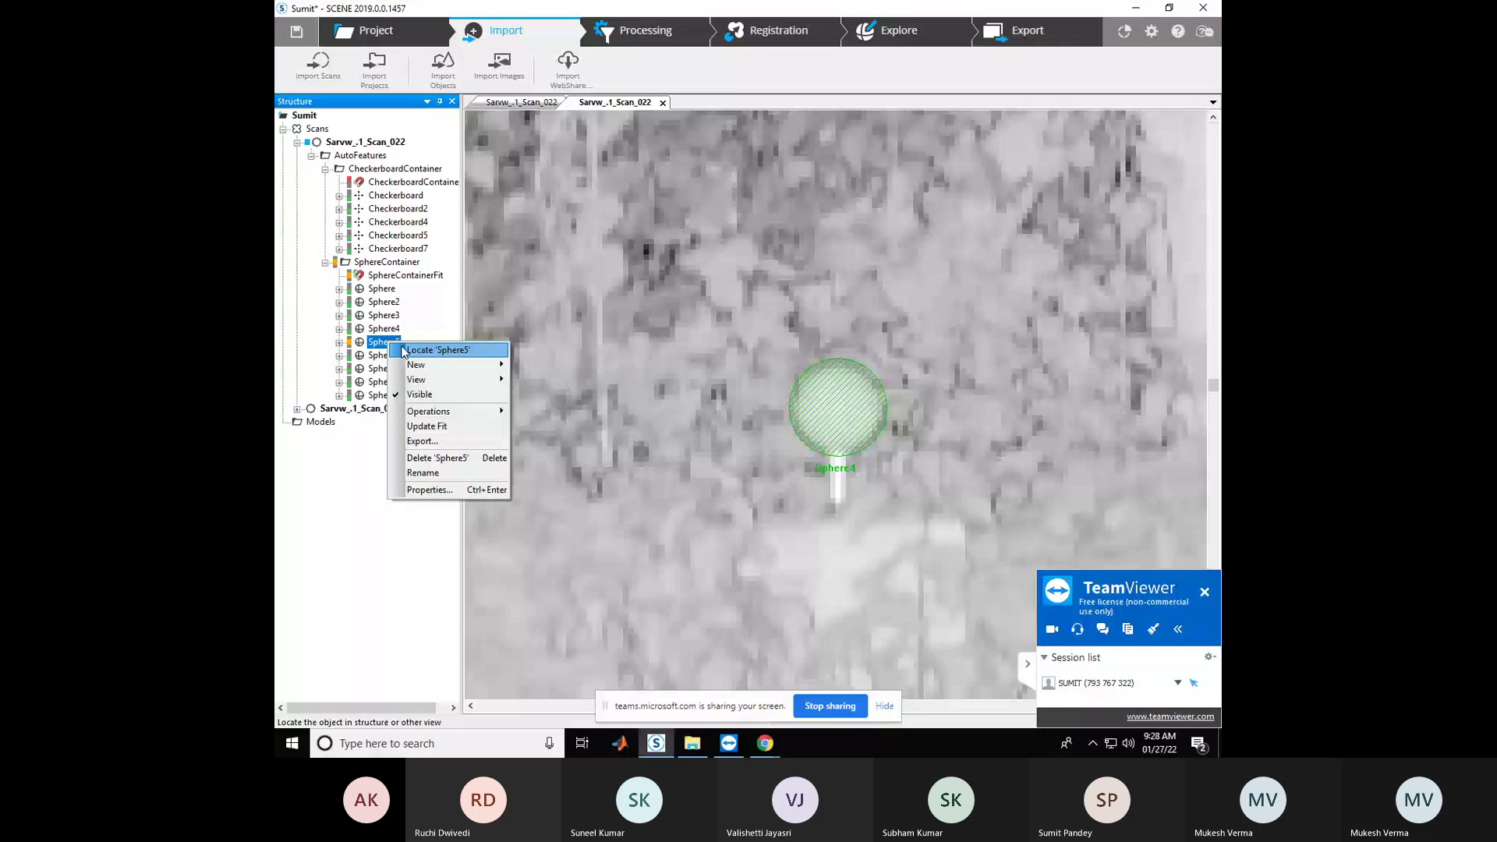
click(437, 350)
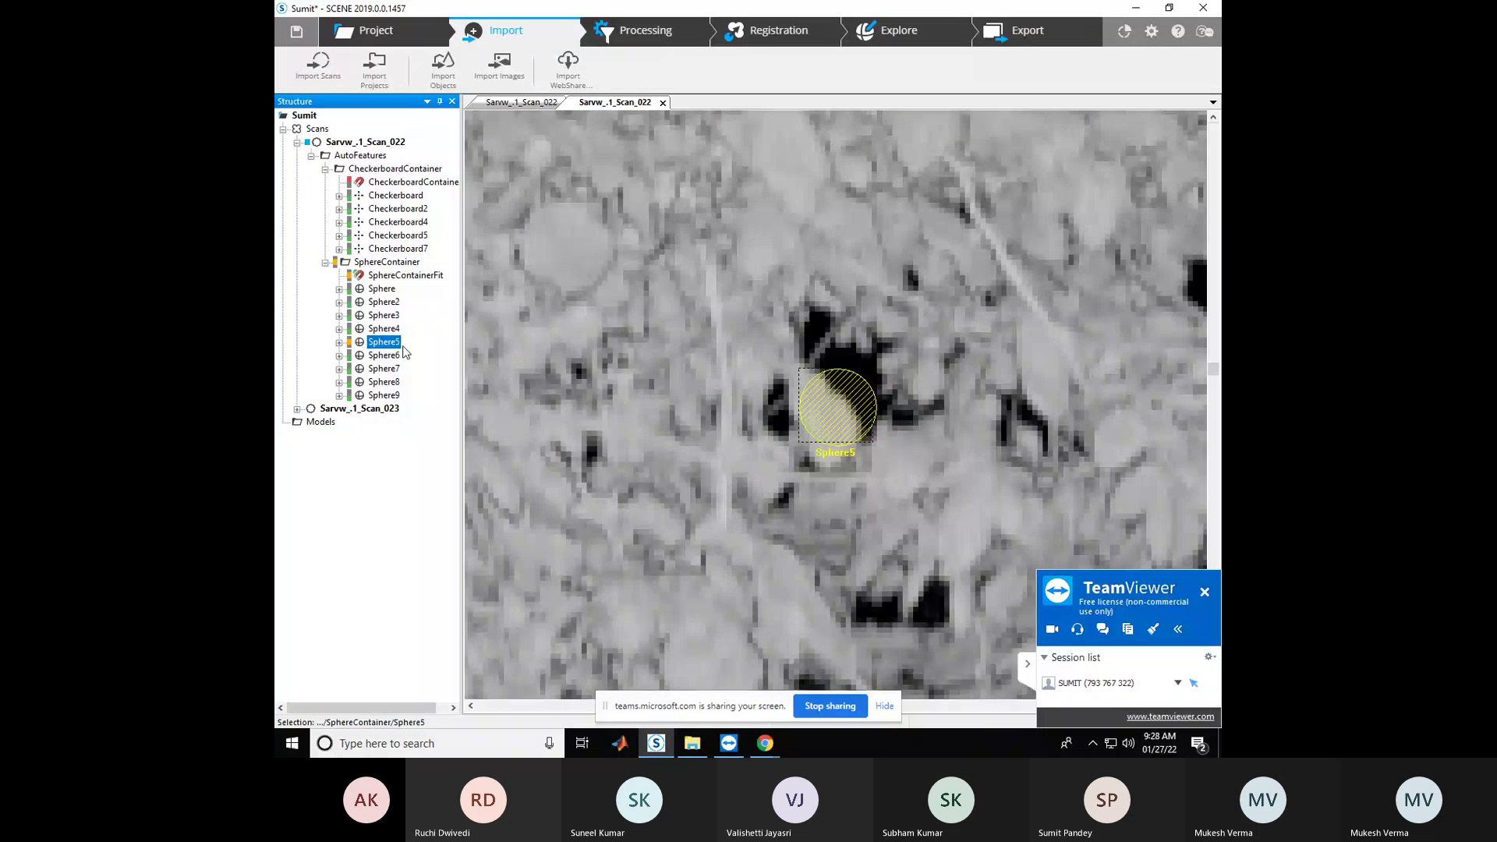
click(396, 345)
right_click(396, 345)
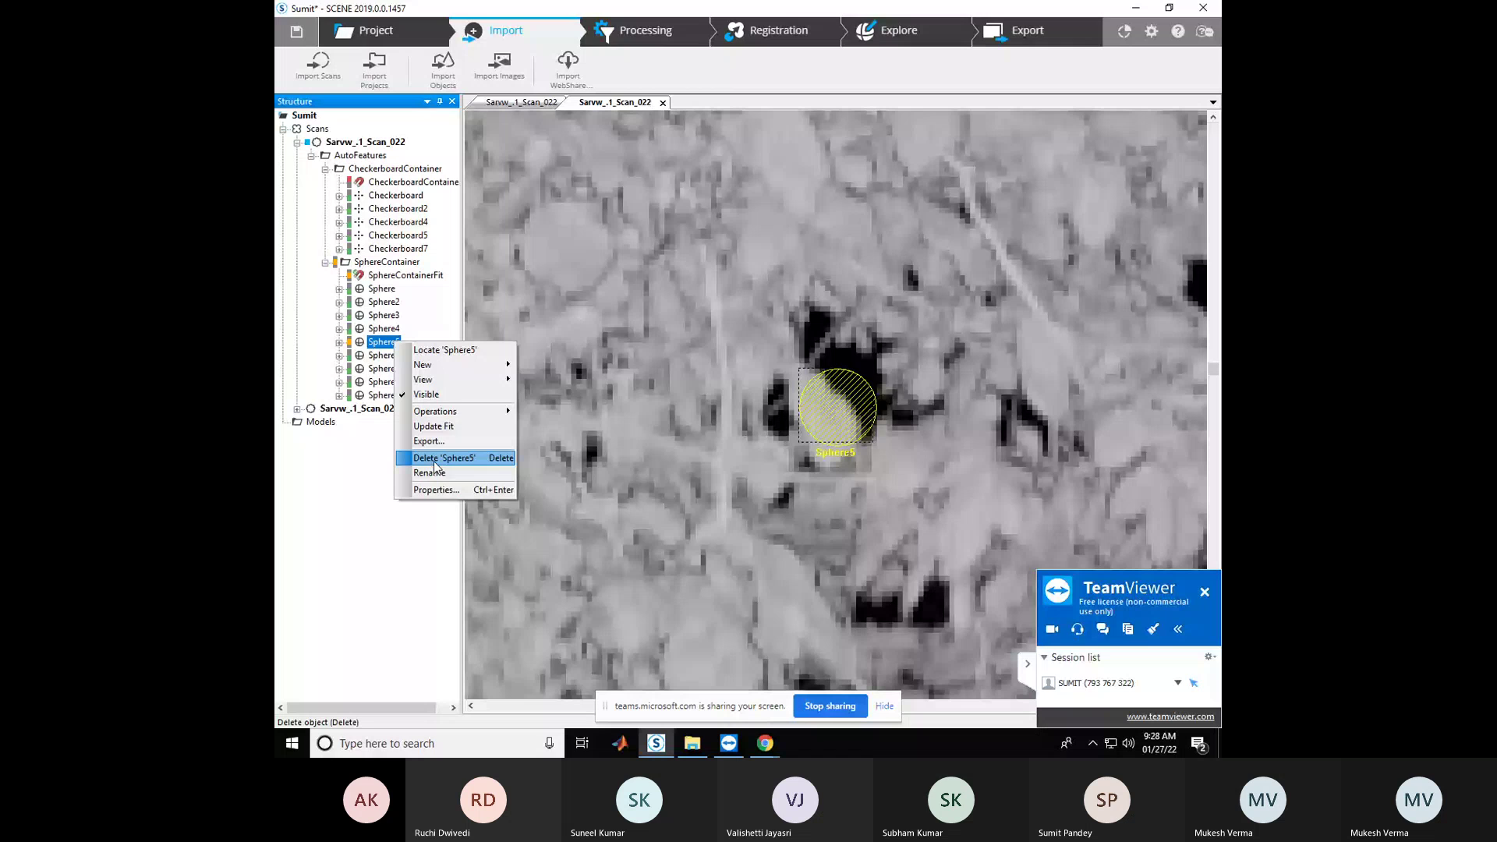
click(437, 460)
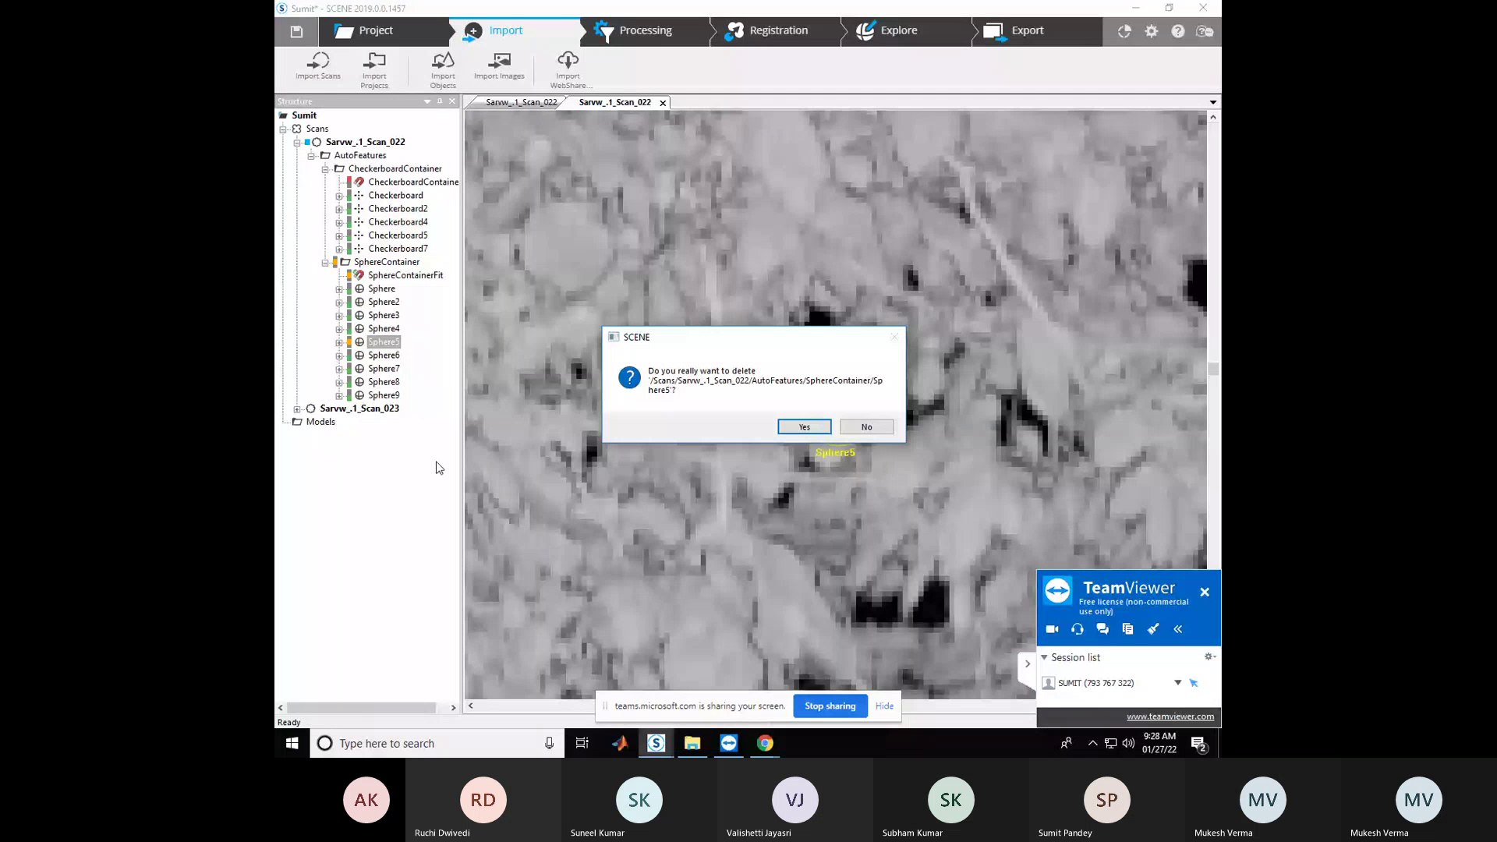
key(Return)
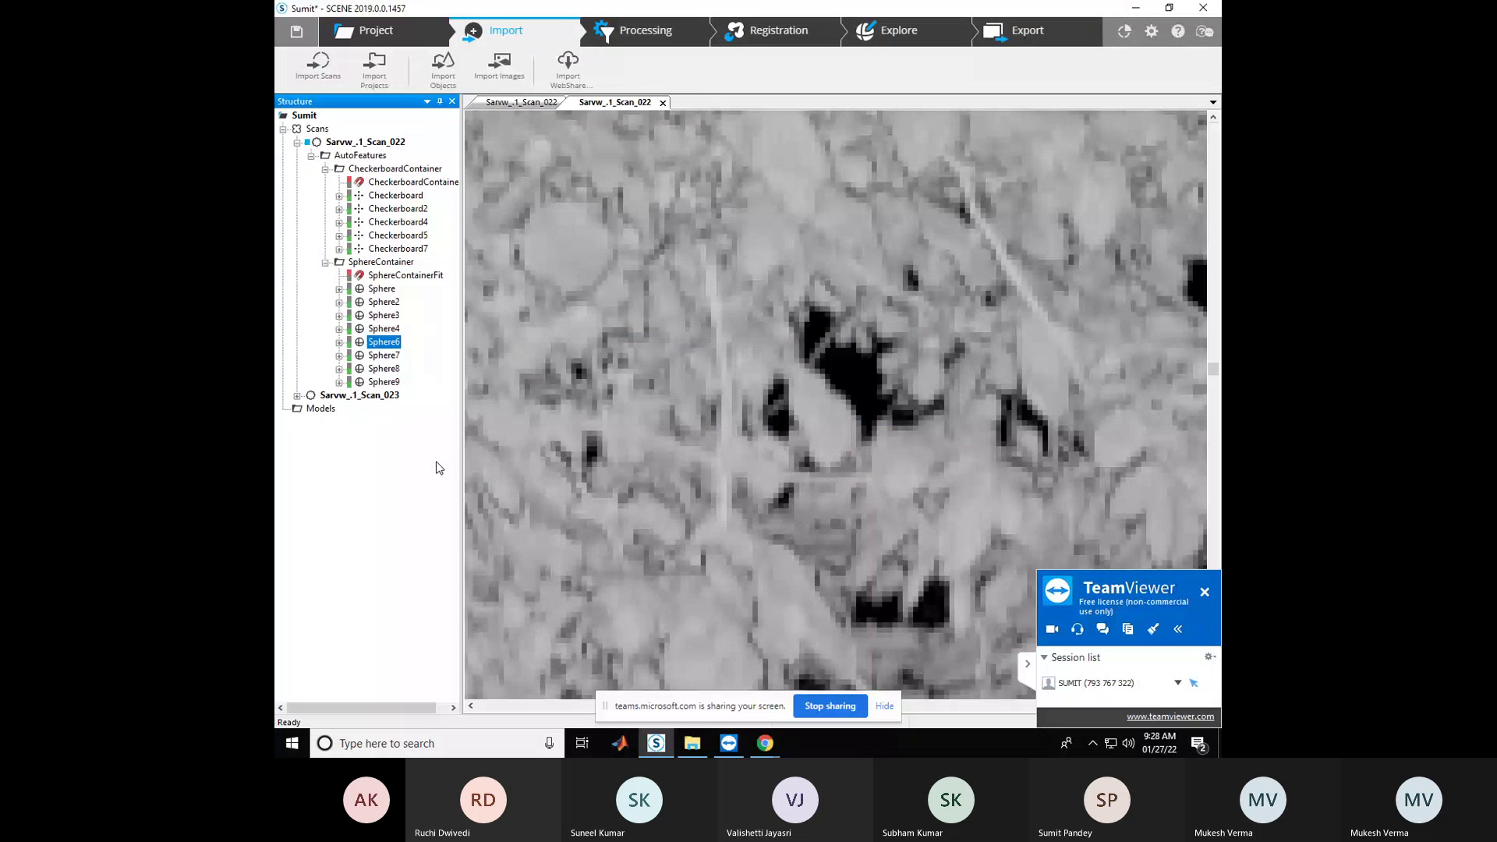
Locate Sphere6, Sphere7 and Sphere8 in the scan view to check their fit on the scanned spheres
right_click(385, 346)
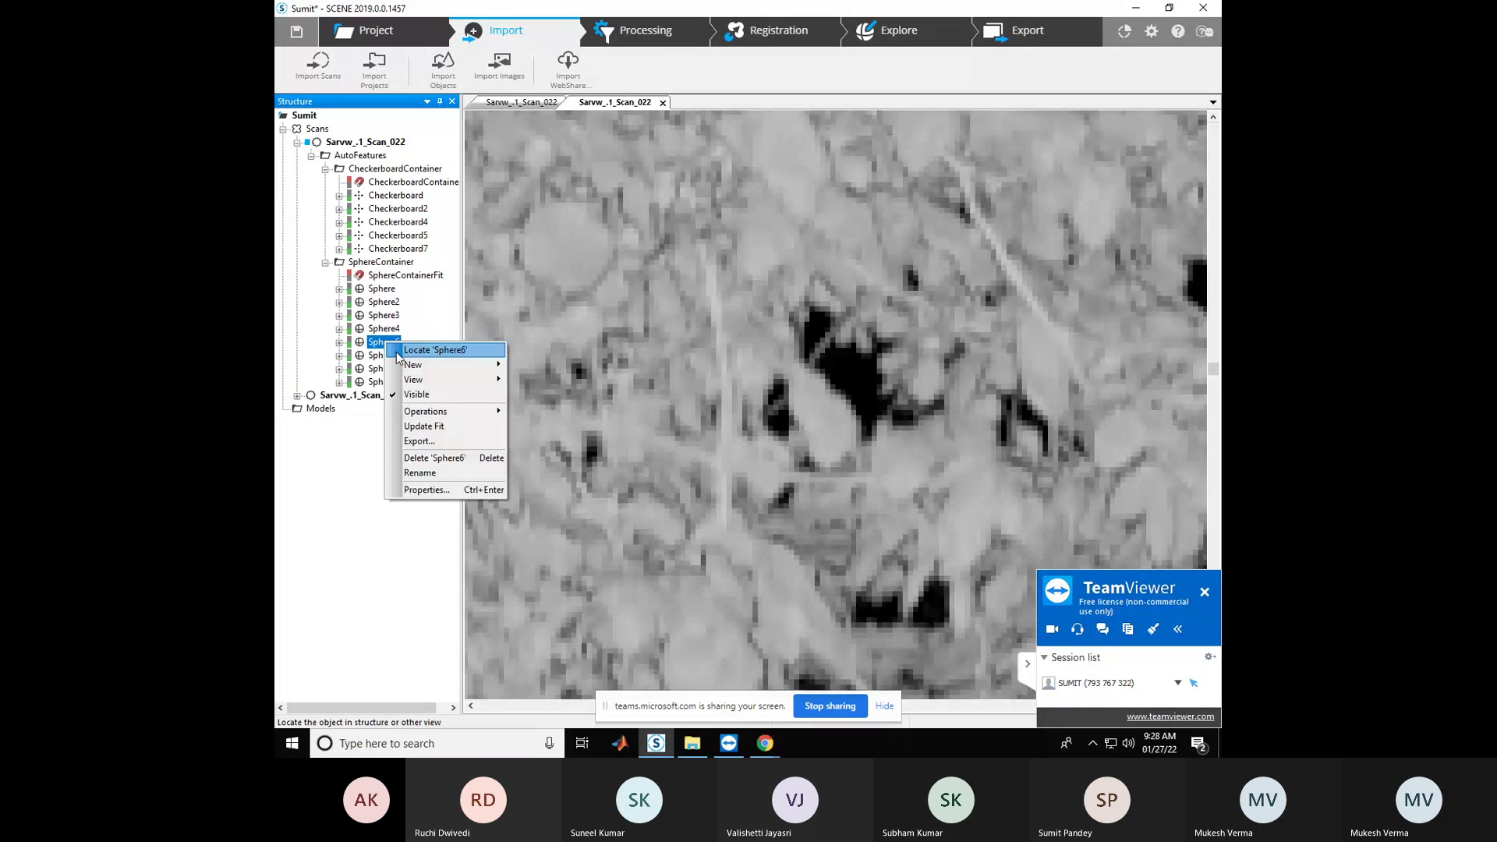
click(398, 358)
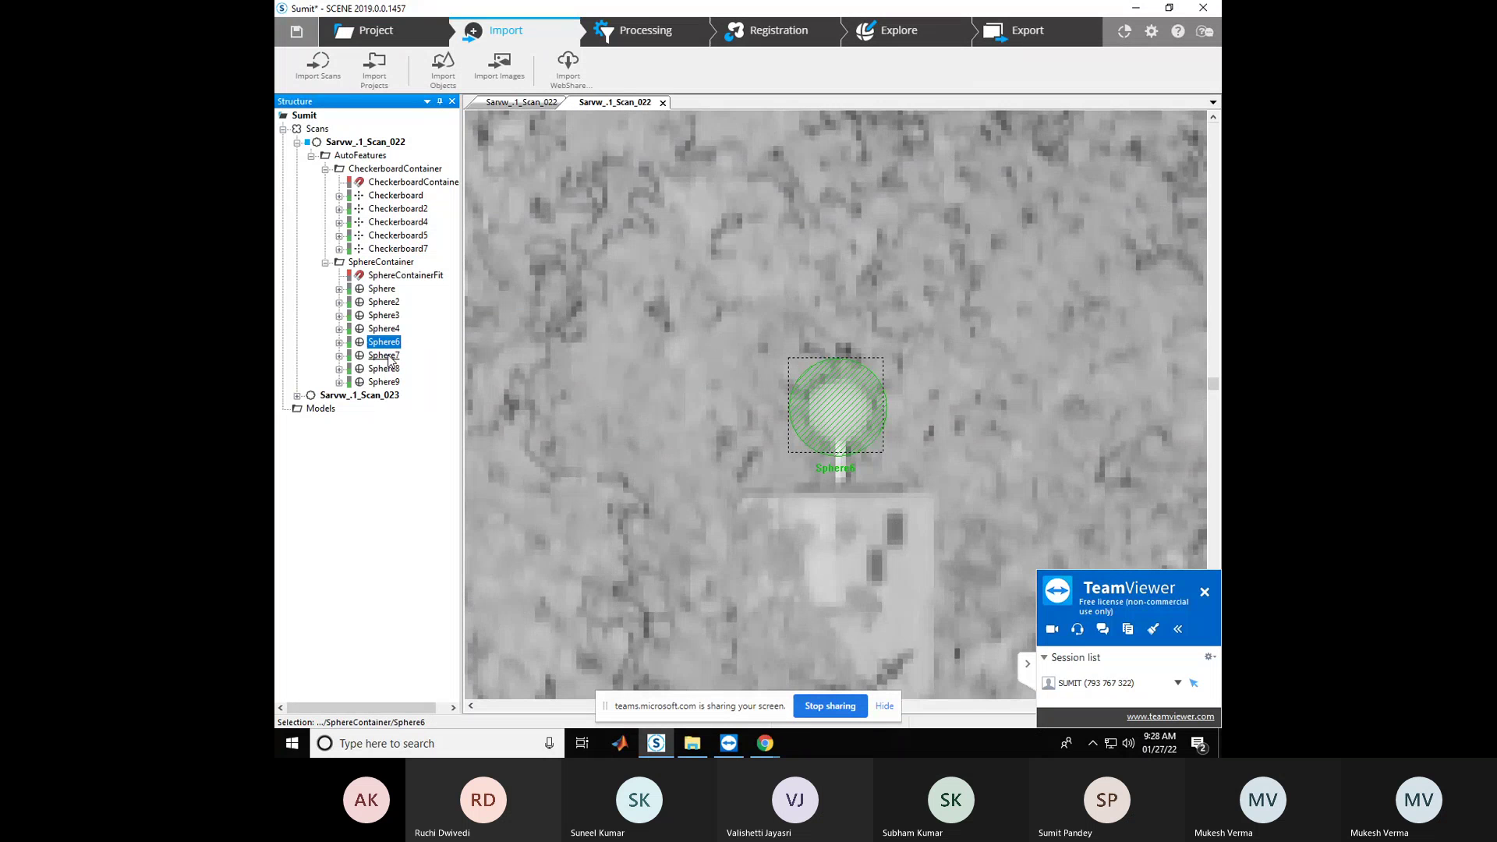
right_click(389, 360)
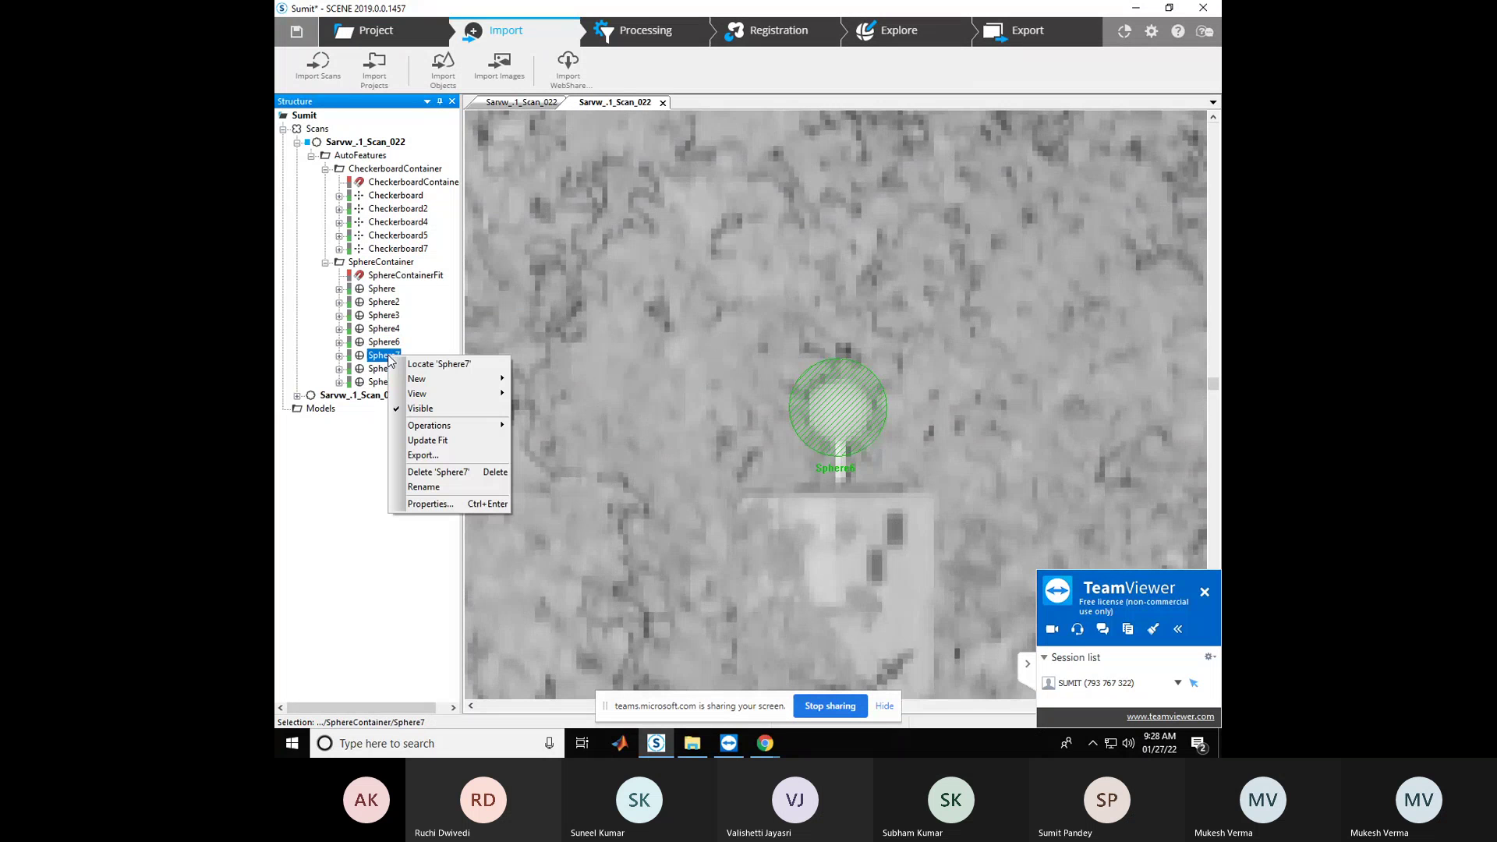
click(401, 364)
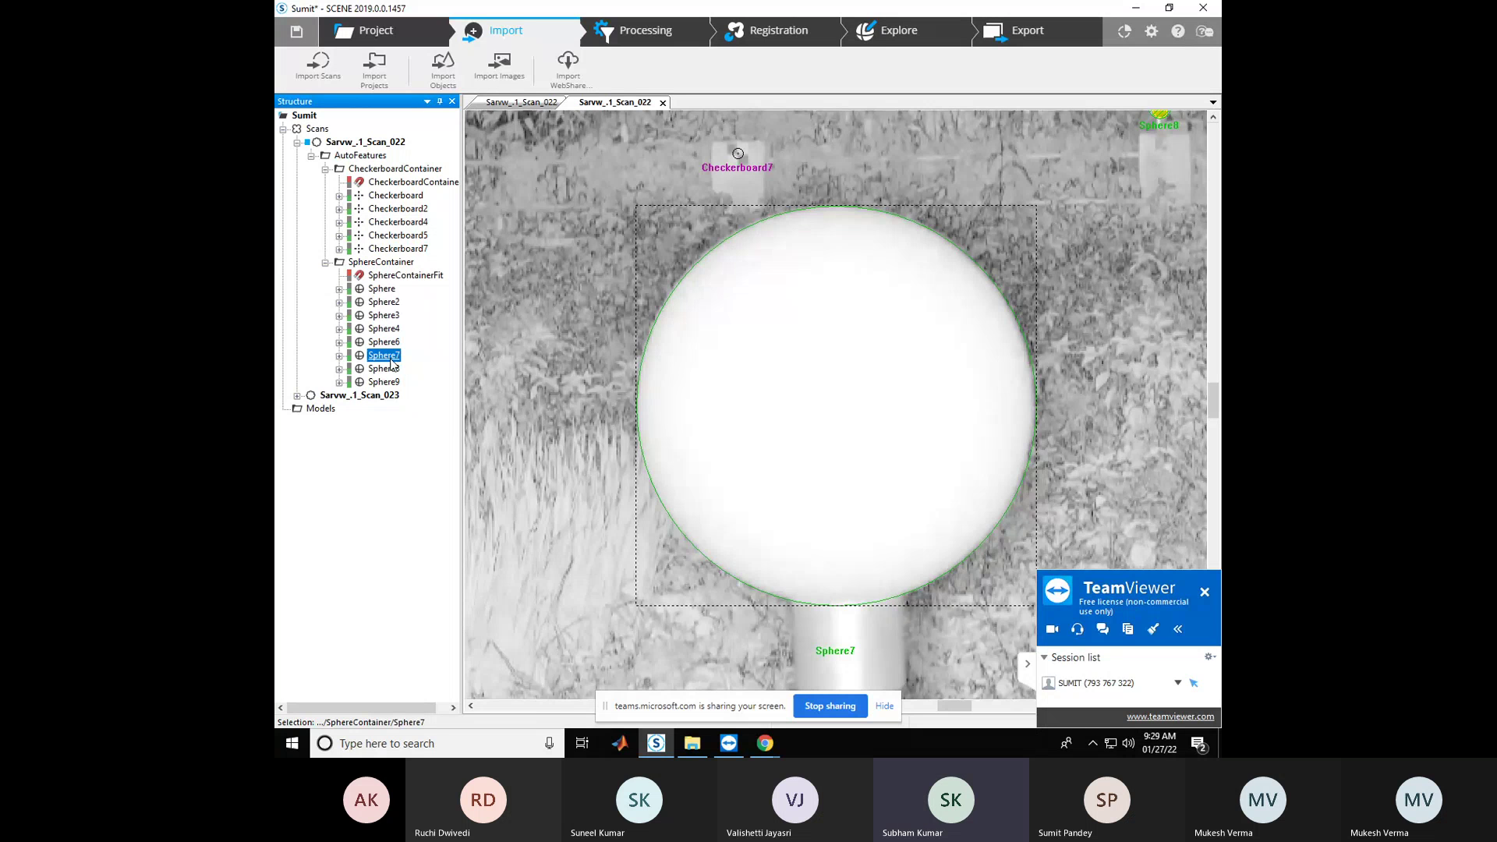
right_click(392, 343)
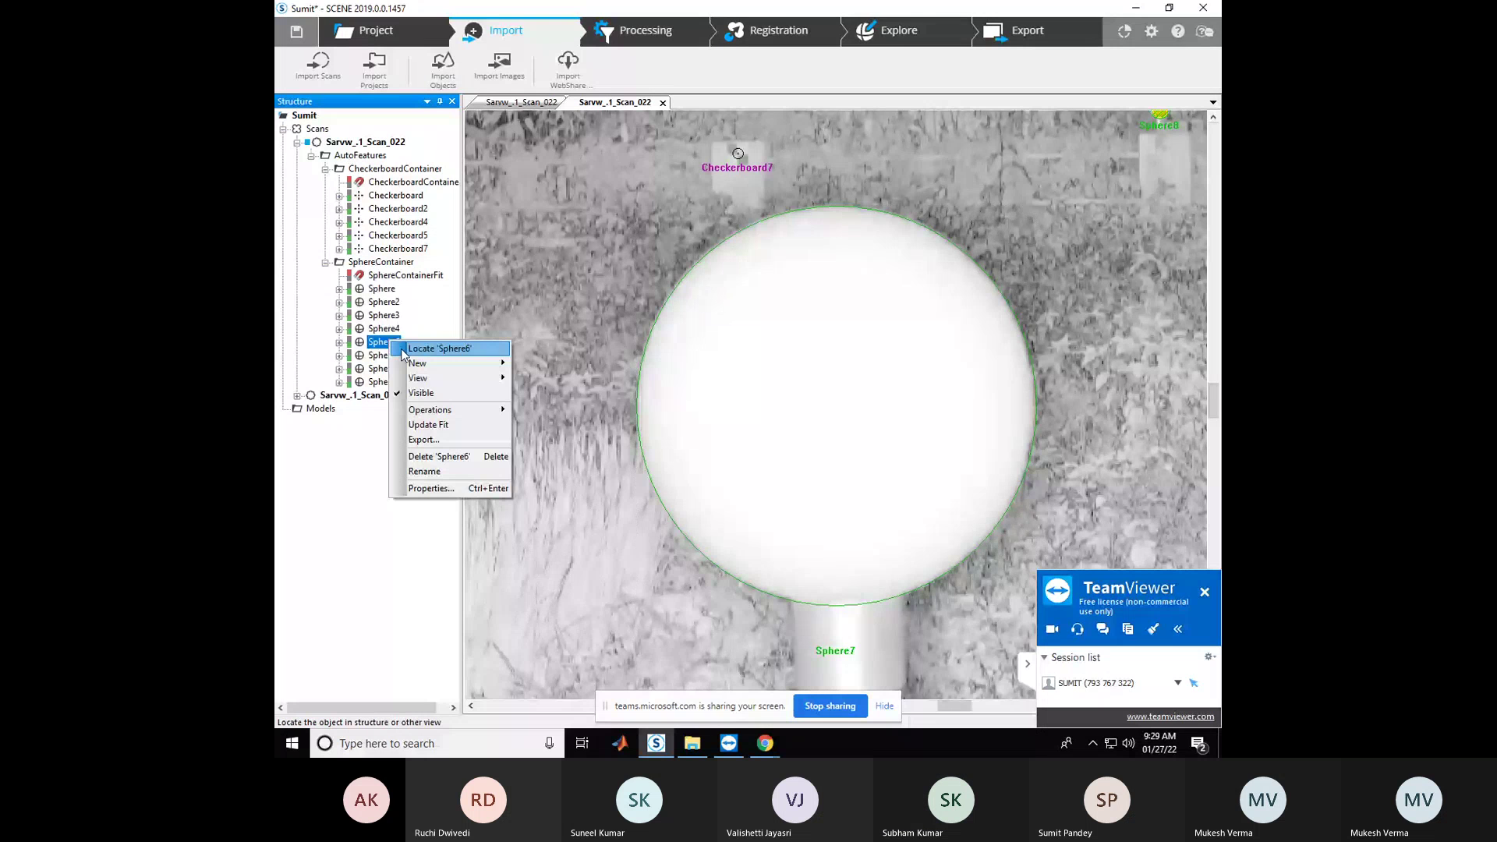
click(436, 348)
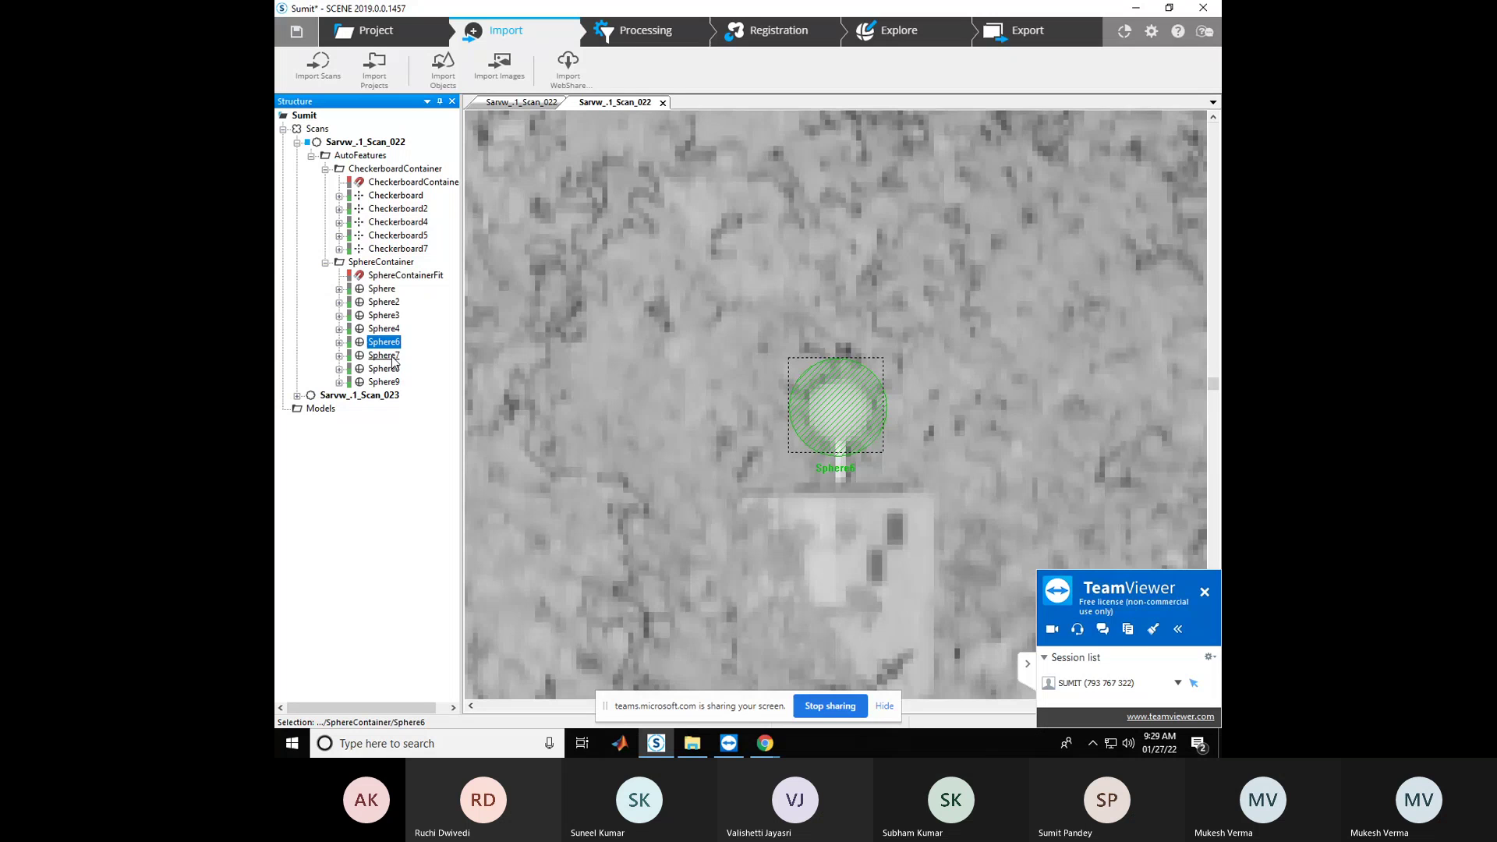
right_click(382, 369)
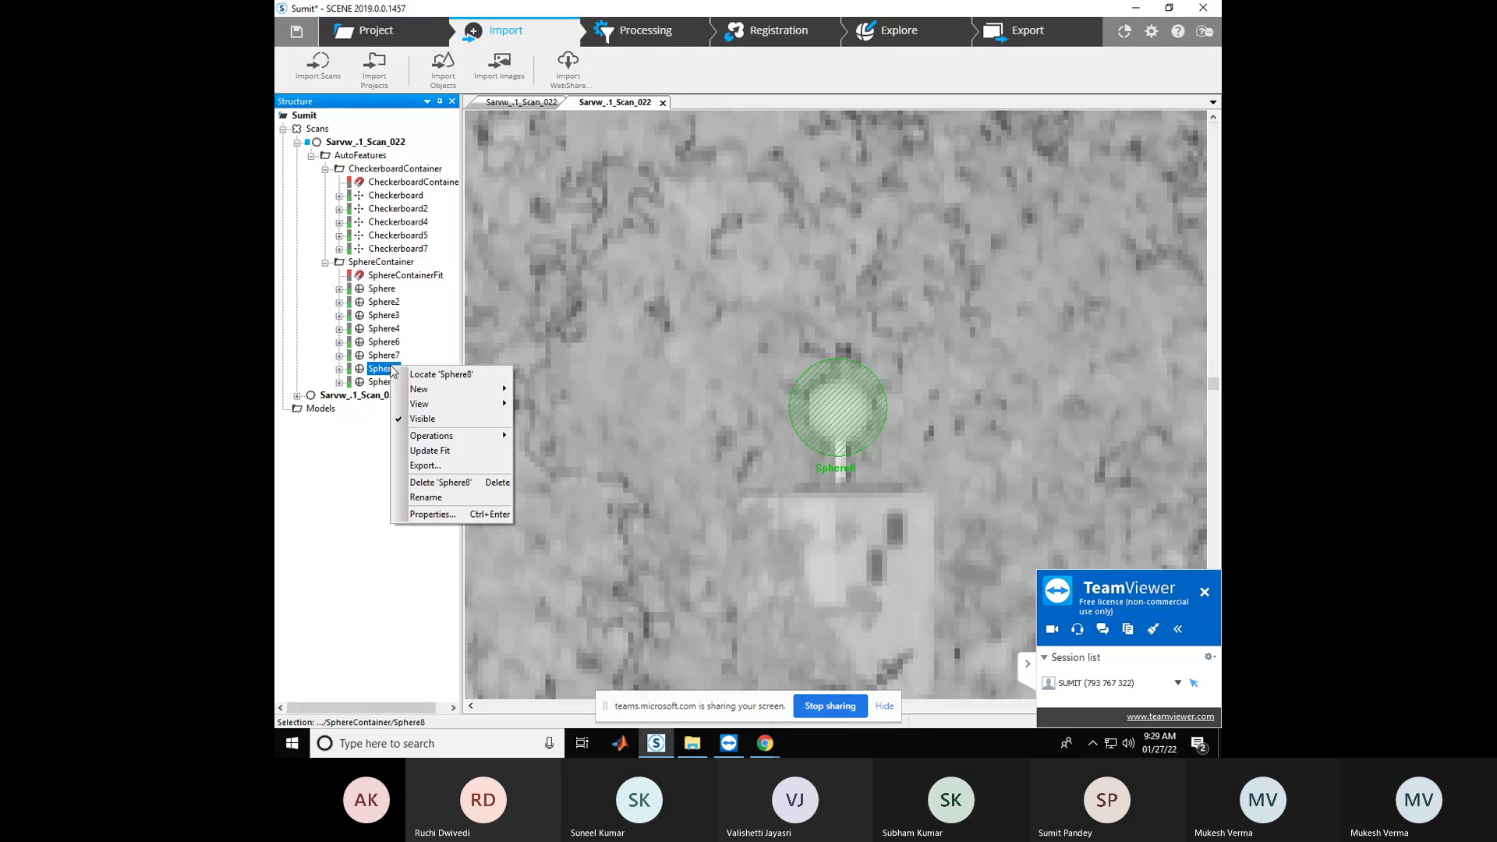
click(396, 375)
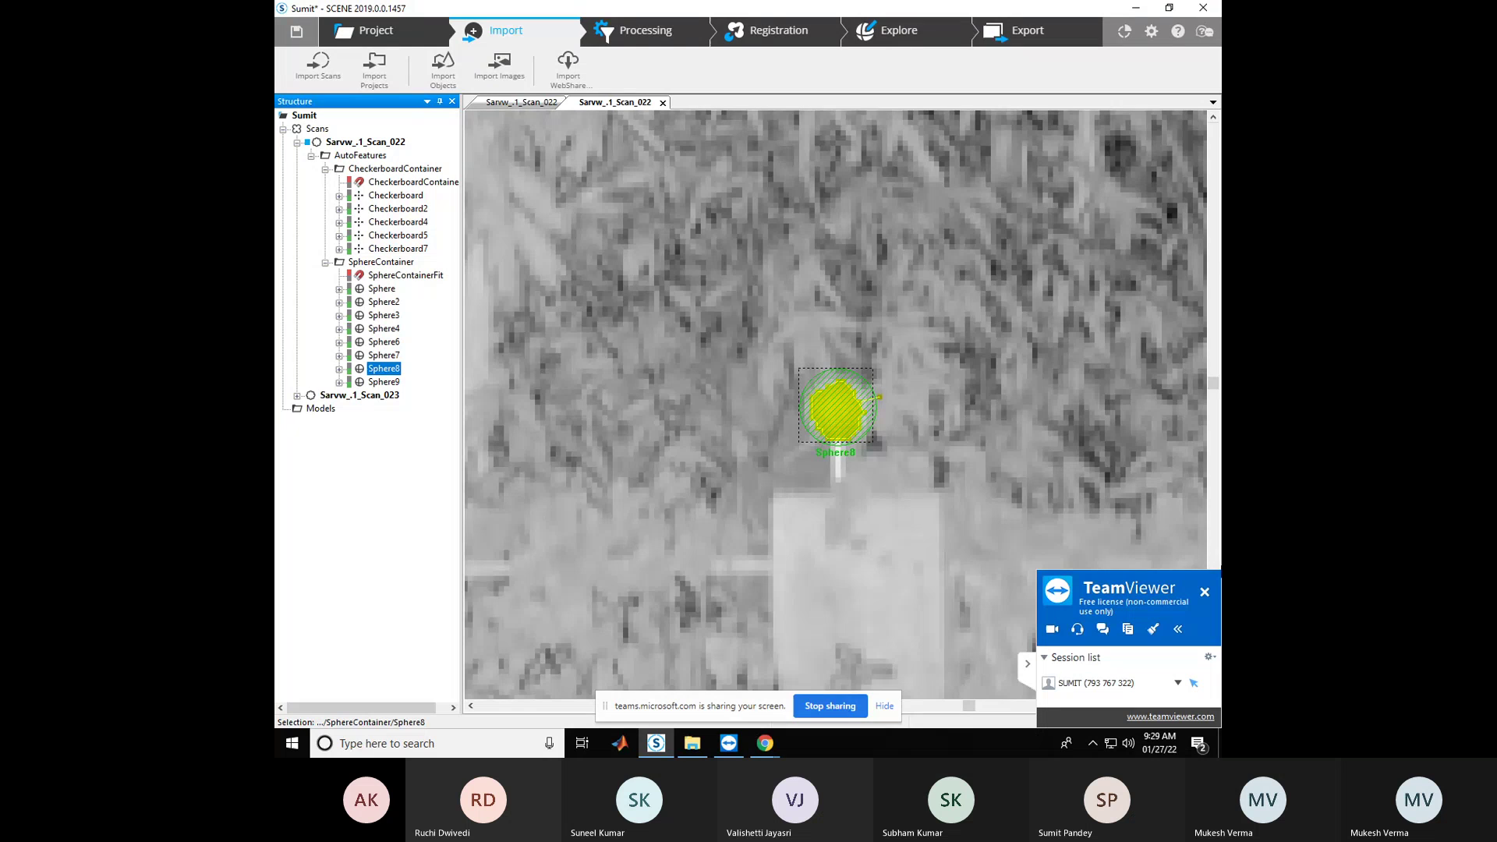
Locate Sphere9 in the scan view and delete it from the SphereContainer of Scan_022
click(386, 382)
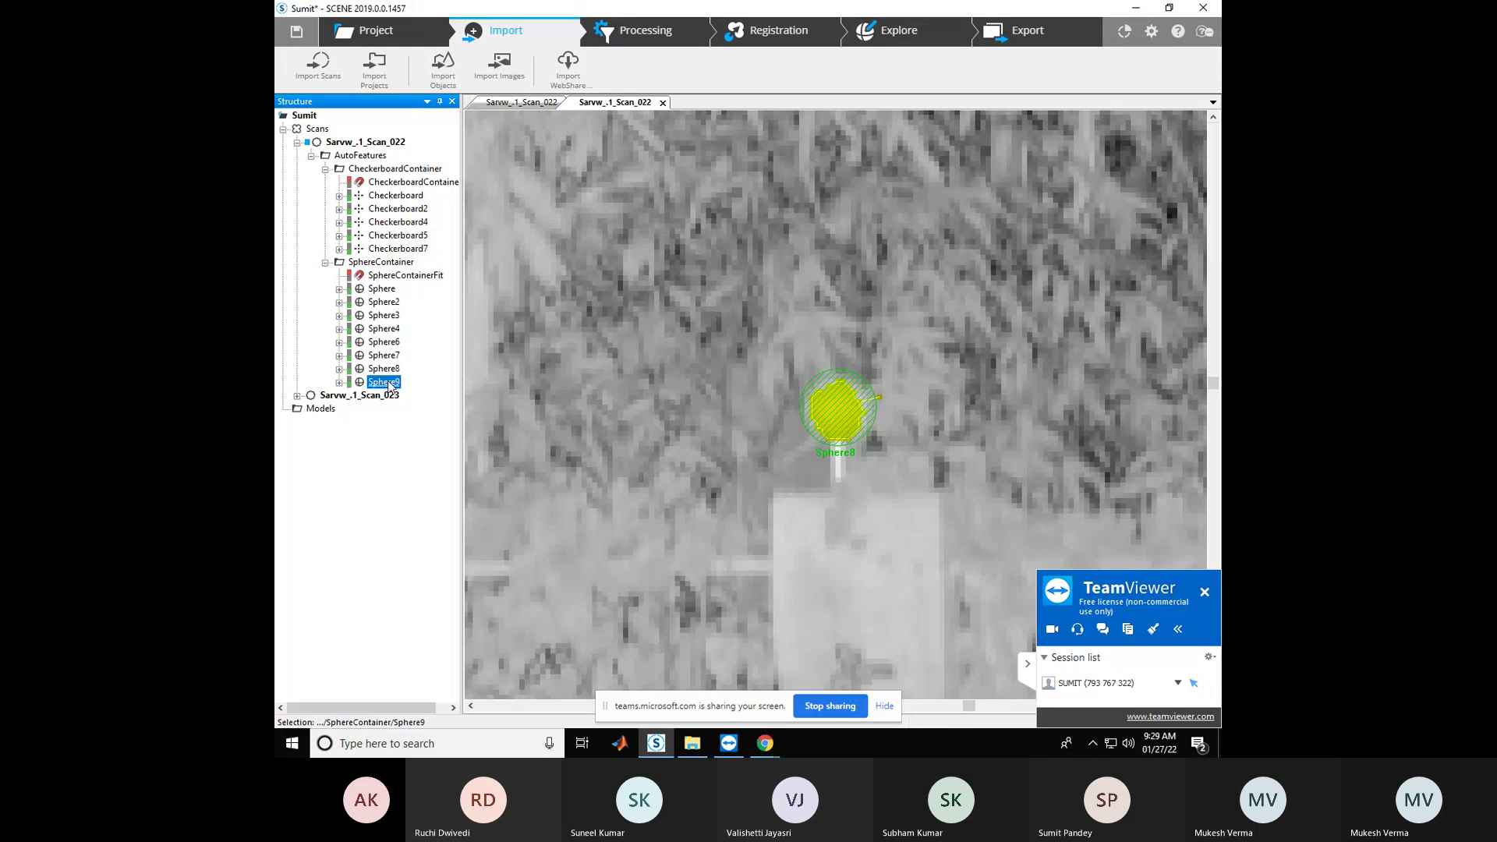
right_click(388, 383)
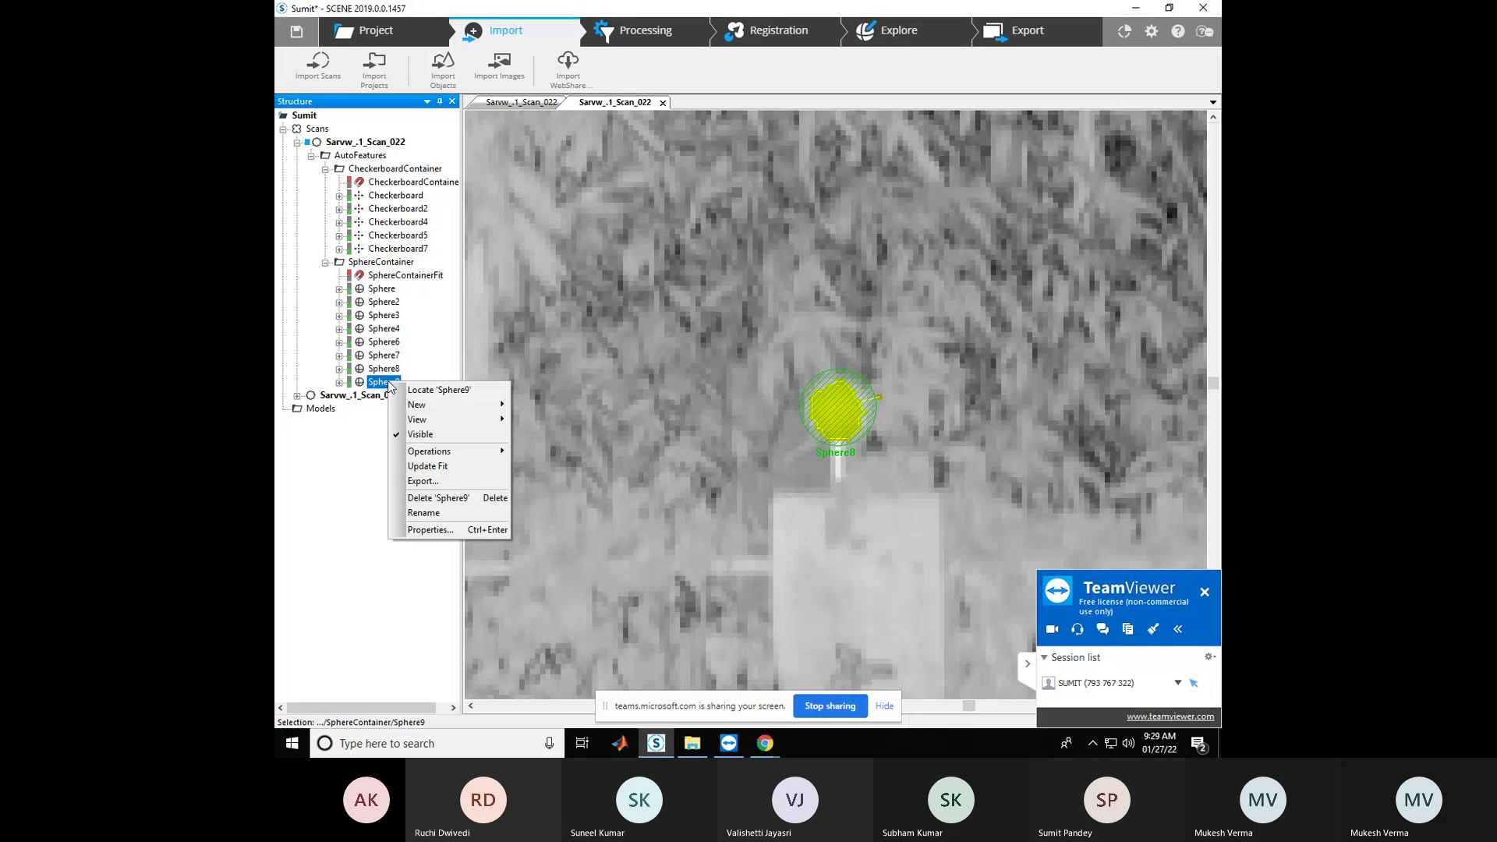
click(409, 389)
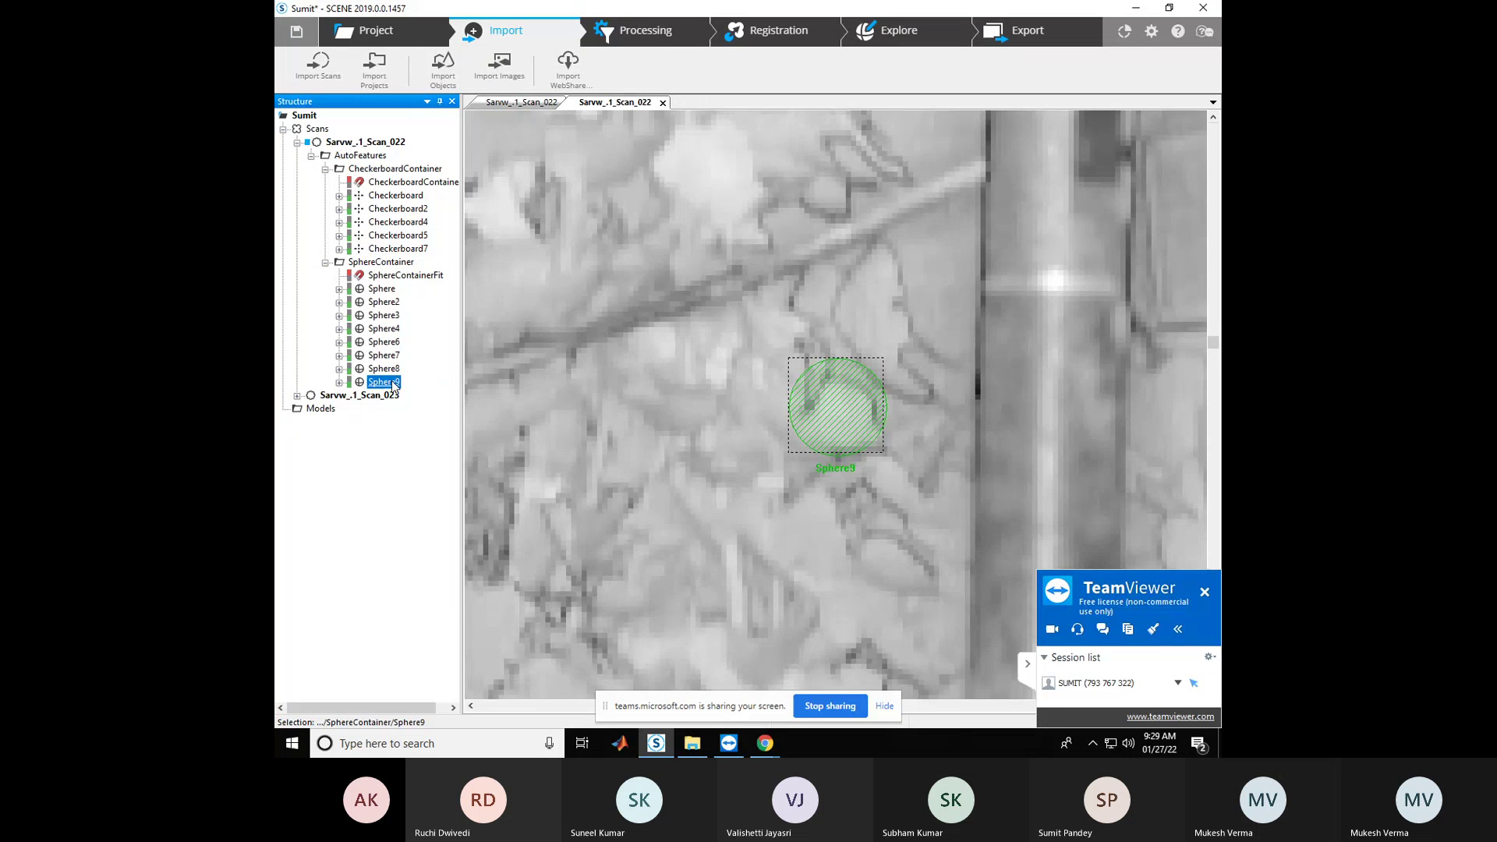
right_click(394, 385)
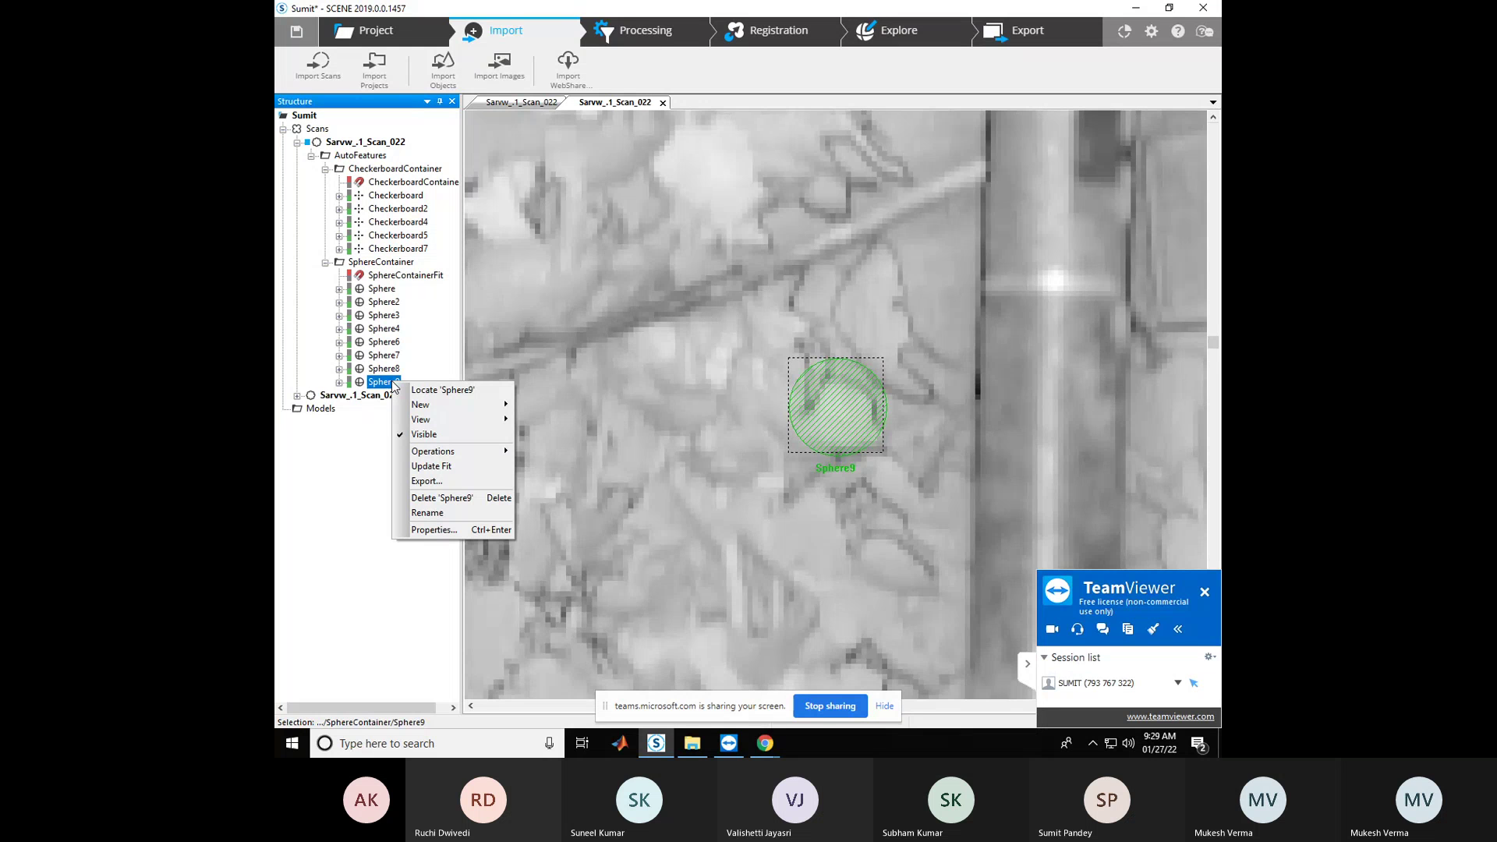
click(439, 498)
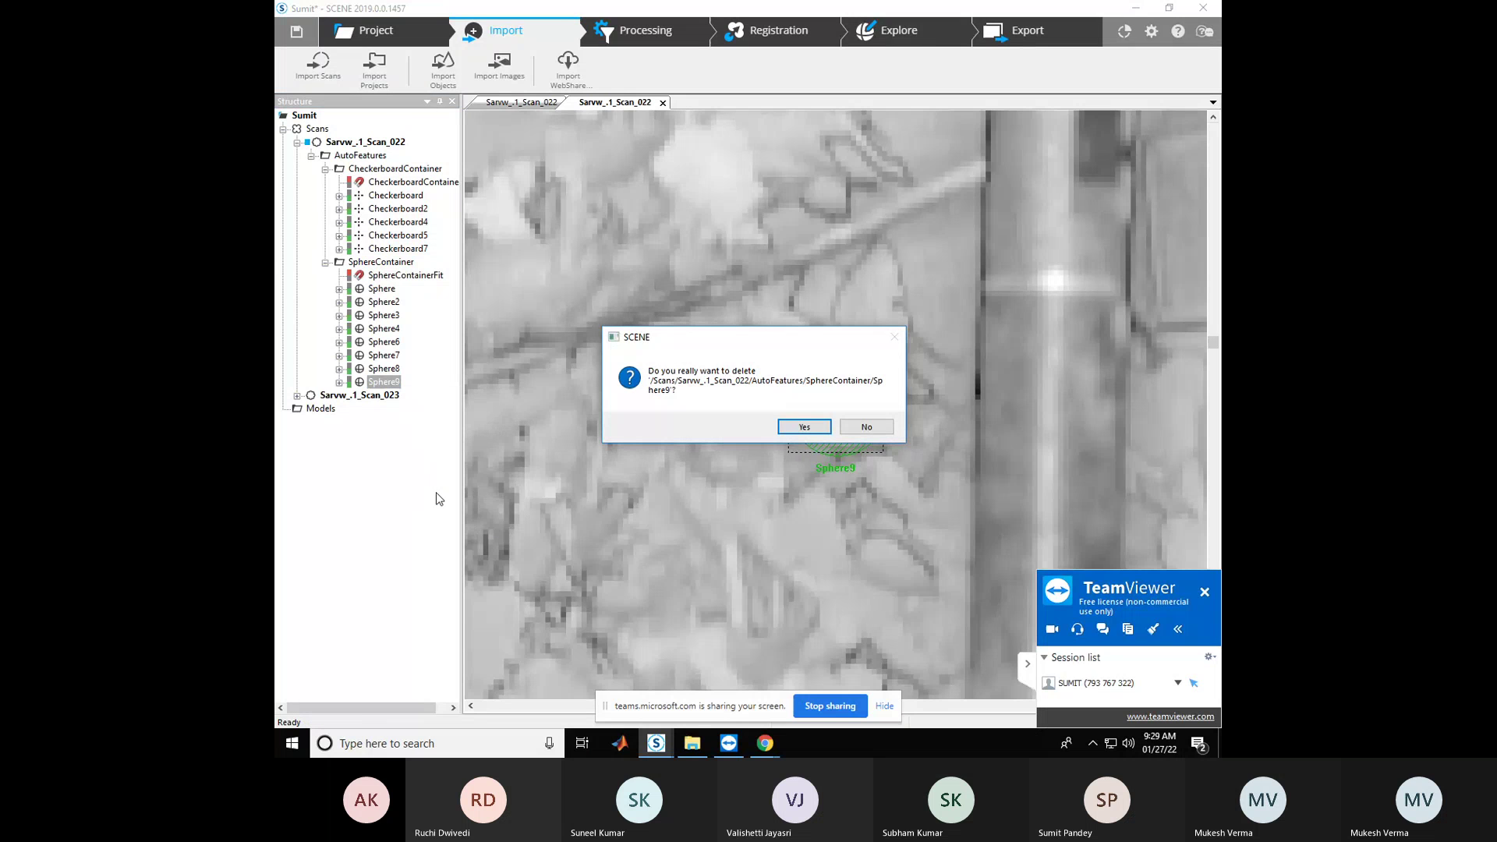
key(Return)
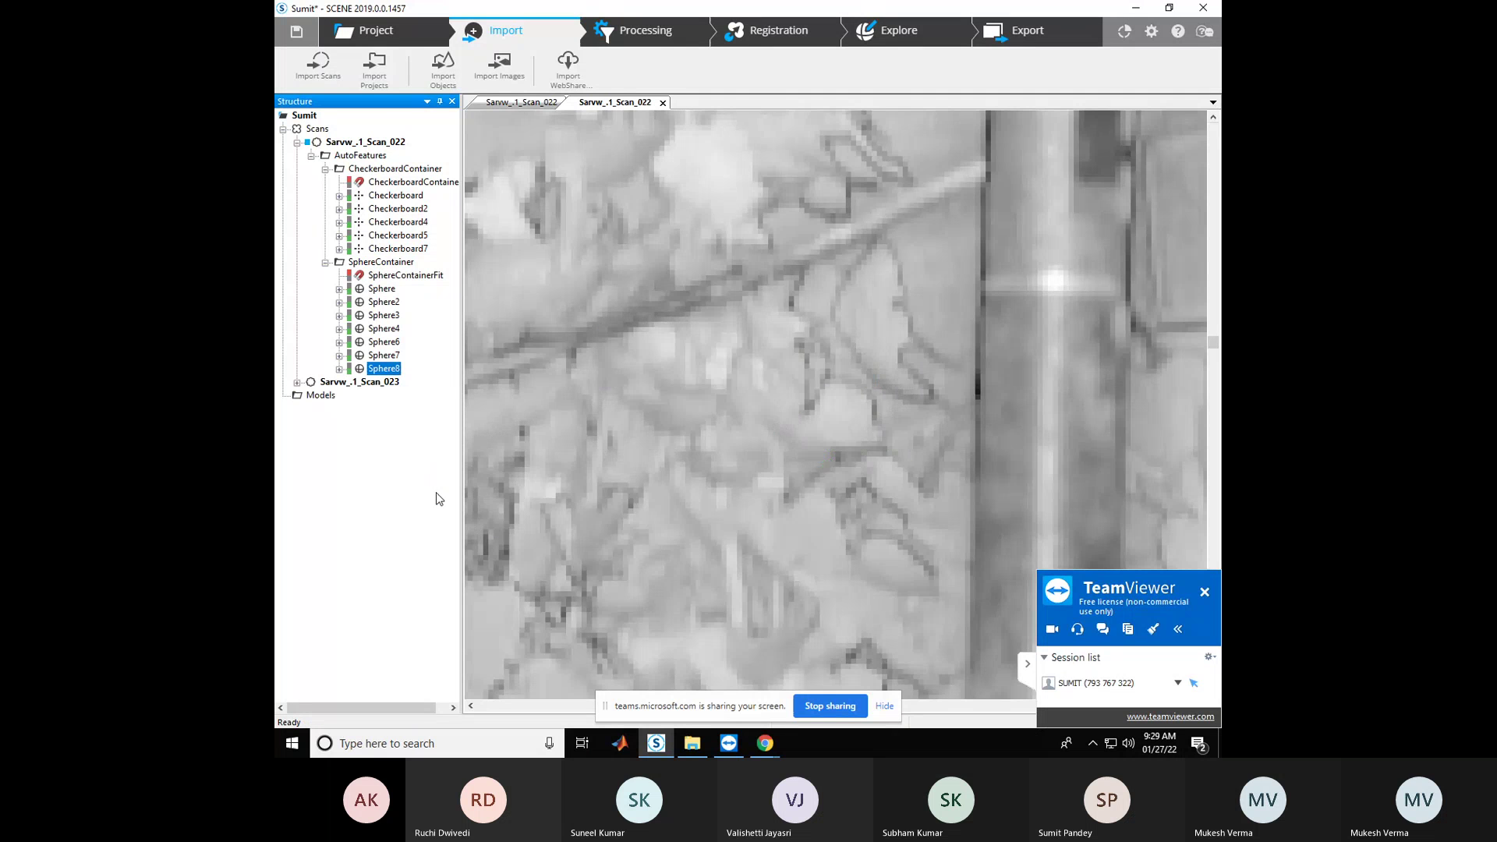
Expand Scan_023, its AutoFeatures and the CheckerboardContainer to list the scan's detected checkerboards
click(297, 382)
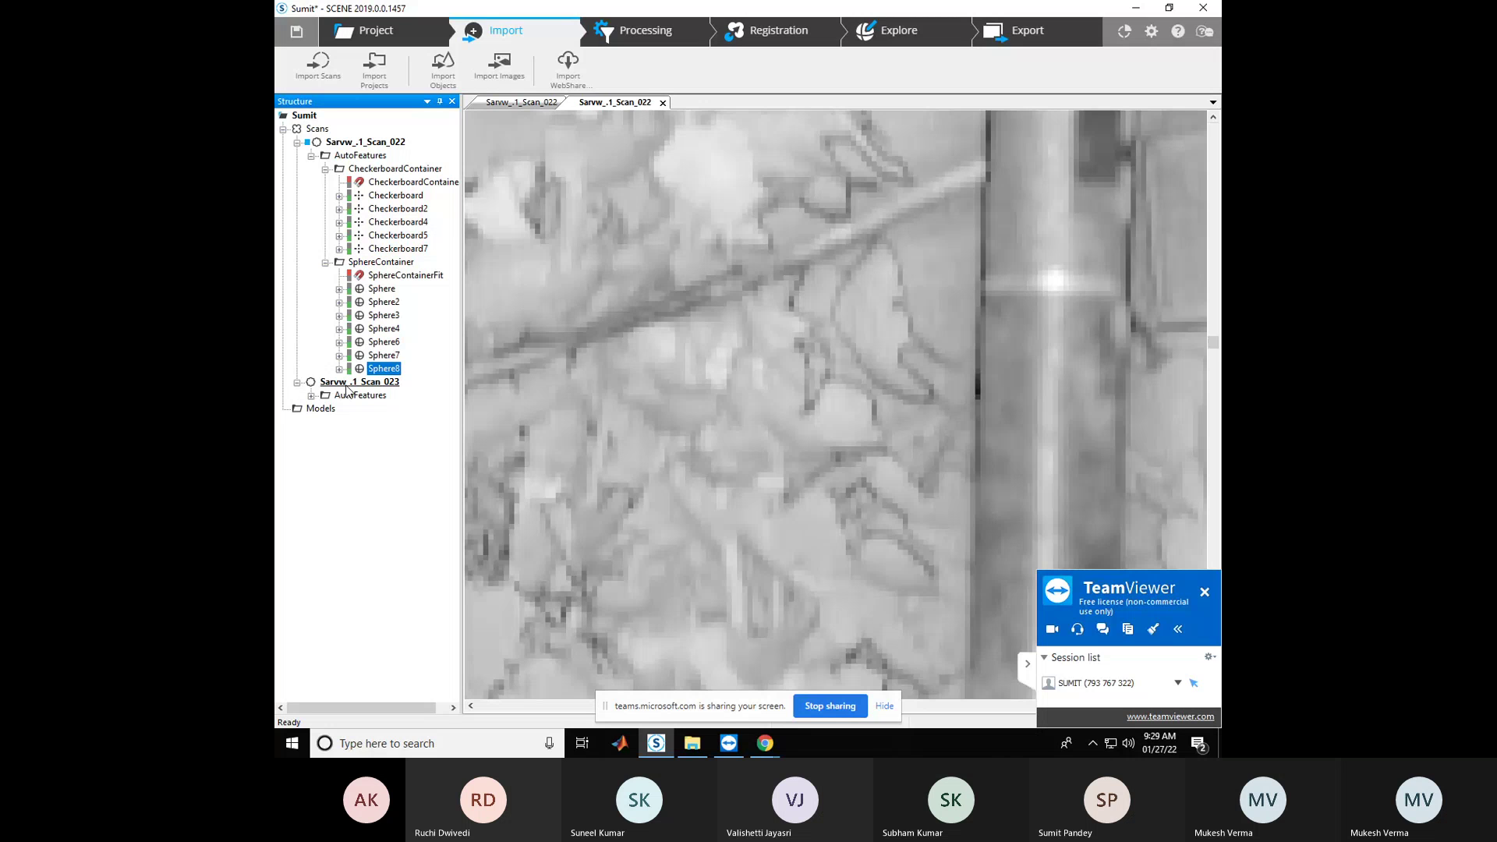
click(311, 396)
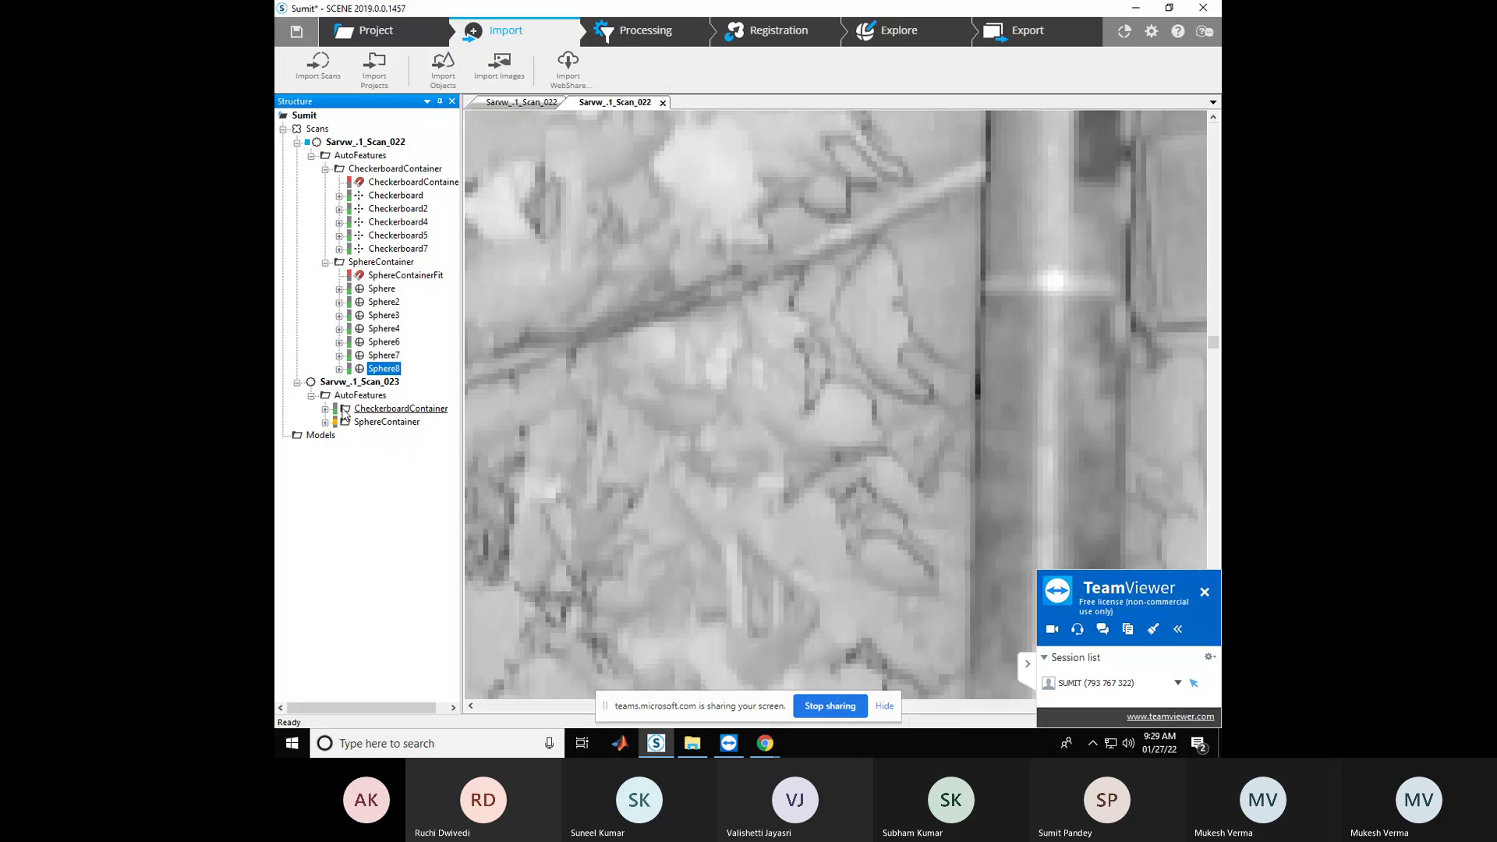
click(326, 409)
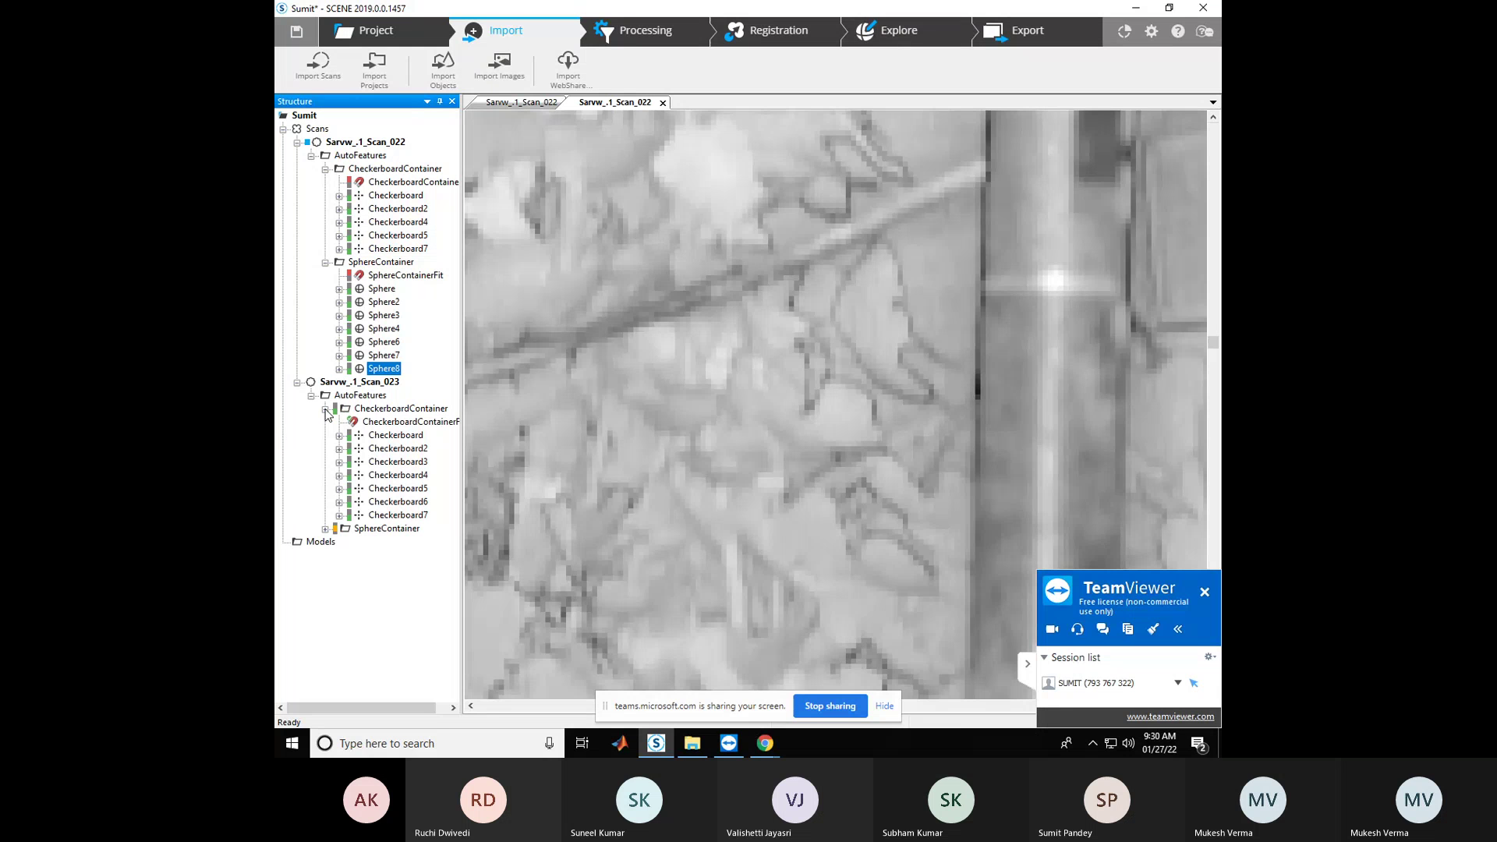
right_click(382, 439)
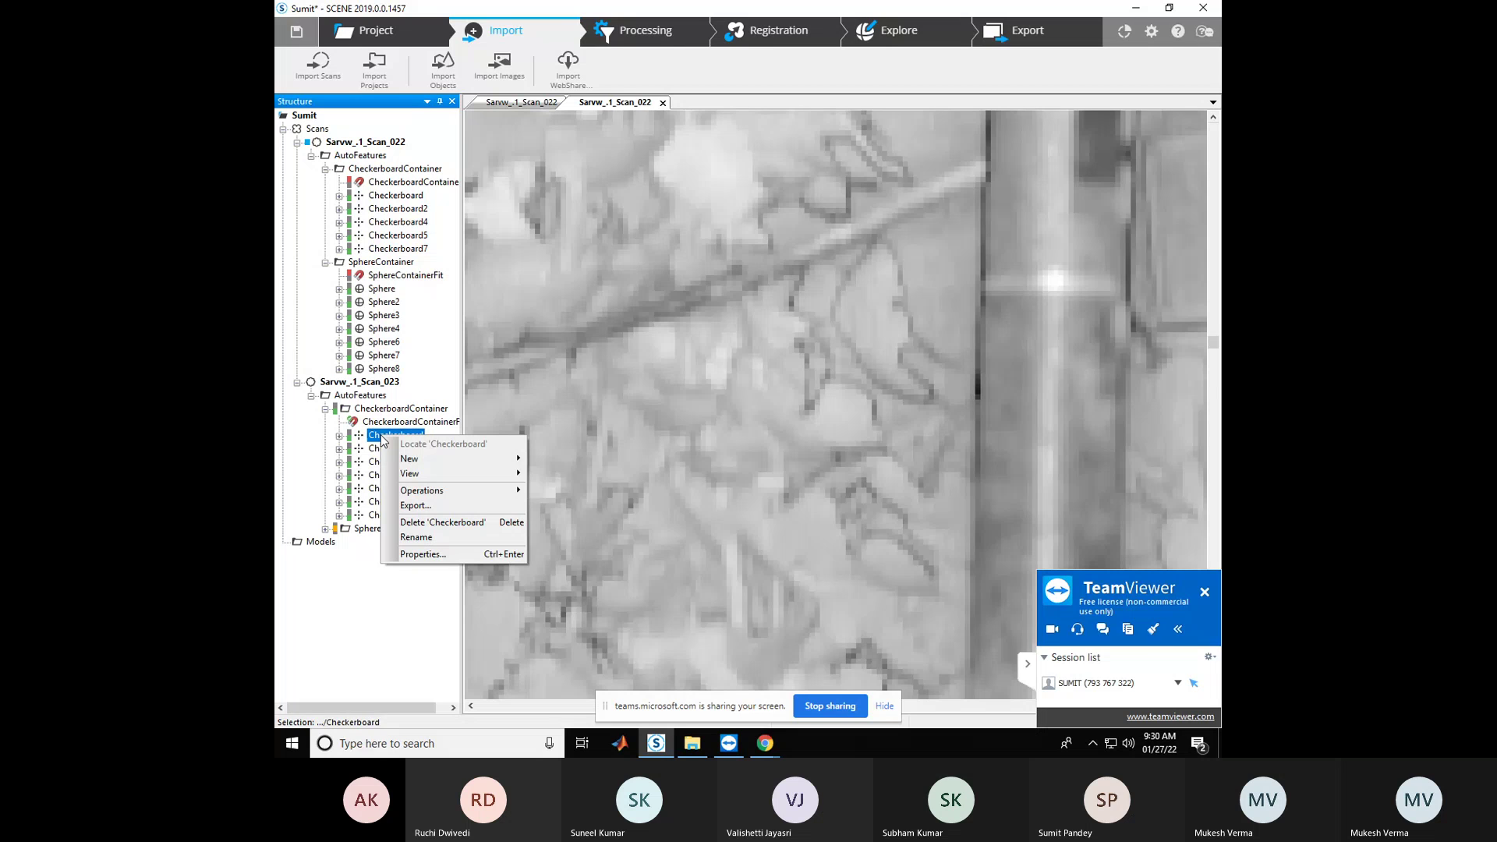
Open a Quick View of Scan_023
right_click(350, 383)
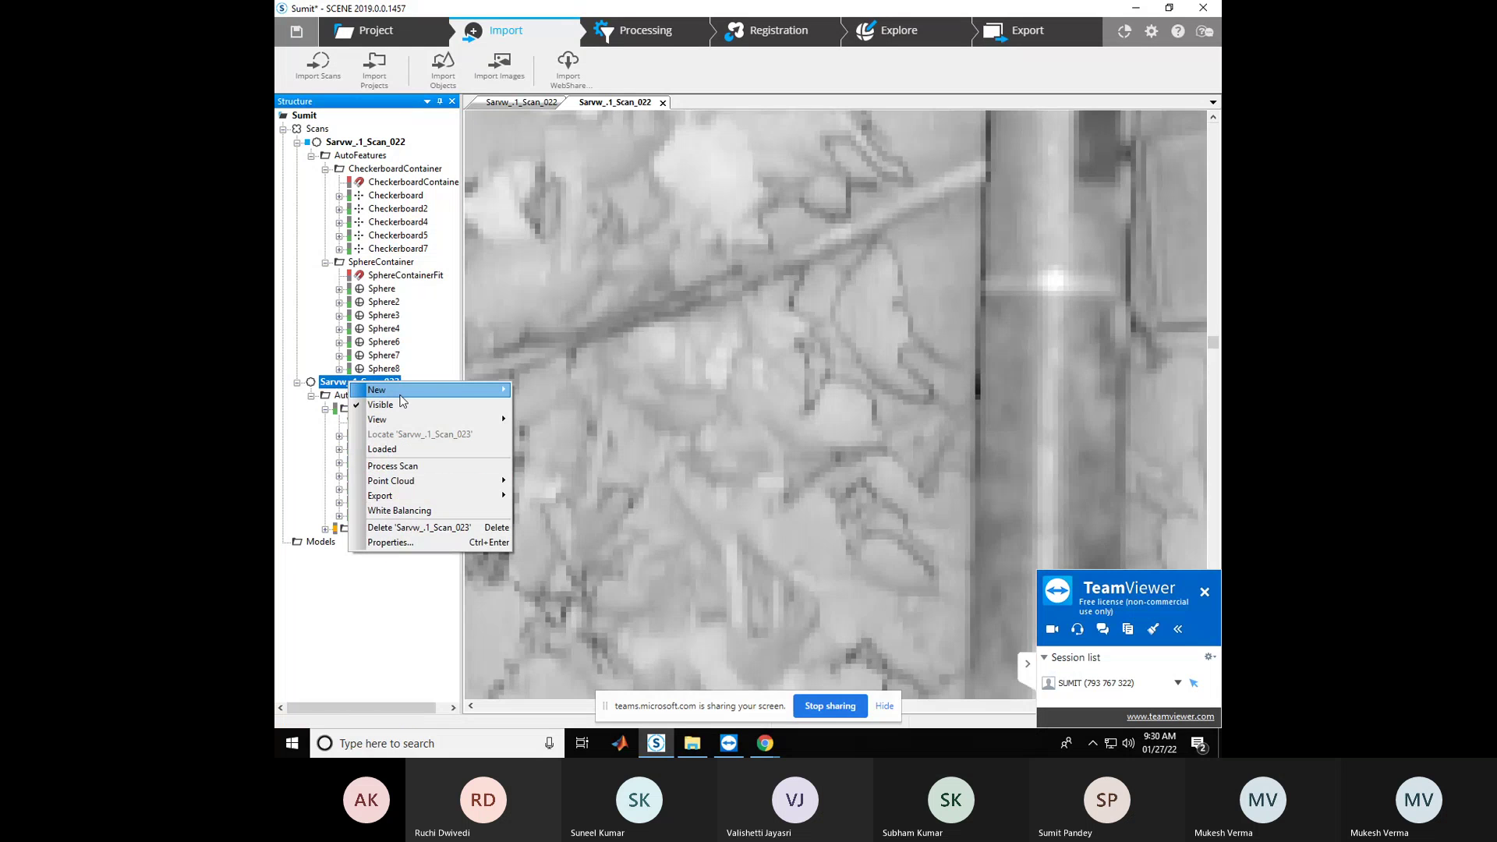
mouse_move(502, 424)
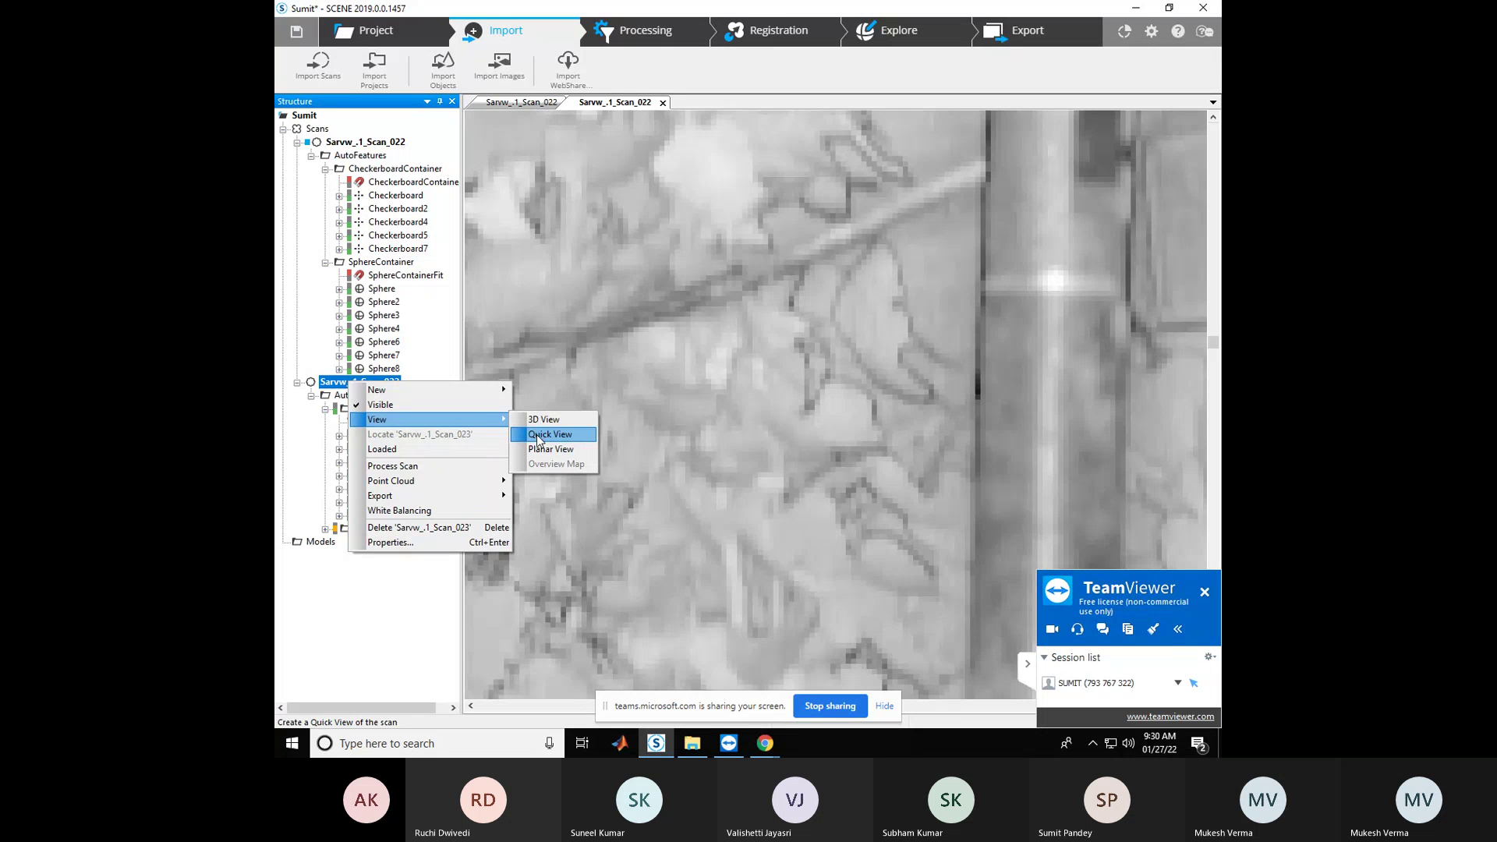
click(533, 433)
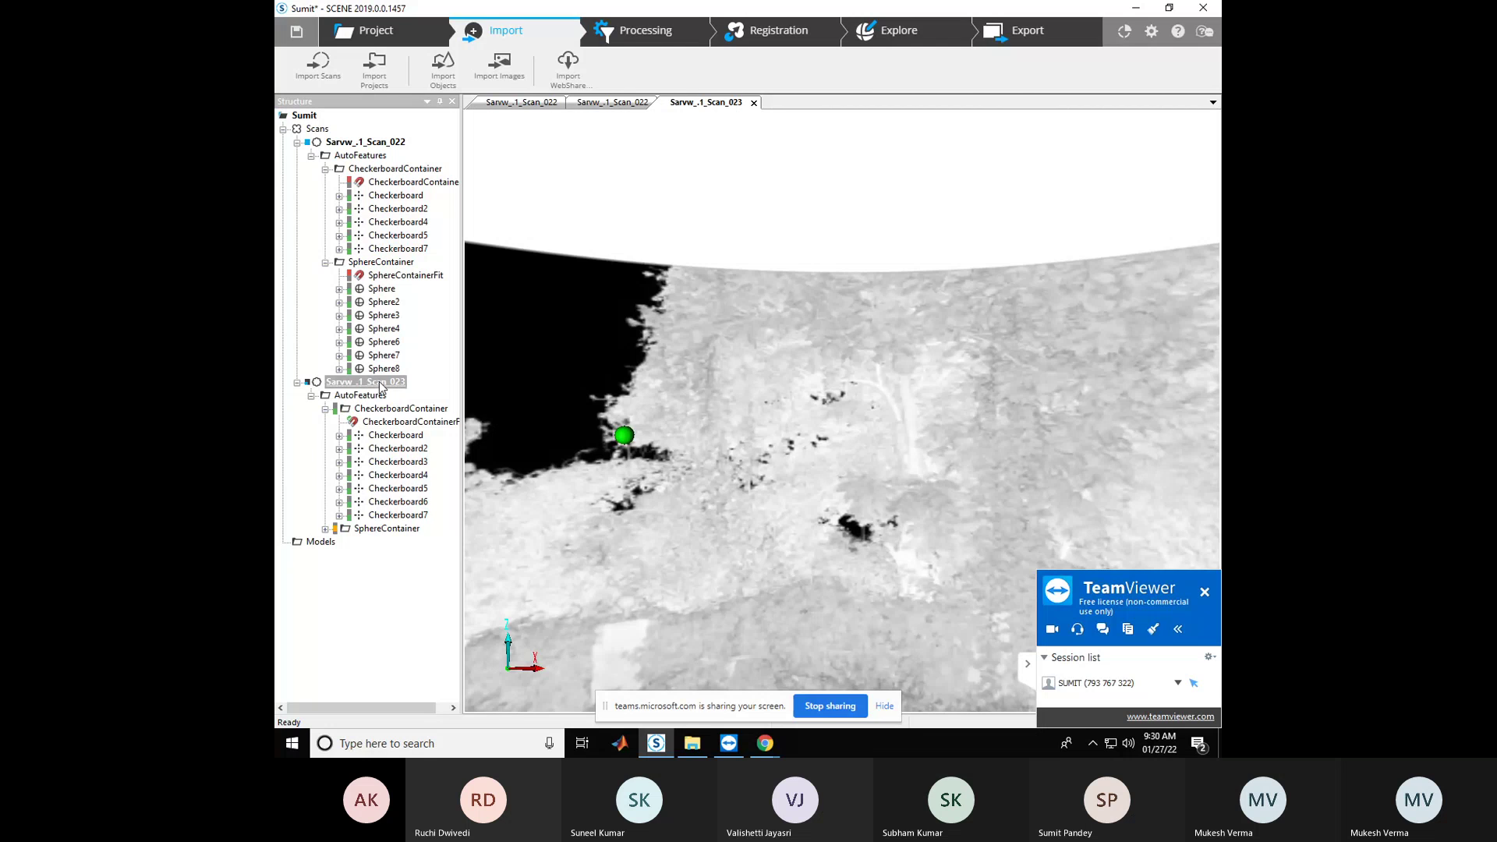
right_click(381, 387)
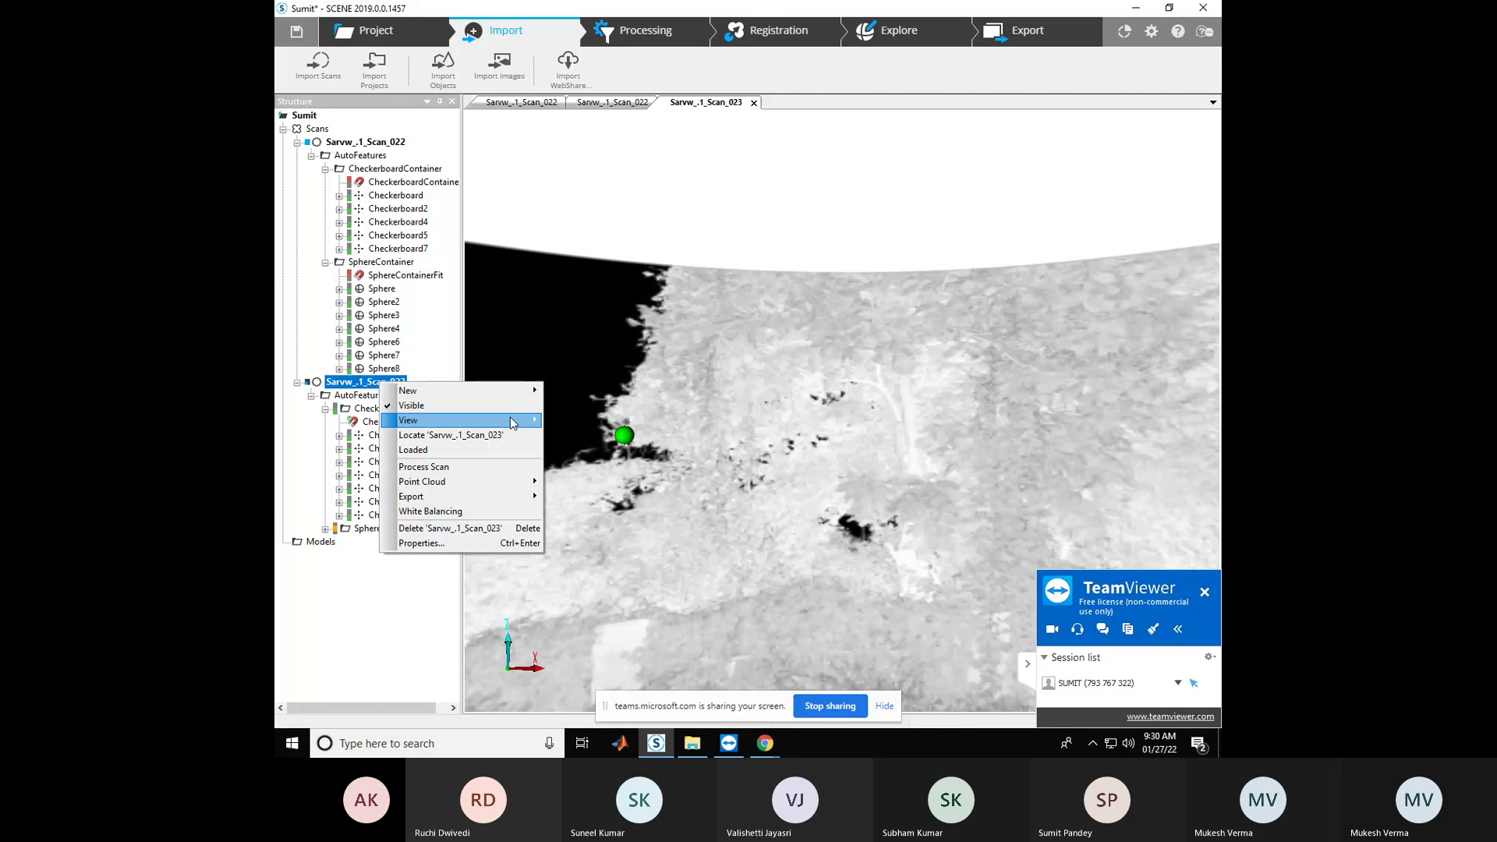
mouse_move(510, 418)
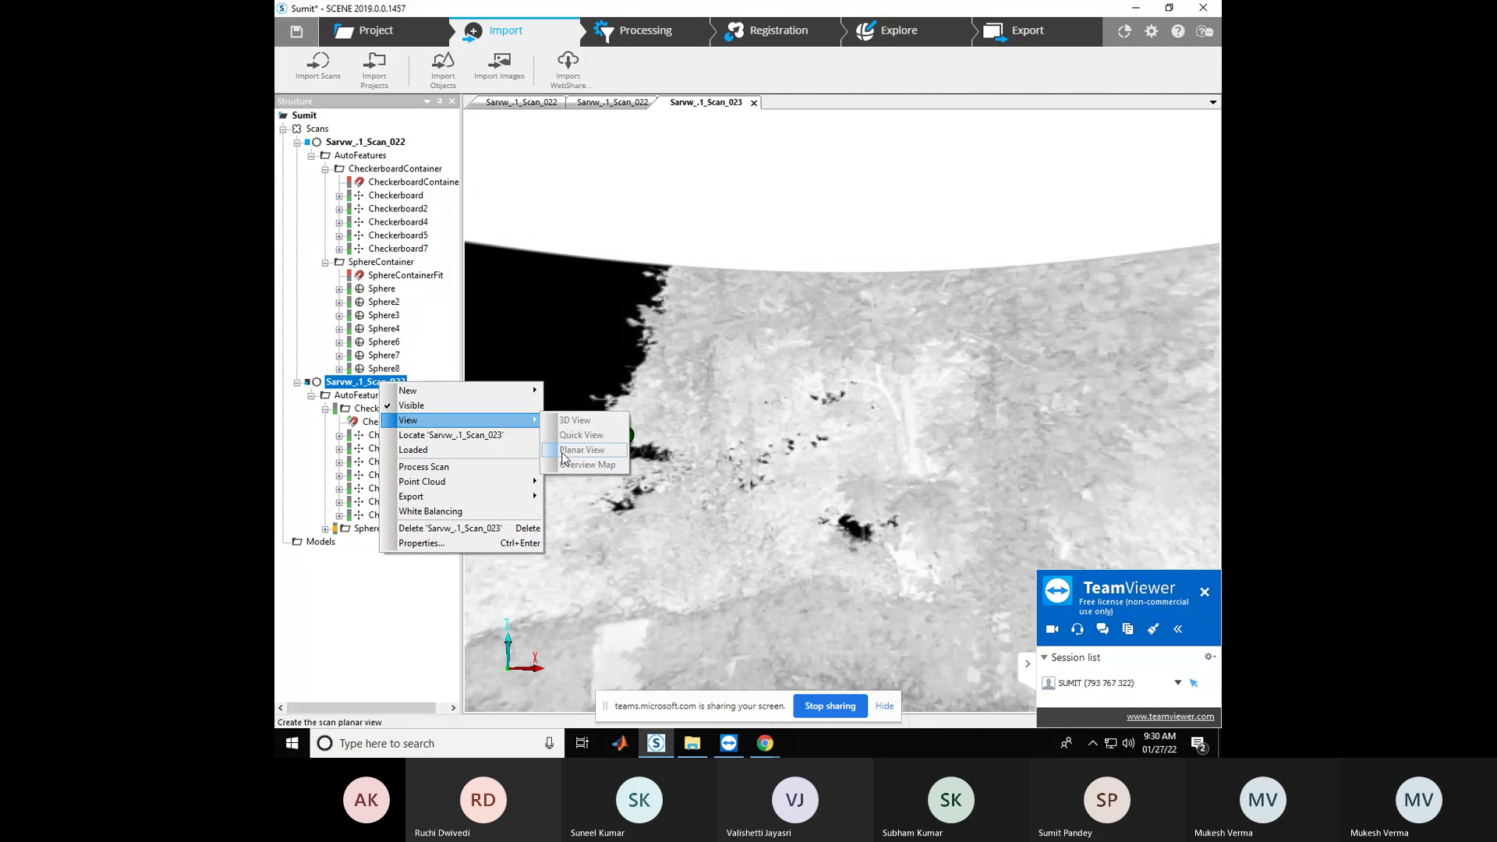
click(739, 398)
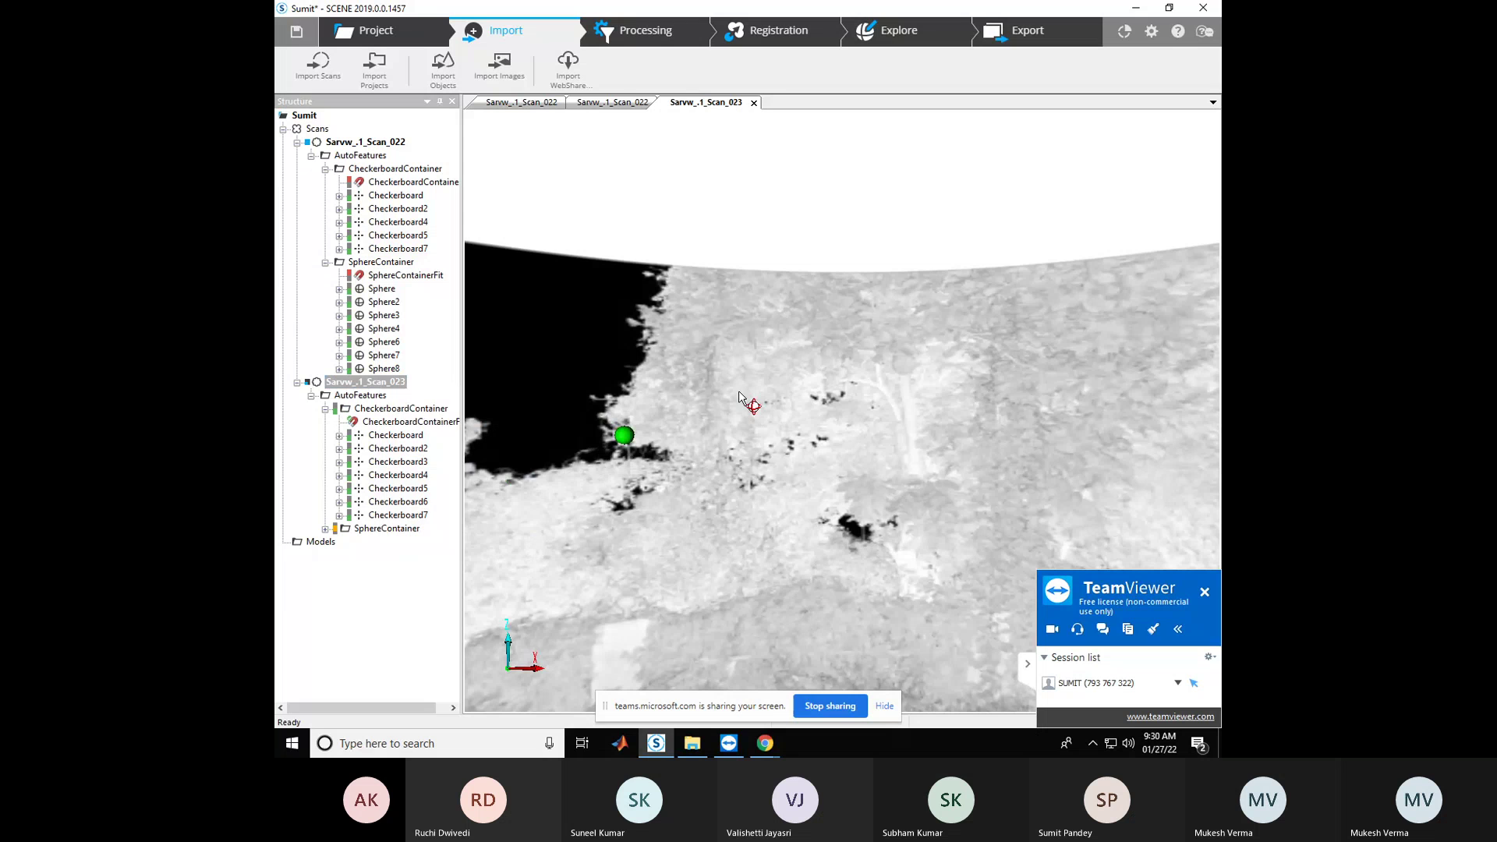
right_click(393, 381)
mouse_move(492, 423)
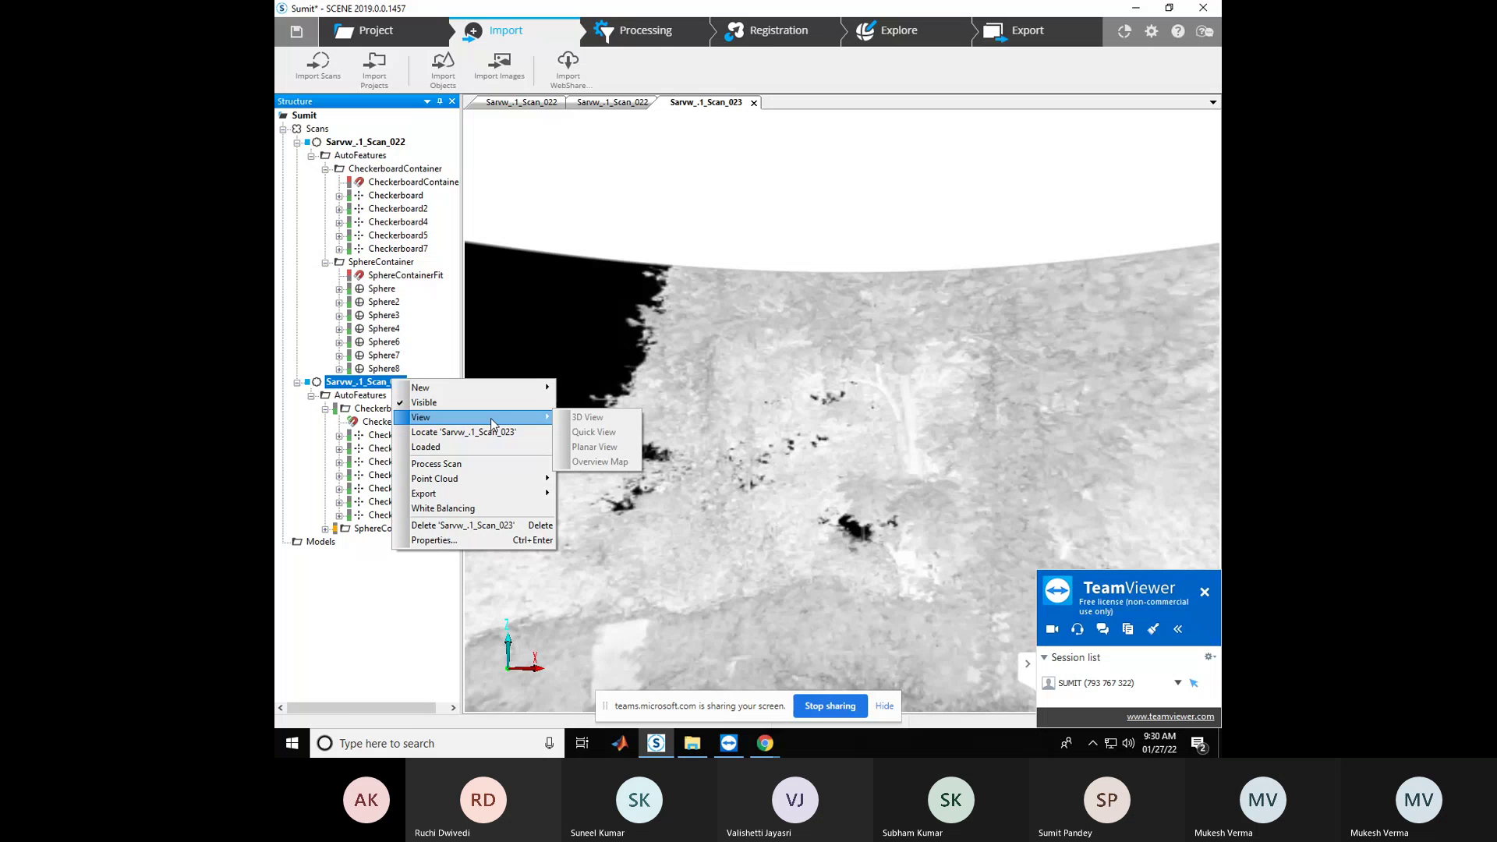
click(700, 410)
mouse_move(635, 303)
mouse_down()
mouse_move(665, 521)
mouse_move(663, 432)
mouse_move(277, 468)
mouse_up()
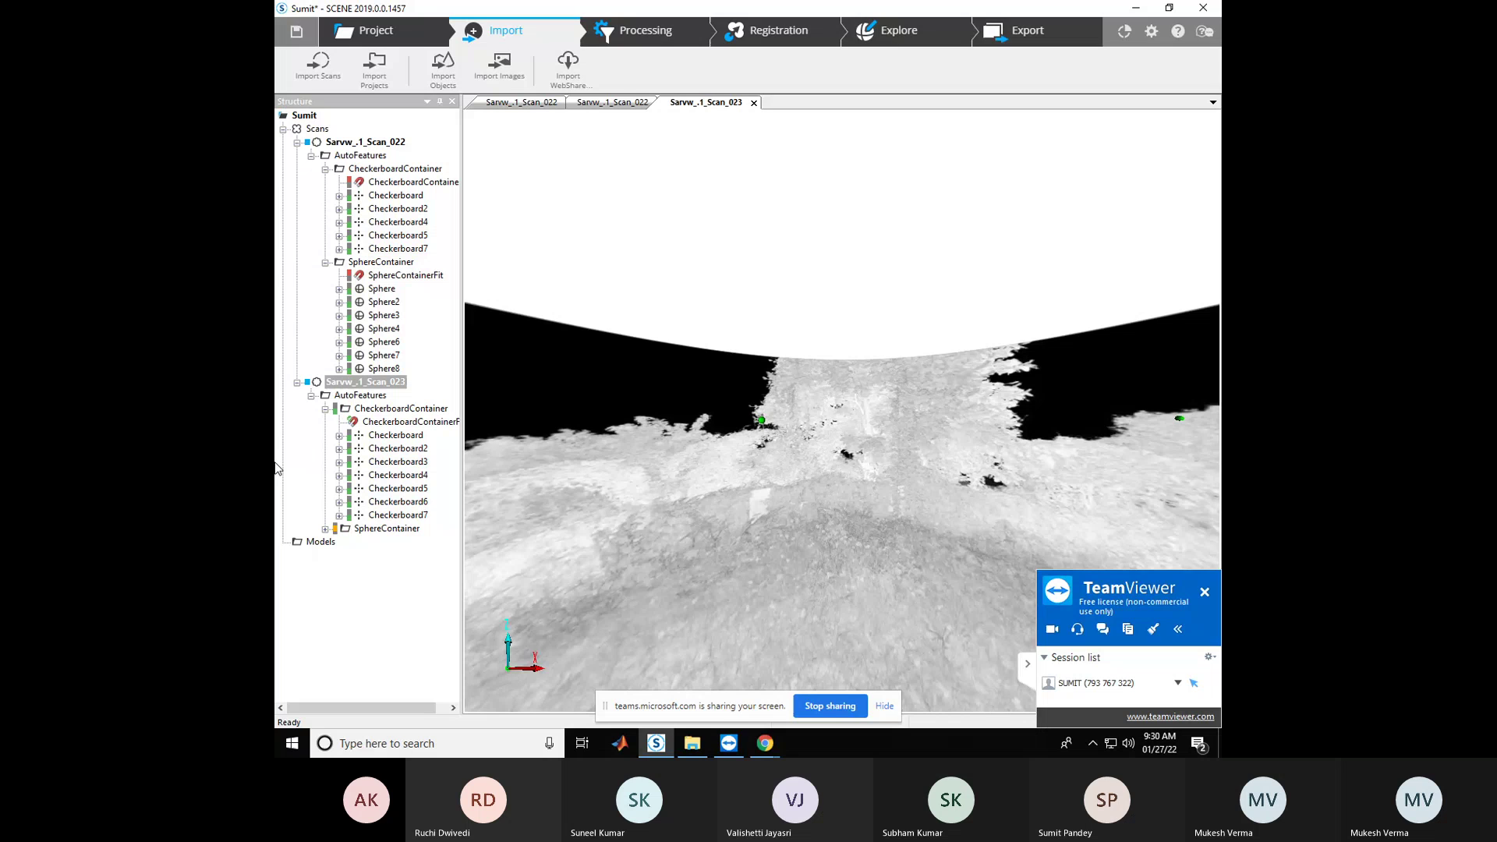
Open the Planar View of Scan_023 to show its detected targets
click(363, 383)
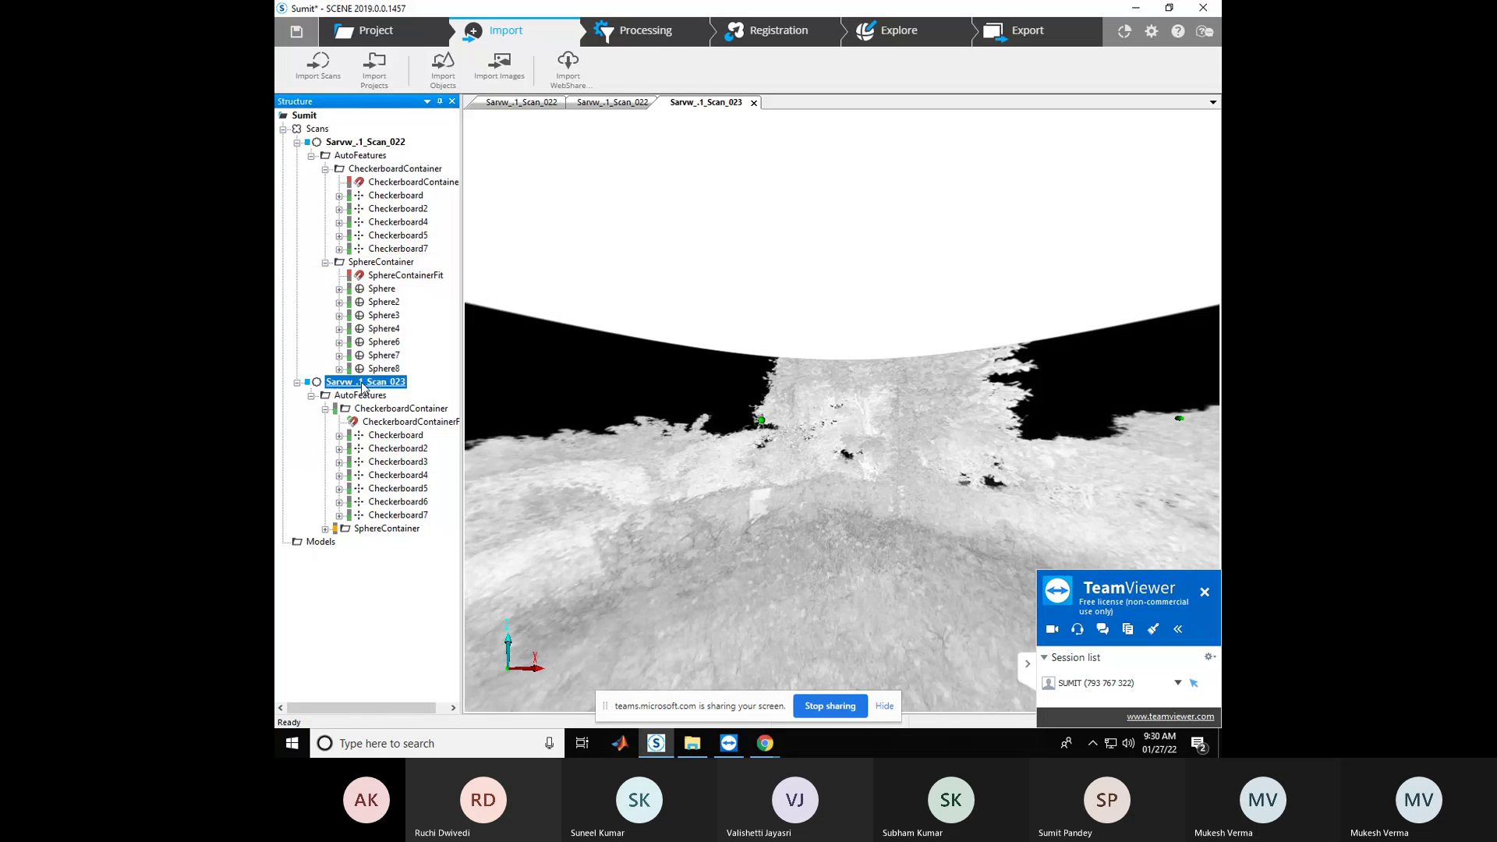
right_click(375, 386)
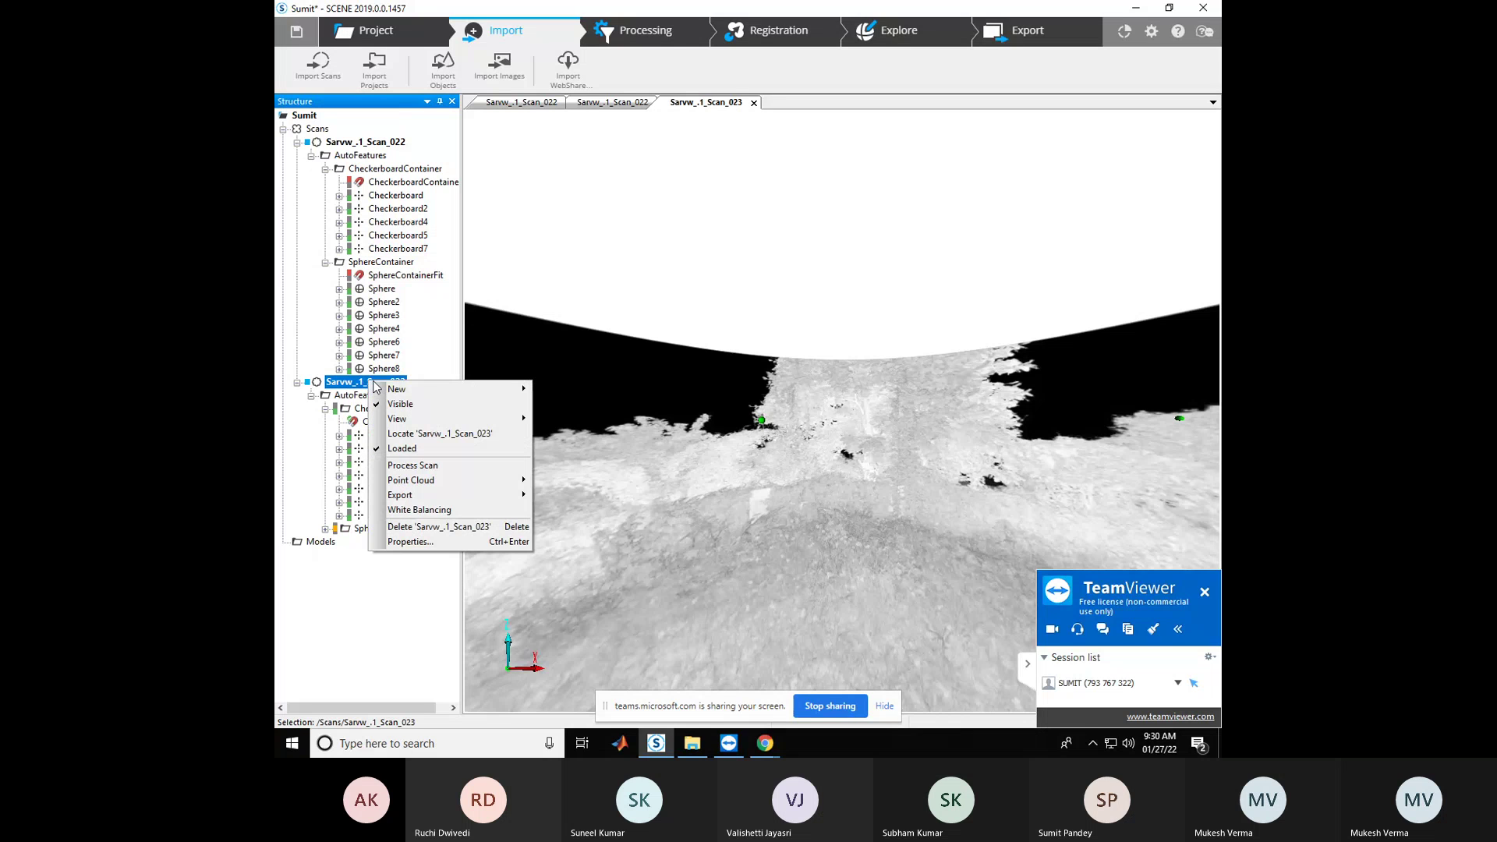
mouse_move(419, 418)
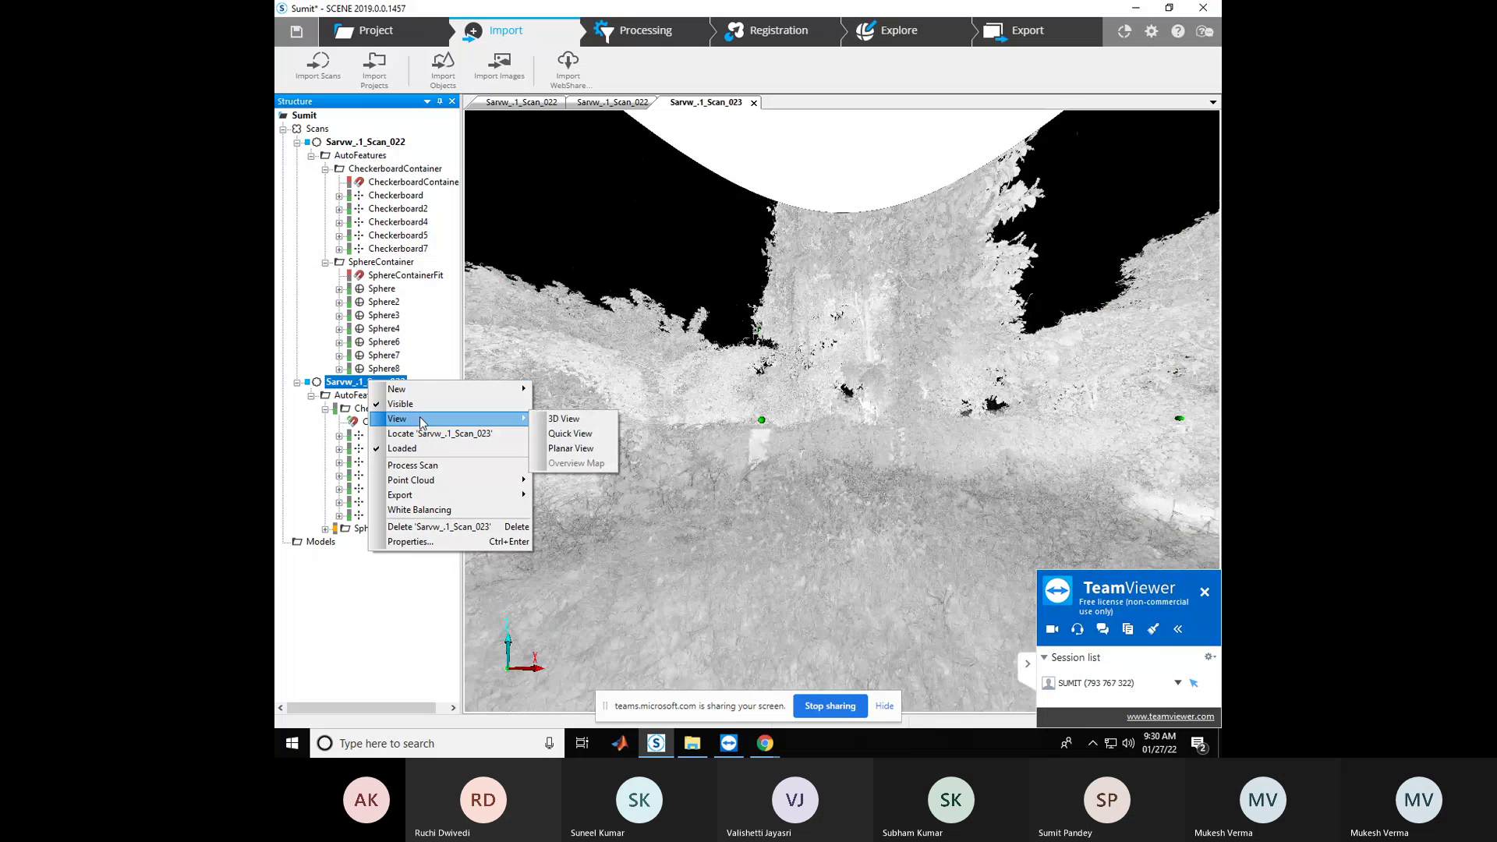
click(596, 449)
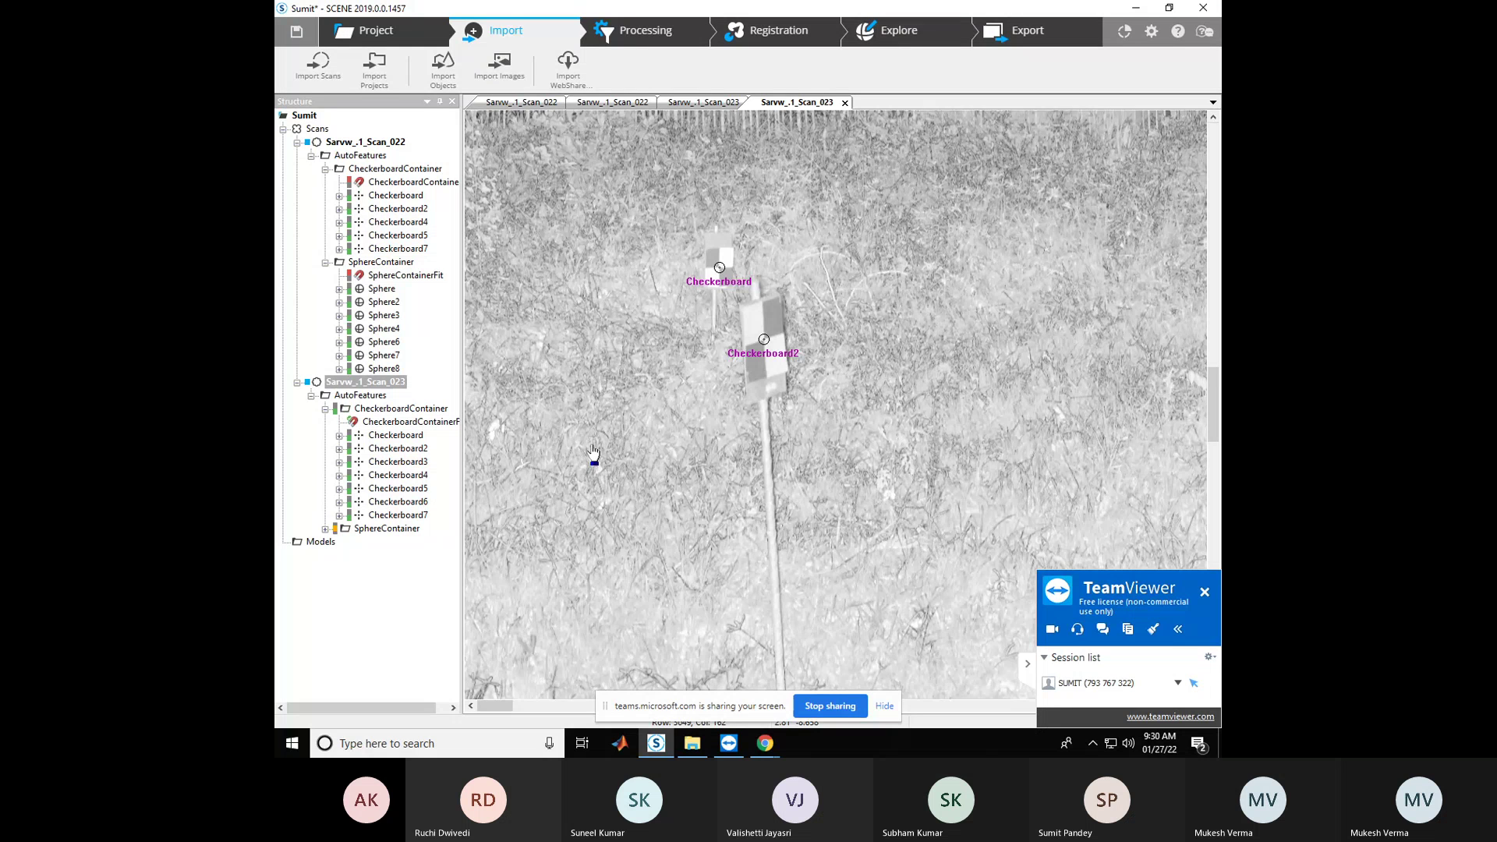
Locate Checkerboard and Checkerboard2 of Scan_023 in the planar view to check whether they are real targets
scroll(594, 452, down, 3)
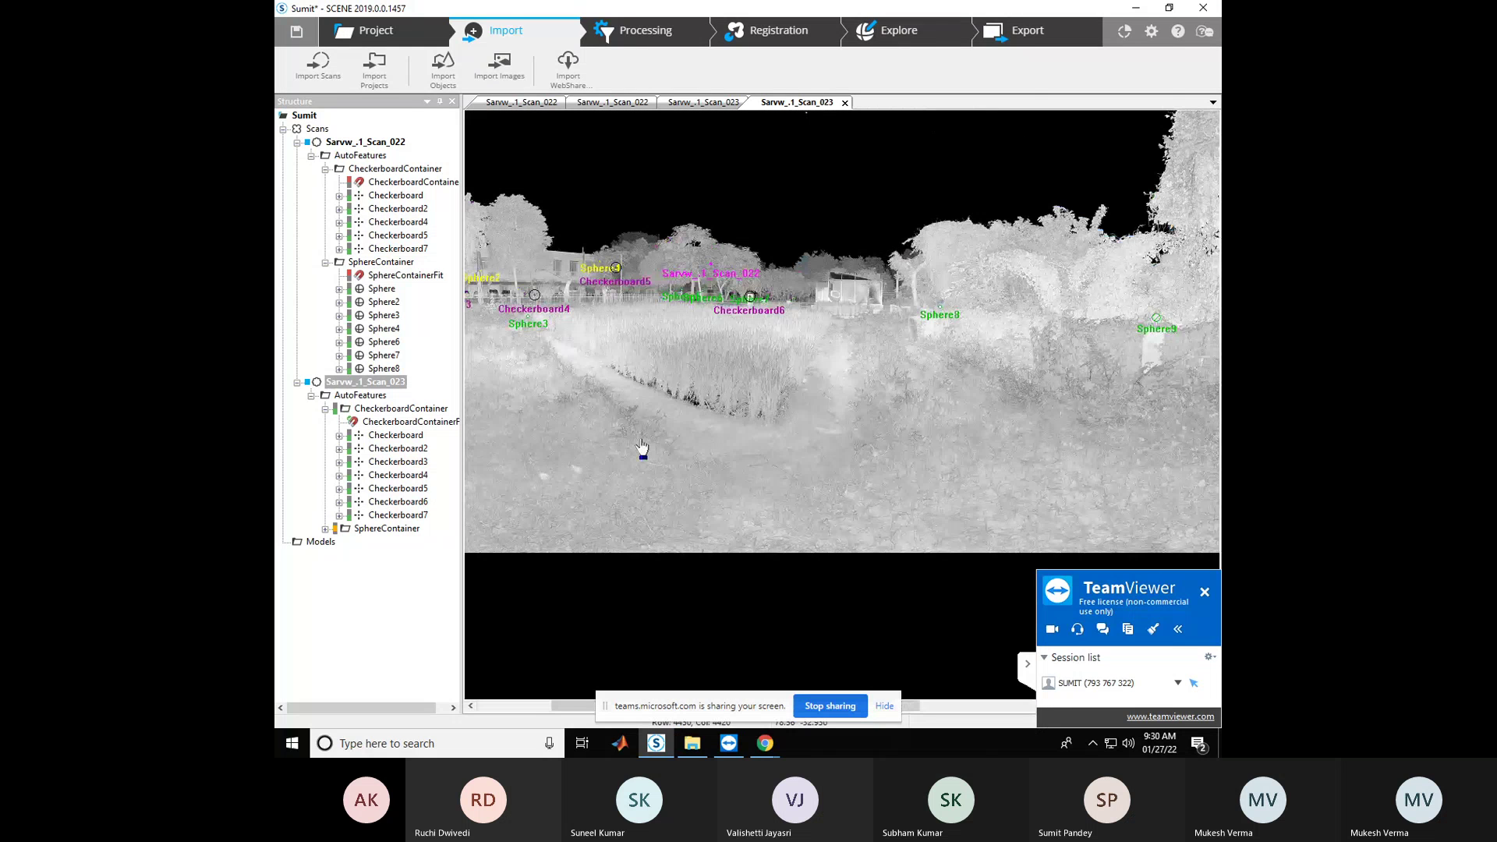
drag(526, 389, 715, 336)
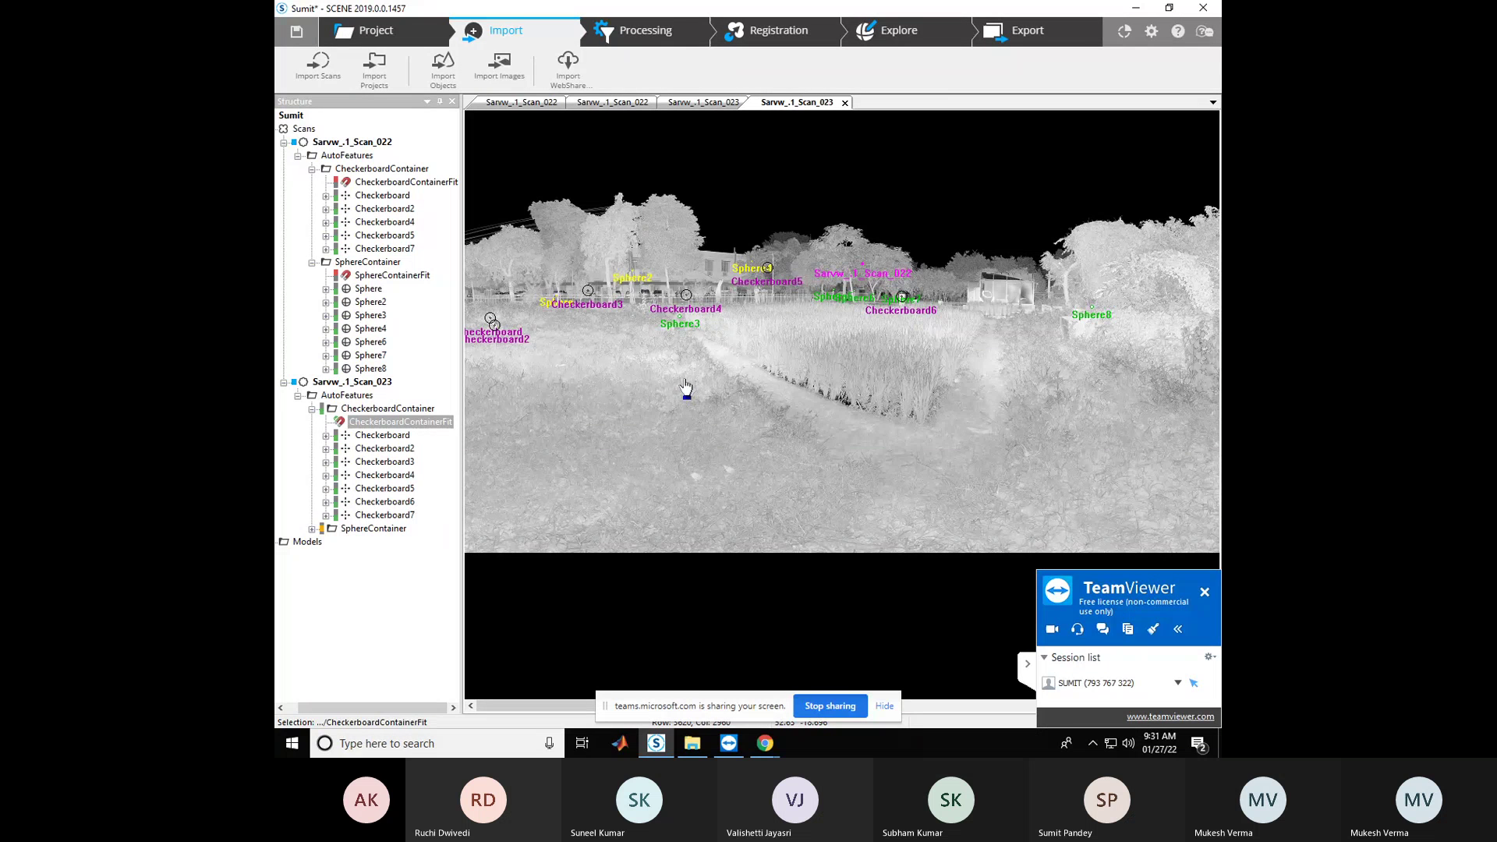
right_click(380, 436)
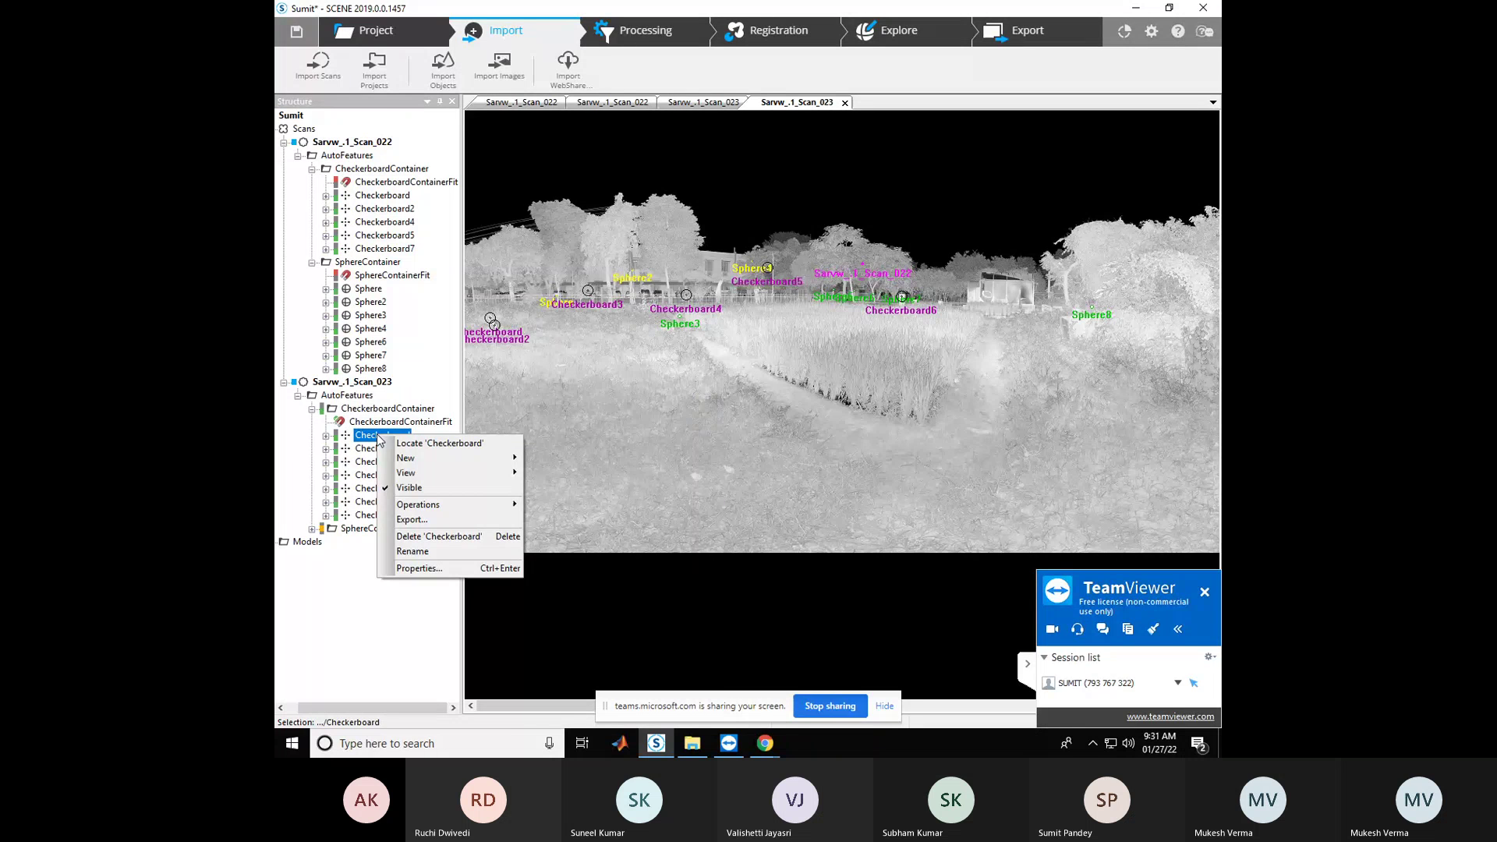
click(401, 443)
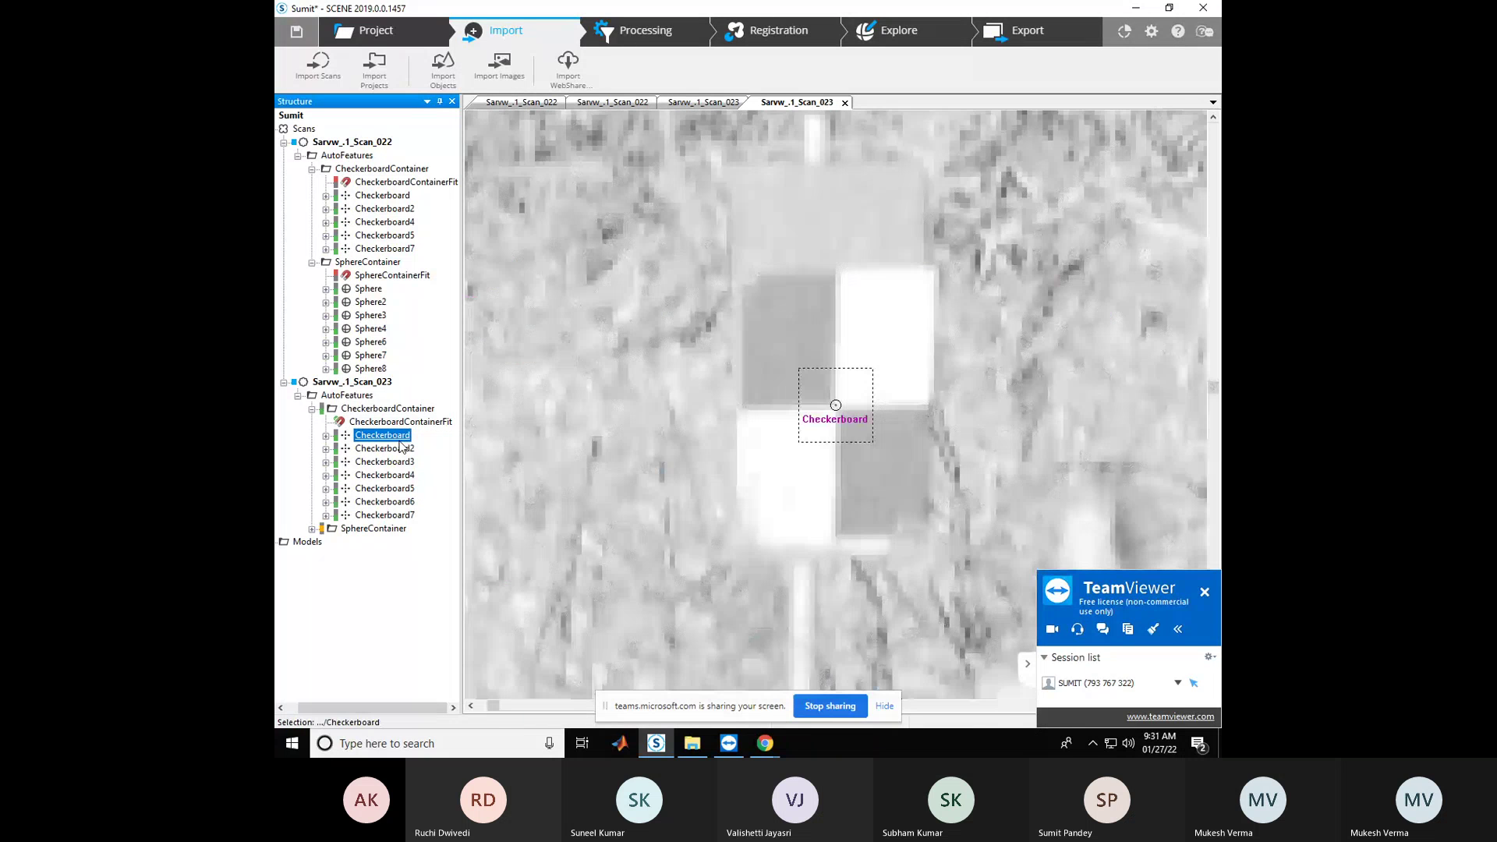
right_click(397, 449)
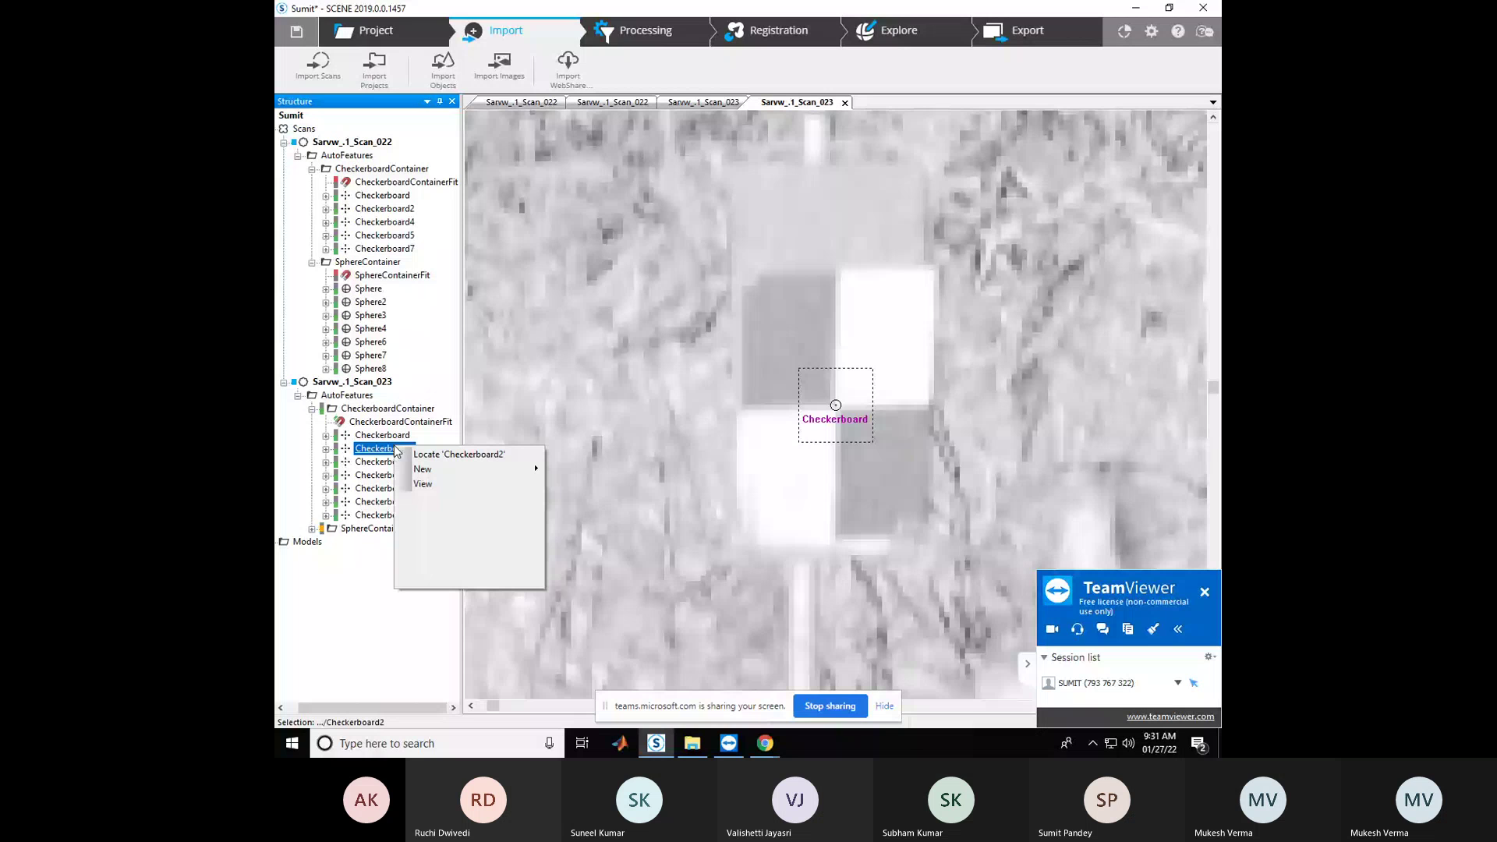
click(416, 456)
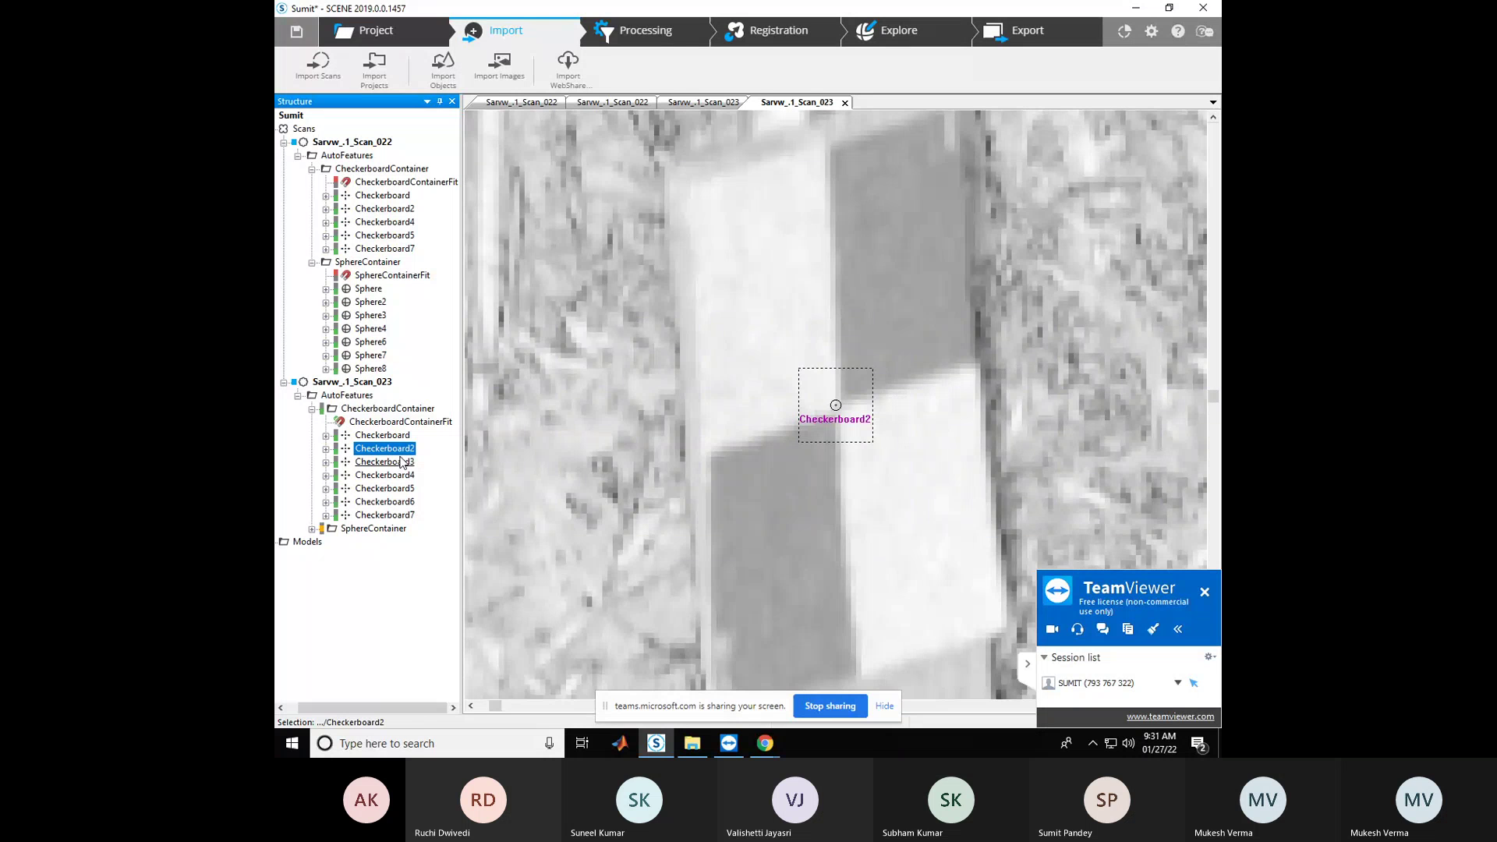
Locate Checkerboard3 in the scan view and delete it from the CheckerboardContainer of Scan_023
right_click(403, 463)
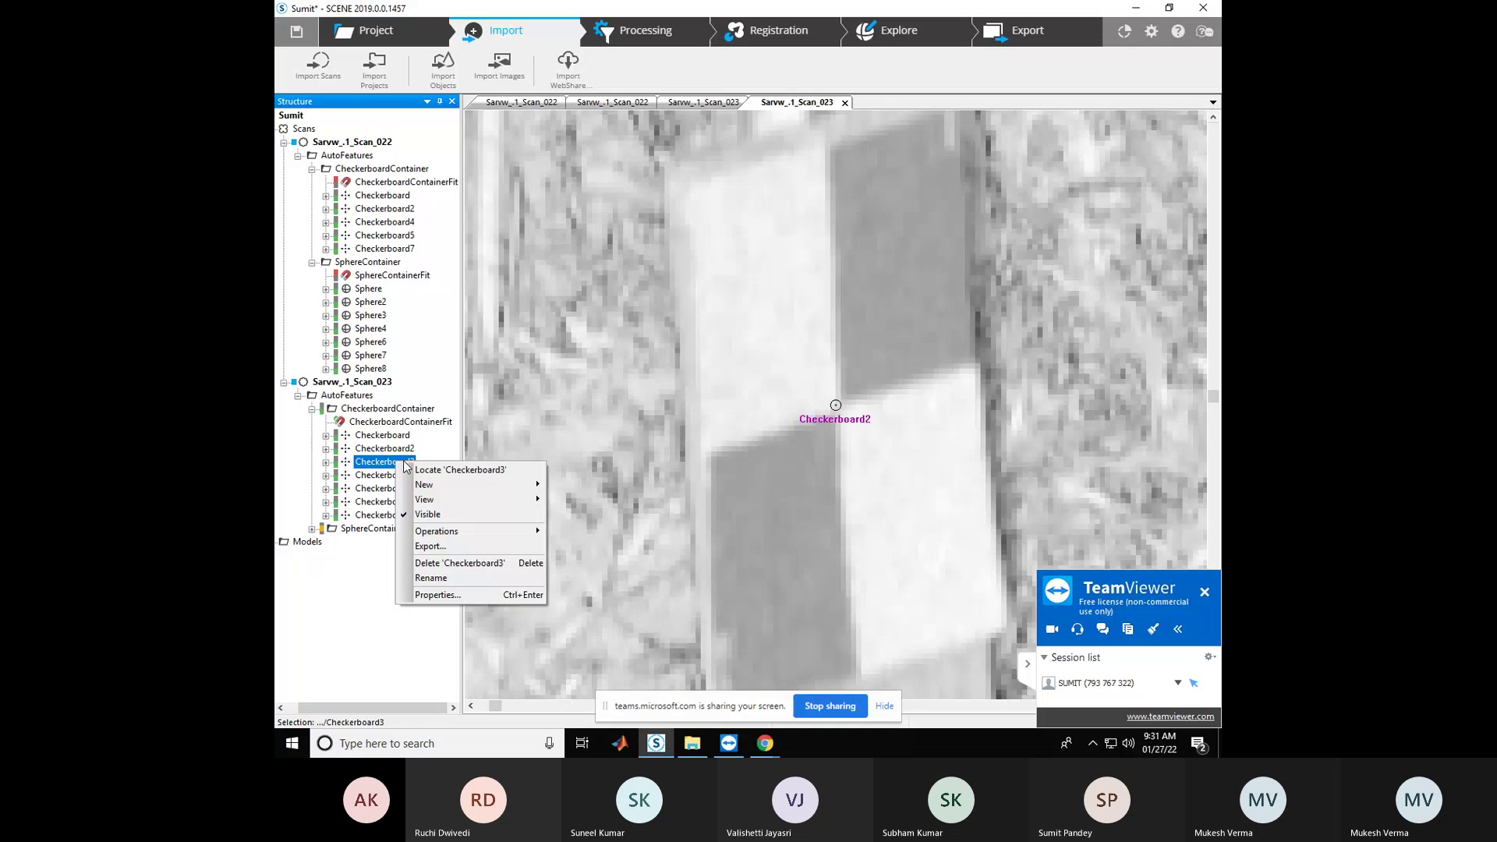
click(415, 470)
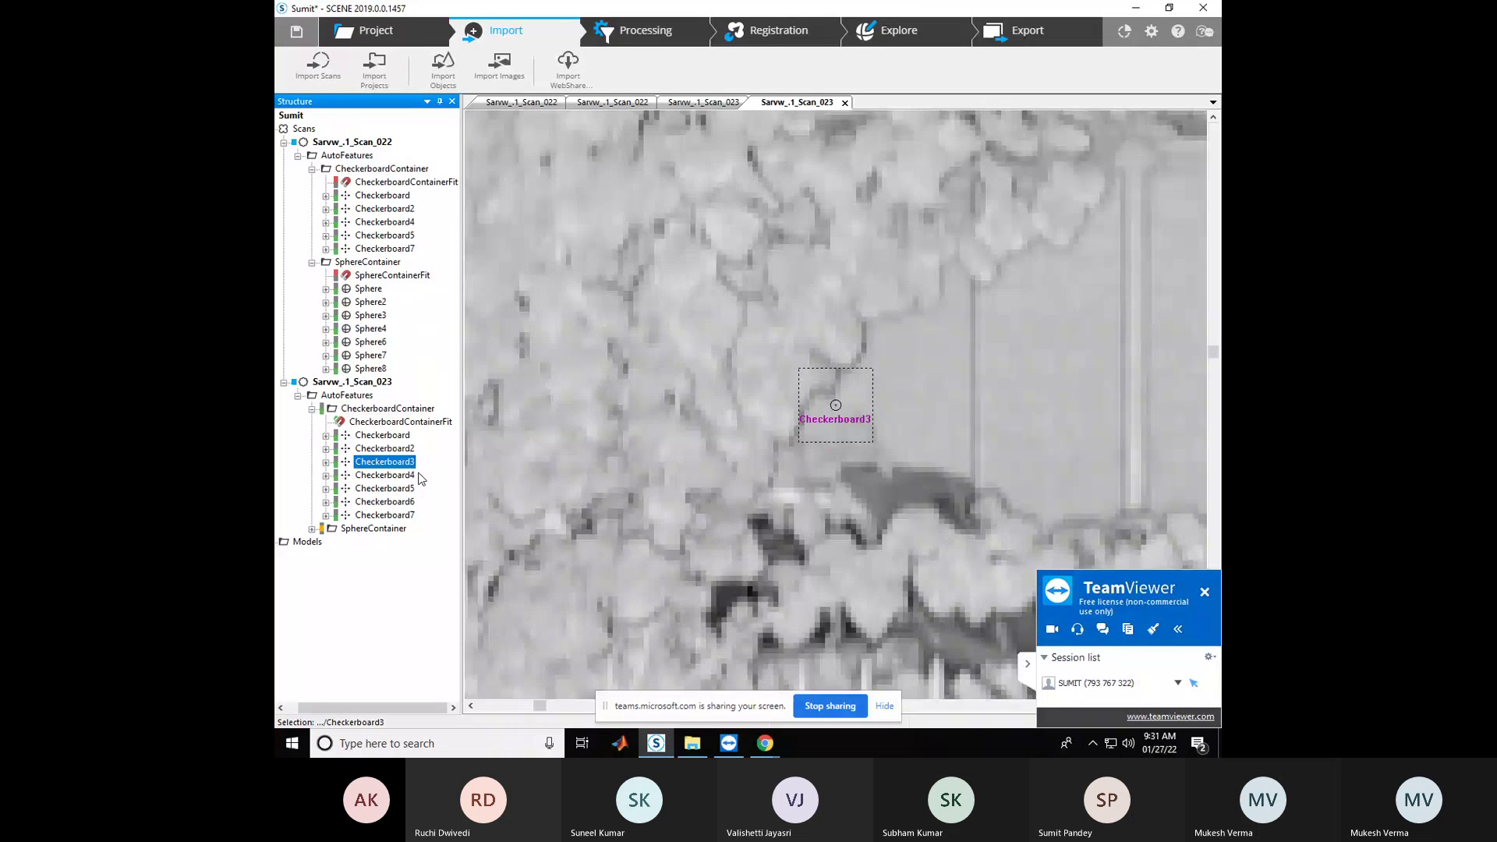
right_click(404, 463)
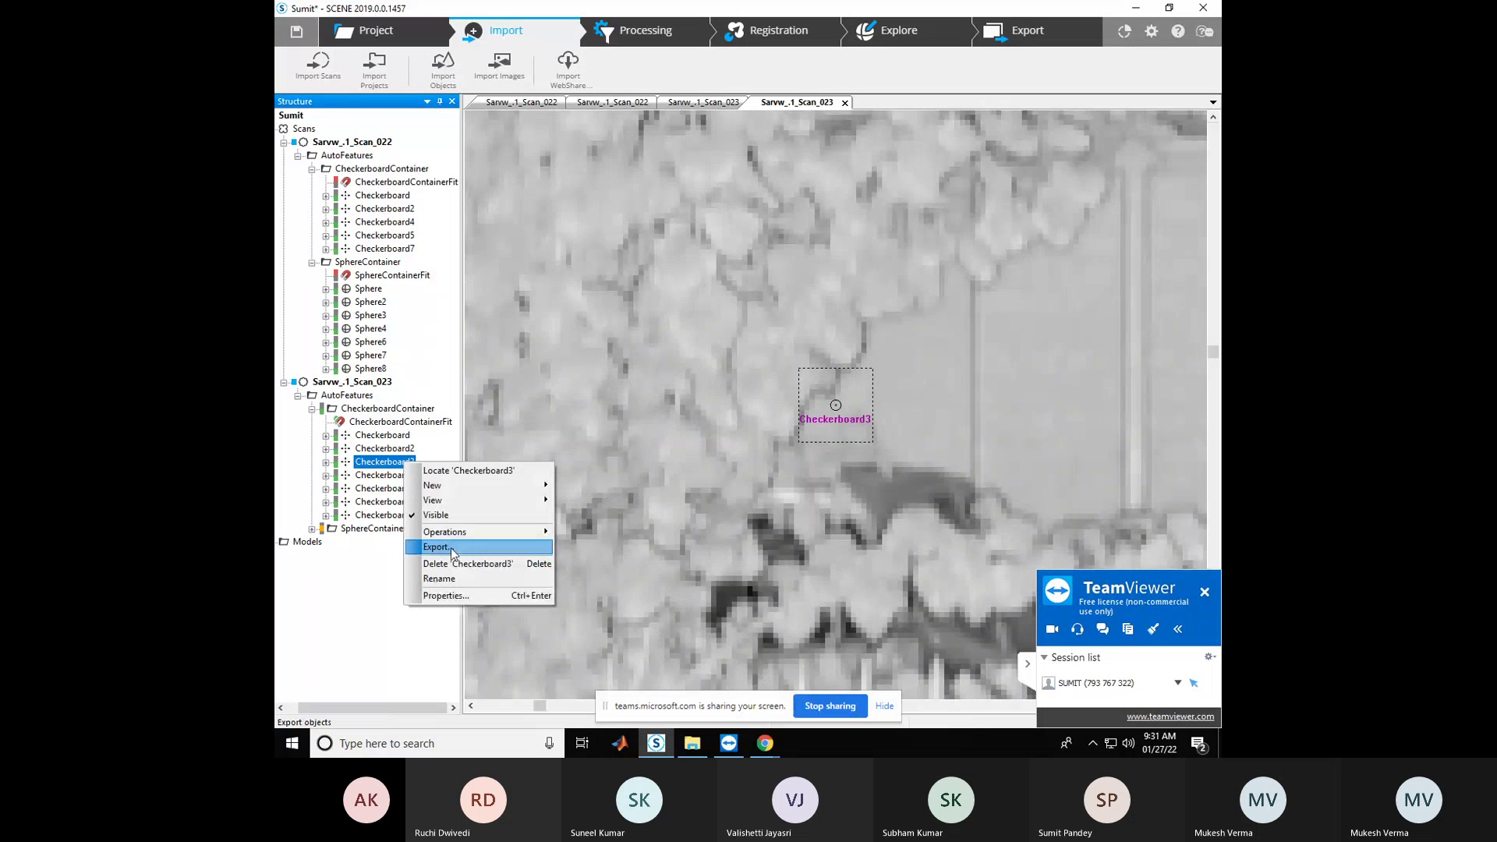
click(453, 562)
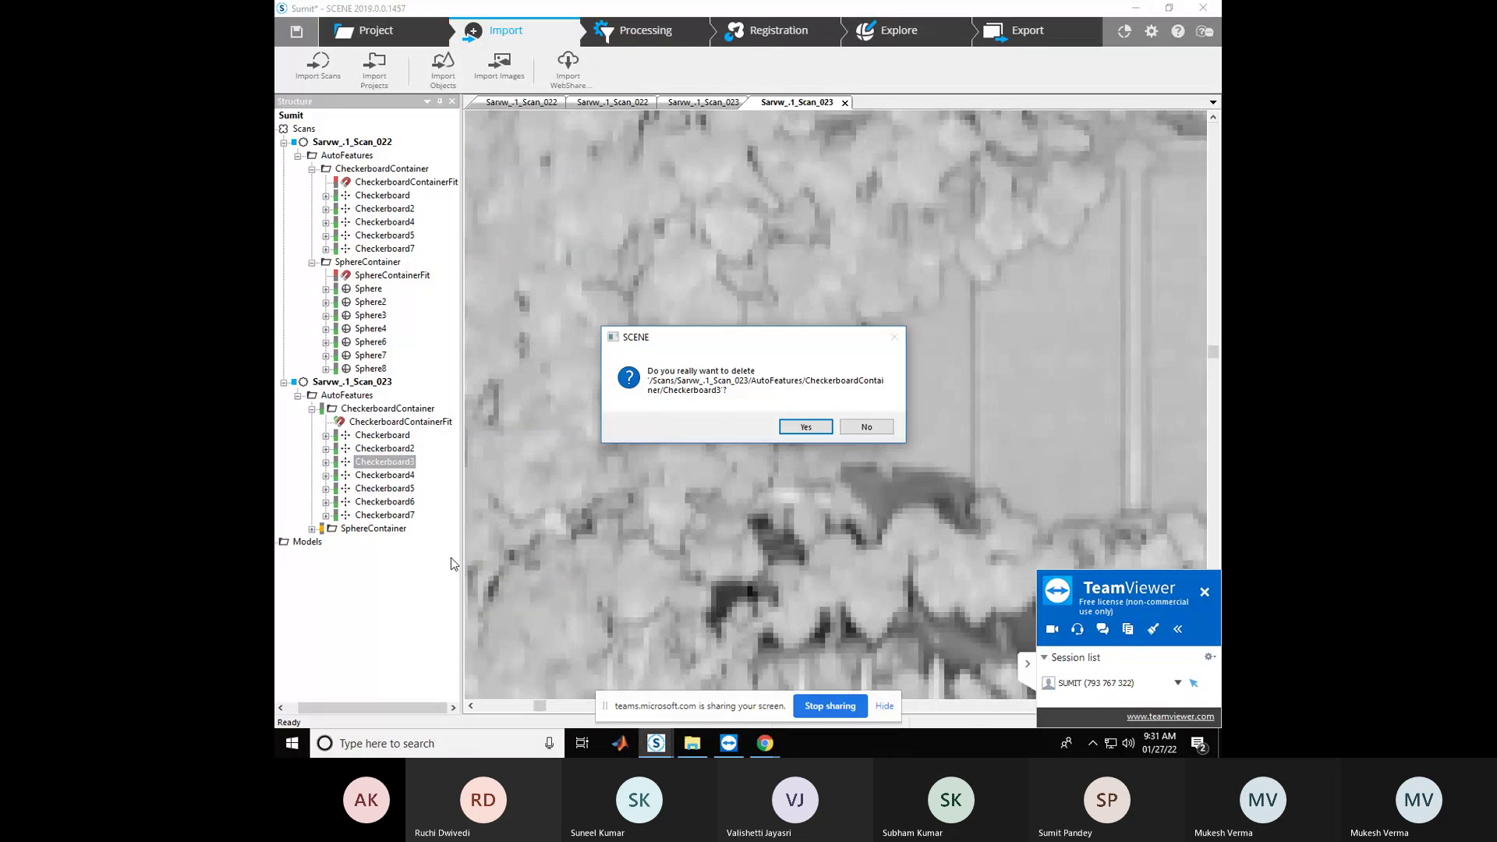
key(Return)
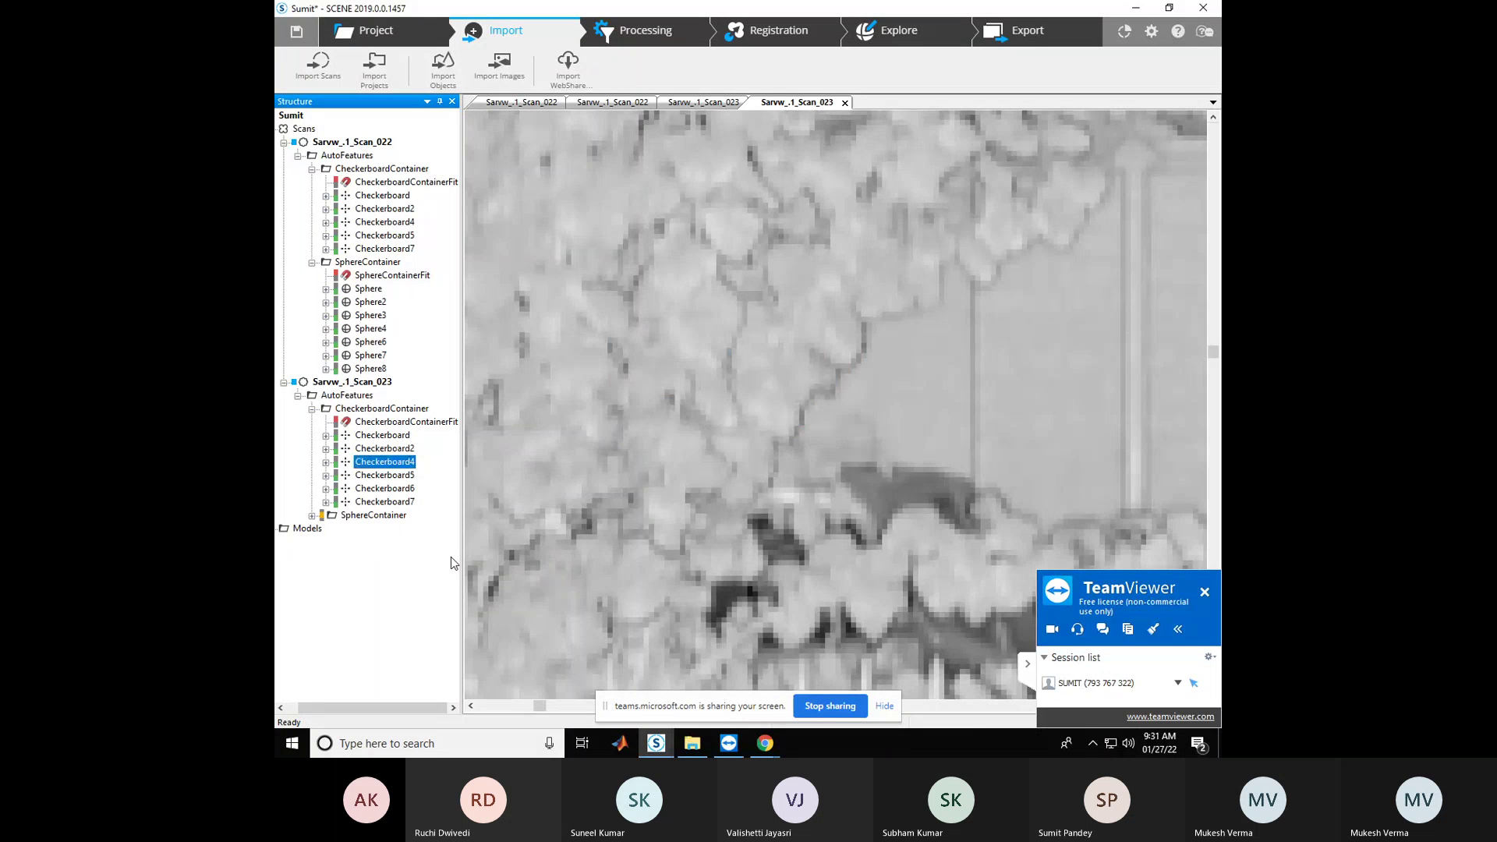
Inspect Checkerboard4 of Scan_023 in the scan view, and locate Checkerboard5 and delete it from the CheckerboardContainer
double_click(397, 463)
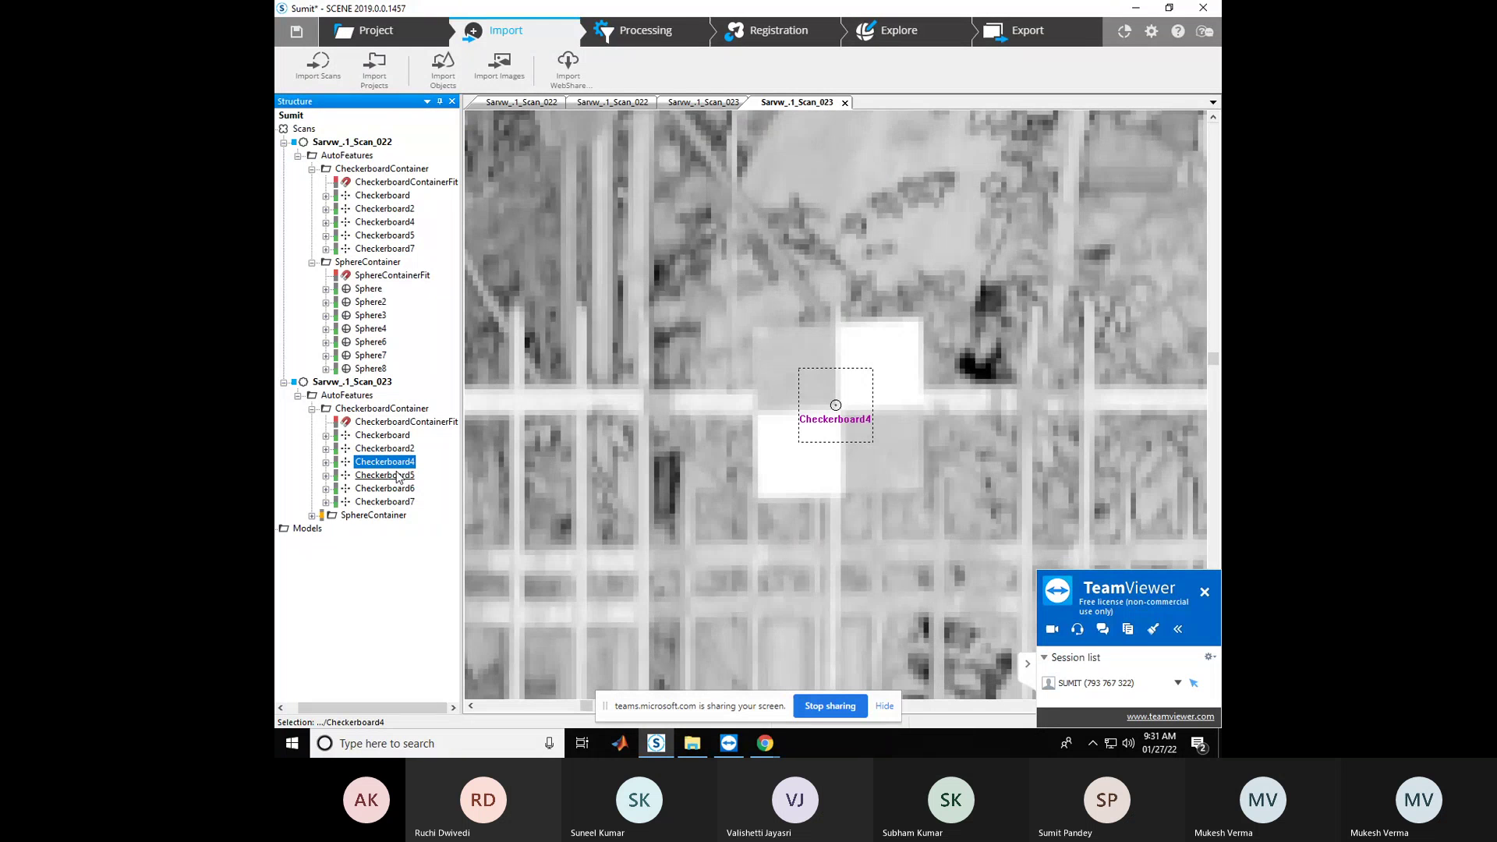
right_click(399, 476)
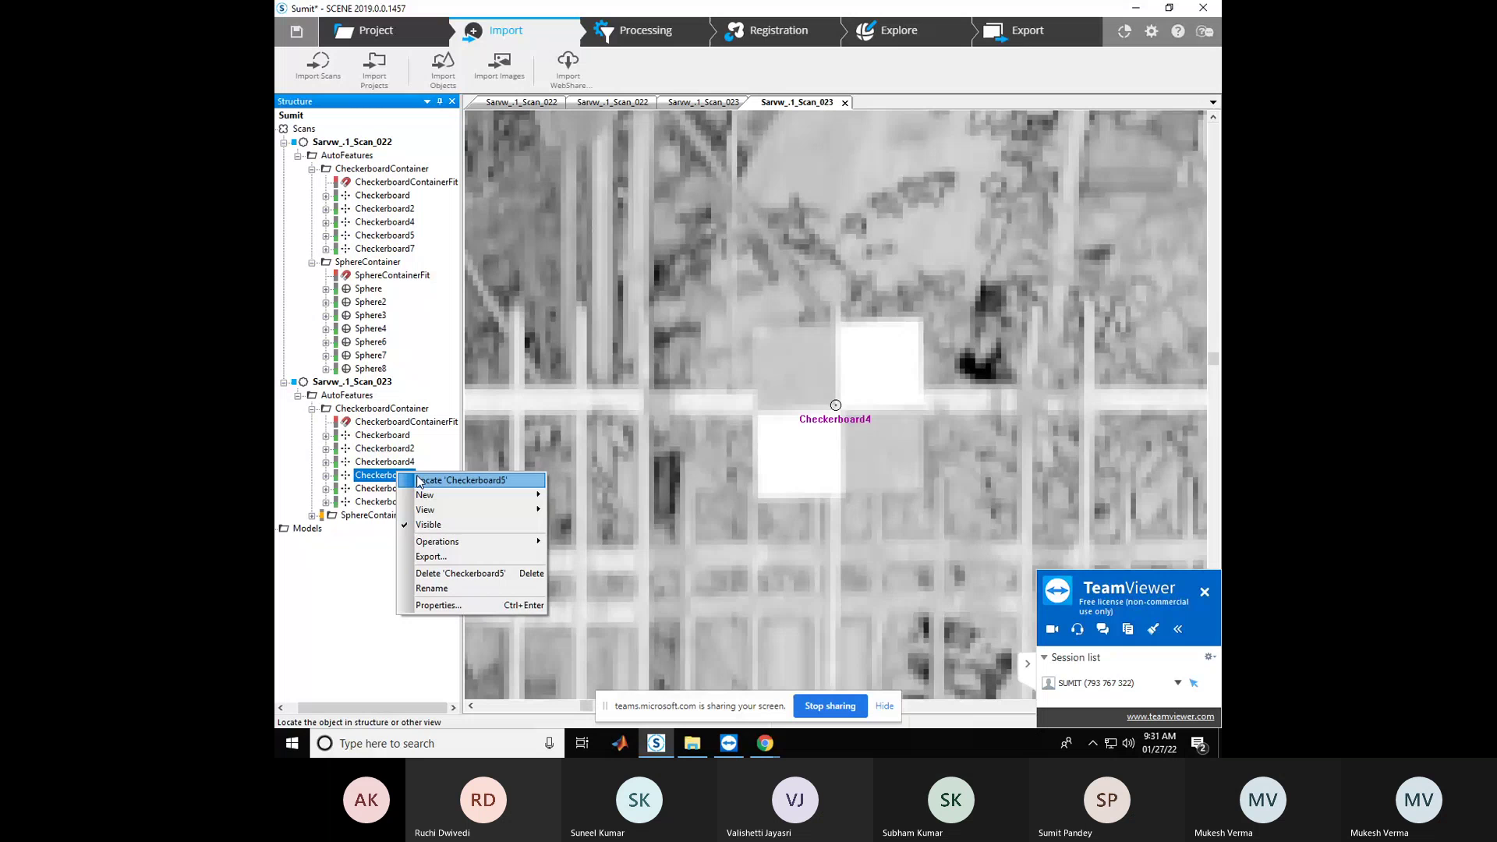
click(419, 480)
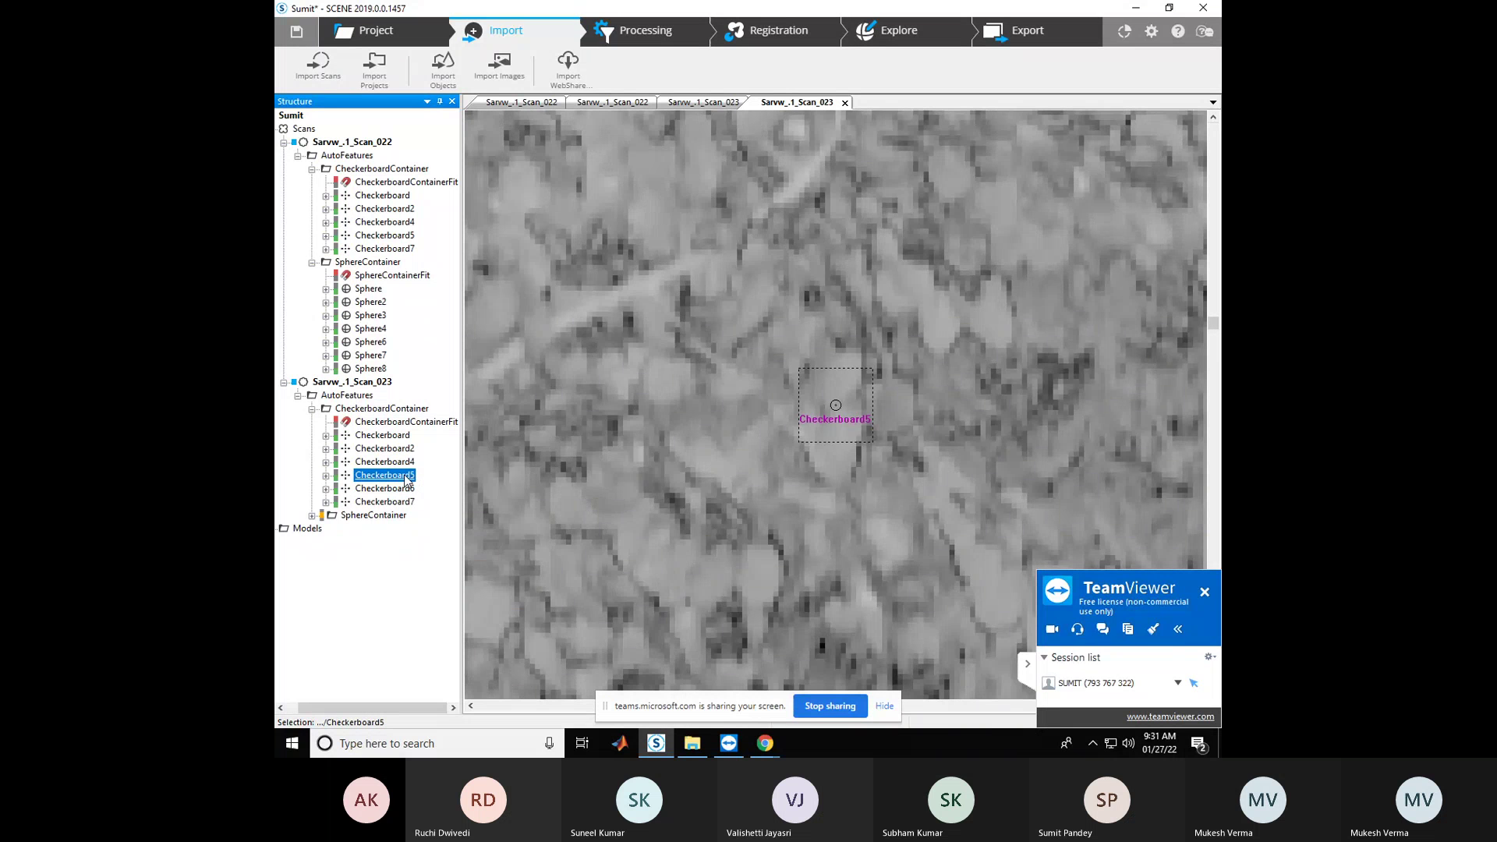
right_click(406, 479)
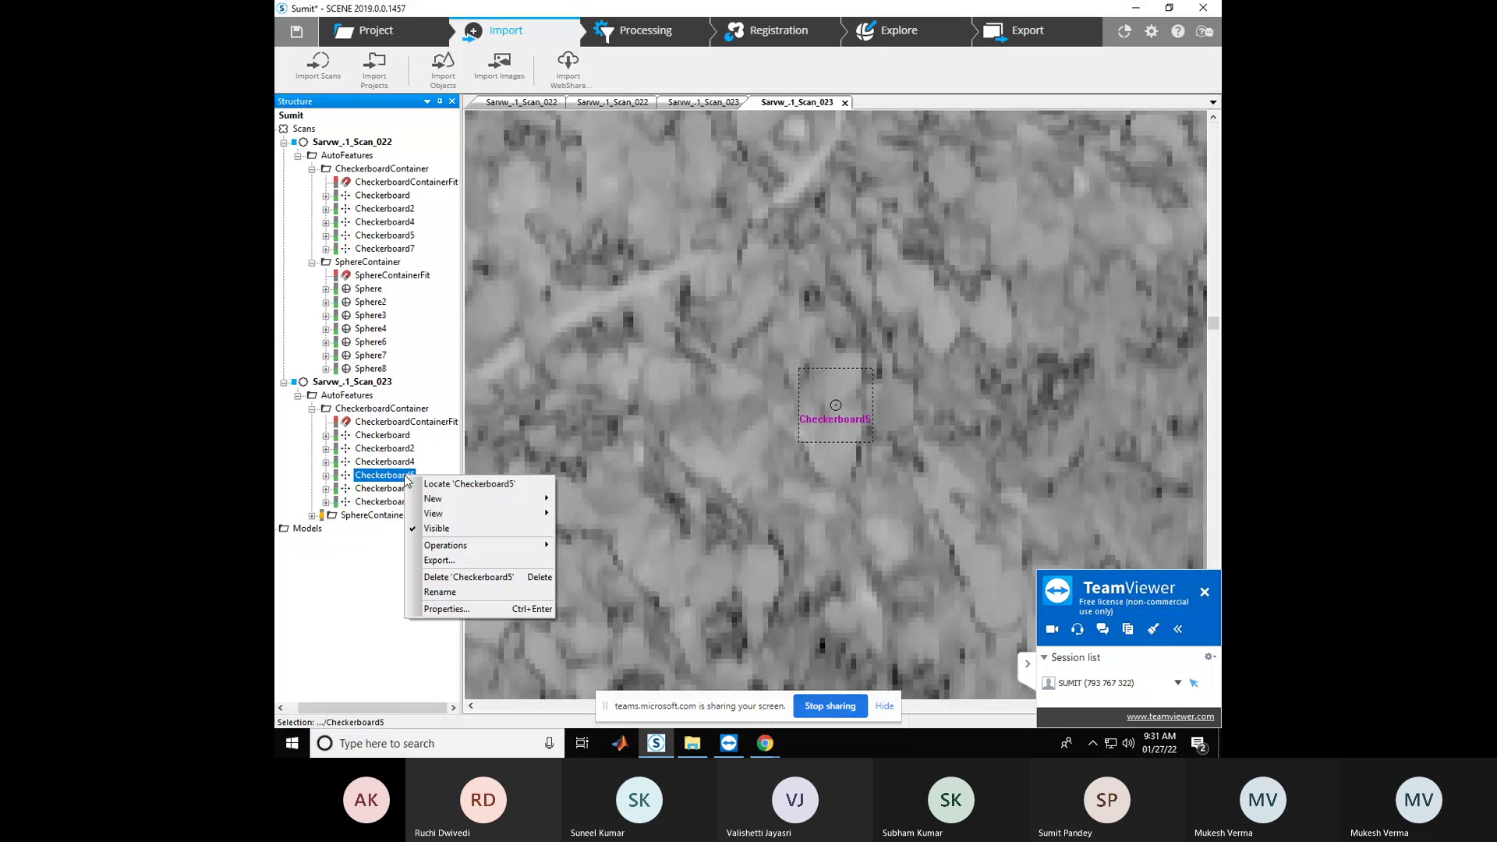
click(451, 577)
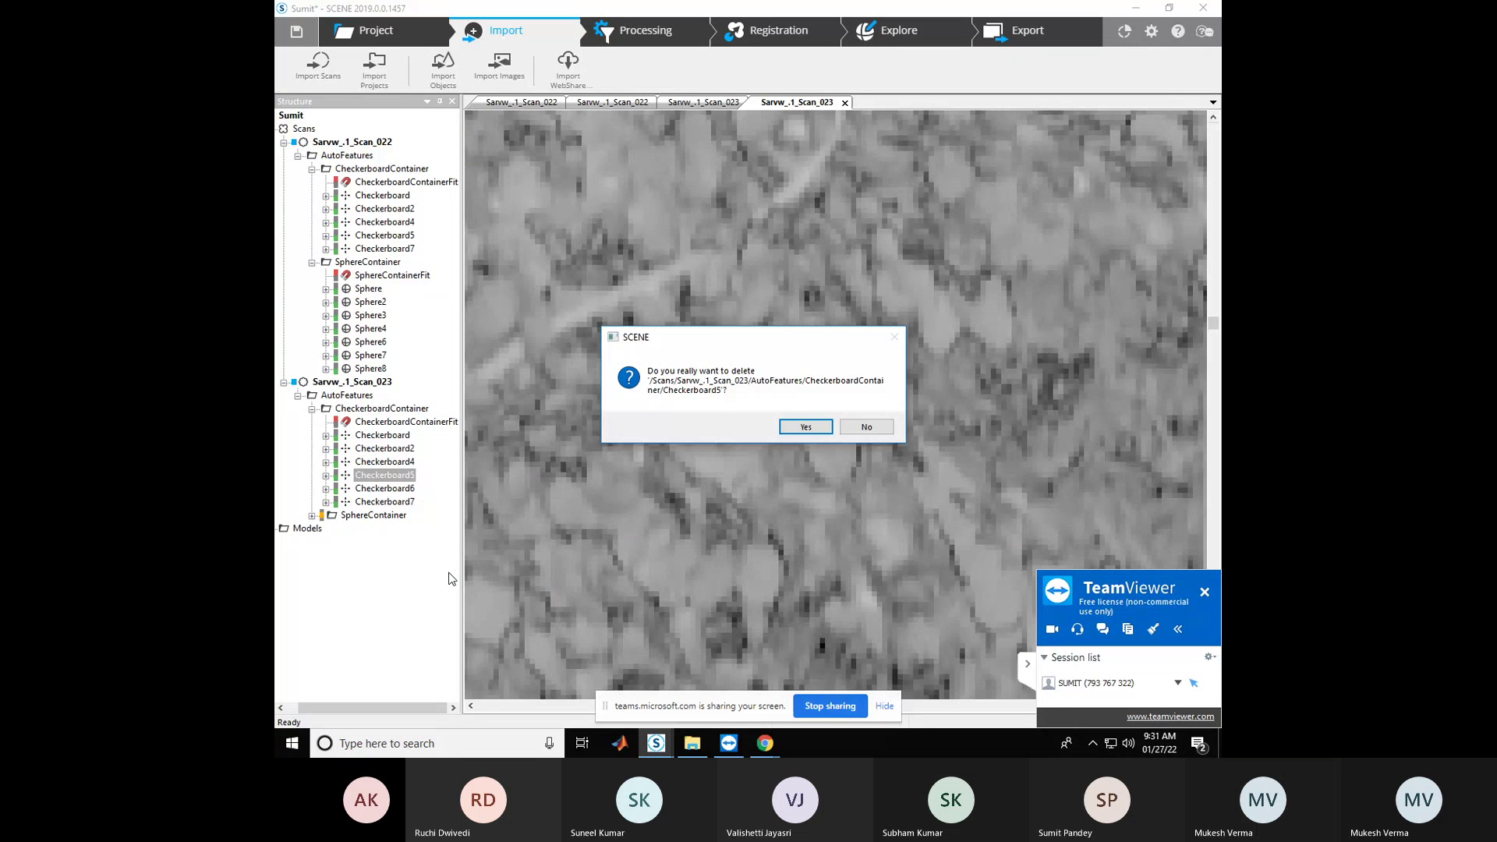
key(Return)
Locate Checkerboard6 and Checkerboard7 of Scan_023 in the scan view to check their detection
click(390, 476)
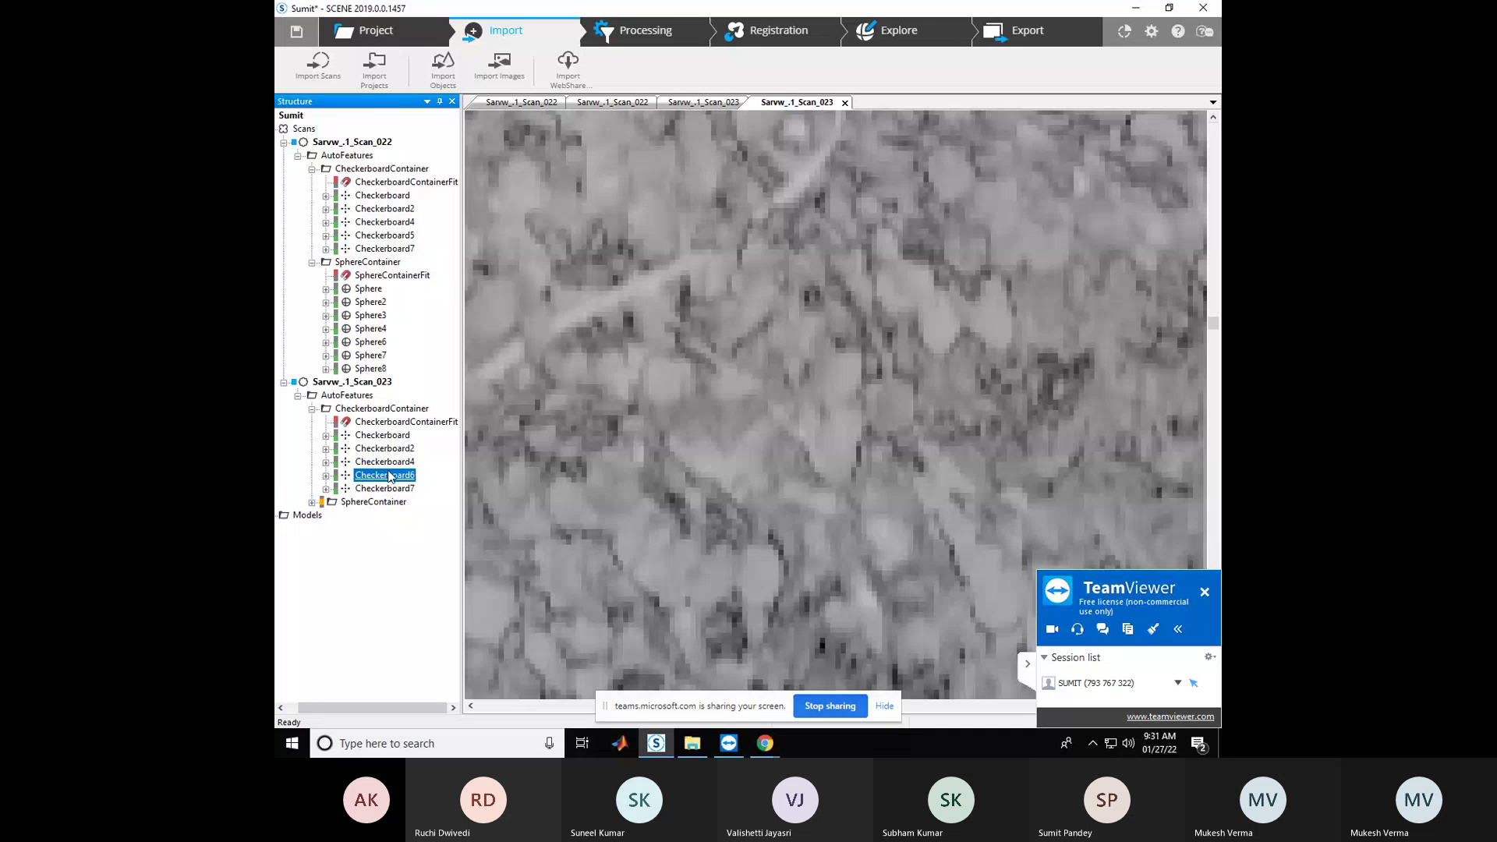
right_click(390, 477)
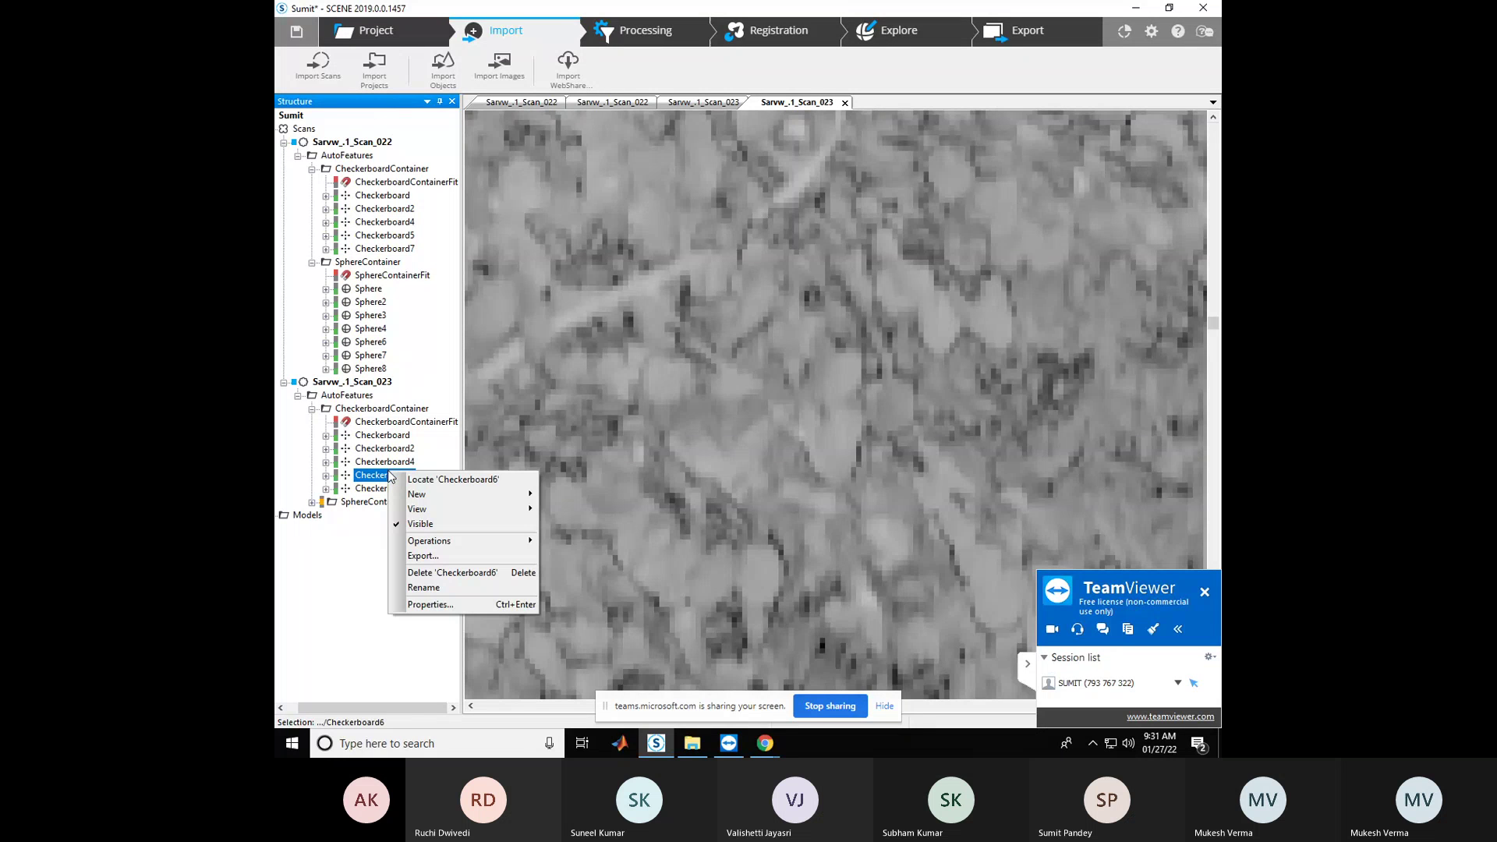
click(401, 487)
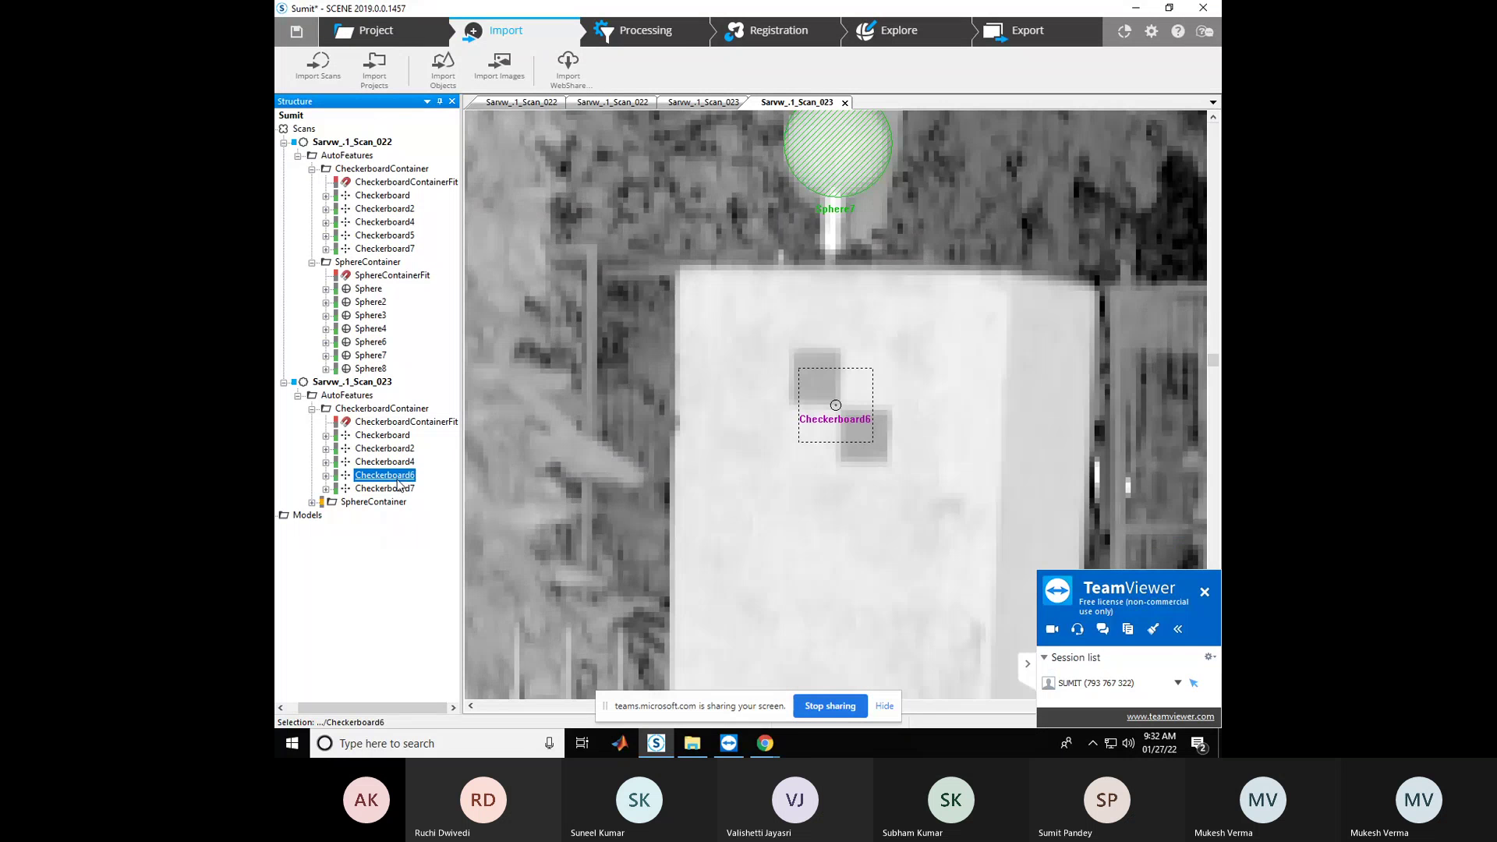
click(388, 488)
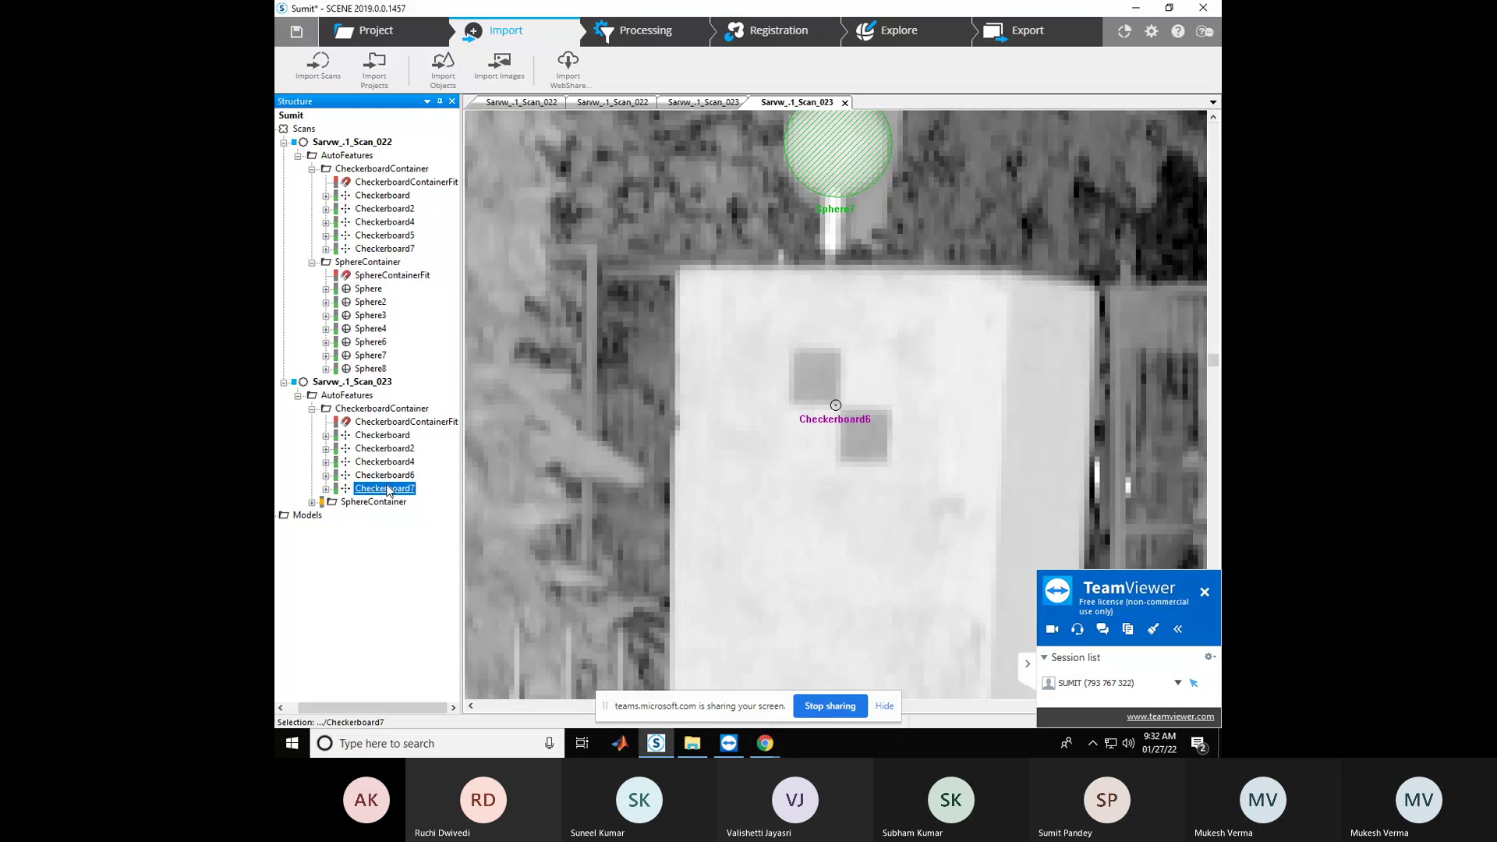
right_click(388, 491)
click(405, 495)
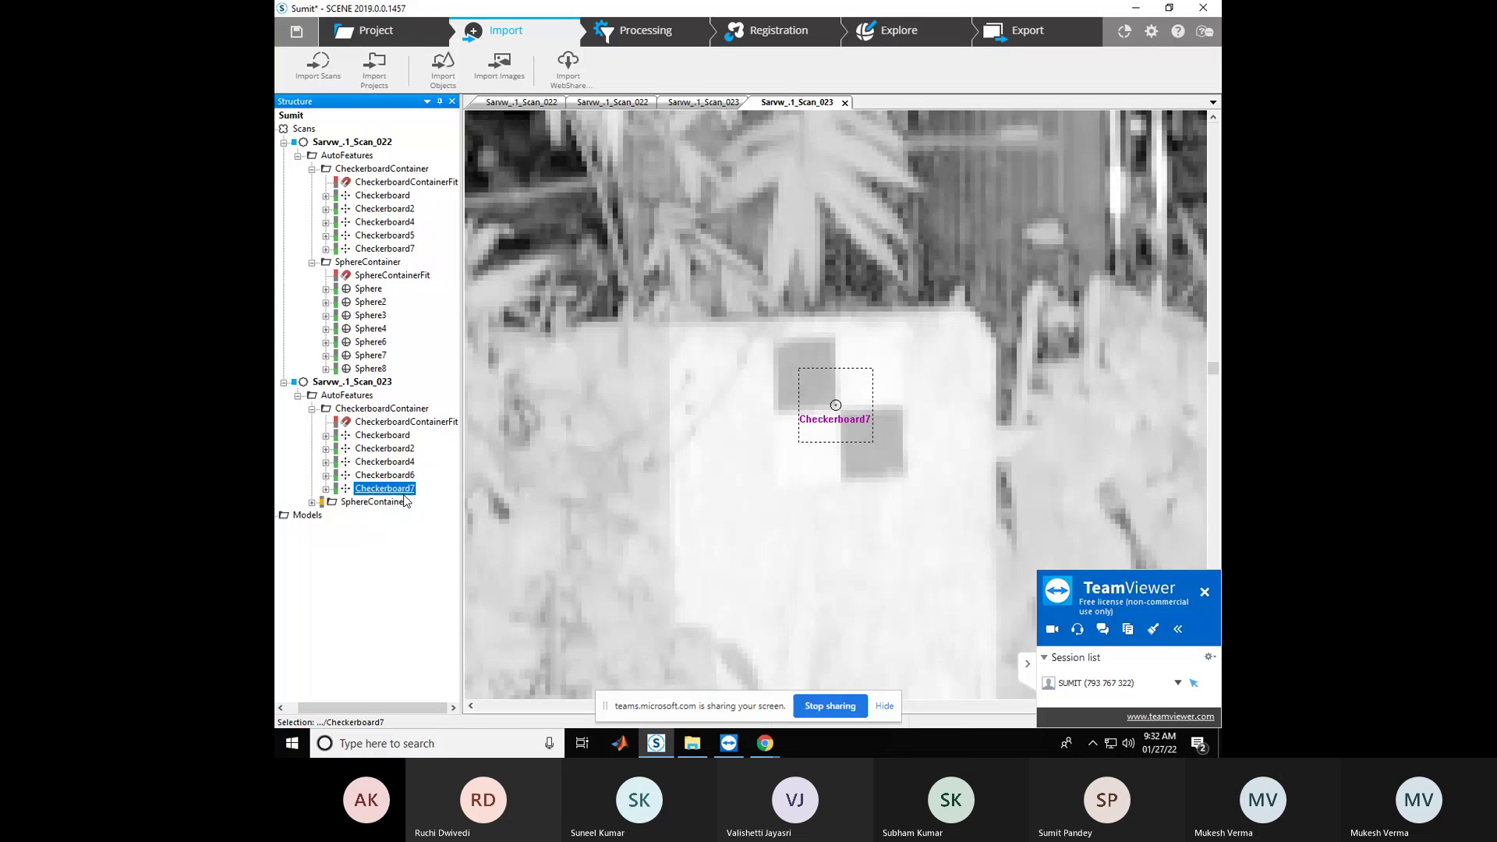
Expand the SphereContainer of Scan_023, locate the target named Sphere in the scan view and delete it
click(312, 502)
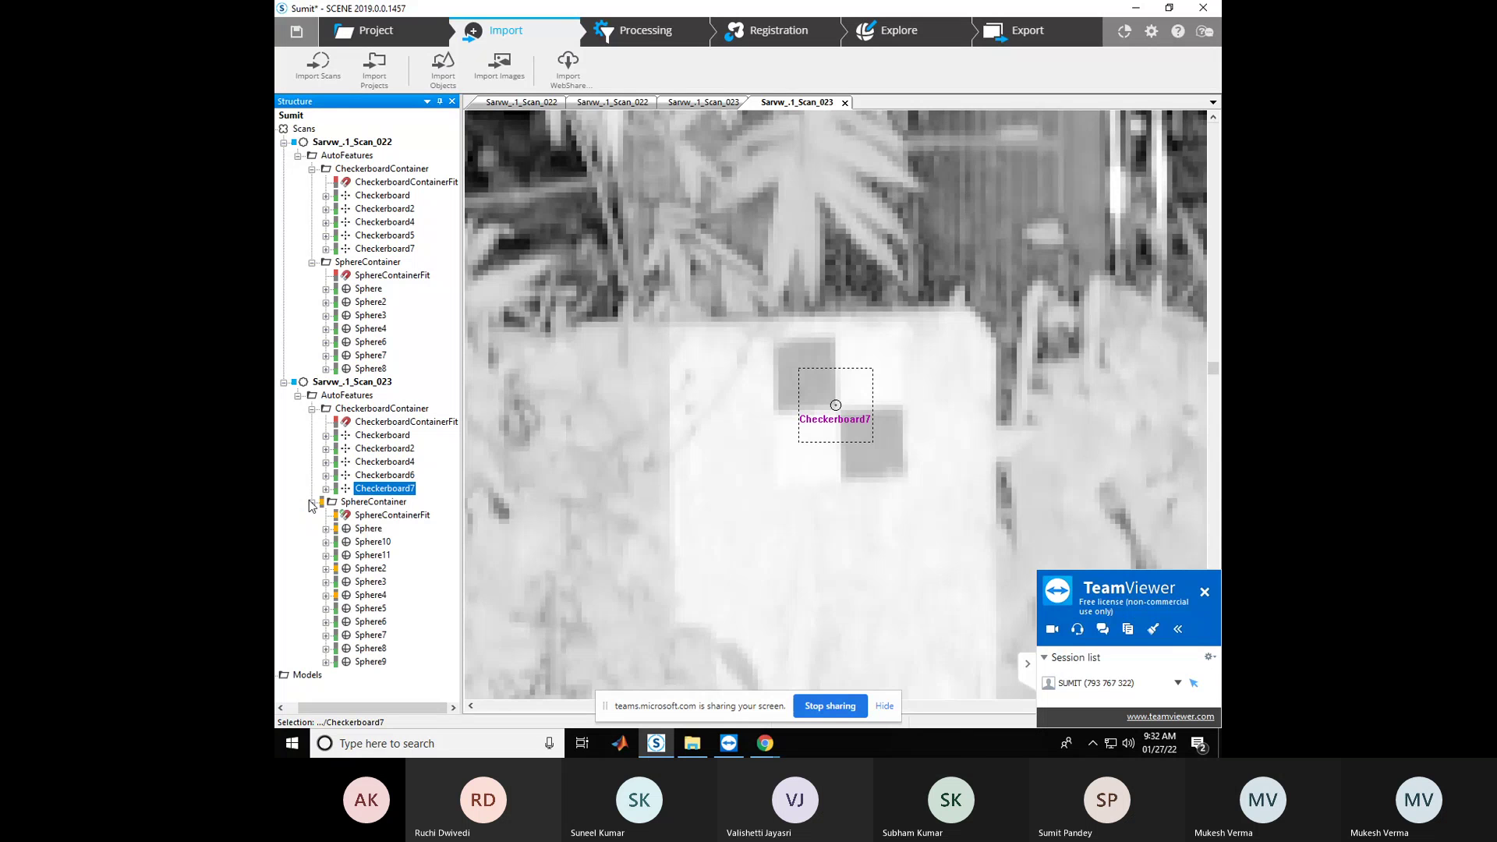
right_click(358, 529)
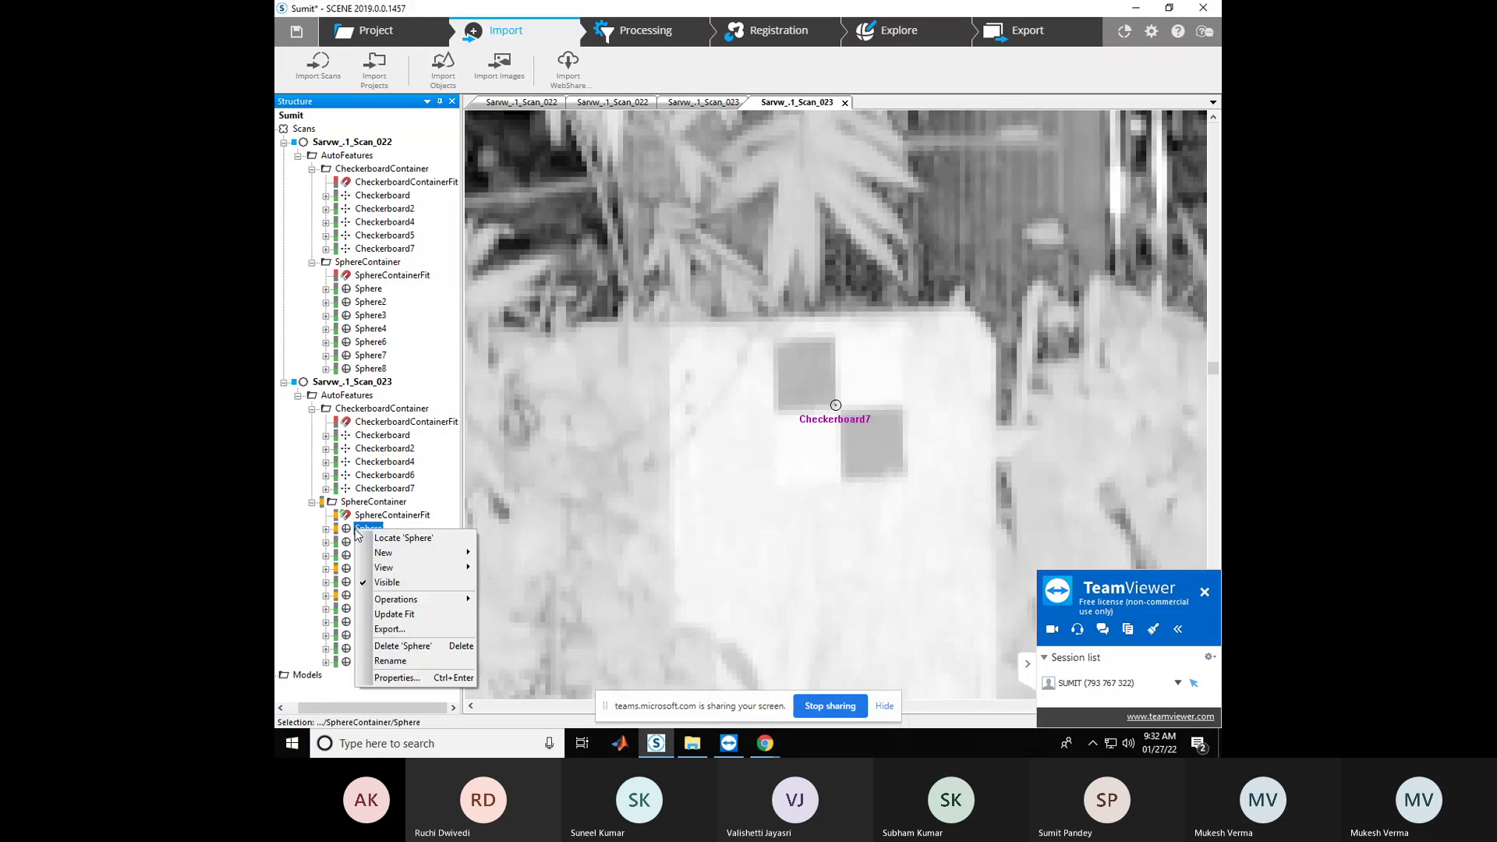
click(380, 540)
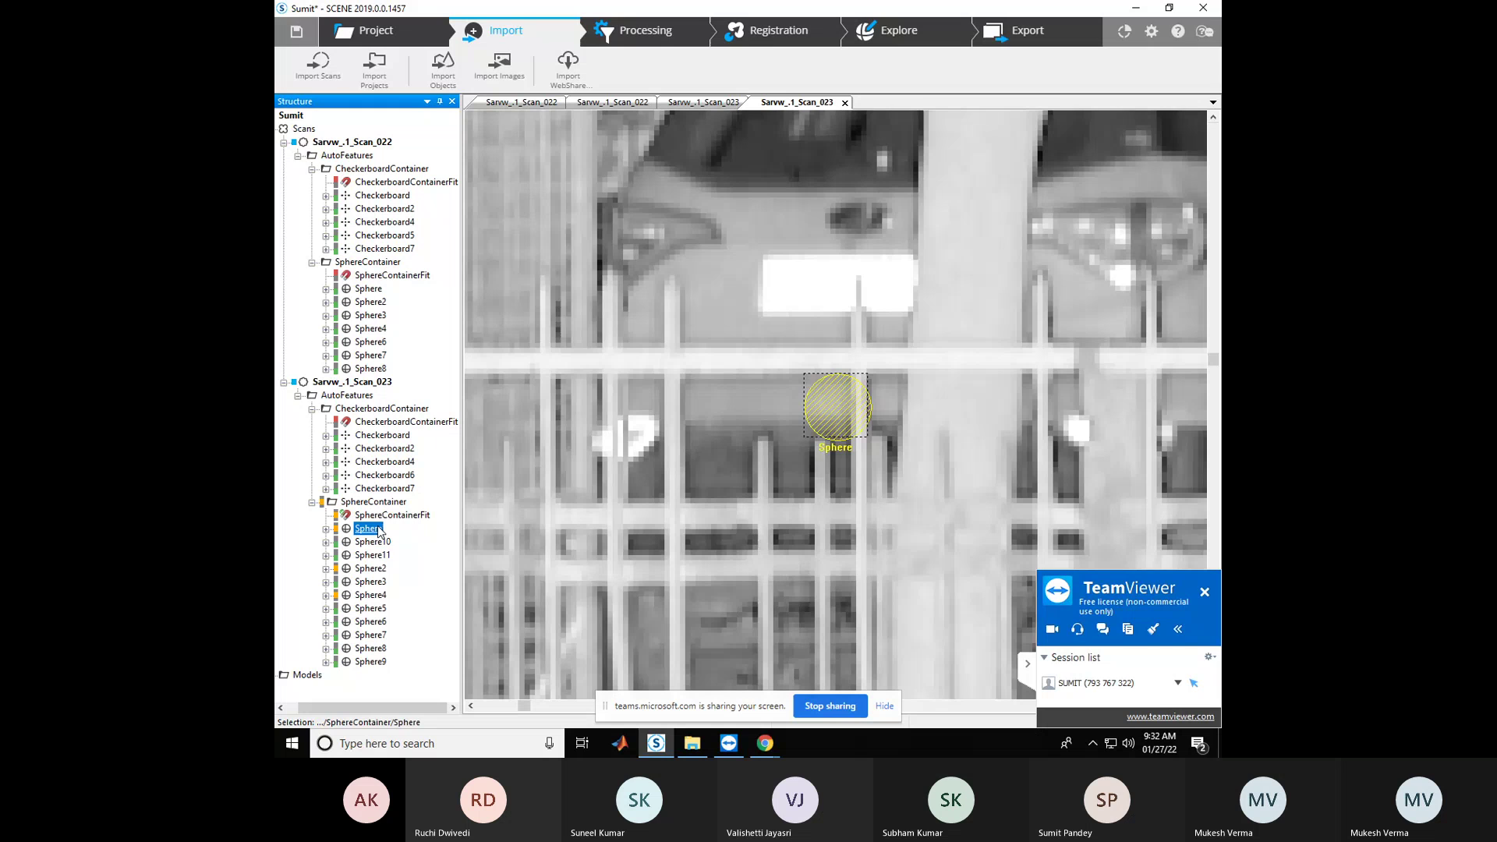
right_click(380, 530)
click(422, 643)
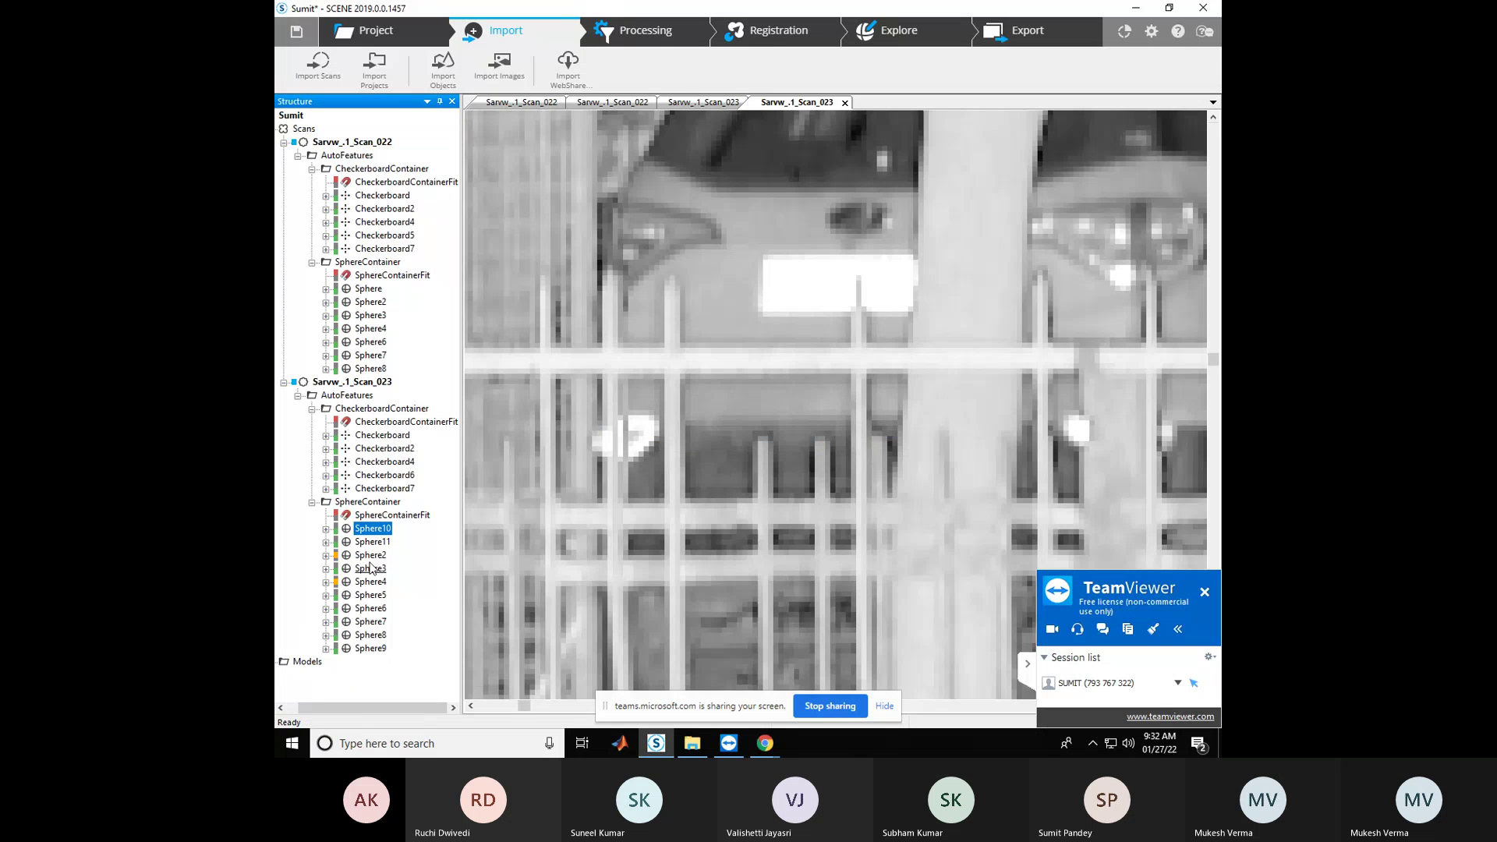
Locate Sphere10 and Sphere11 of Scan_023 in the scan view to check their fit on real spheres
right_click(372, 531)
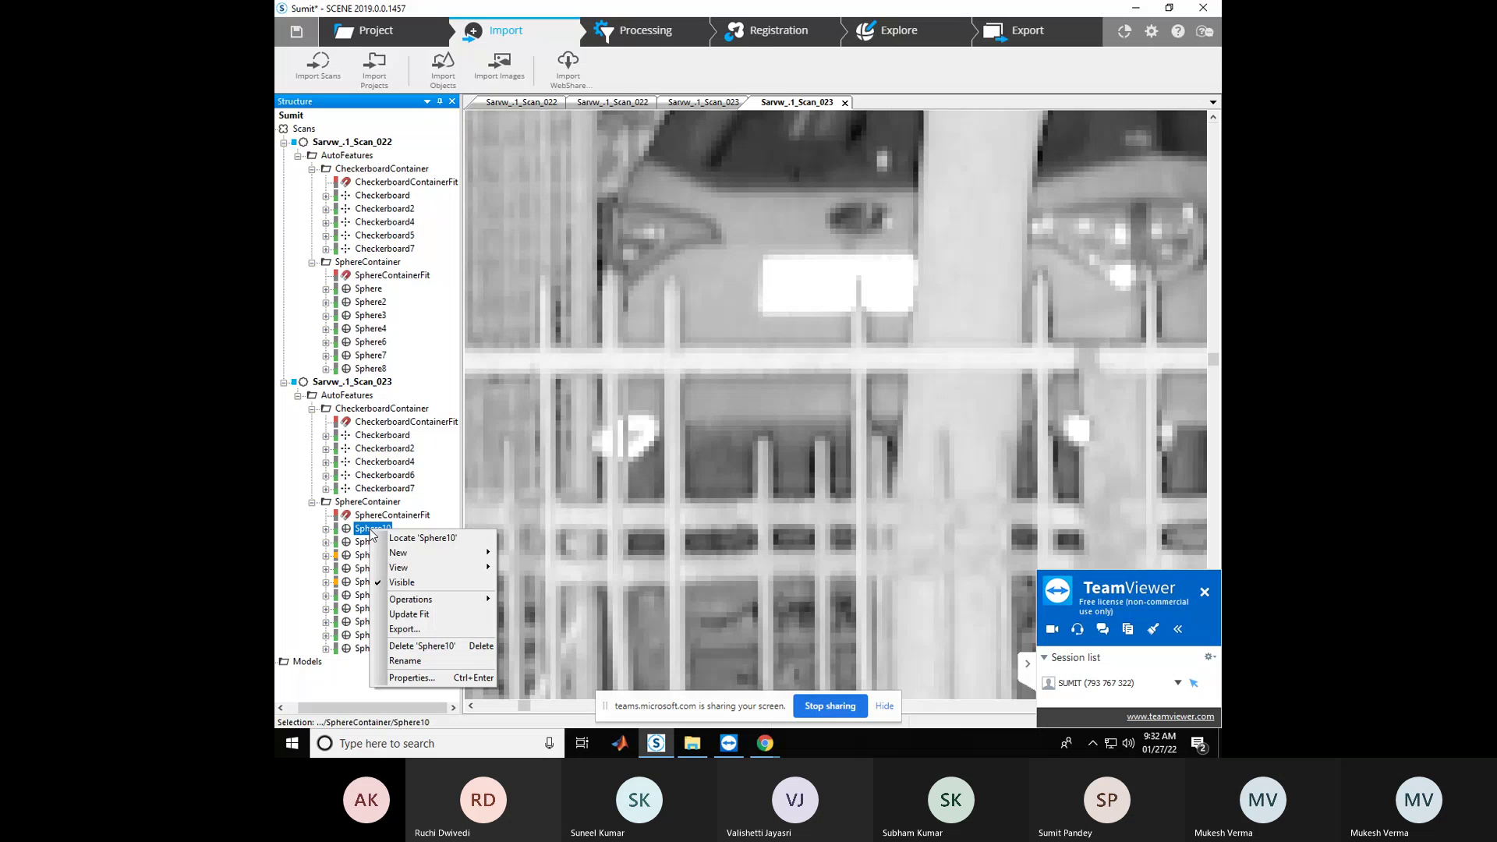
click(392, 540)
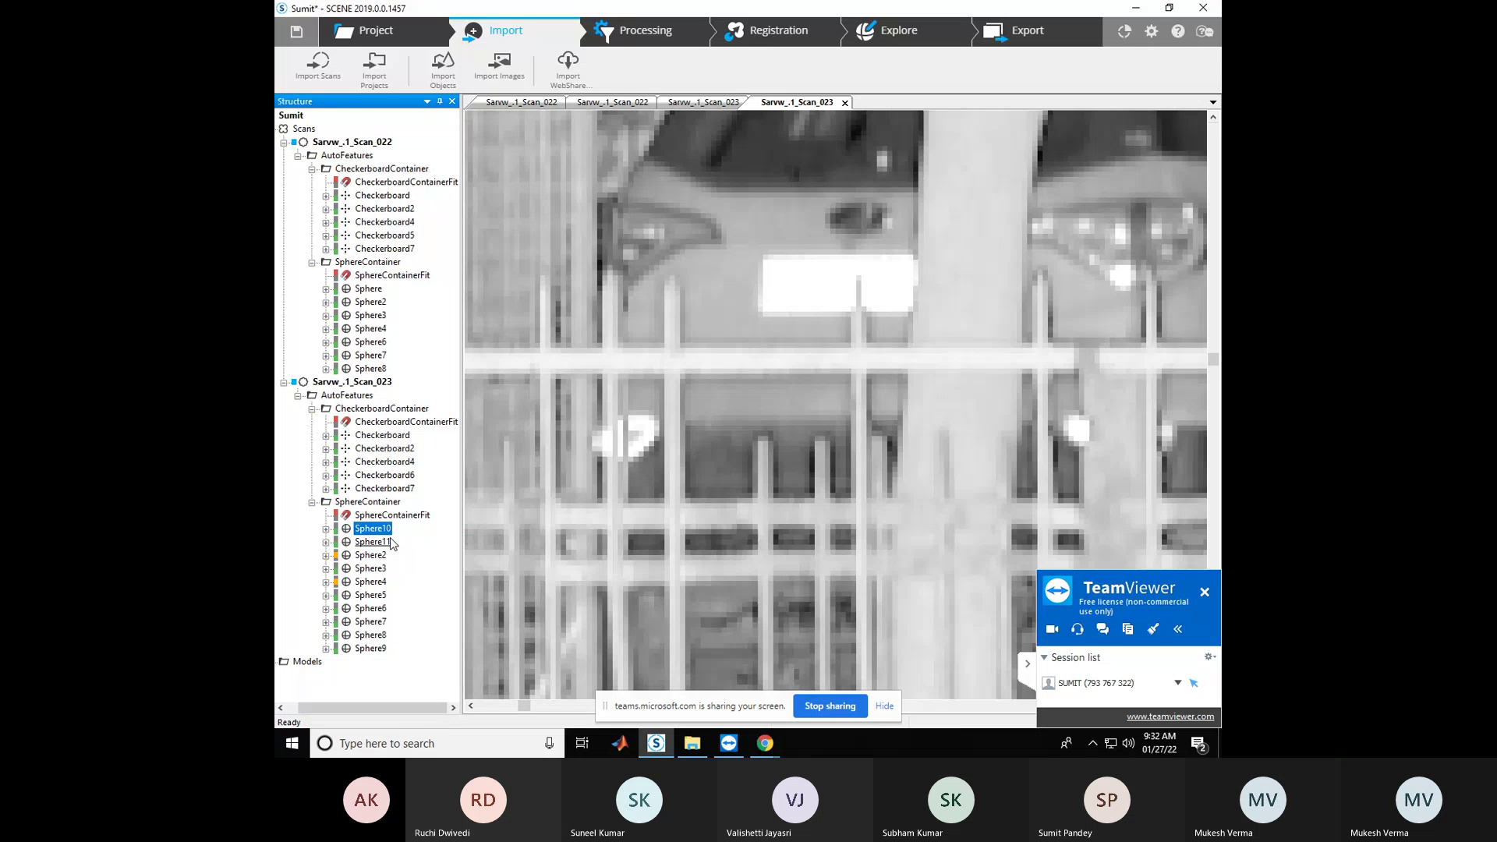
right_click(380, 543)
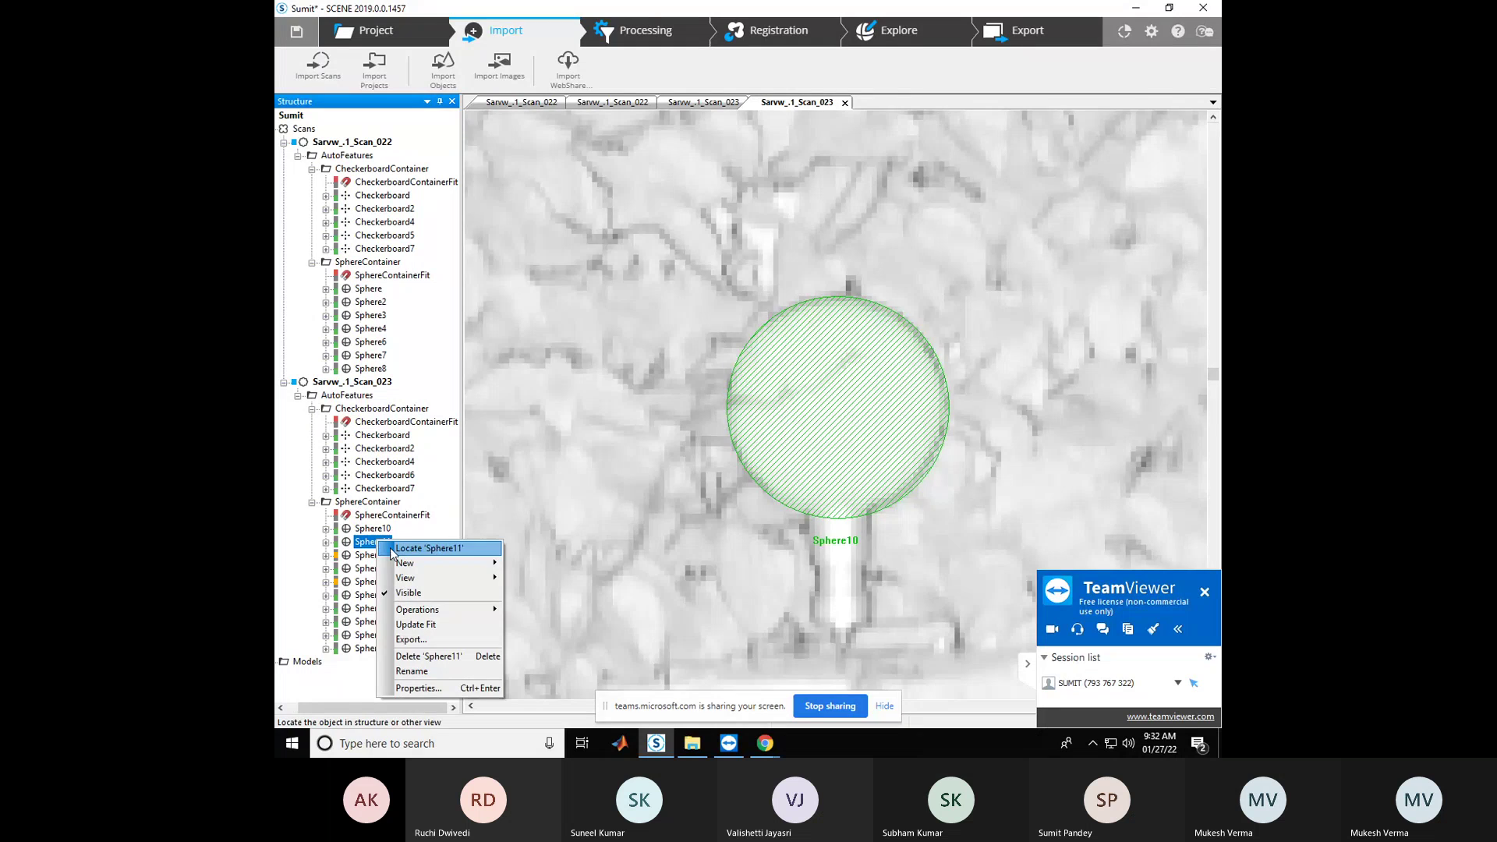
click(394, 550)
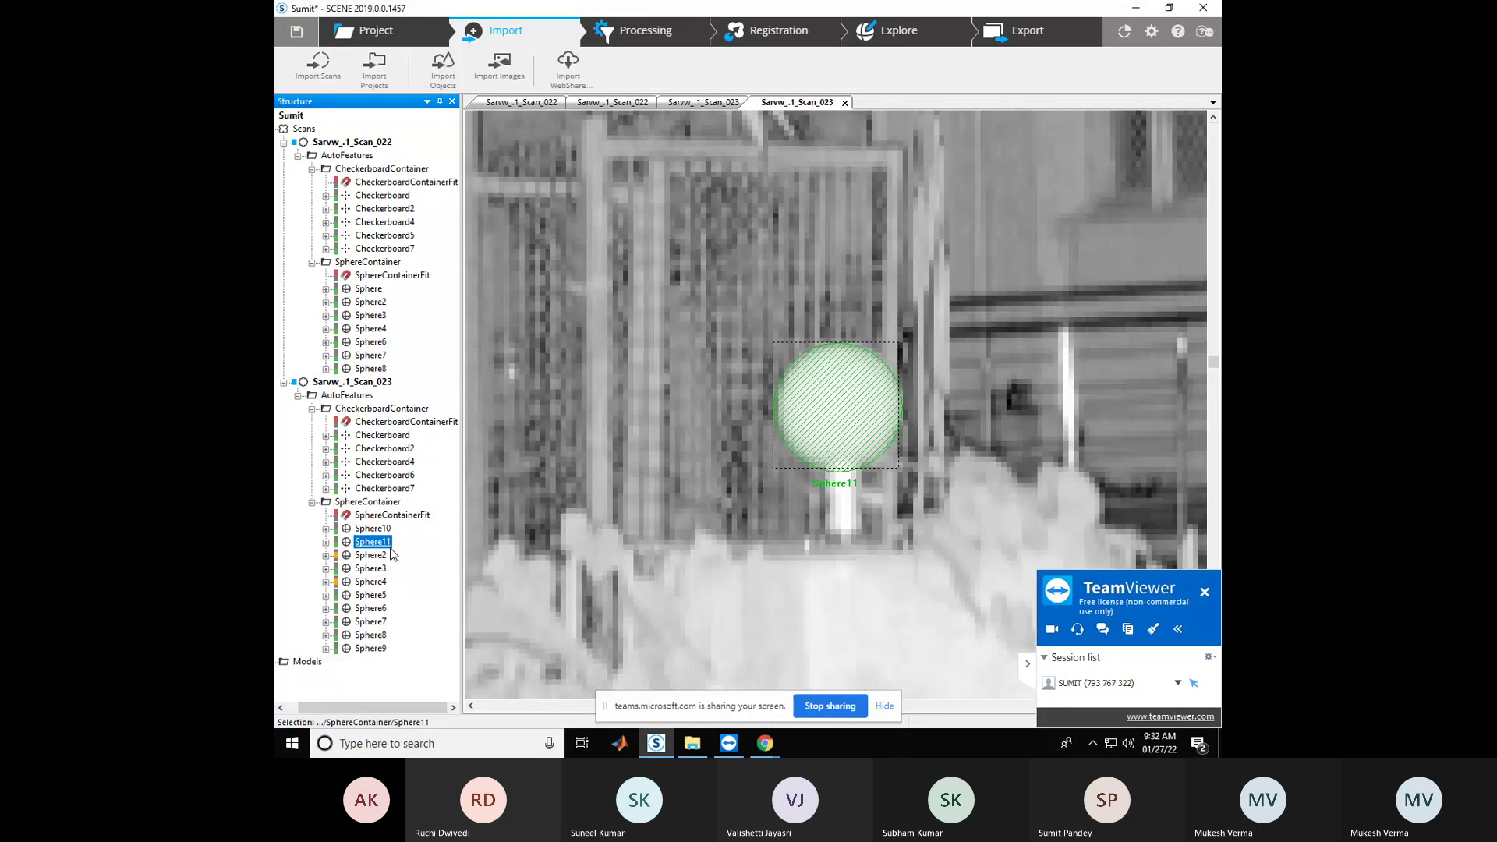
Locate Sphere2 in the scan view and delete it from the SphereContainer of Scan_023
right_click(371, 557)
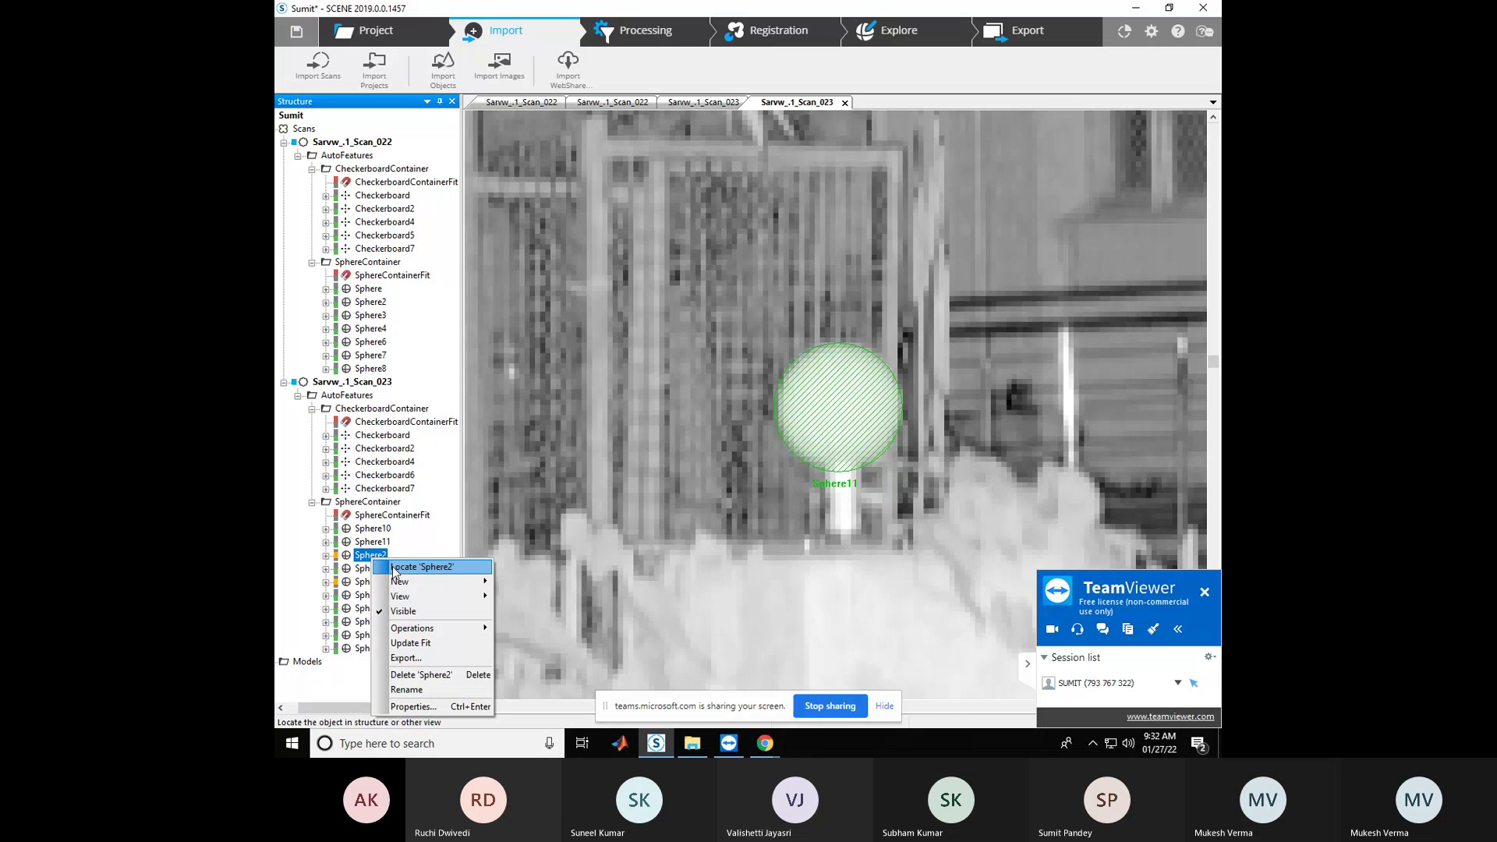
click(421, 567)
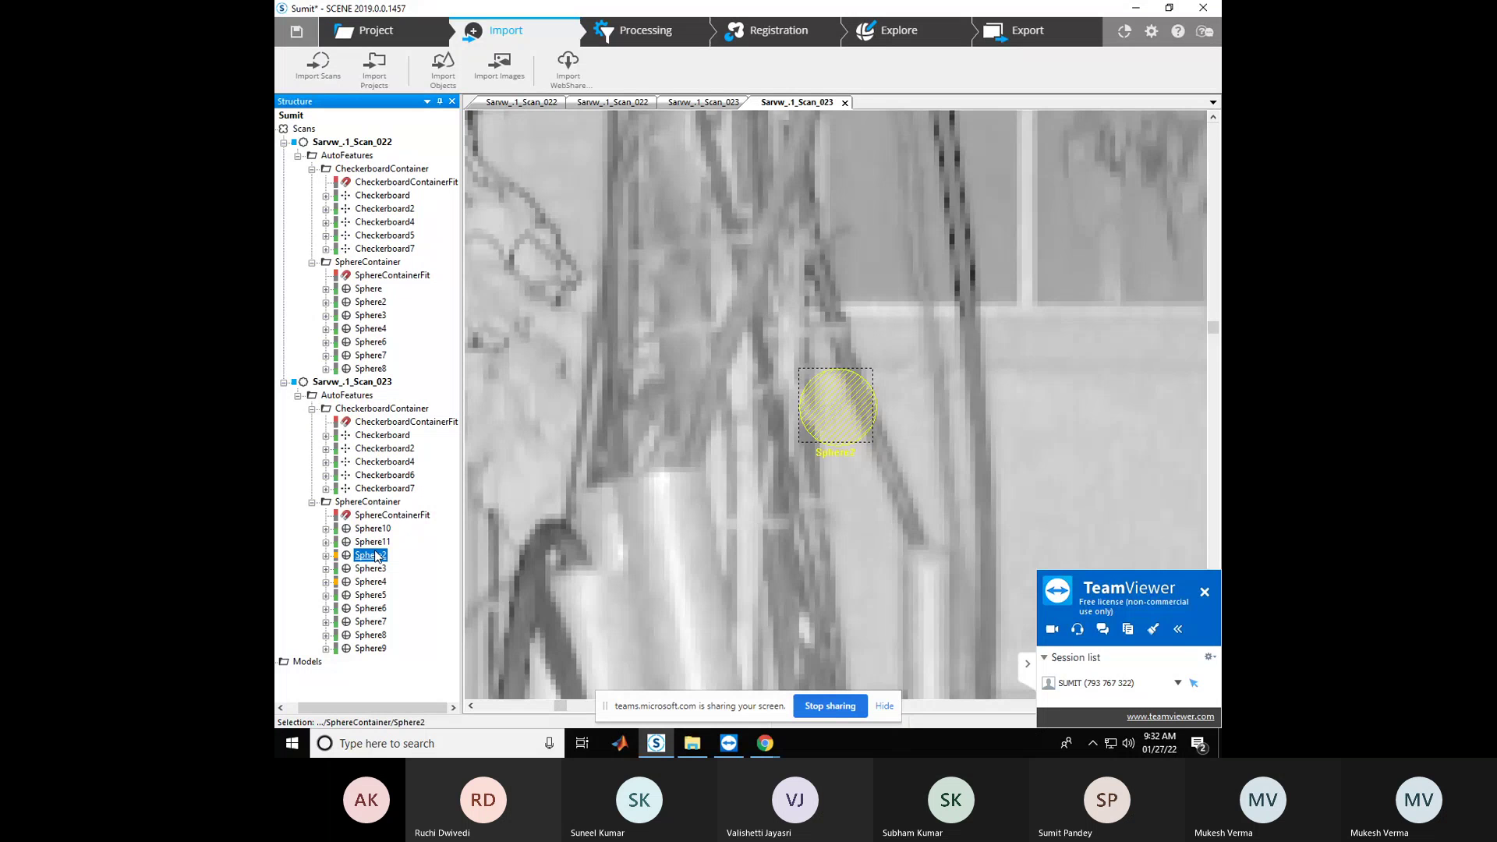
right_click(377, 555)
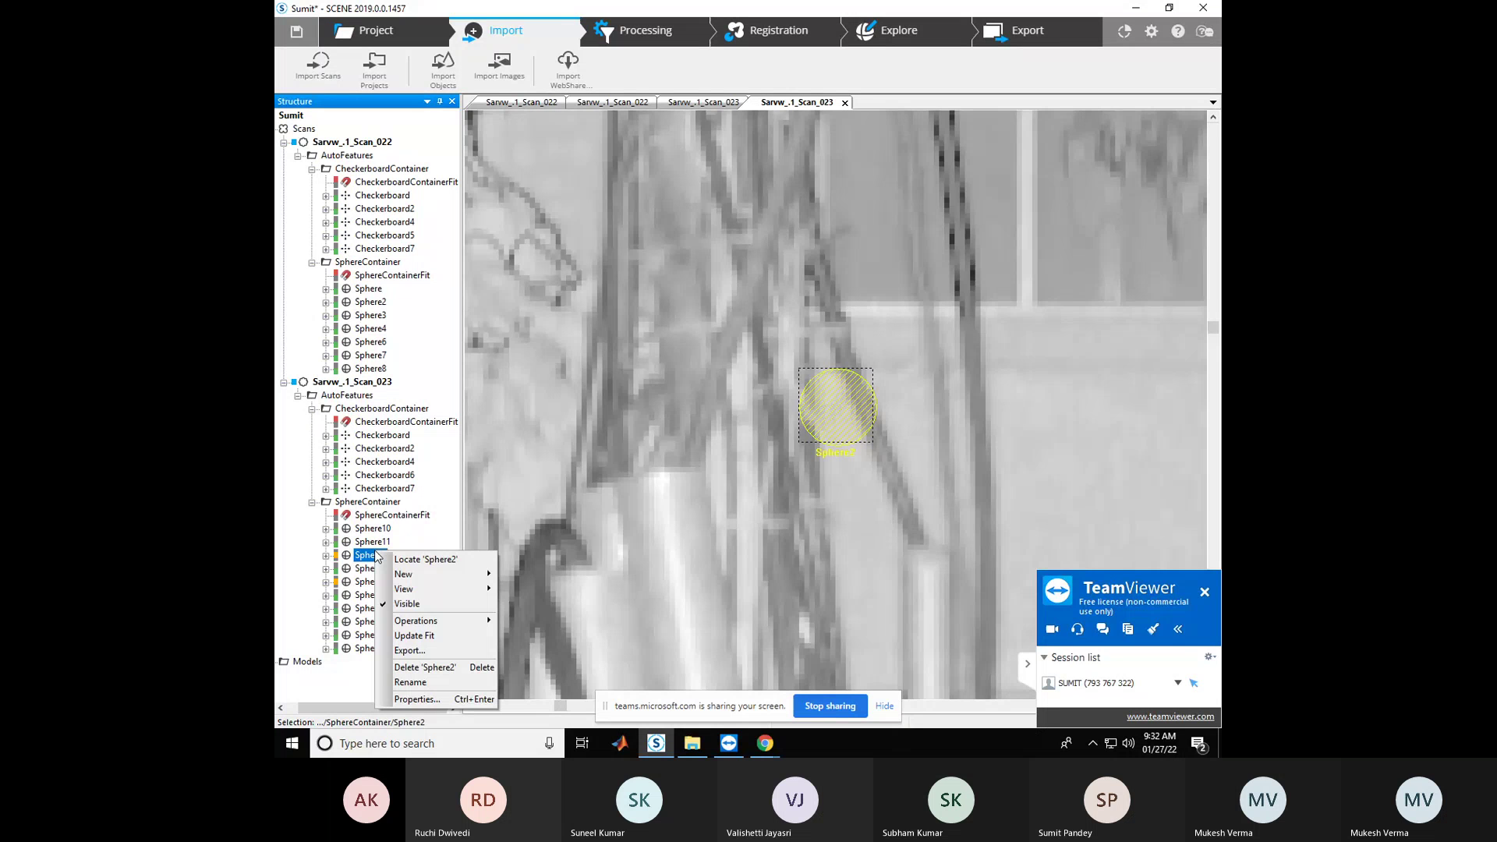
click(425, 668)
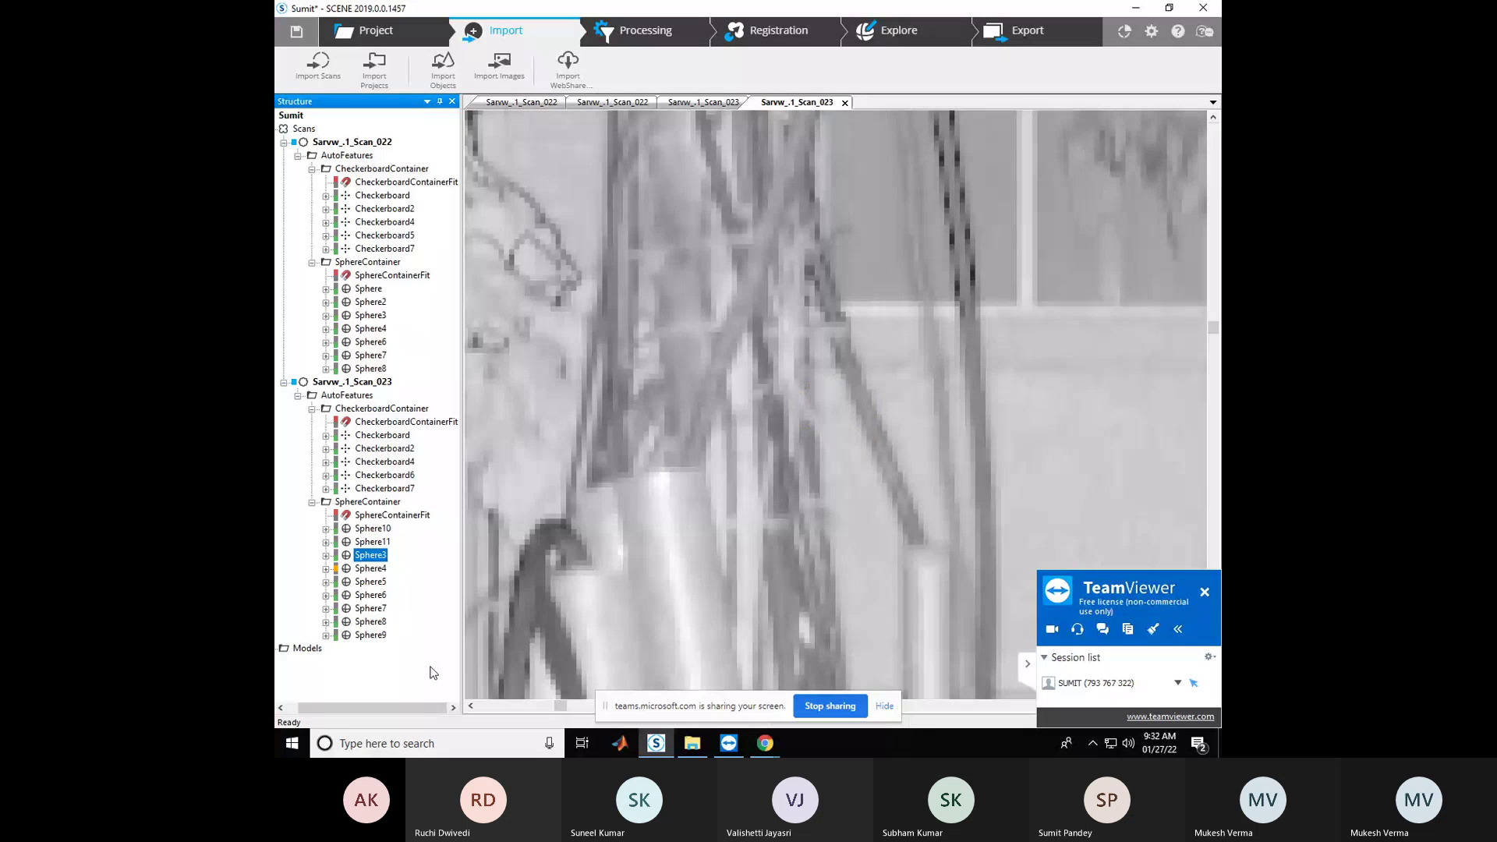
Locate Sphere3 of Scan_023 in the scan view to check its detection
right_click(381, 555)
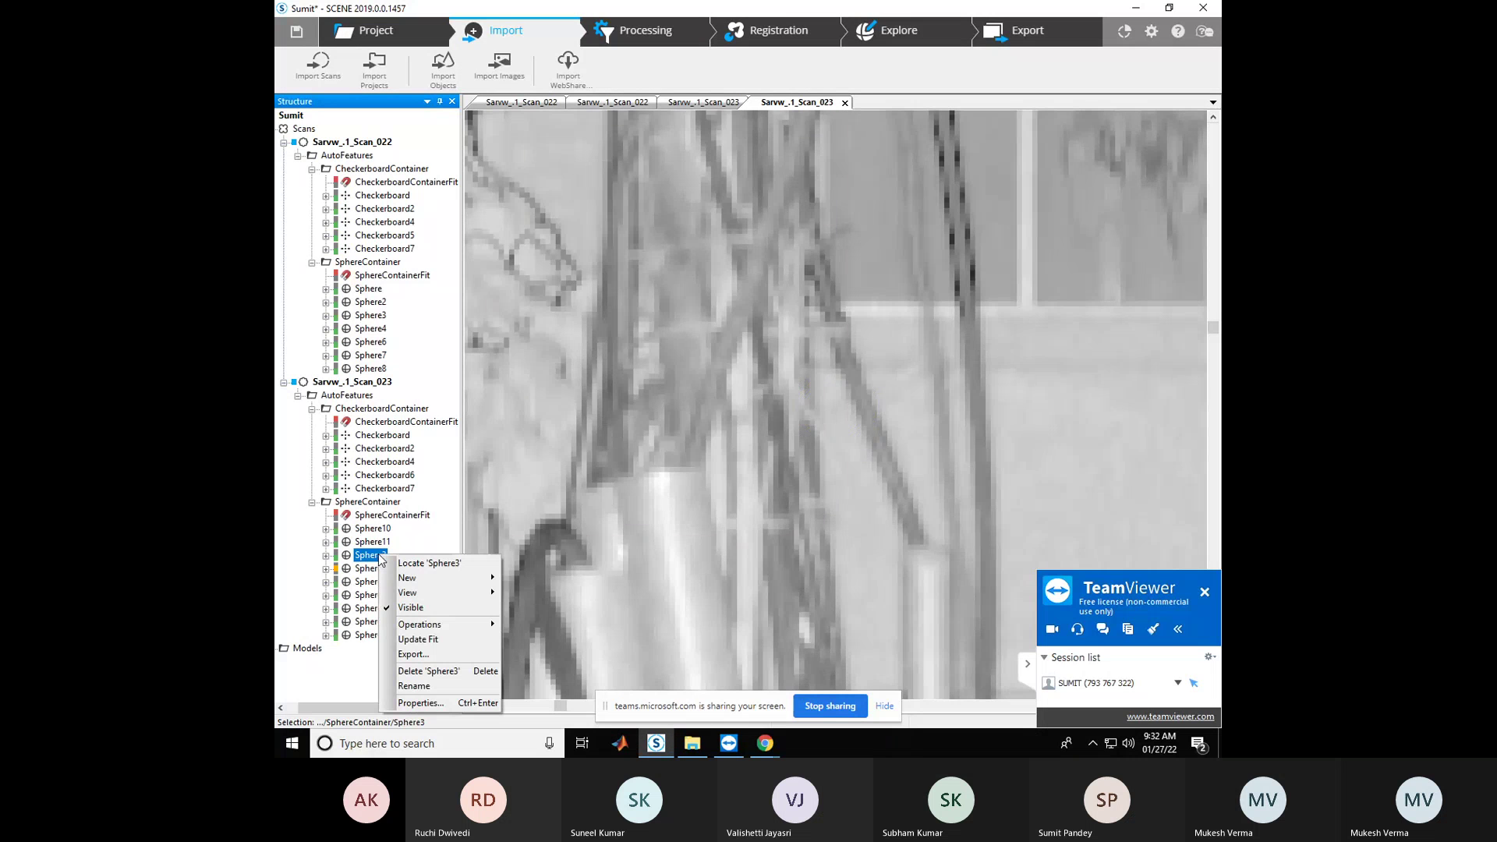
click(429, 563)
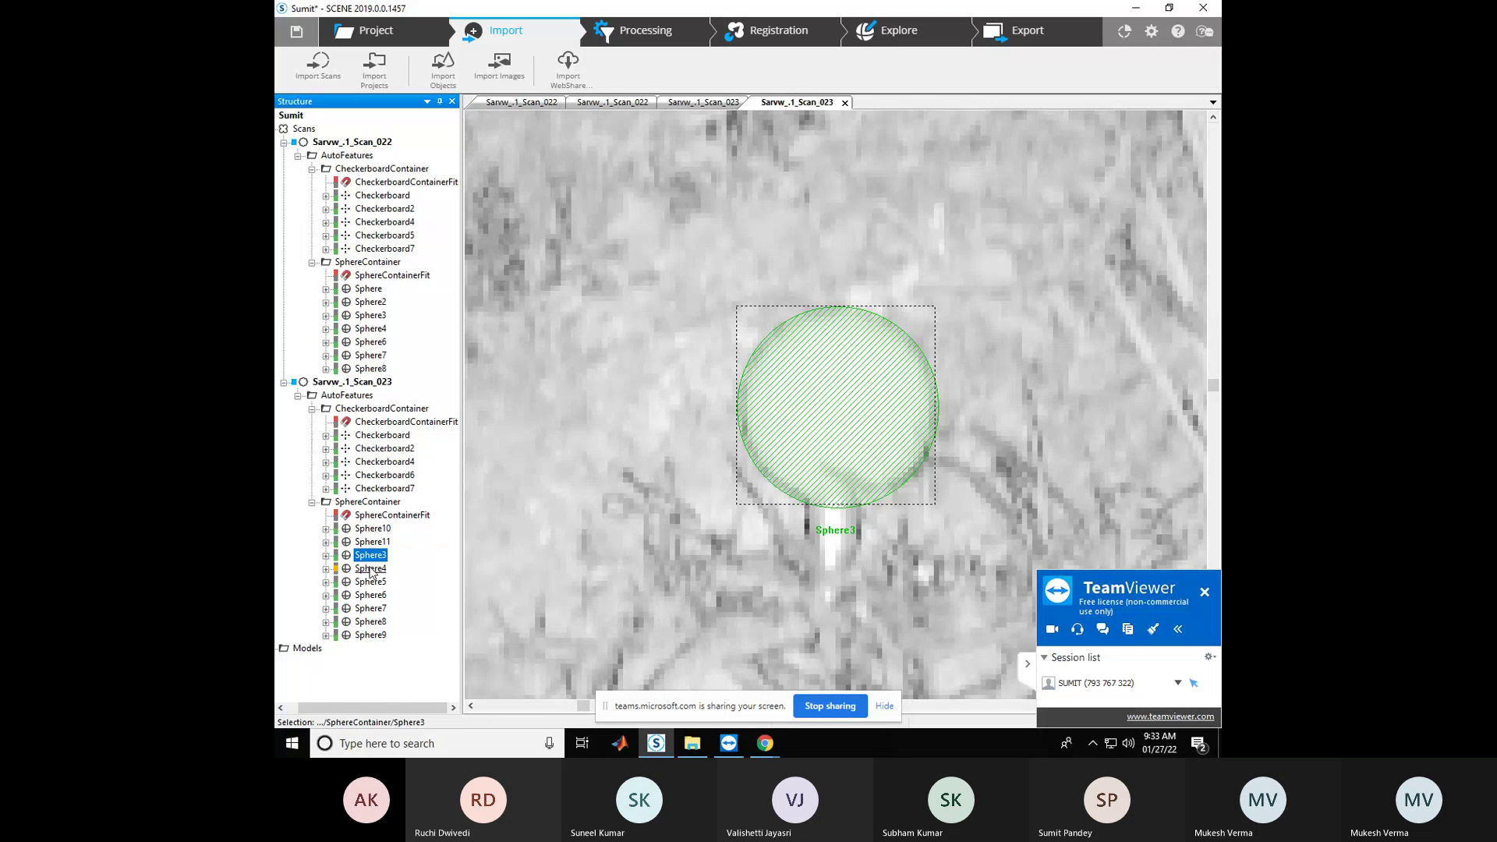
Locate Sphere4 in the scan view and delete it from the SphereContainer of Scan_023
right_click(371, 569)
click(384, 576)
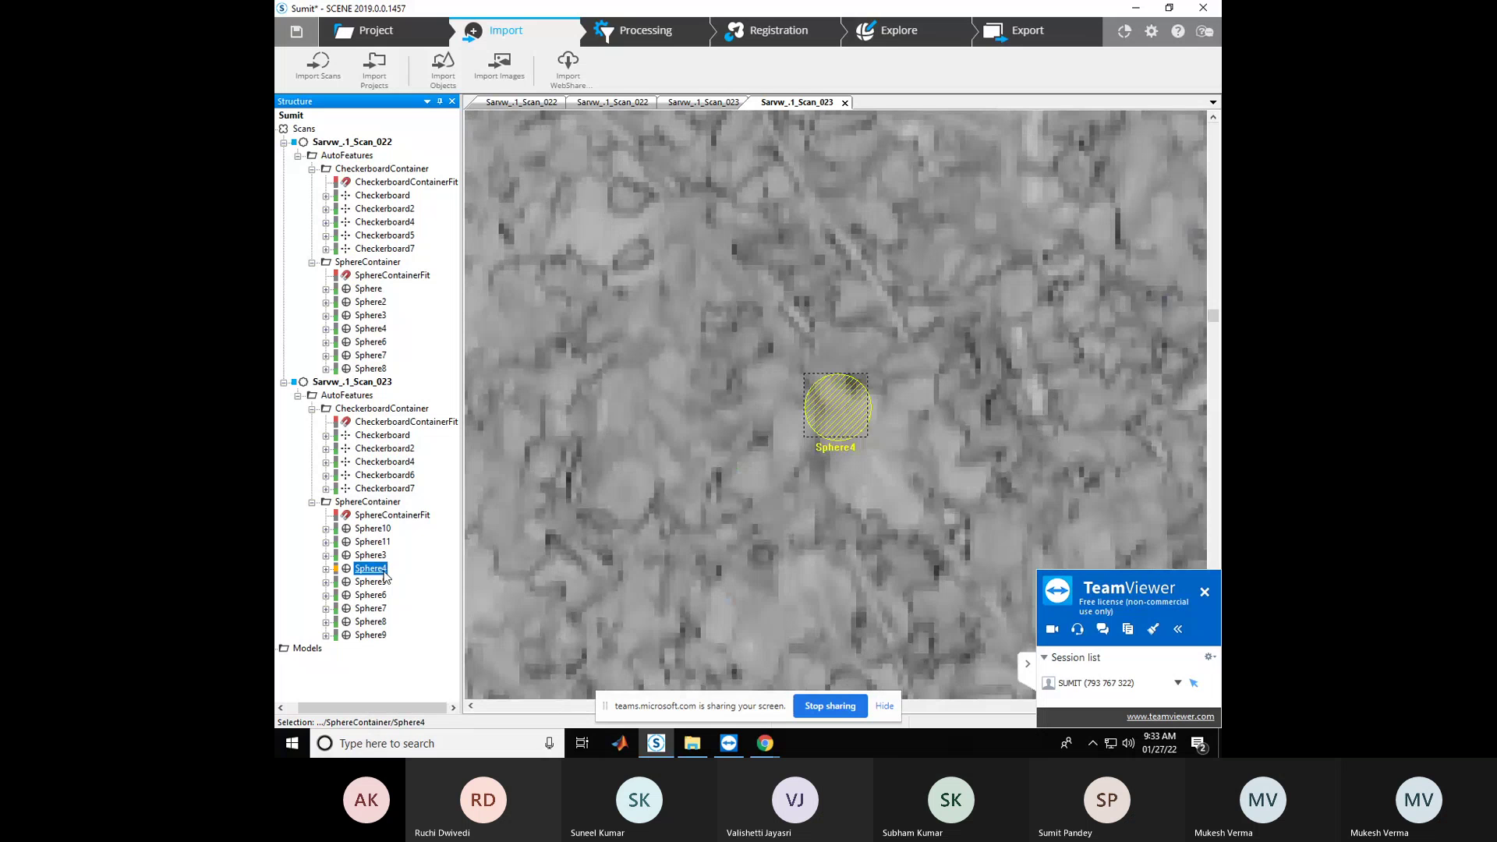
right_click(384, 576)
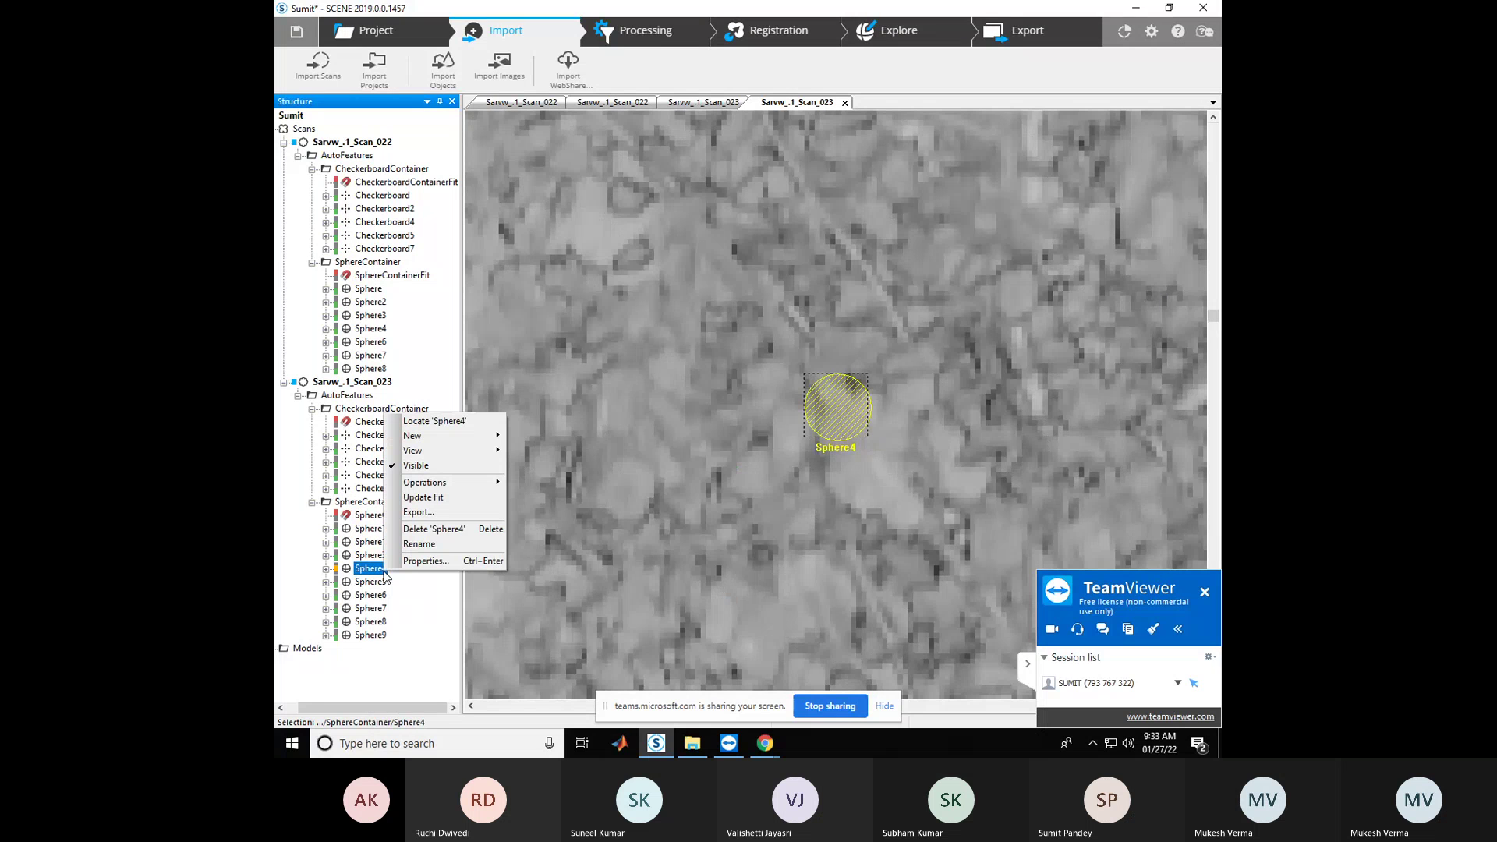
click(439, 529)
key(Return)
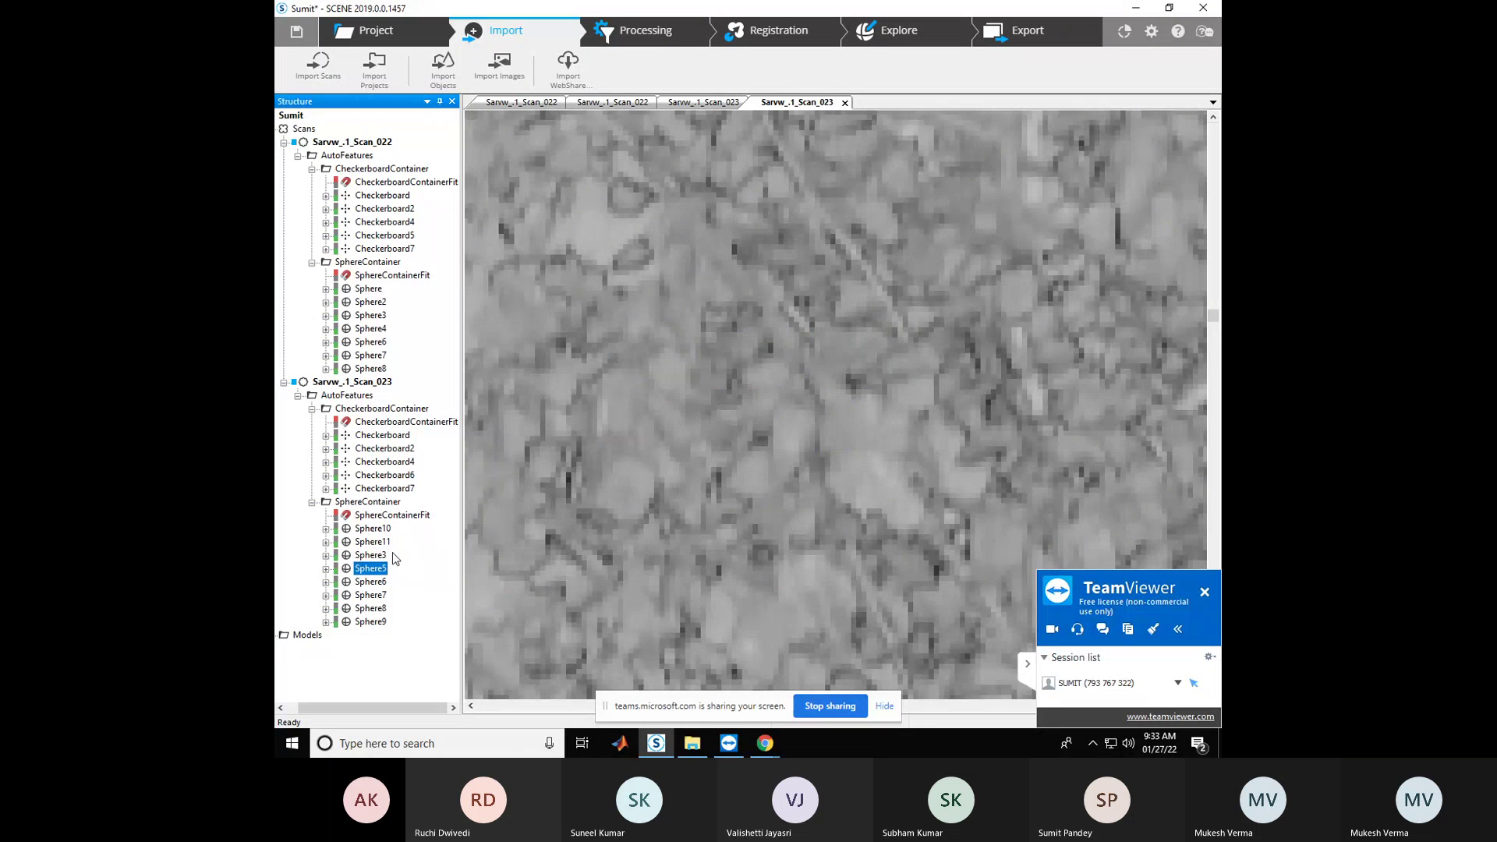
Locate Sphere5, Sphere6 and Sphere7 of Scan_023 one after another in the scan view to check their fit
right_click(366, 572)
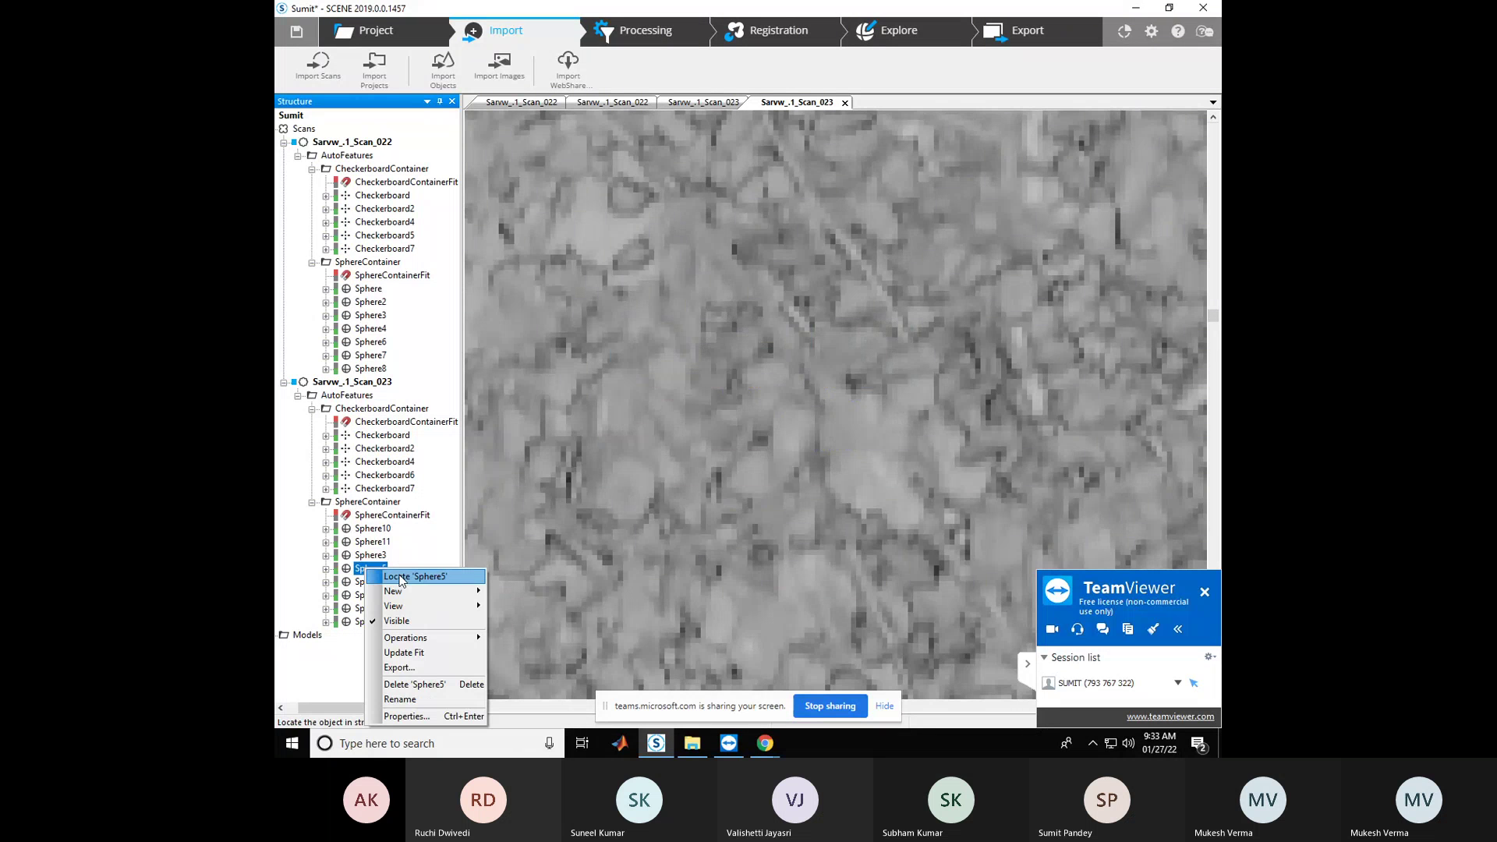
click(401, 578)
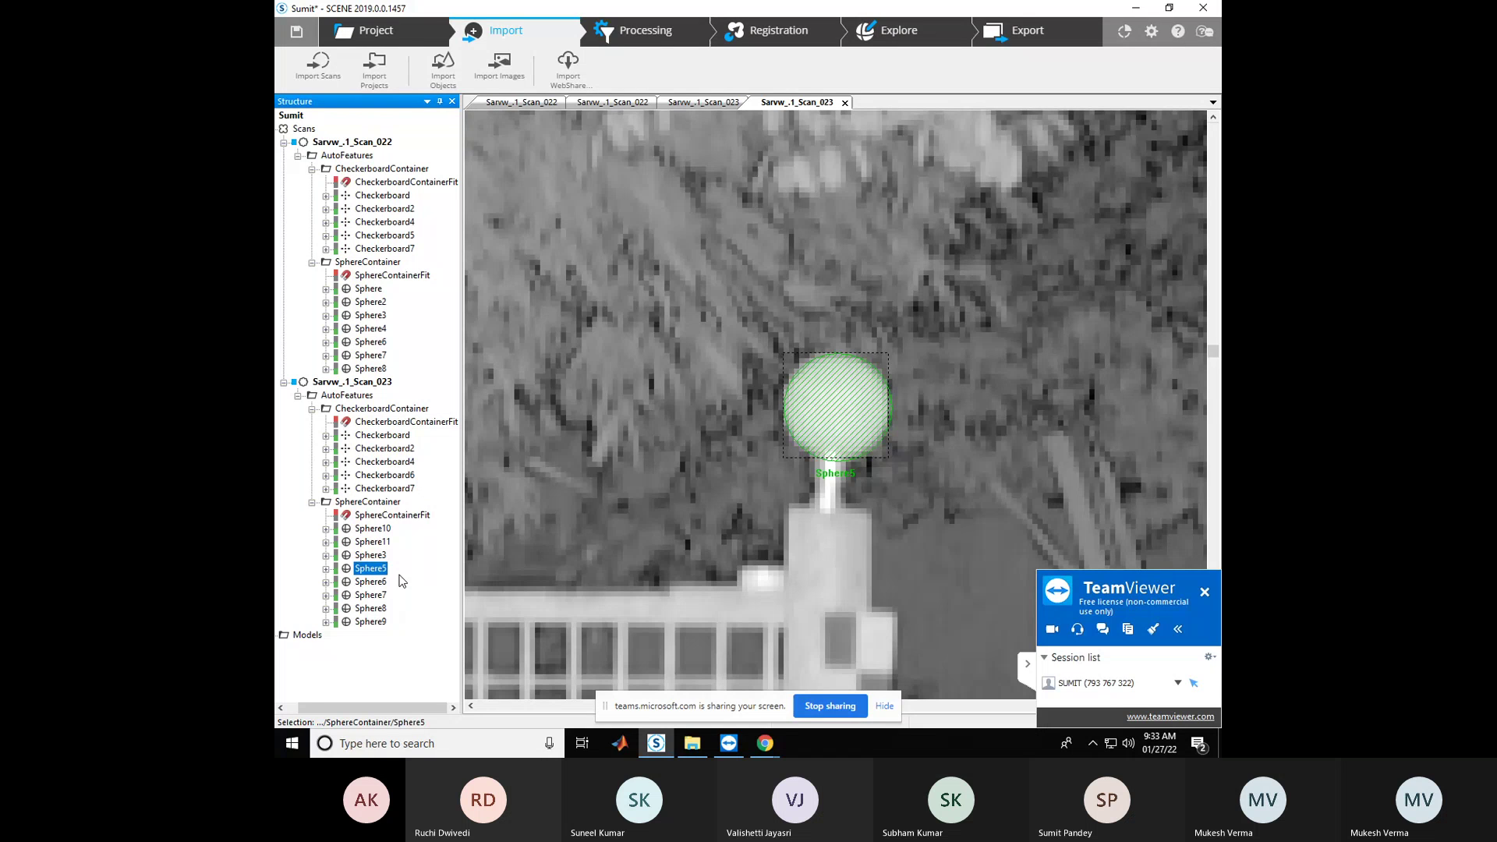
right_click(371, 583)
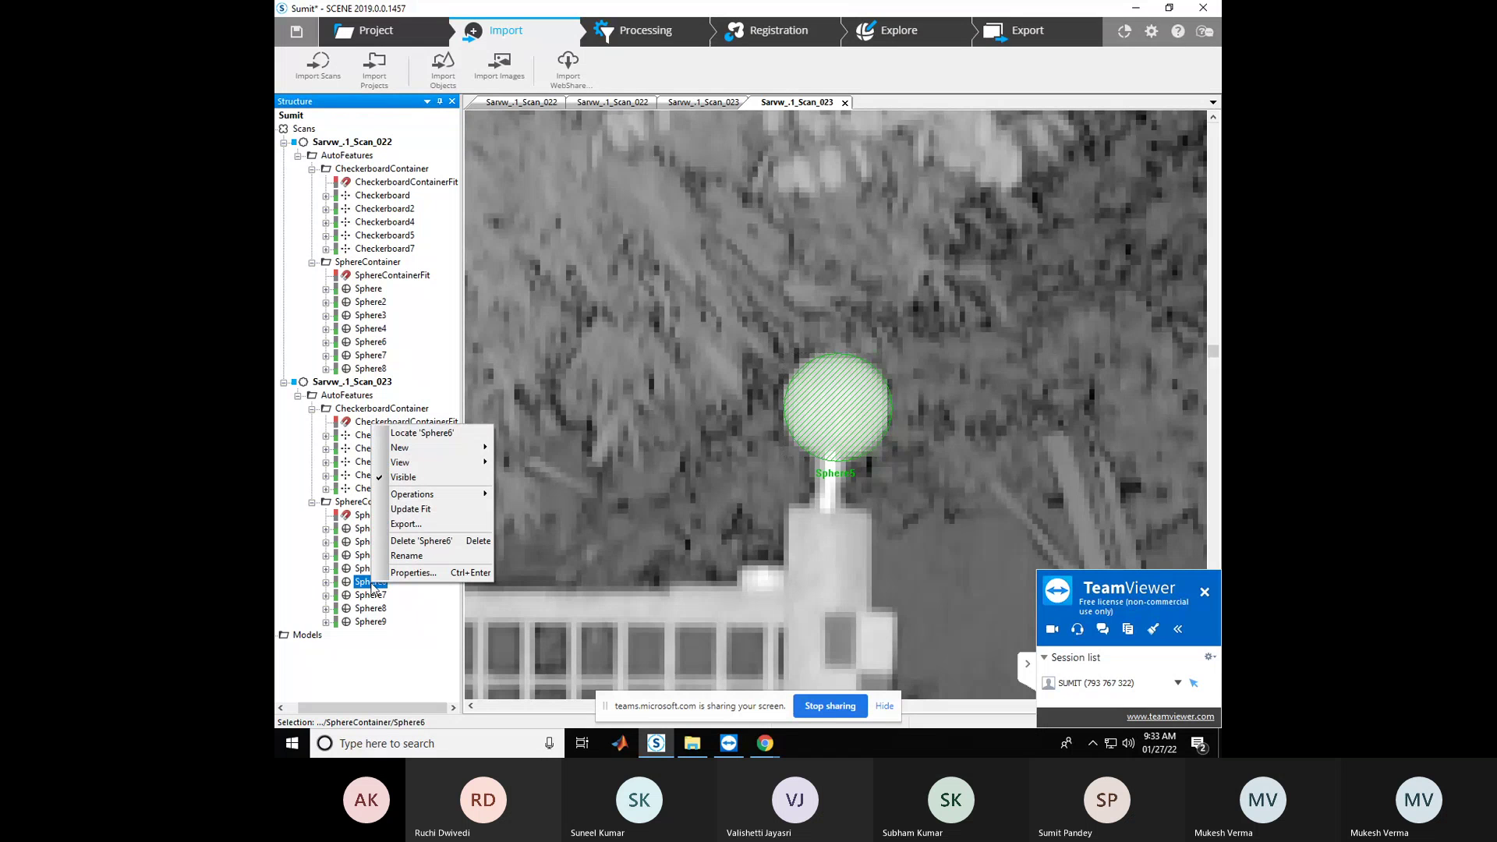
click(424, 434)
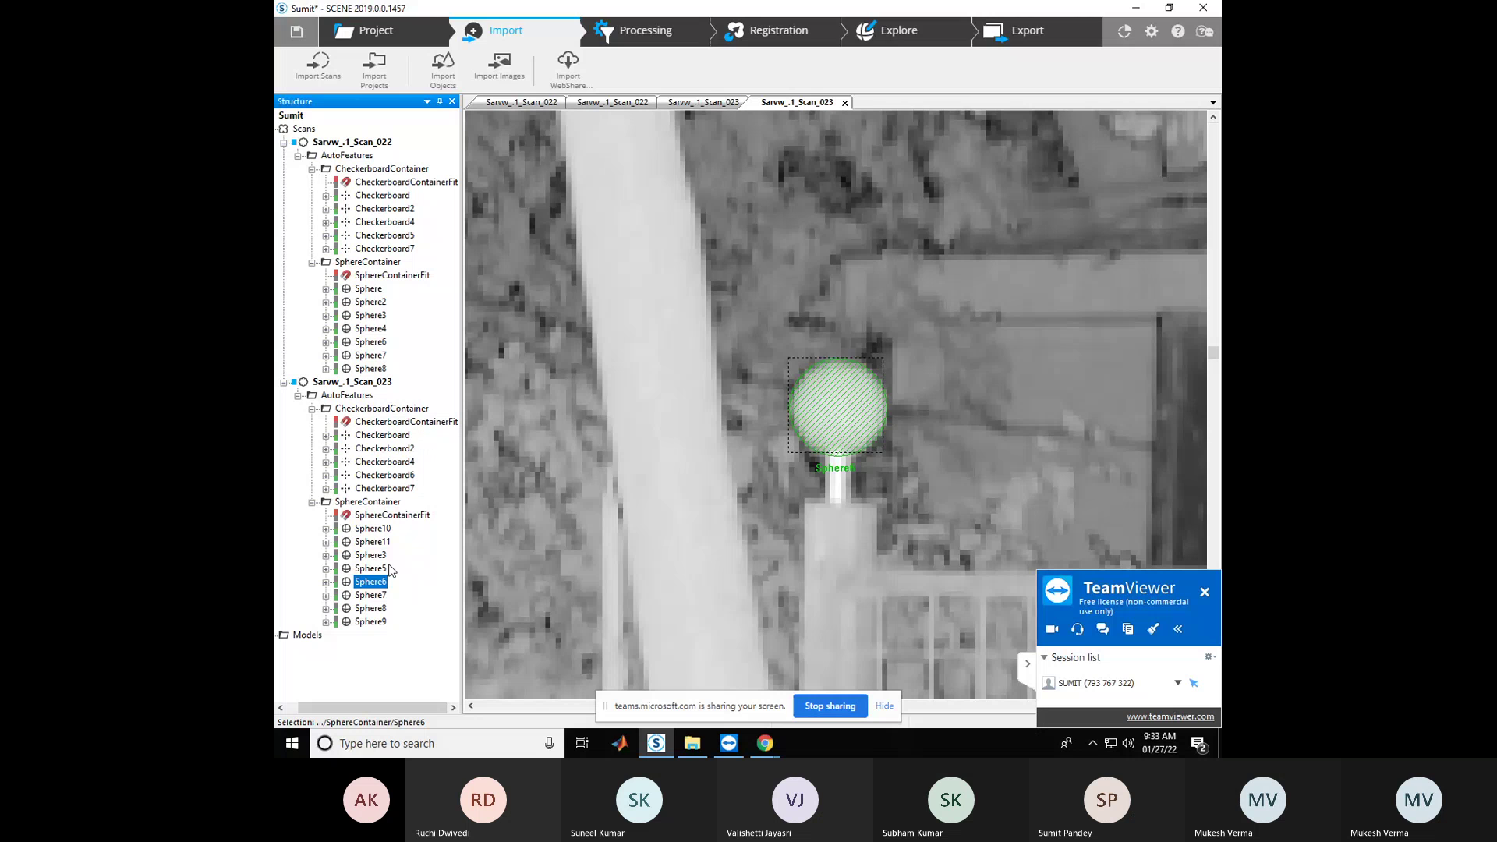
right_click(371, 596)
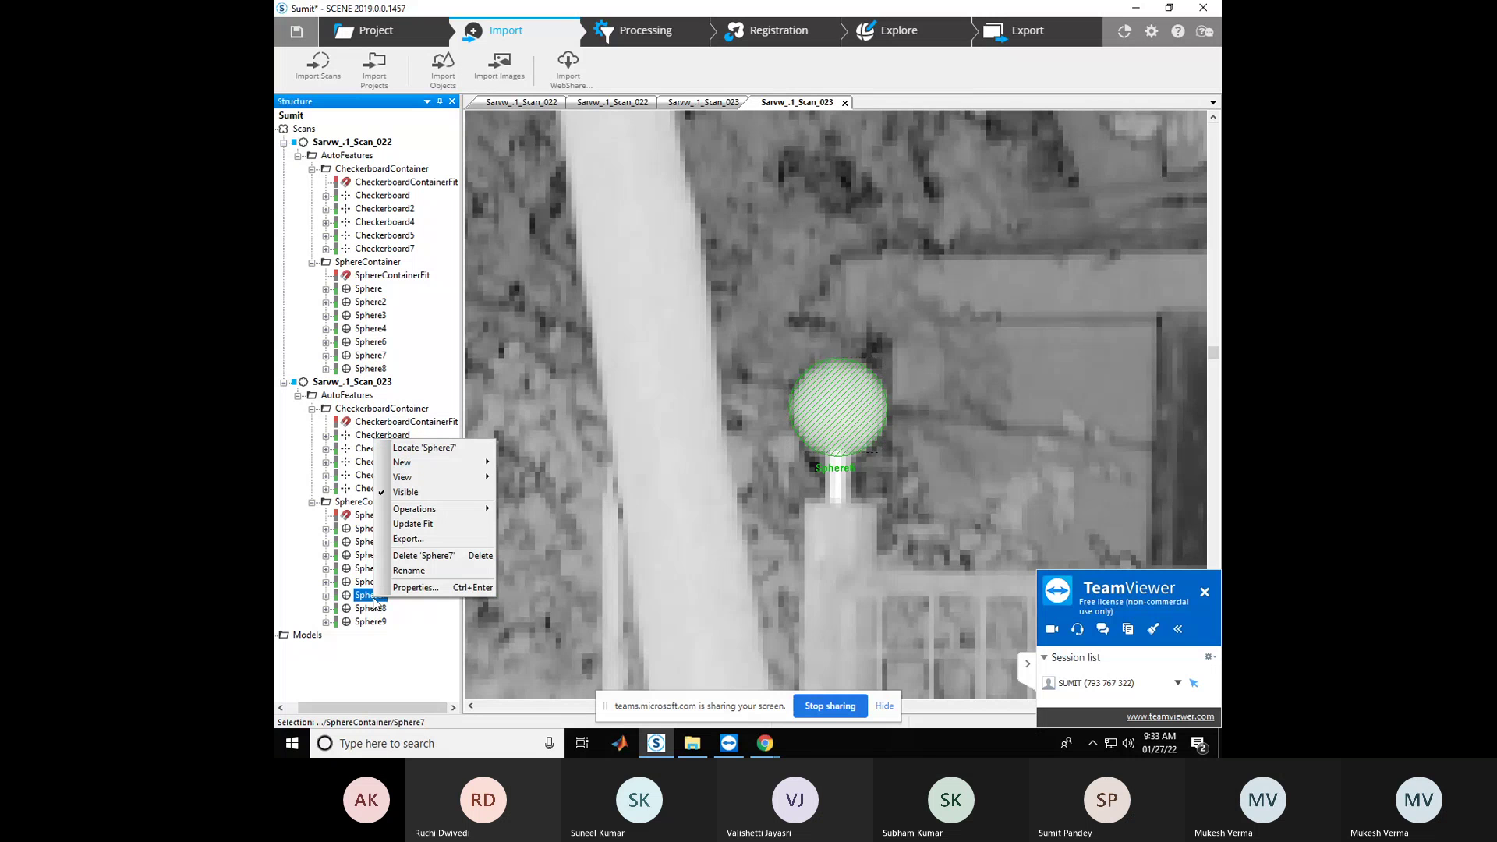
click(416, 448)
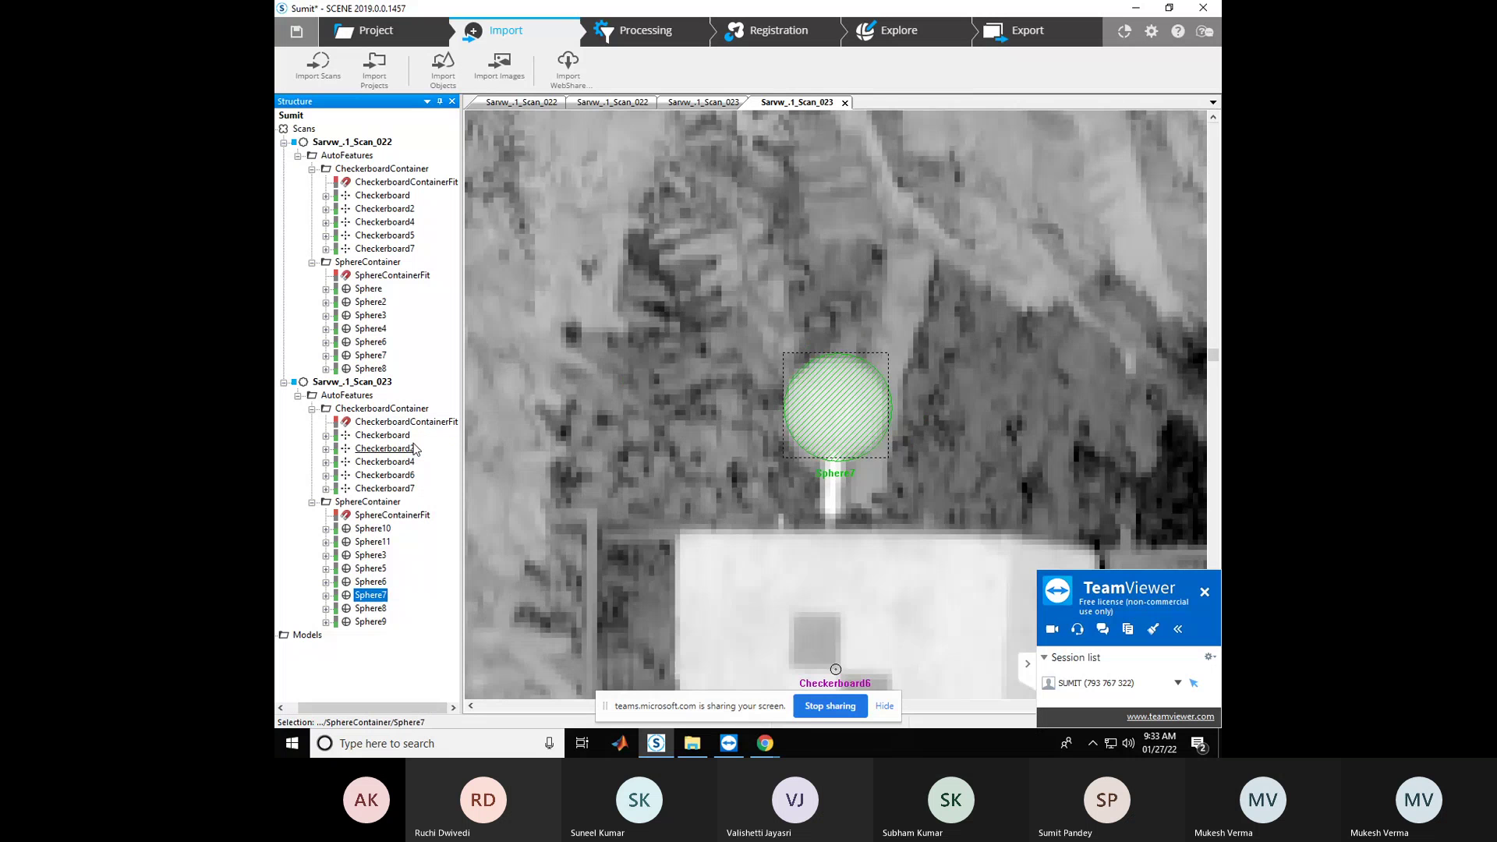
Locate Sphere8 of Scan_023 in the scan view and check its detection against the surroundings
right_click(364, 610)
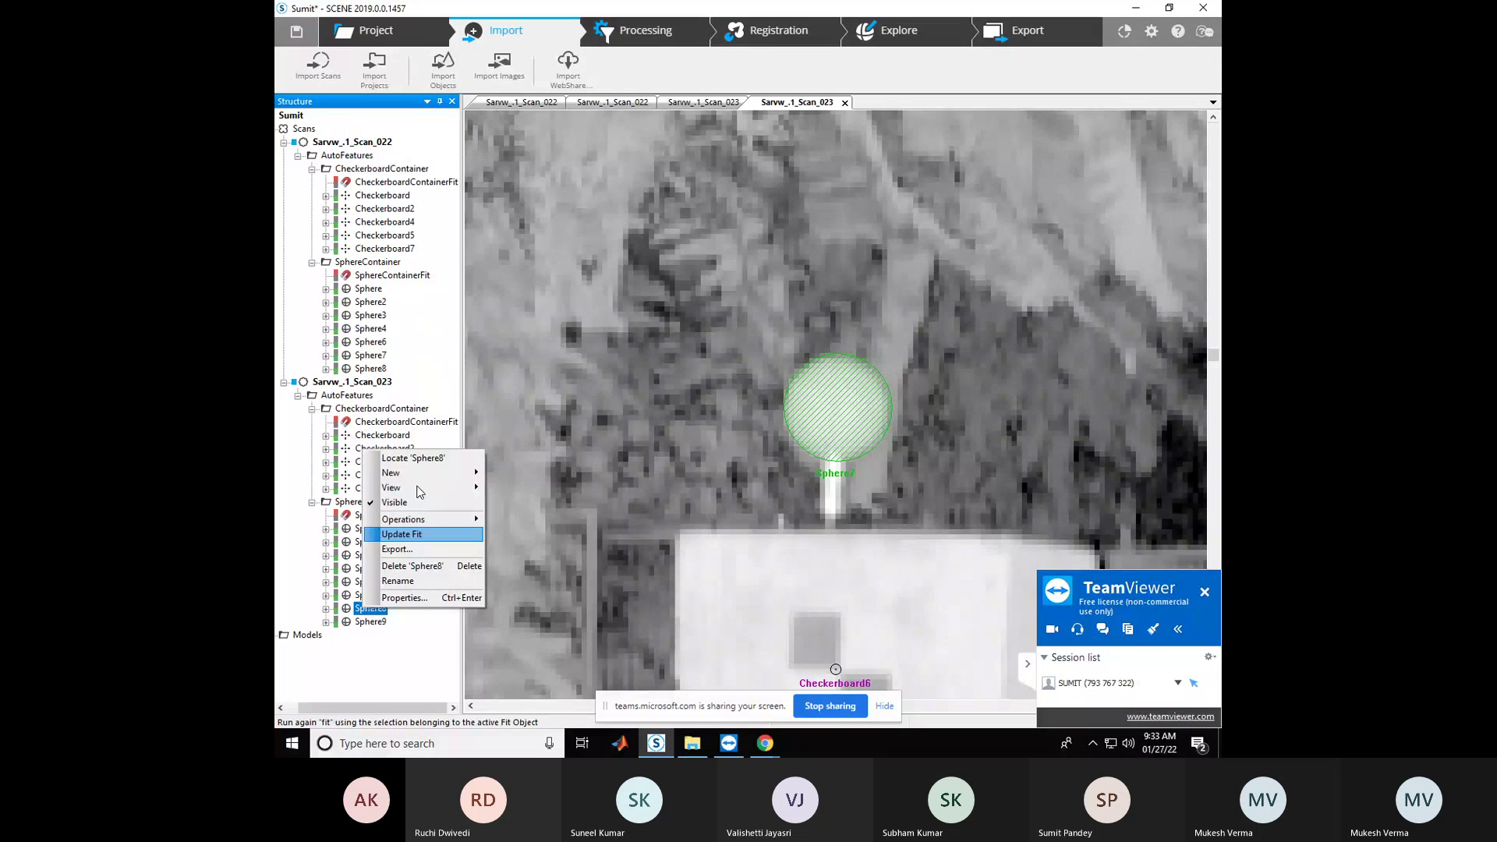
click(428, 458)
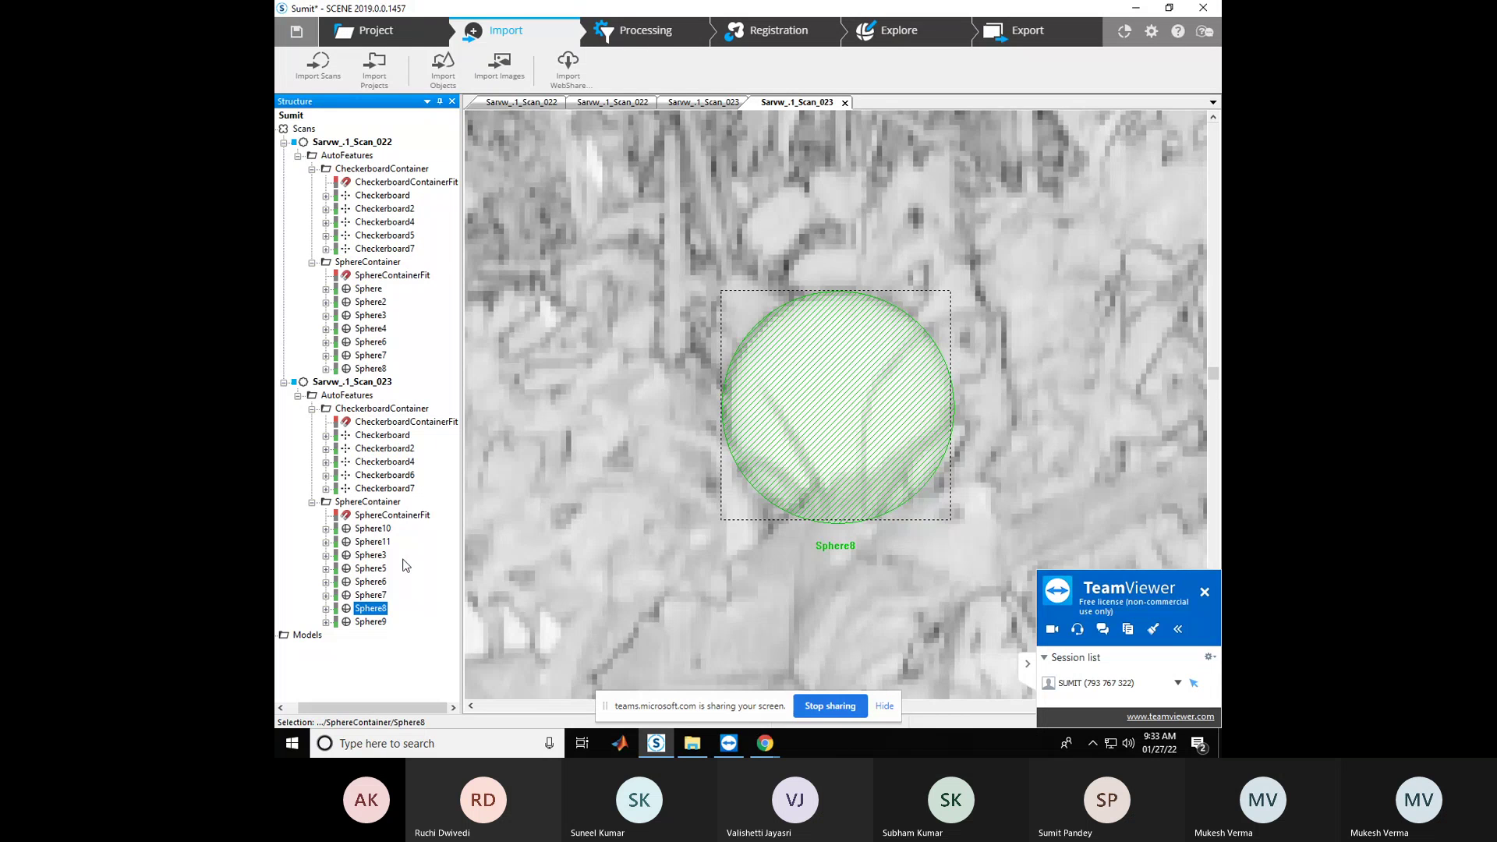
scroll(923, 434, down, 3)
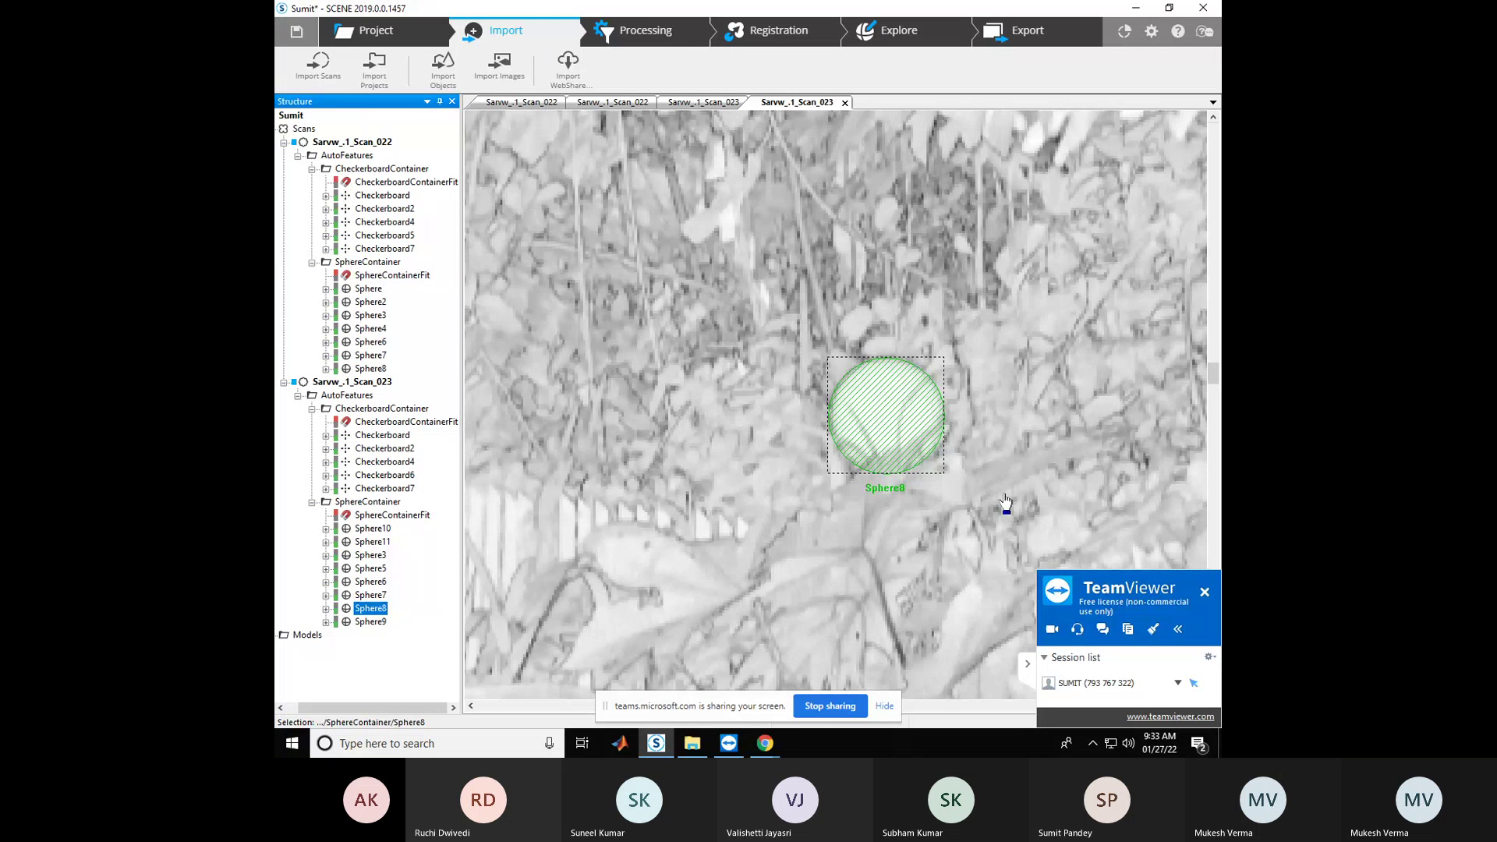
Locate Sphere9 of Scan_023 in the scan view to check its fit
double_click(369, 621)
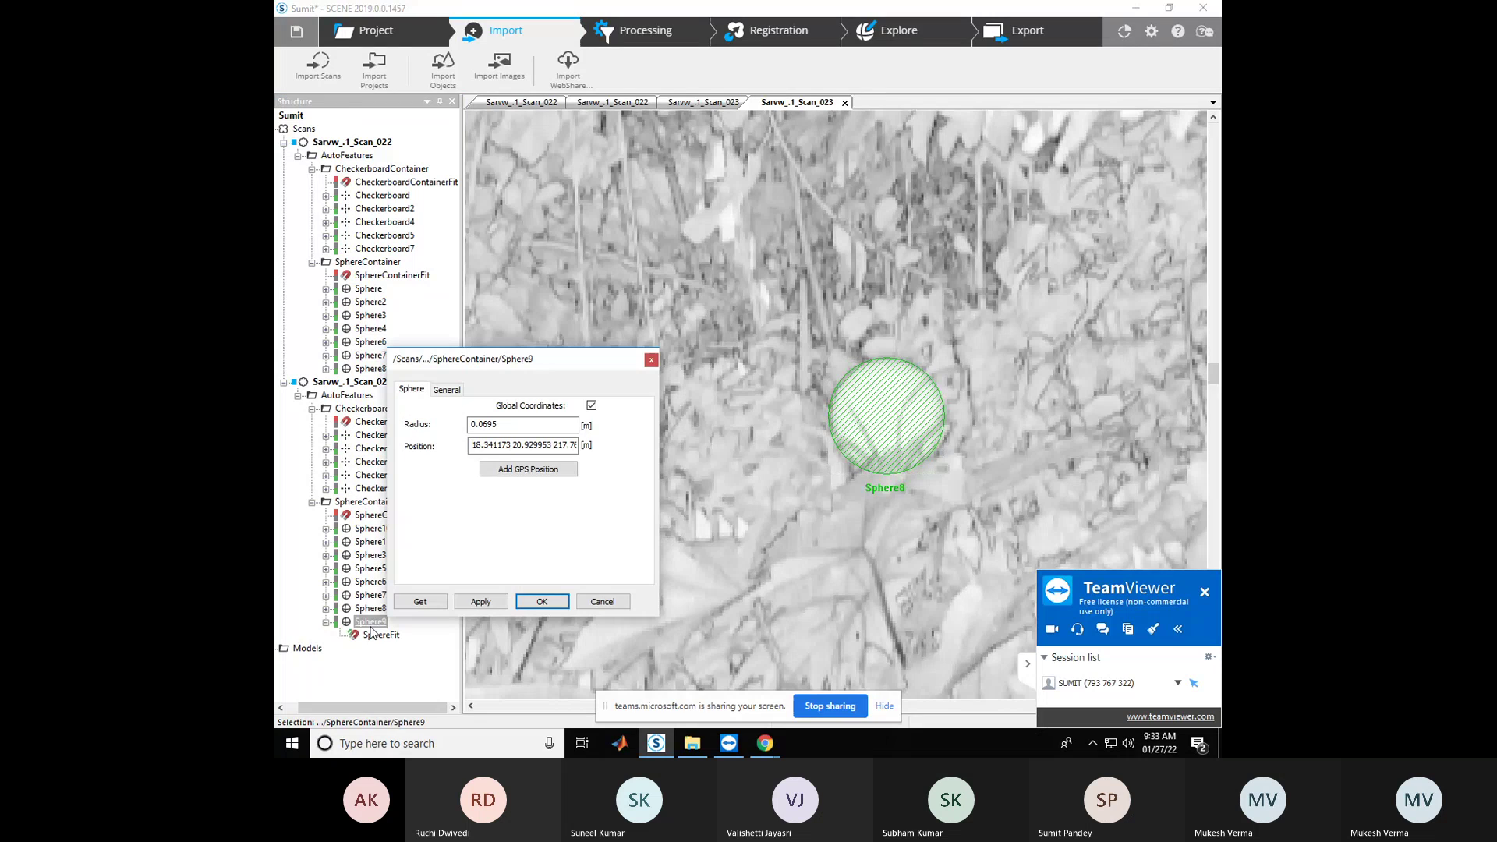
click(600, 601)
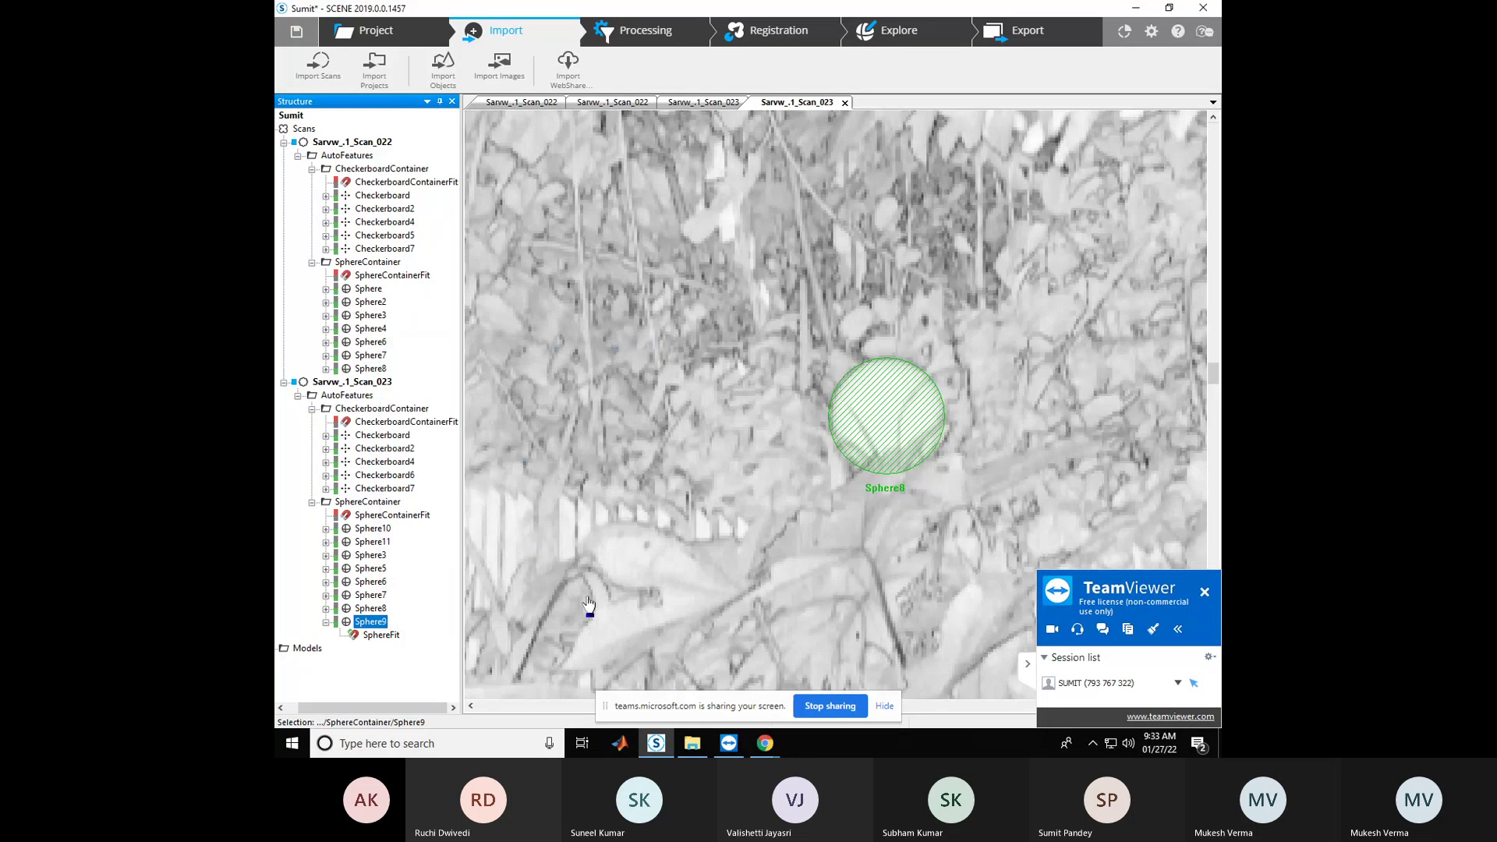
click(364, 621)
right_click(364, 621)
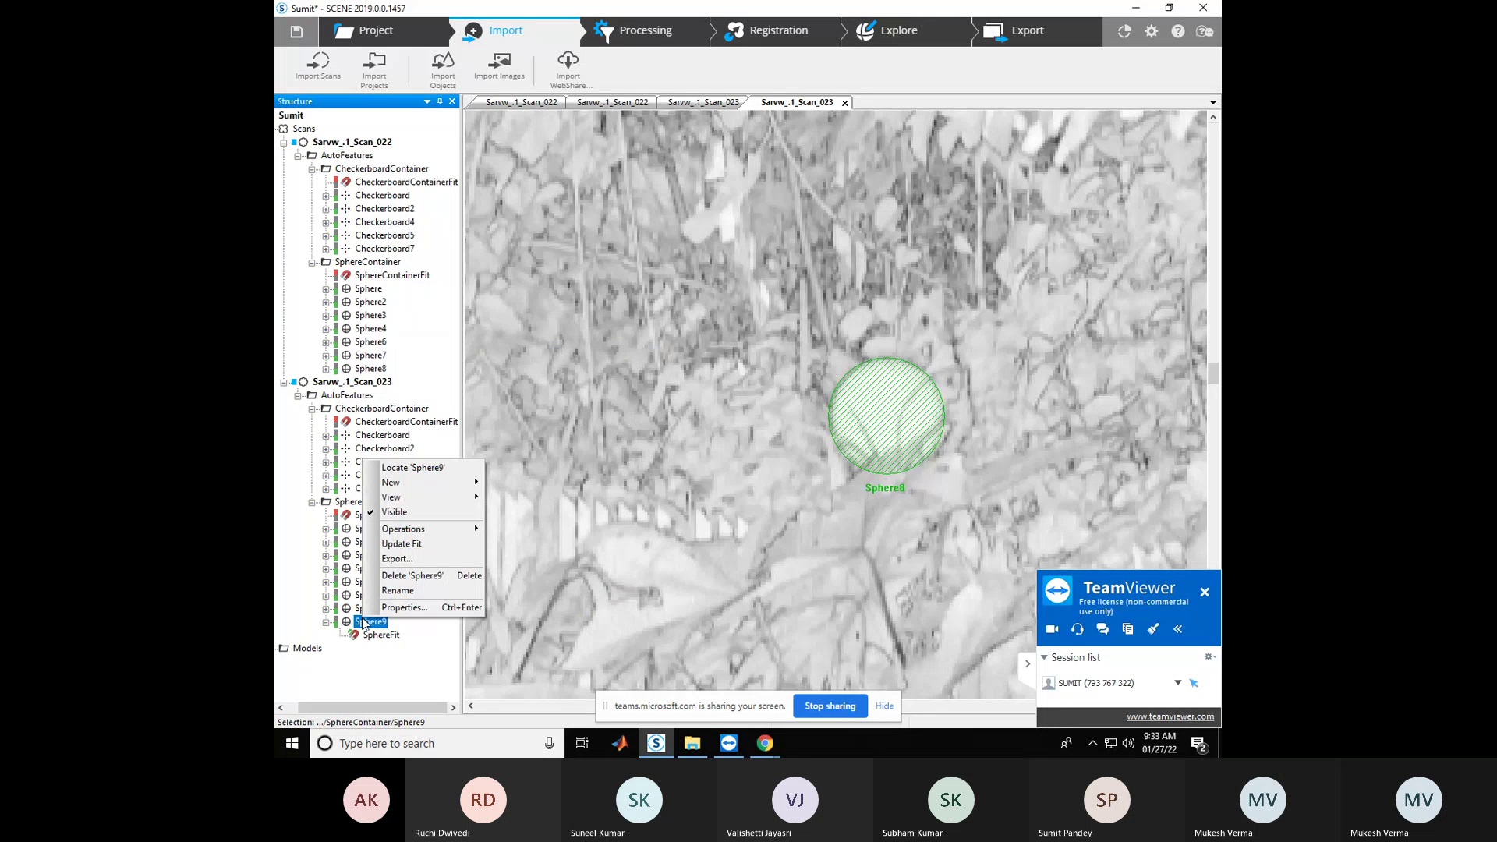
click(410, 497)
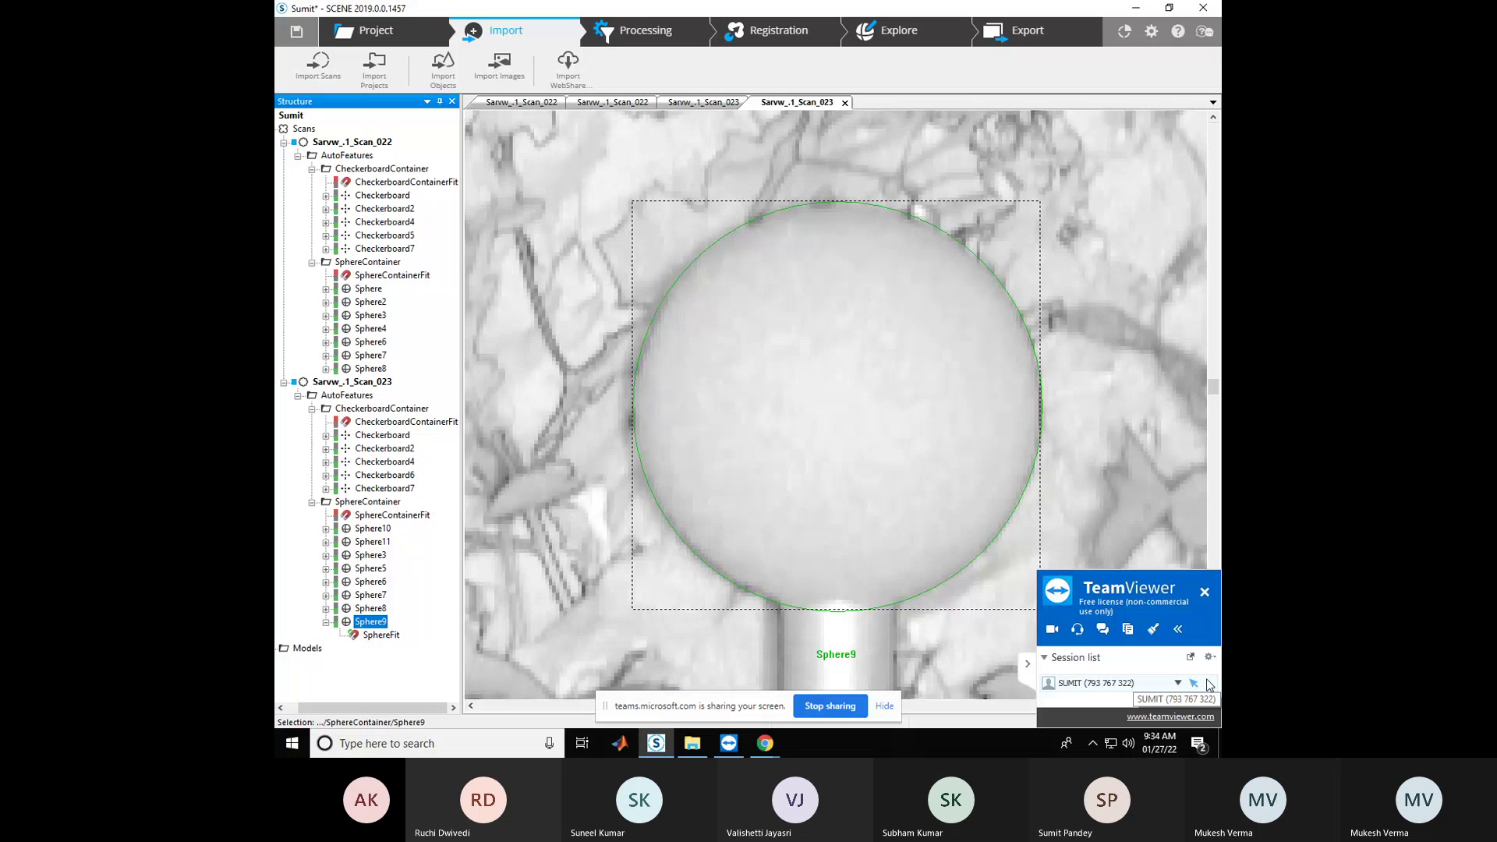
Examine the surroundings of Sphere9 and the pillar beneath it in the Scan_023 view
scroll(759, 451, down, 5)
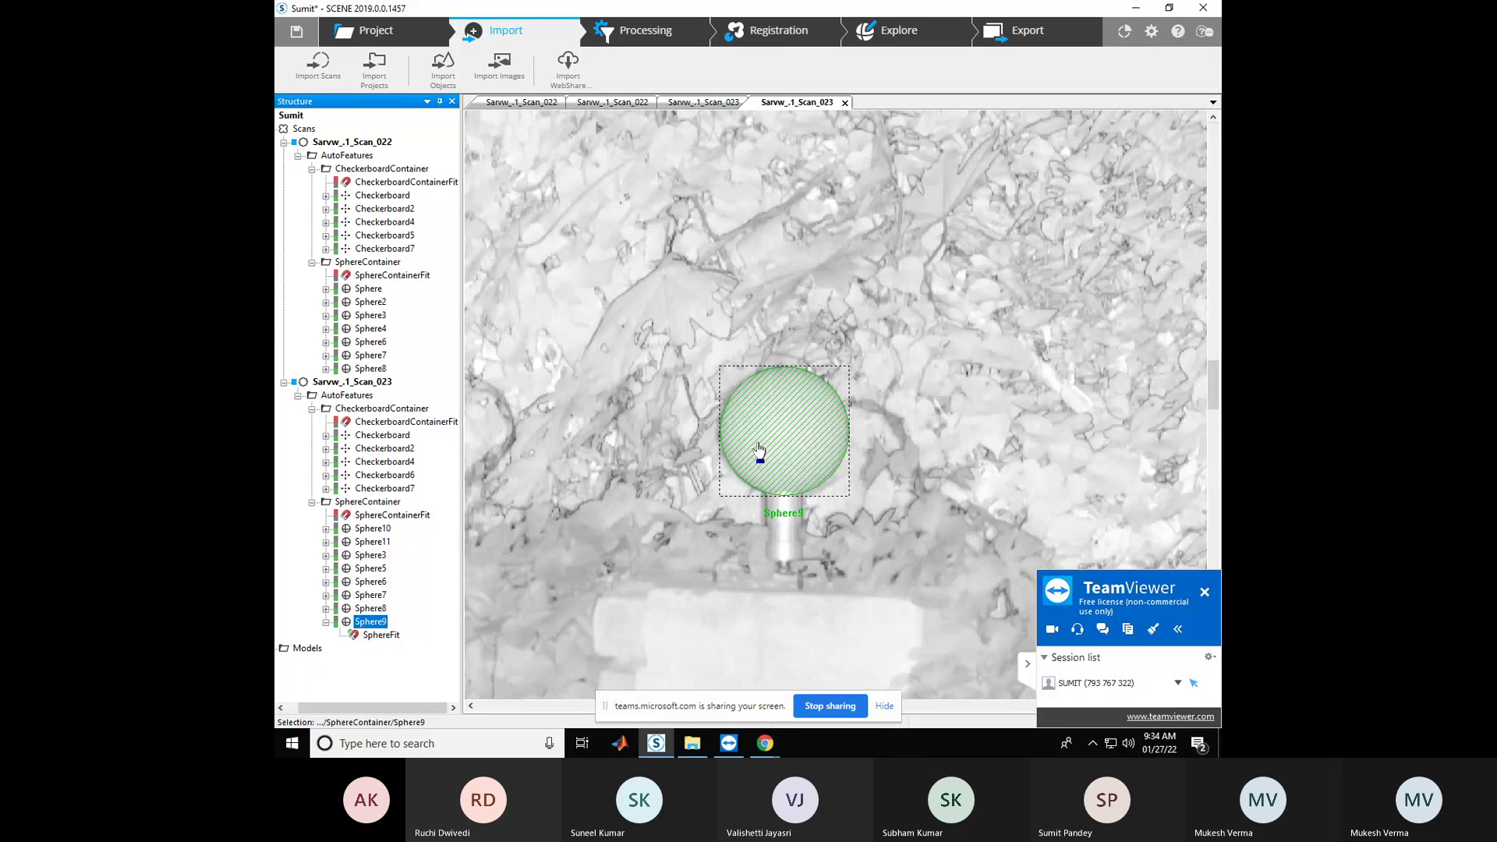
scroll(758, 451, down, 5)
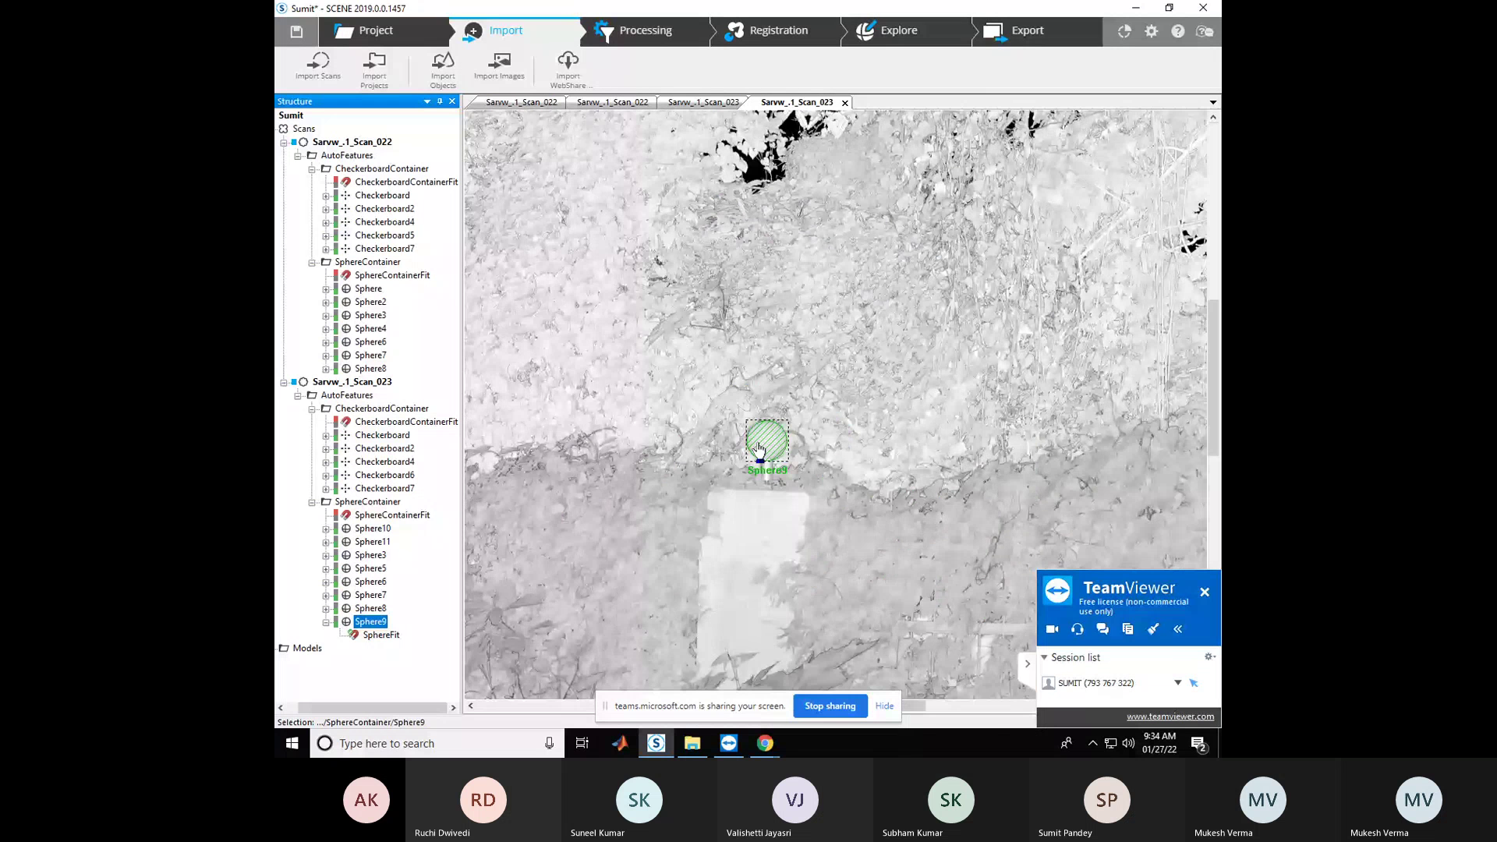
scroll(717, 520, up, 3)
drag(717, 521, 697, 415)
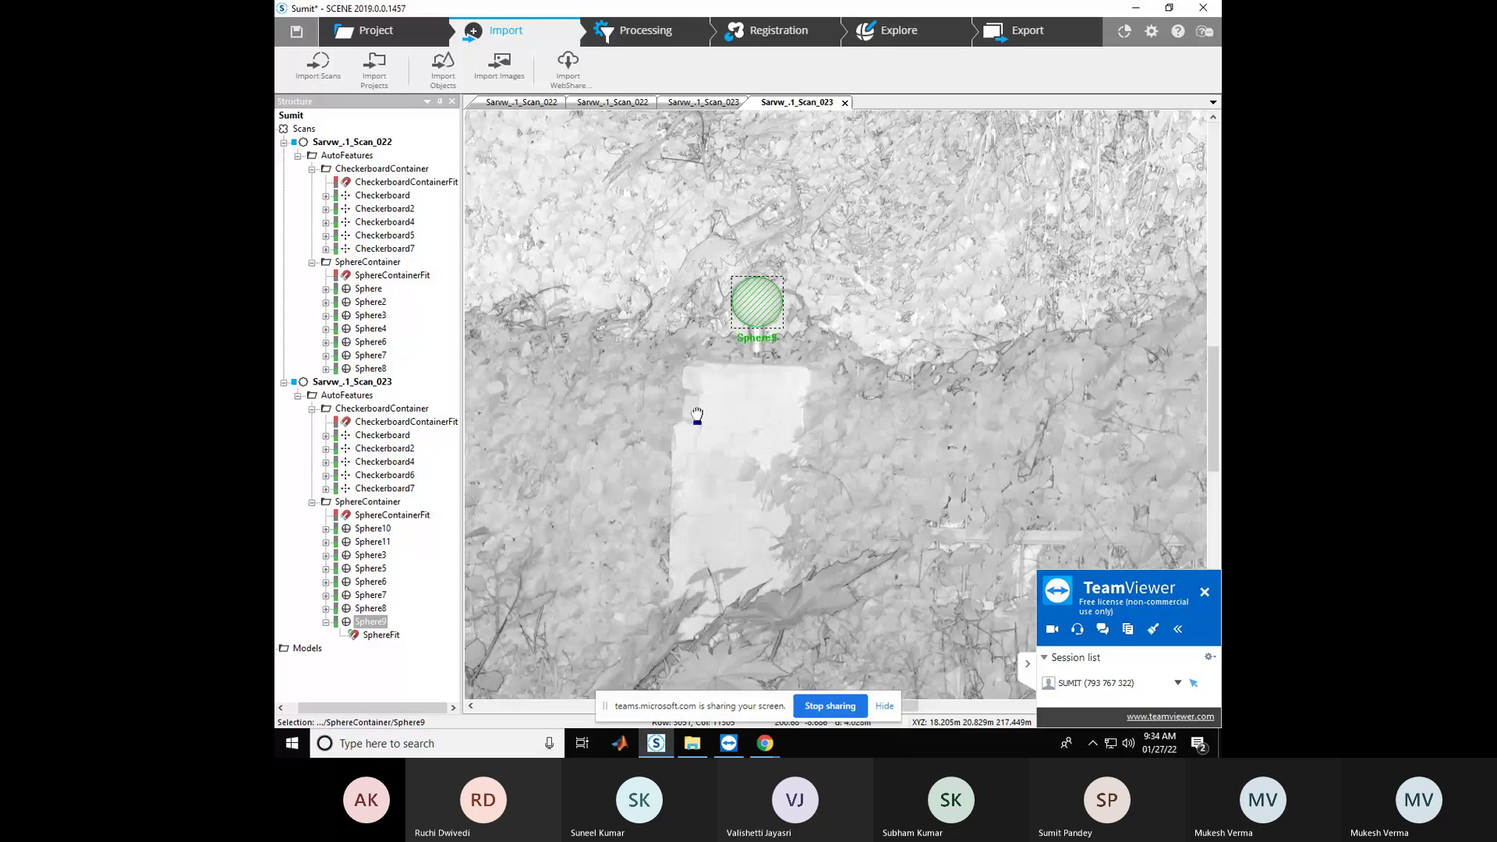
scroll(740, 459, down, 1)
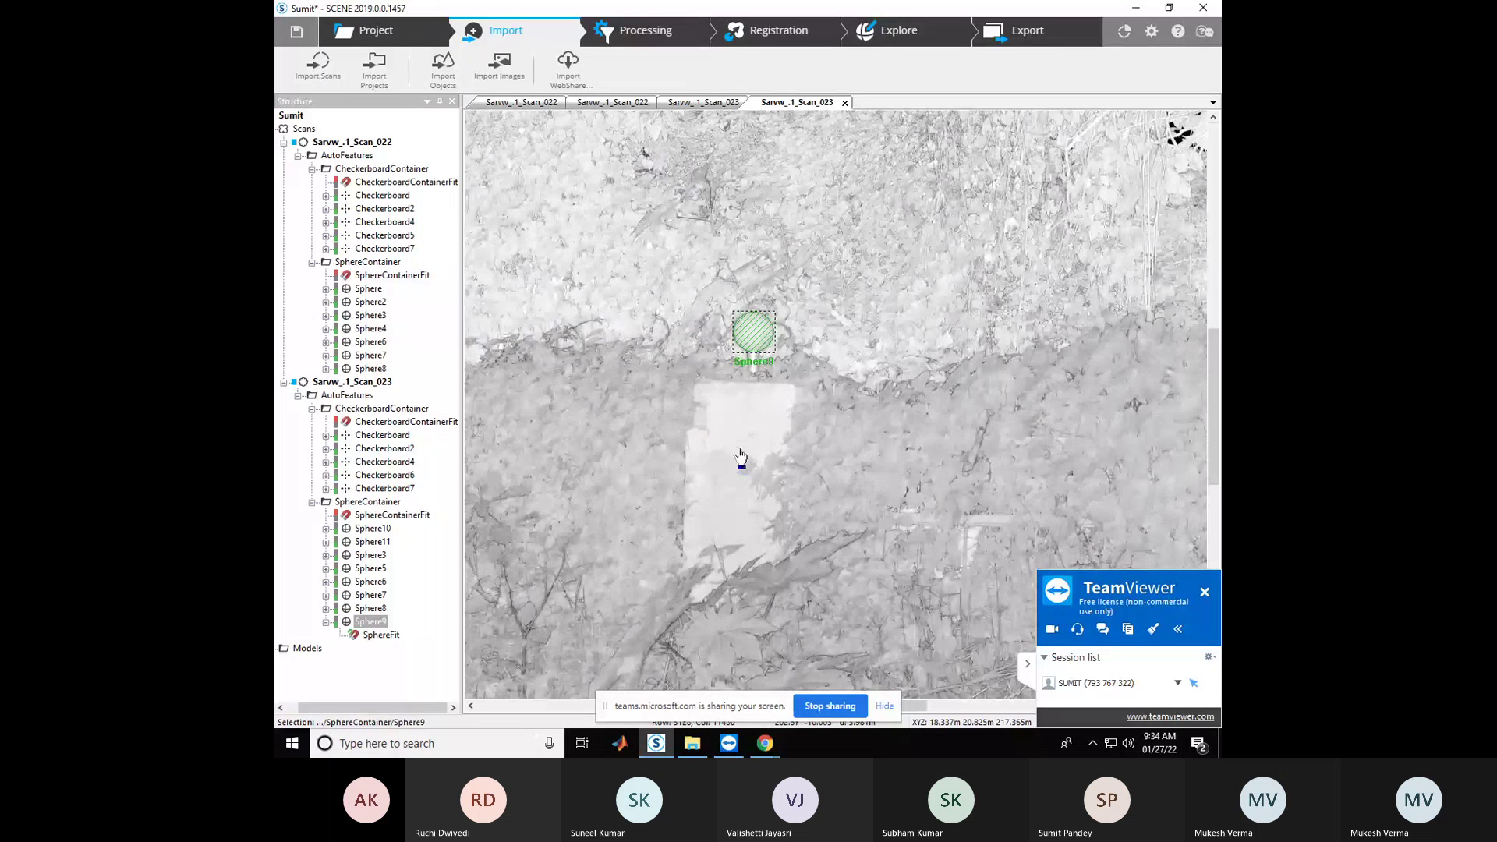
scroll(741, 459, up, 1)
scroll(740, 459, up, 2)
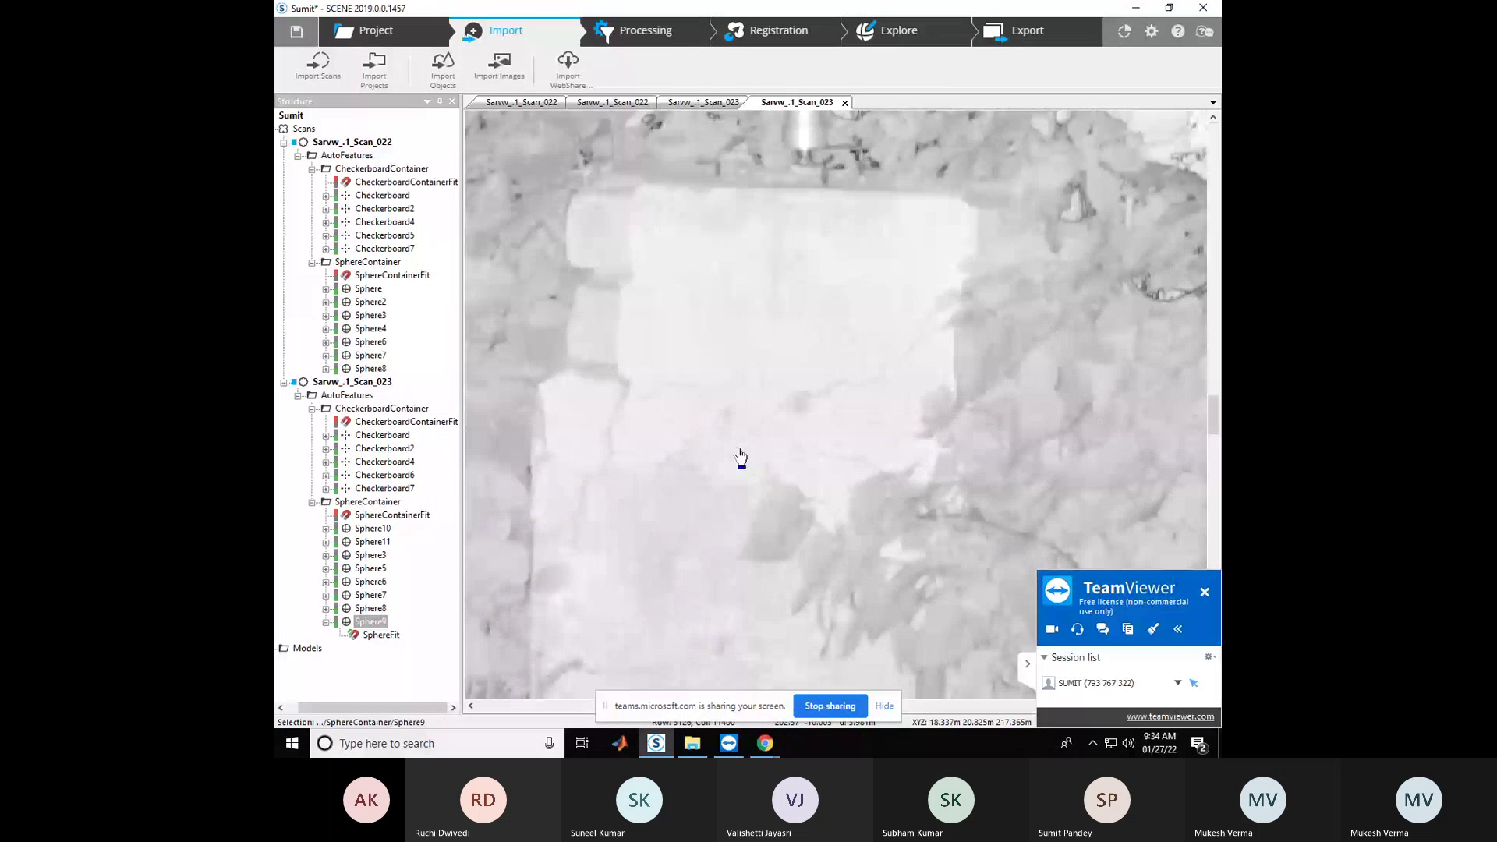
scroll(740, 459, down, 2)
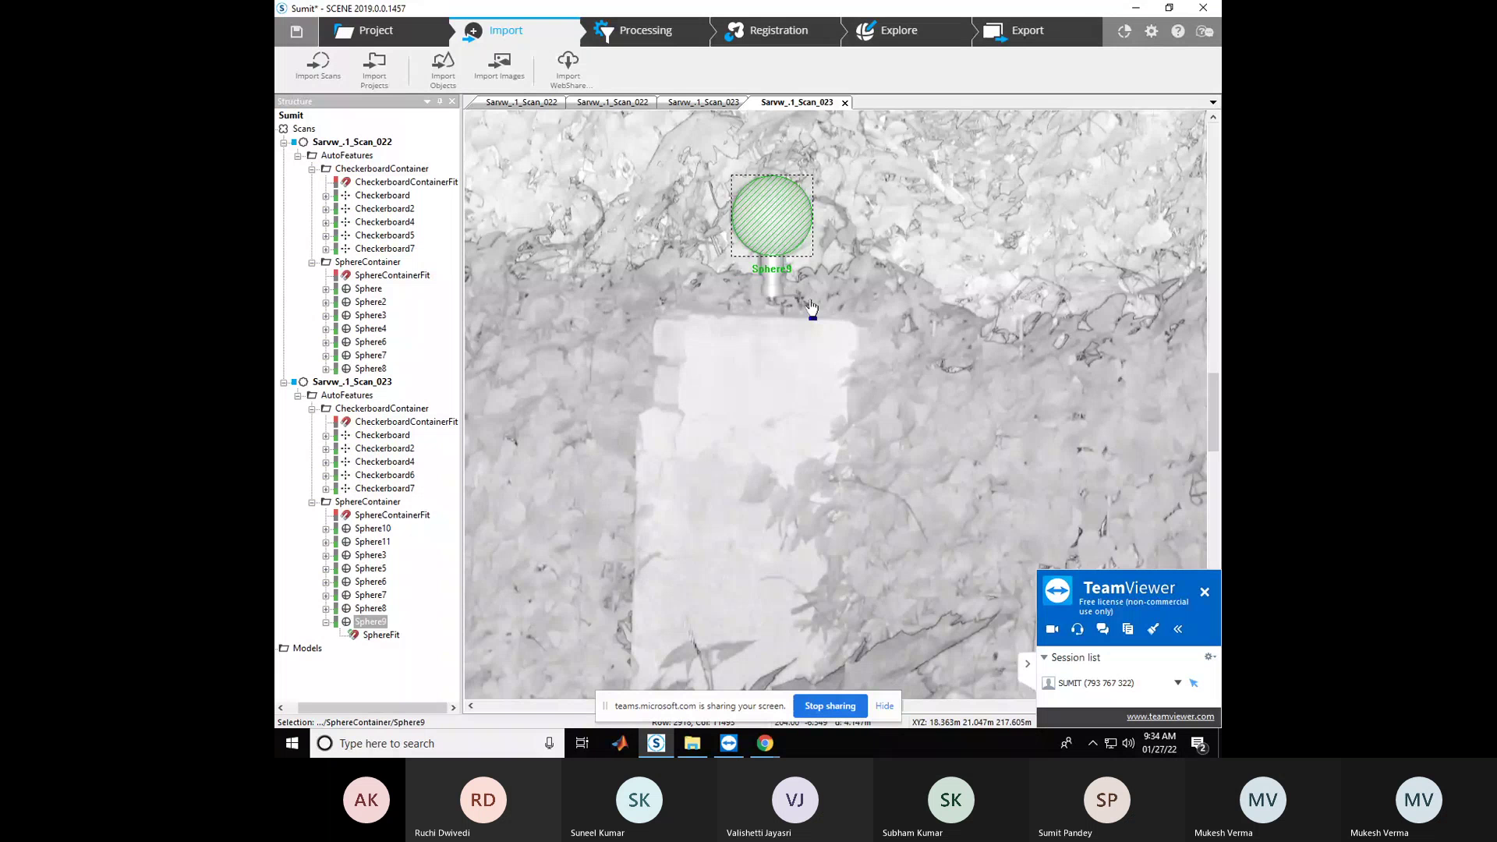
scroll(754, 318, down, 1)
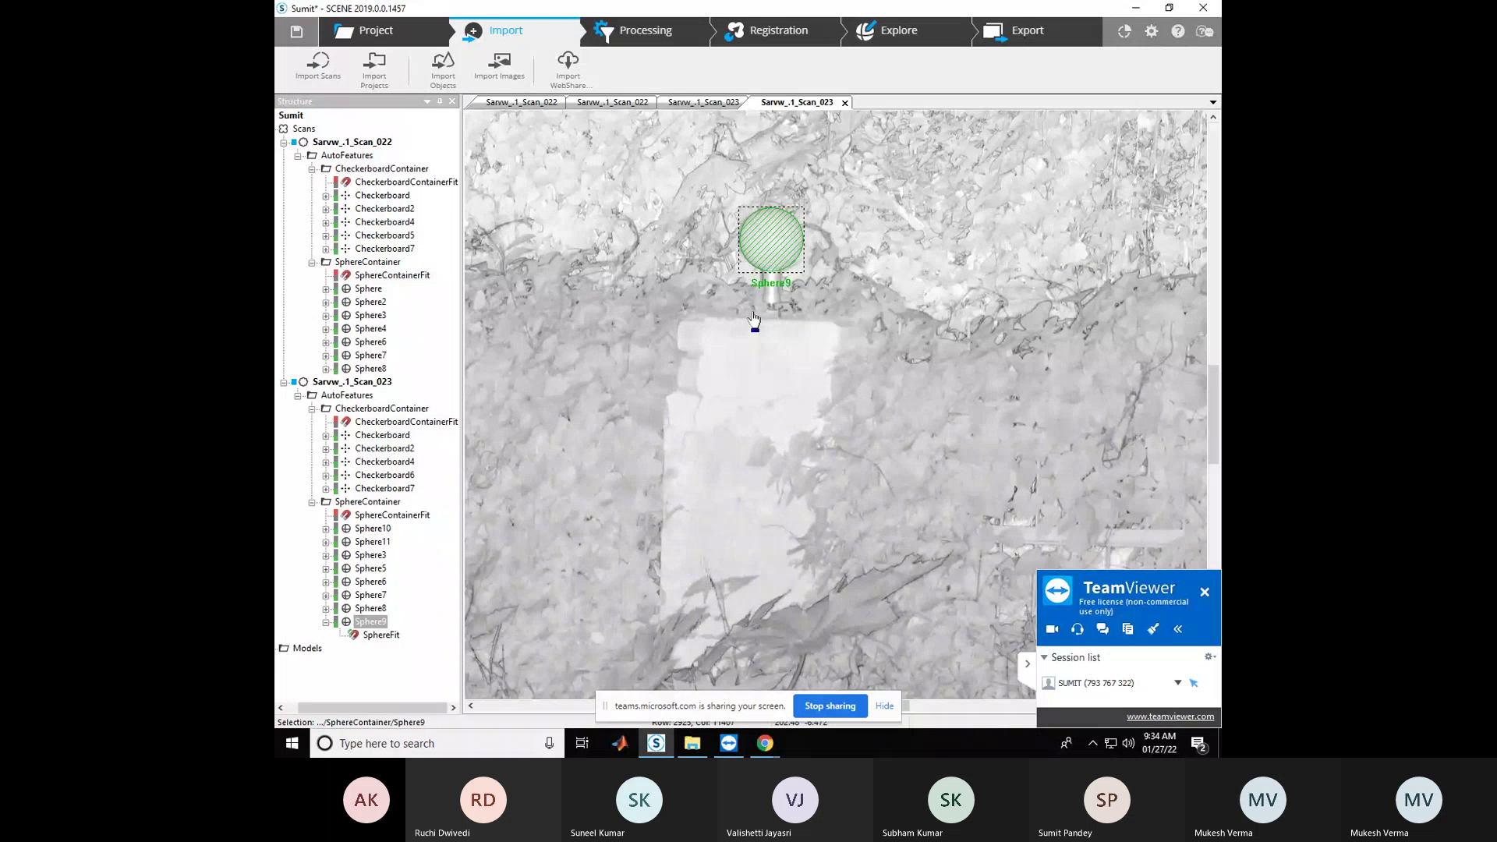
scroll(754, 318, up, 2)
scroll(766, 451, down, 1)
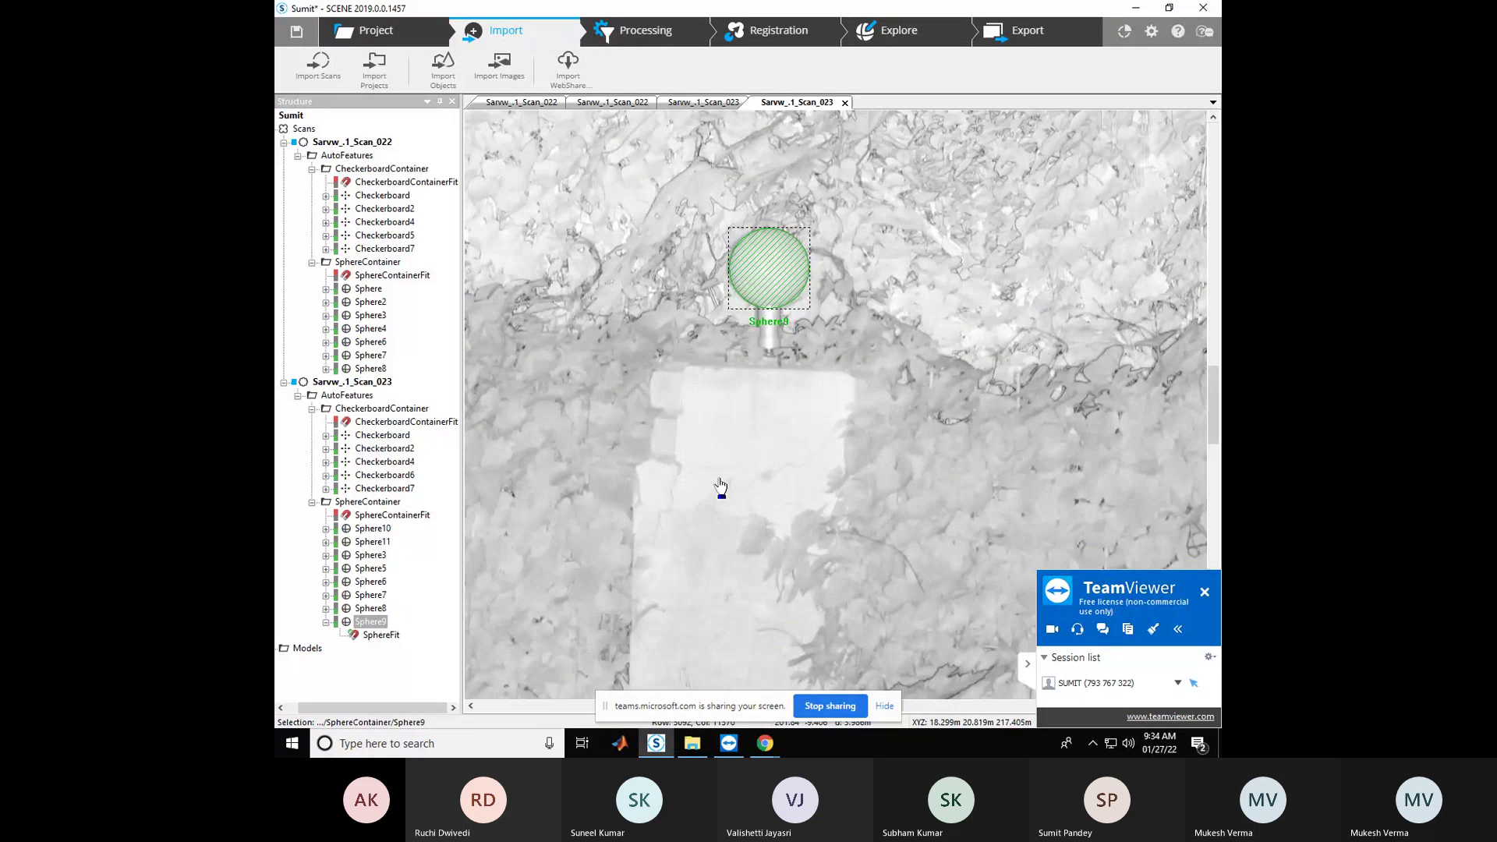
Start the automatic registration of the Scans cluster
click(643, 35)
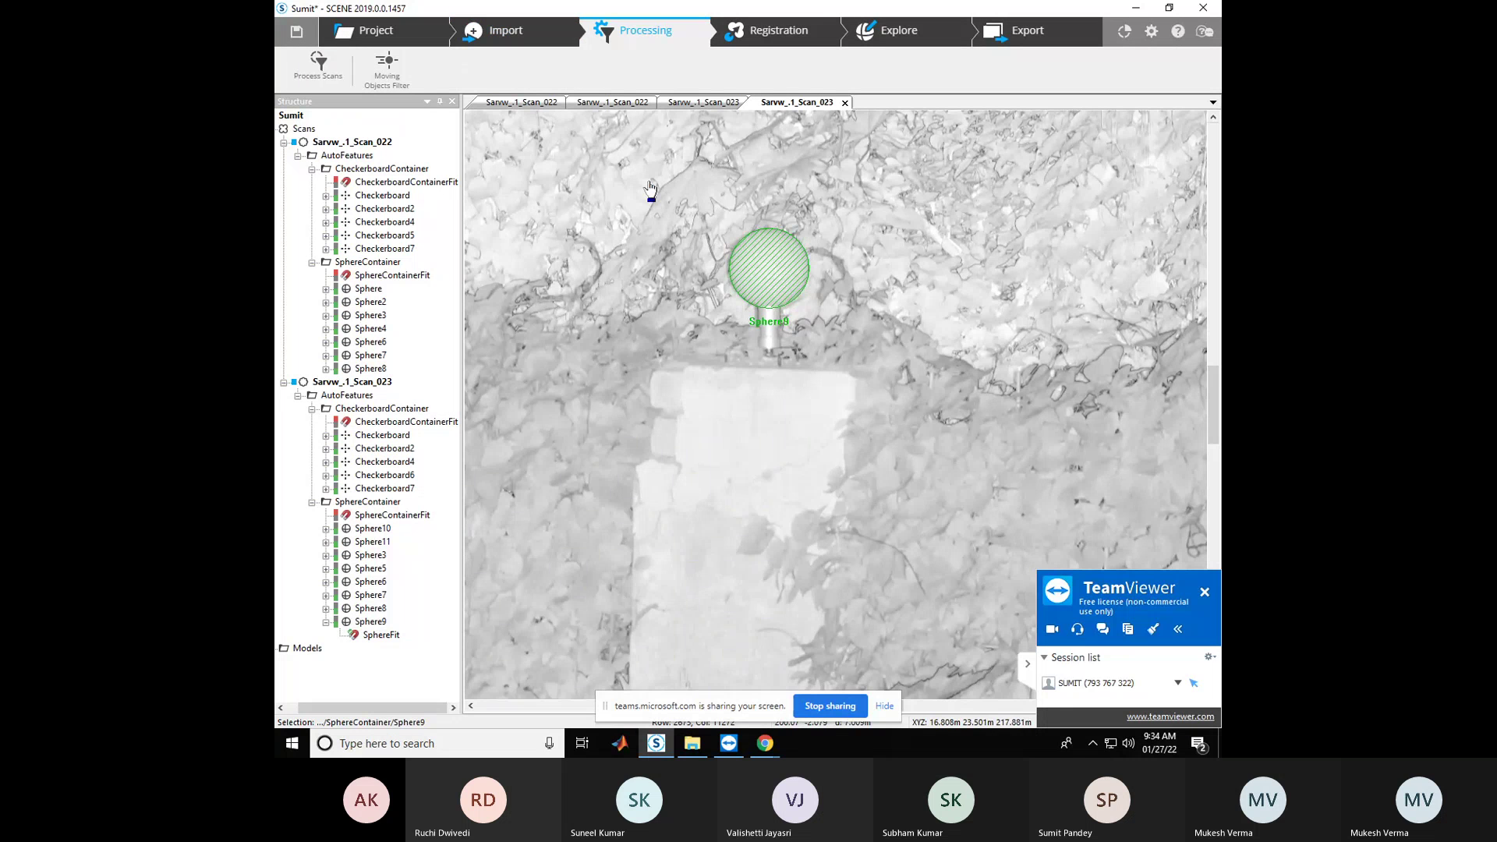
click(778, 31)
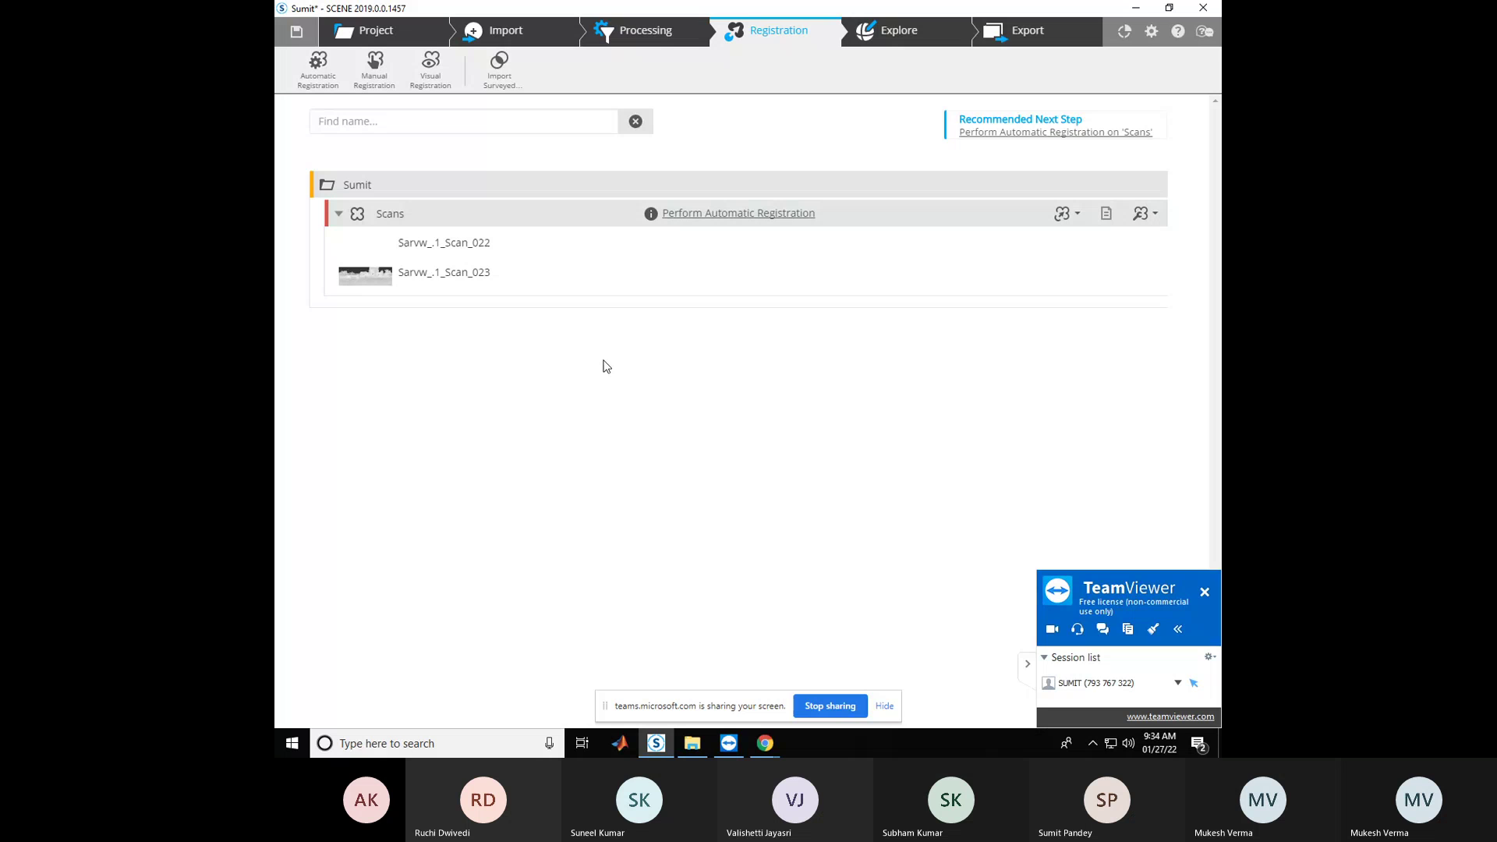
click(715, 215)
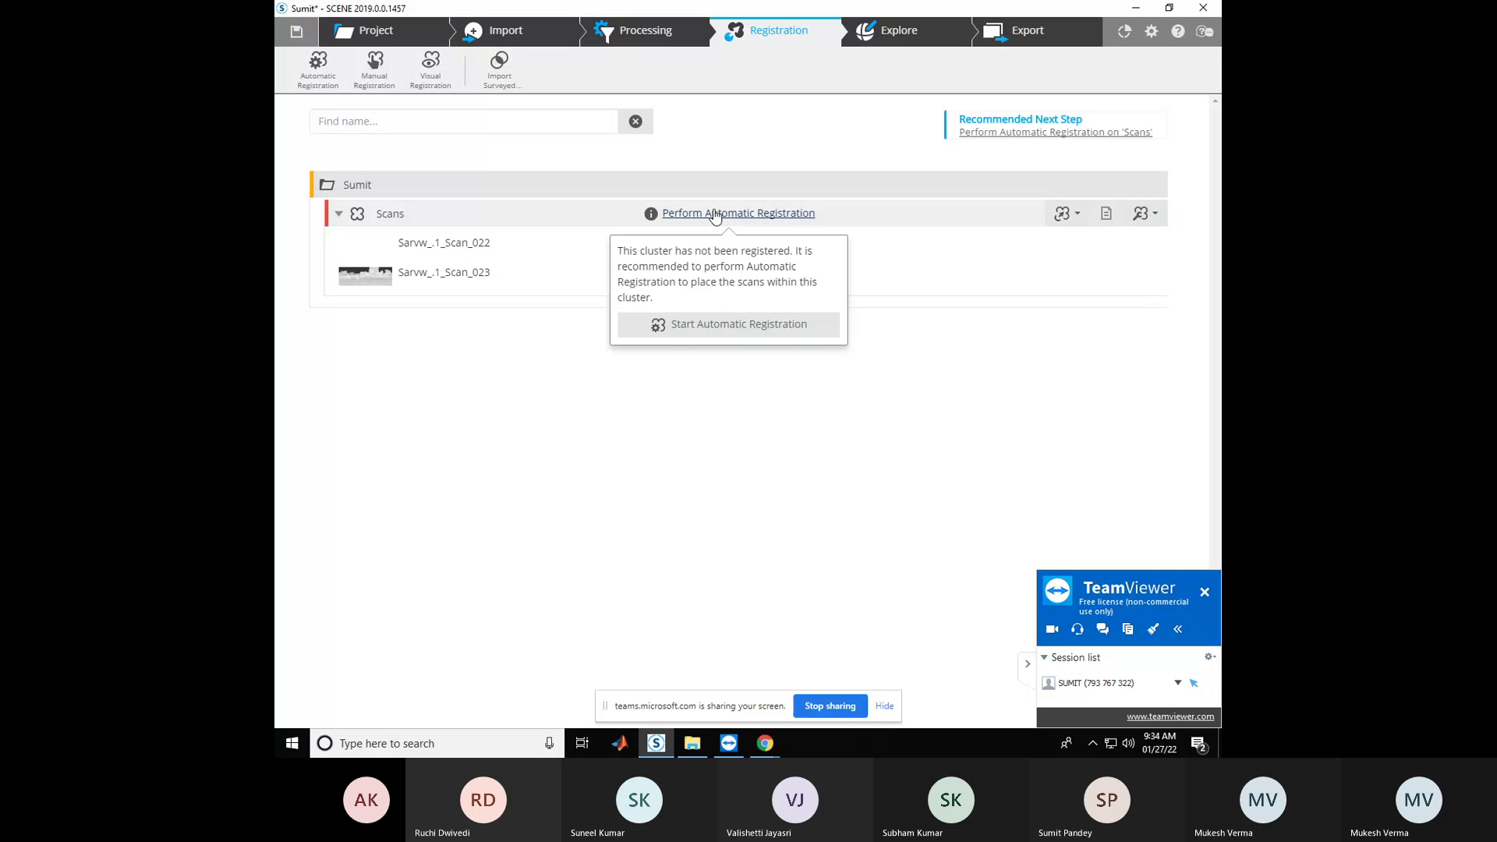
click(698, 326)
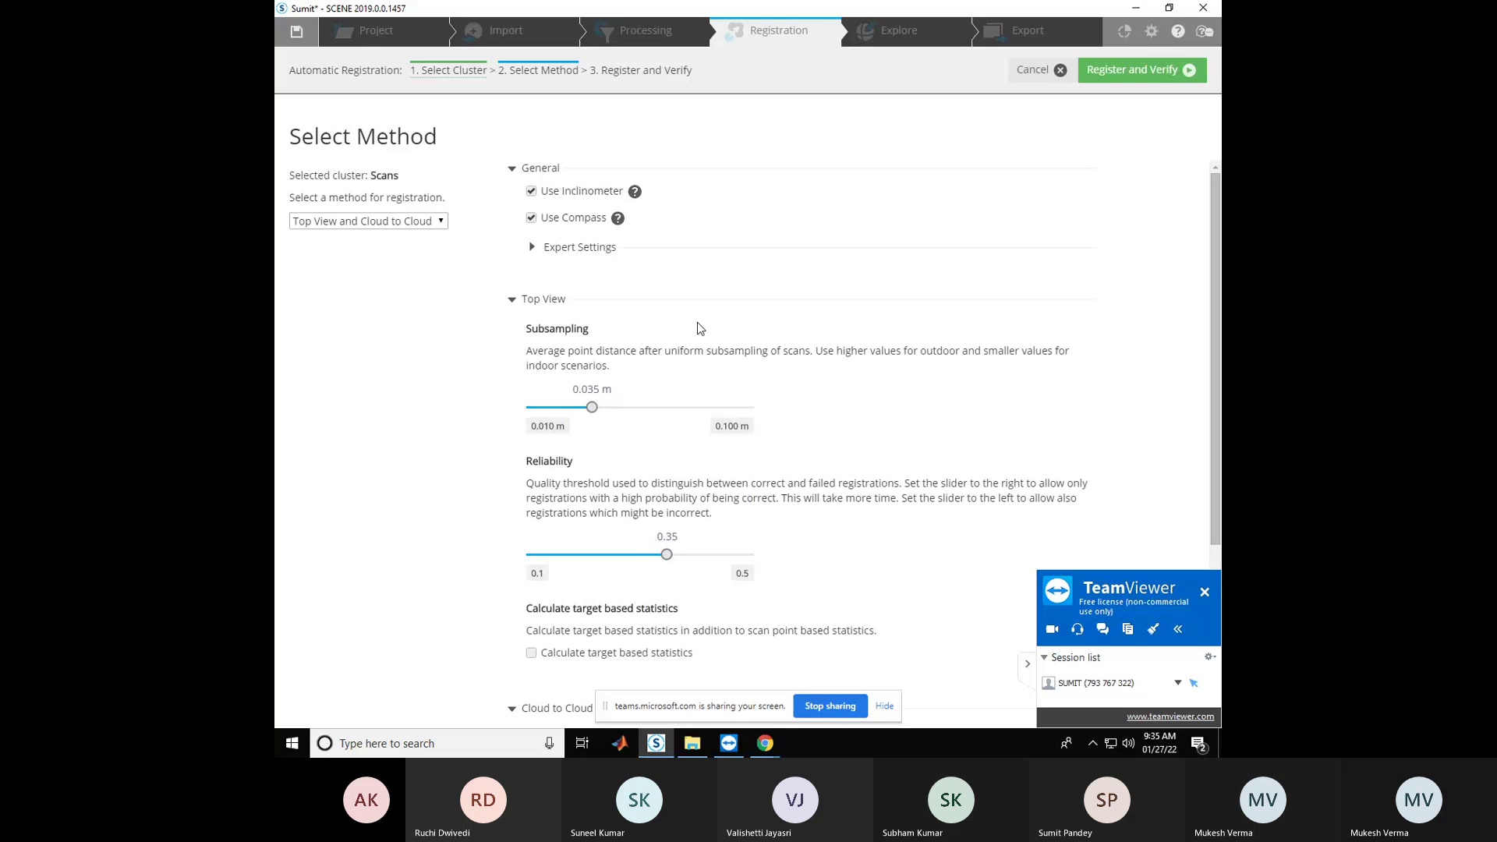
Choose Target Based as the registration method and run the registration with verification
click(436, 222)
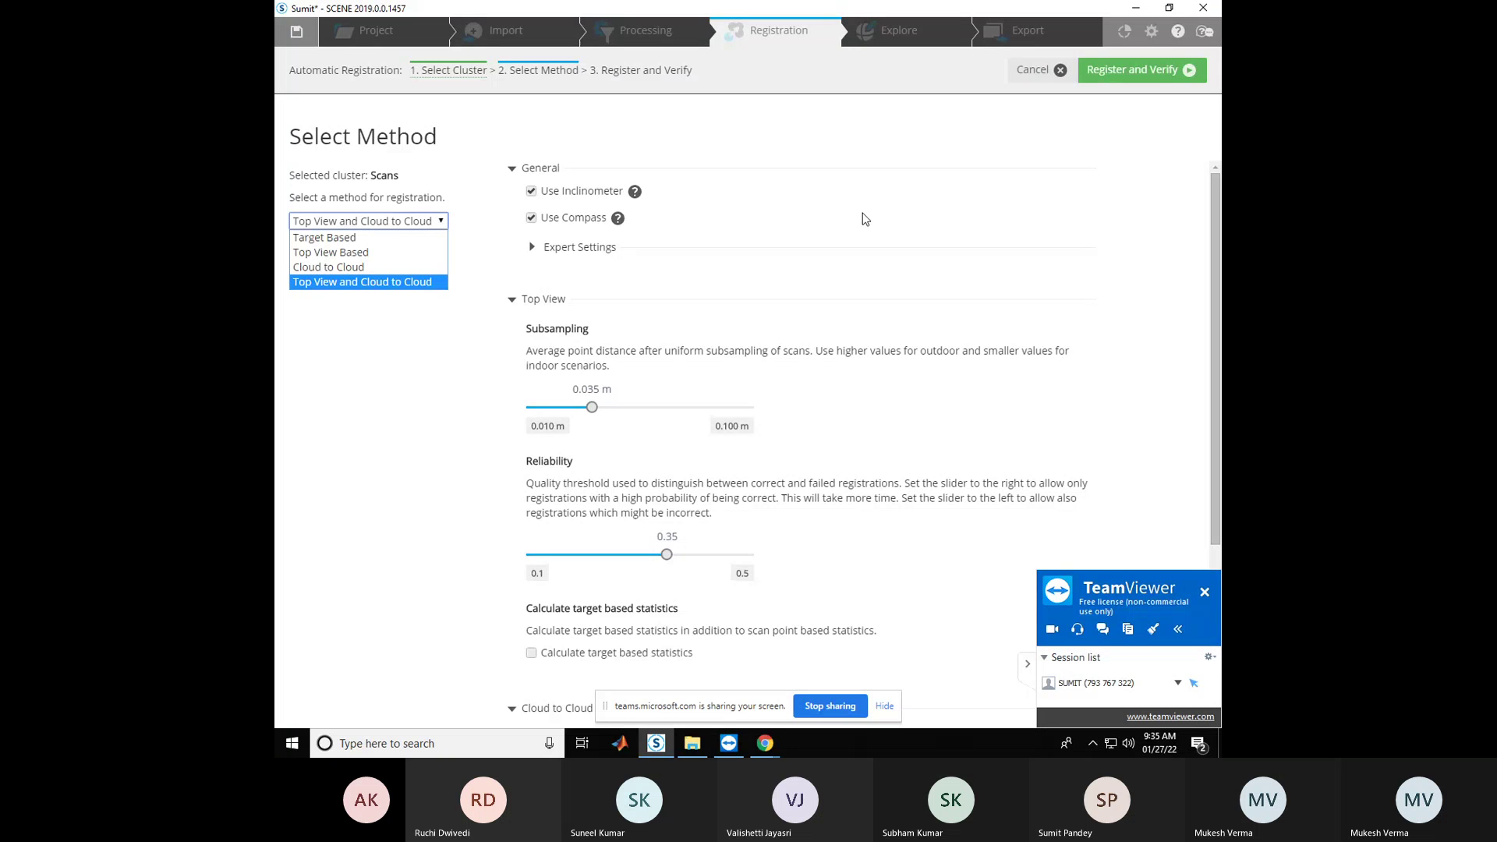
click(404, 237)
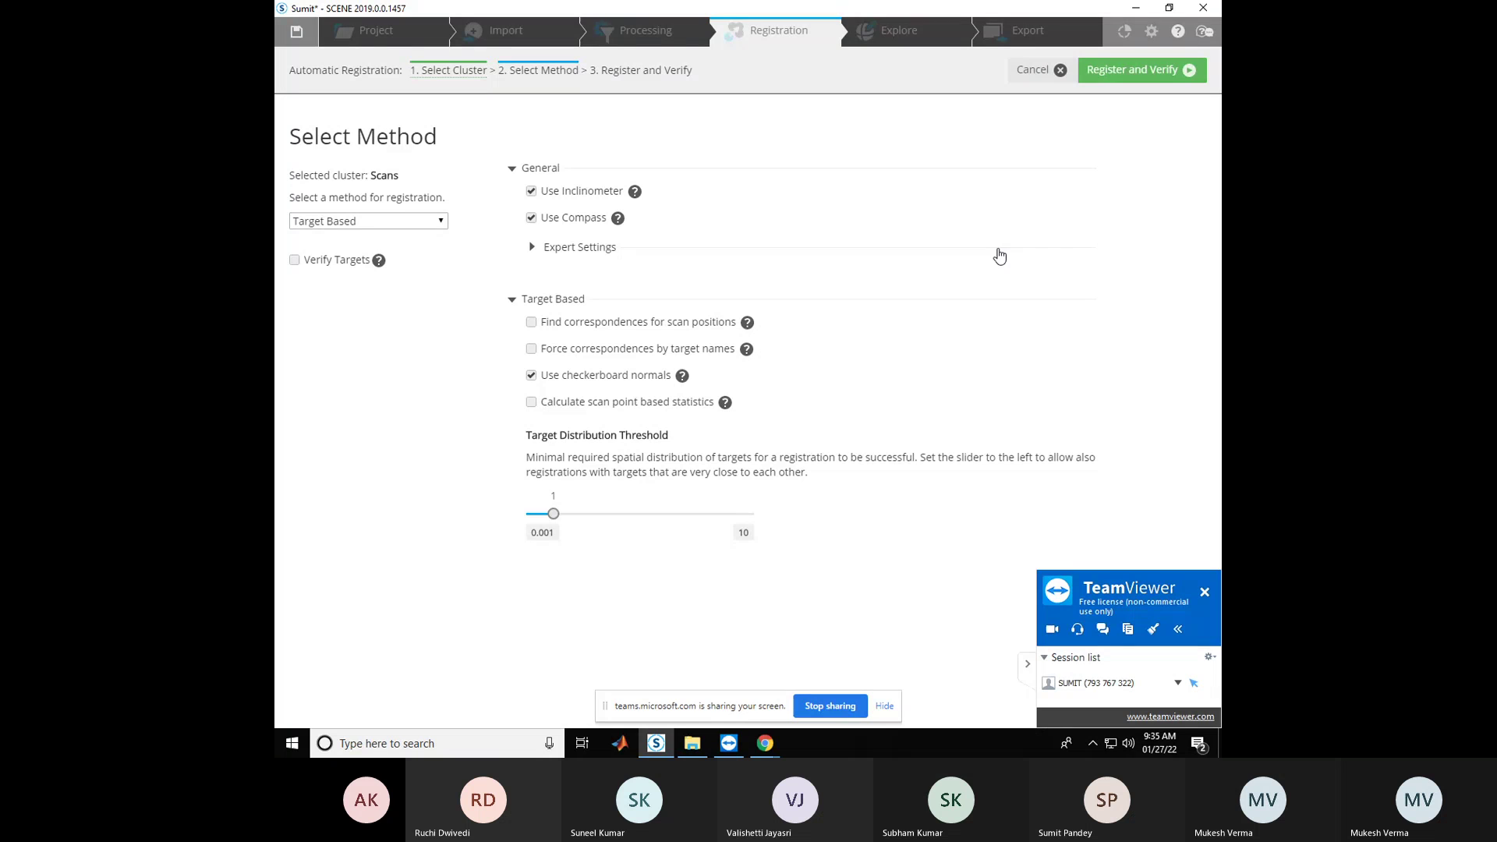
click(1137, 81)
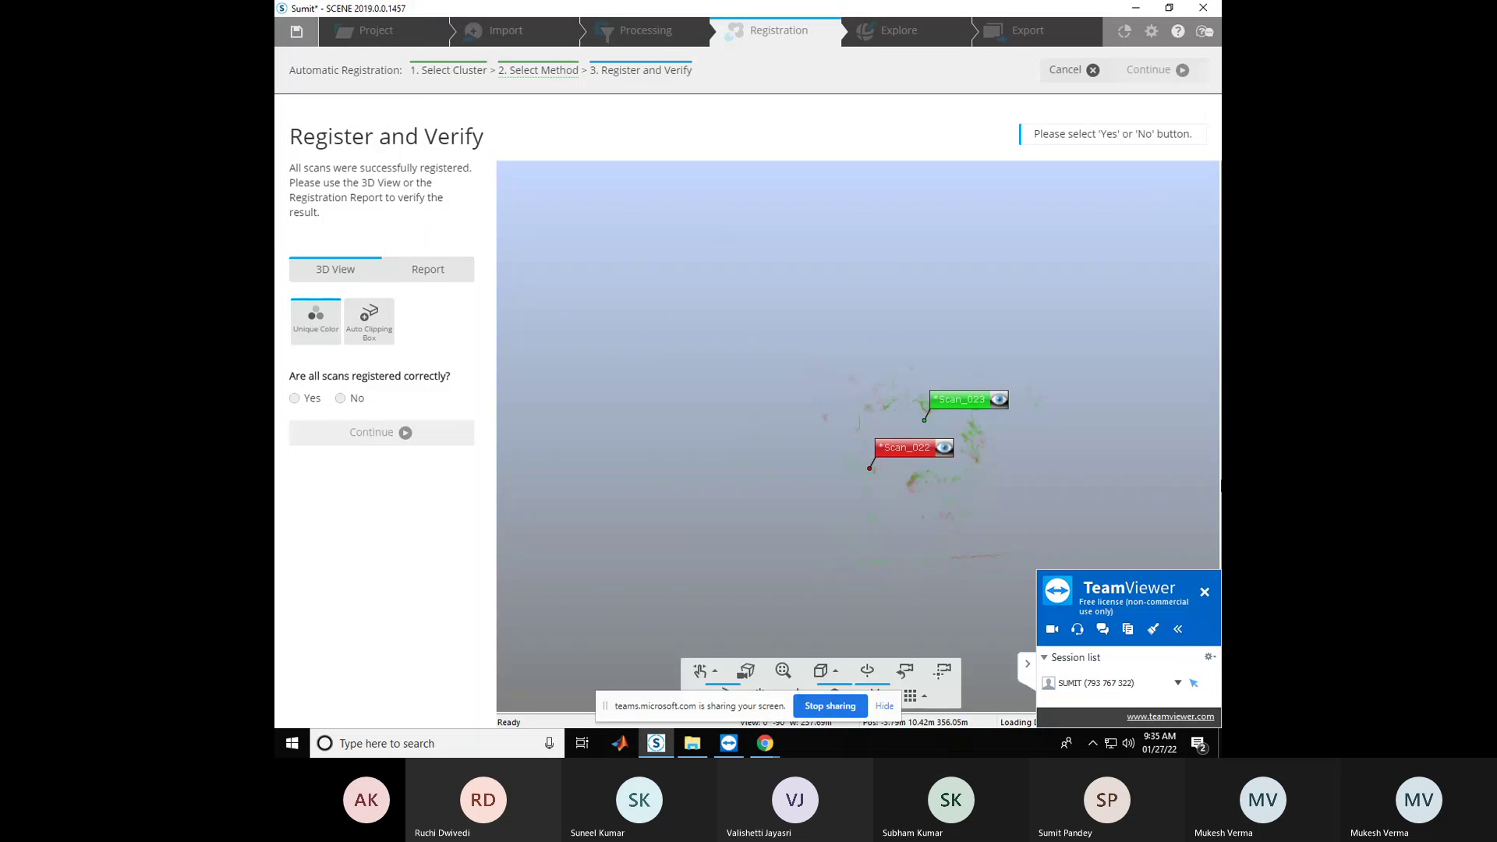
Inspect the alignment of the registered Scan_022 and Scan_023 point clouds in the 3D verification view
scroll(1055, 448, up, 3)
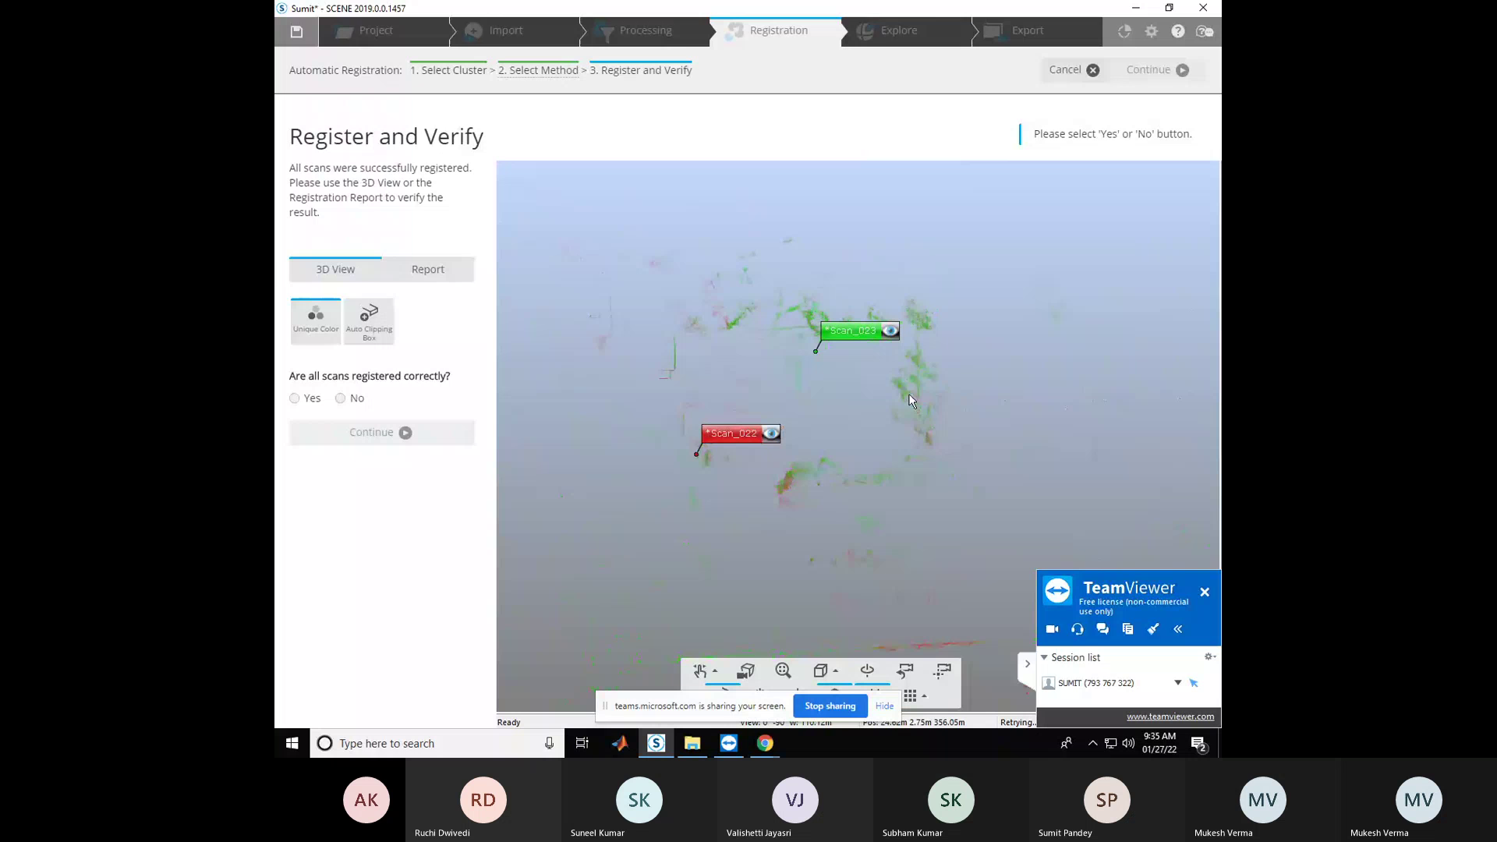
scroll(911, 402, up, 2)
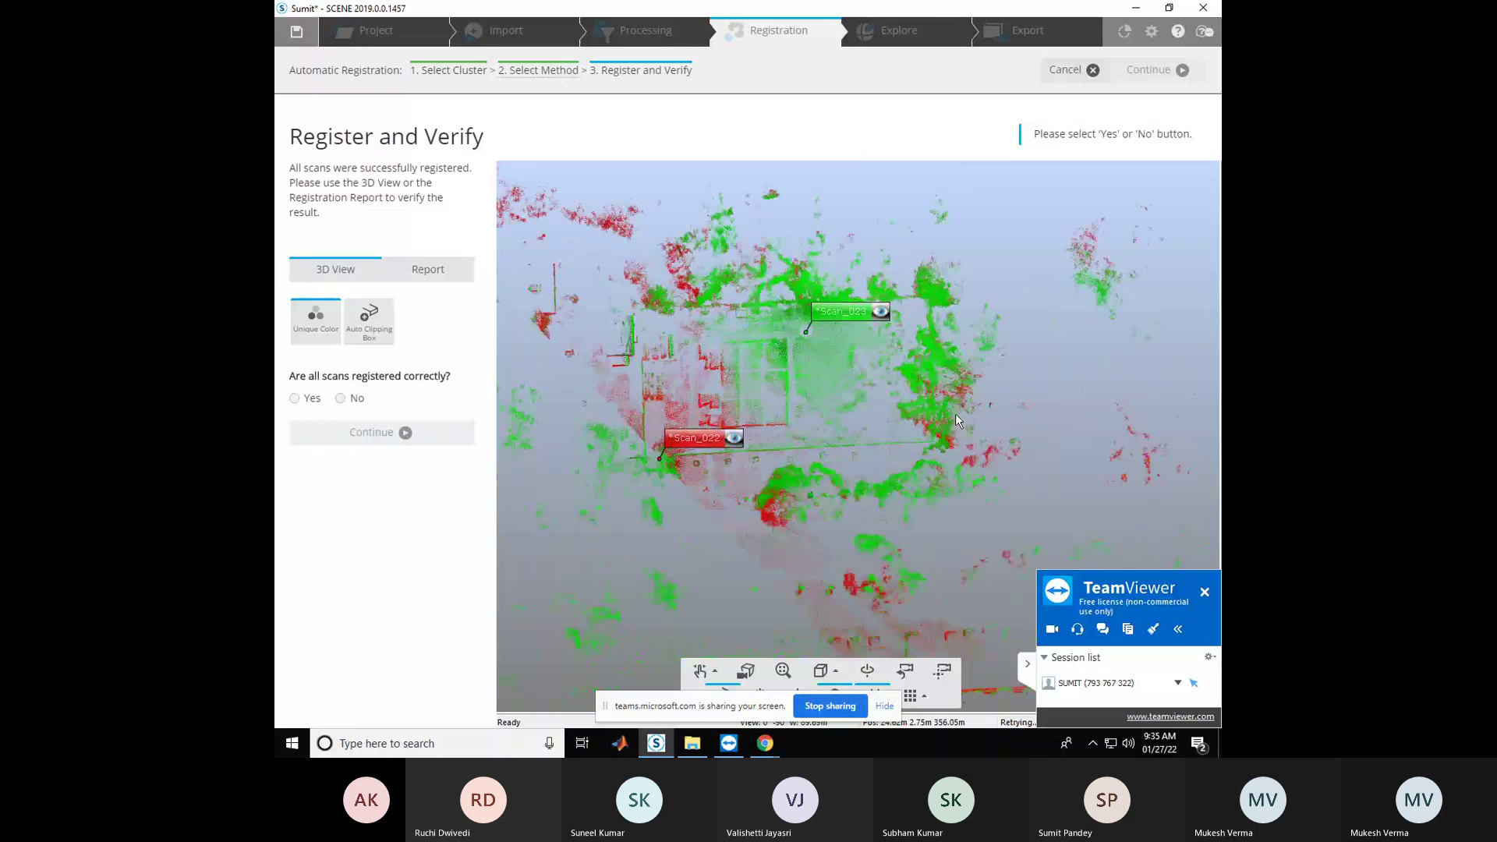
scroll(882, 396, up, 1)
mouse_move(882, 396)
mouse_down()
mouse_move(858, 404)
mouse_move(894, 396)
mouse_up()
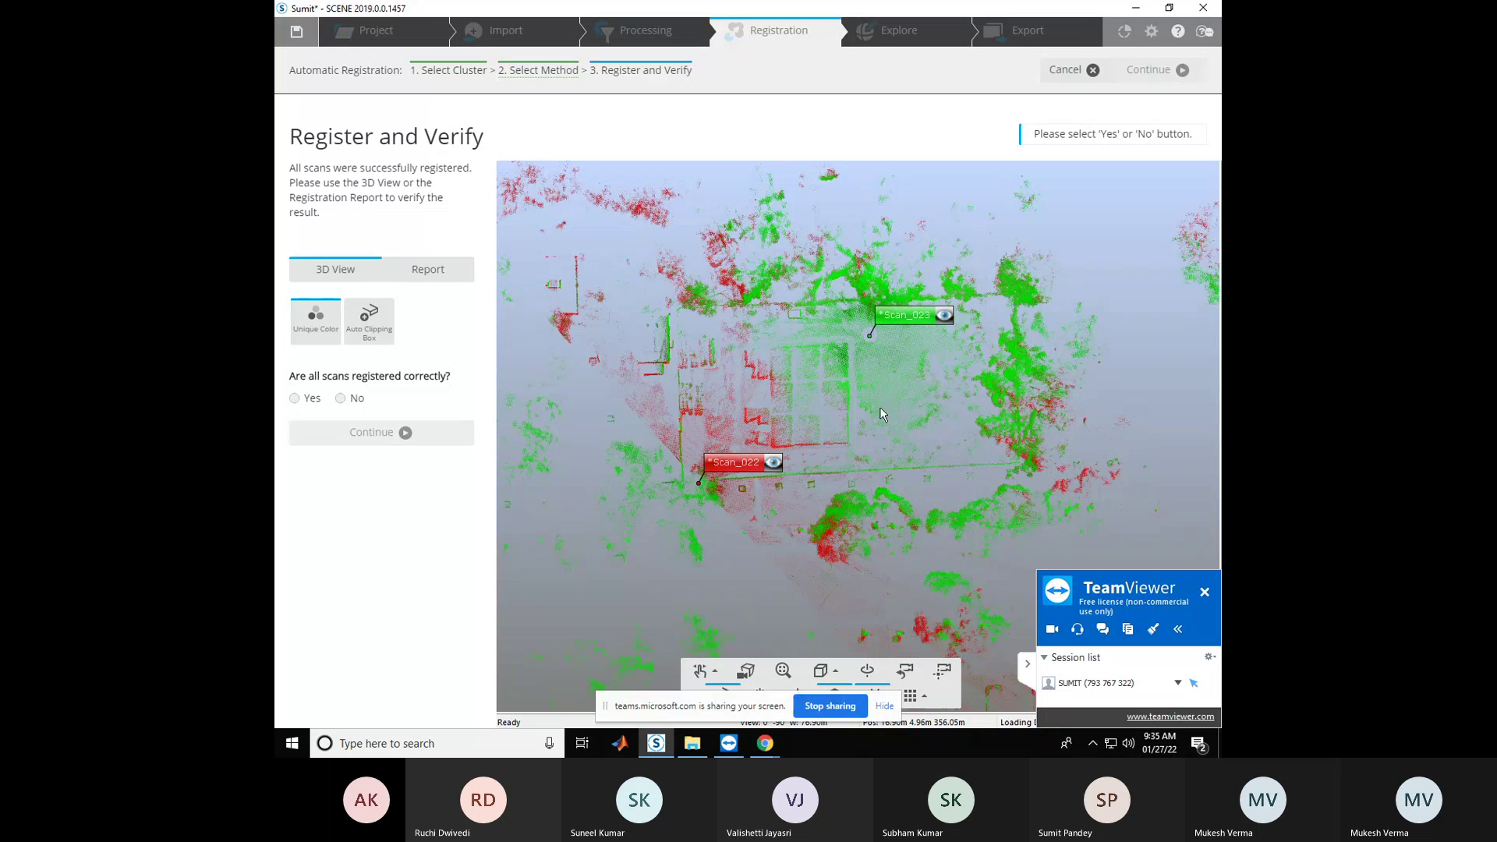
scroll(882, 413, up, 1)
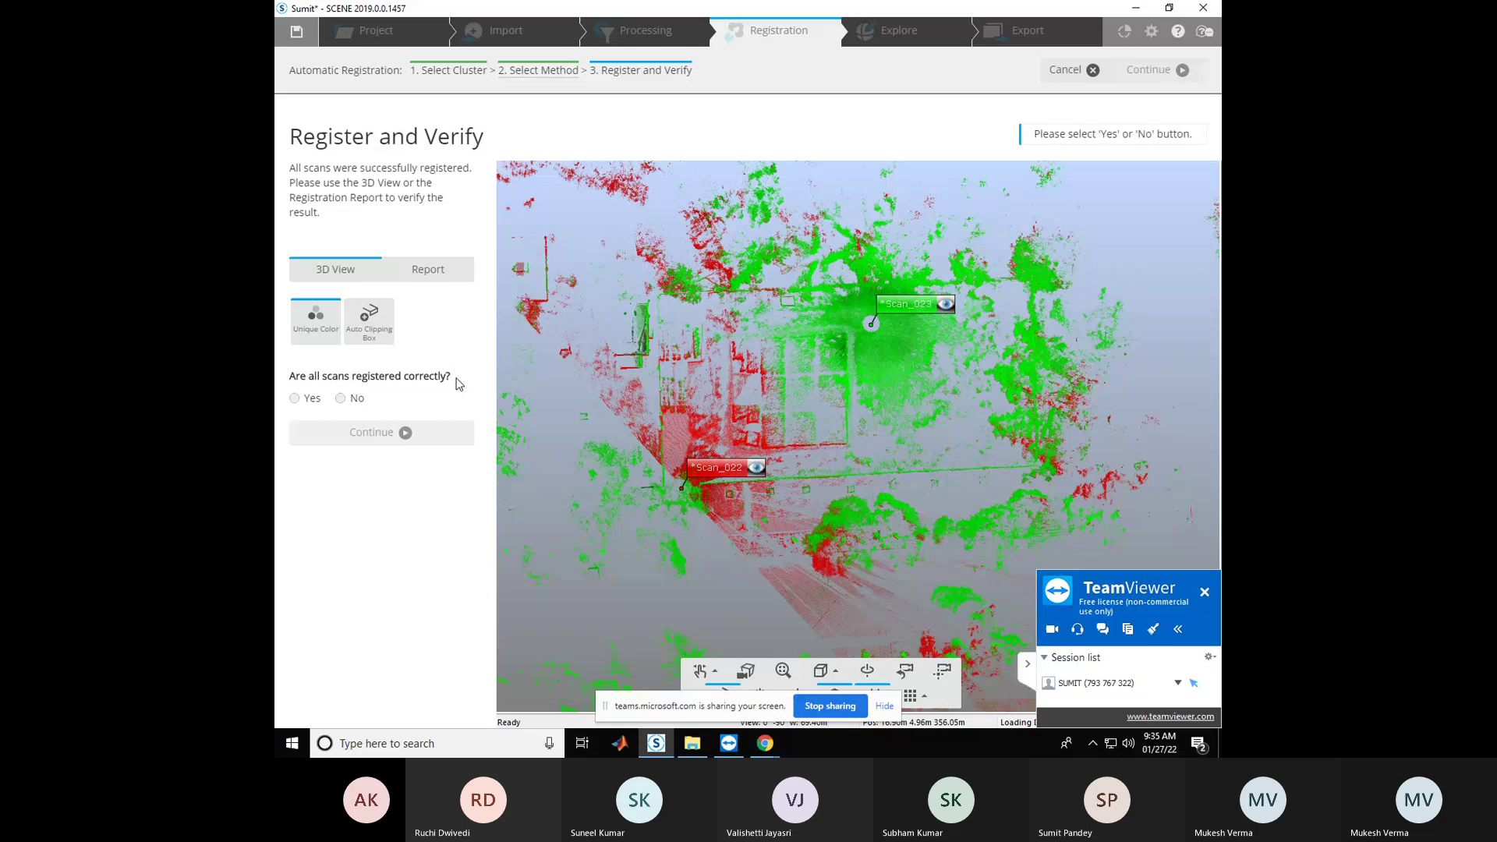
Review the target statistics in the registration report, return to the 3D view and leave the automatic registration without accepting it
click(416, 279)
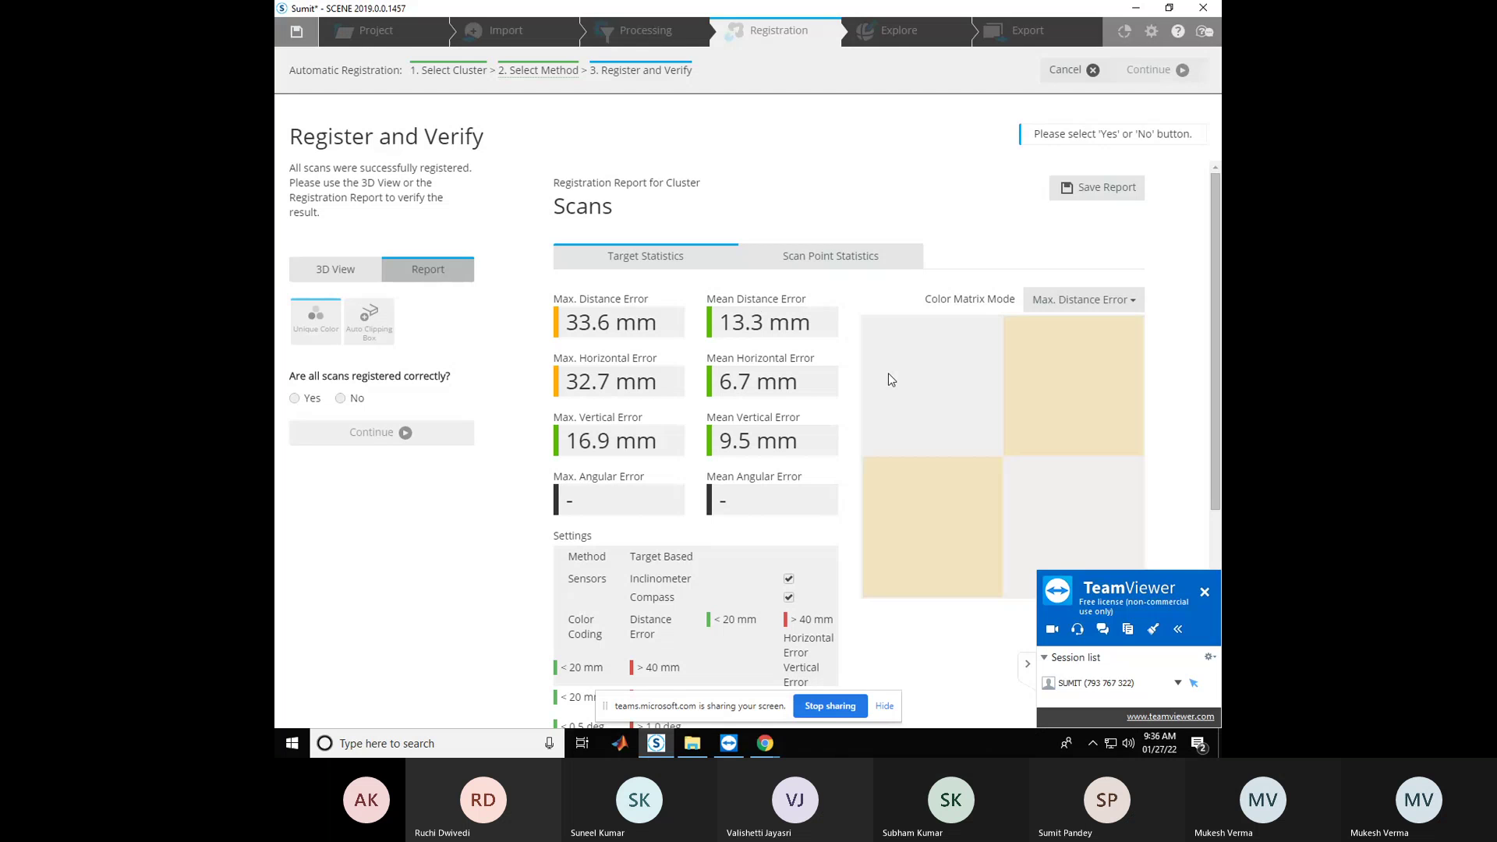
click(335, 269)
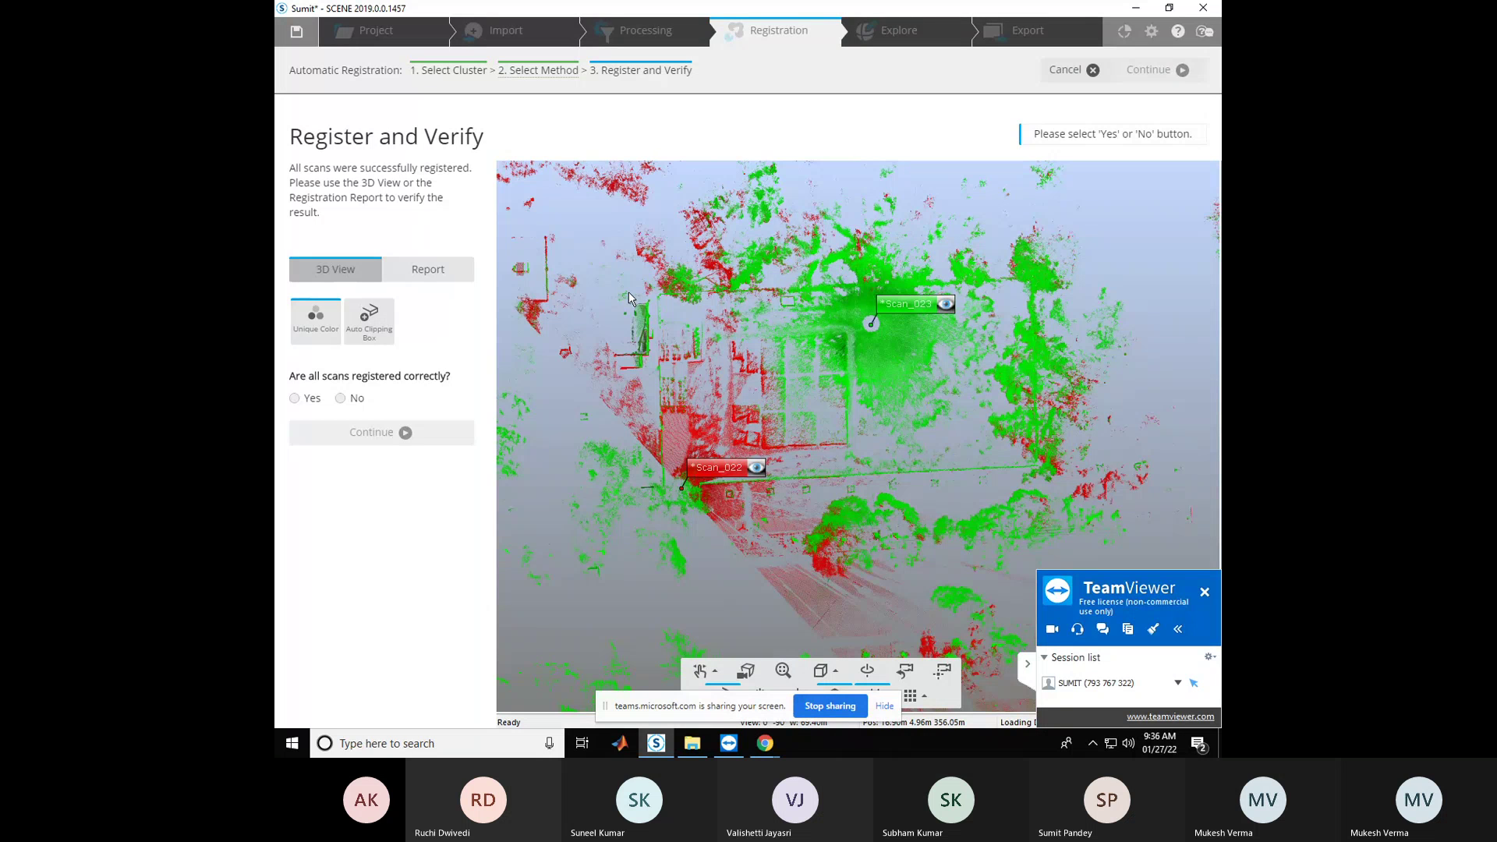
click(1086, 72)
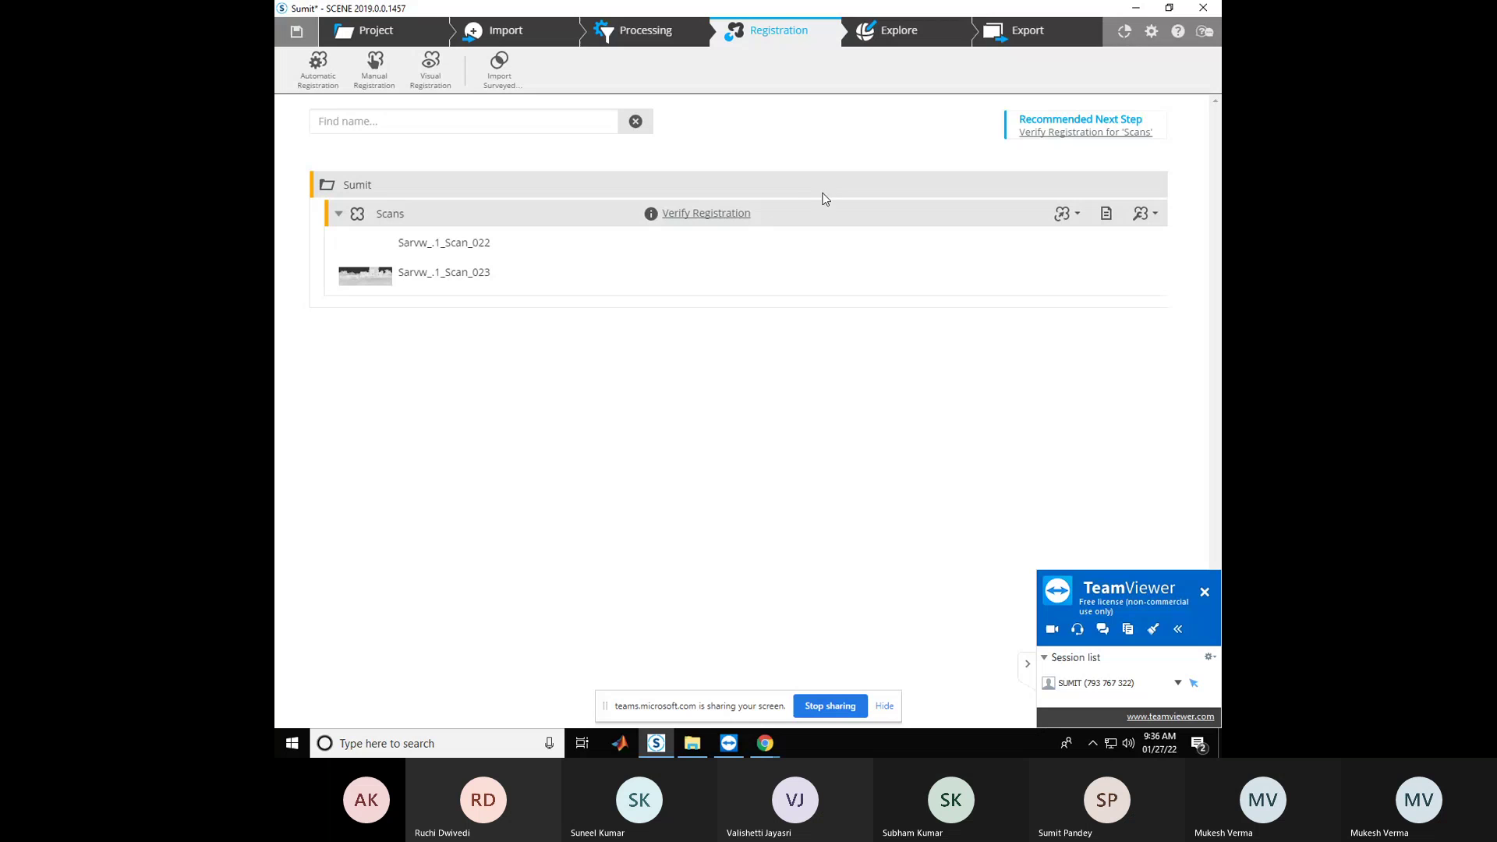
Start a manual registration of the Scans cluster and pair Scan_022 as first with Scan_023 as second scan for target marking
click(1083, 221)
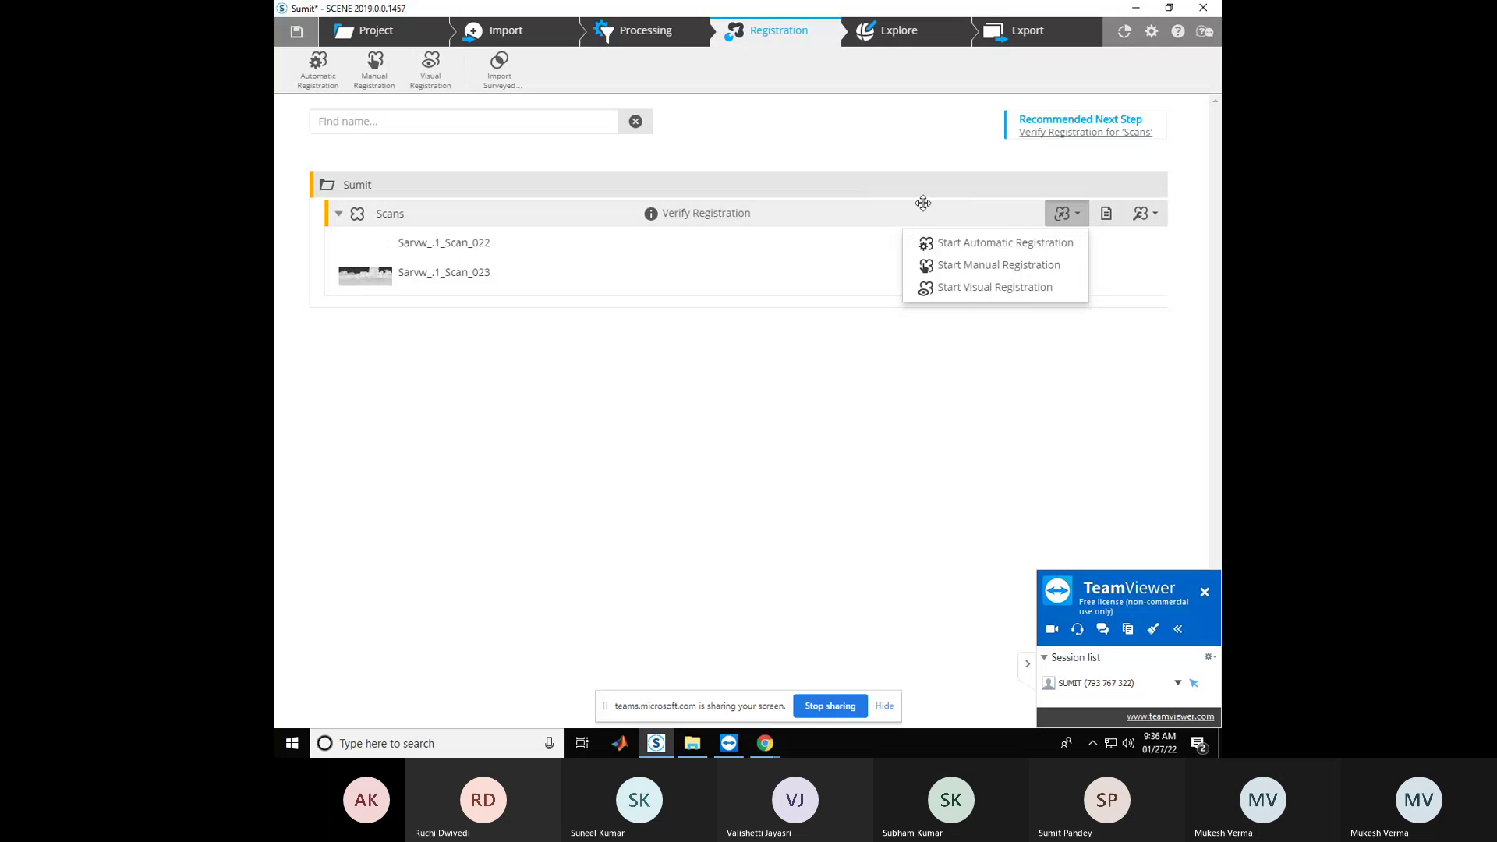
click(988, 266)
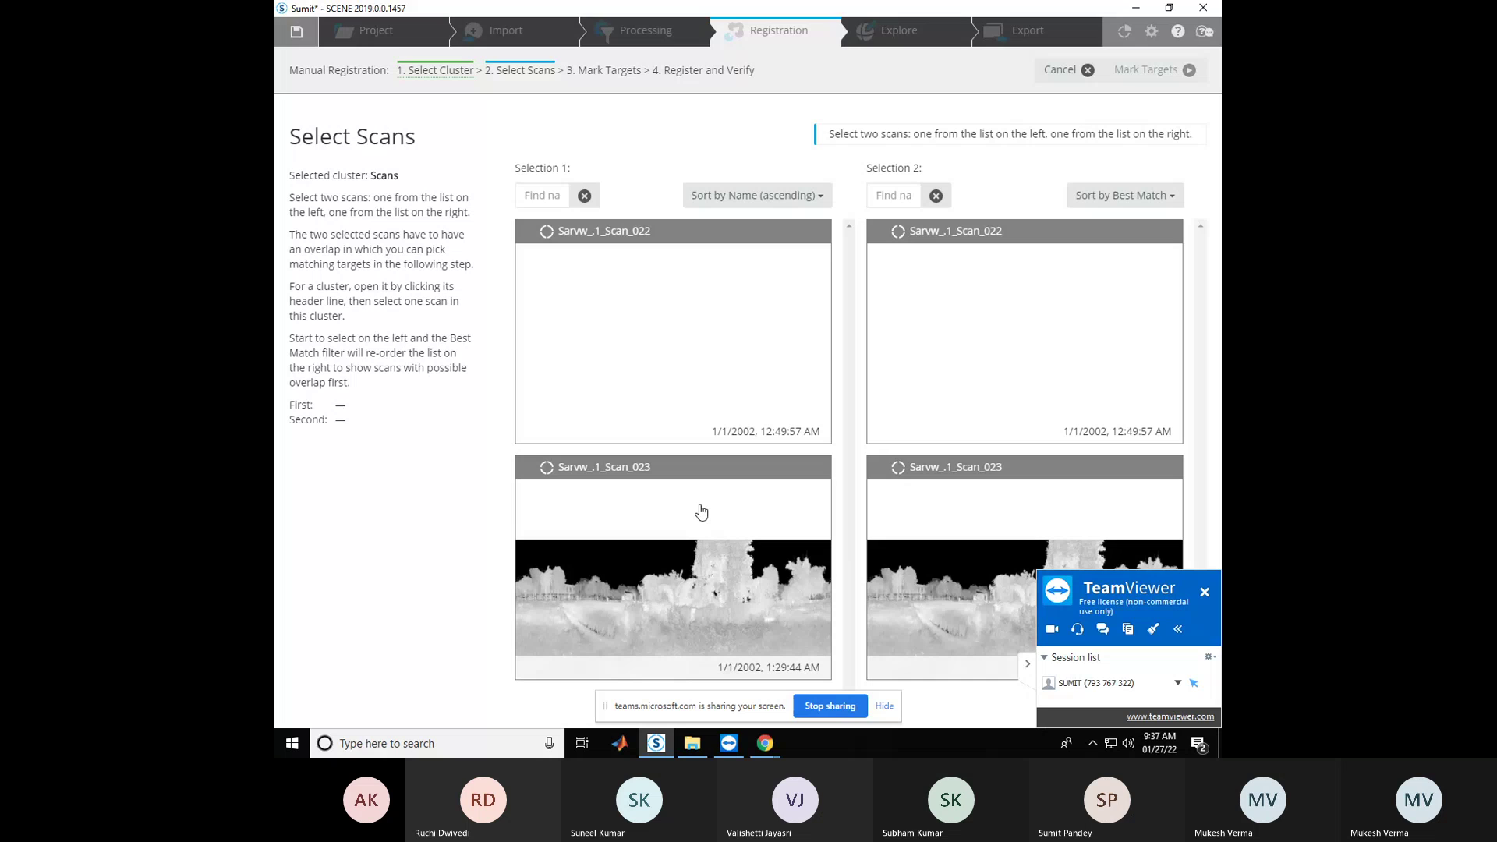
click(752, 327)
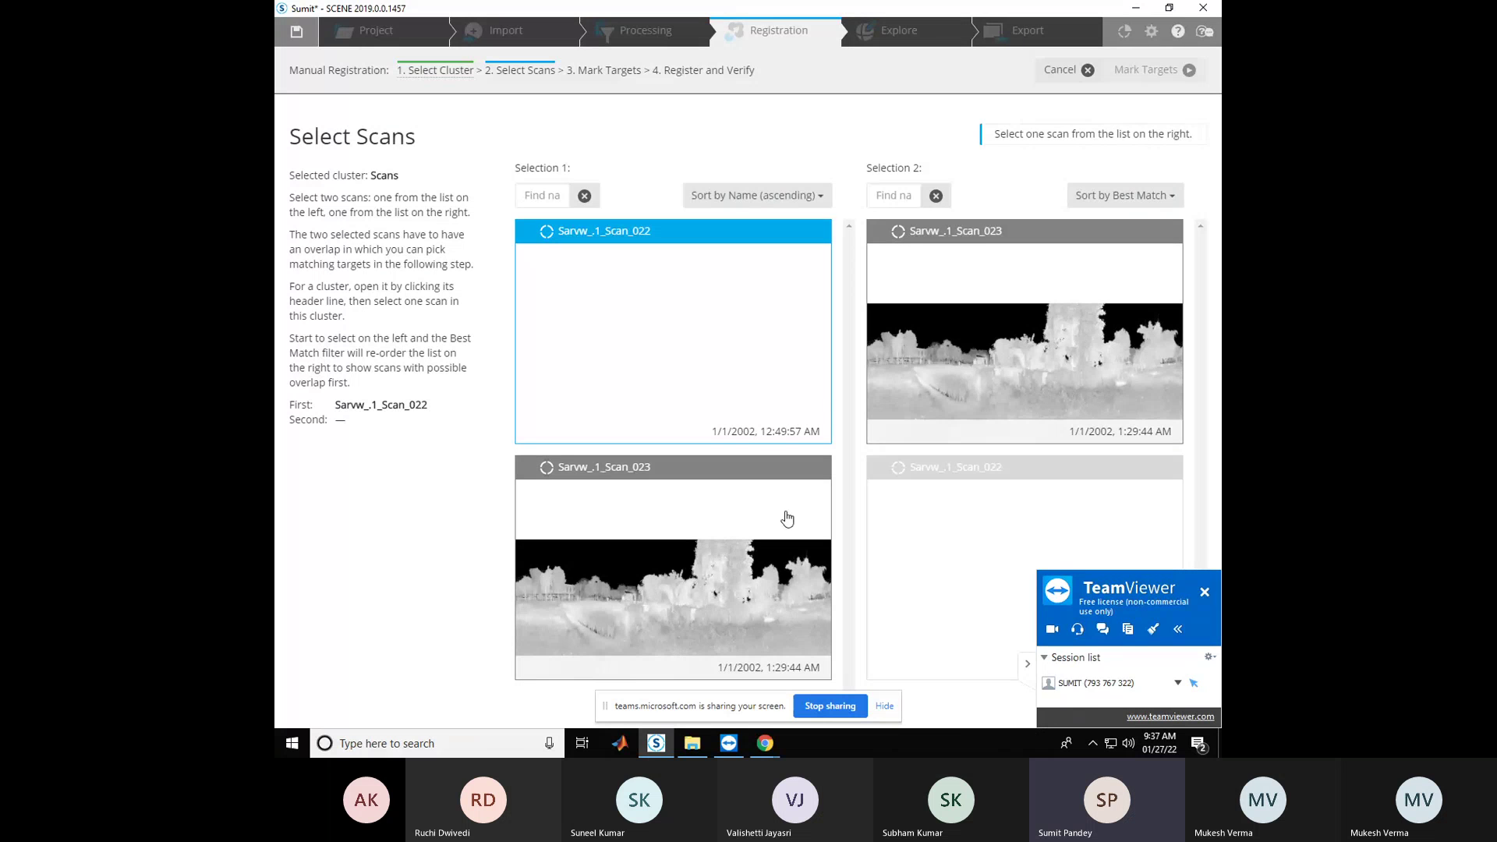
click(770, 565)
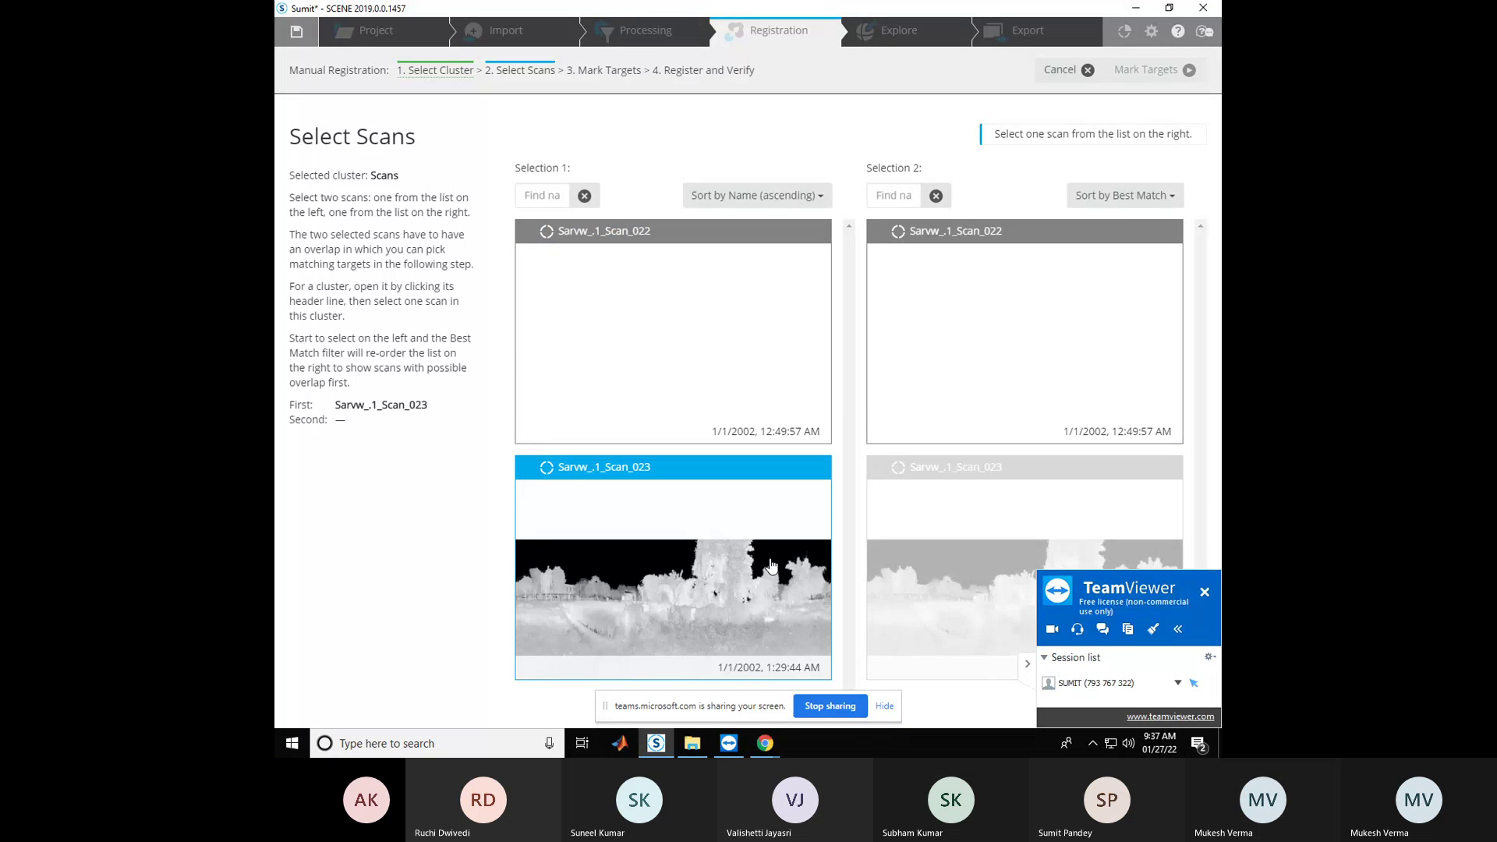
click(724, 383)
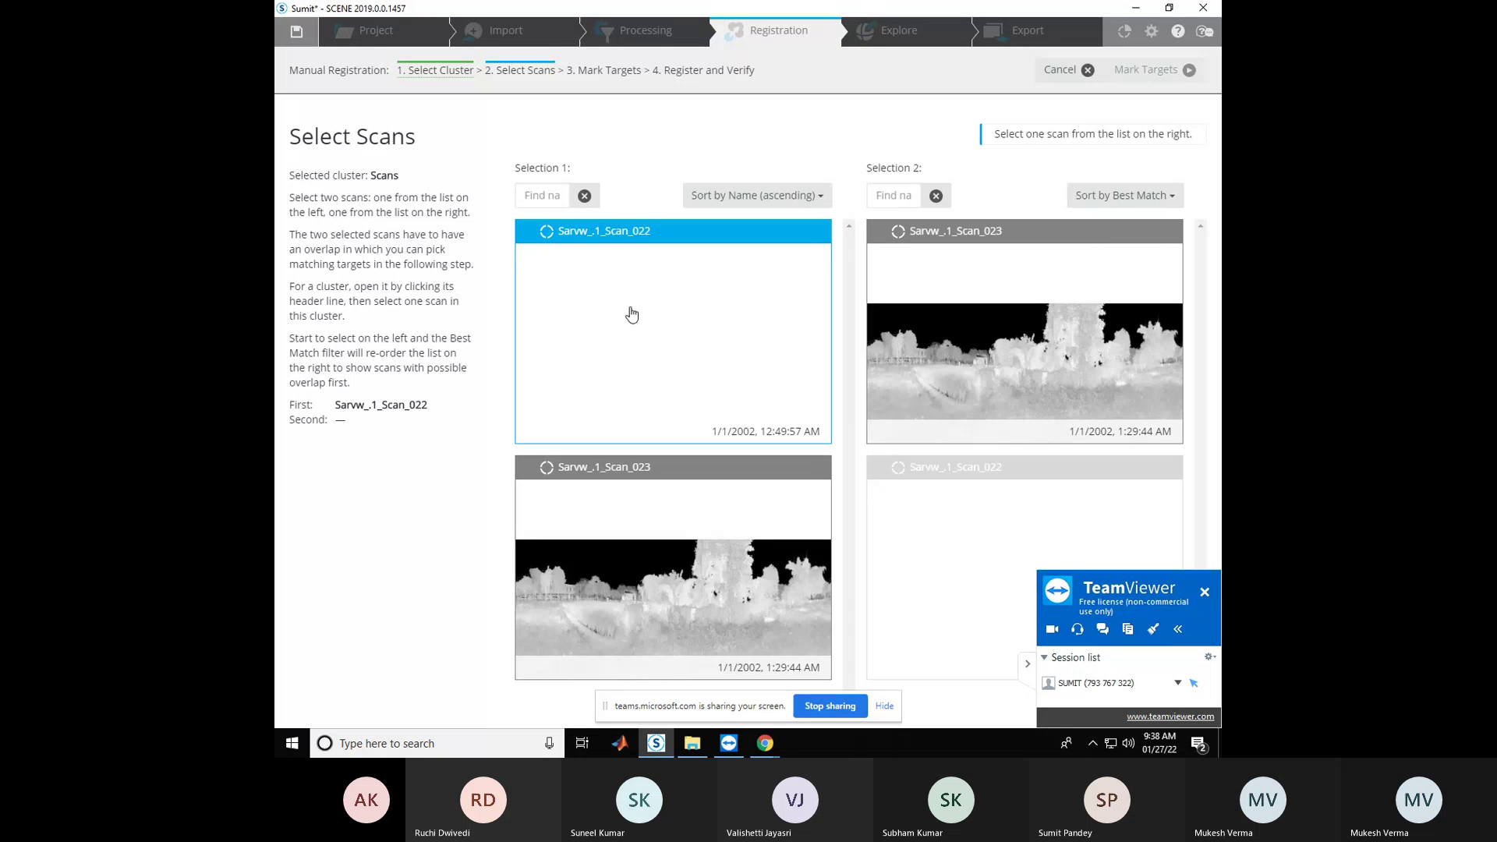
click(1055, 326)
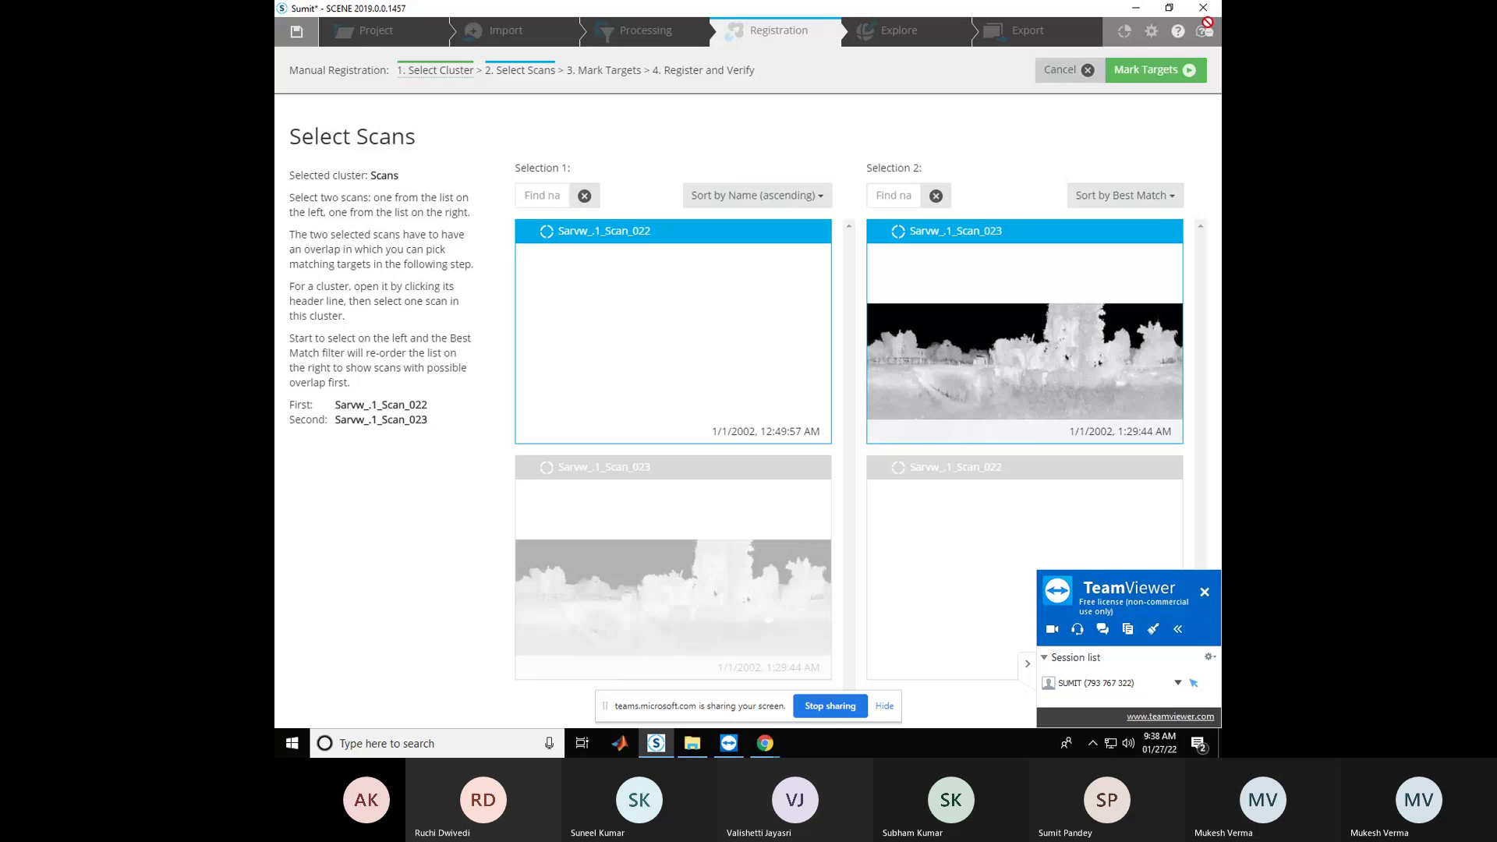
click(1122, 72)
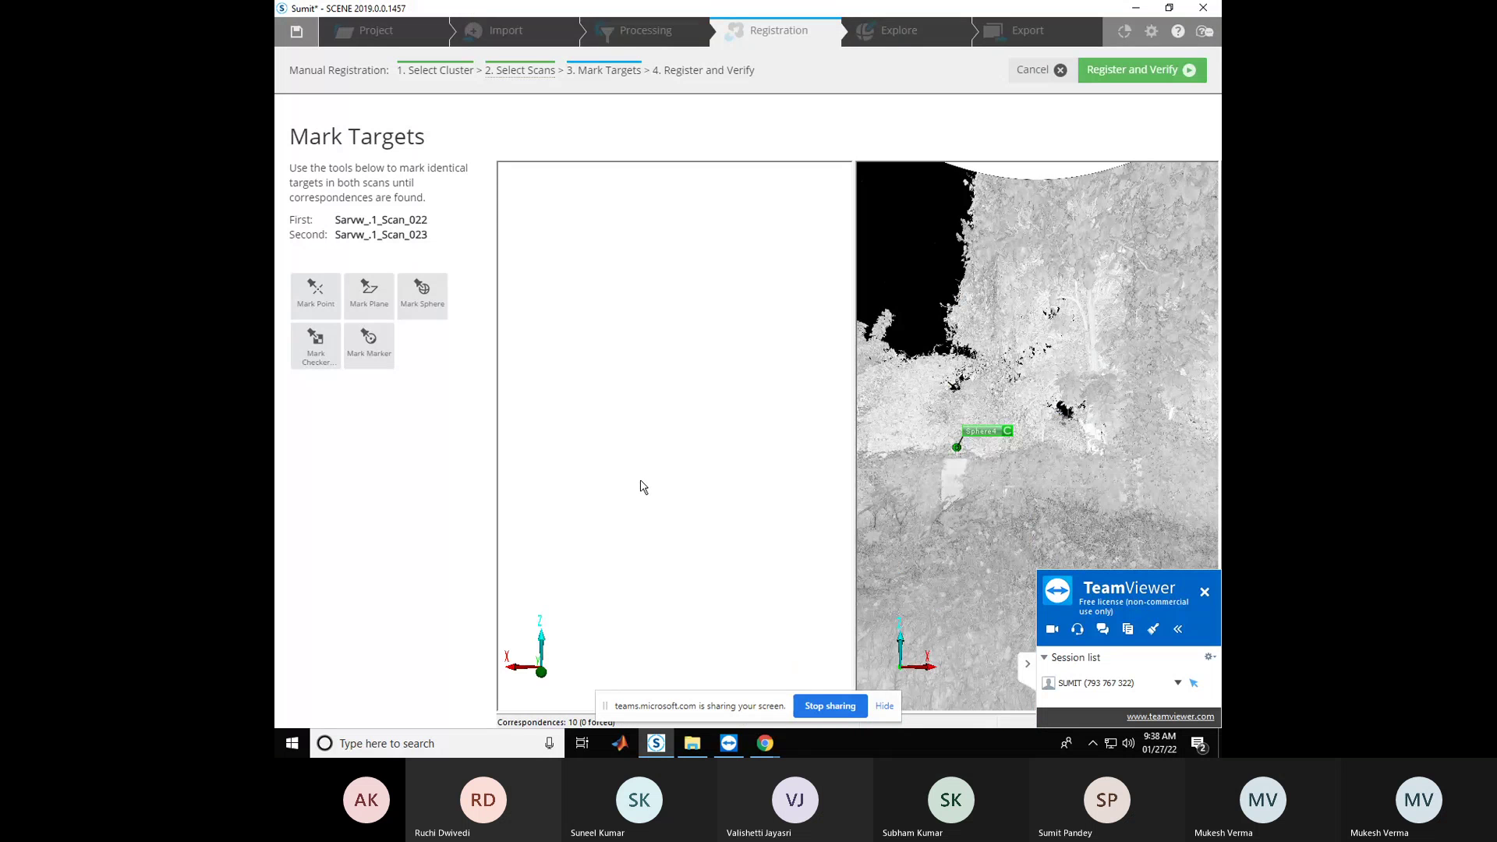
Mark the sphere on the post beside the mesh gate as a matching target in both Scan_022 and Scan_023
drag(685, 419, 740, 468)
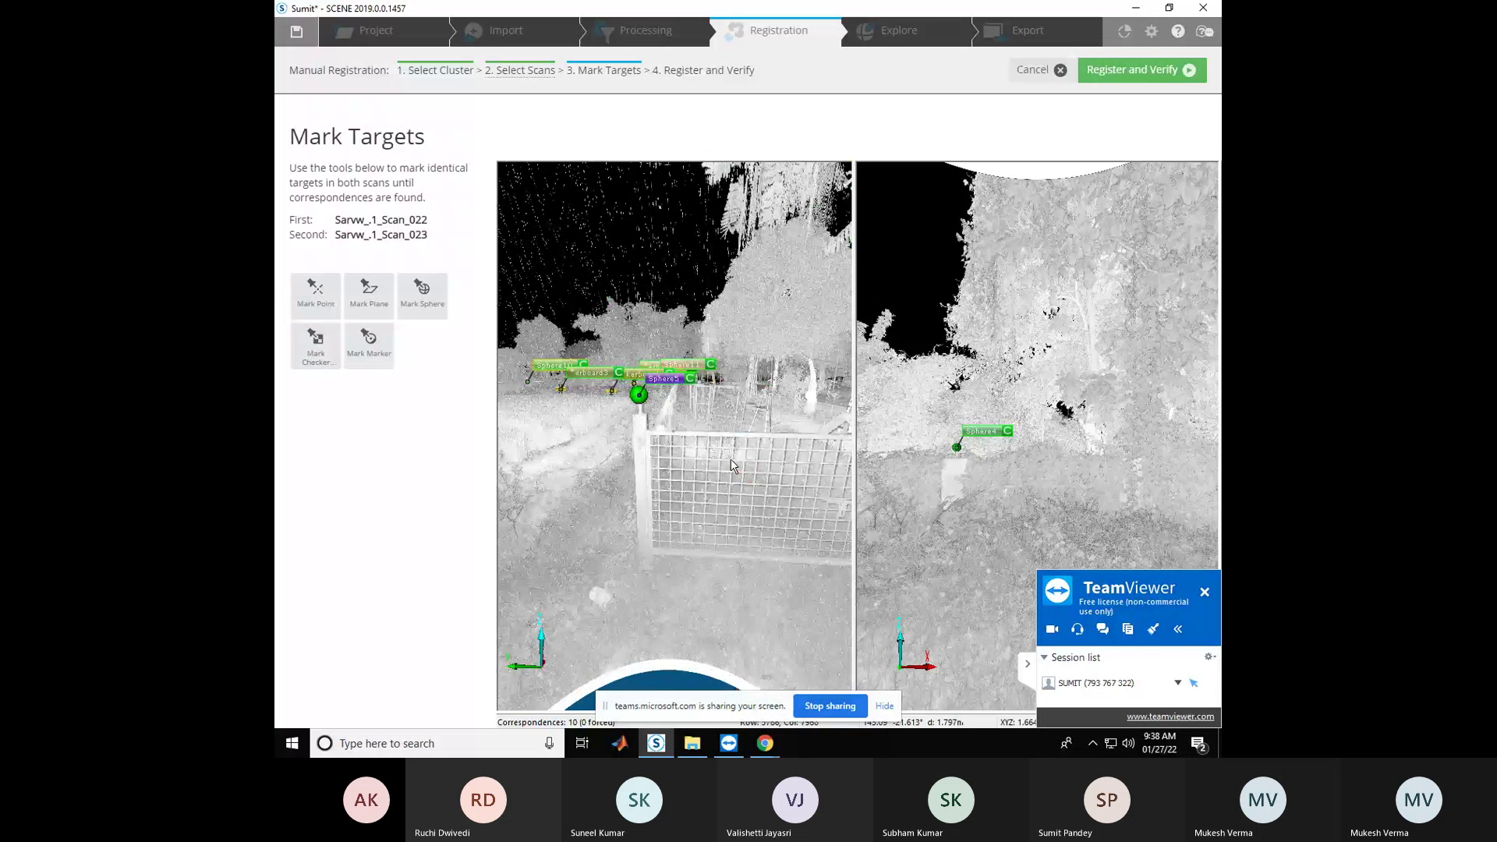
drag(733, 465, 575, 474)
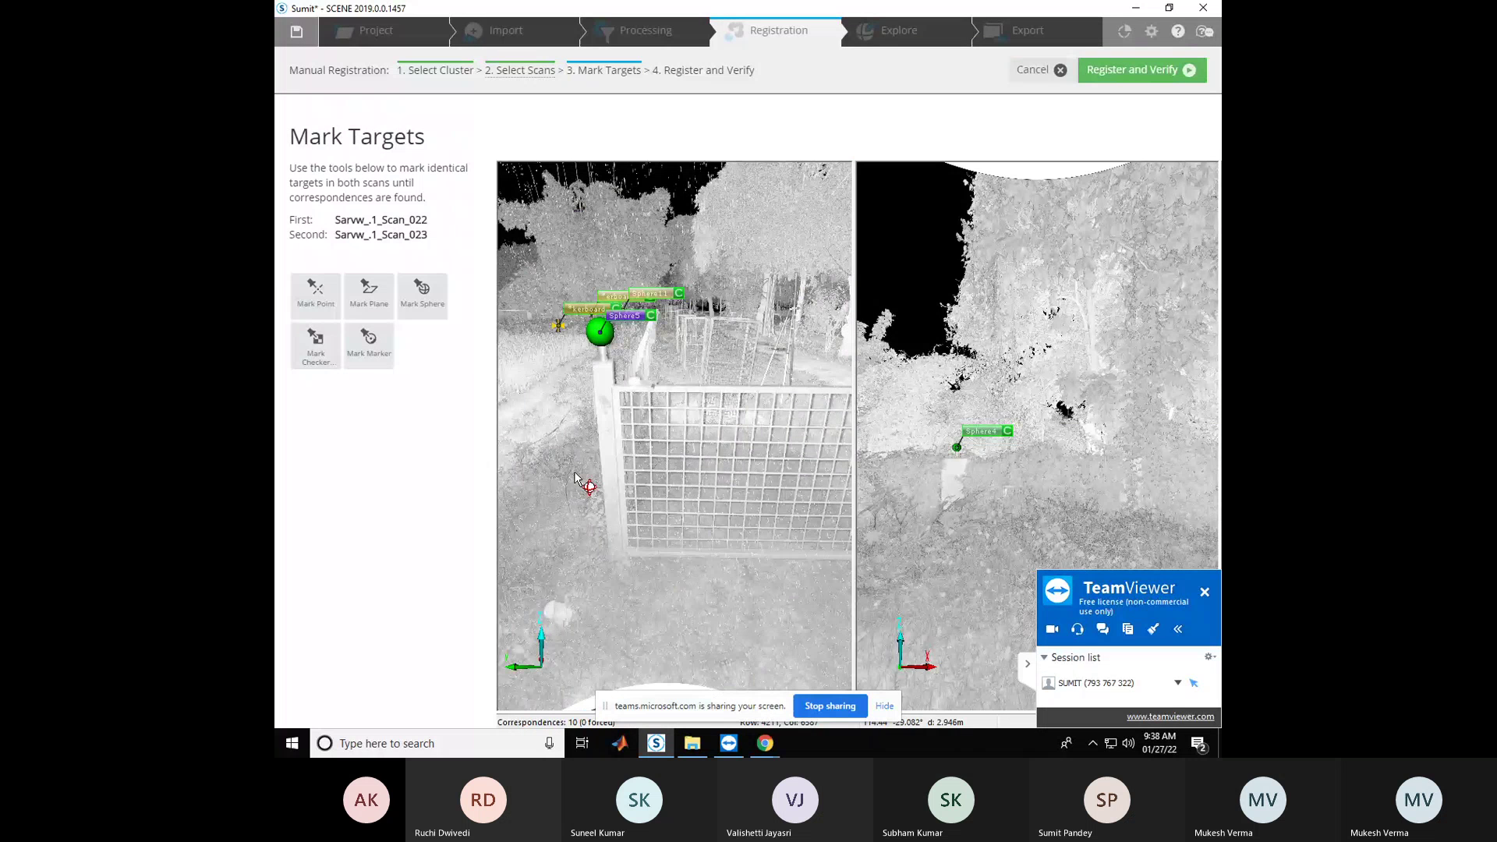
drag(897, 467, 1079, 434)
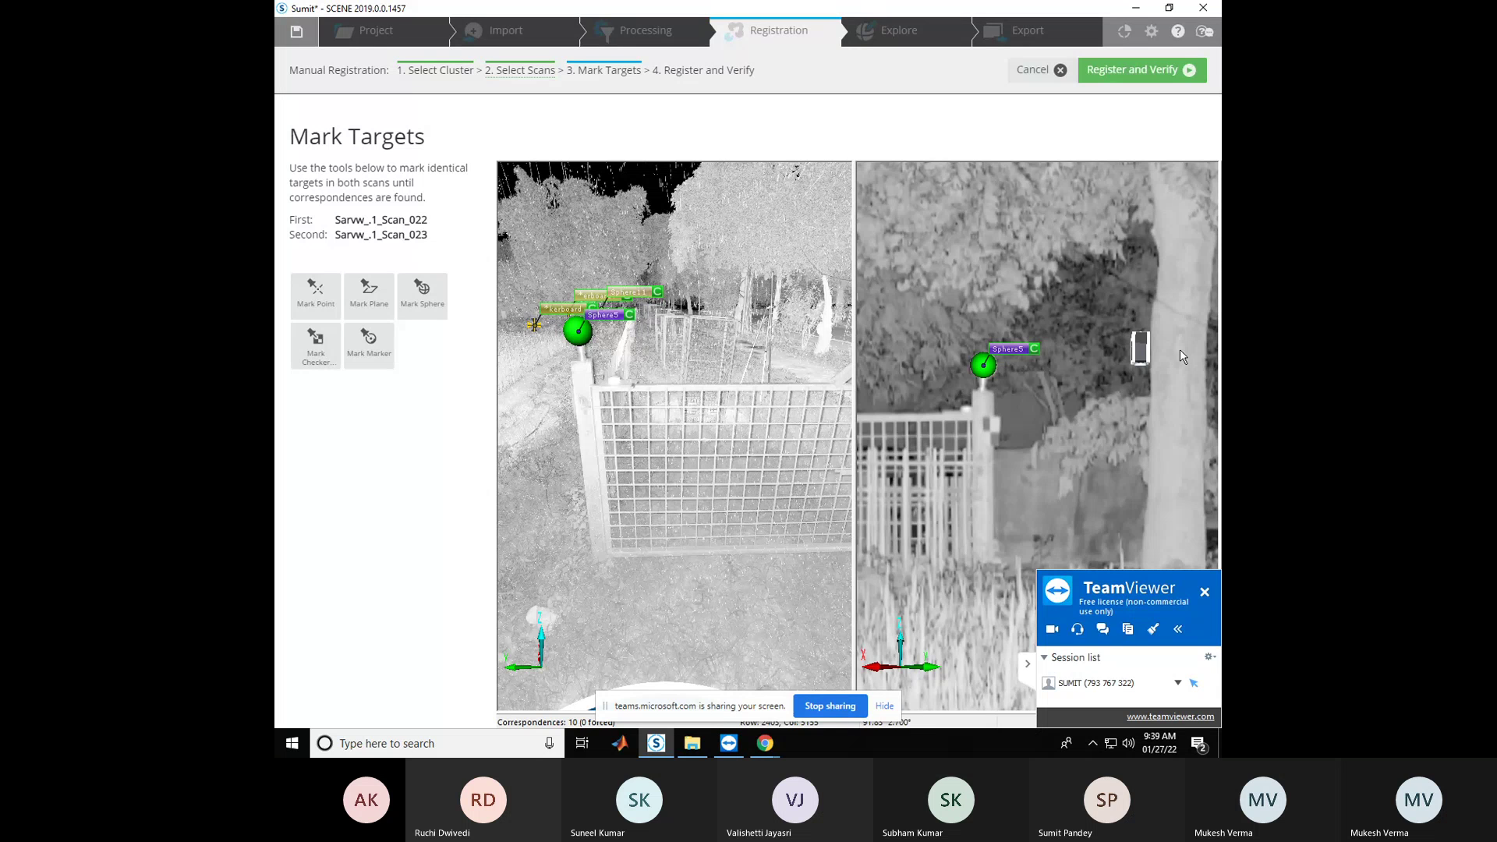
click(420, 308)
click(578, 327)
click(983, 362)
Mark the sphere on top of the white pillar as a matching target in both Scan_022 and Scan_023
drag(785, 484, 951, 422)
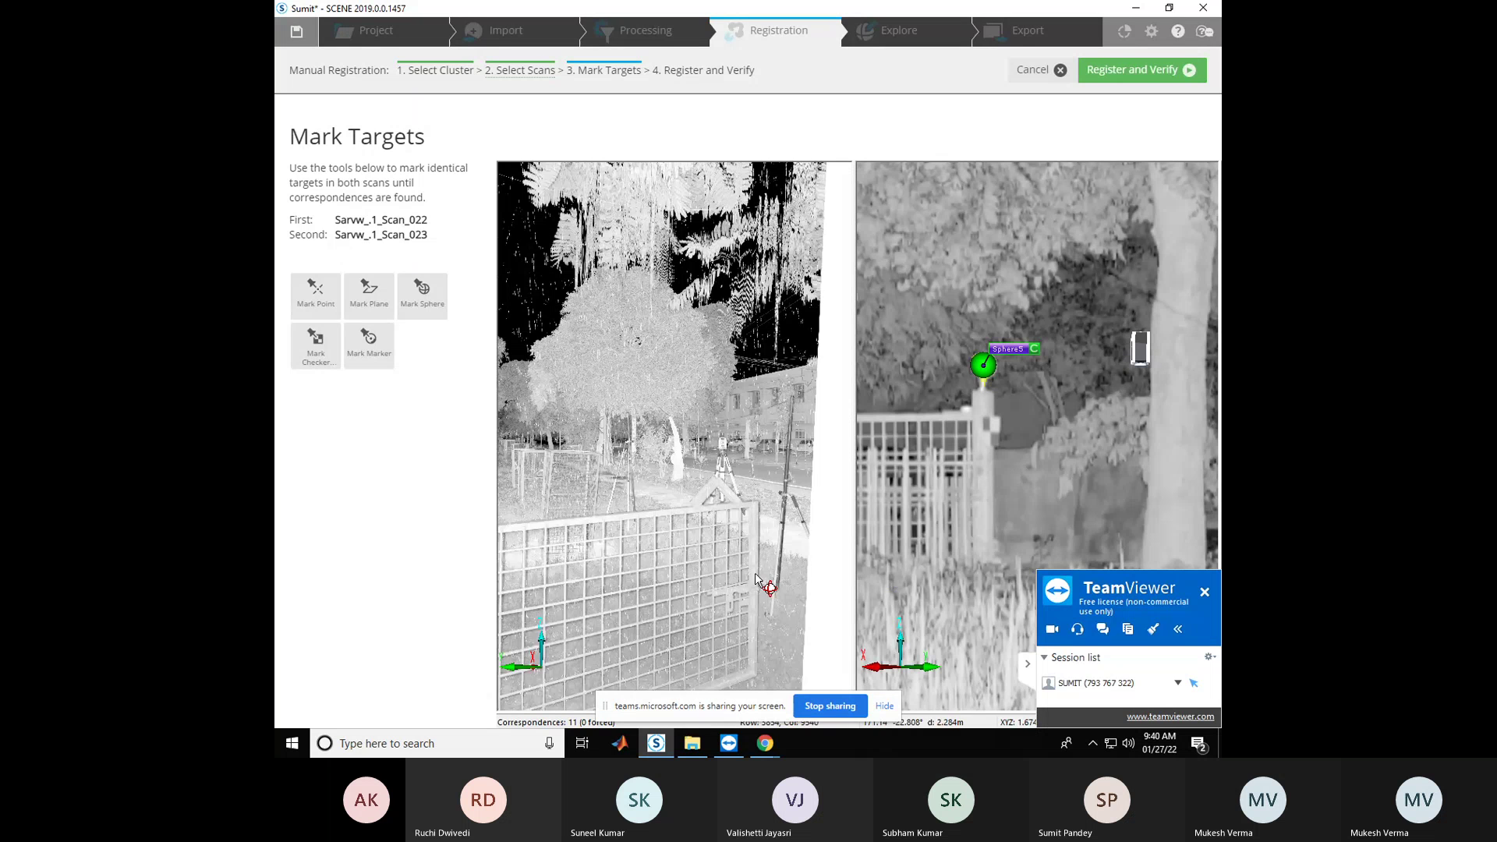
drag(758, 574, 751, 532)
scroll(698, 499, up, 5)
drag(697, 492, 711, 536)
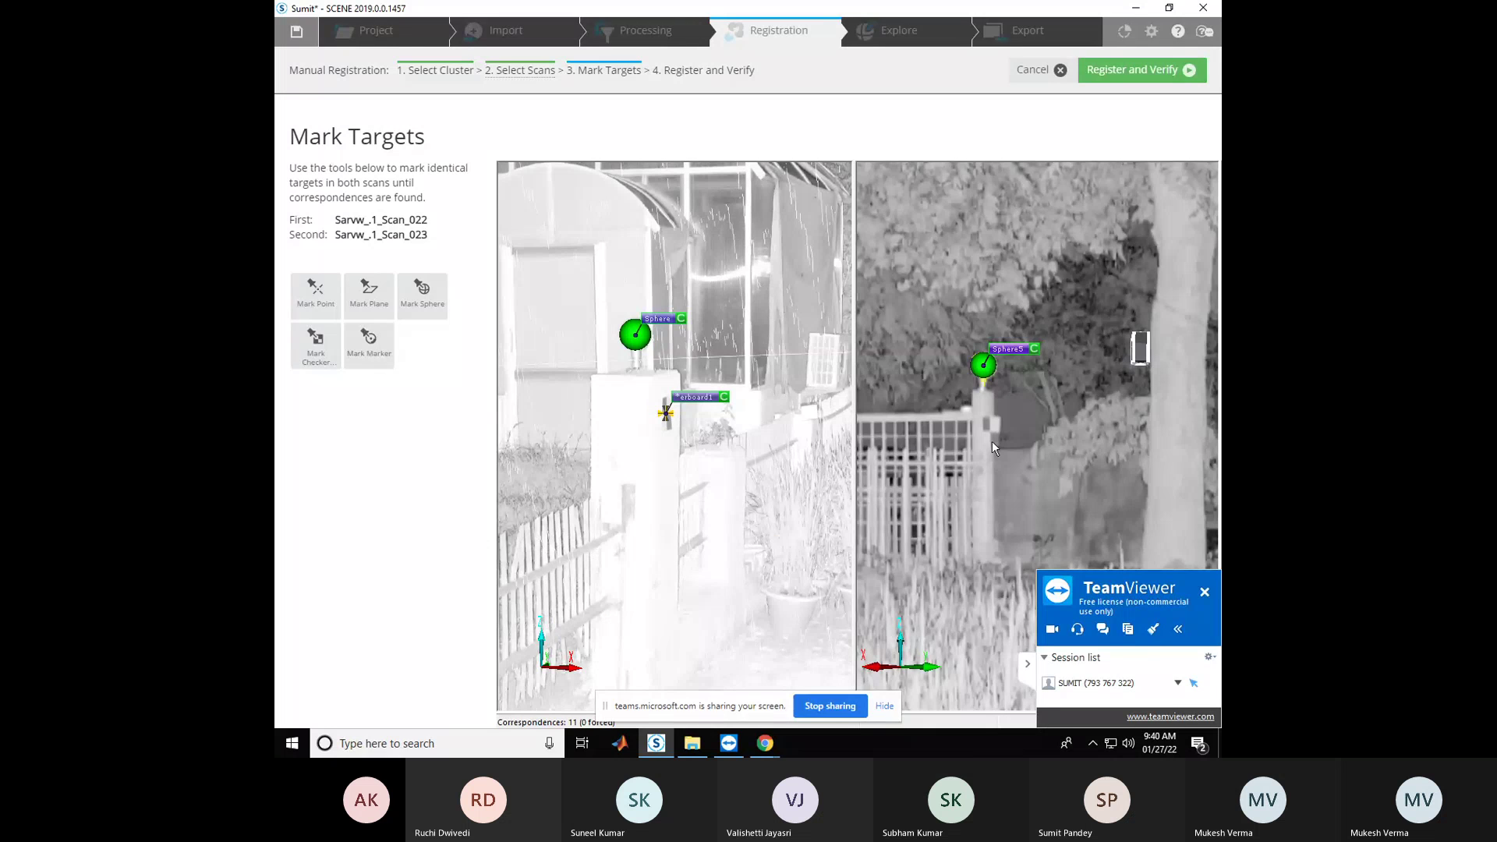
drag(992, 441, 884, 433)
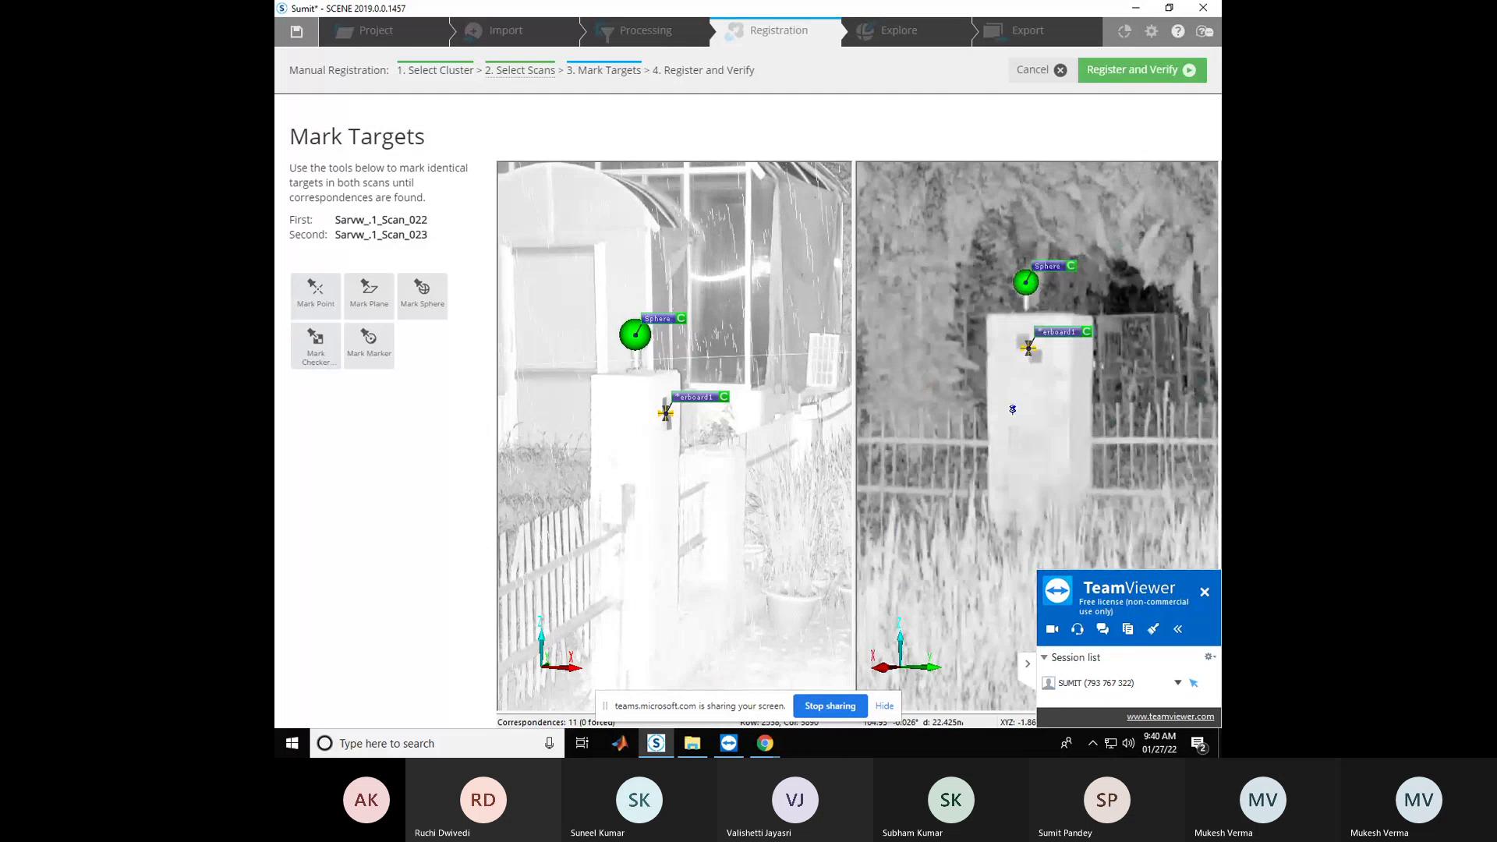
scroll(1012, 409, up, 1)
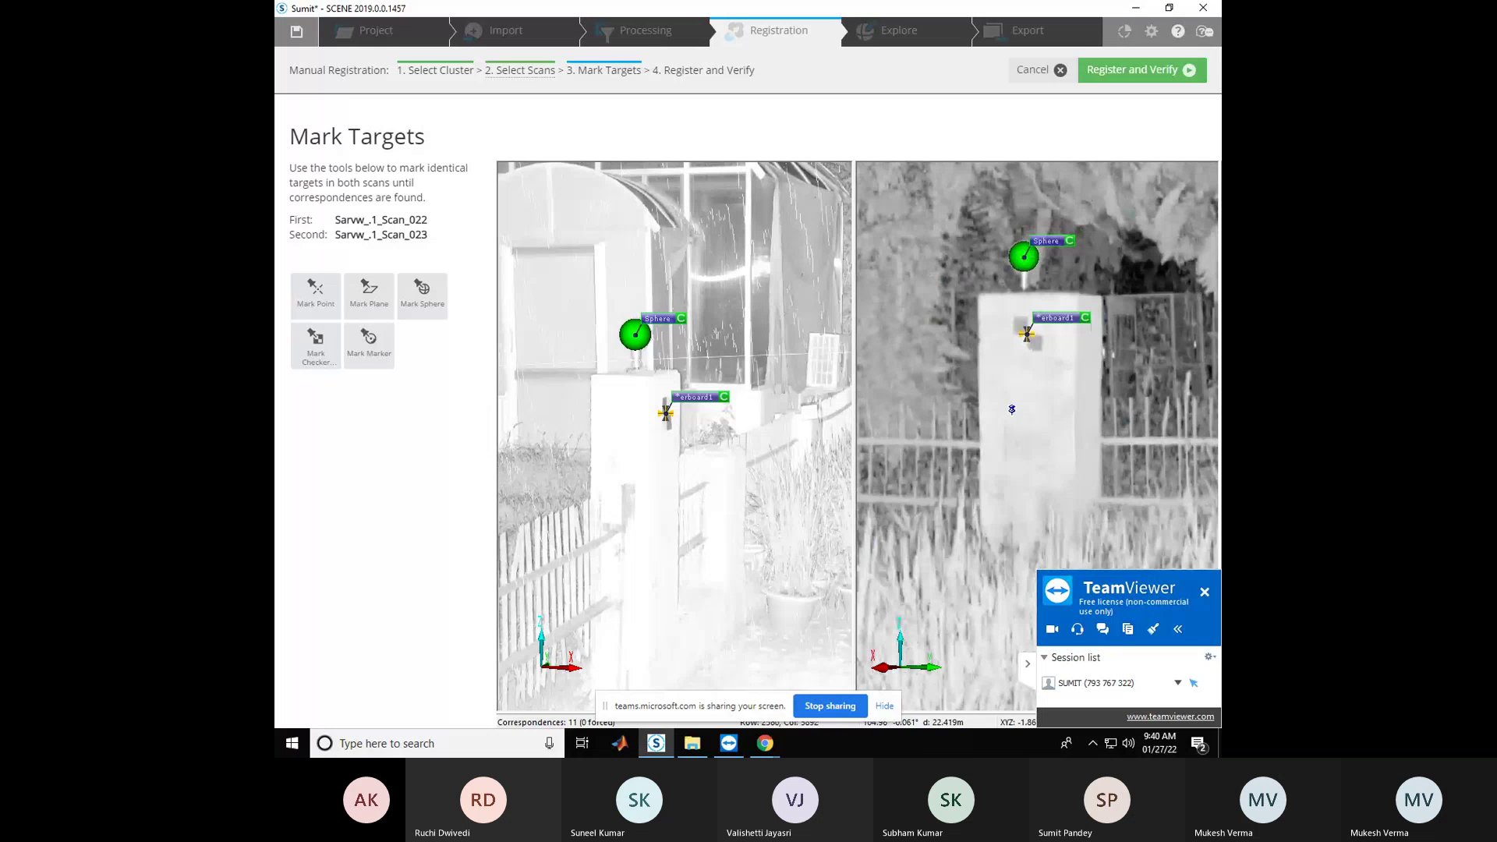
scroll(640, 470, up, 1)
scroll(640, 470, up, 2)
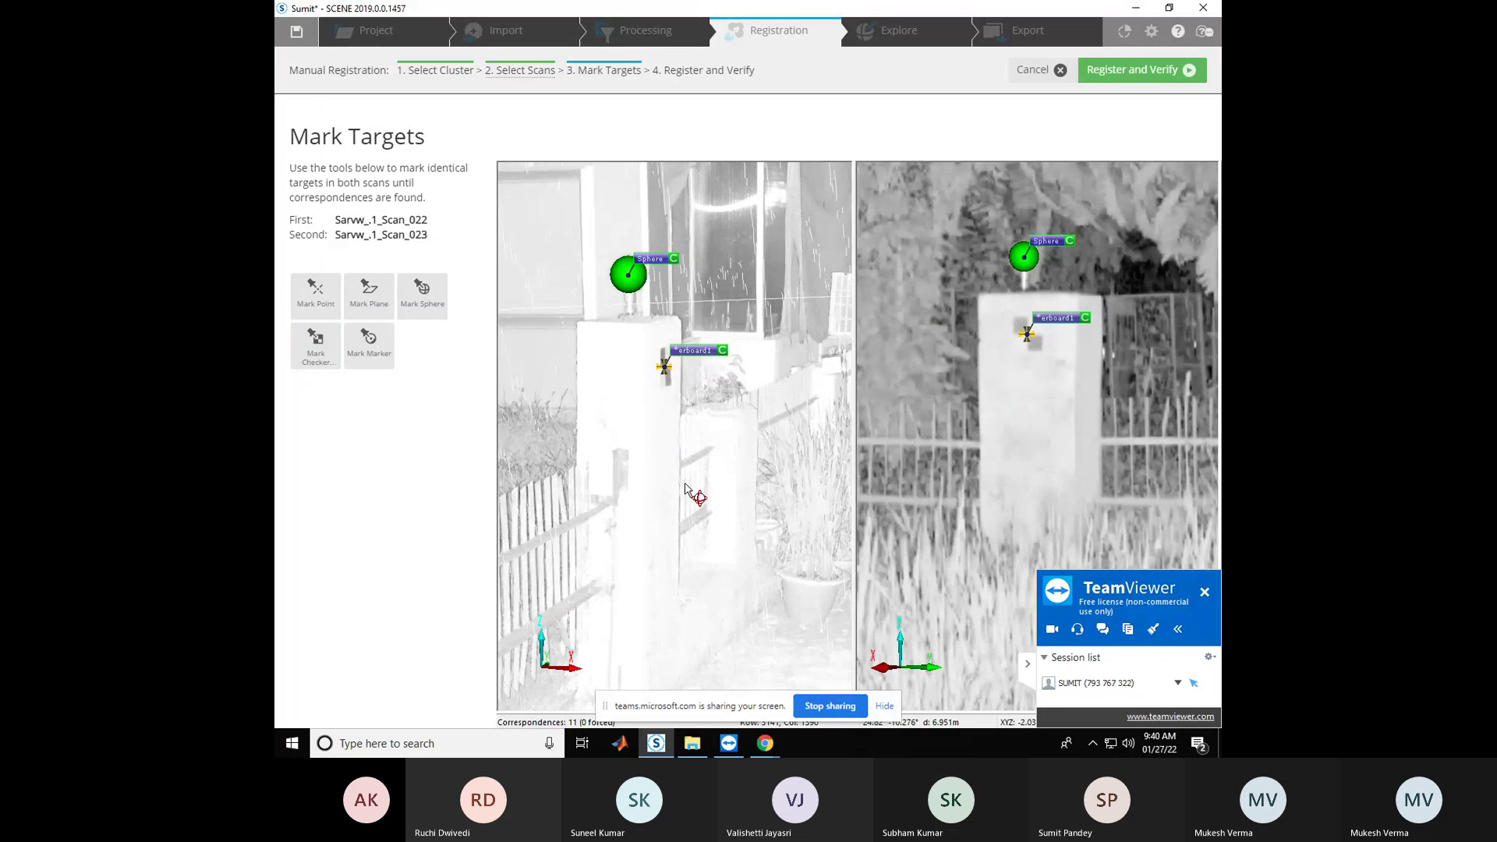
drag(686, 487, 706, 502)
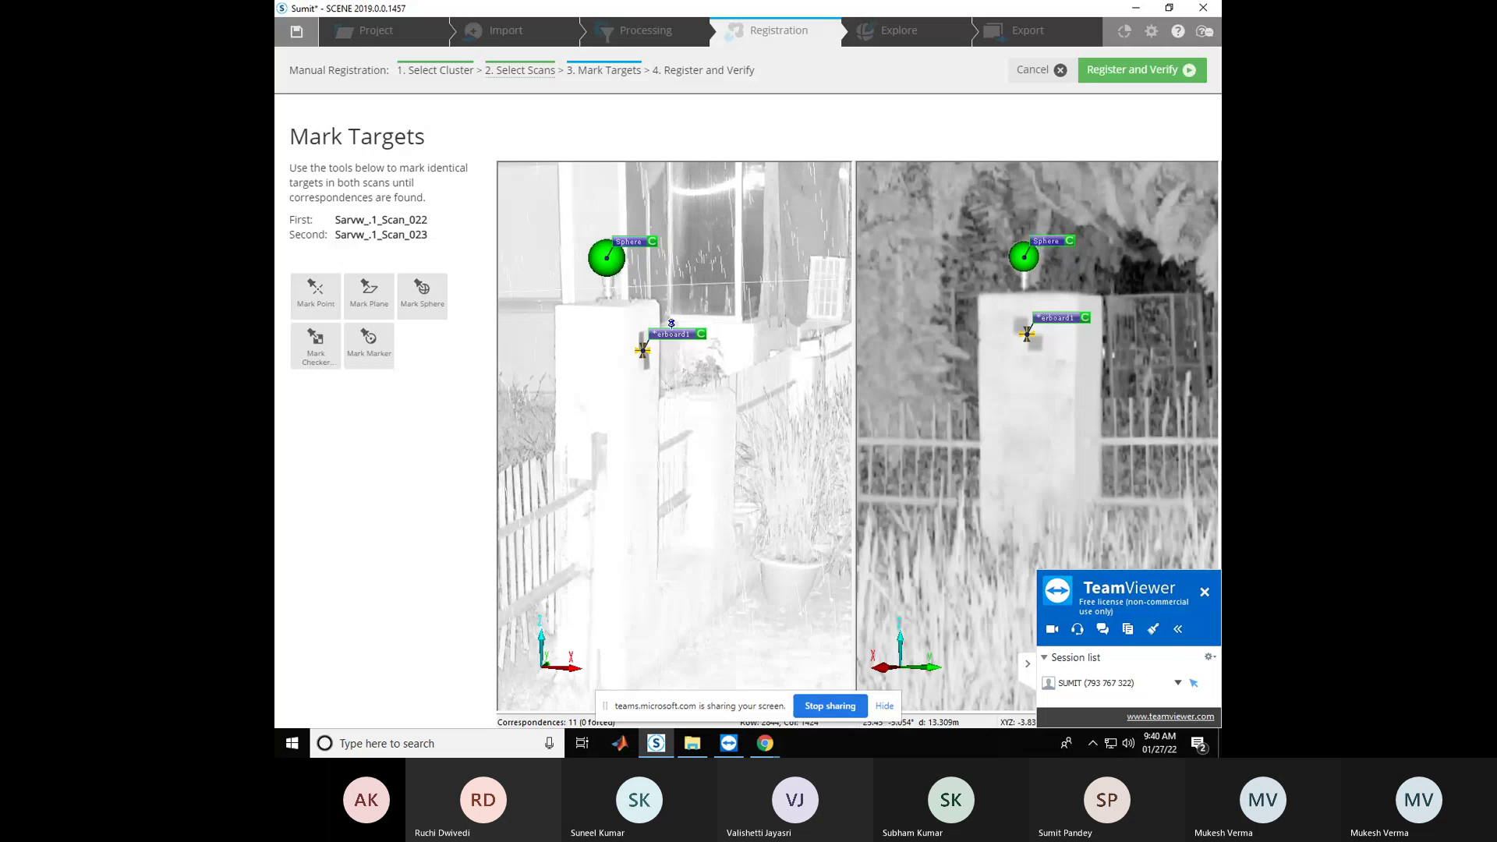
click(424, 292)
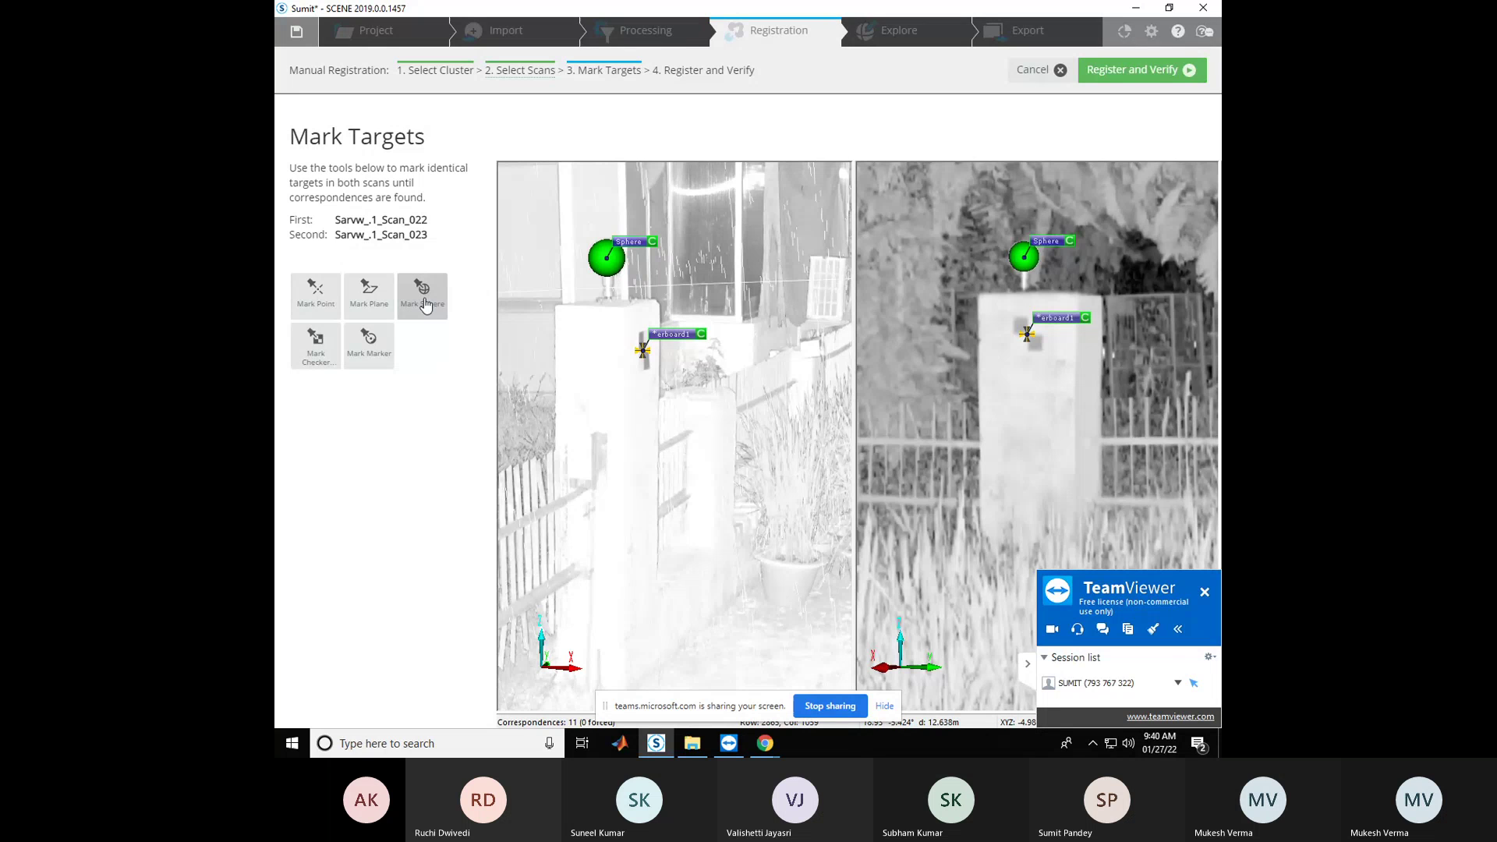
click(608, 253)
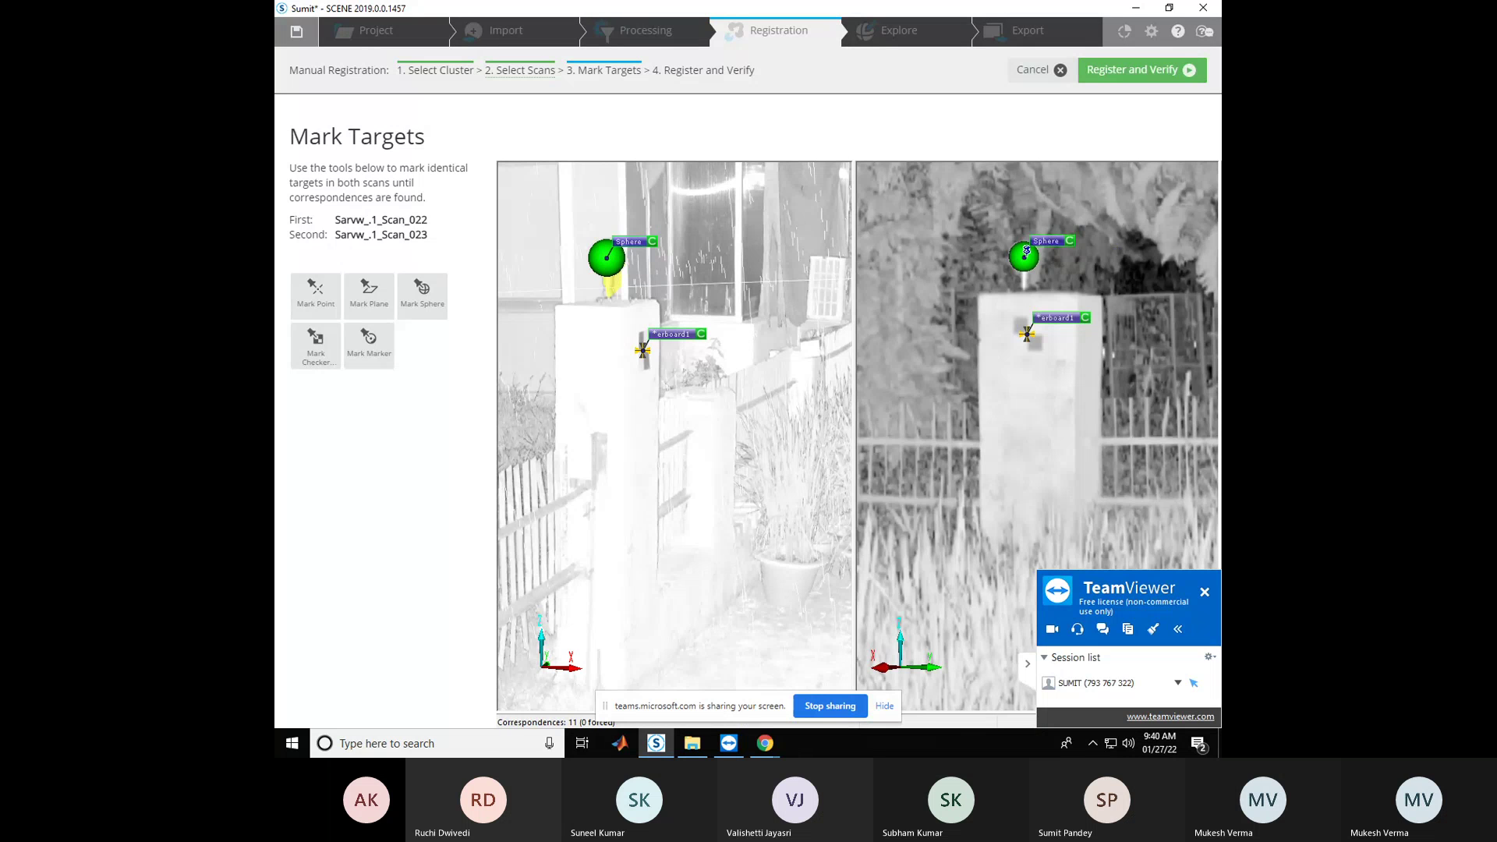
click(1024, 253)
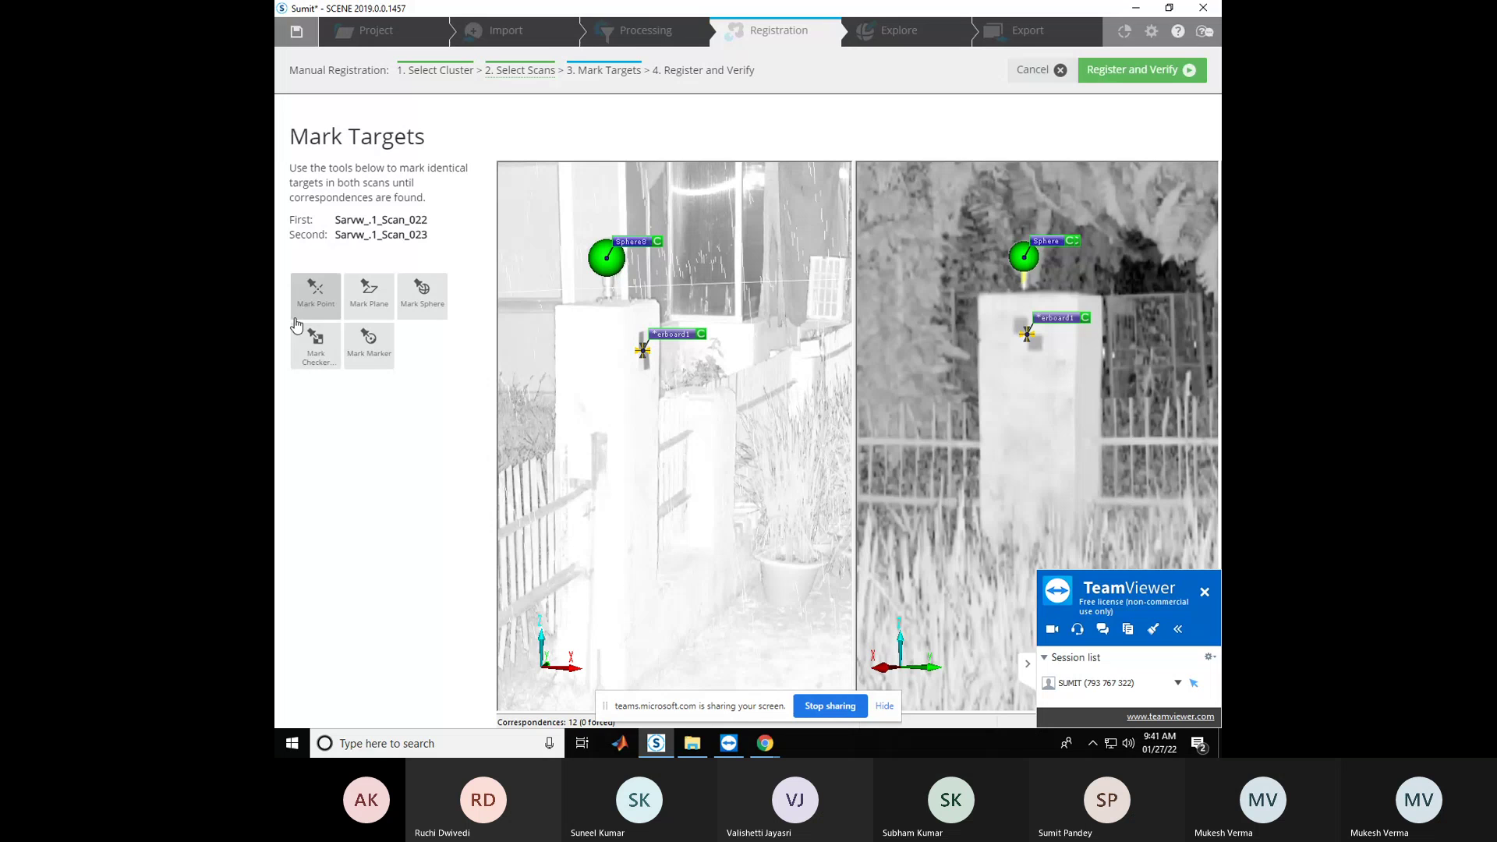
Mark the checkerboard on the white pillar in both scans and run the manual registration with verification
click(327, 368)
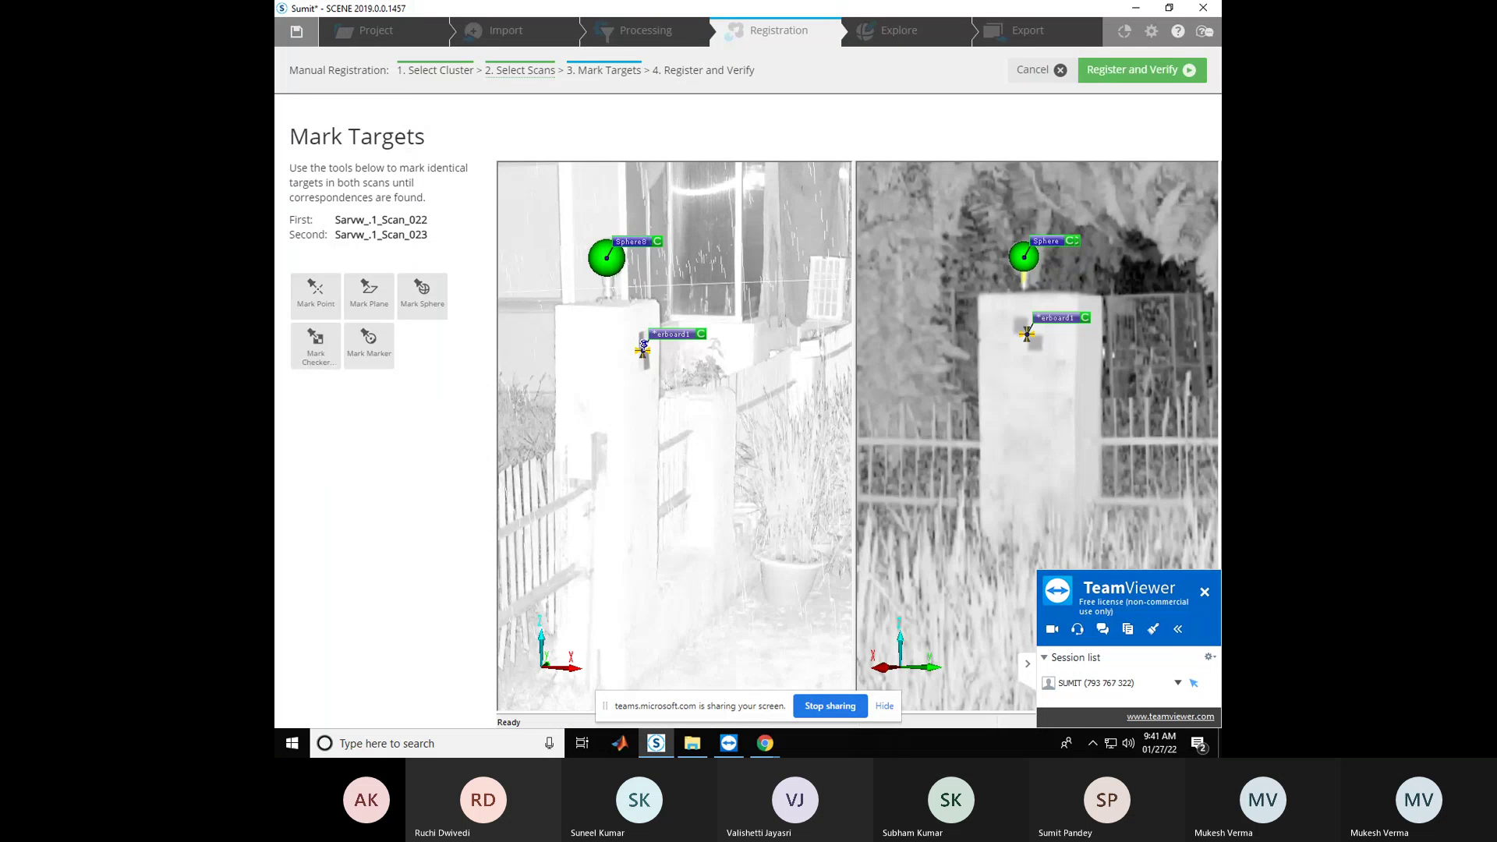
click(643, 347)
click(1027, 334)
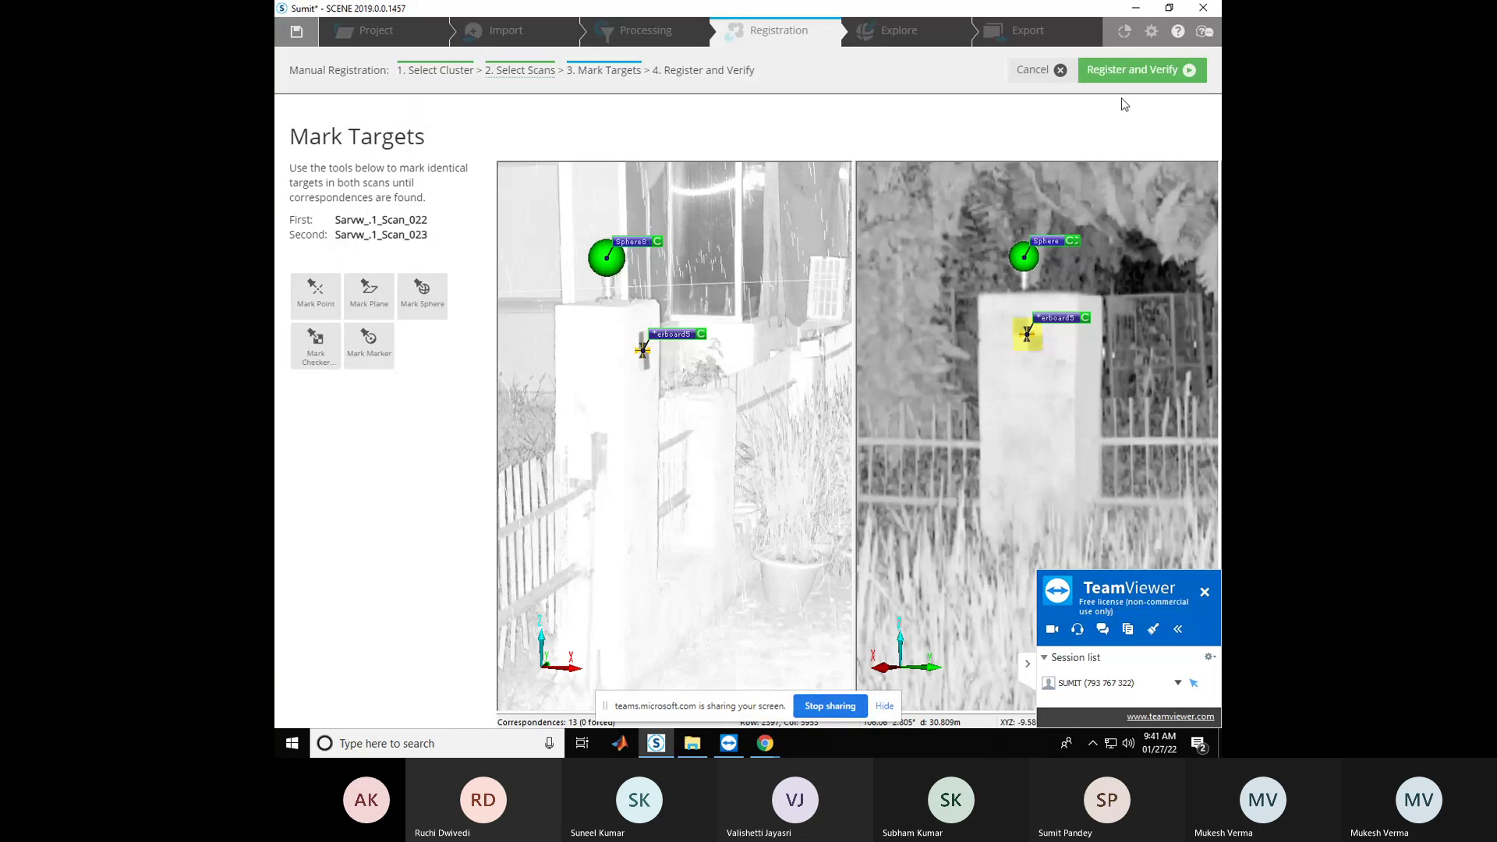
click(1134, 70)
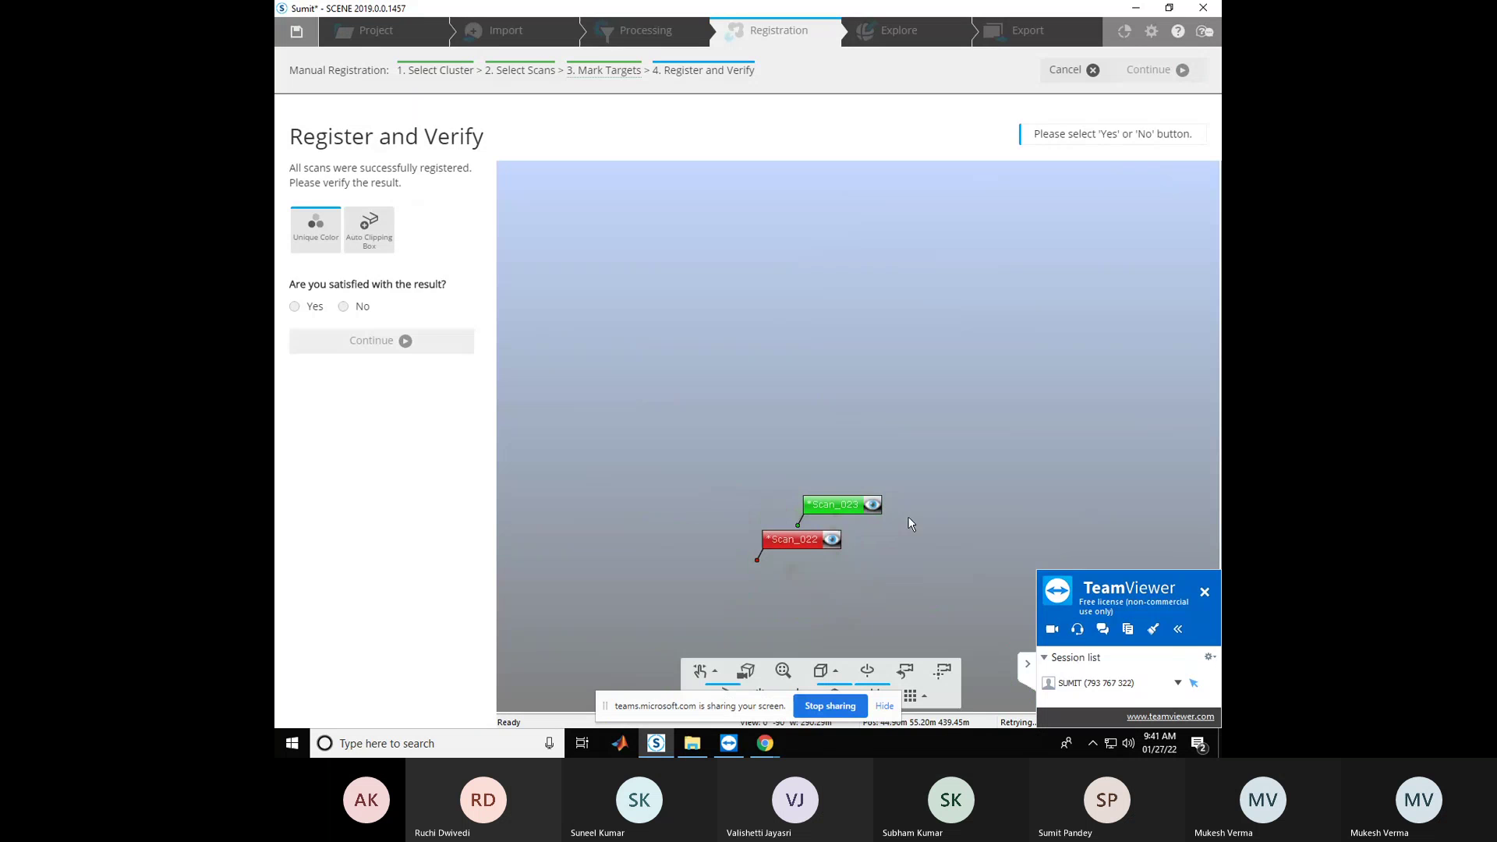
Inspect the alignment of the manually registered Scan_022 and Scan_023 point clouds in the 3D verification view
drag(859, 446, 942, 259)
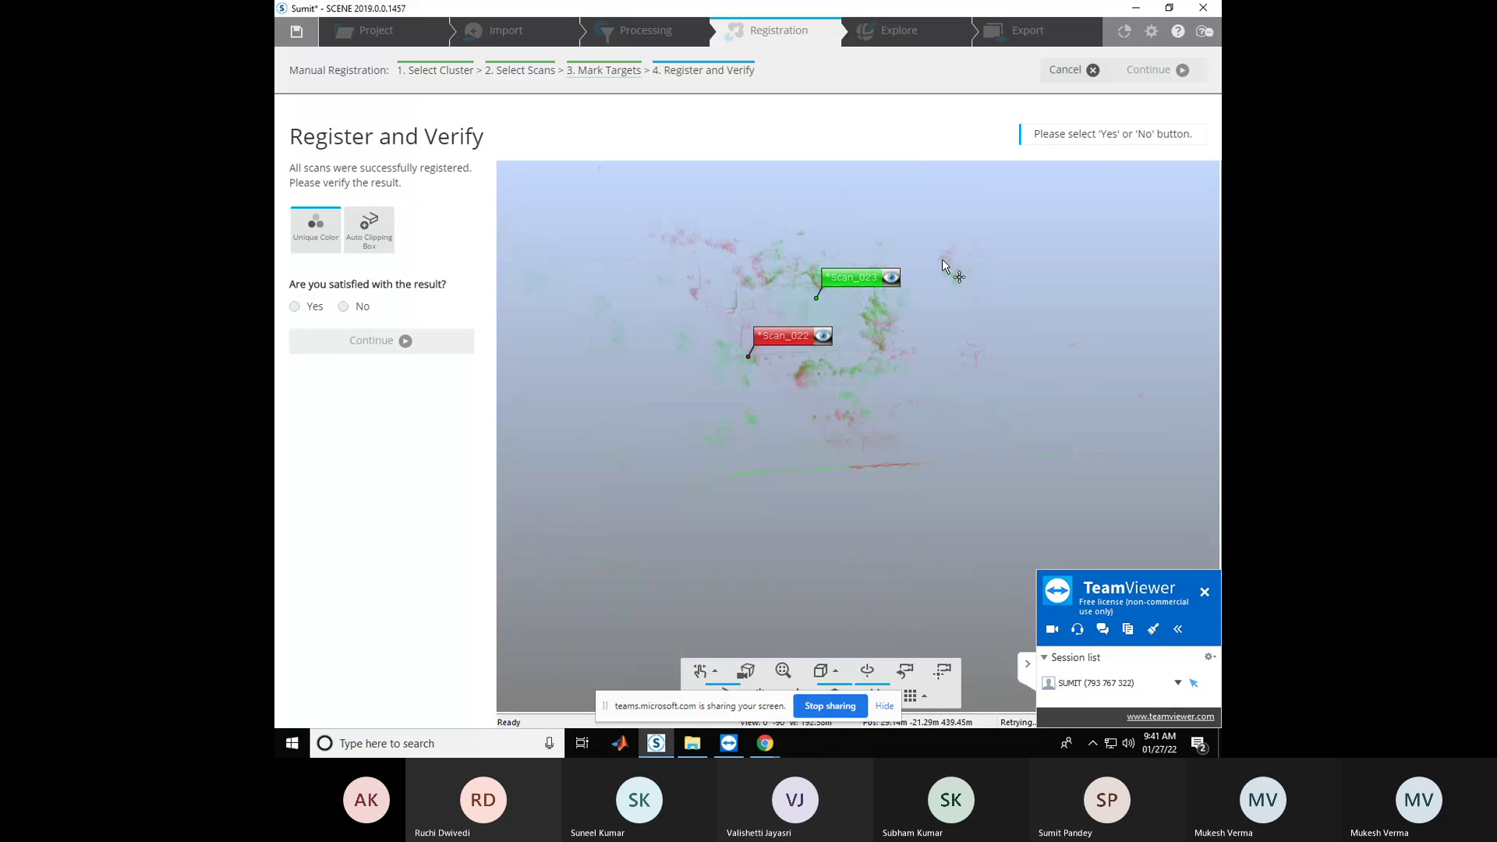
scroll(879, 382, up, 2)
drag(882, 409, 932, 527)
scroll(872, 469, up, 2)
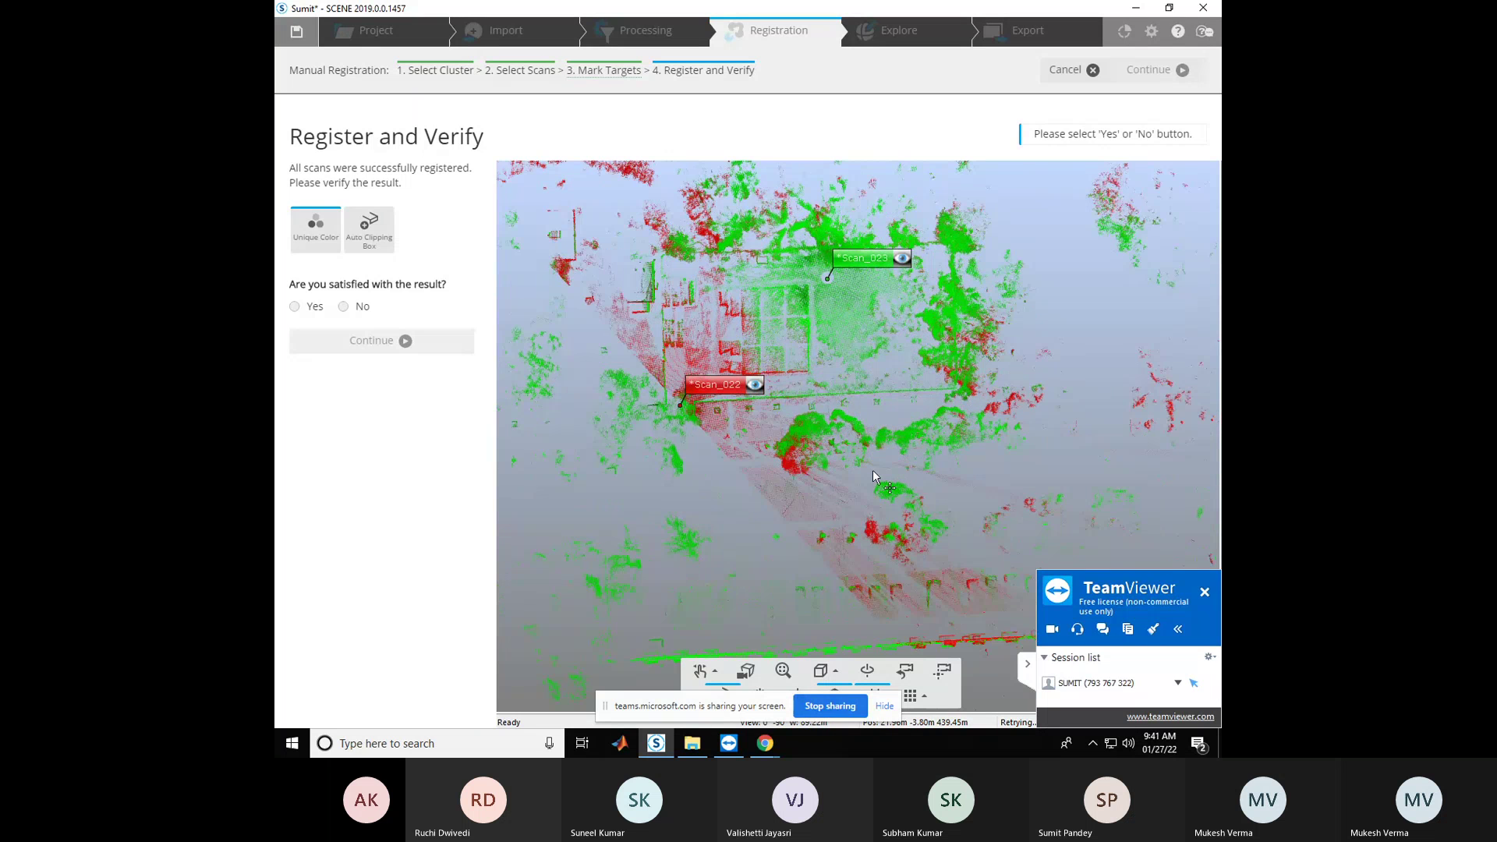
drag(872, 470, 893, 498)
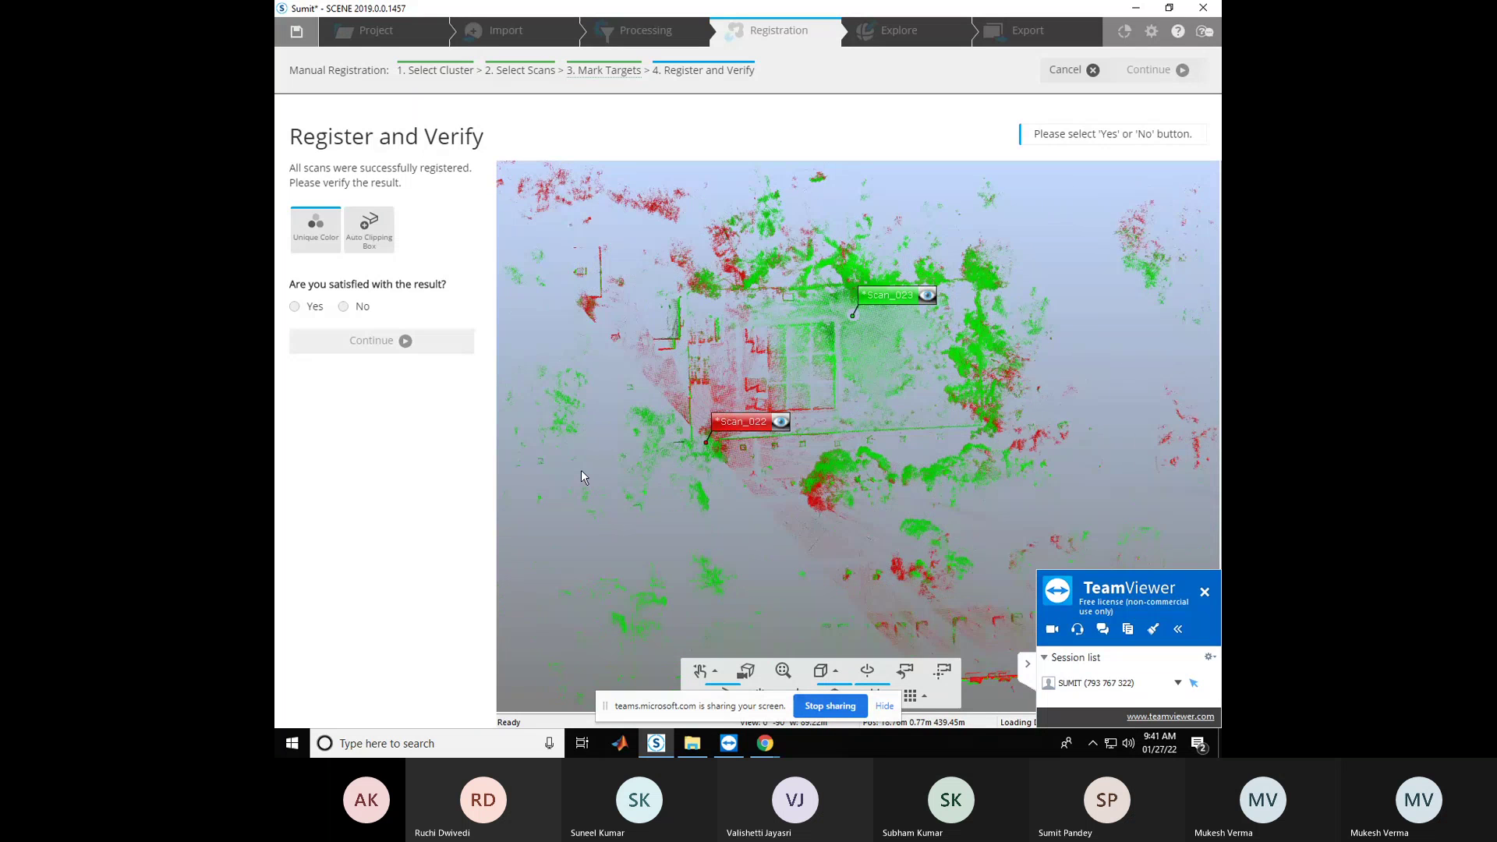
scroll(848, 471, up, 1)
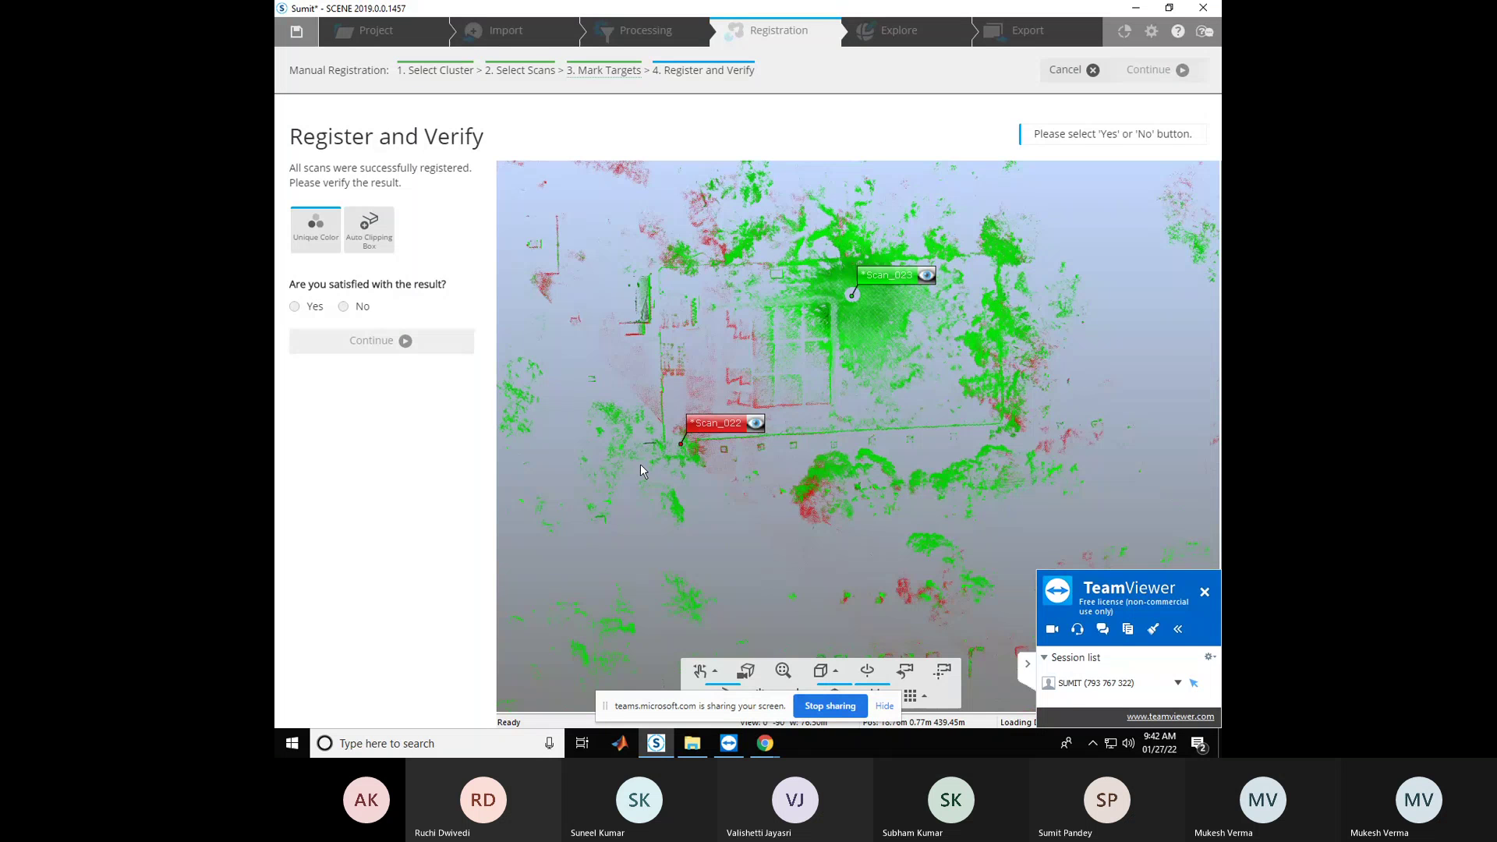
scroll(642, 474, down, 2)
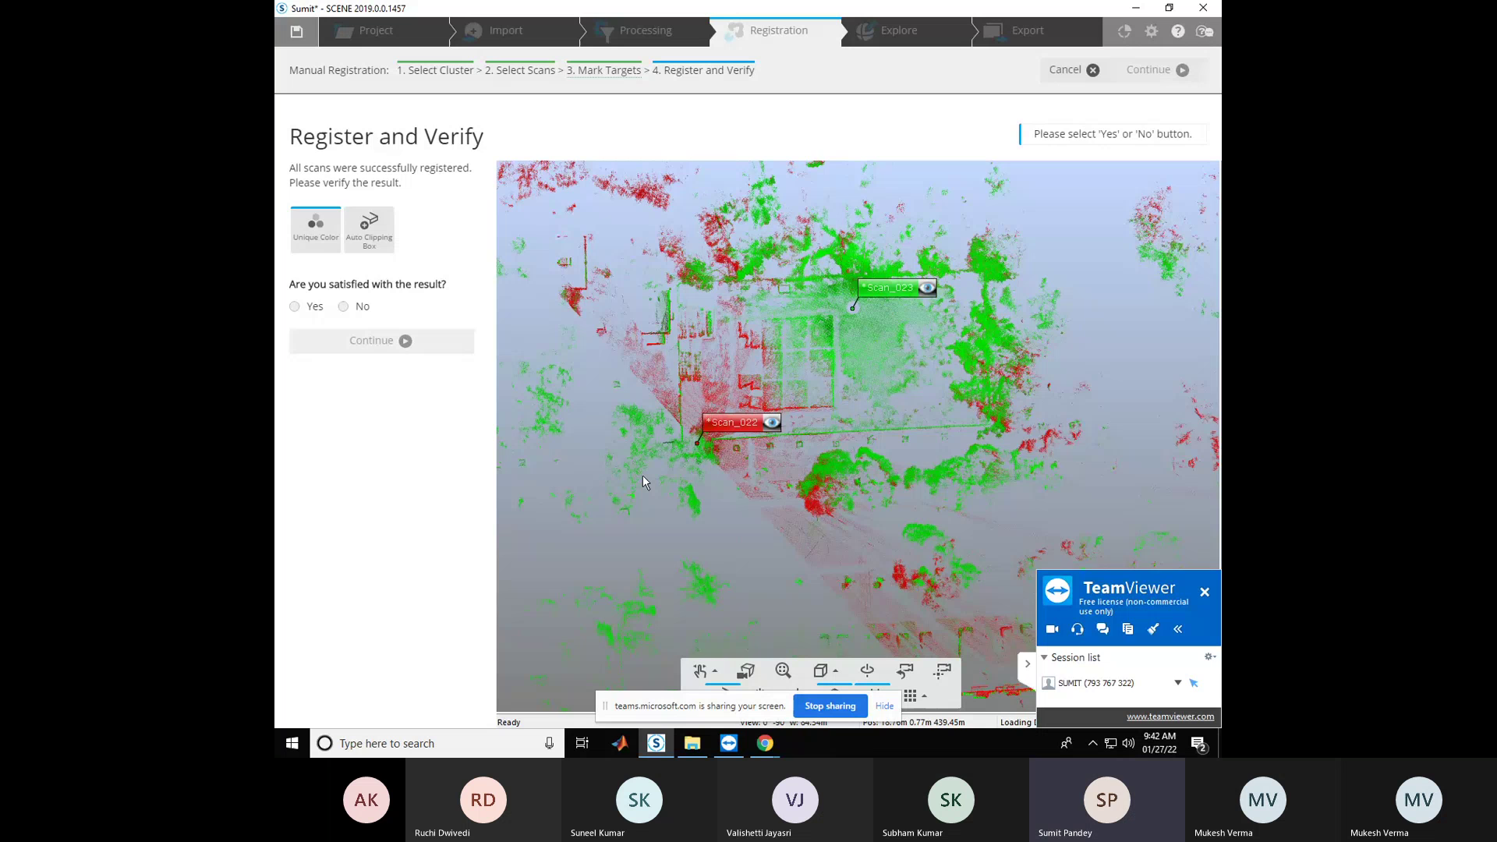
scroll(643, 481, up, 2)
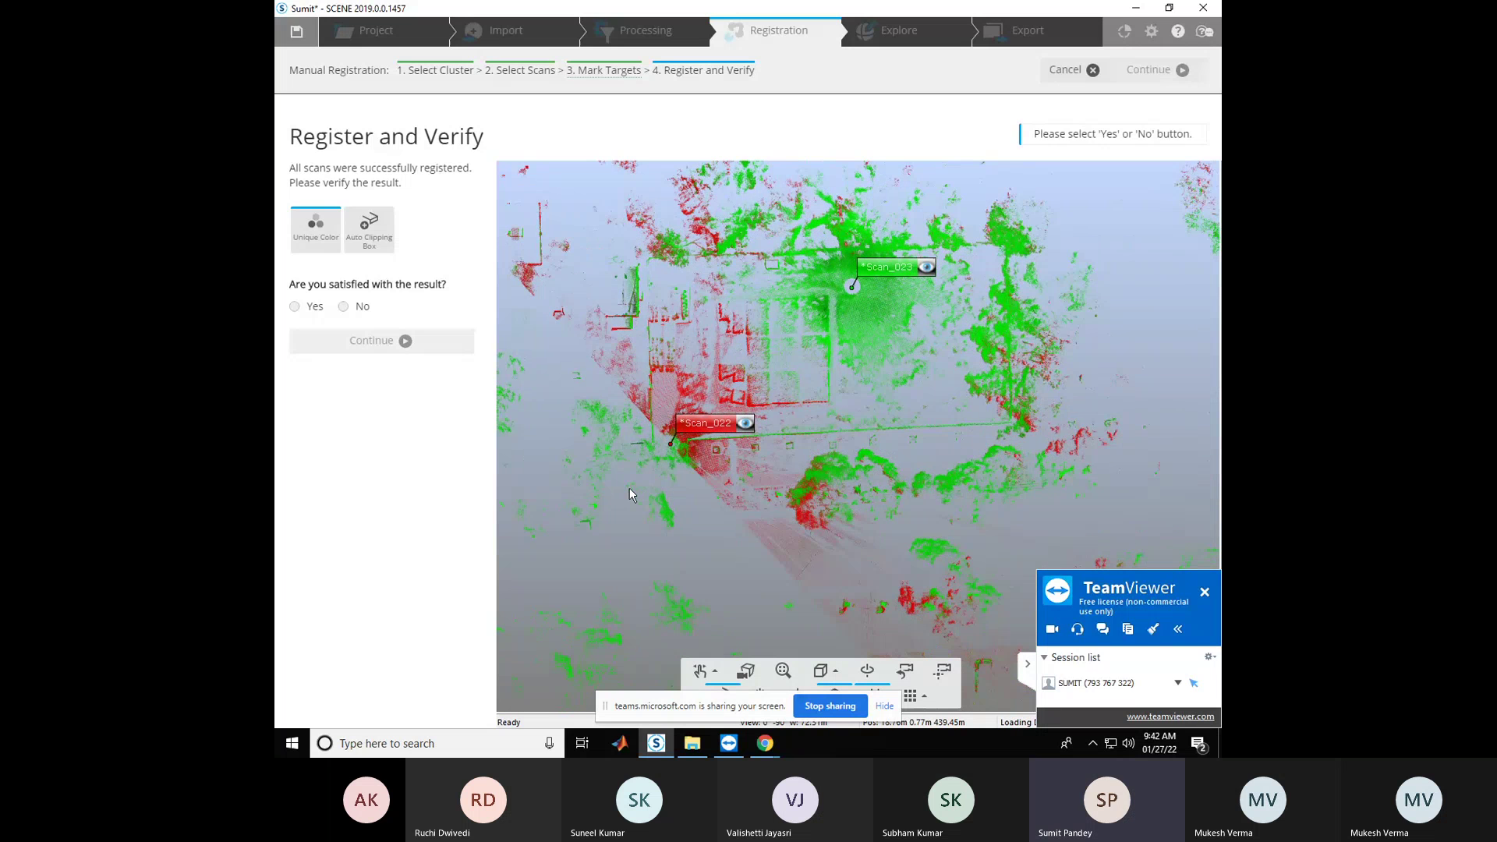
drag(652, 491, 700, 526)
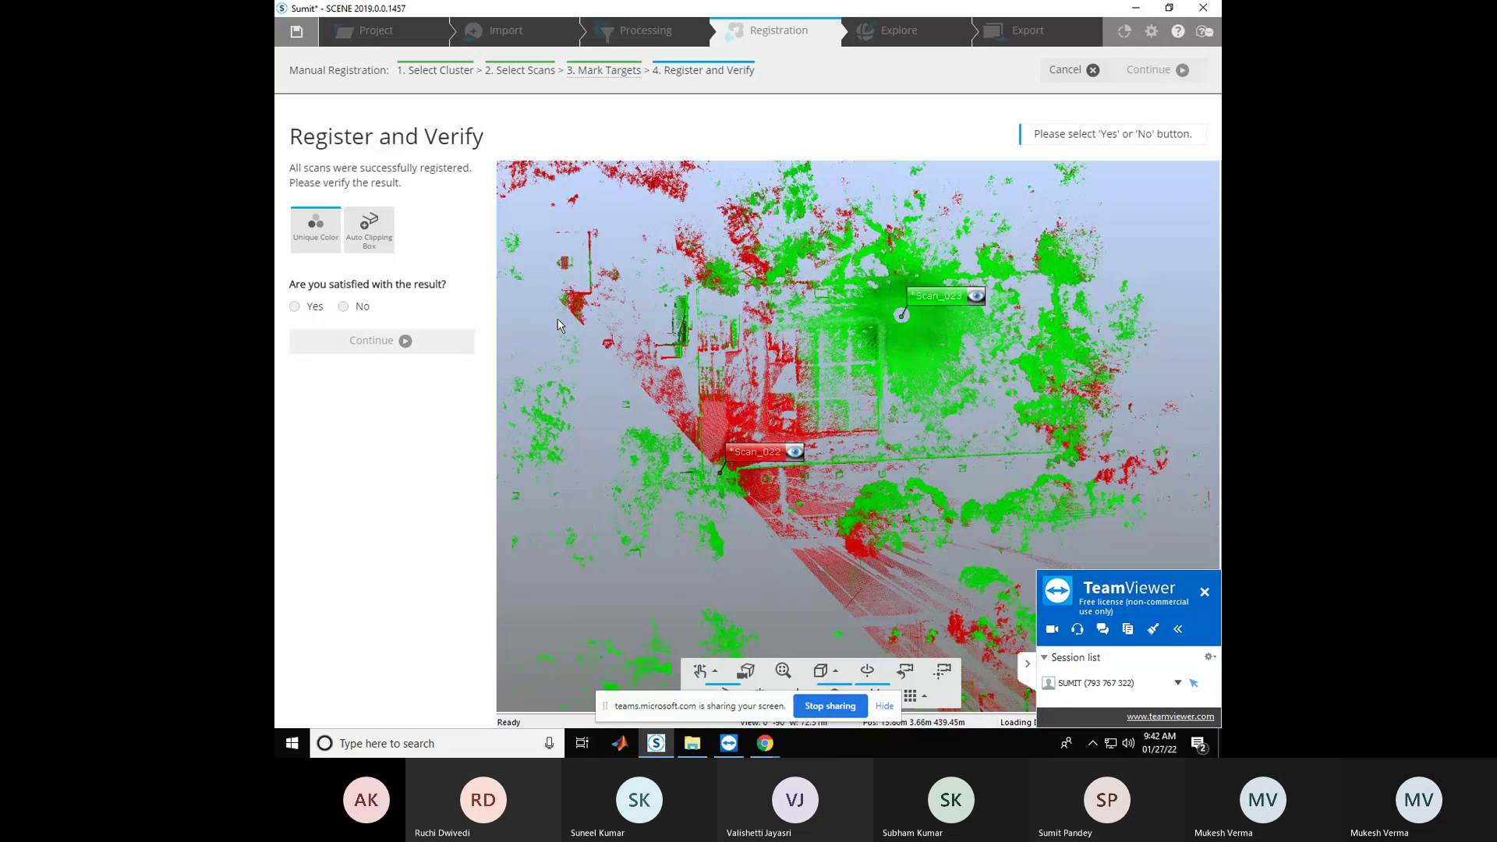
Accept the manual registration as satisfactory and run a Target Based optimization of the Scans cluster, opening its registration report
click(294, 308)
click(378, 341)
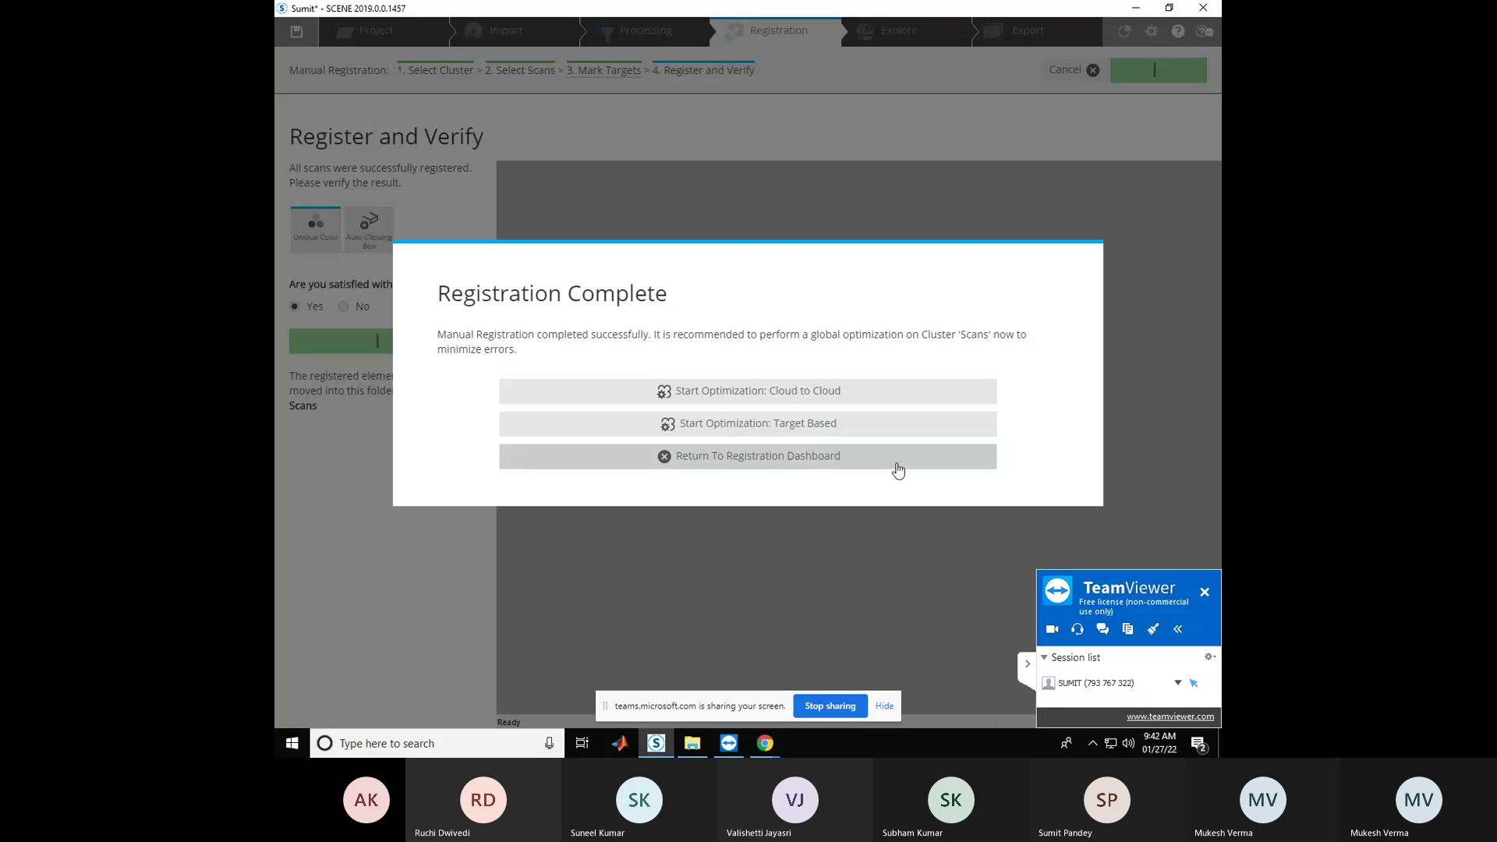
click(837, 431)
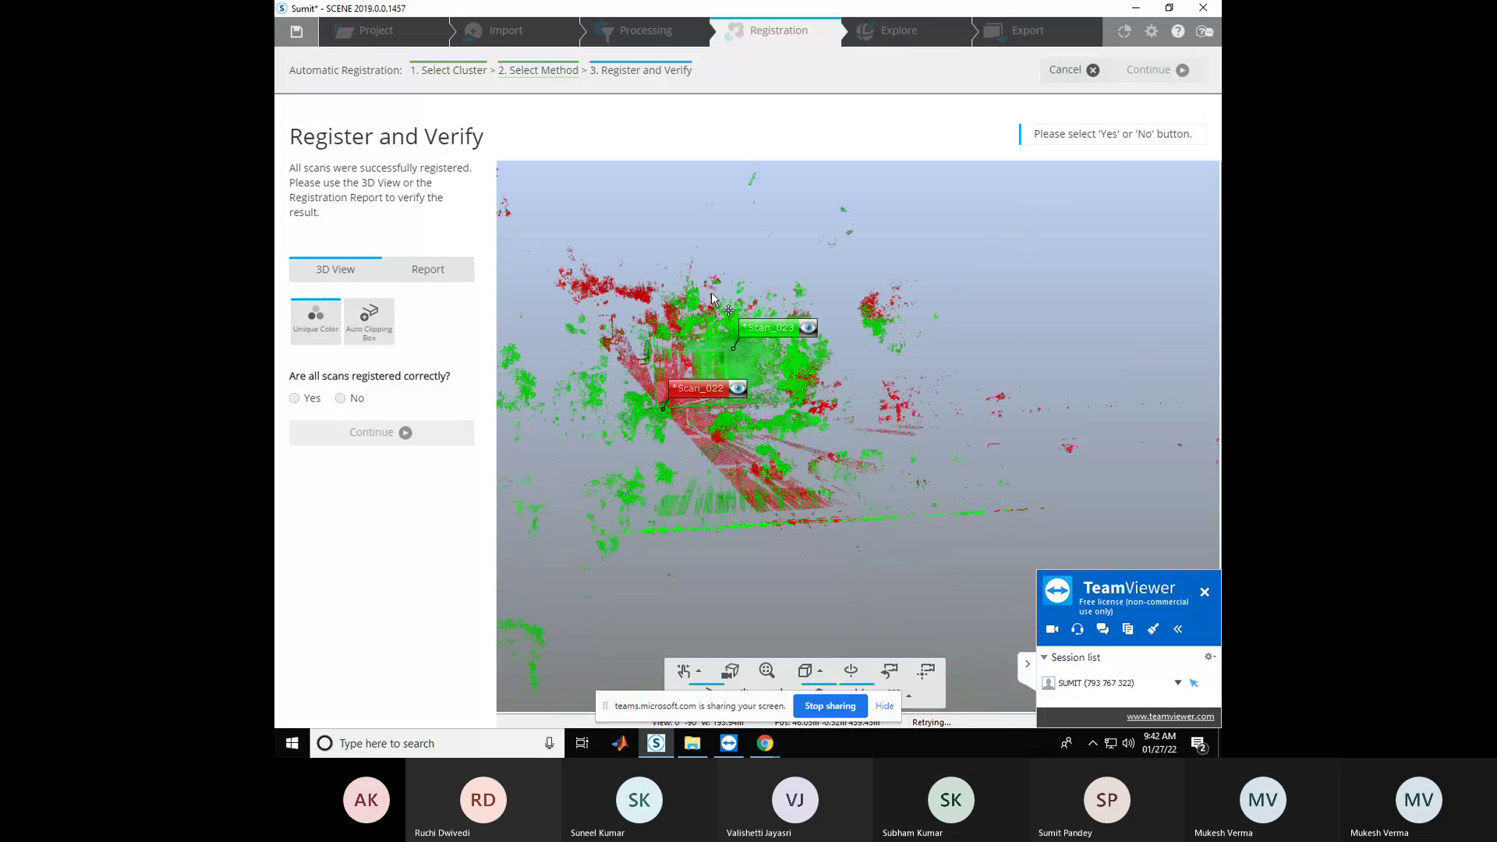
click(416, 272)
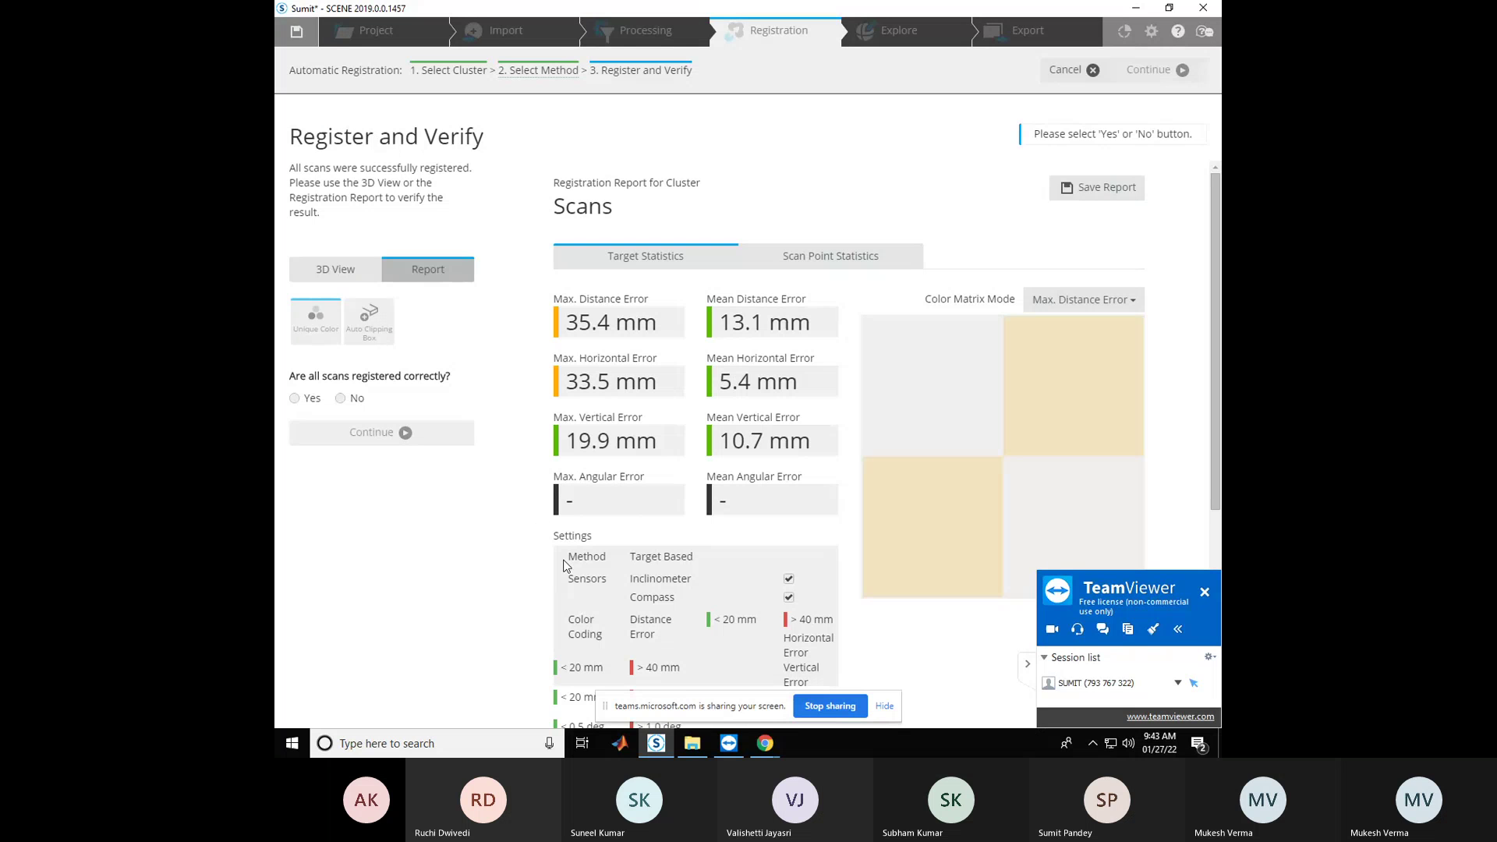
Leave the automatic registration report and start a manual registration of the Scans cluster, pairing Scan_022 with Scan_023 for target marking
click(1062, 72)
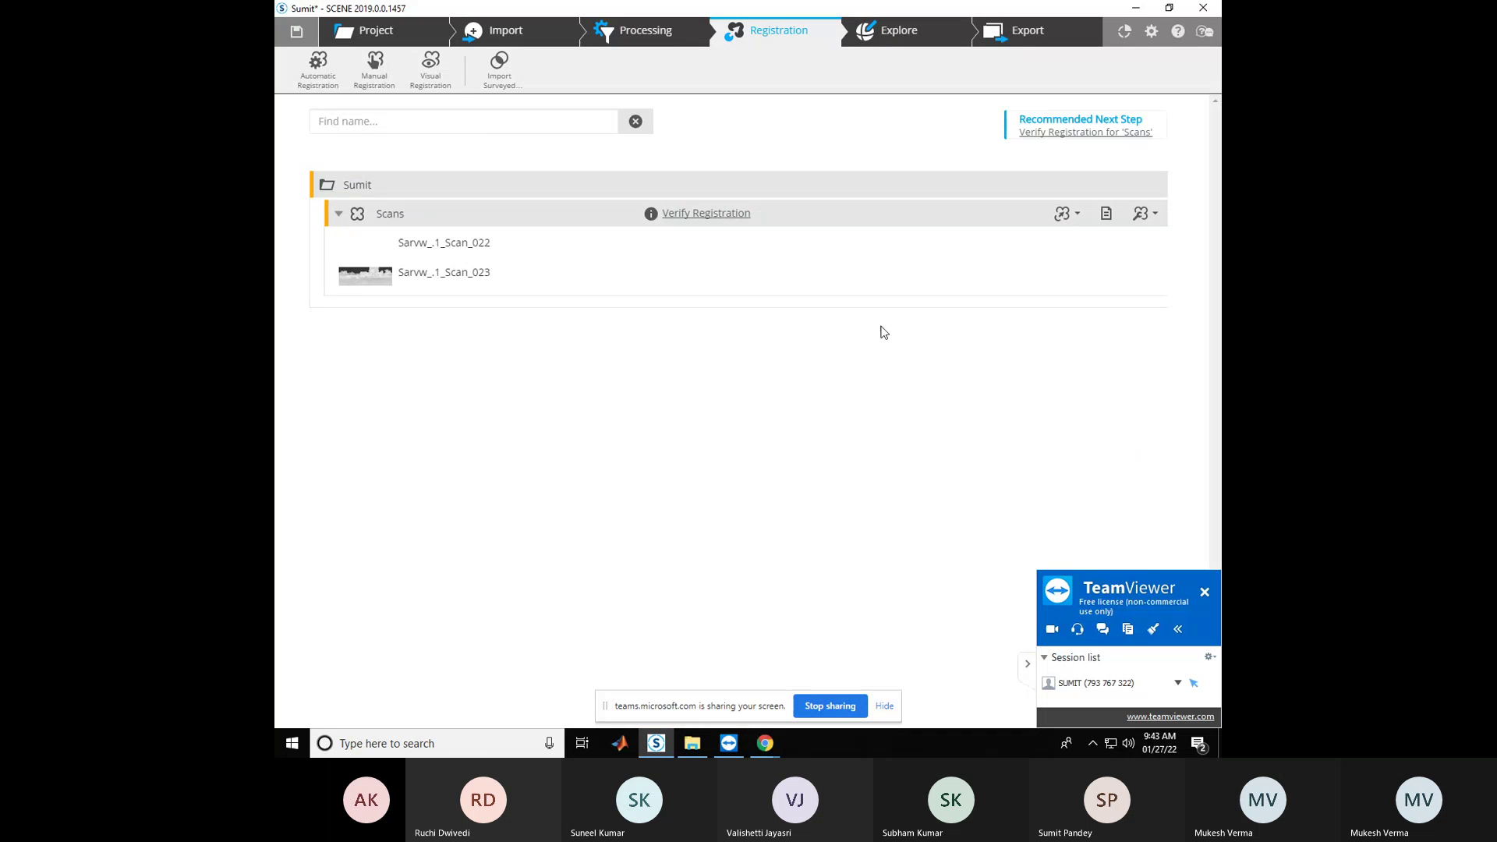
click(1081, 224)
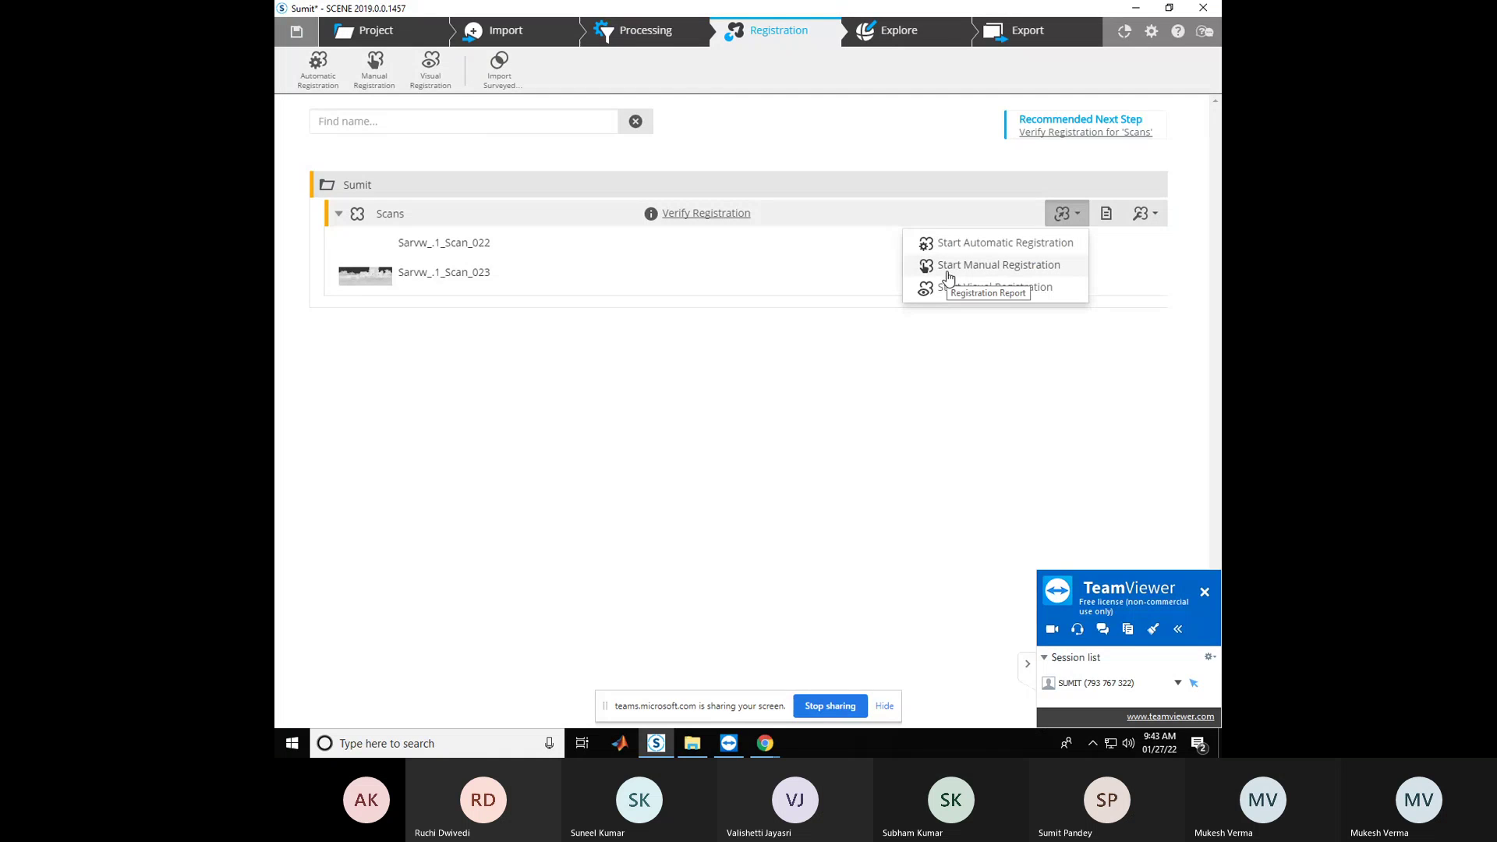
click(1004, 271)
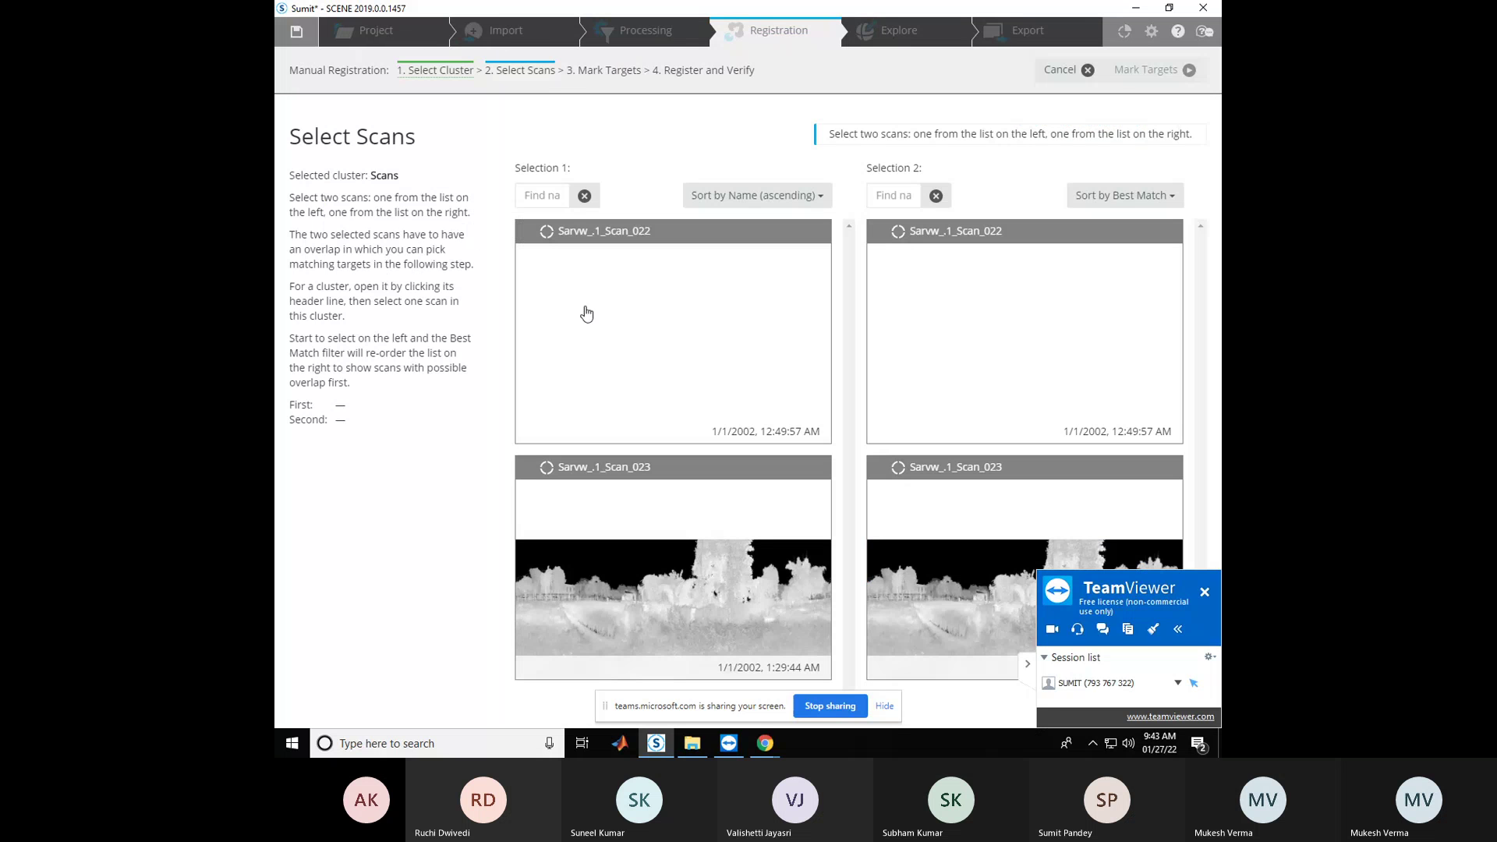
click(634, 319)
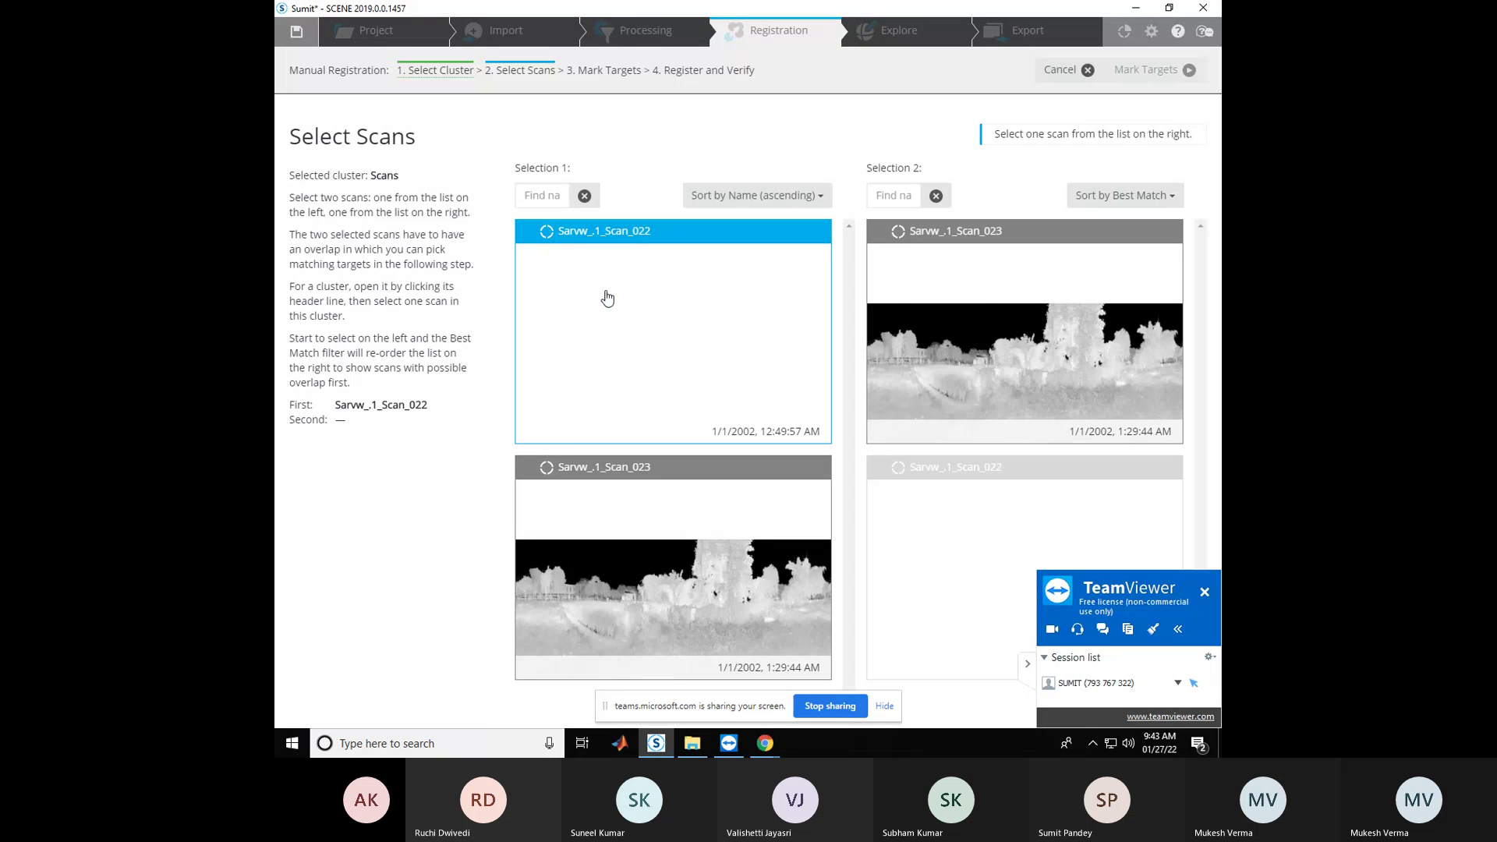
click(994, 314)
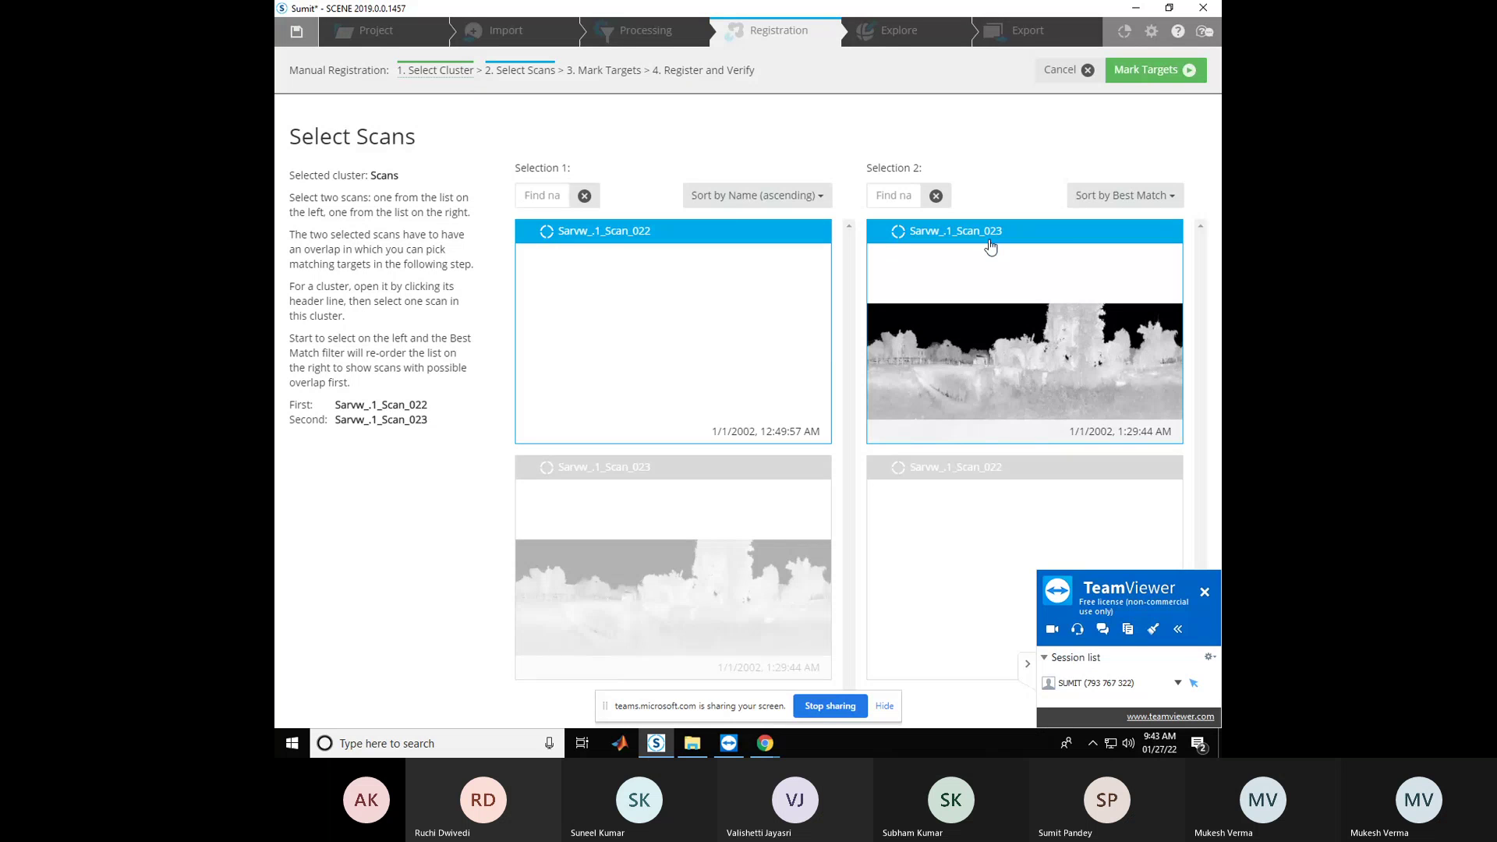
click(1161, 73)
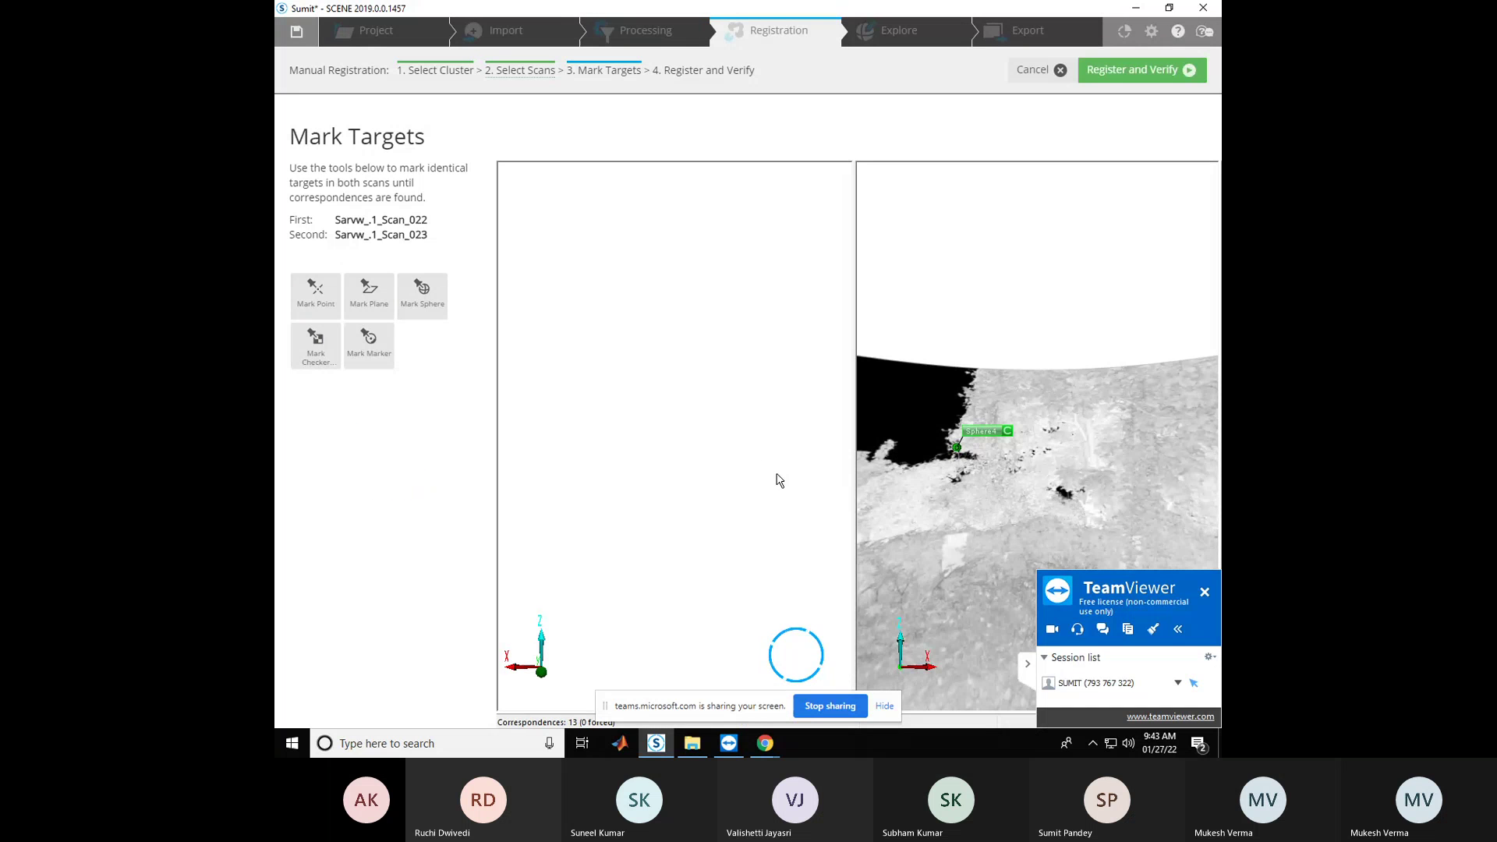
Examine the existing targets in both scans and locate the sphere on the gate post in Scan_022 and Scan_023
drag(562, 429, 558, 507)
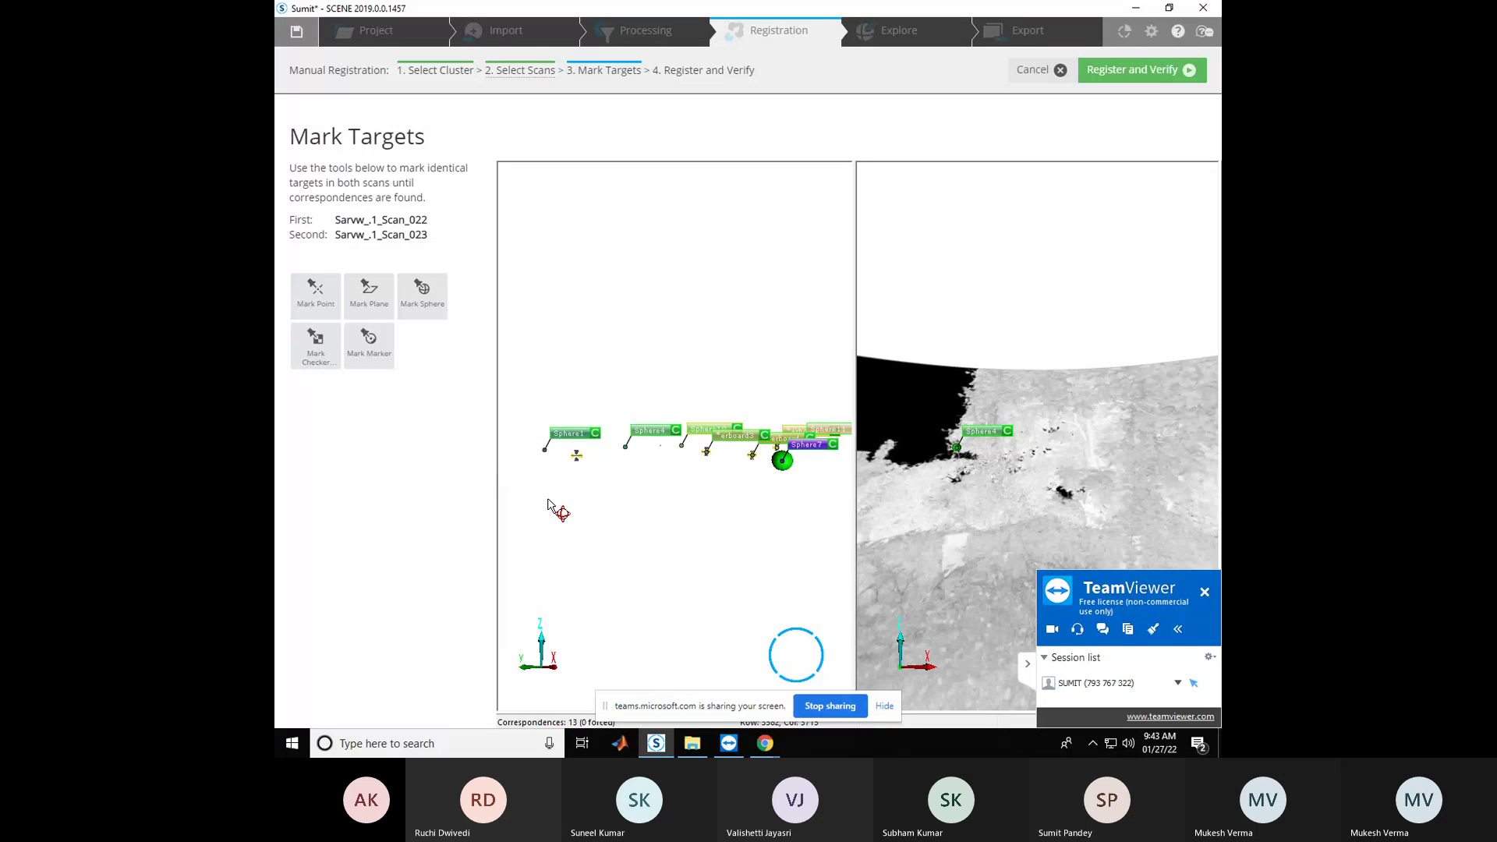
scroll(668, 512, up, 2)
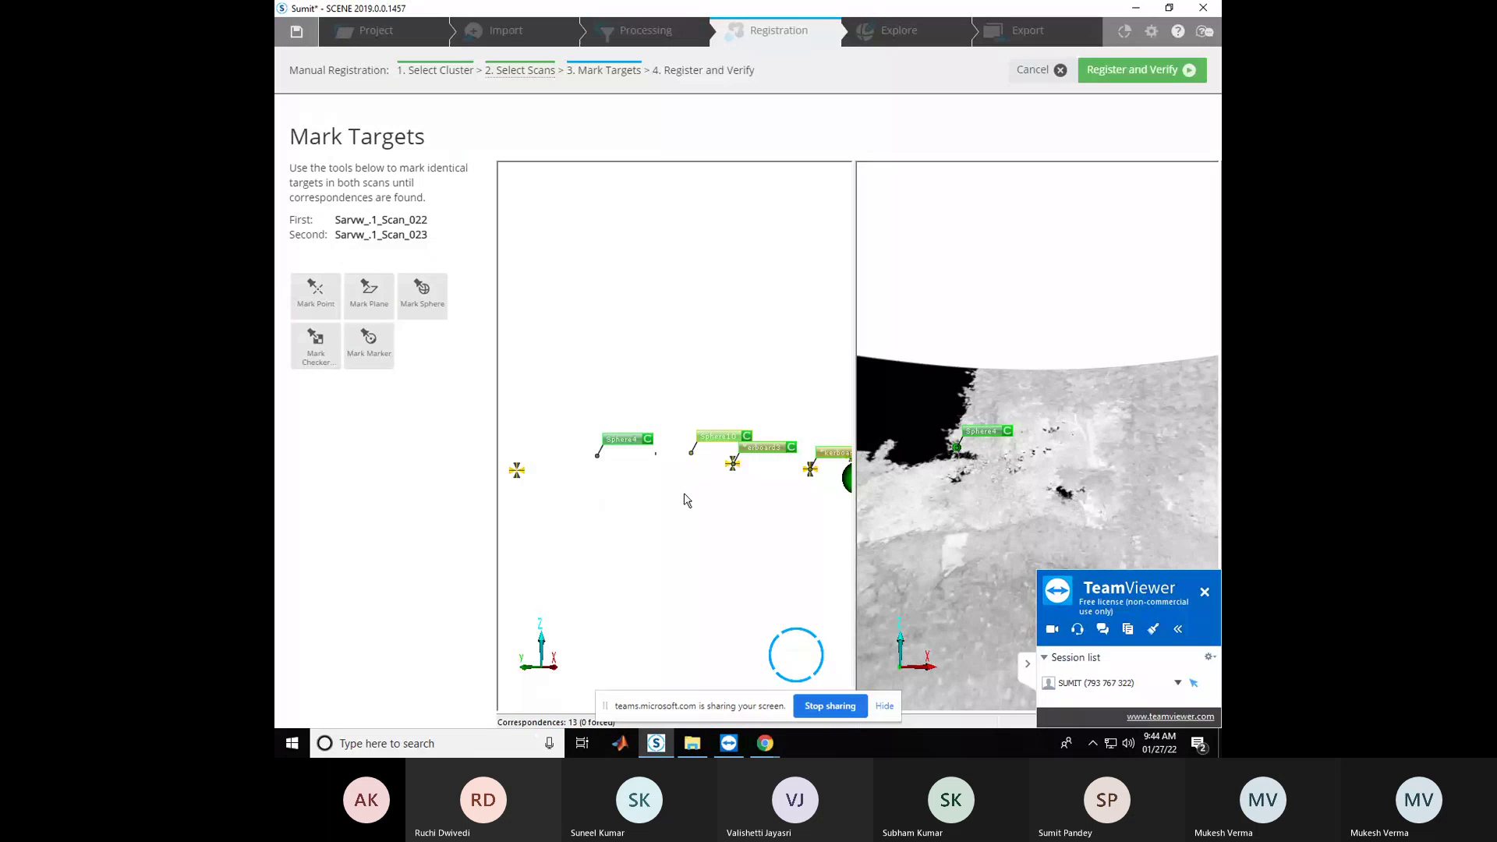
scroll(685, 499, down, 2)
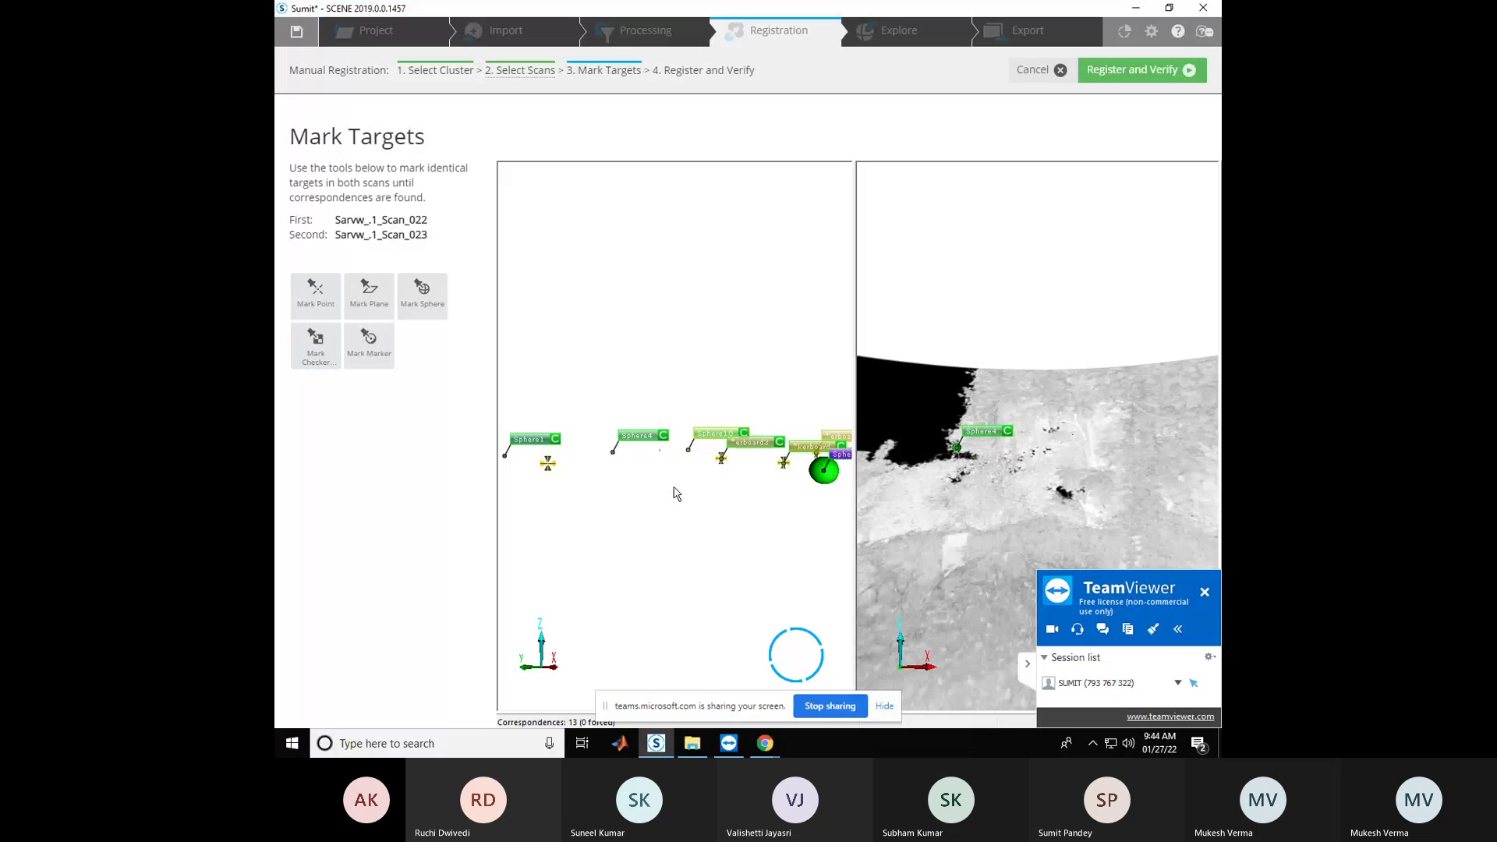
scroll(678, 487, down, 1)
scroll(677, 483, down, 2)
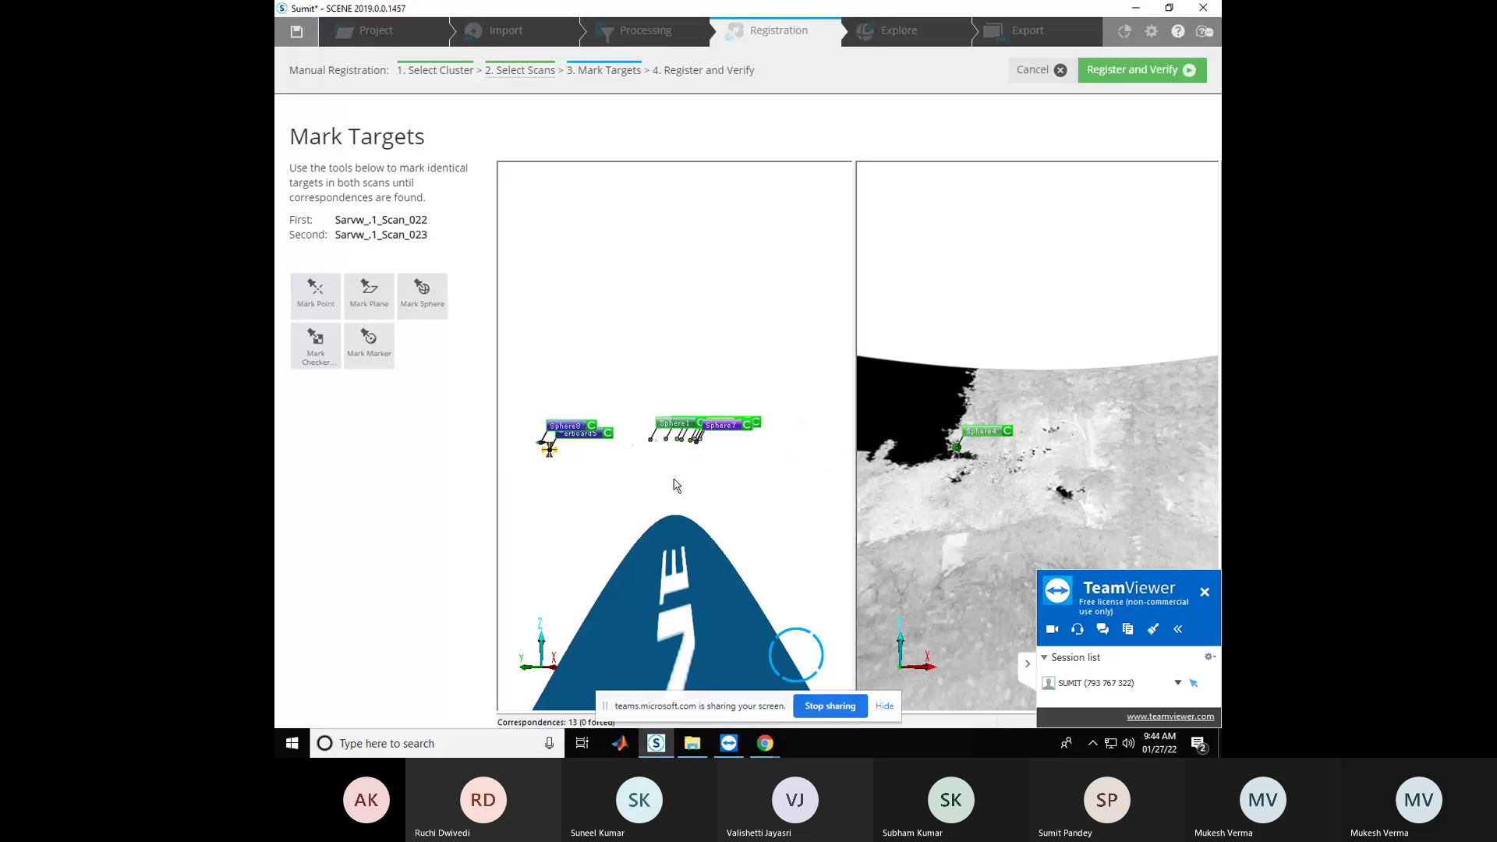
scroll(675, 484, down, 2)
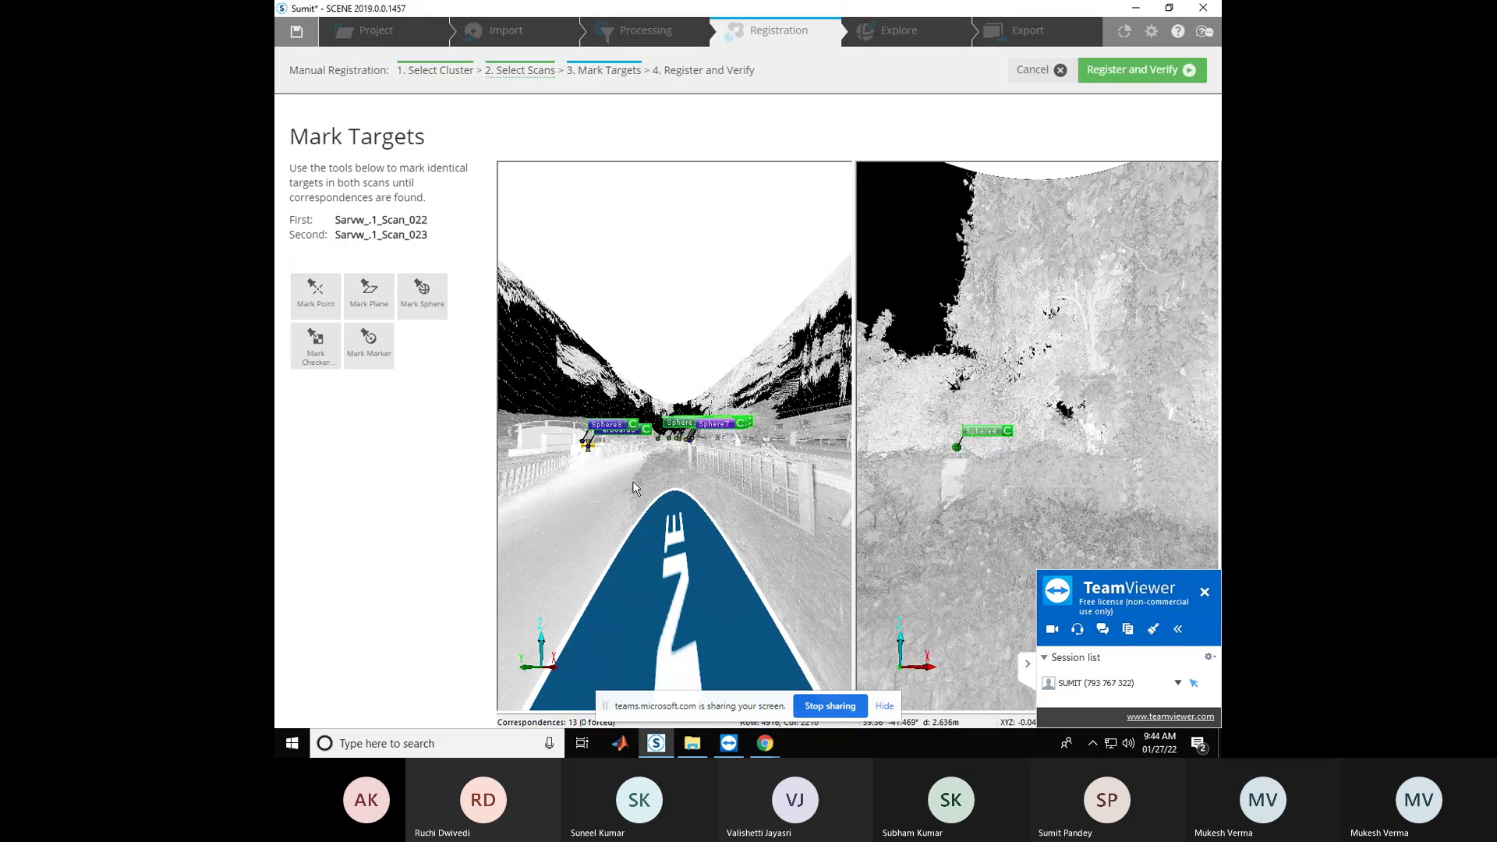
drag(748, 454, 639, 333)
mouse_move(1037, 437)
mouse_down()
mouse_move(1063, 424)
mouse_move(1009, 418)
mouse_move(1099, 416)
mouse_move(1044, 428)
mouse_up()
scroll(1045, 428, up, 3)
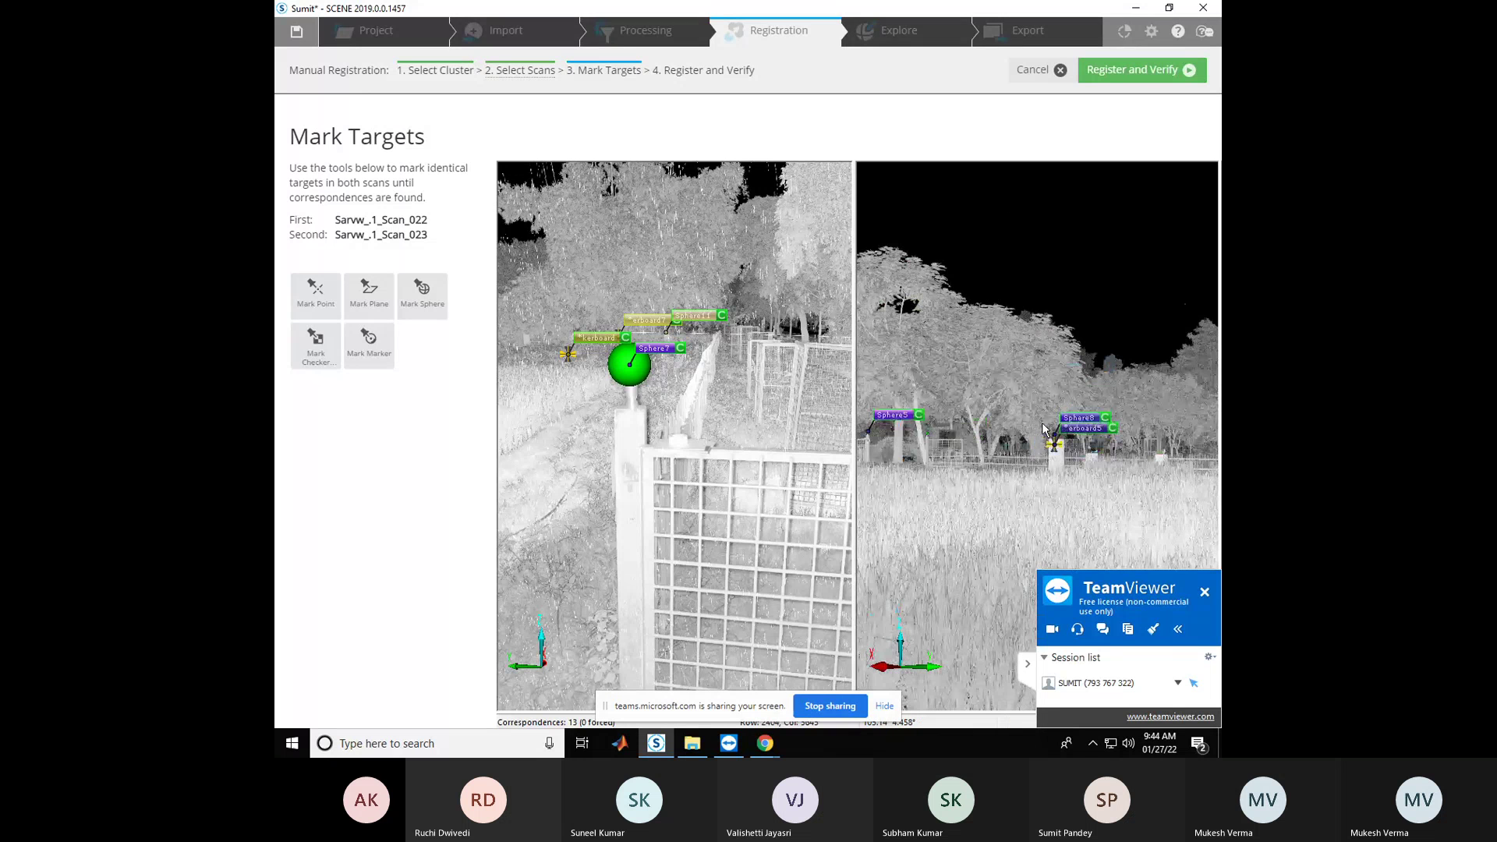
scroll(1042, 428, up, 5)
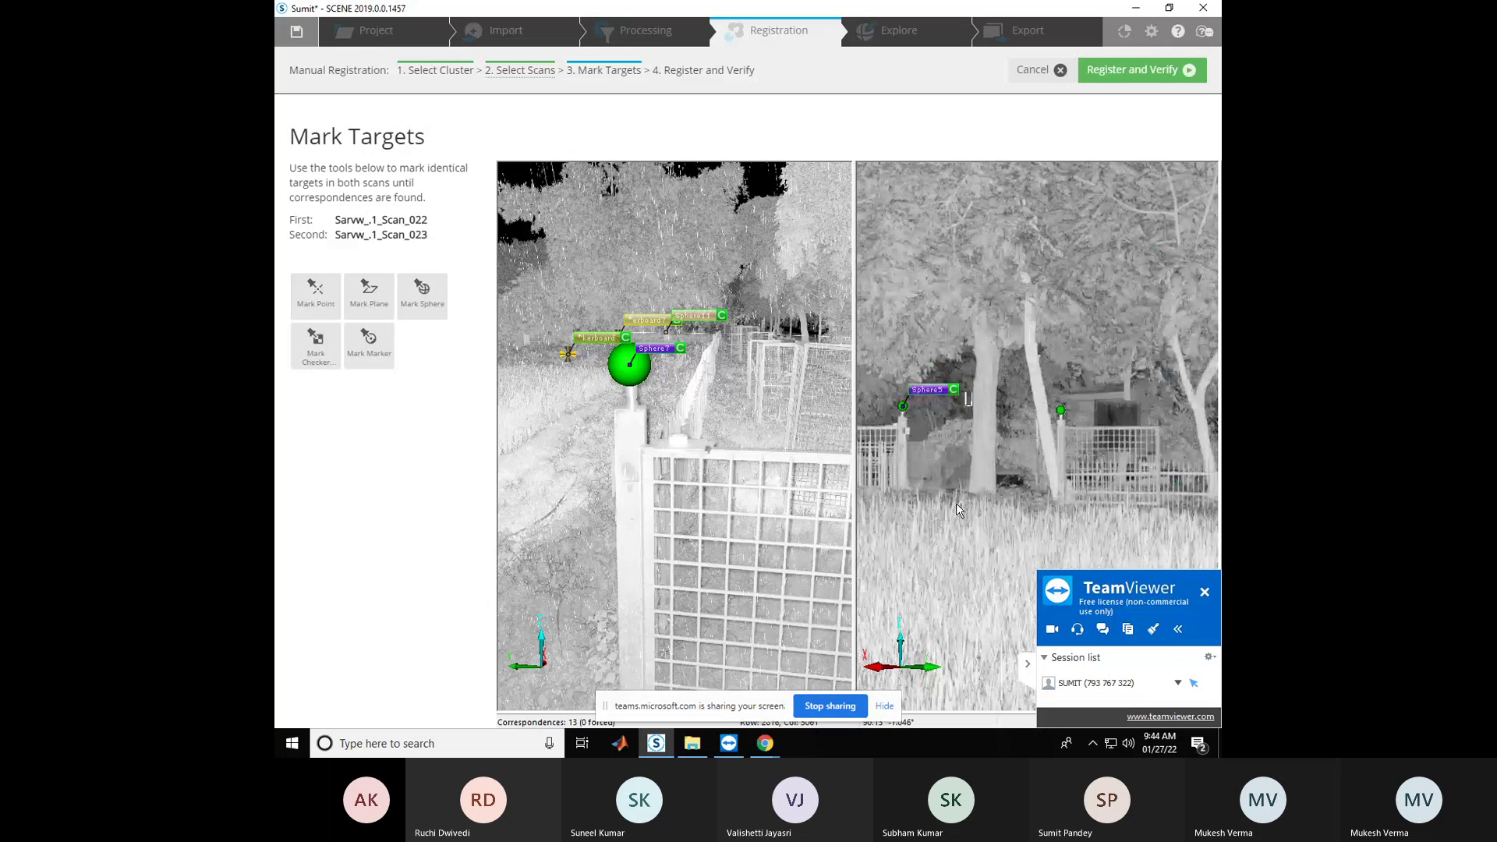
mouse_move(958, 508)
mouse_down()
mouse_move(968, 445)
mouse_move(973, 458)
mouse_up()
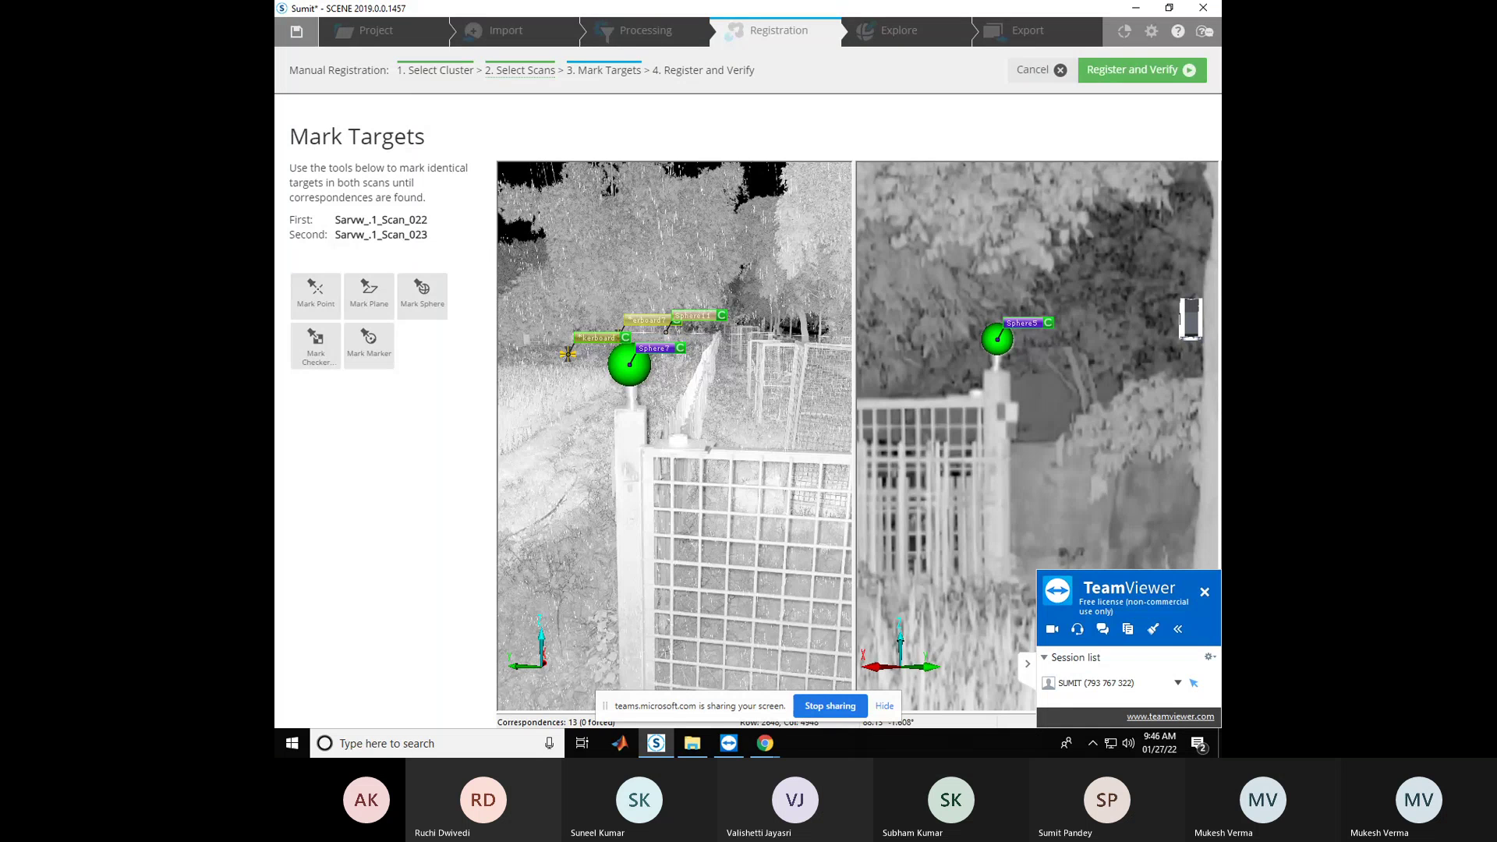
Switch to Microsoft Teams, move the TeamViewer panel off the meeting chat, read the chat, and return to SCENE
mouse_move(764, 744)
click(811, 638)
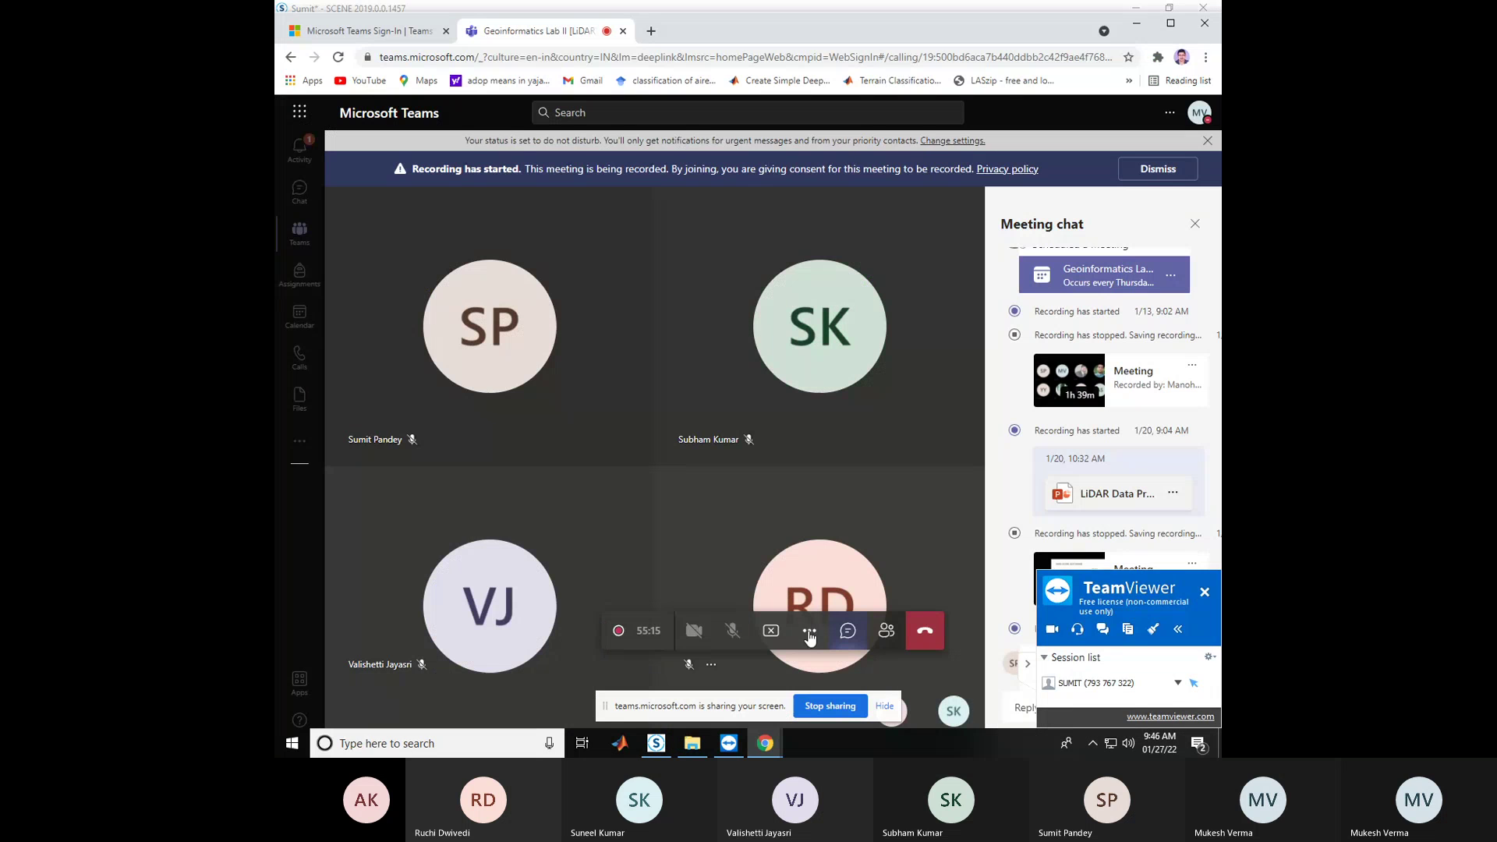
click(848, 630)
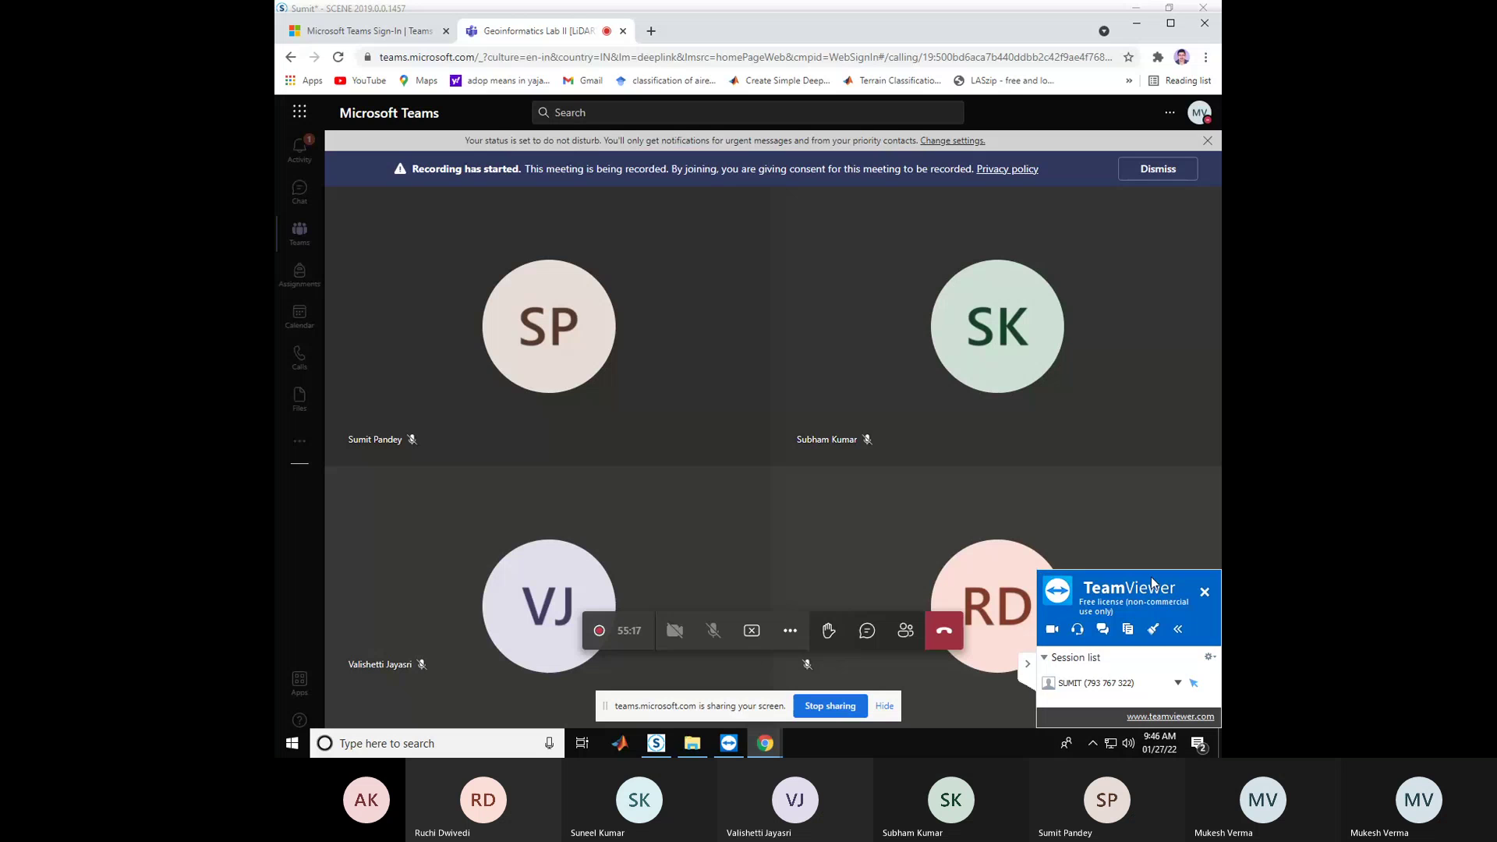
drag(1152, 583, 739, 397)
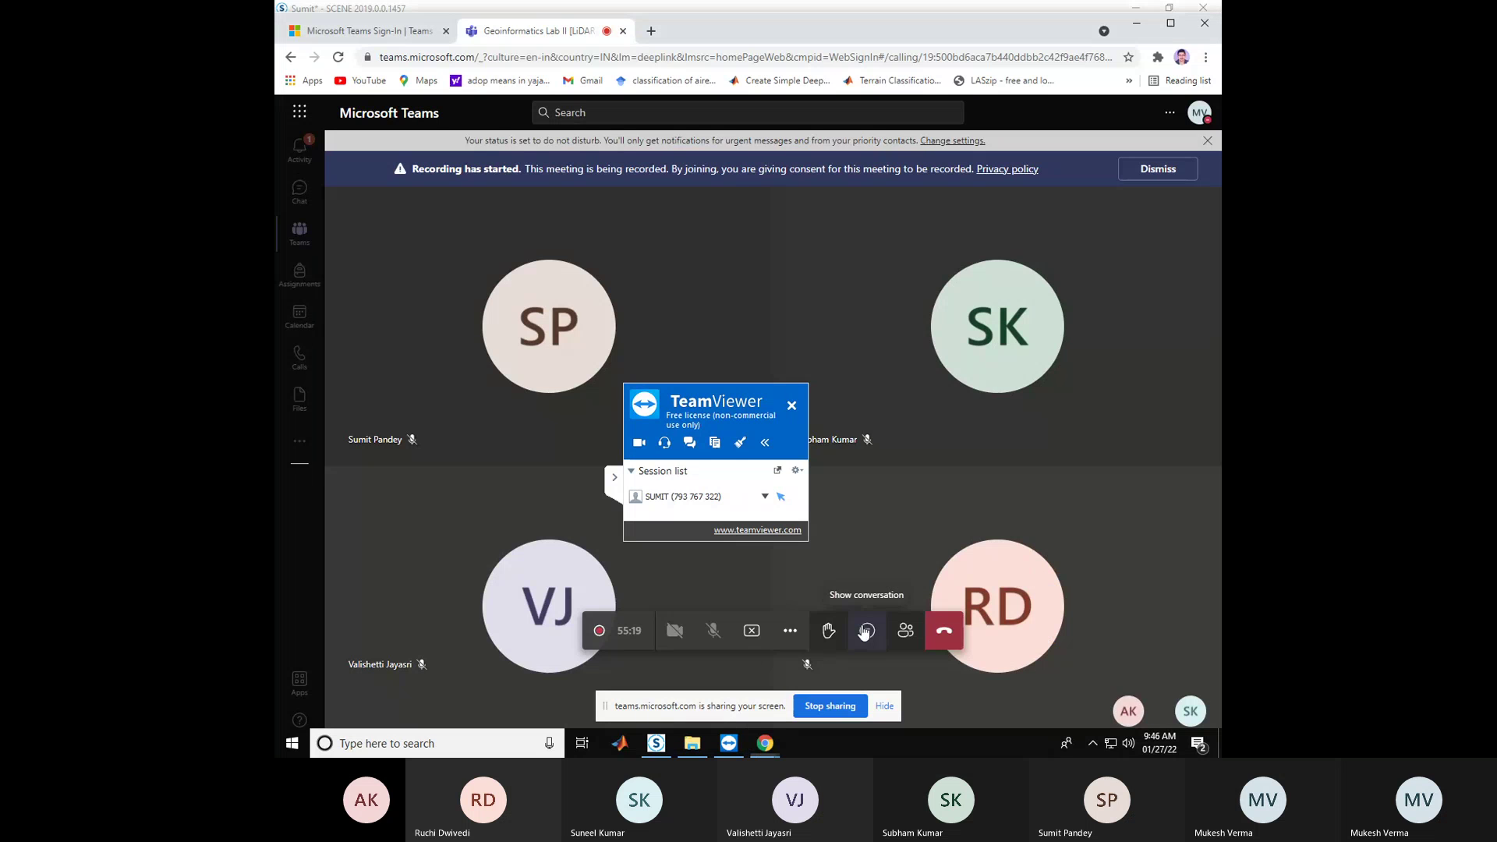
click(864, 632)
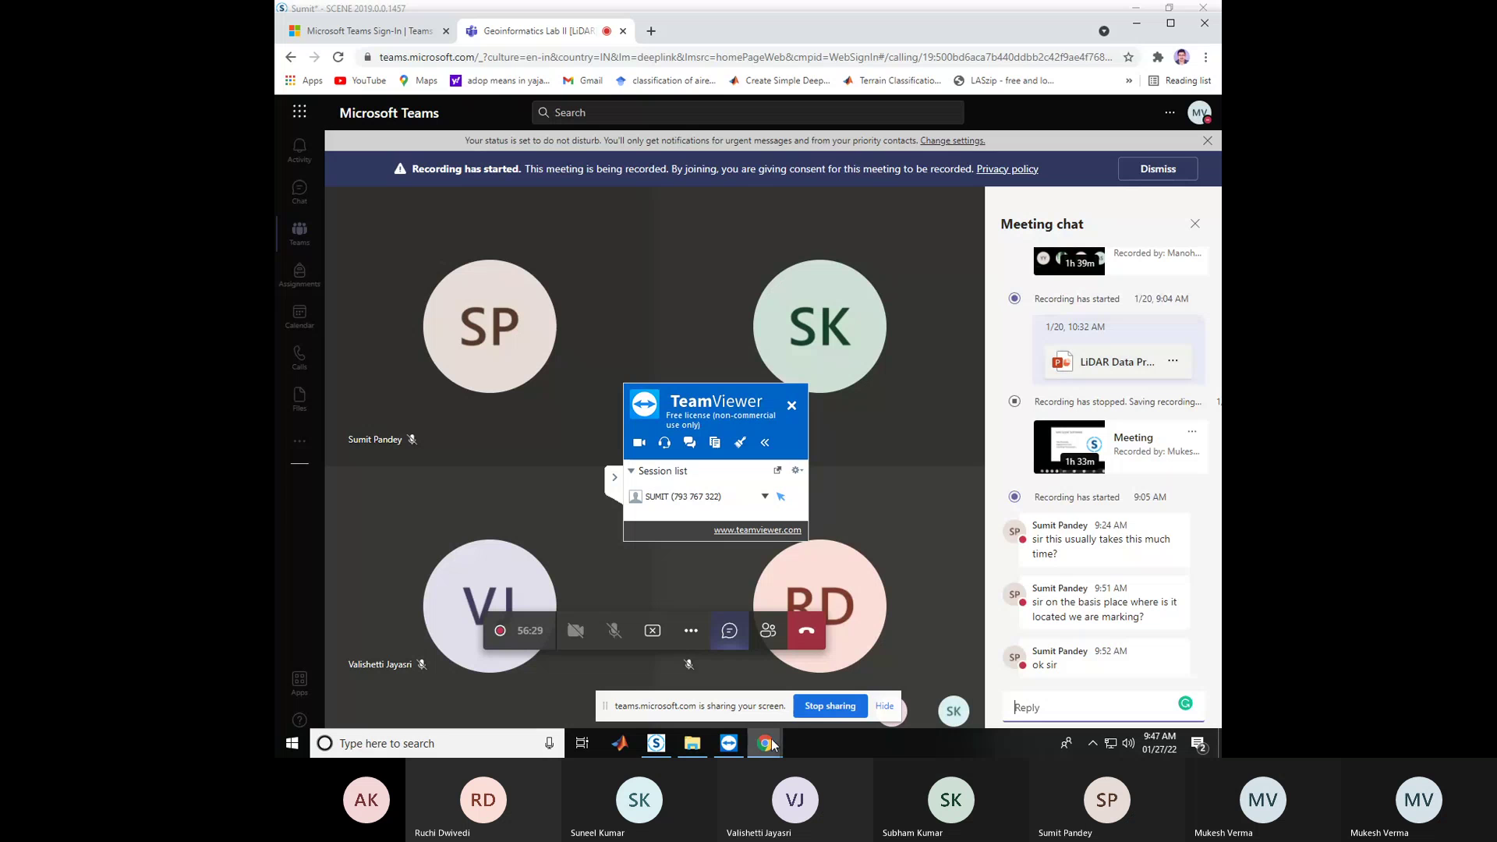
mouse_move(765, 741)
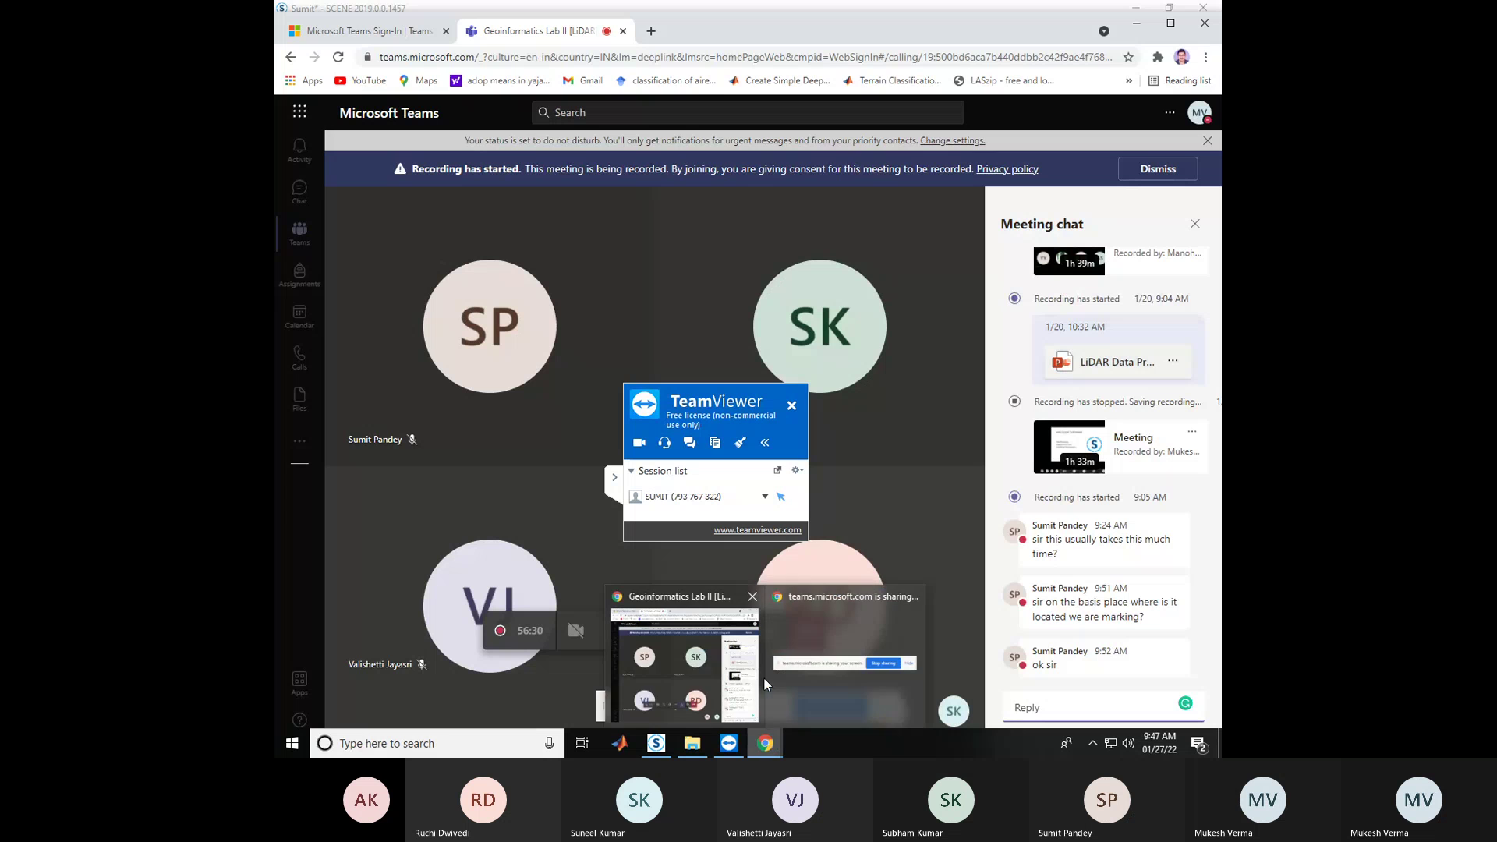
click(670, 747)
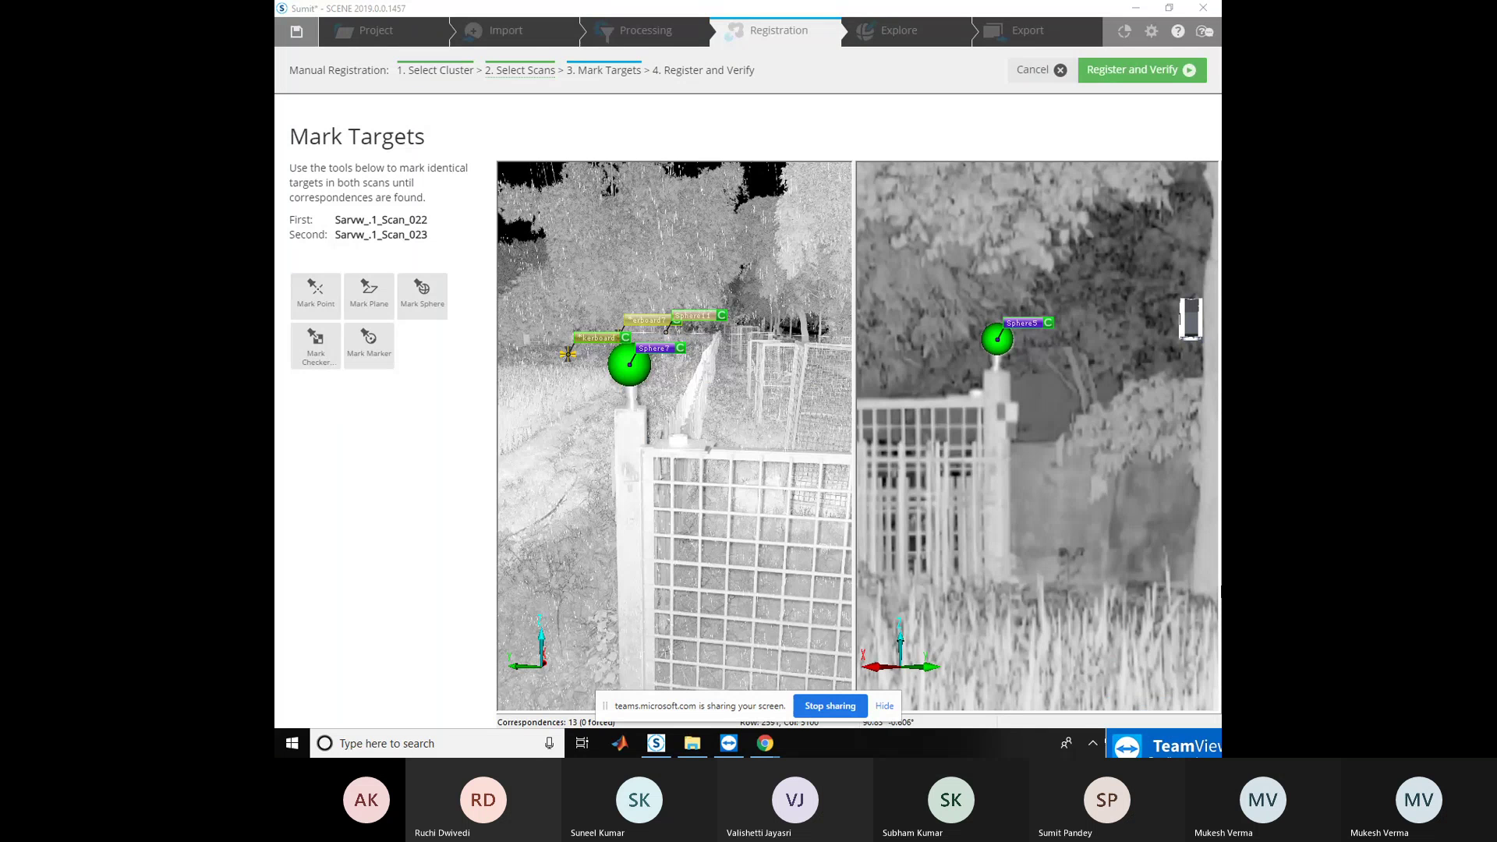
Mark the sphere on top of the gate post as a matching target in both Scan_022 and Scan_023
click(428, 322)
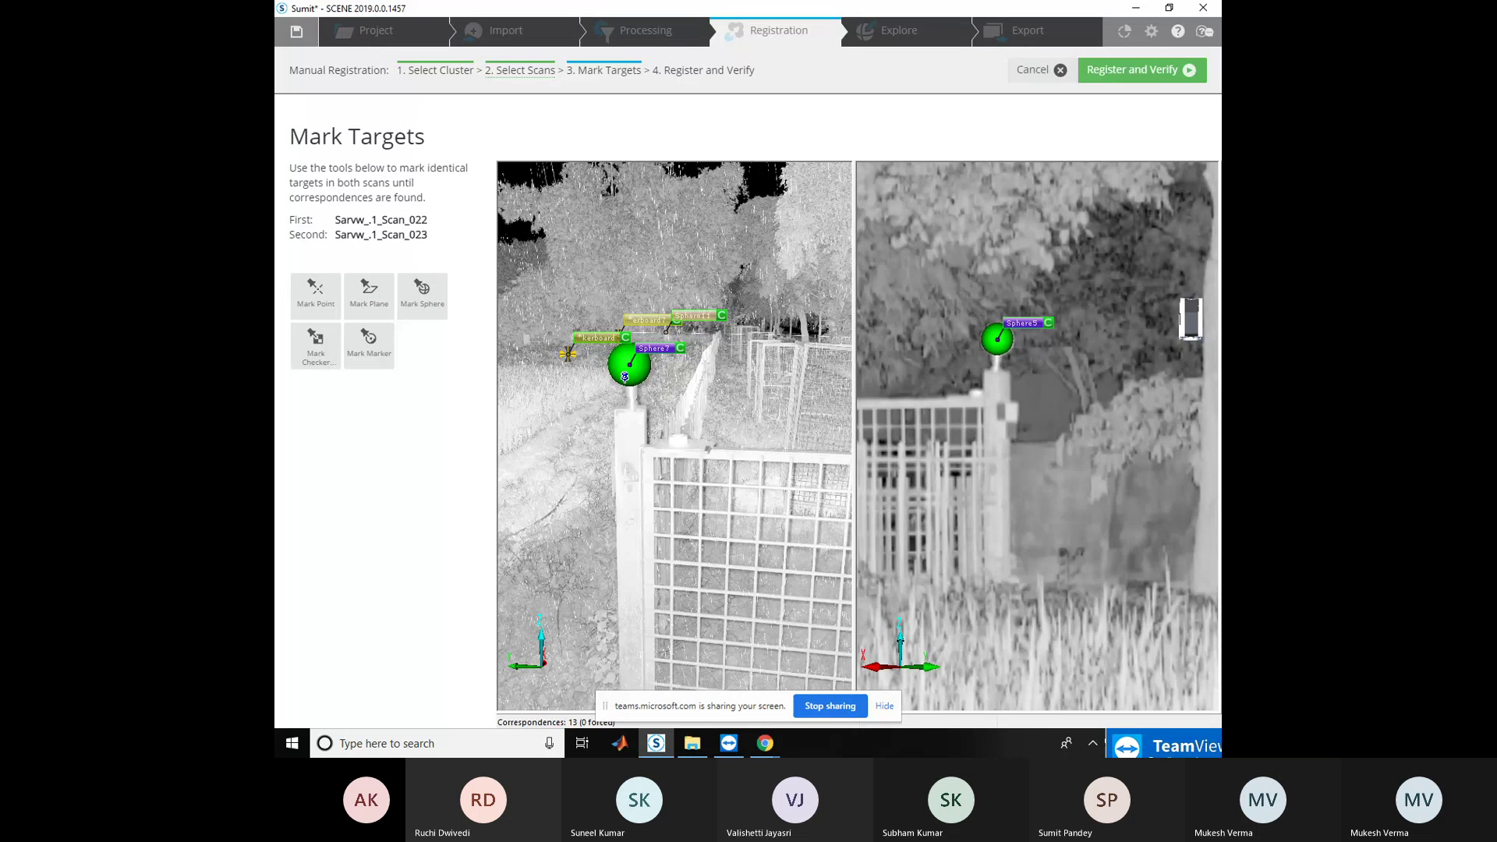
click(629, 360)
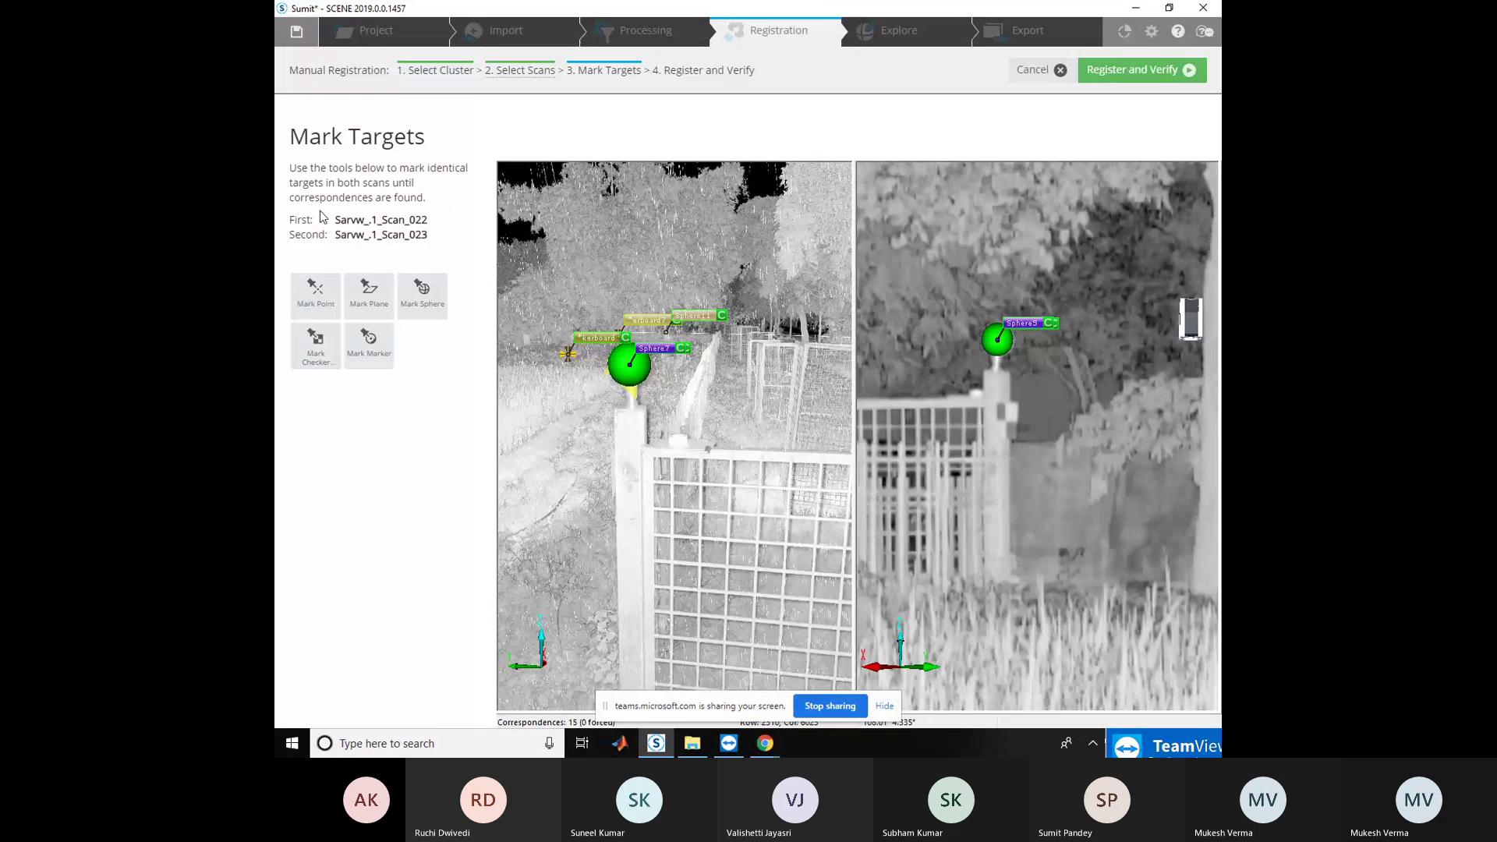
click(421, 309)
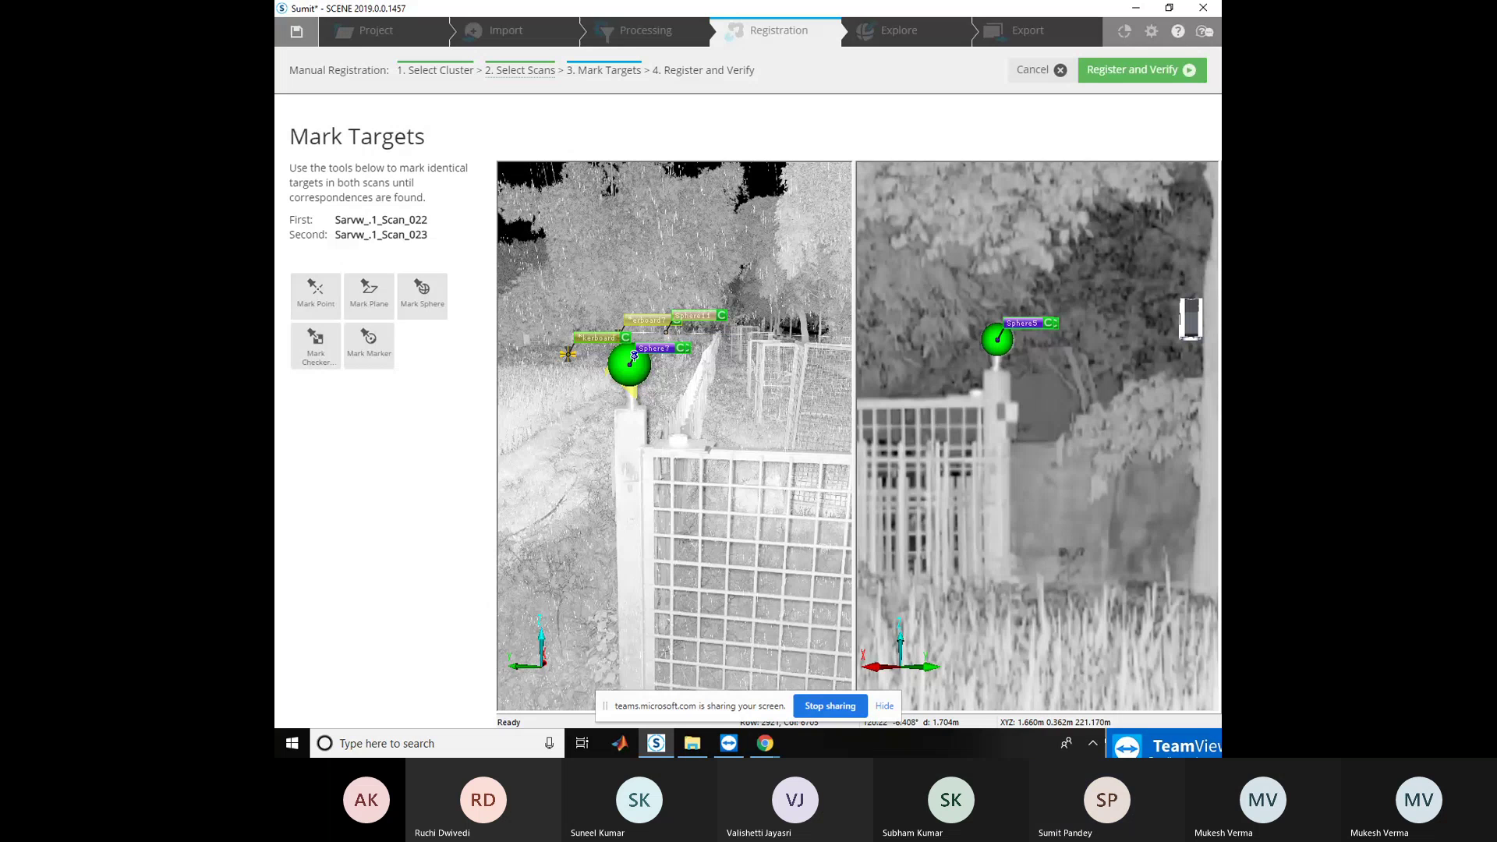
click(630, 360)
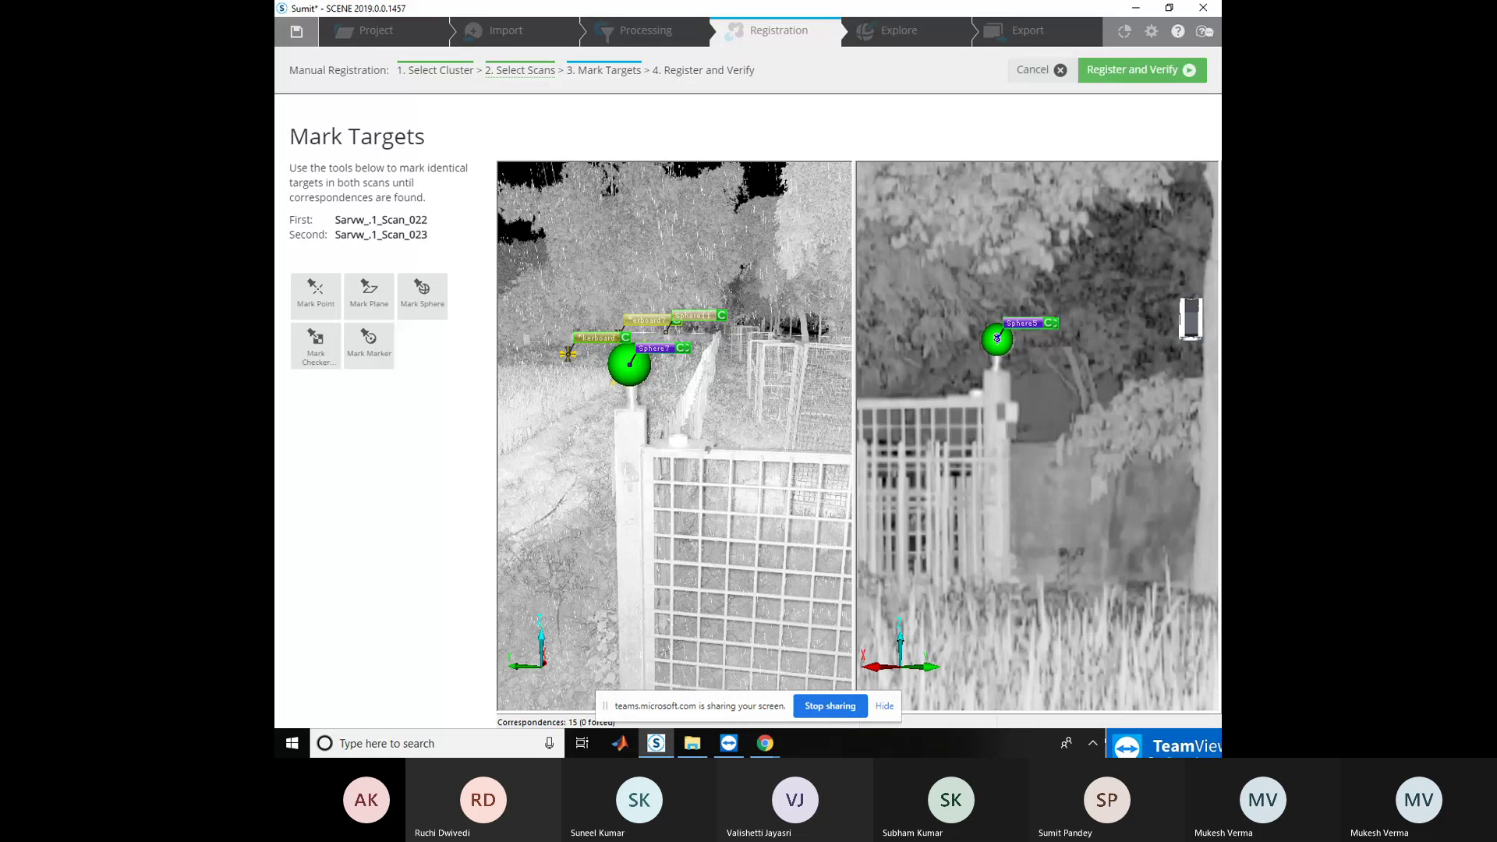
click(998, 344)
Mark the checkerboard on the white pillar as a matching target in Scan_022 and Scan_023, dismissing any fit error
mouse_move(667, 471)
mouse_down()
mouse_move(825, 444)
mouse_move(631, 414)
mouse_move(686, 477)
mouse_move(1086, 451)
mouse_move(938, 434)
mouse_move(1000, 439)
mouse_move(734, 346)
mouse_up()
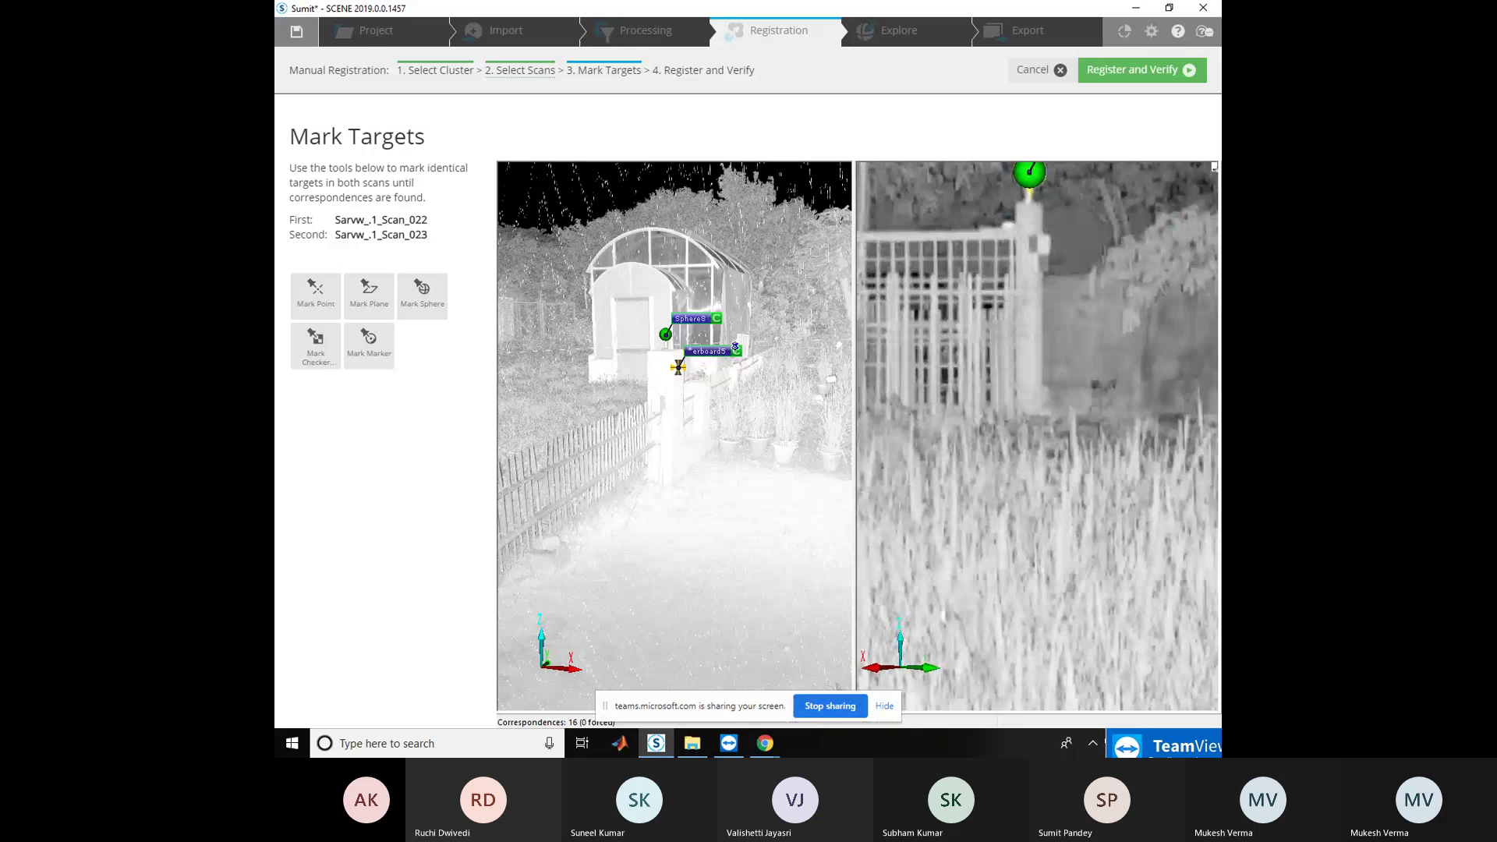
drag(865, 367, 994, 369)
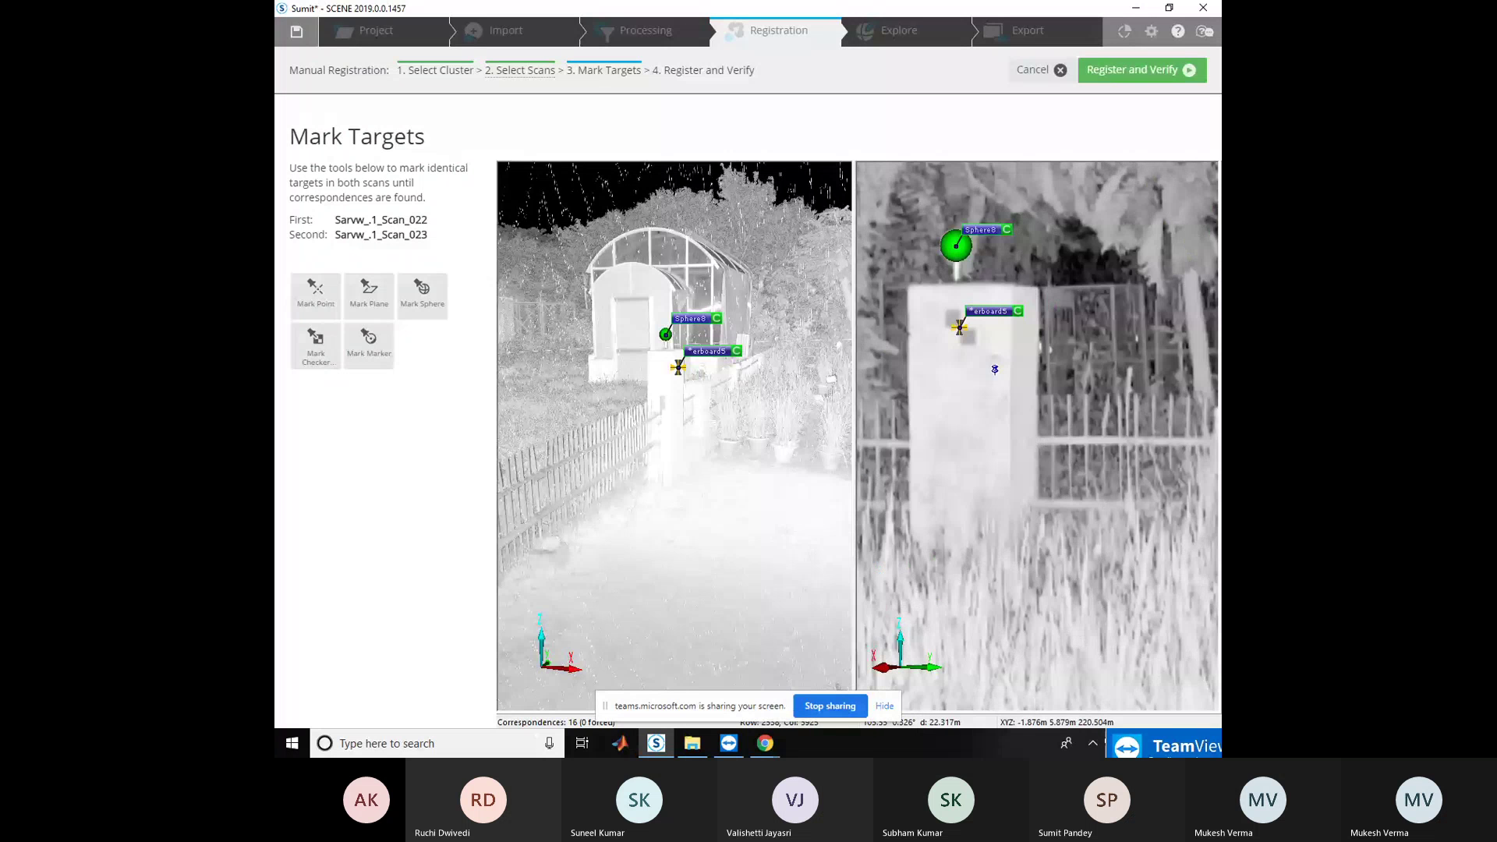
click(994, 369)
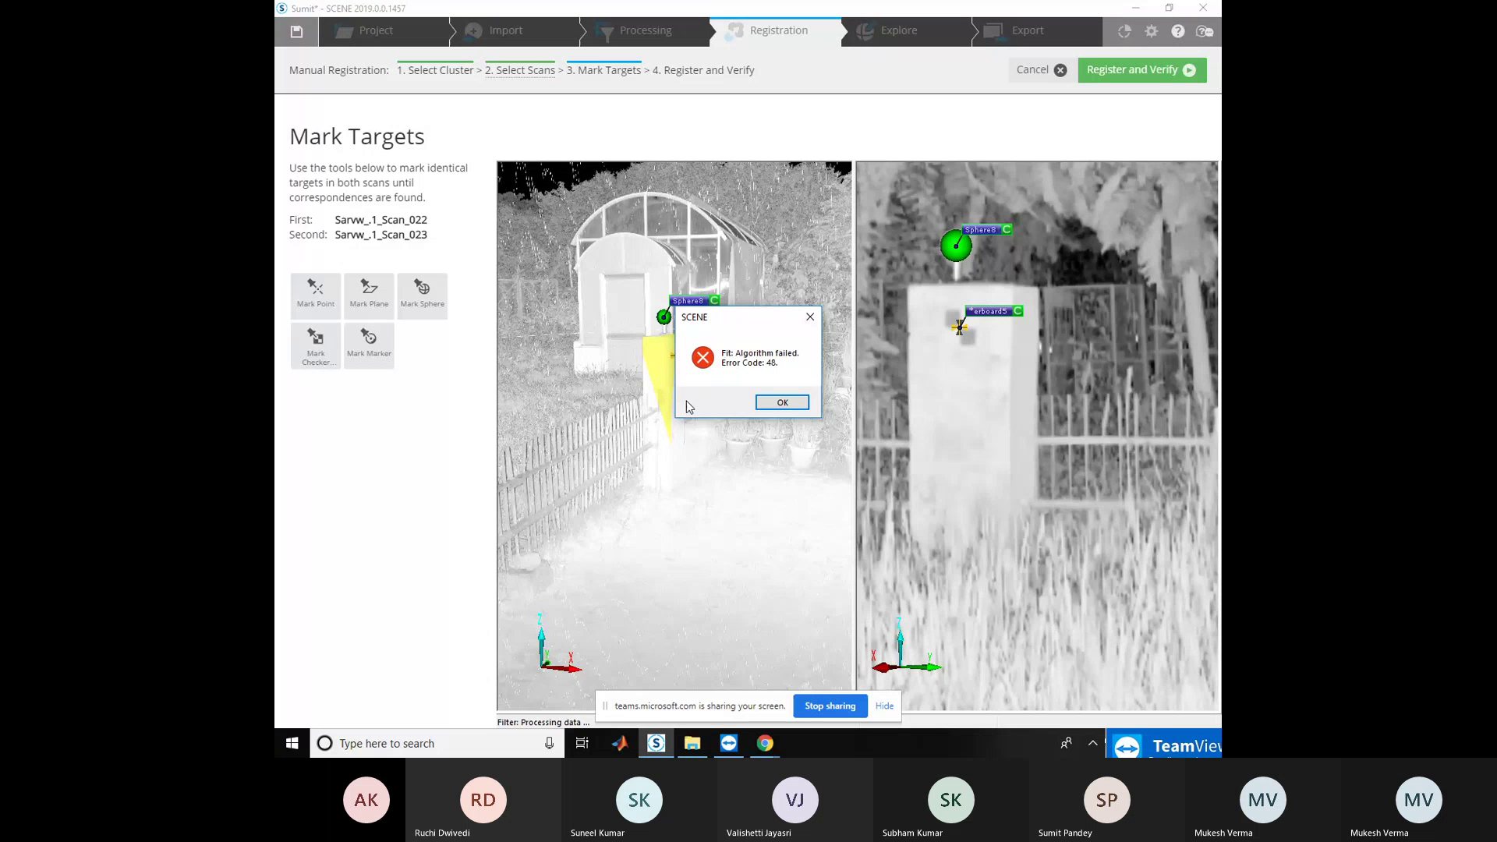
click(776, 399)
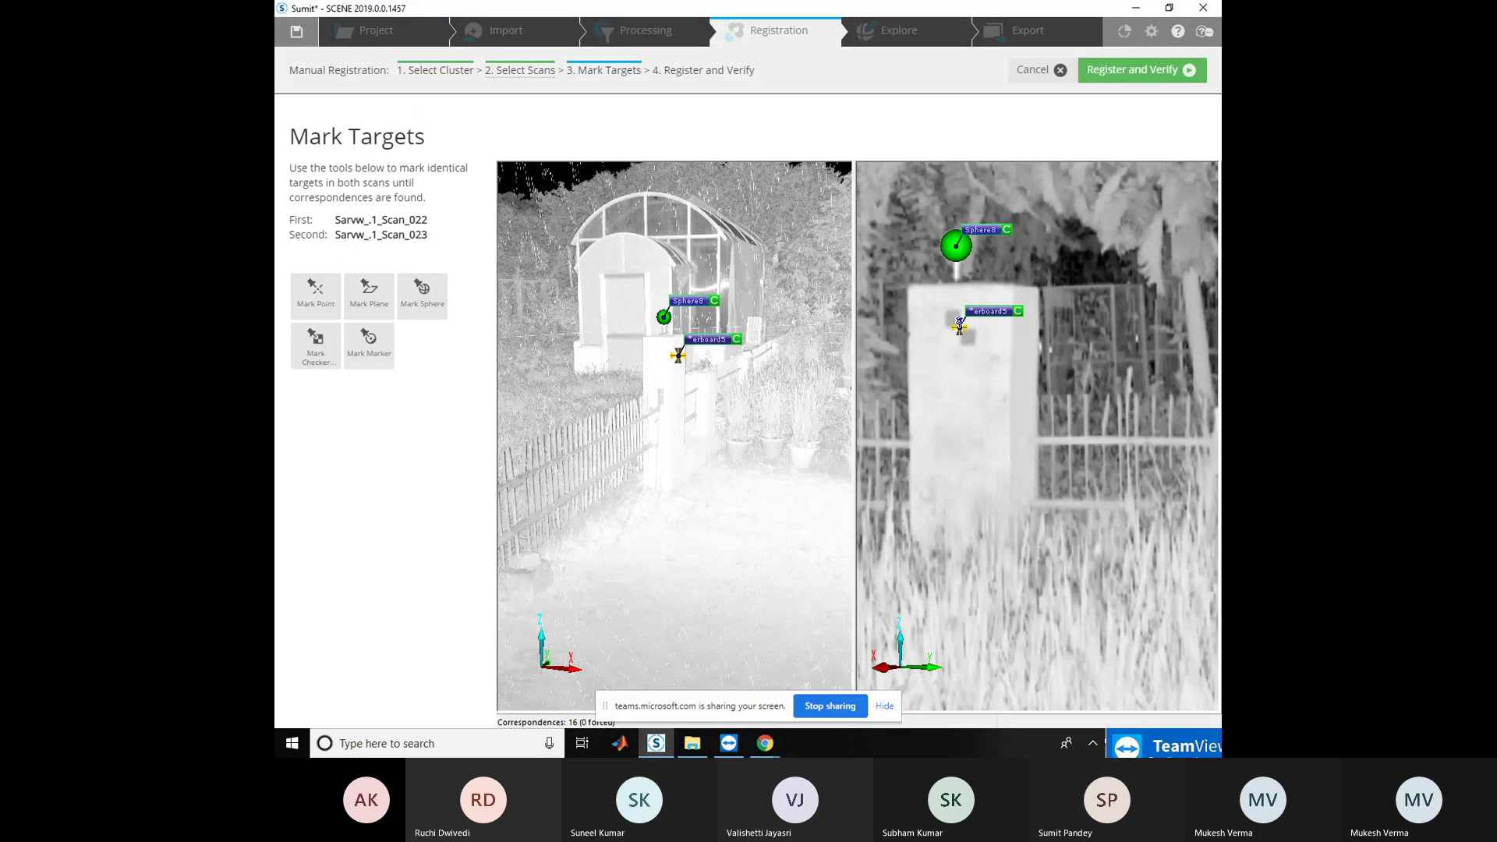
click(959, 327)
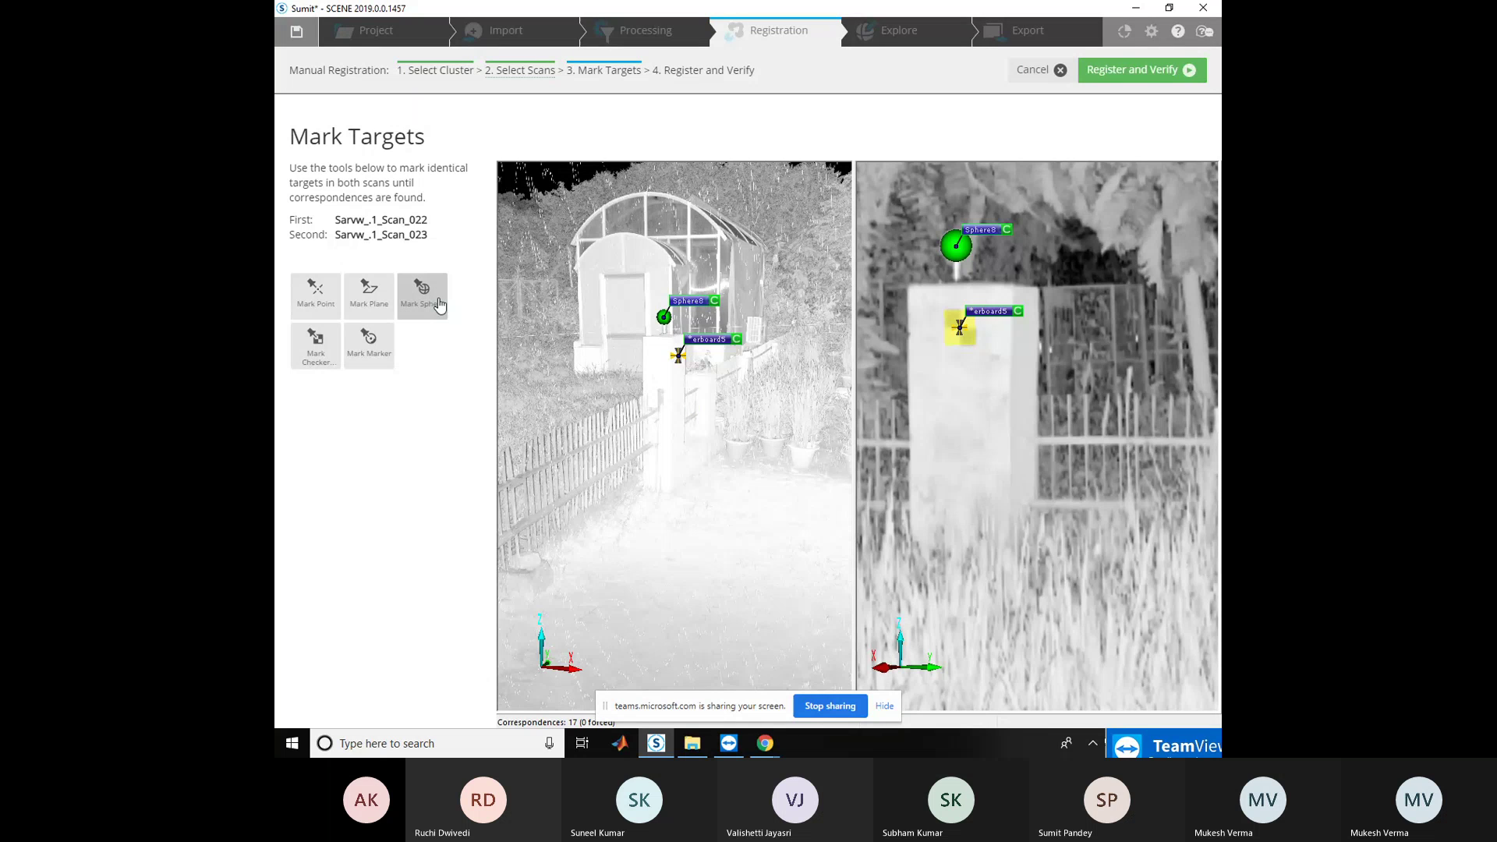
Mark the sphere on top of the white pillar in both scans and run the manual registration with verification
click(437, 304)
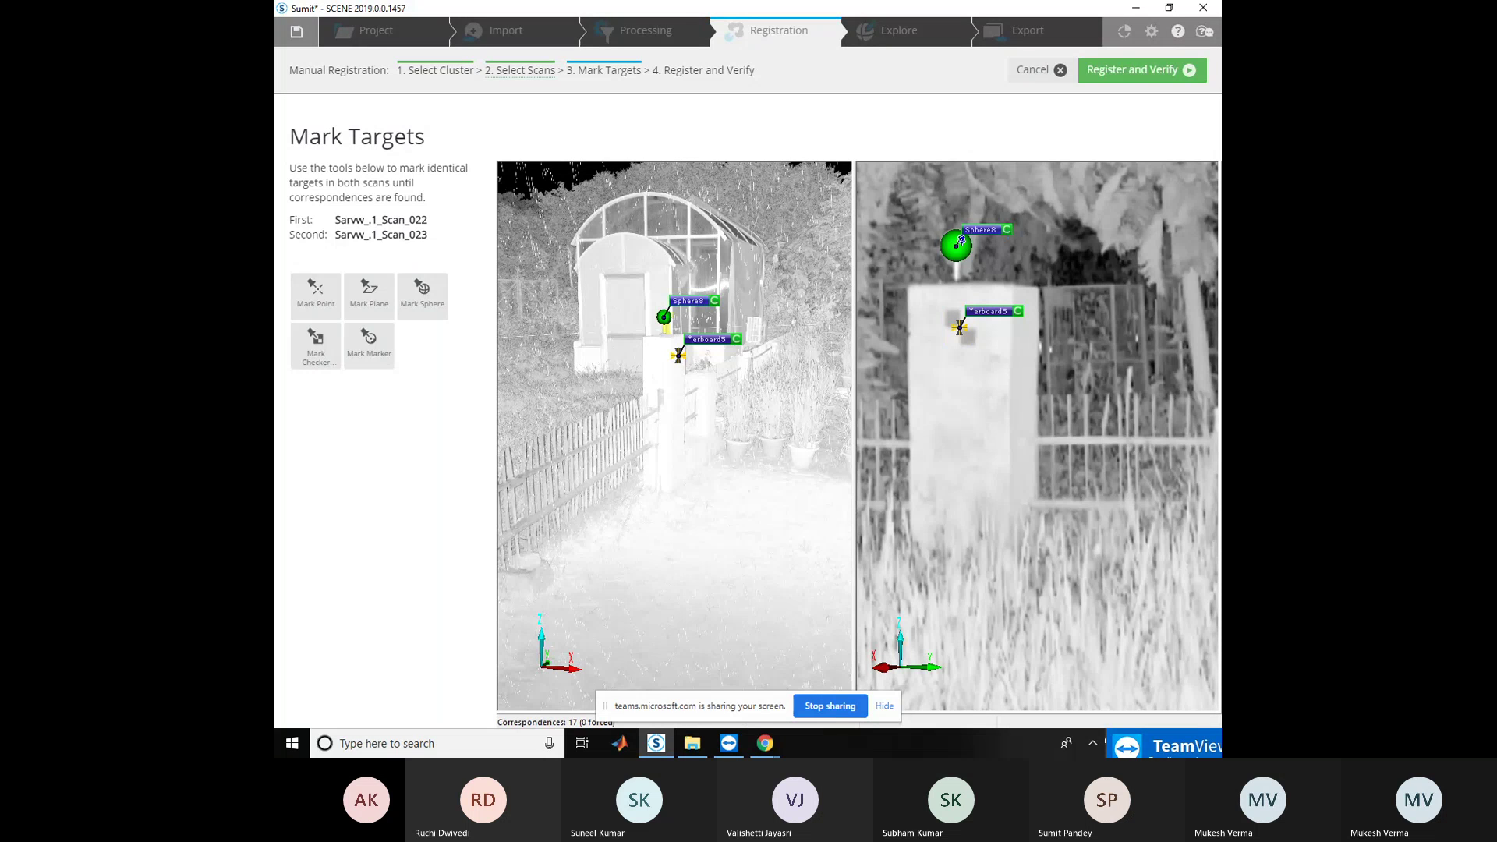
click(956, 243)
click(1153, 79)
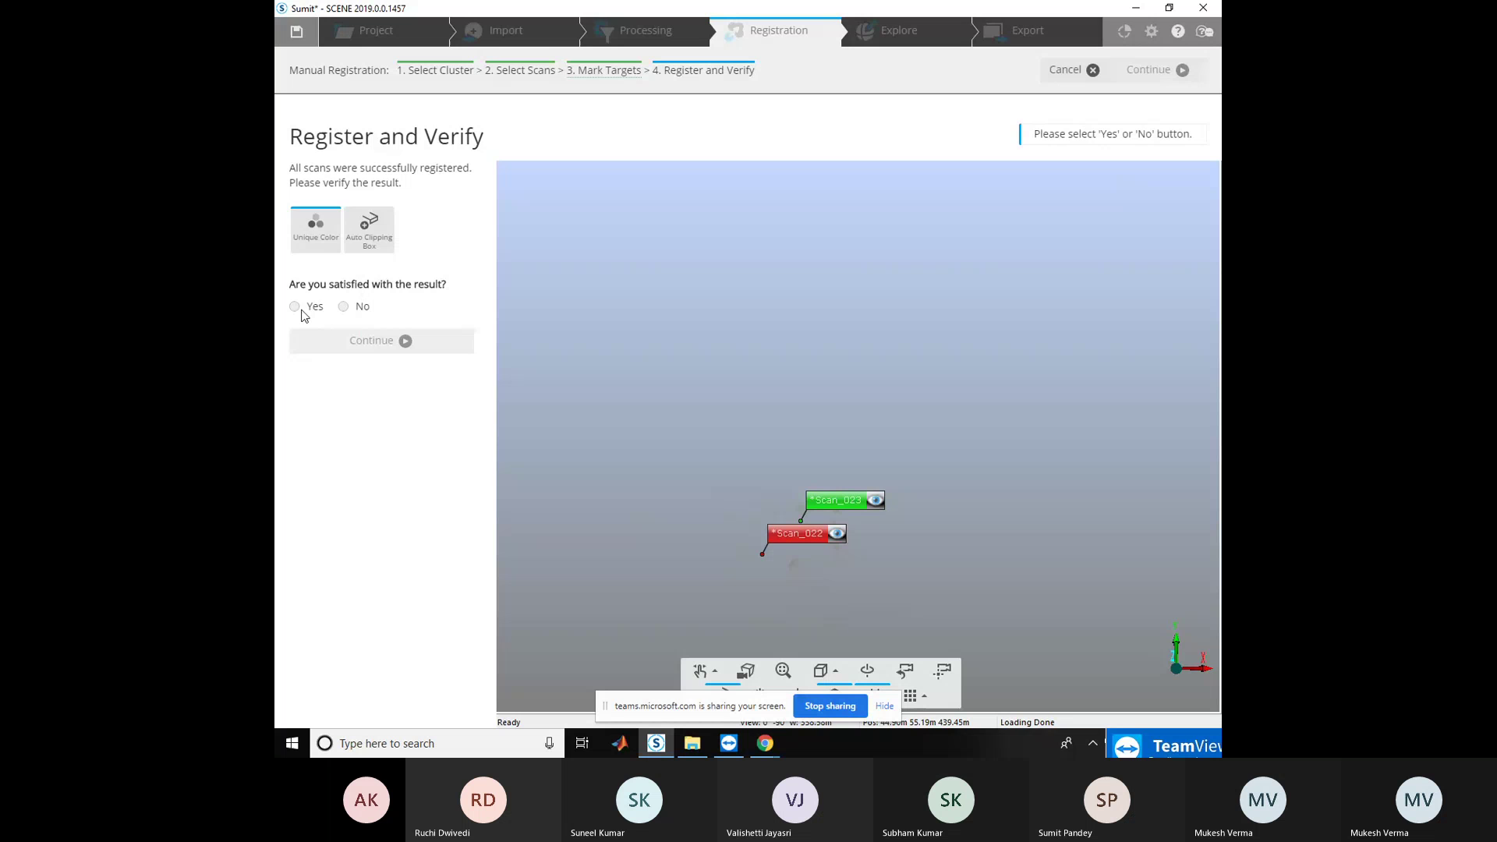
Inspect how the Scan_022 and Scan_023 point clouds align in the 3D verification view
scroll(849, 474, up, 3)
mouse_move(839, 480)
mouse_down()
mouse_move(797, 378)
mouse_move(836, 328)
mouse_up()
scroll(835, 329, up, 1)
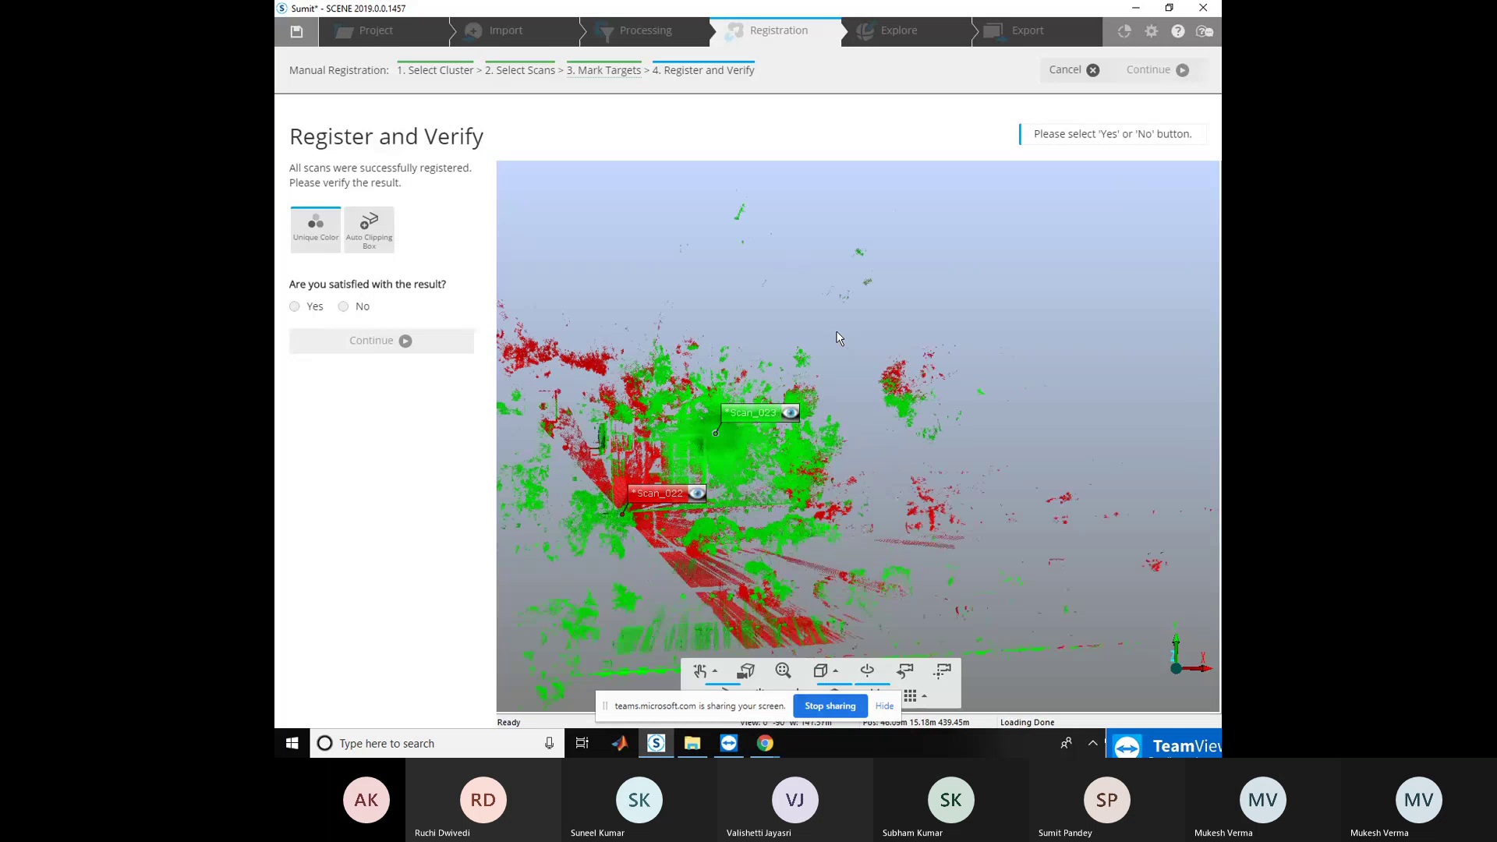
scroll(836, 331, up, 1)
scroll(858, 334, up, 1)
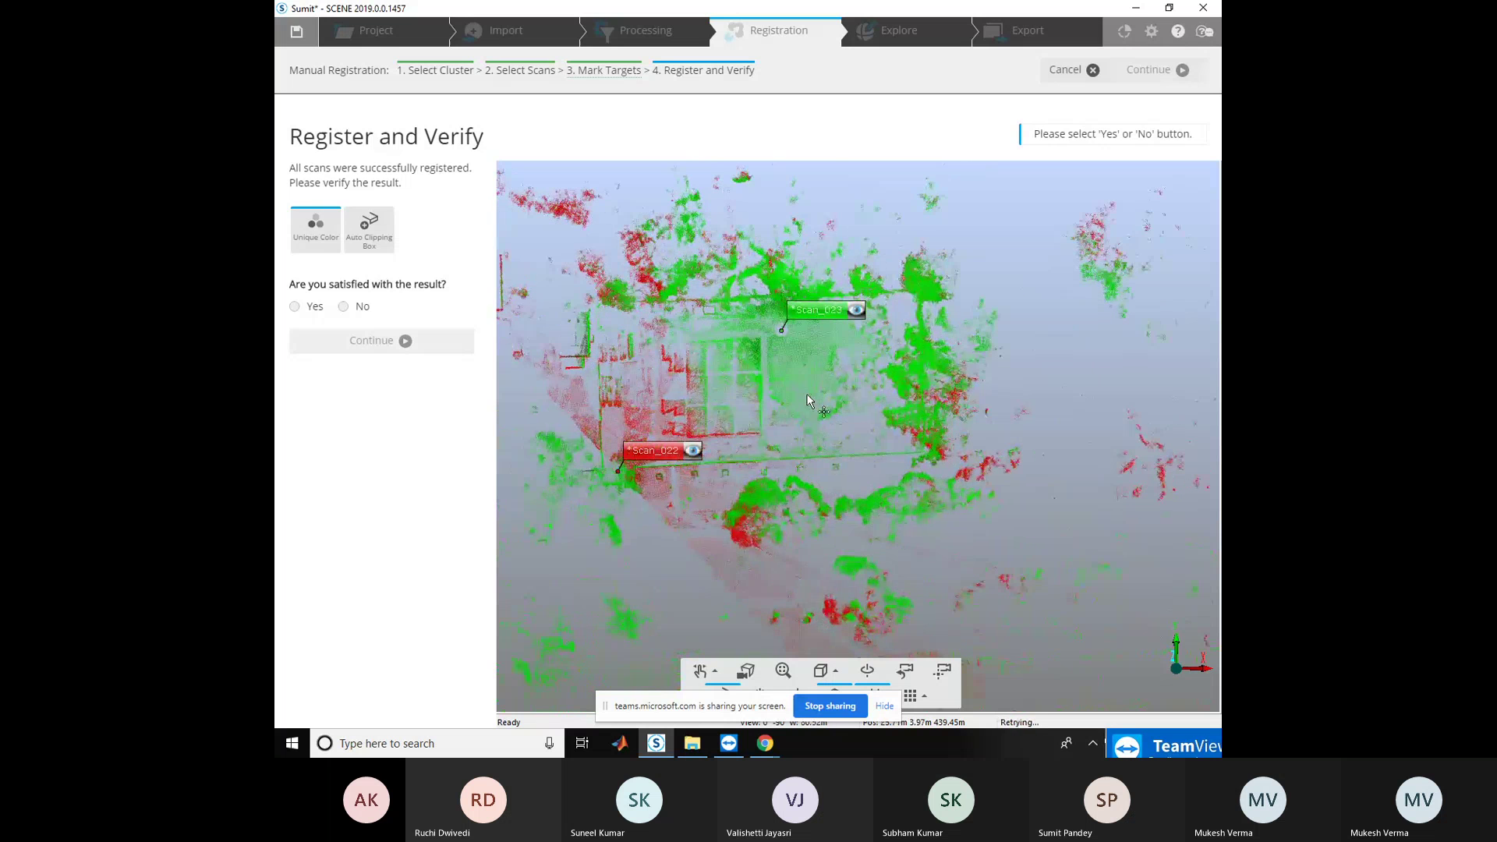
scroll(844, 368, up, 1)
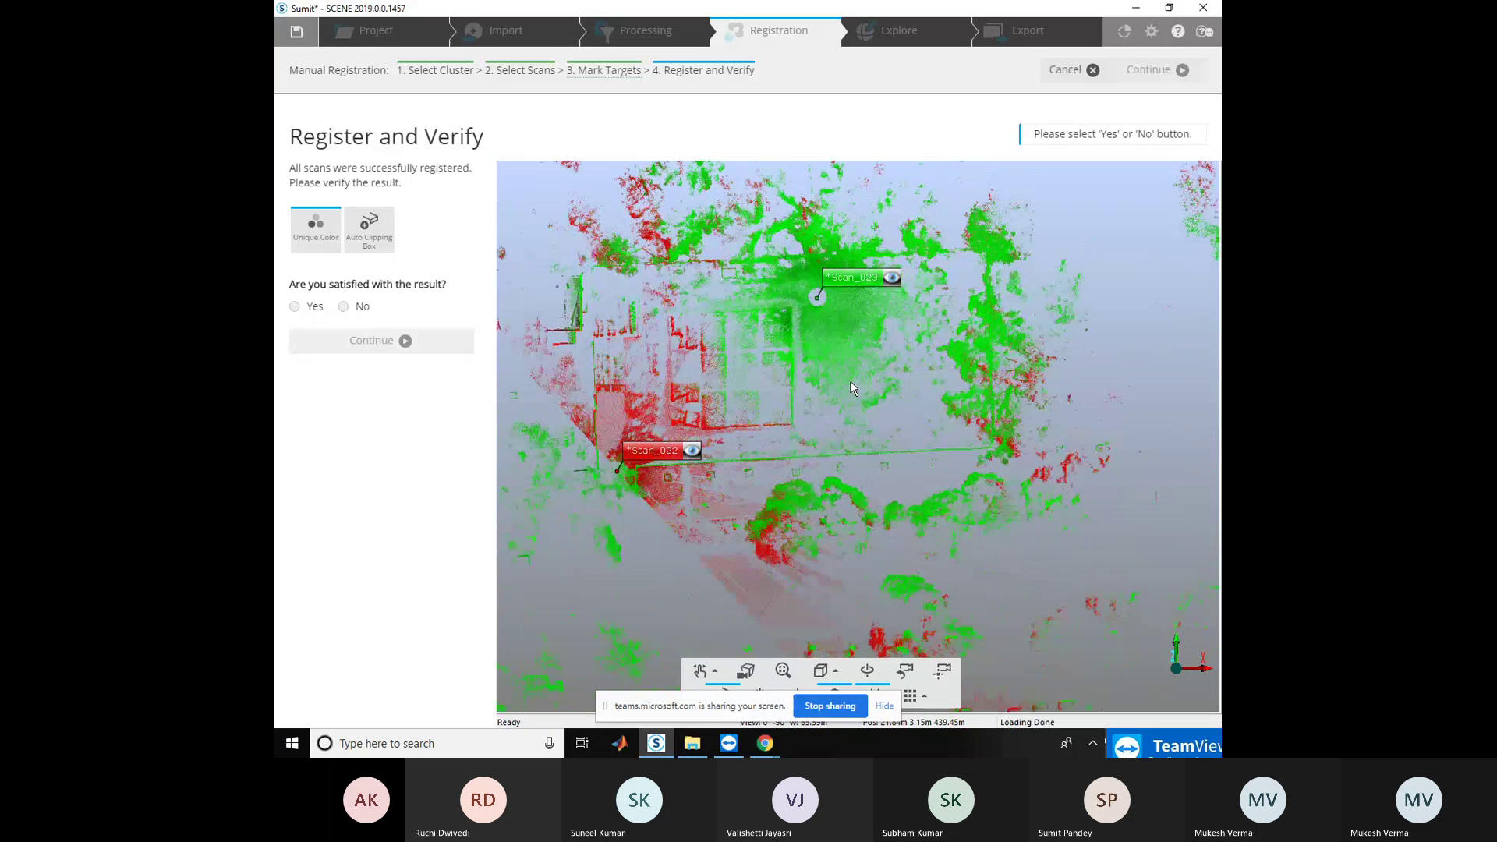
scroll(809, 395, down, 1)
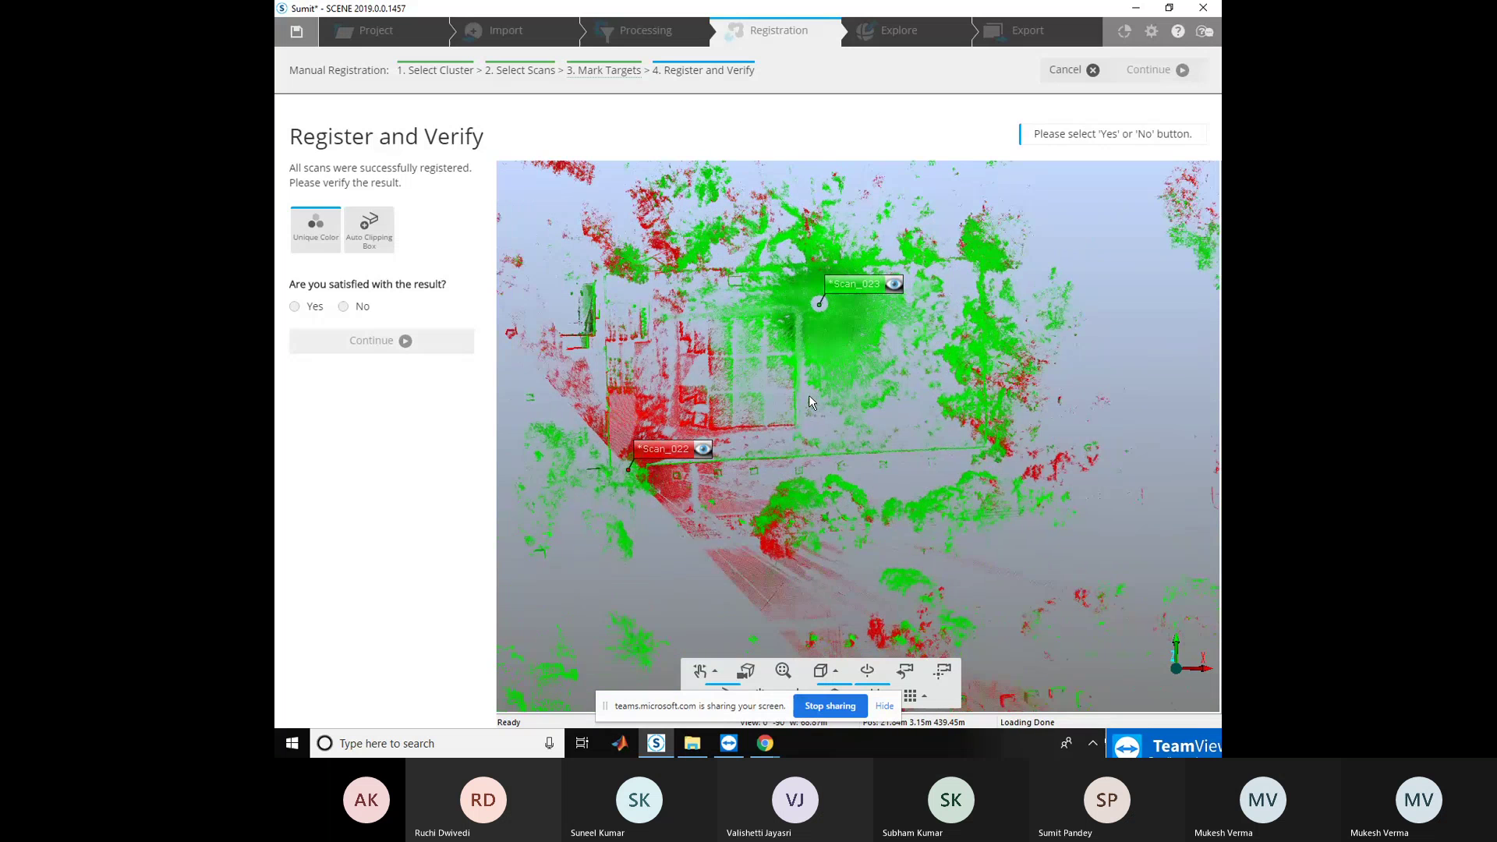
Accept the manual registration result as satisfactory, finish it, and start the target-based optimization of the Scans cluster
click(295, 307)
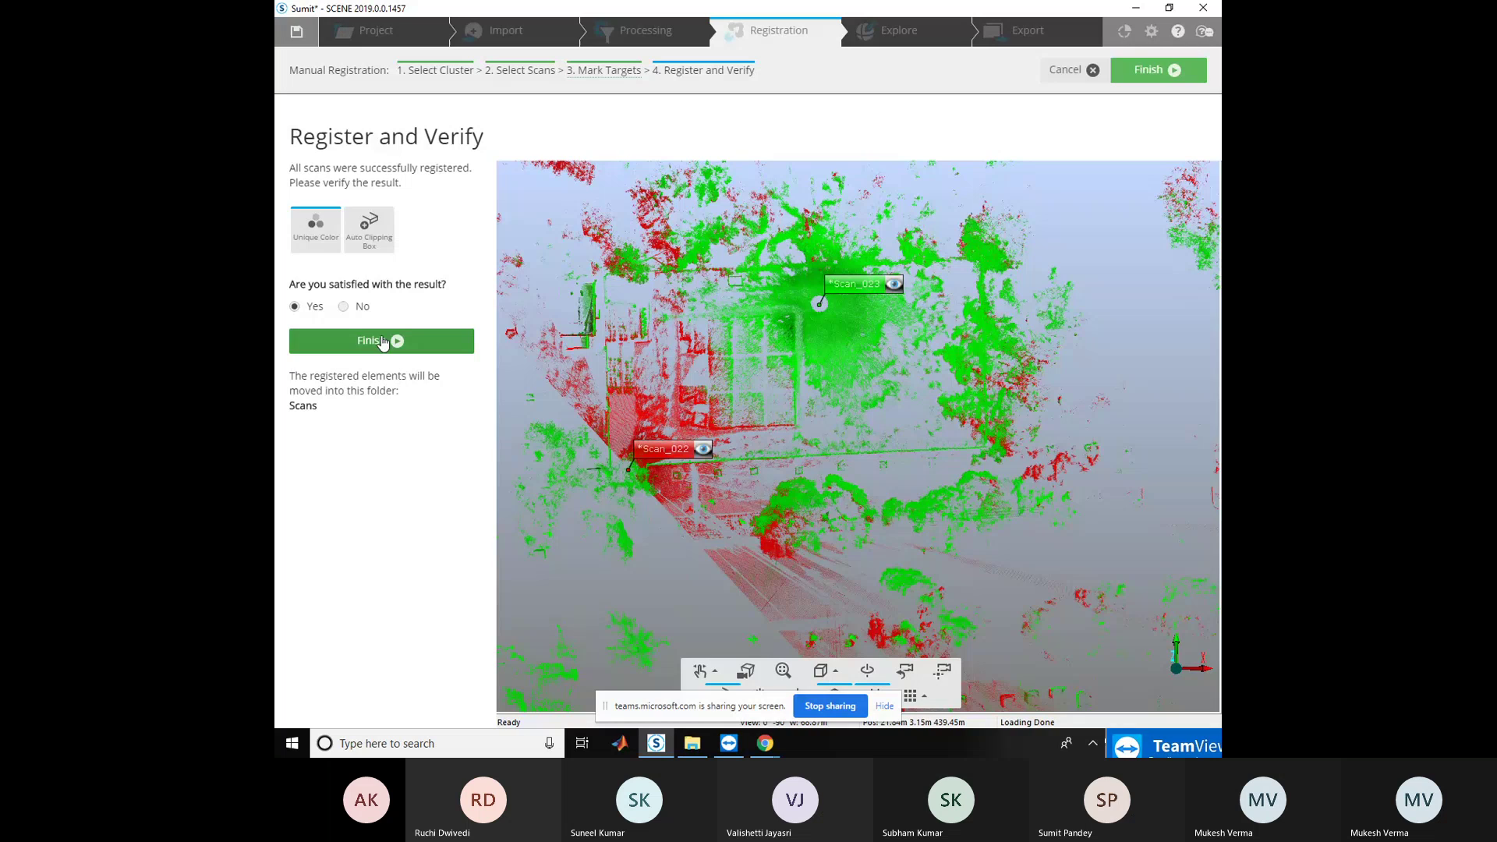
click(383, 342)
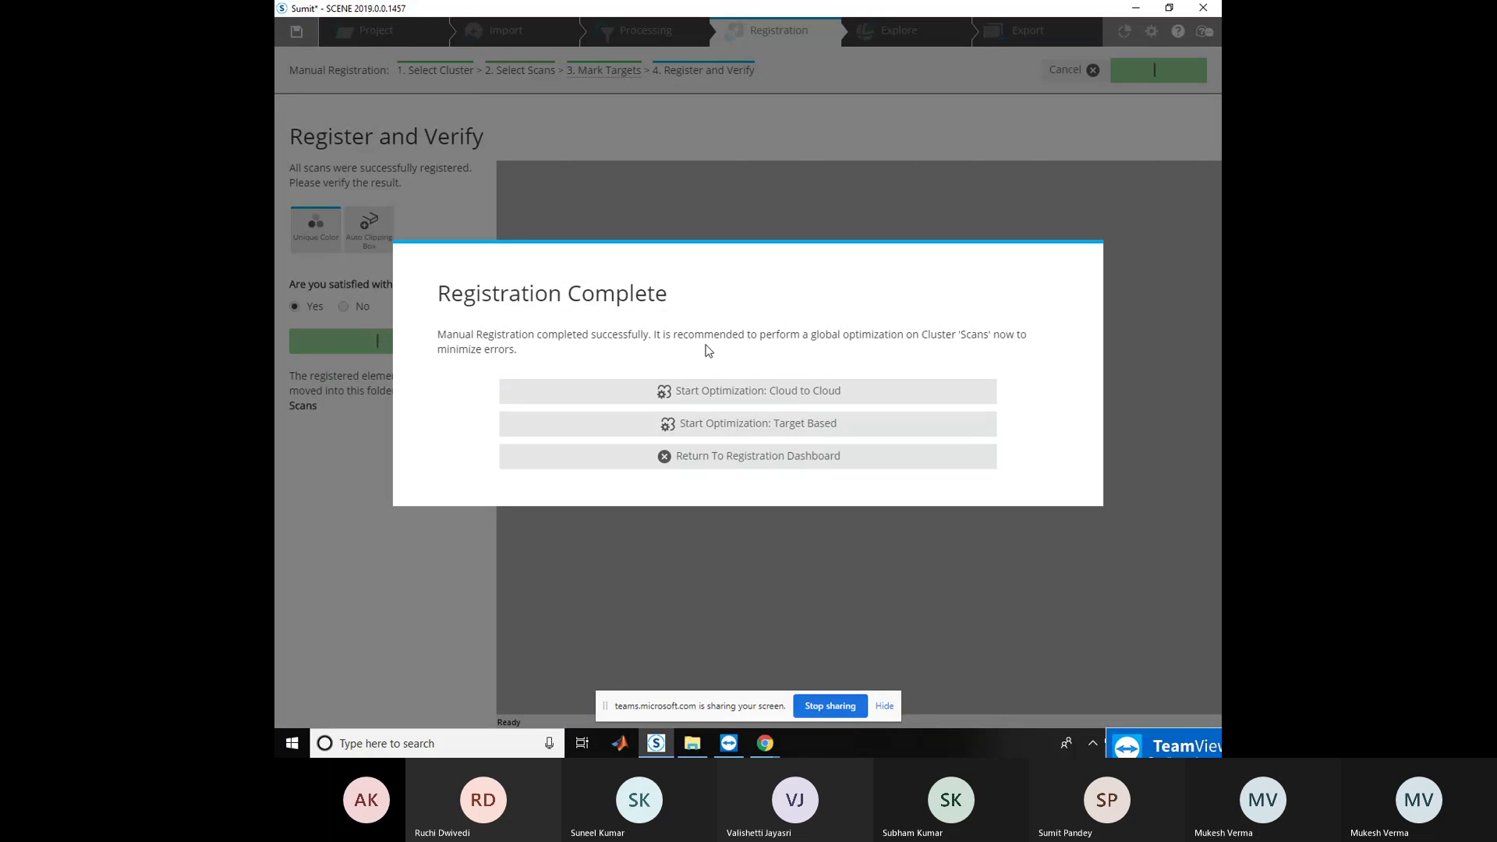
click(876, 430)
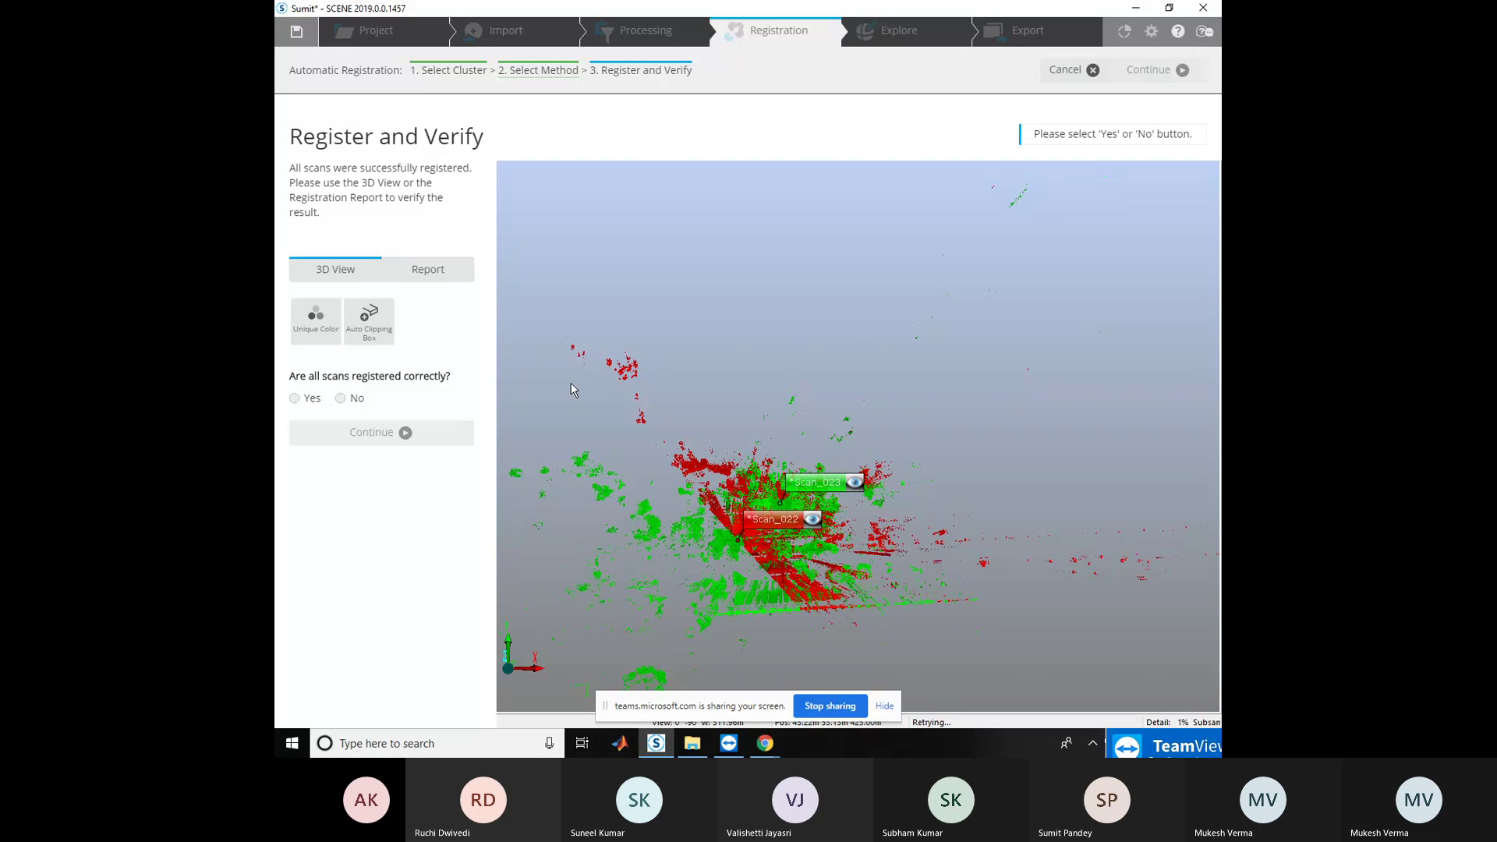
Check the optimized alignment in the 3D view and the registration report, and accept the scans as correctly registered
scroll(840, 433, up, 5)
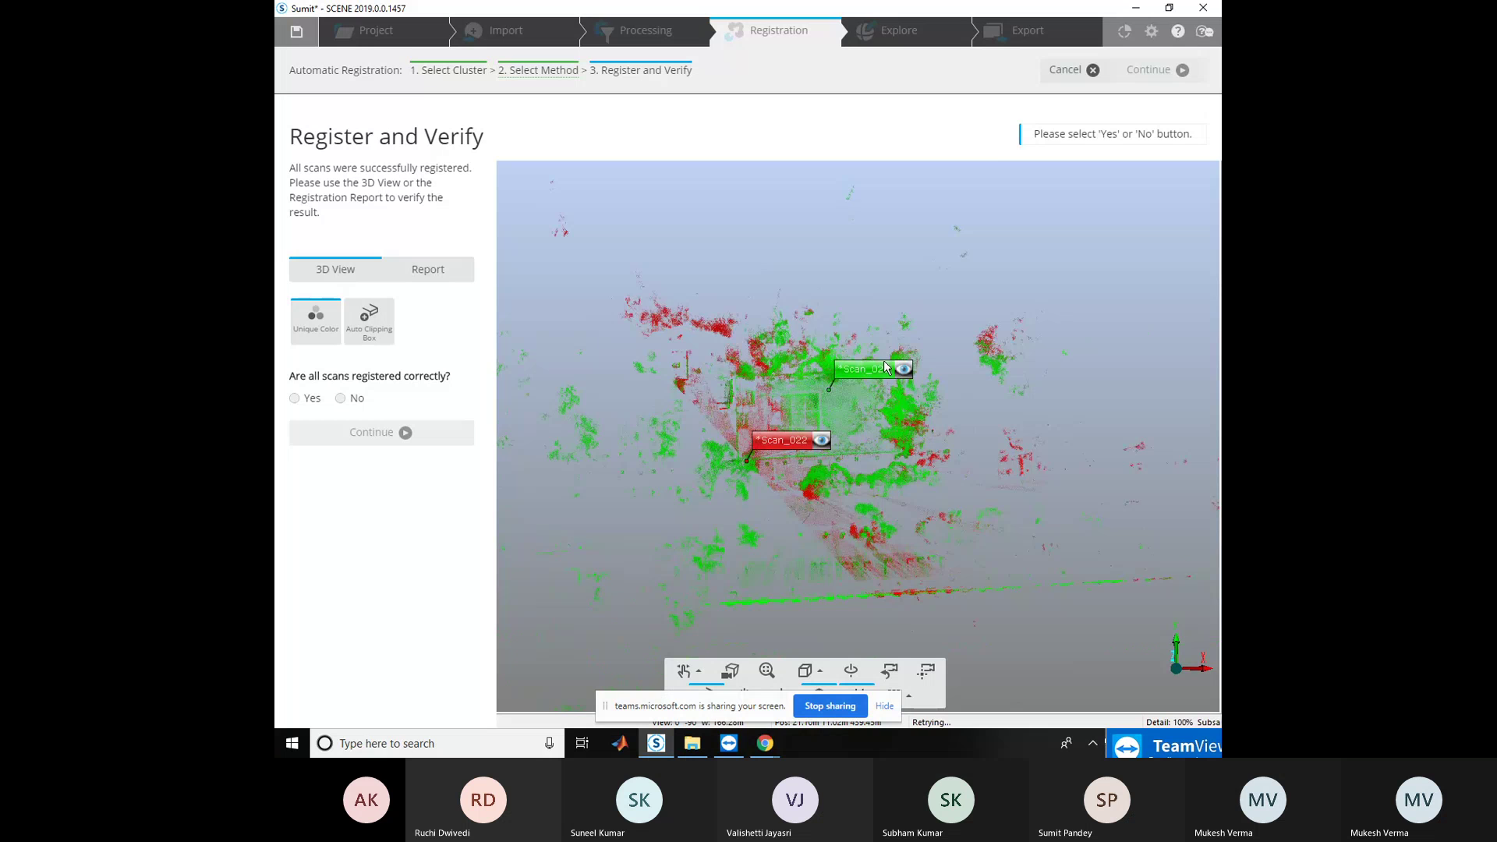
scroll(865, 390, up, 3)
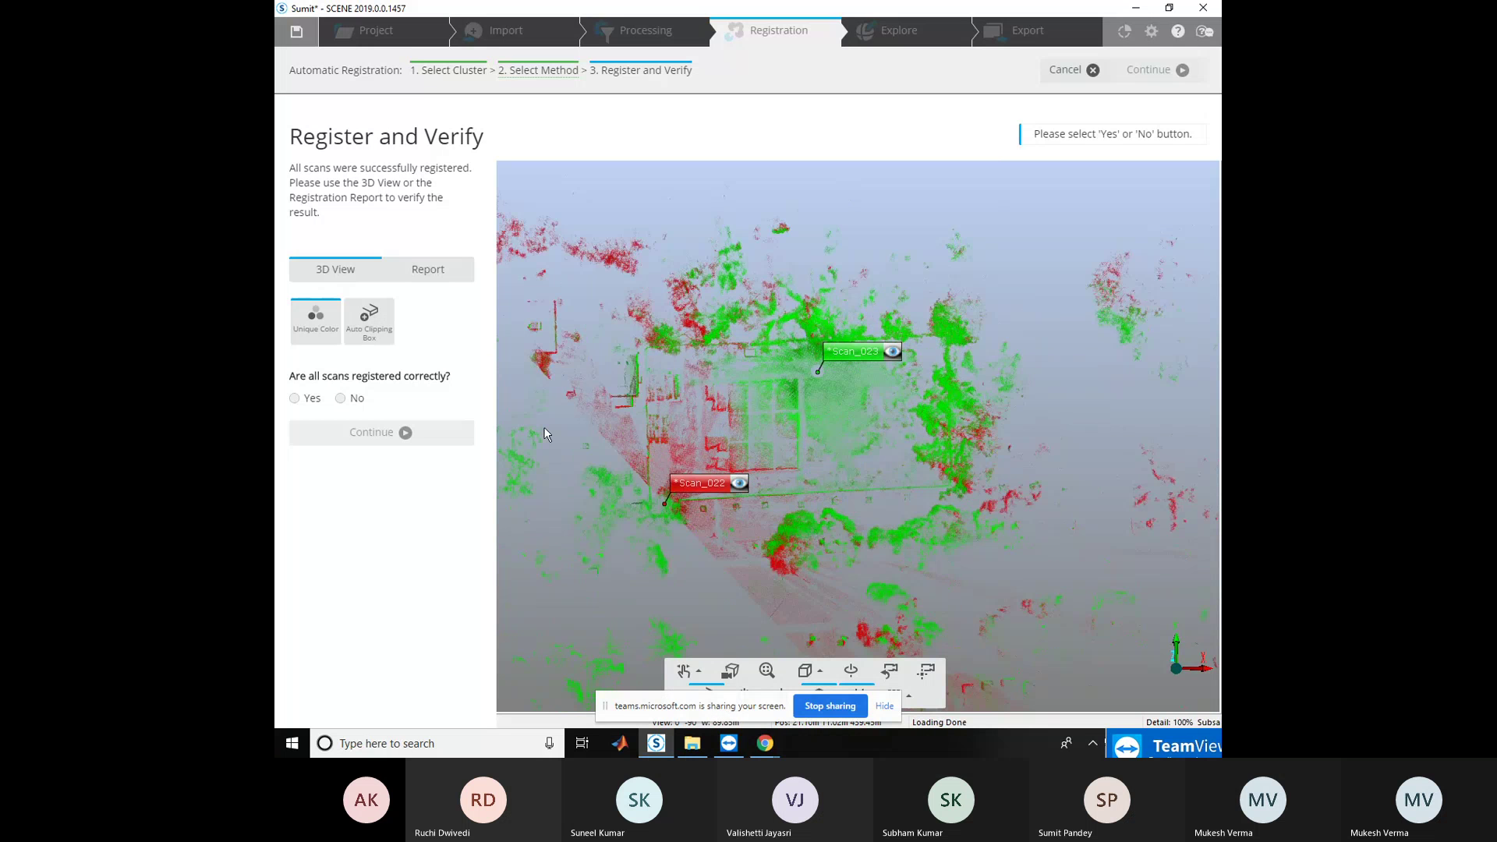
click(428, 268)
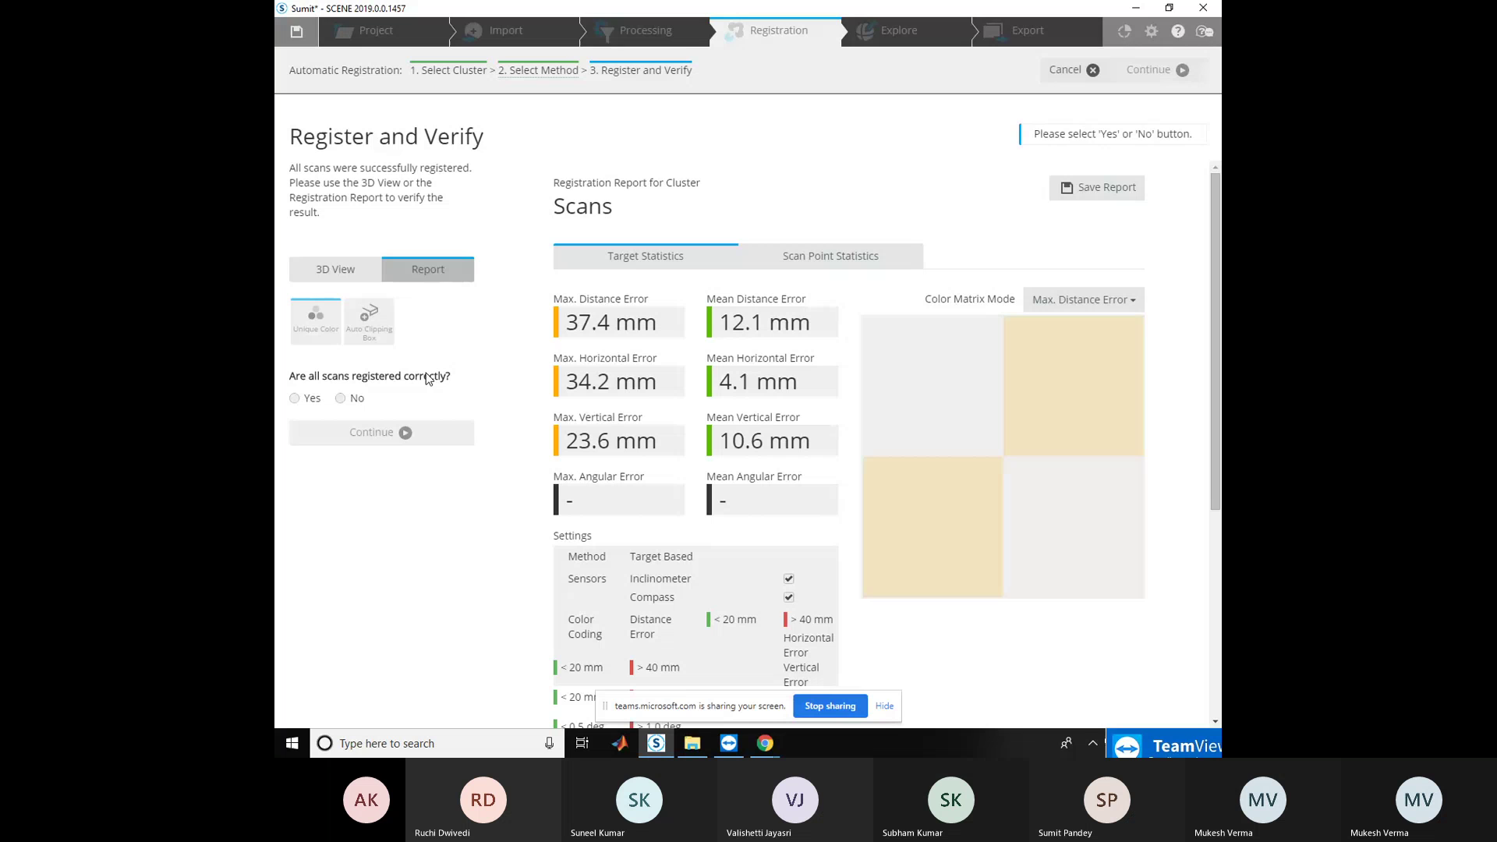
click(332, 286)
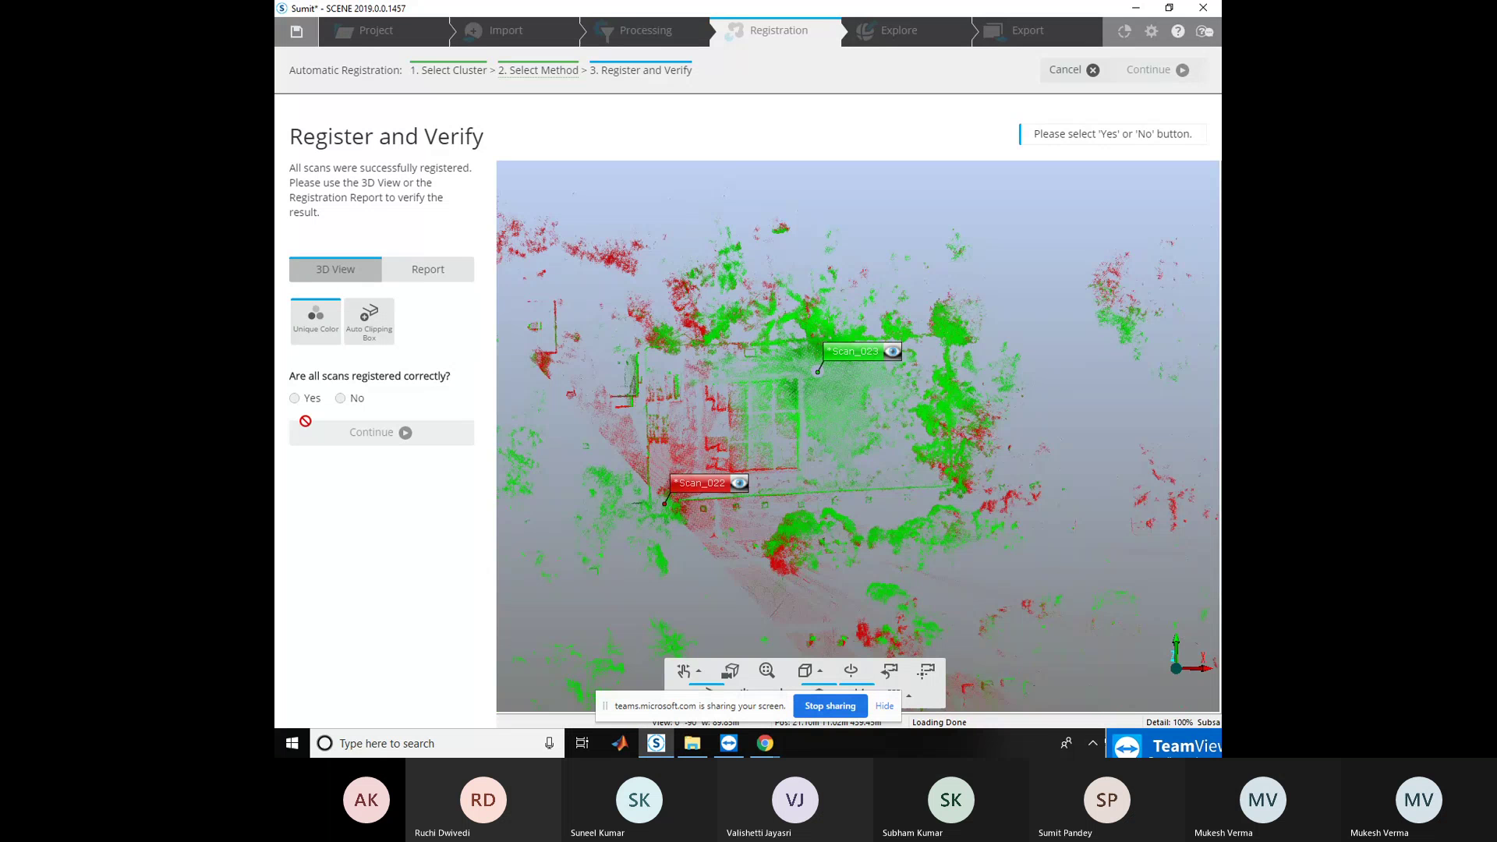
click(294, 399)
click(374, 433)
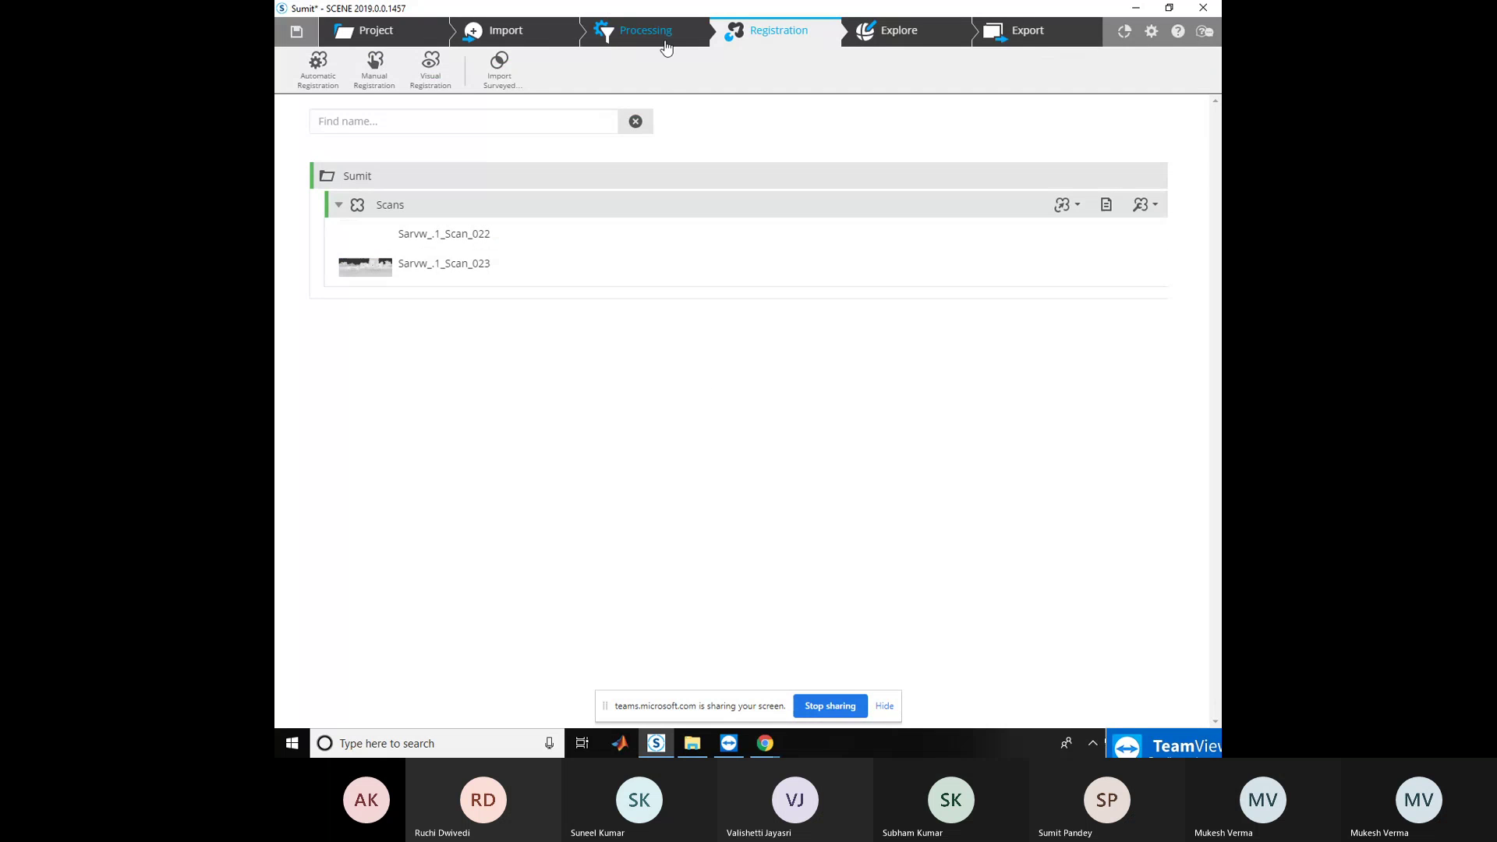
click(658, 44)
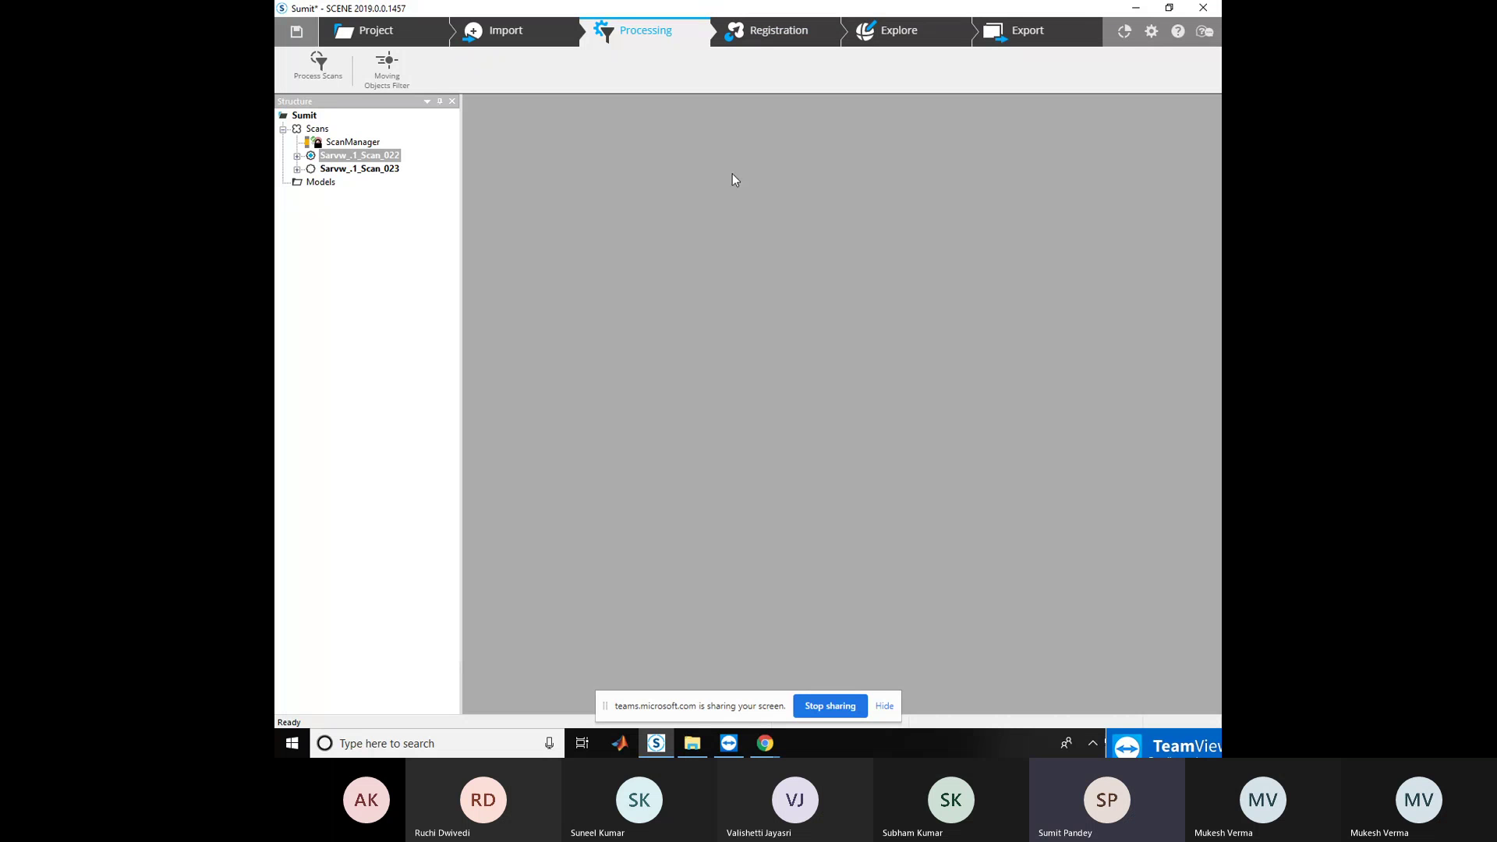
click(760, 41)
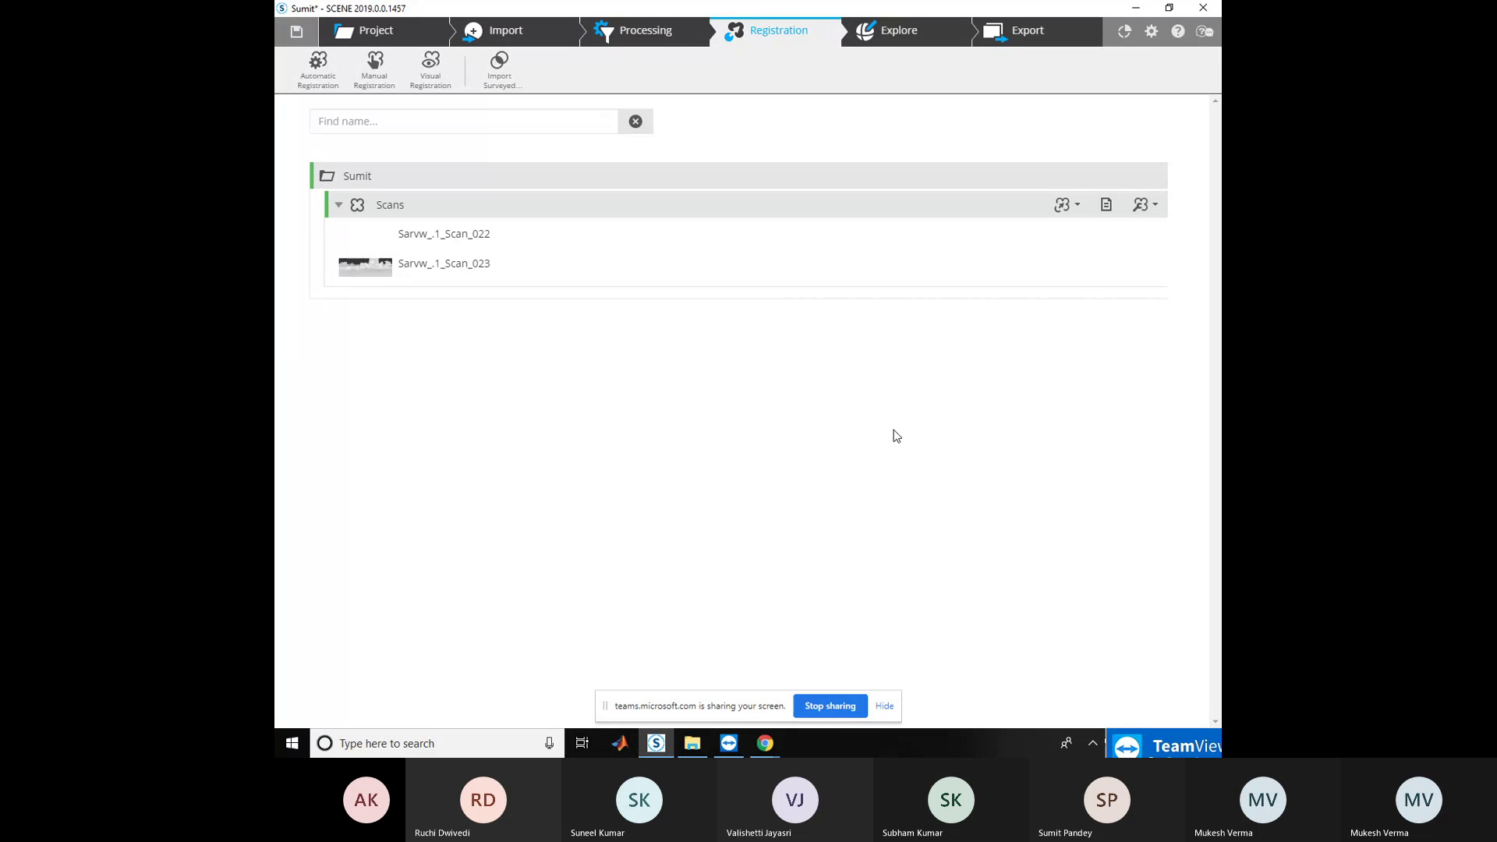
click(1065, 204)
click(1016, 257)
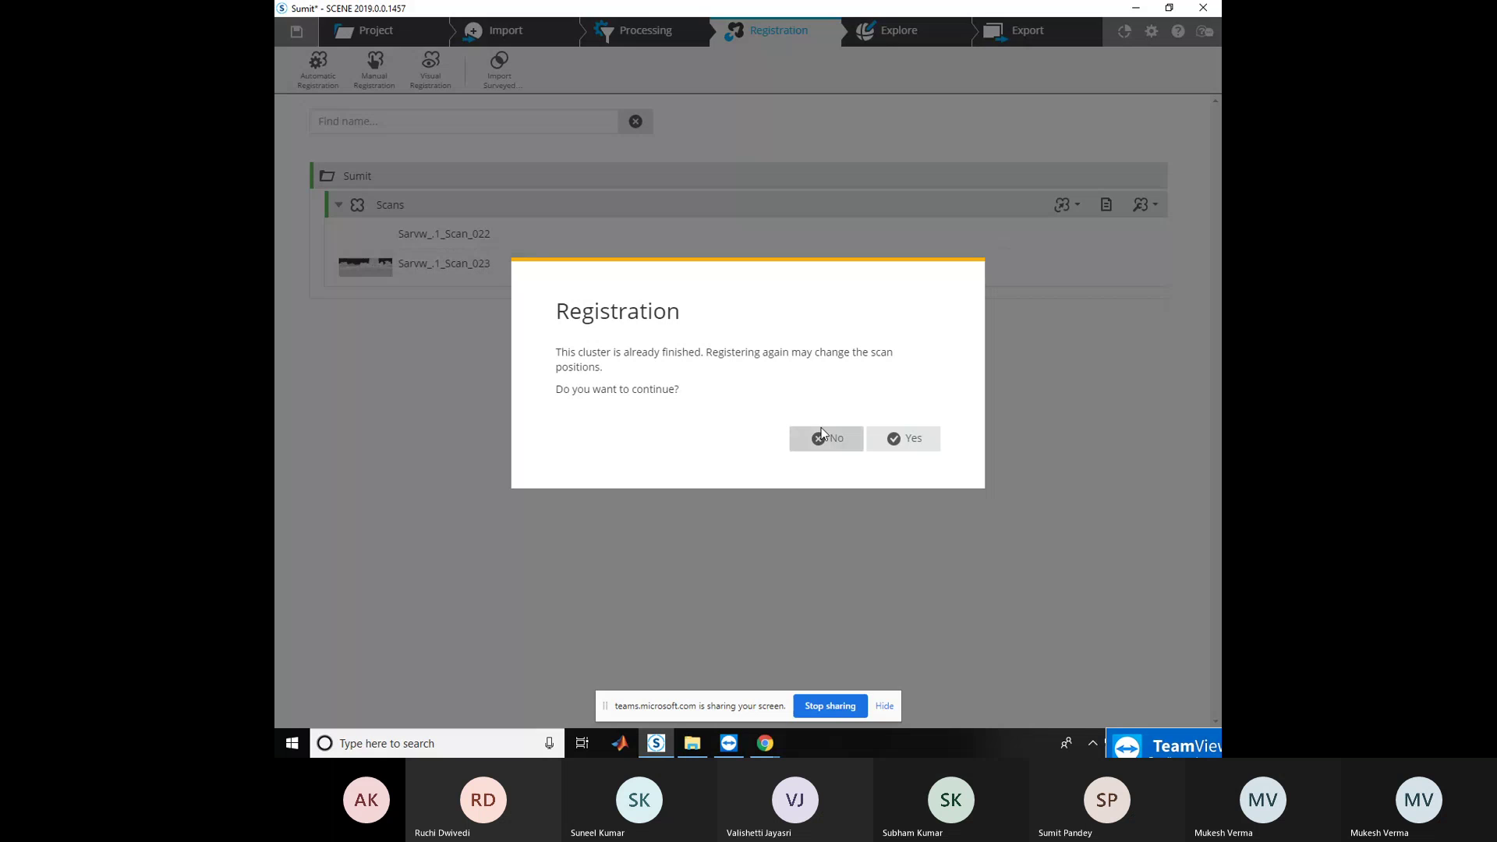
click(823, 449)
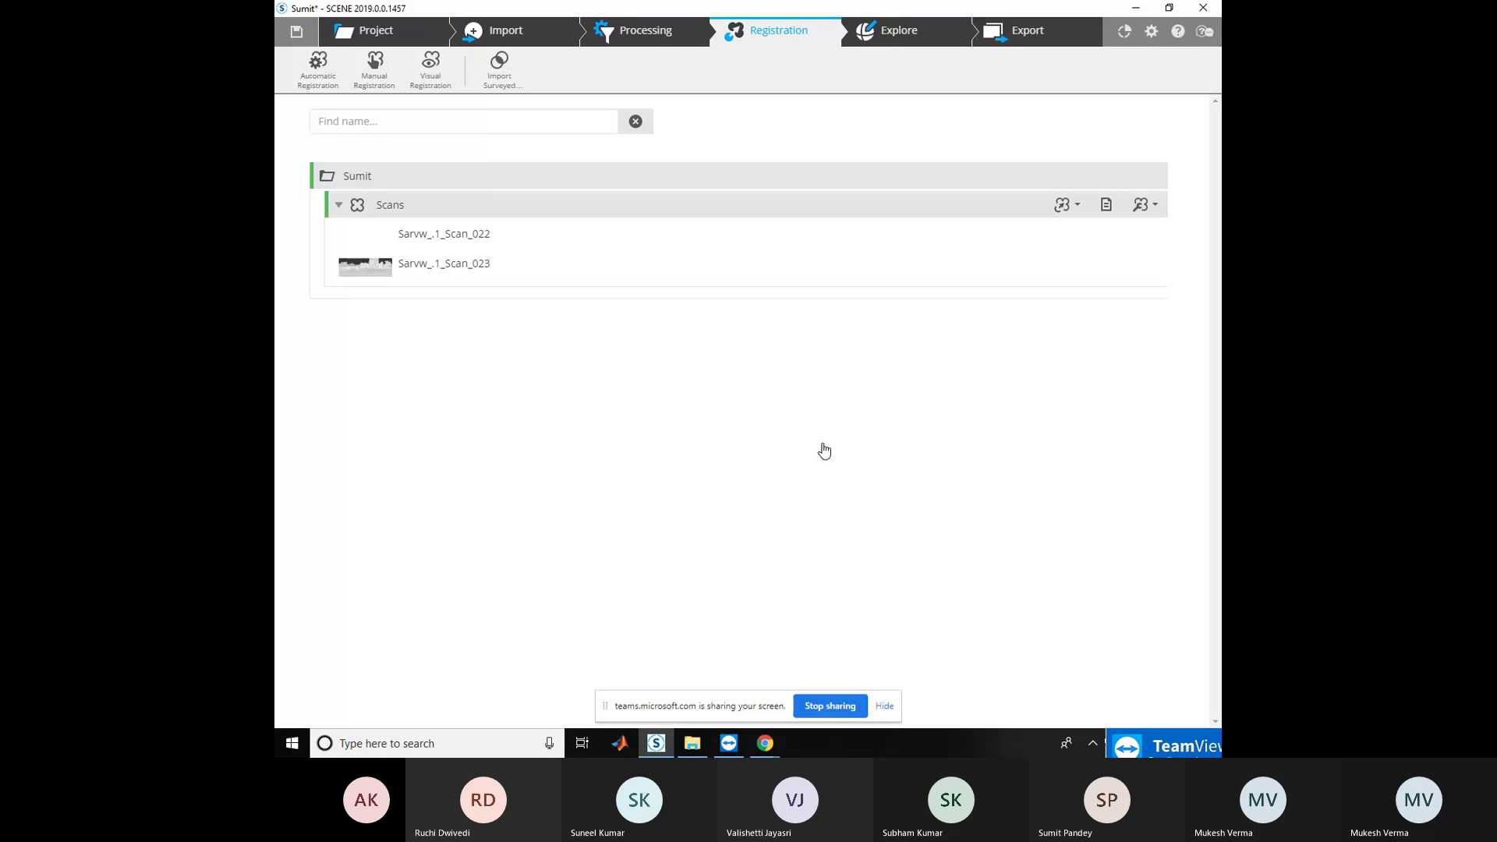
Restart manual registration of the finished Scans cluster with Scan_022 as first and Scan_023 as second scan, and proceed to target marking
click(1070, 206)
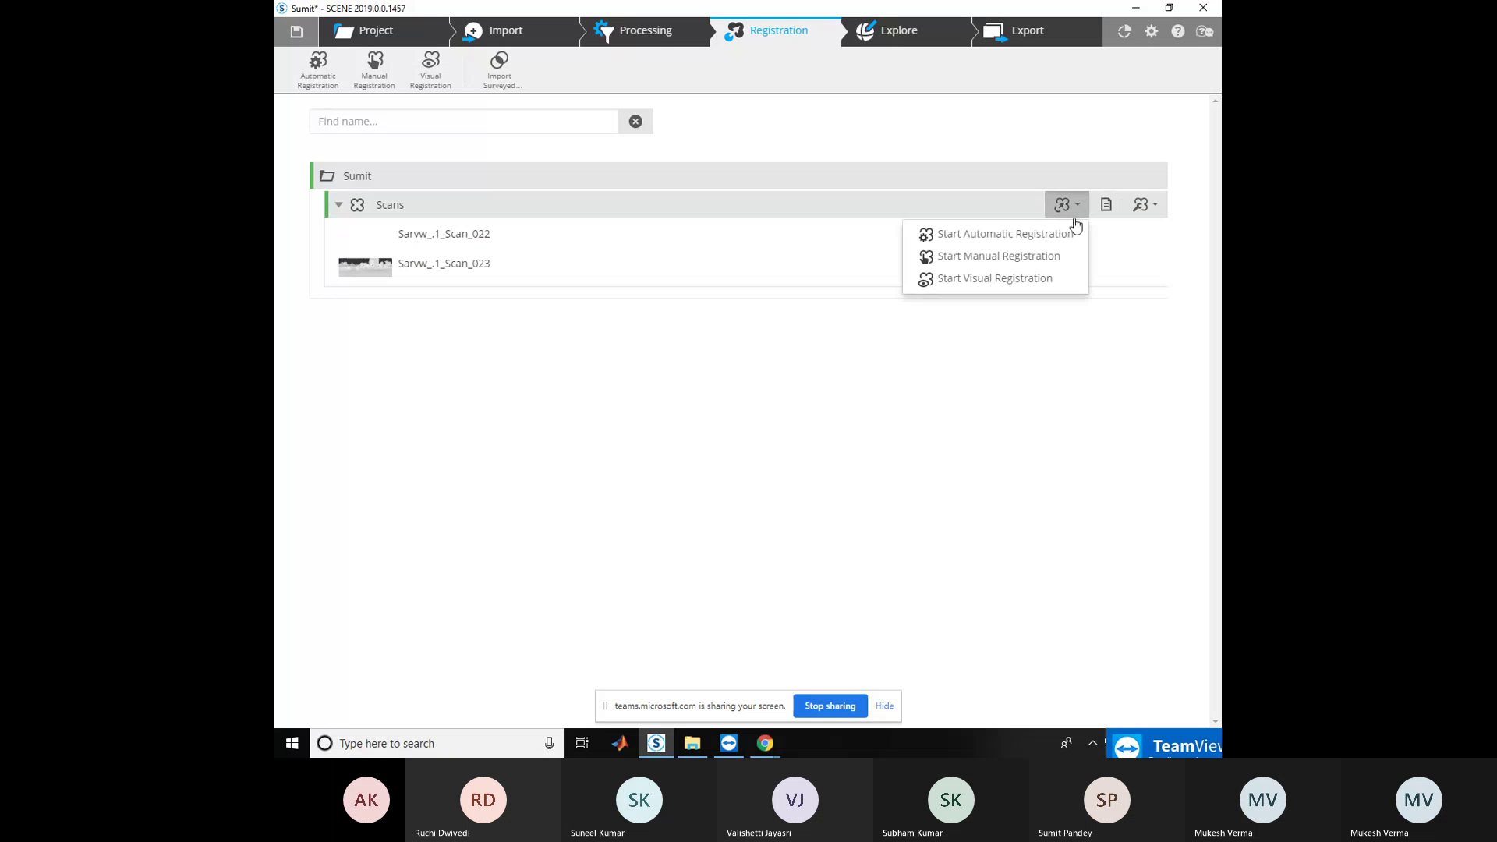
click(1057, 257)
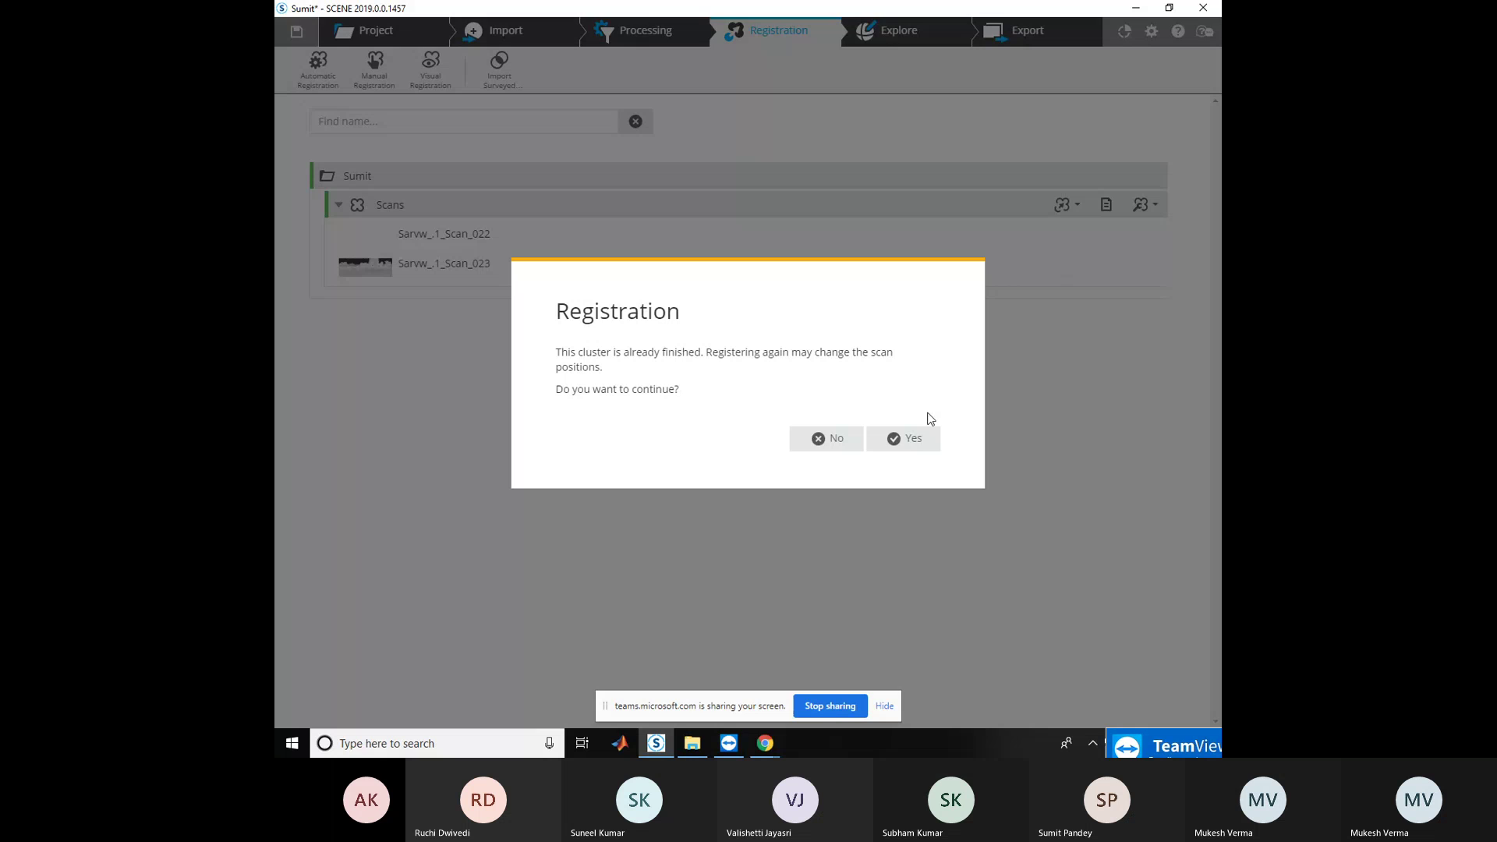
click(912, 445)
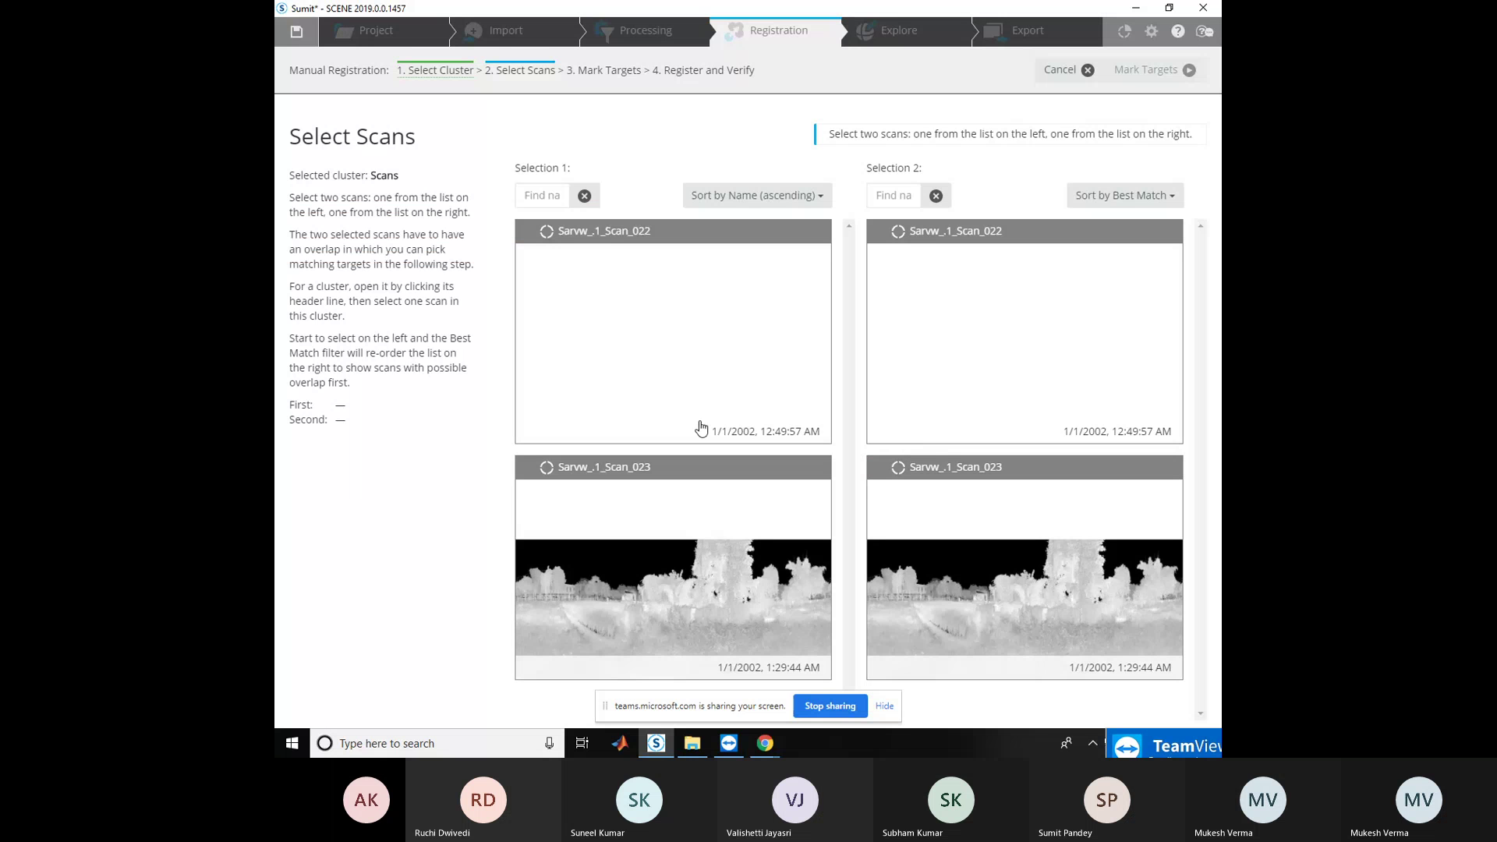
click(747, 555)
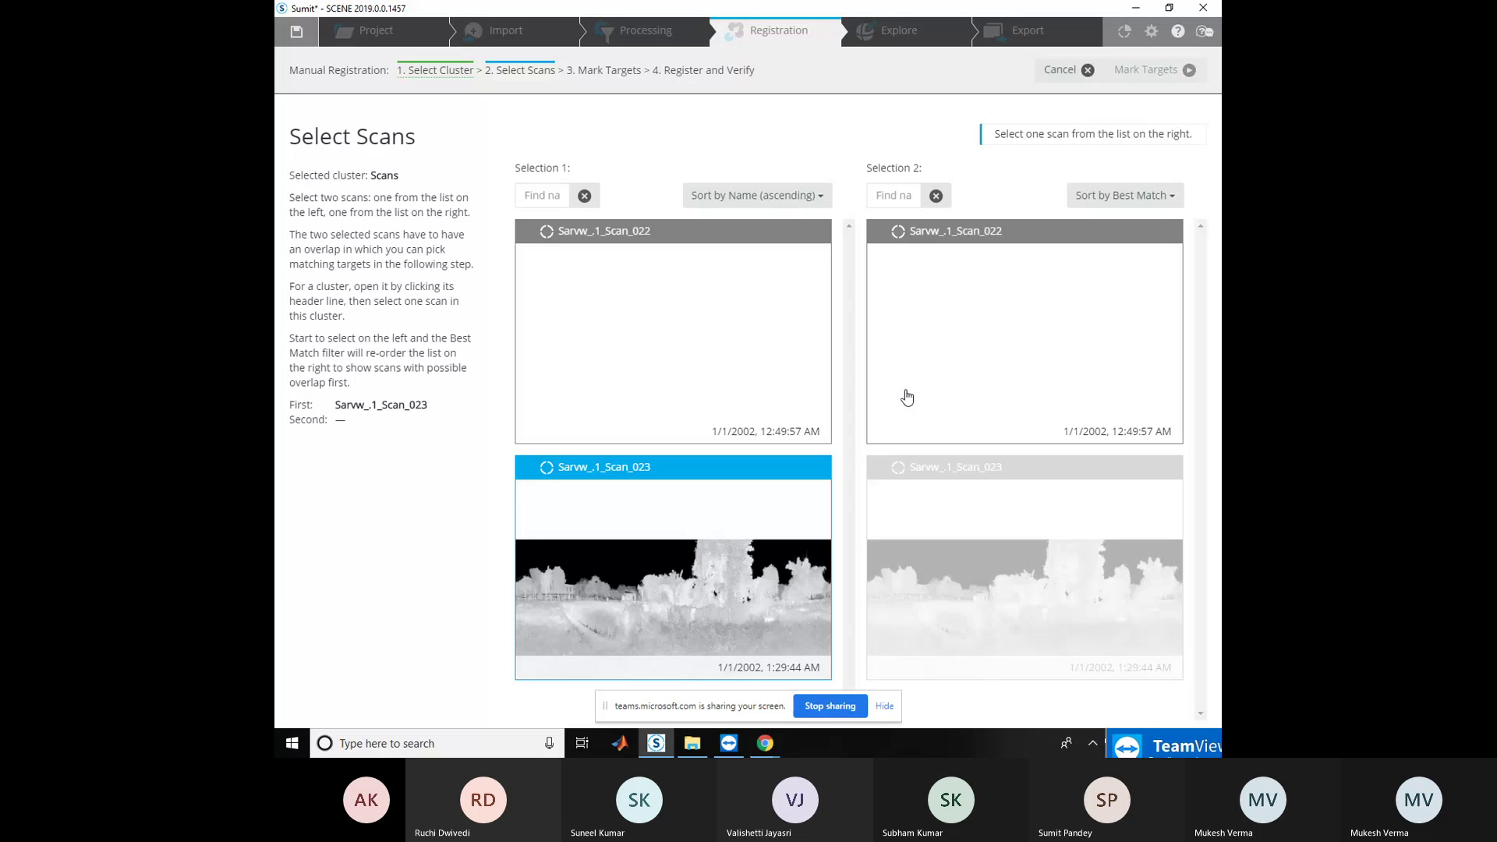
click(794, 397)
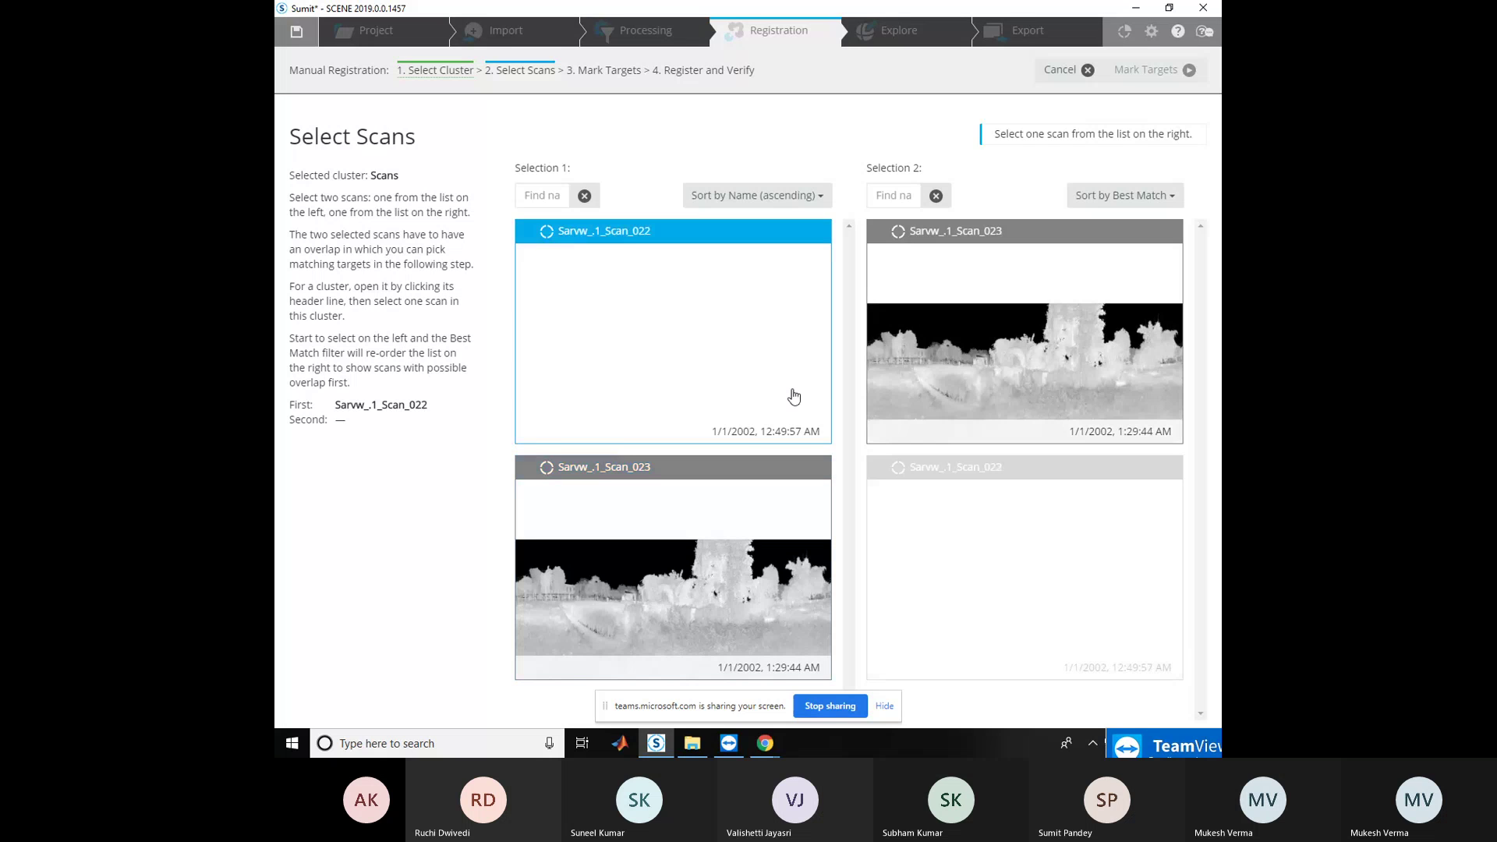
click(921, 392)
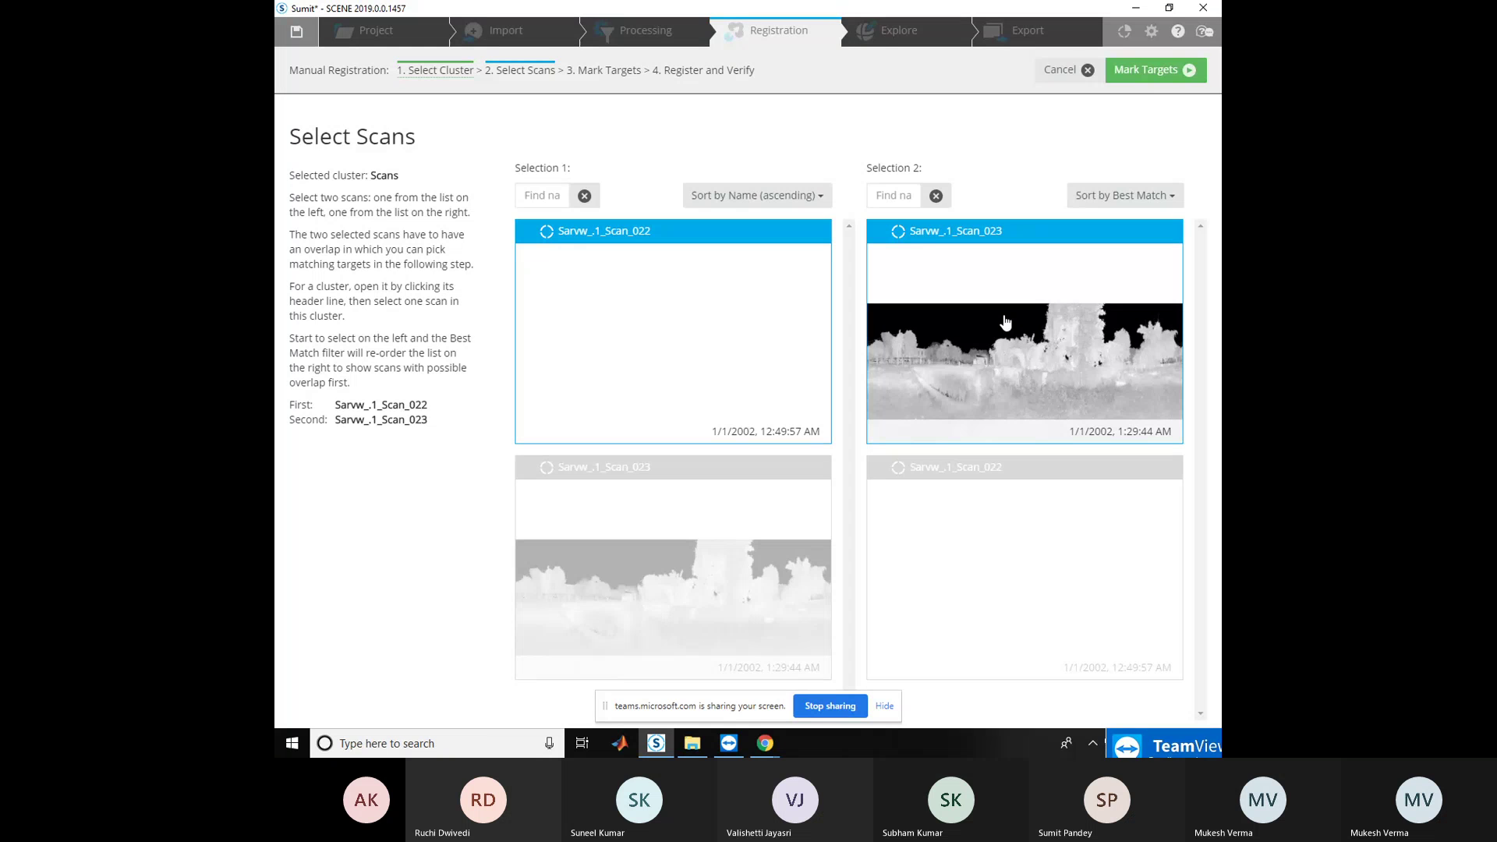
click(1152, 70)
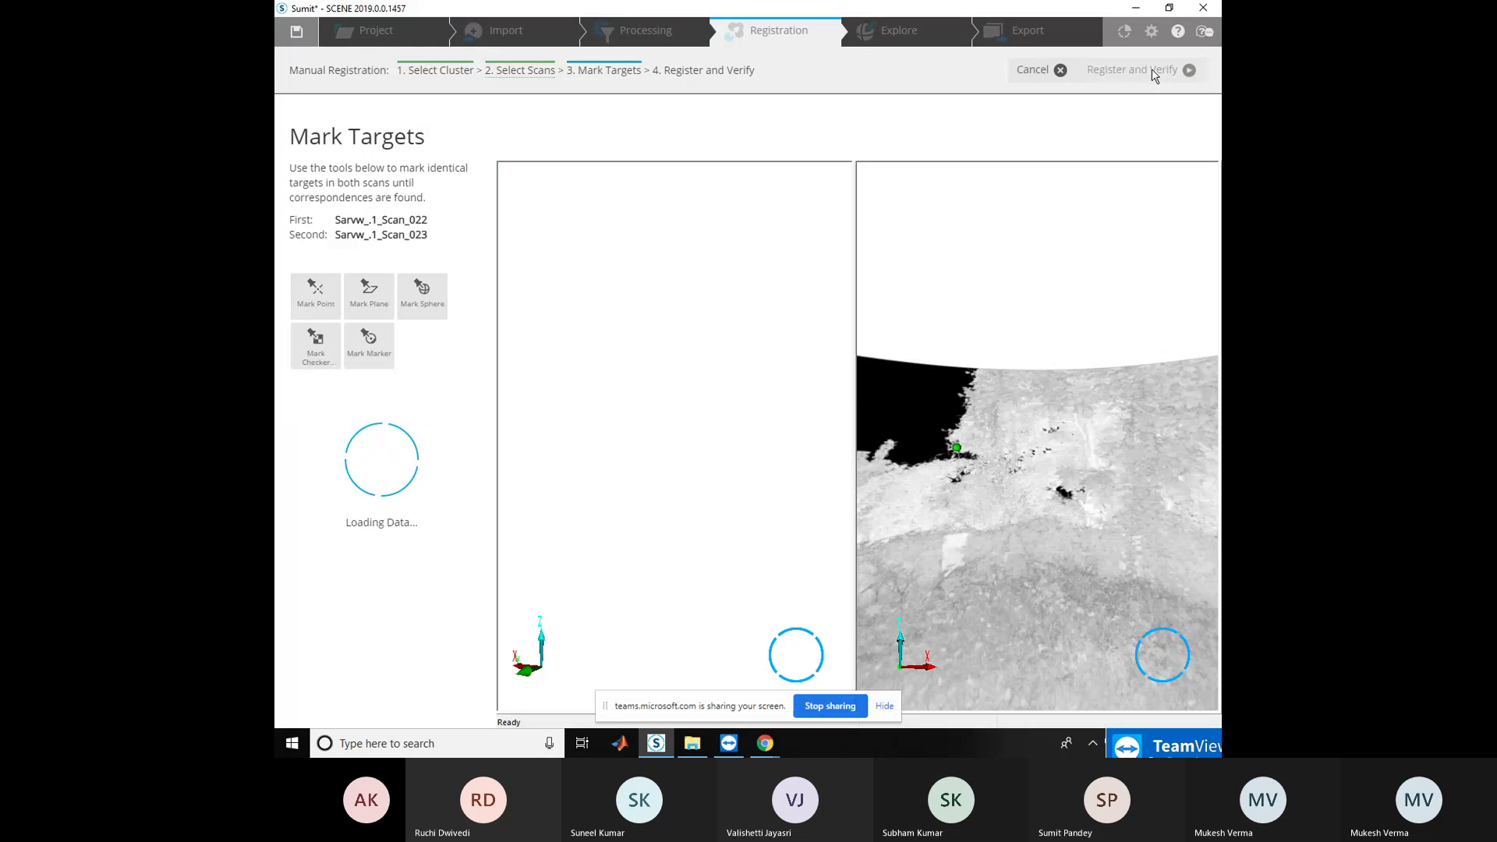
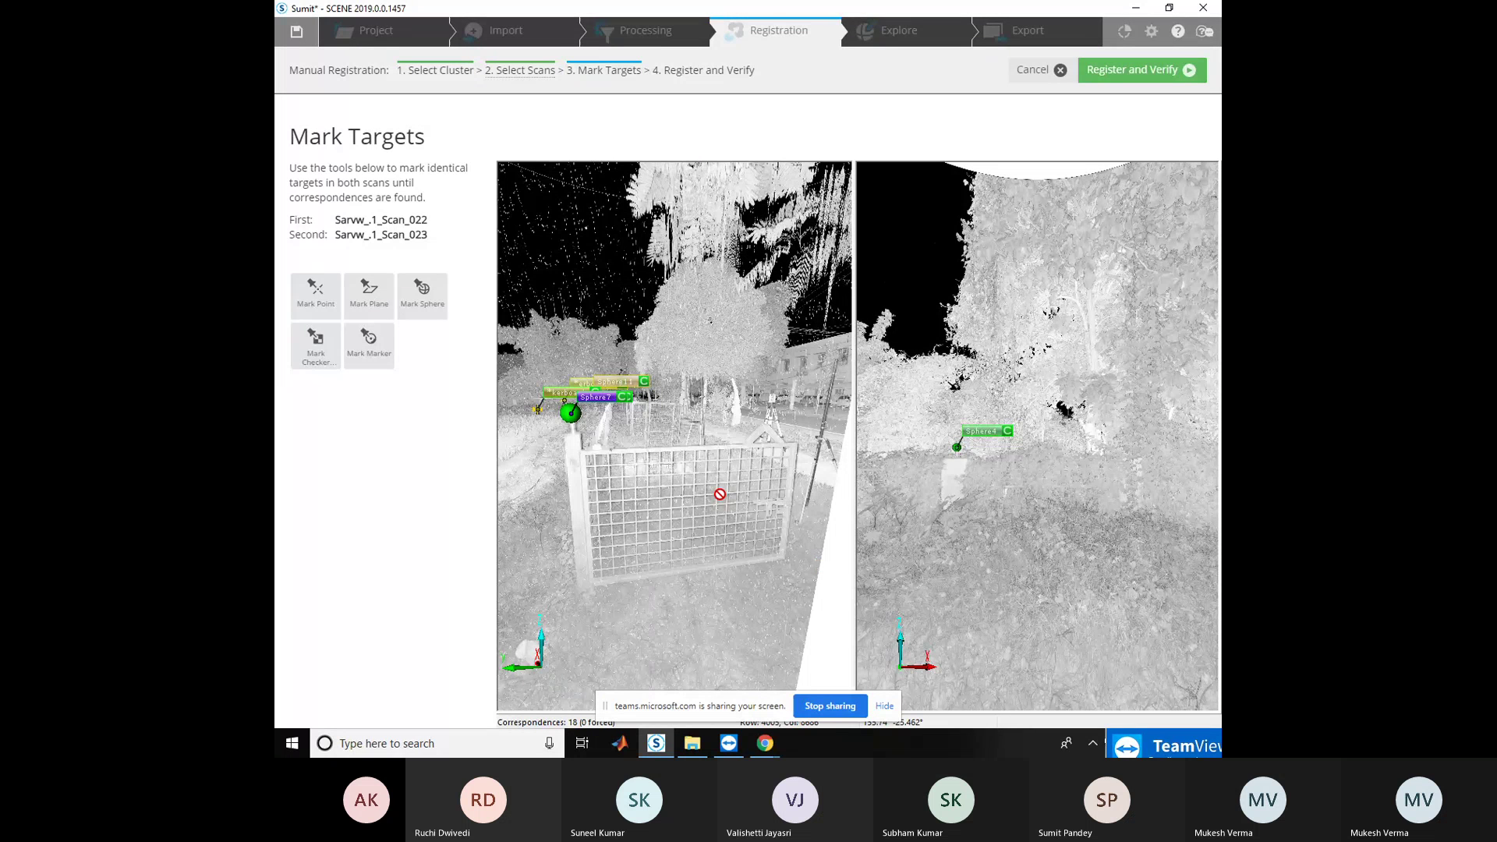
Examine the existing targets around the gate in Scan_022 and across the surroundings in Scan_023
scroll(719, 494, up, 1)
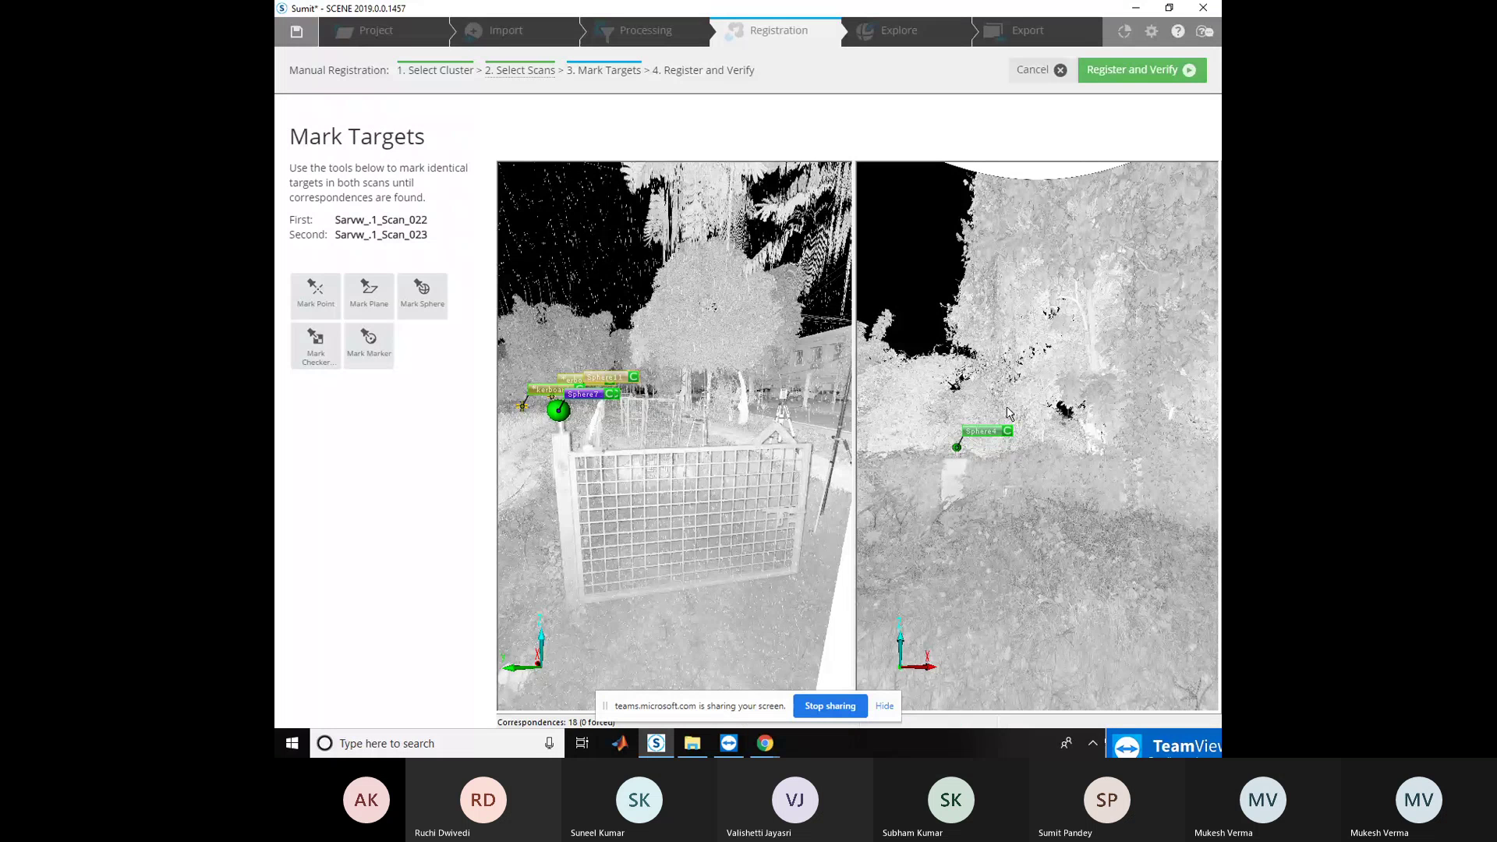
scroll(1013, 421, up, 1)
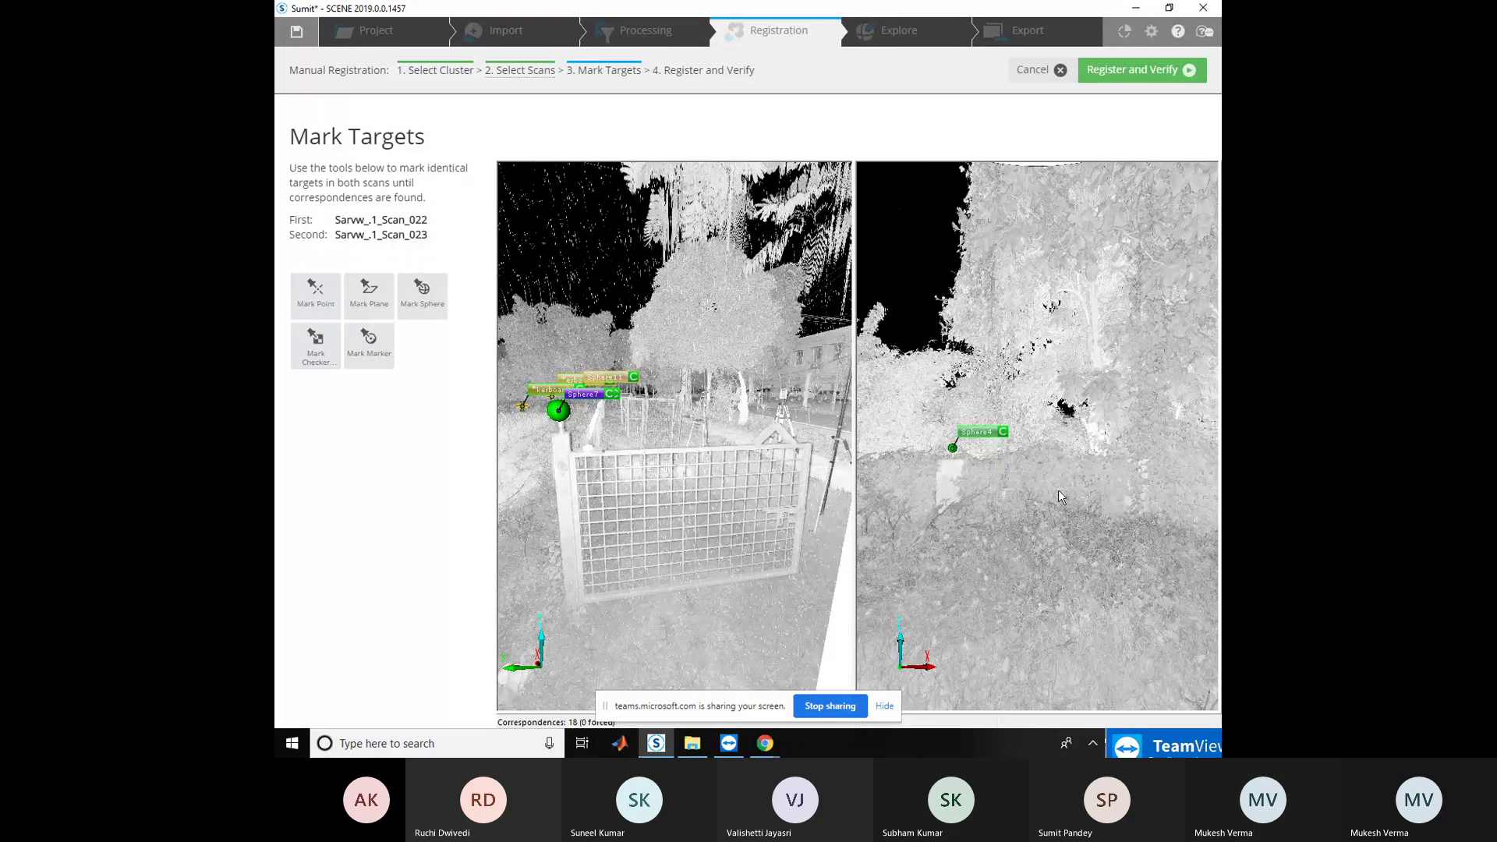
scroll(1062, 494, down, 1)
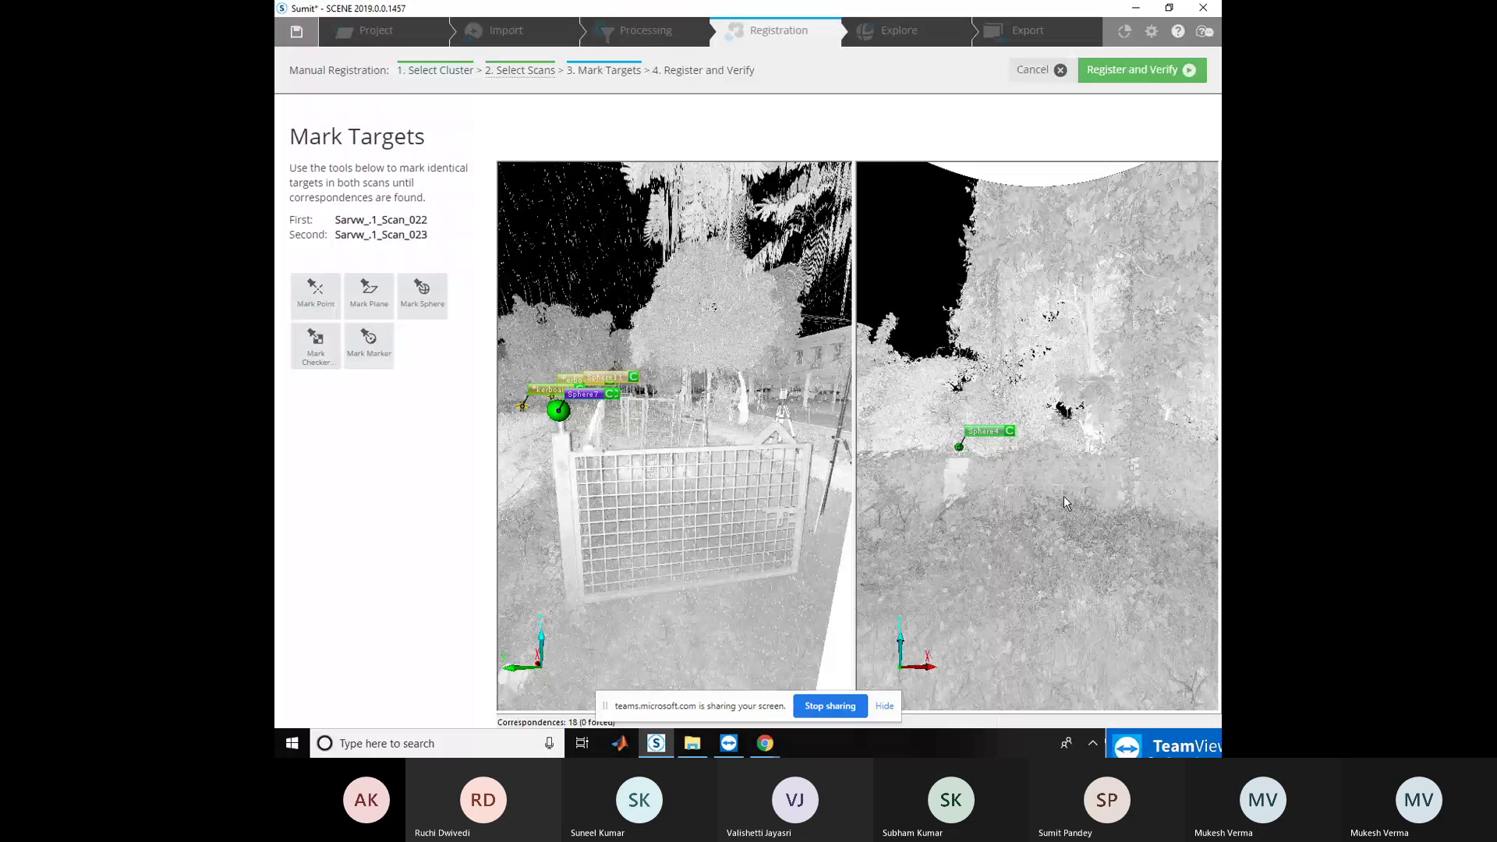
scroll(1065, 500, down, 1)
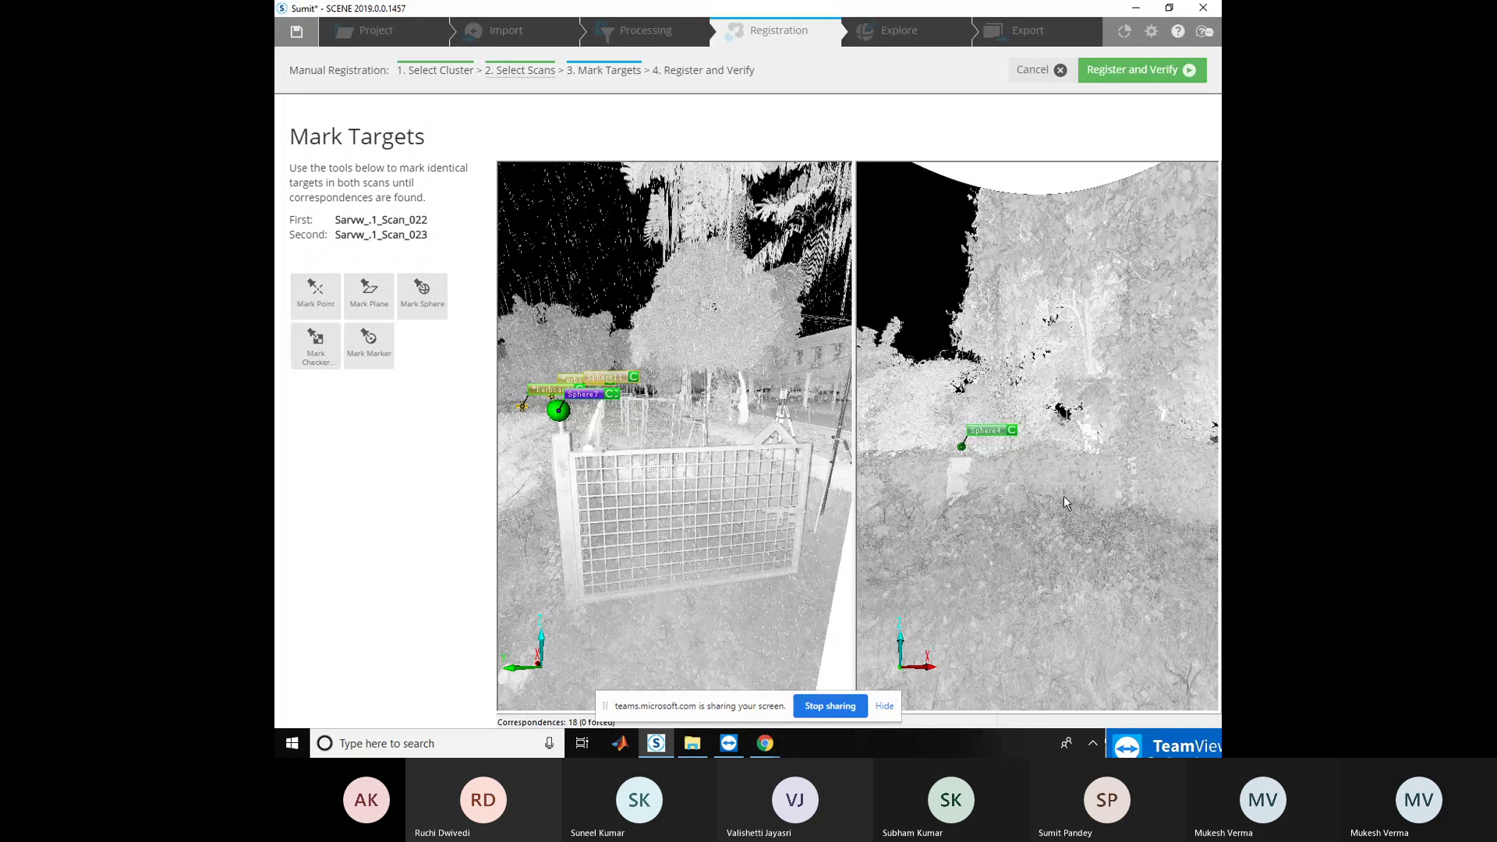
scroll(1063, 496, up, 1)
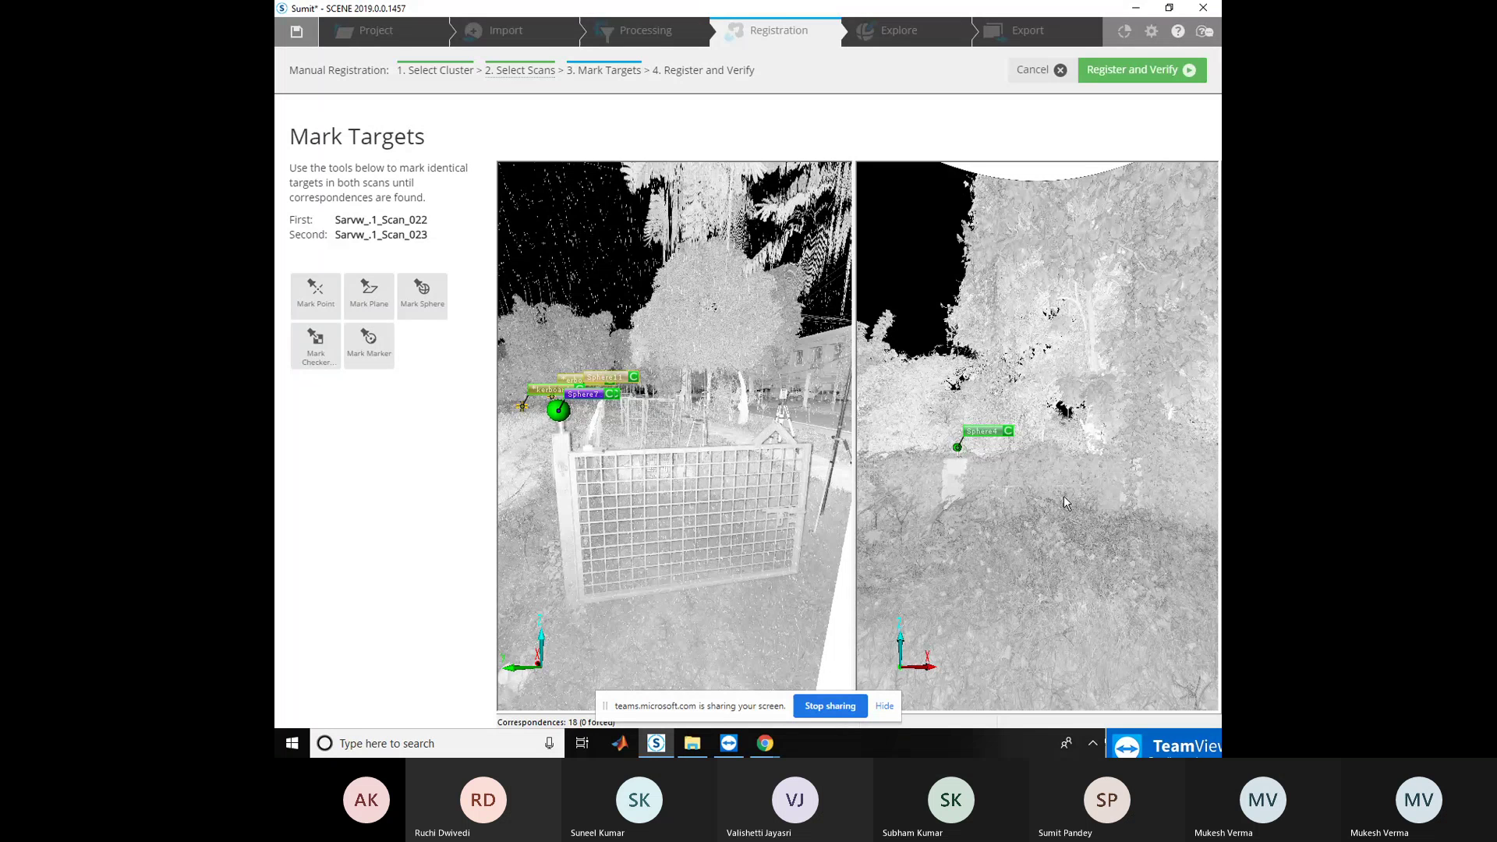
scroll(1063, 496, down, 1)
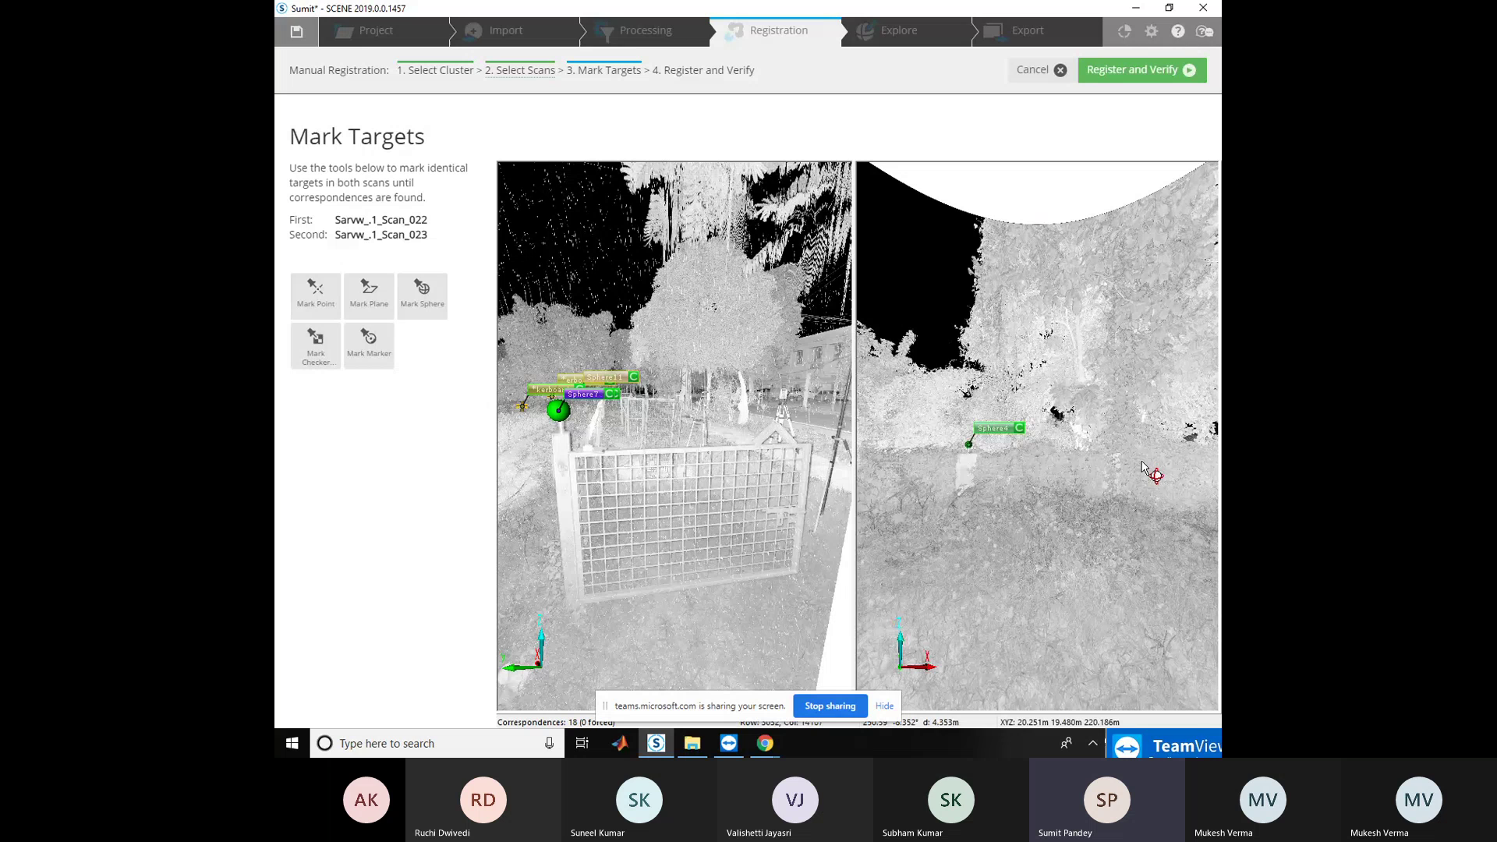
drag(1141, 467, 1112, 478)
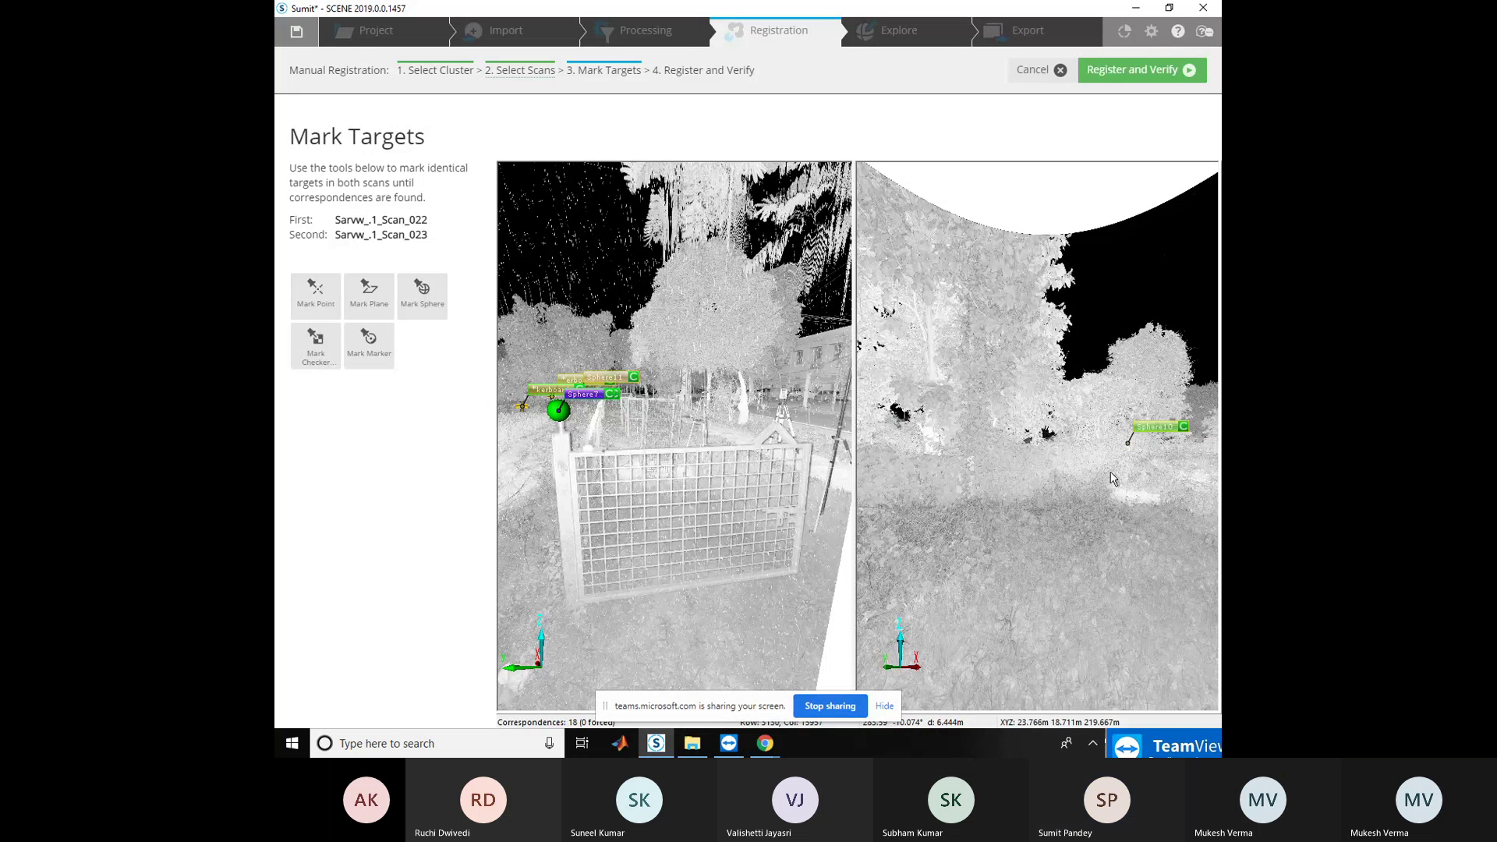
Compare the surroundings in Sarvw_.1_Scan_022 and Sarvw_.1_Scan_023 to look for spheres and checkerboards common to both scans
drag(1112, 478, 957, 491)
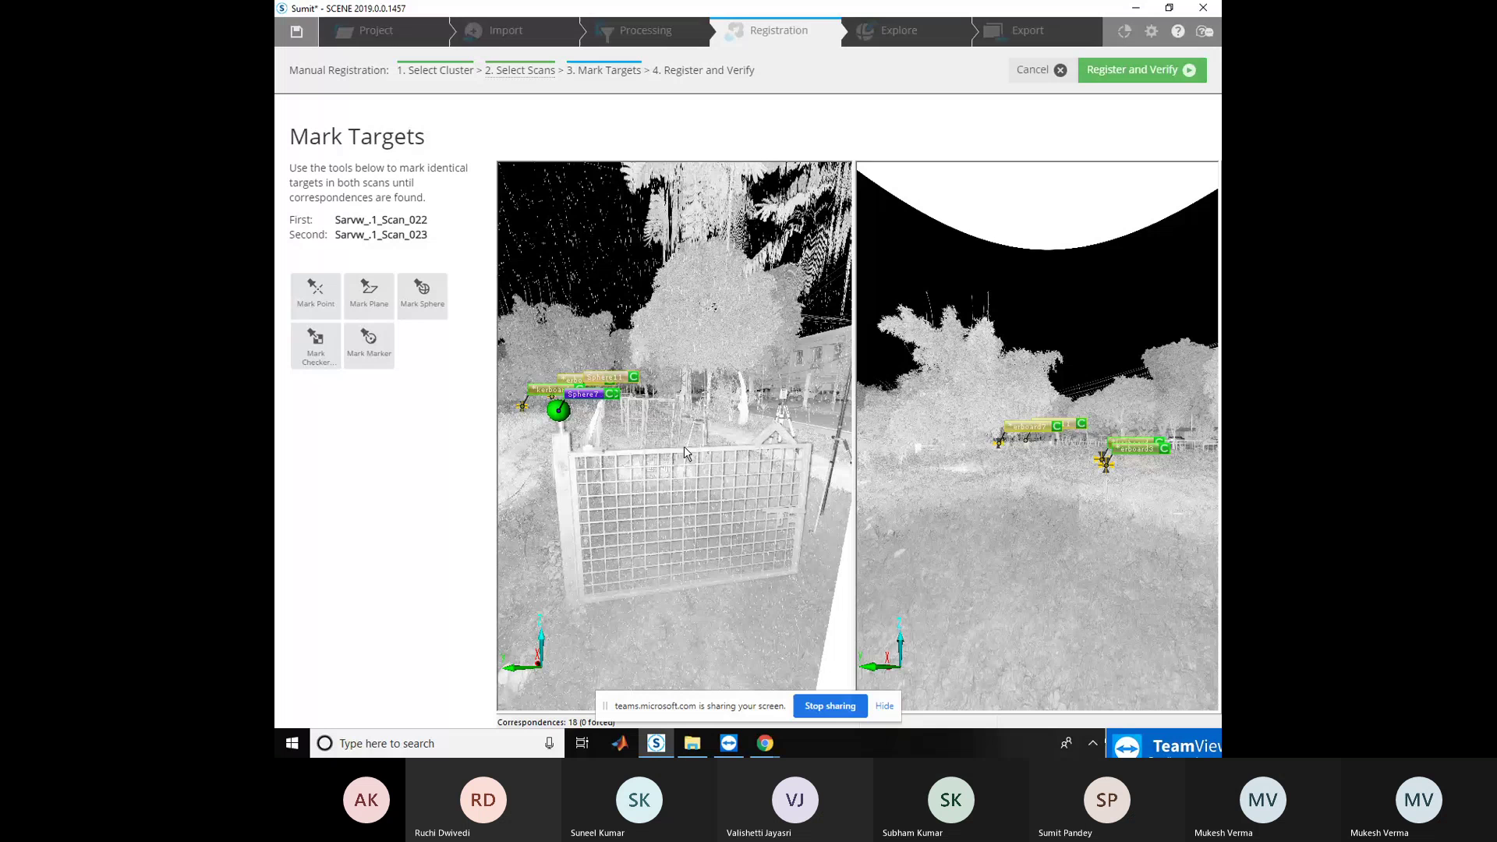
drag(675, 456, 736, 464)
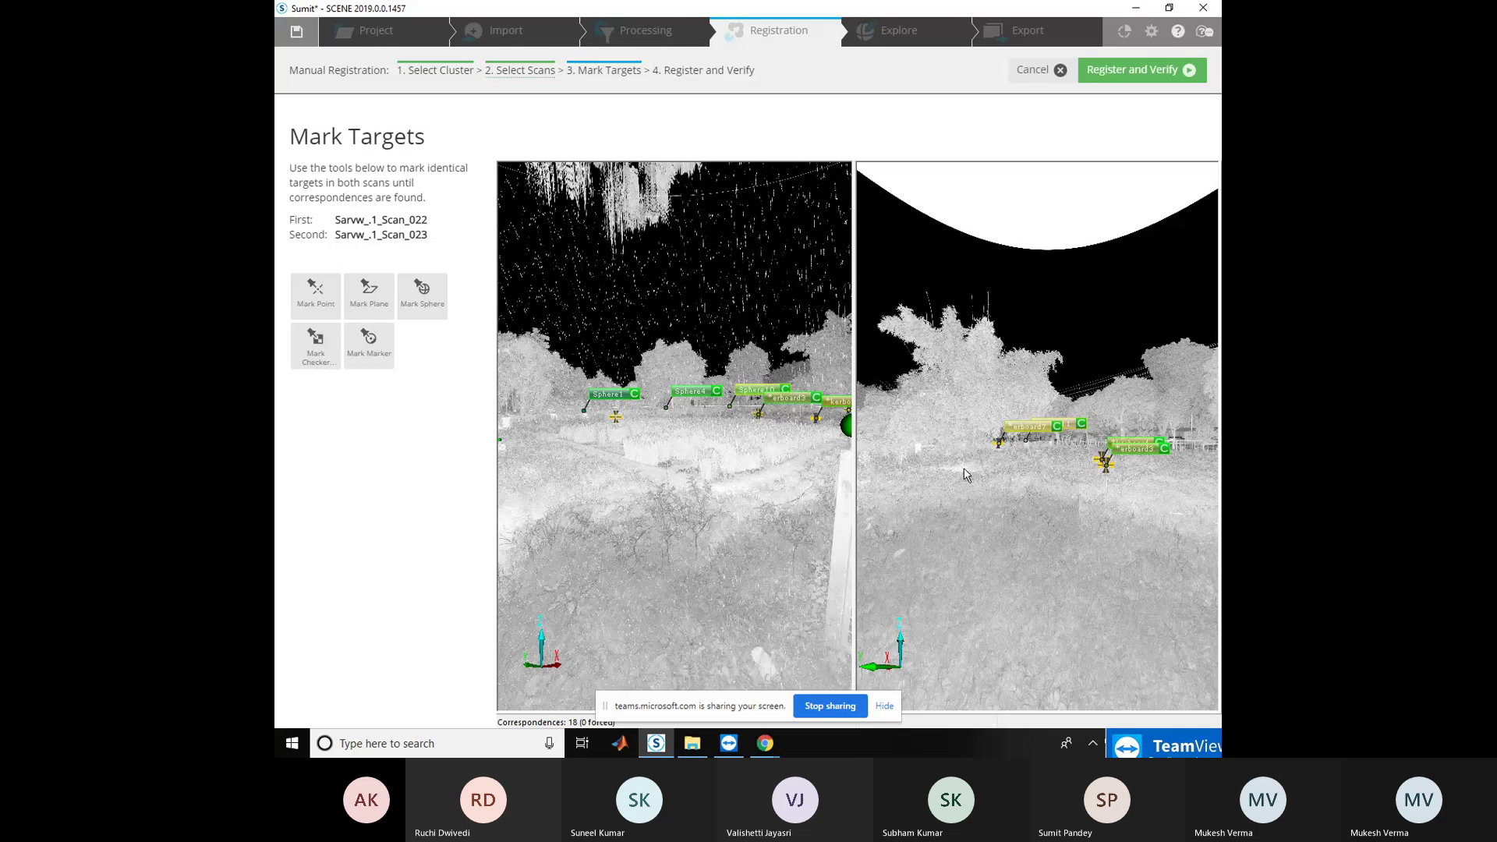
drag(1090, 476, 935, 464)
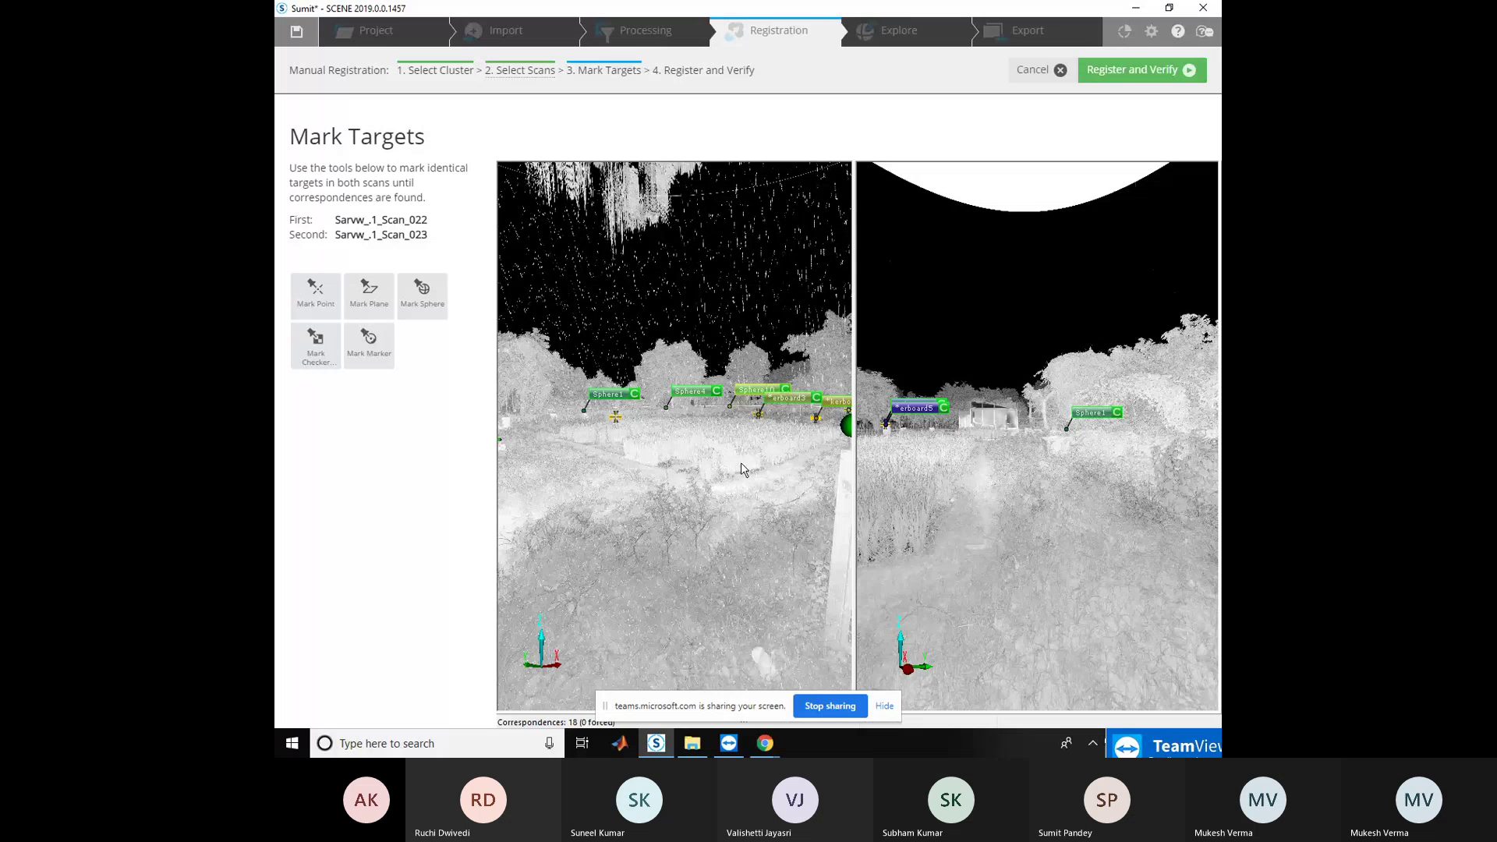
drag(620, 466, 689, 475)
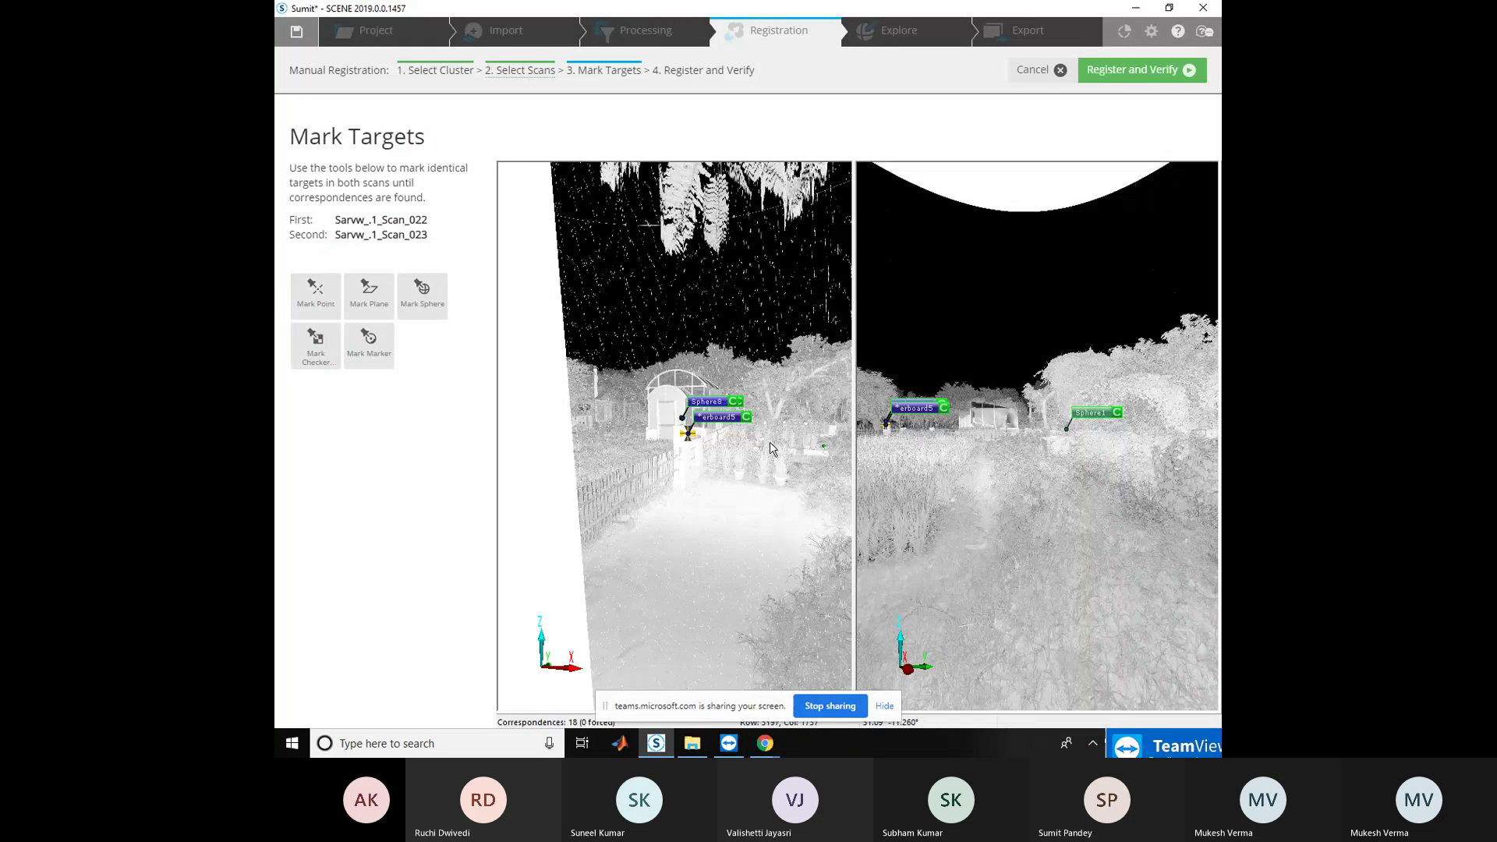
drag(948, 431, 1030, 461)
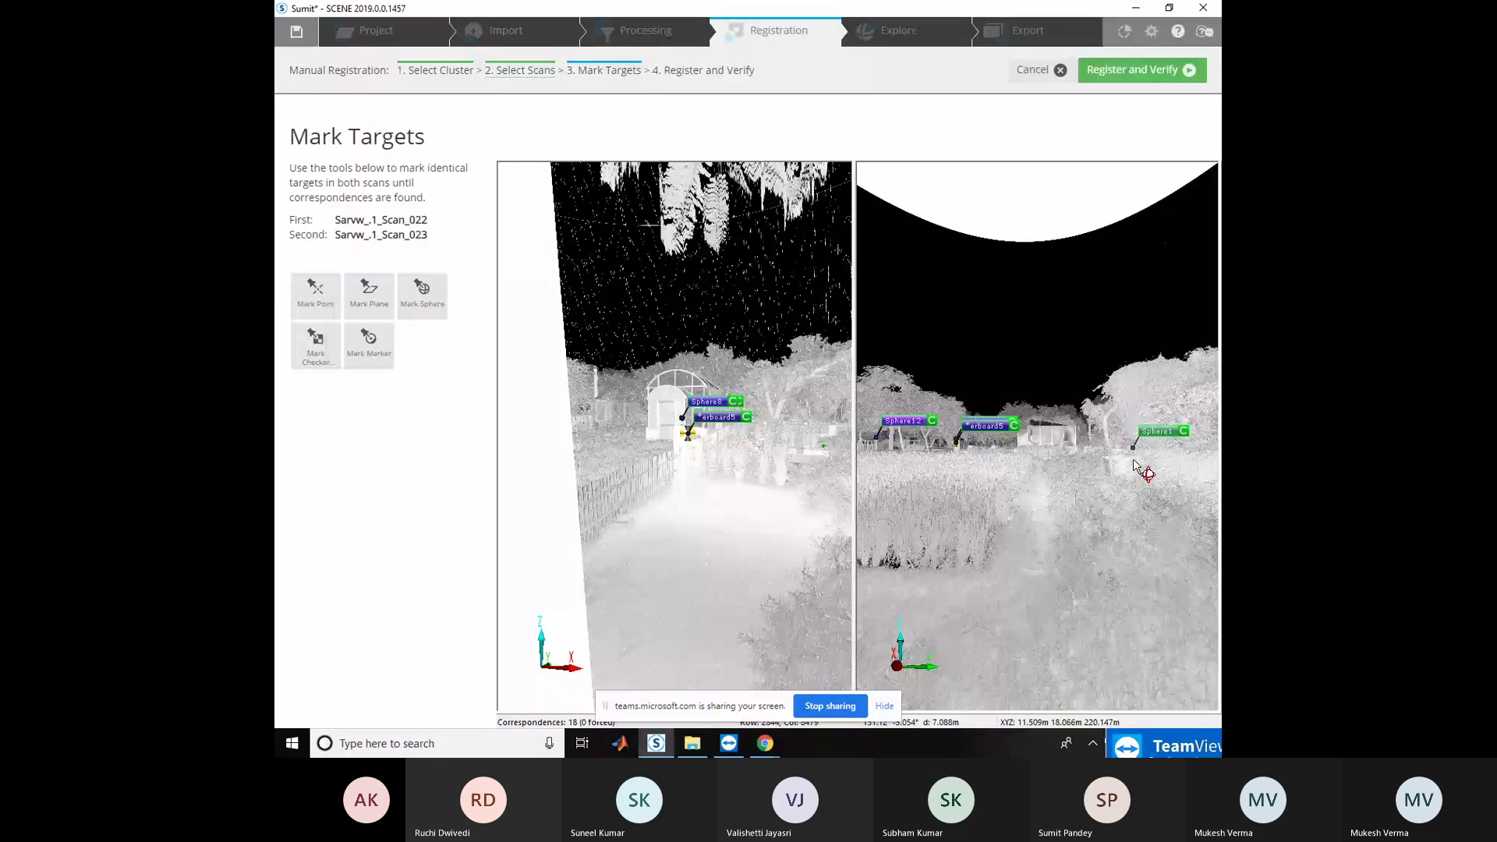
scroll(1135, 464, down, 1)
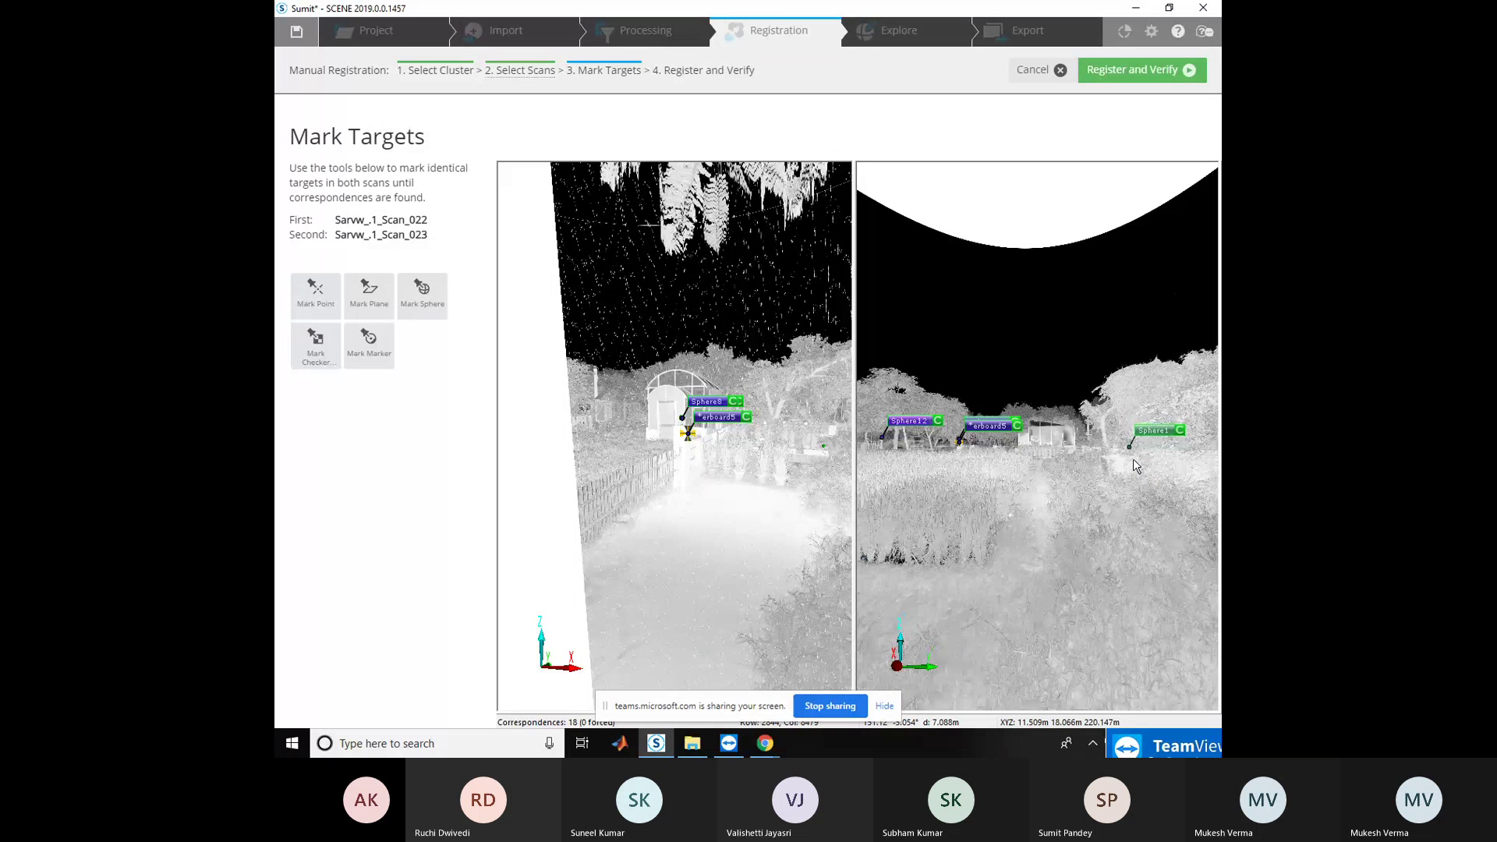
scroll(1134, 460, up, 2)
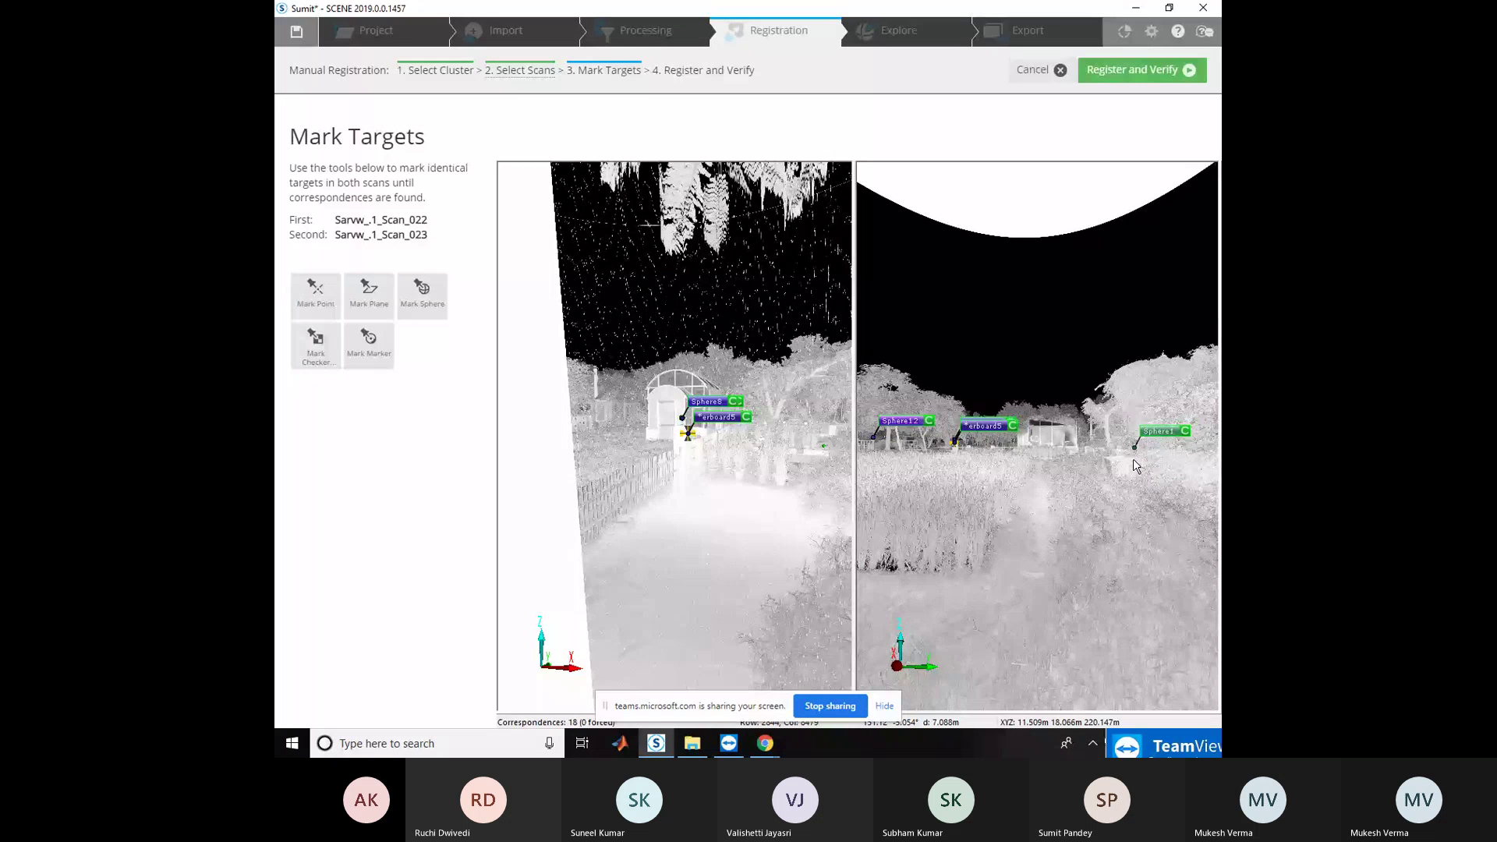
scroll(1135, 466, up, 2)
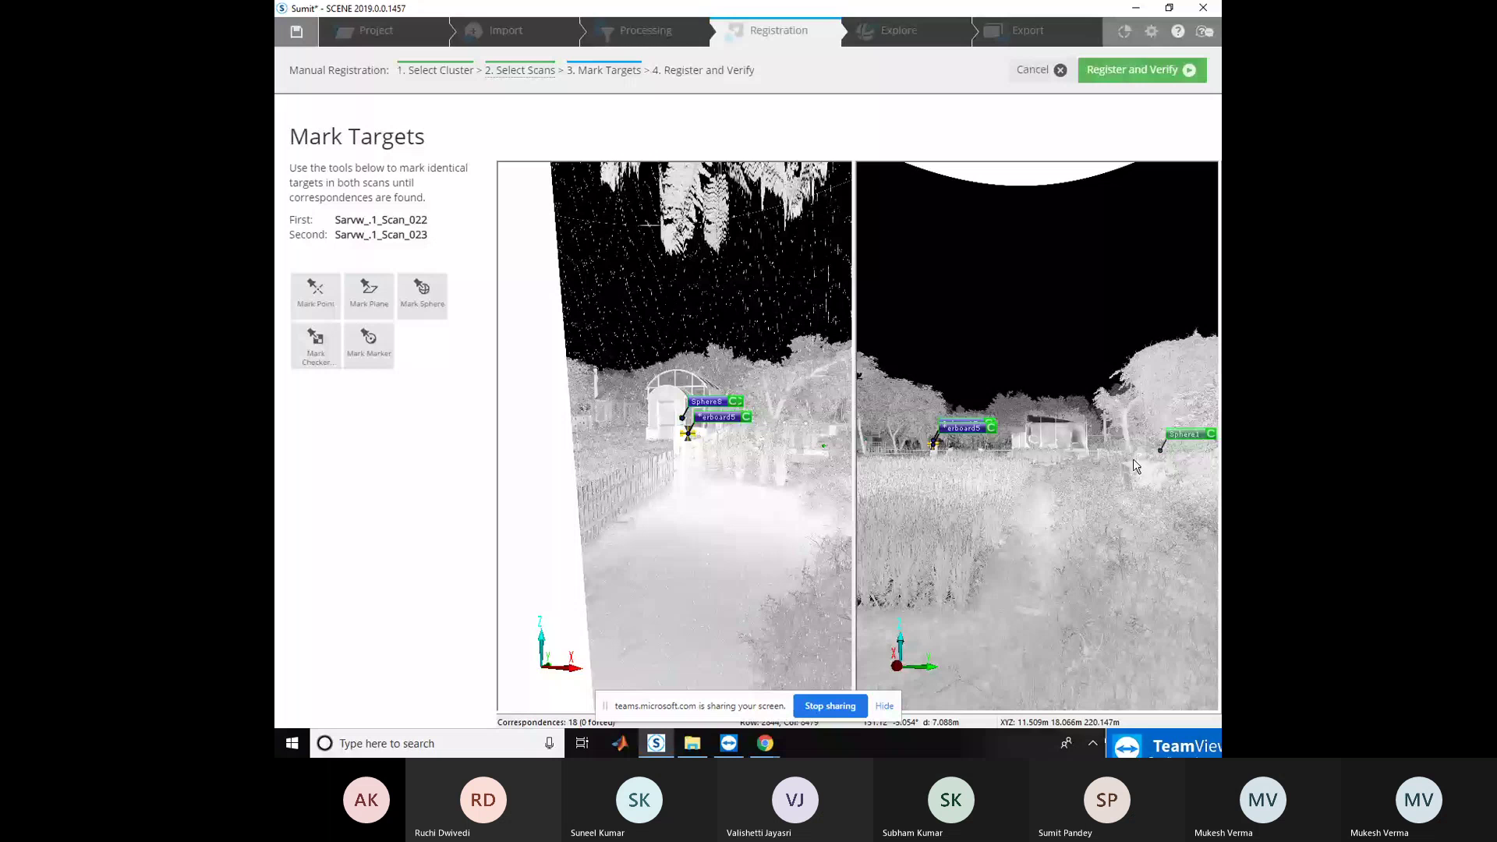
drag(1135, 465, 1117, 465)
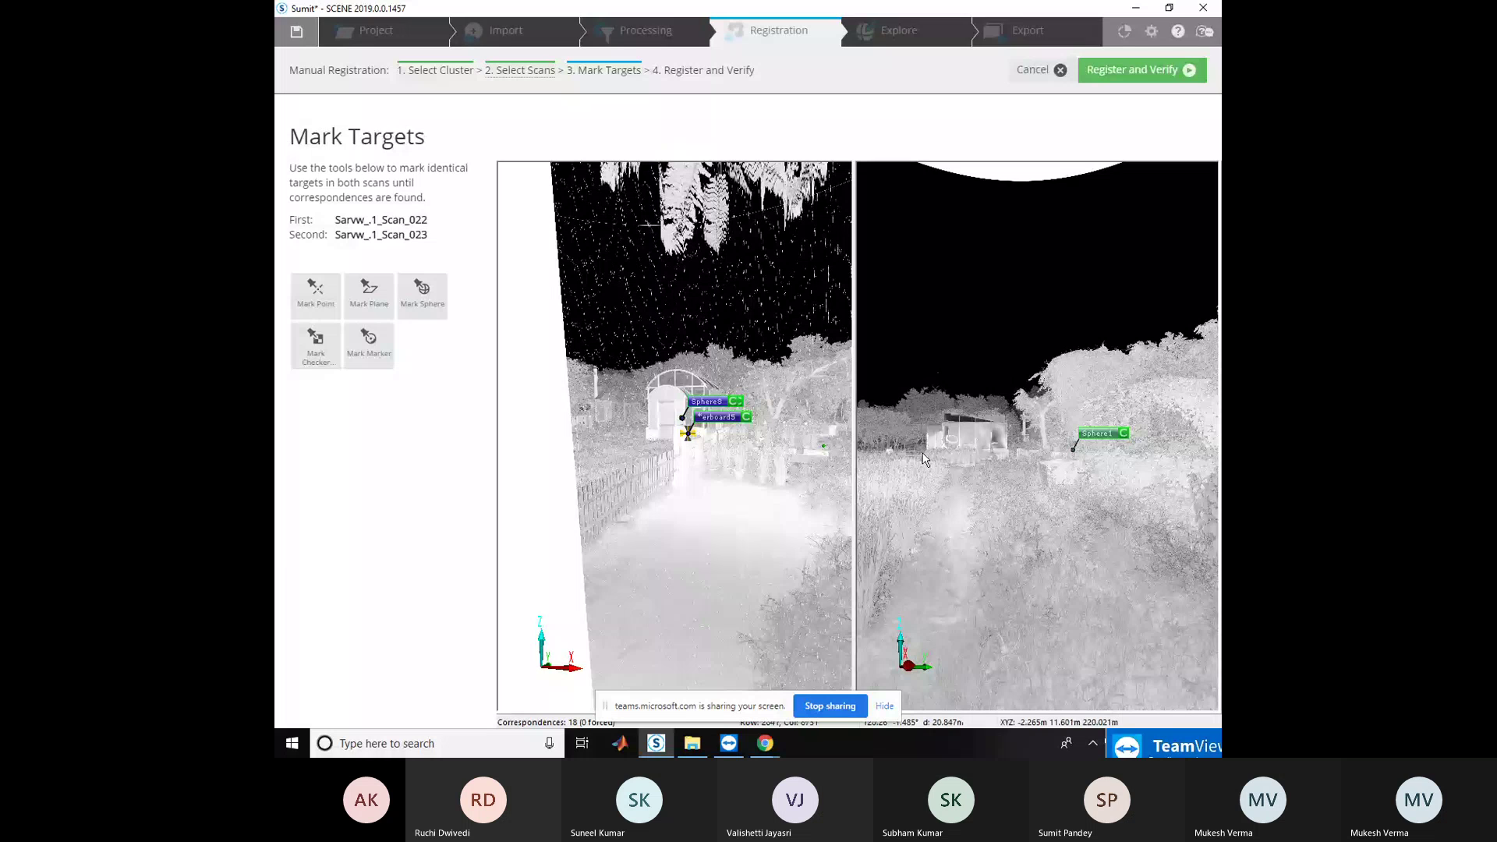
drag(924, 459, 980, 464)
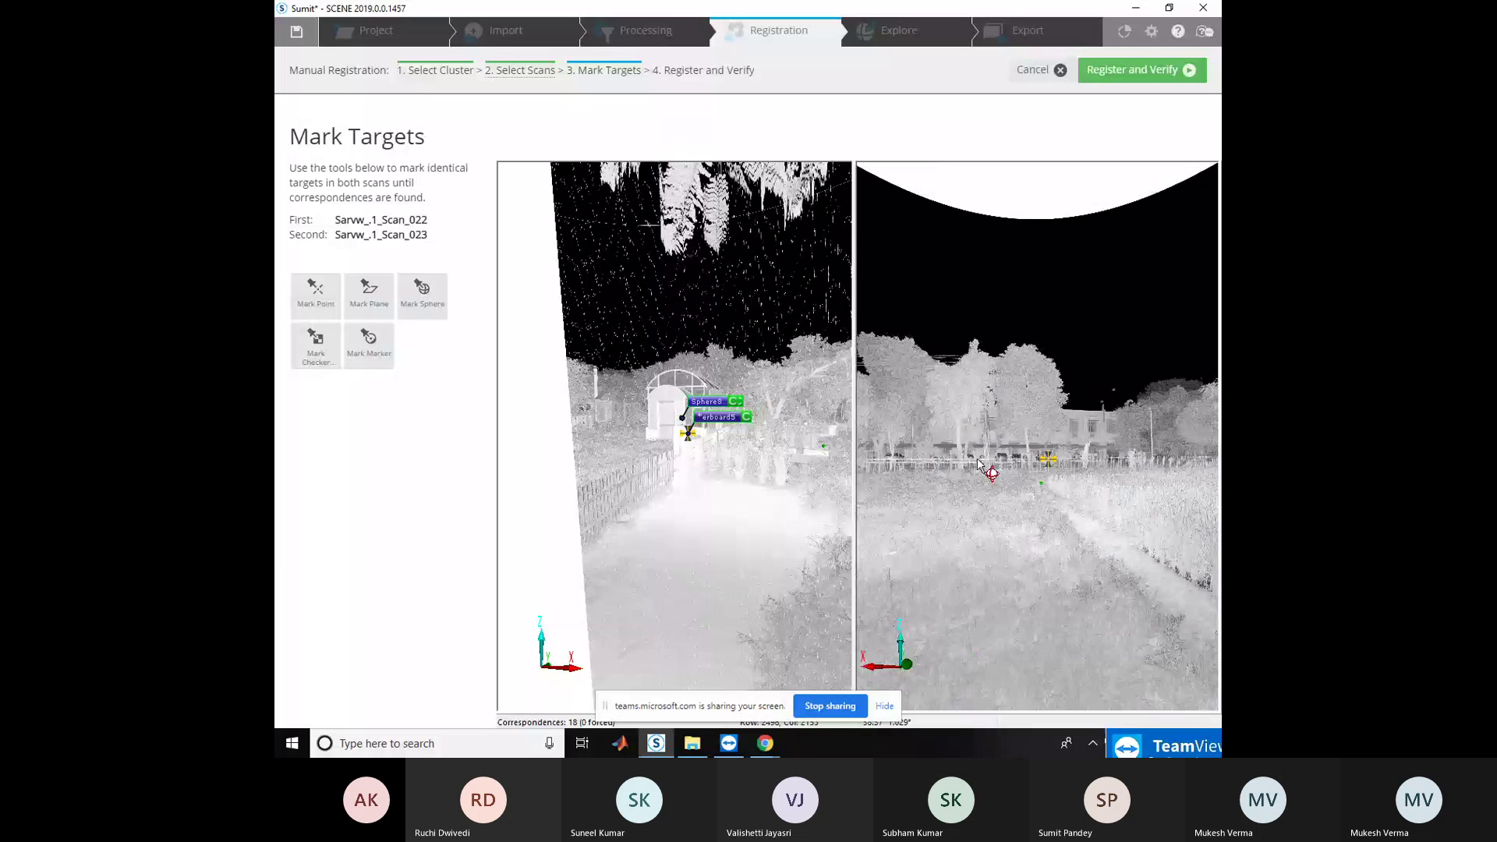
drag(979, 464, 1039, 453)
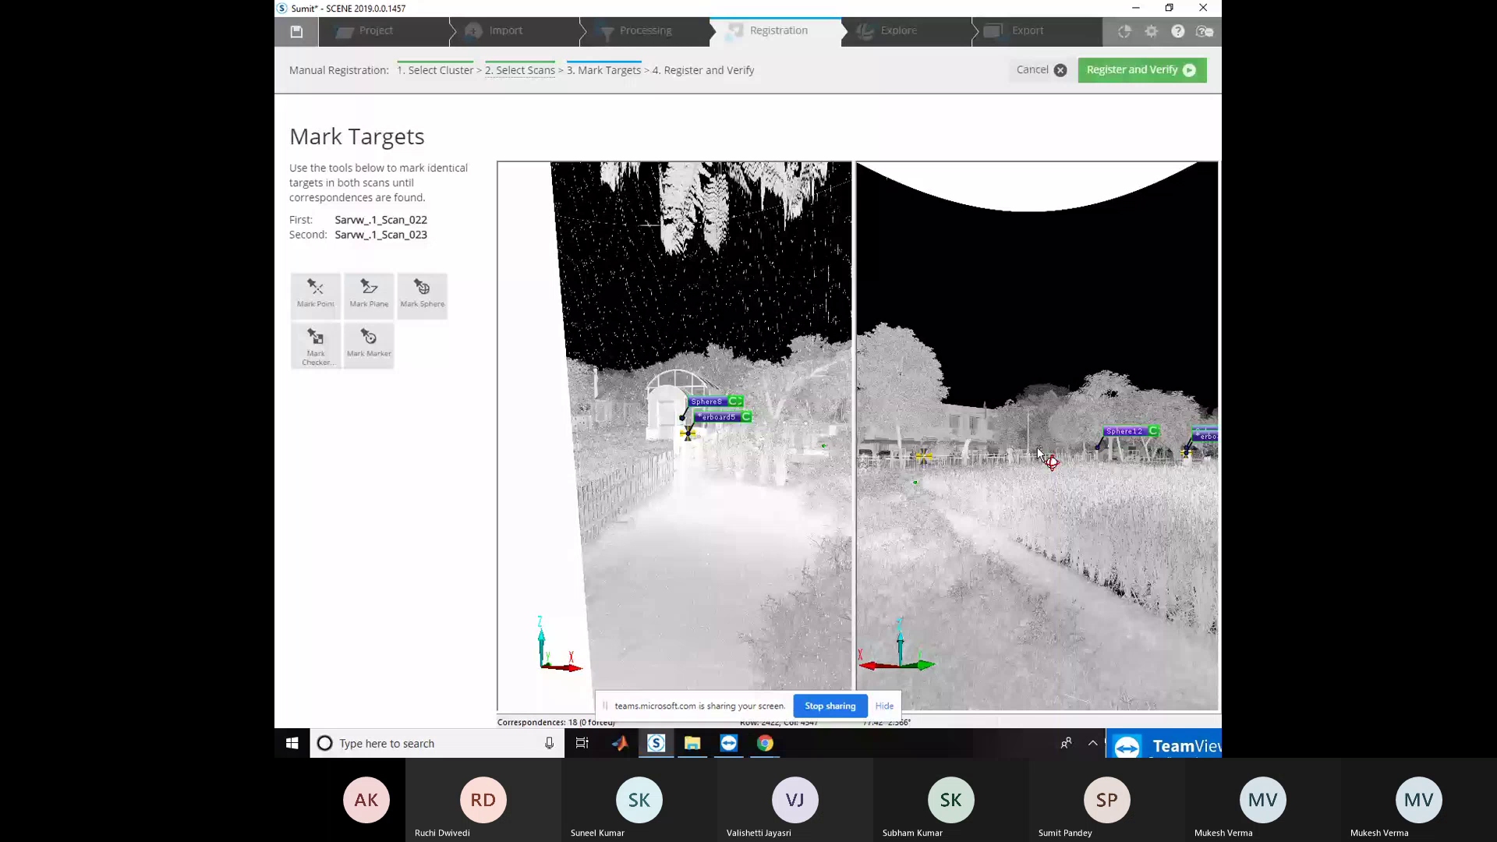
drag(1039, 453, 1026, 455)
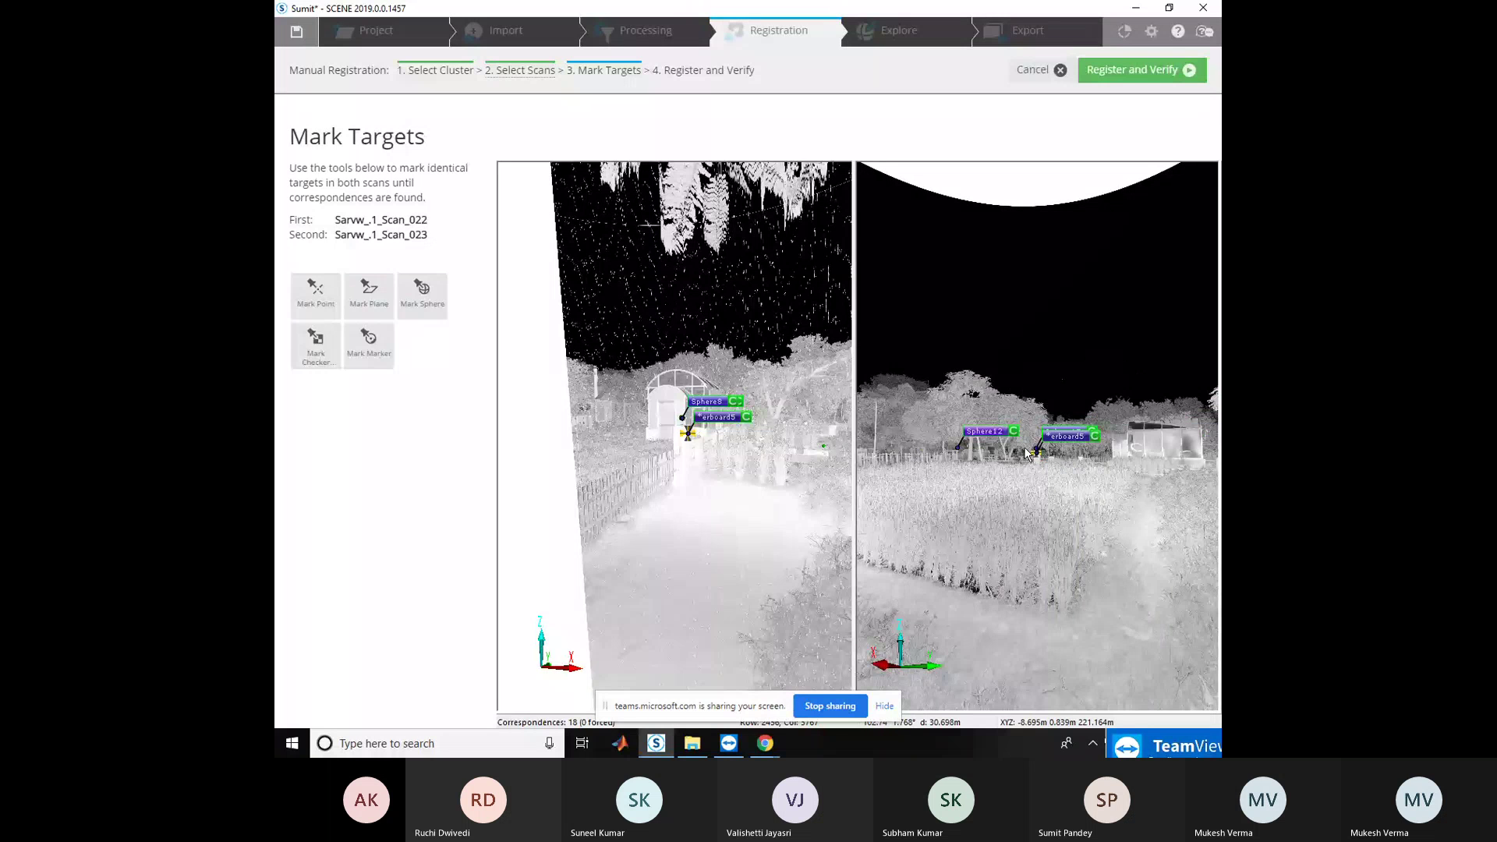
Inspect the sphere and checkerboard on the white fence pillar in Scan_023 and compare the pillar's surroundings with Scan_022
scroll(1026, 454, up, 2)
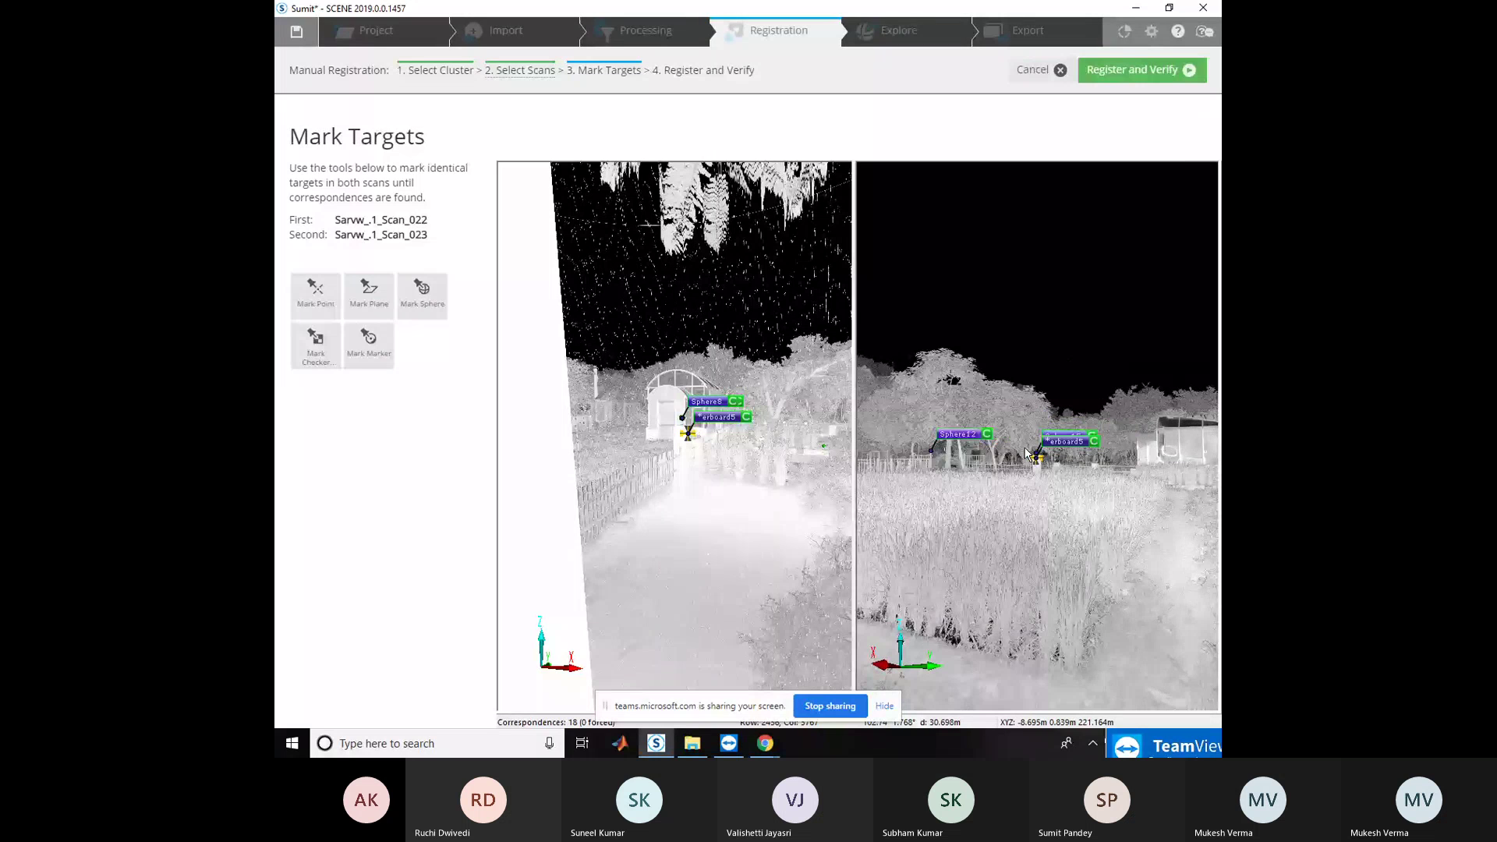
scroll(1026, 454, up, 3)
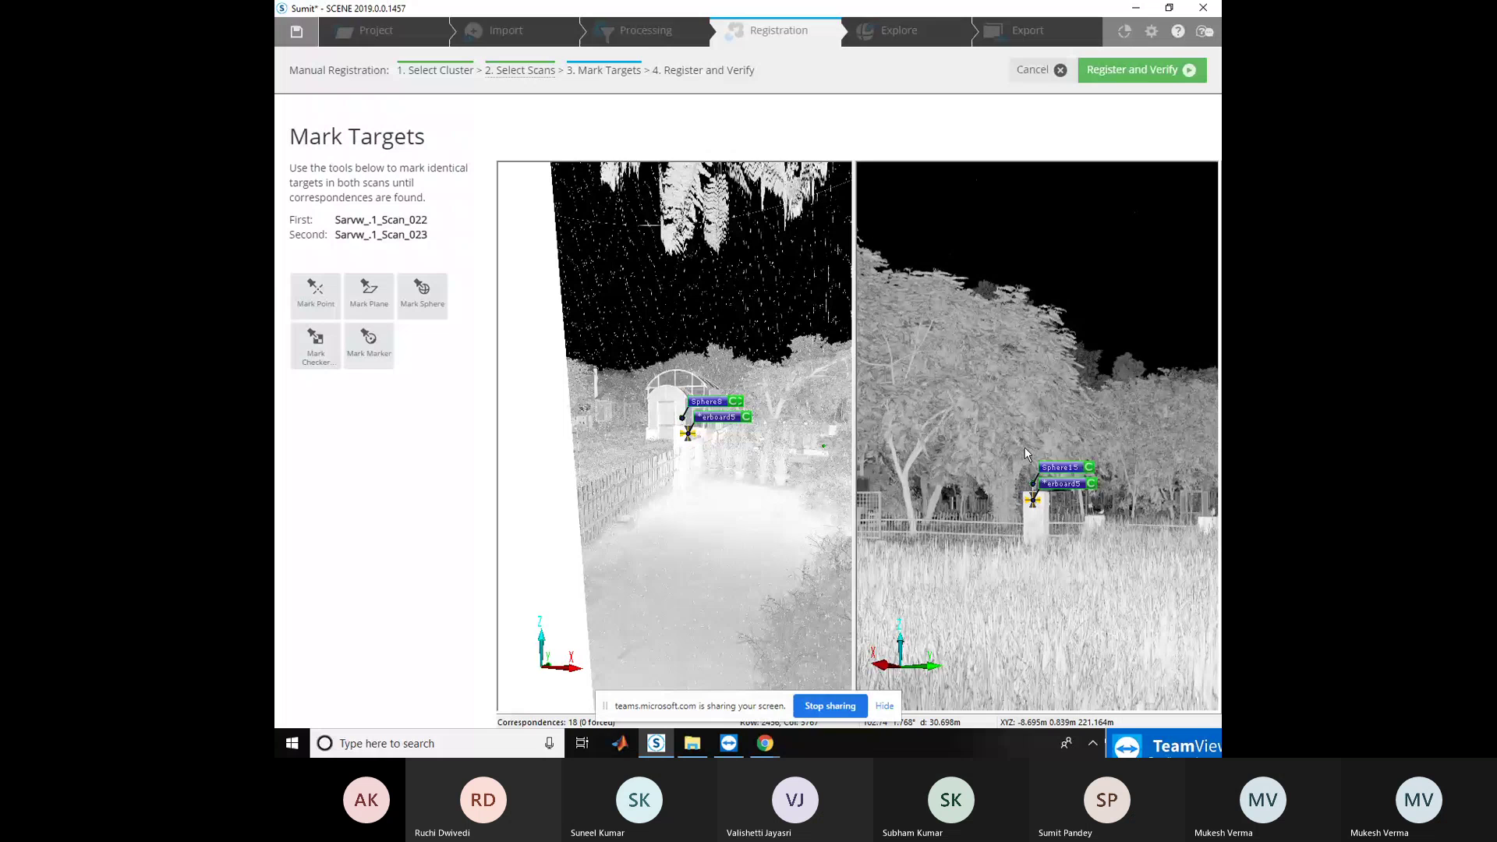
scroll(1026, 454, up, 1)
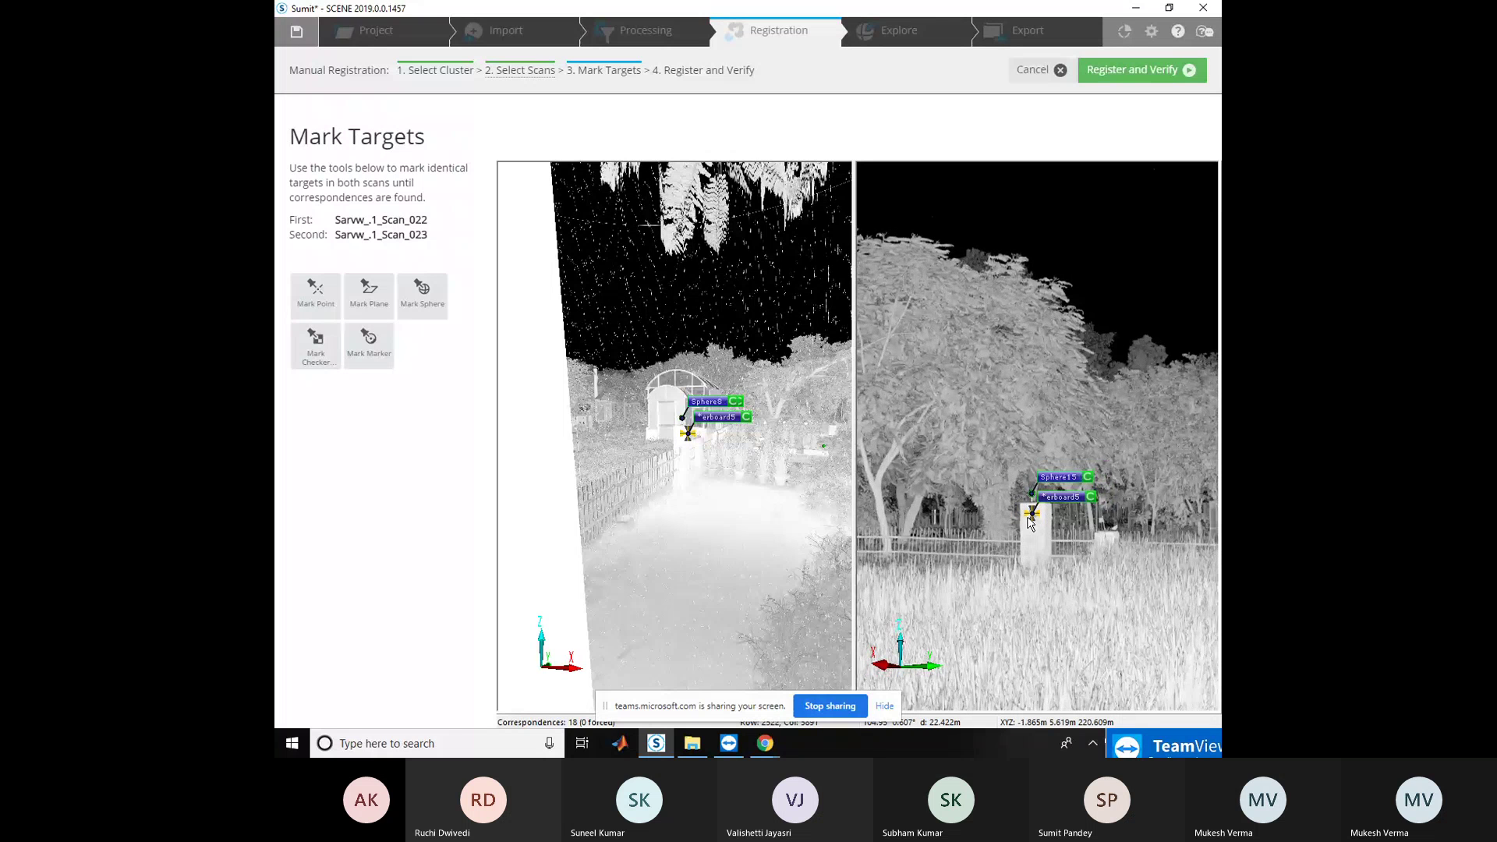
scroll(1031, 523, up, 1)
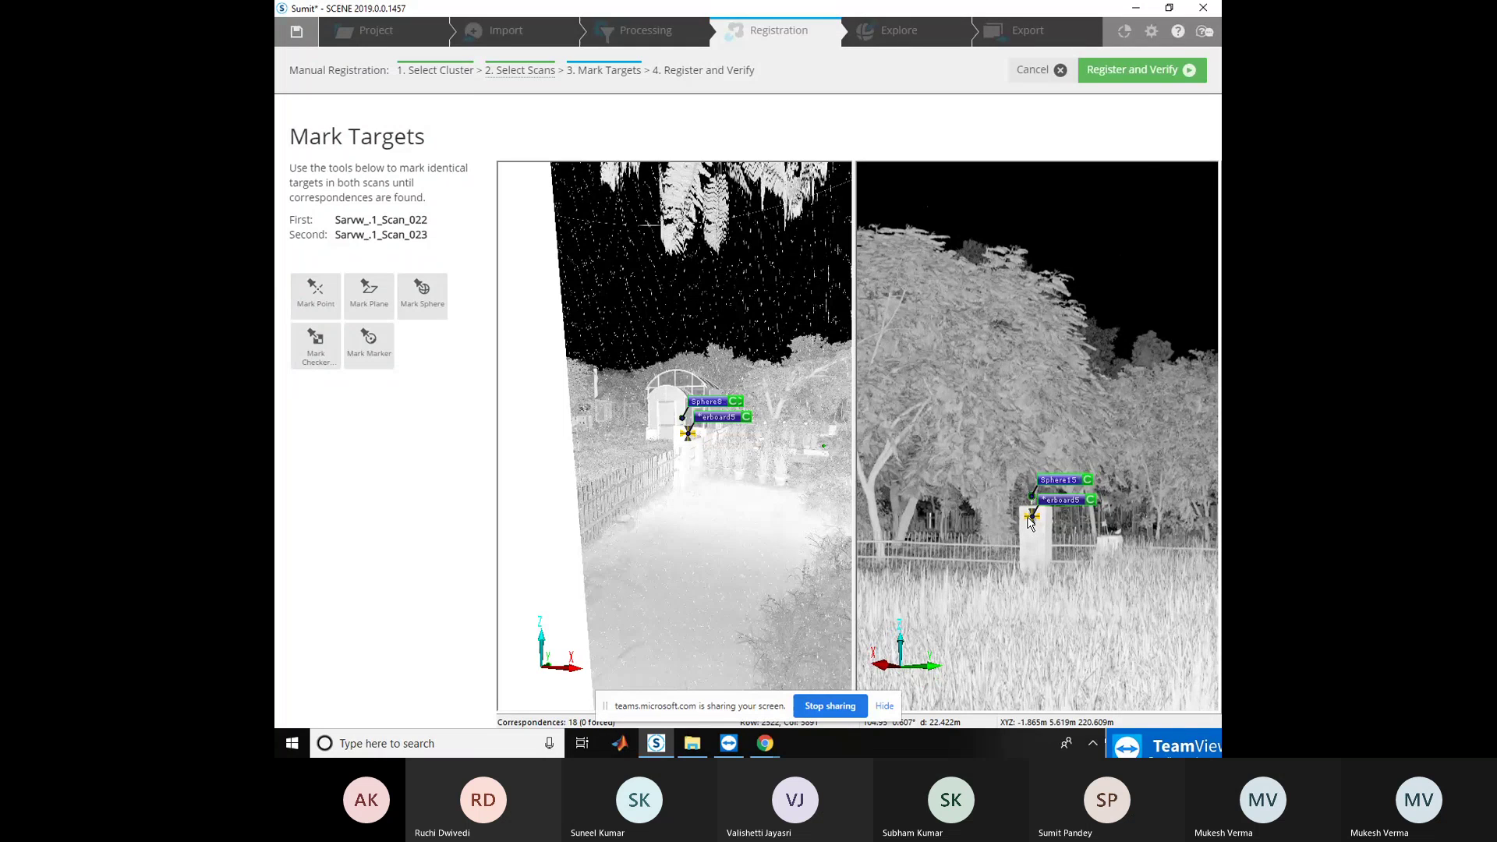
scroll(1030, 523, up, 1)
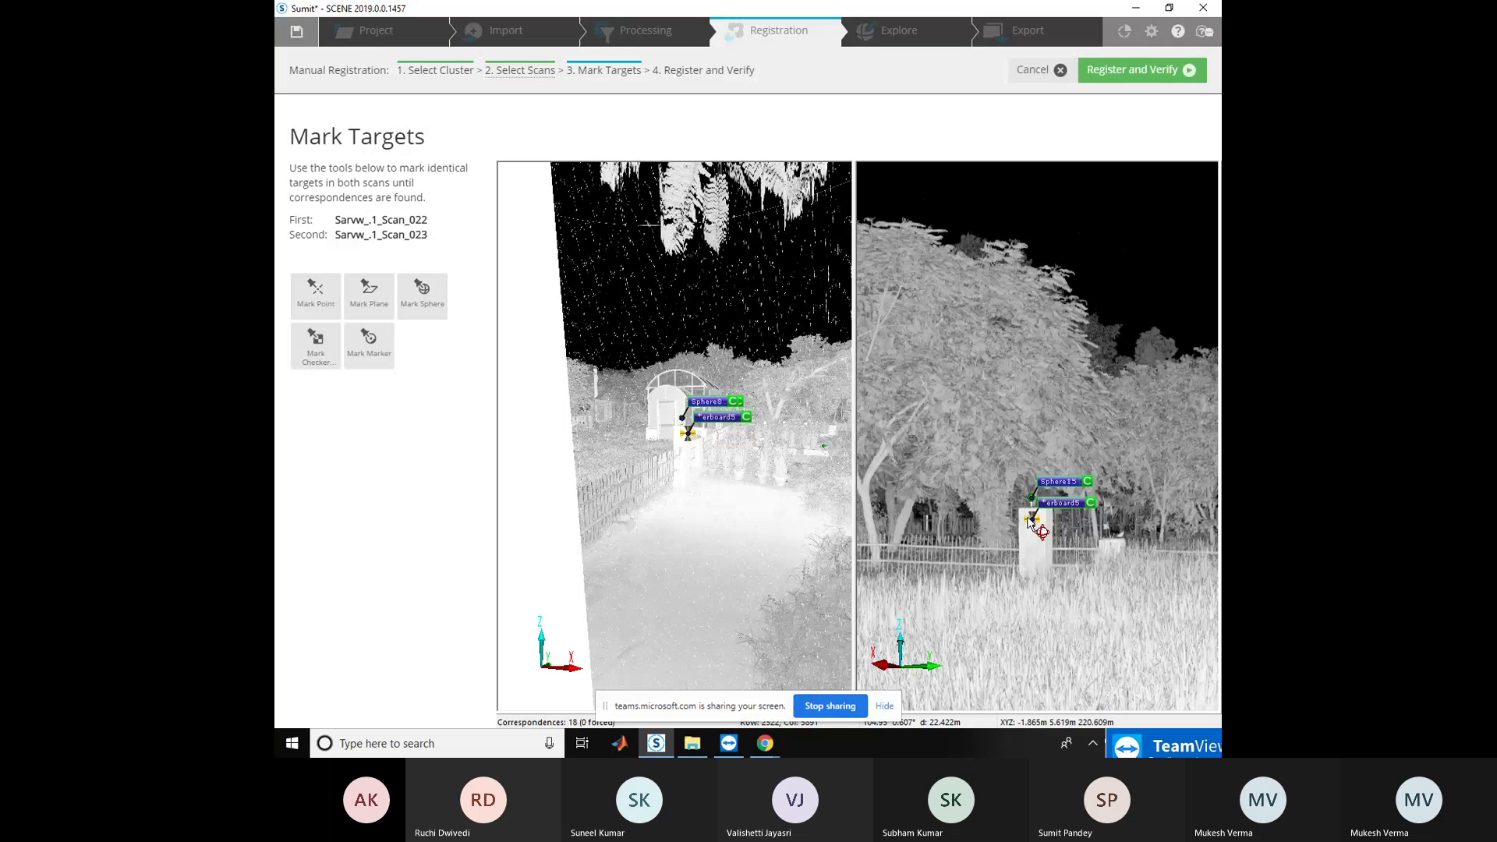
click(1030, 522)
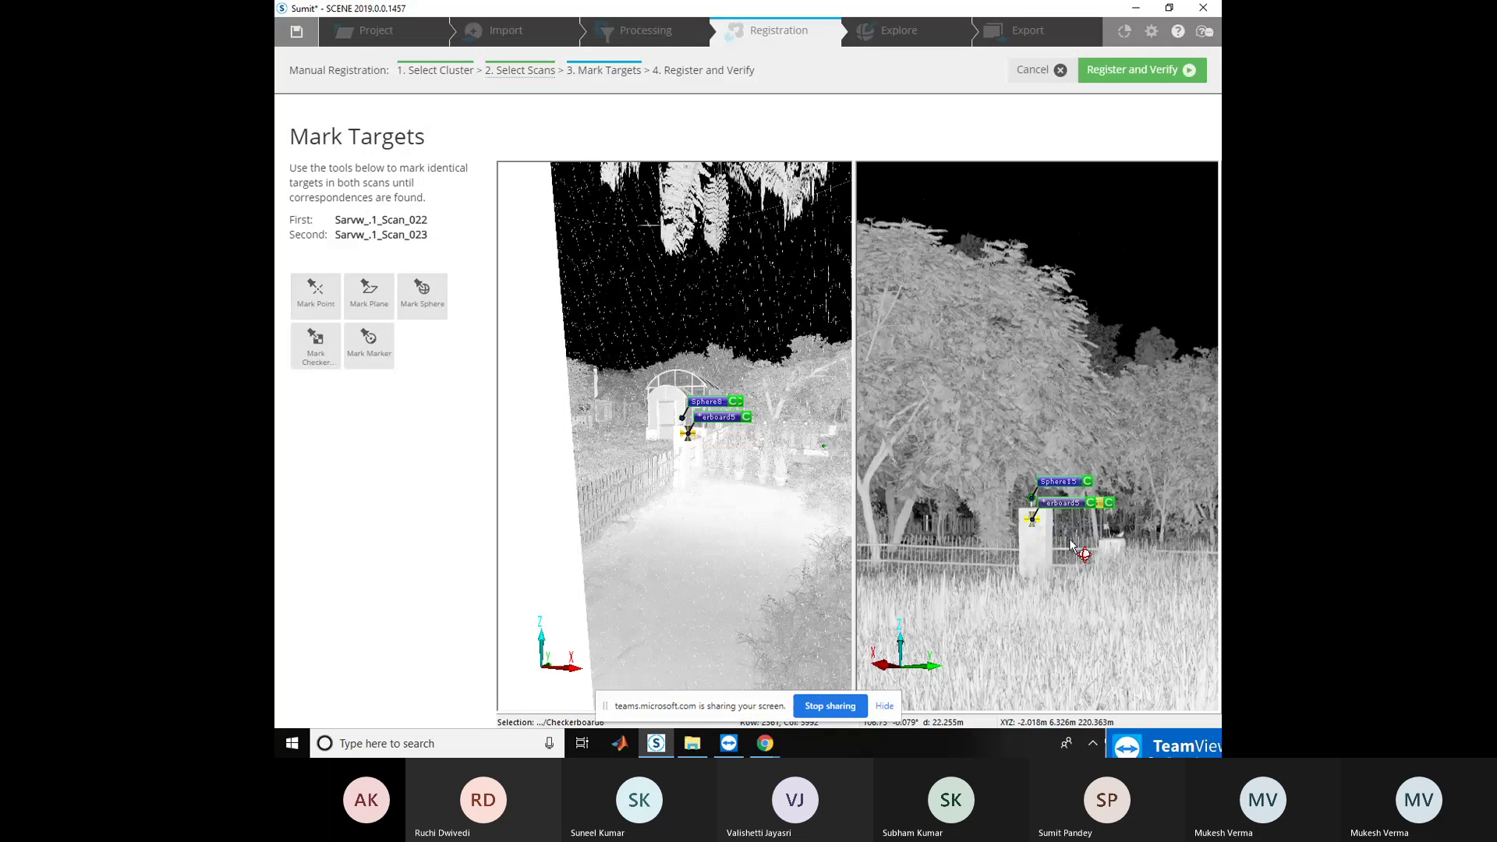
drag(1071, 543, 1021, 536)
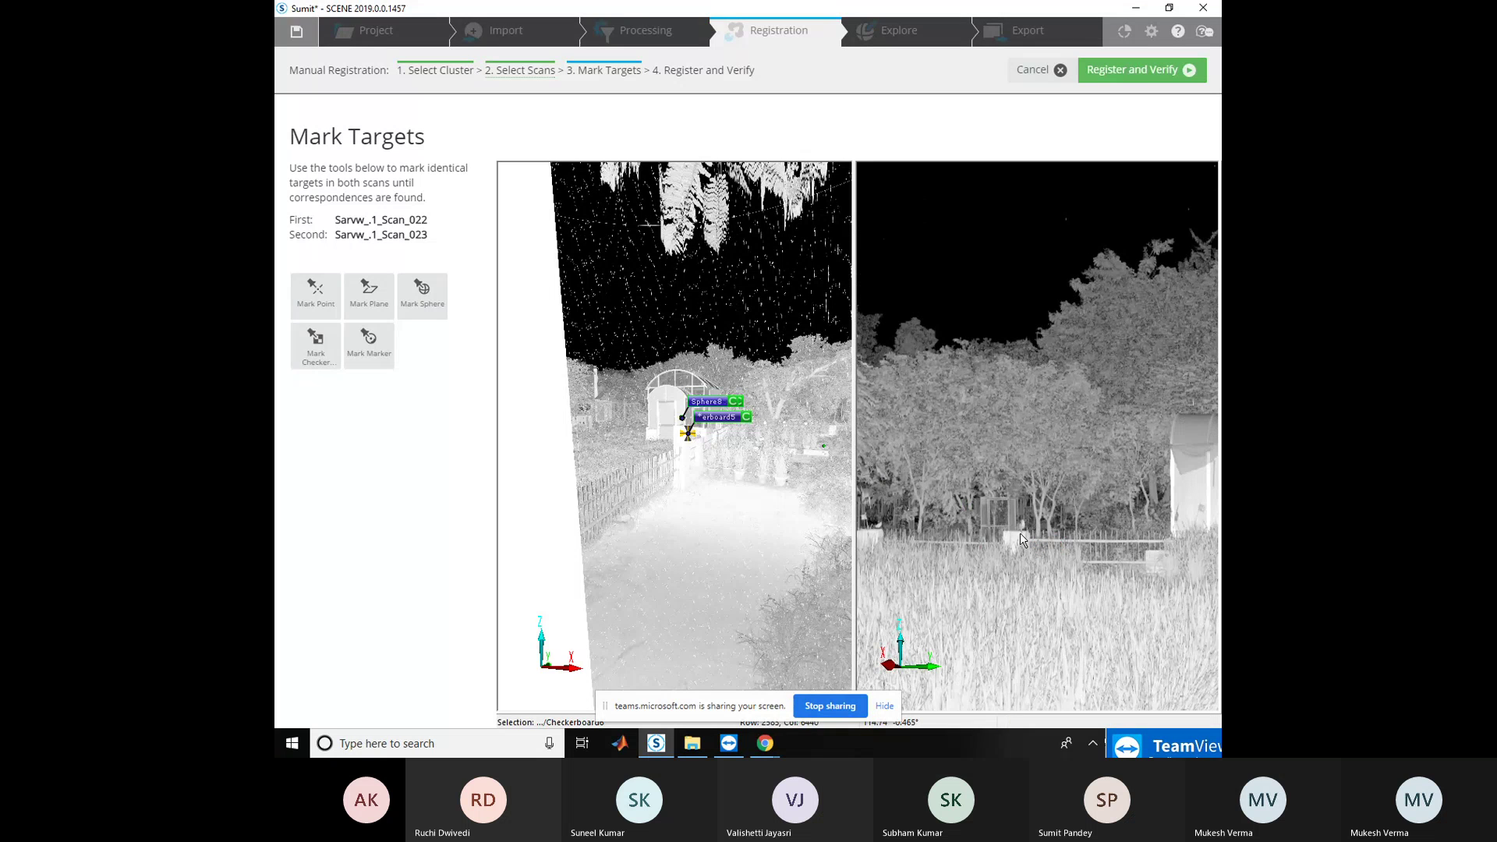
click(1022, 538)
drag(1020, 537, 1076, 543)
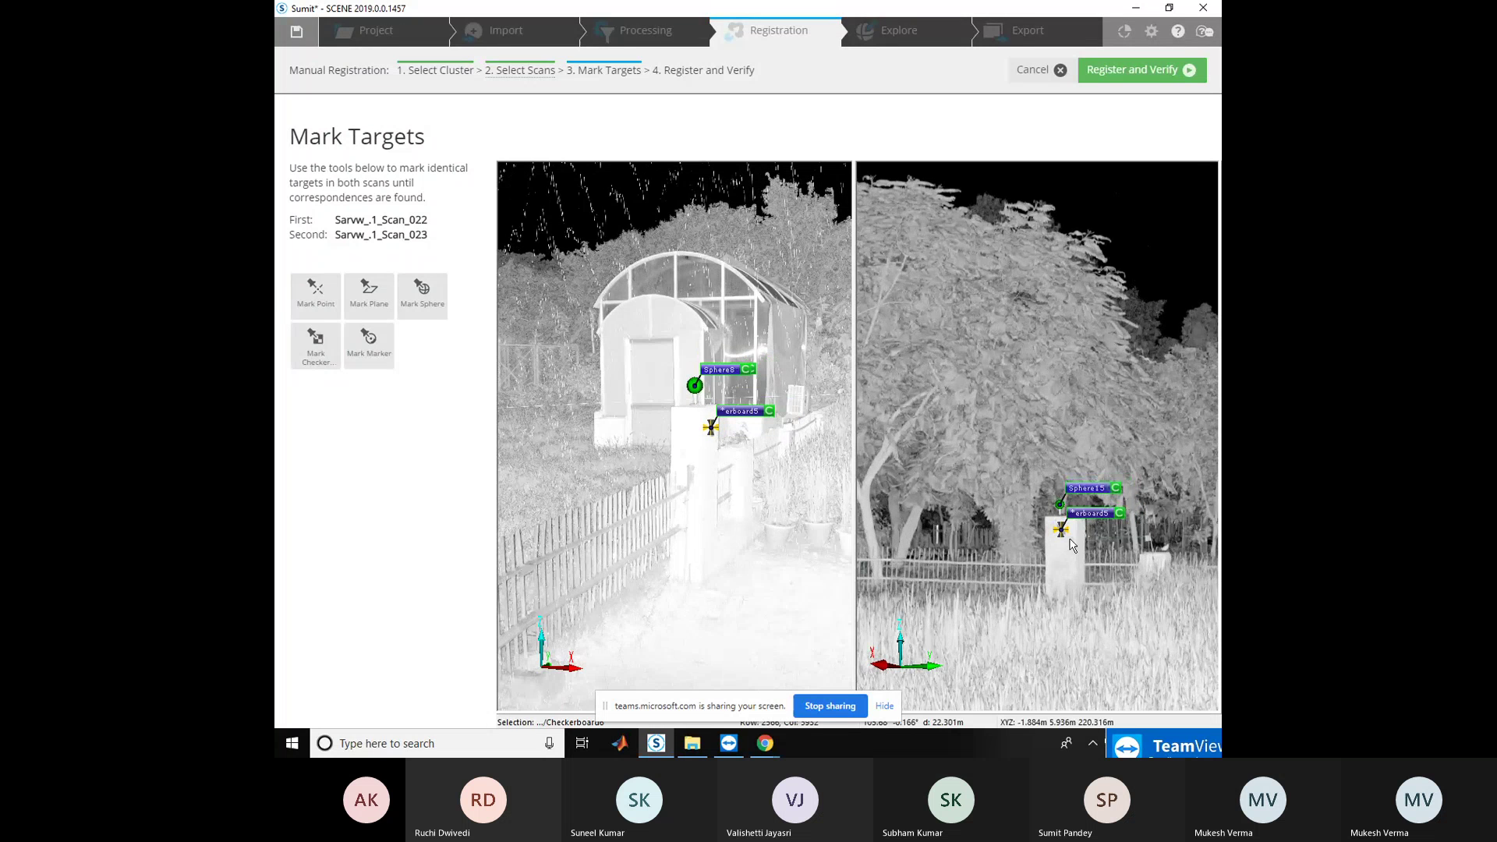
Mark the sphere on the white fence pillar in both scans, along with the checkerboard below it, as matching targets
scroll(1071, 545, up, 1)
scroll(1071, 545, up, 2)
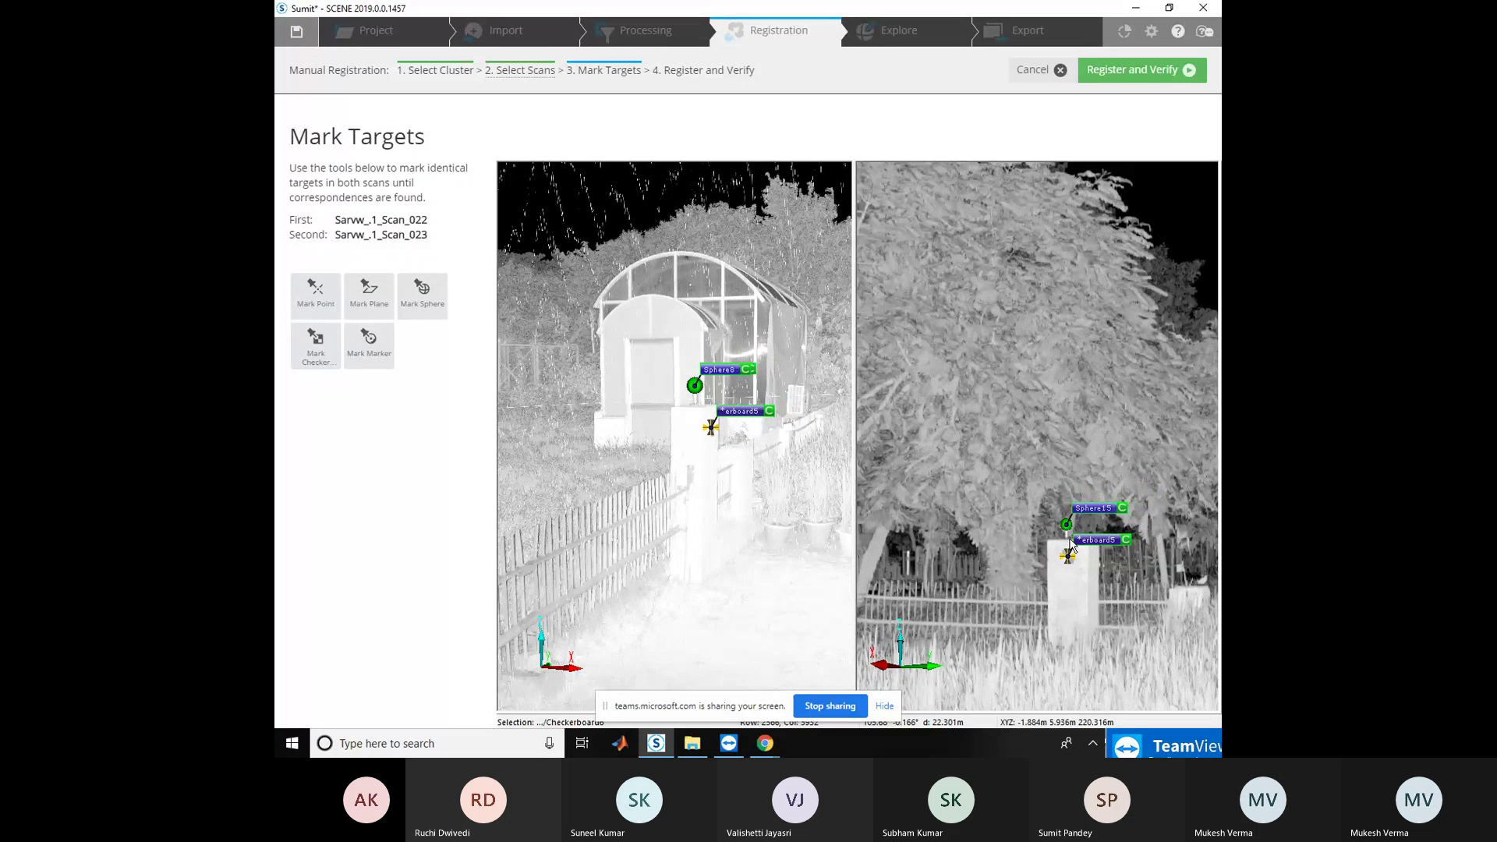
scroll(1071, 545, up, 1)
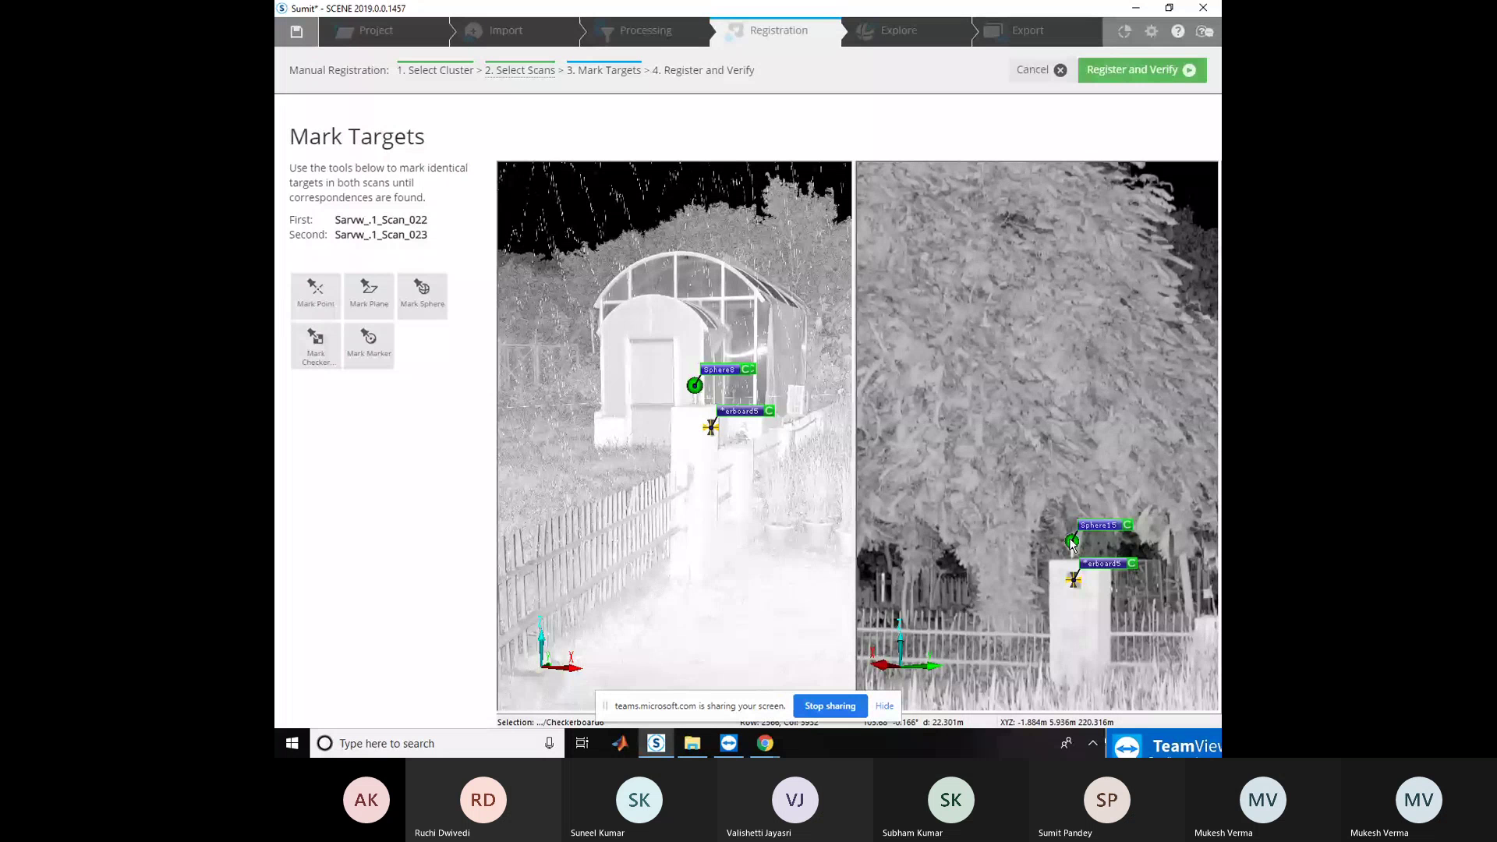
click(421, 301)
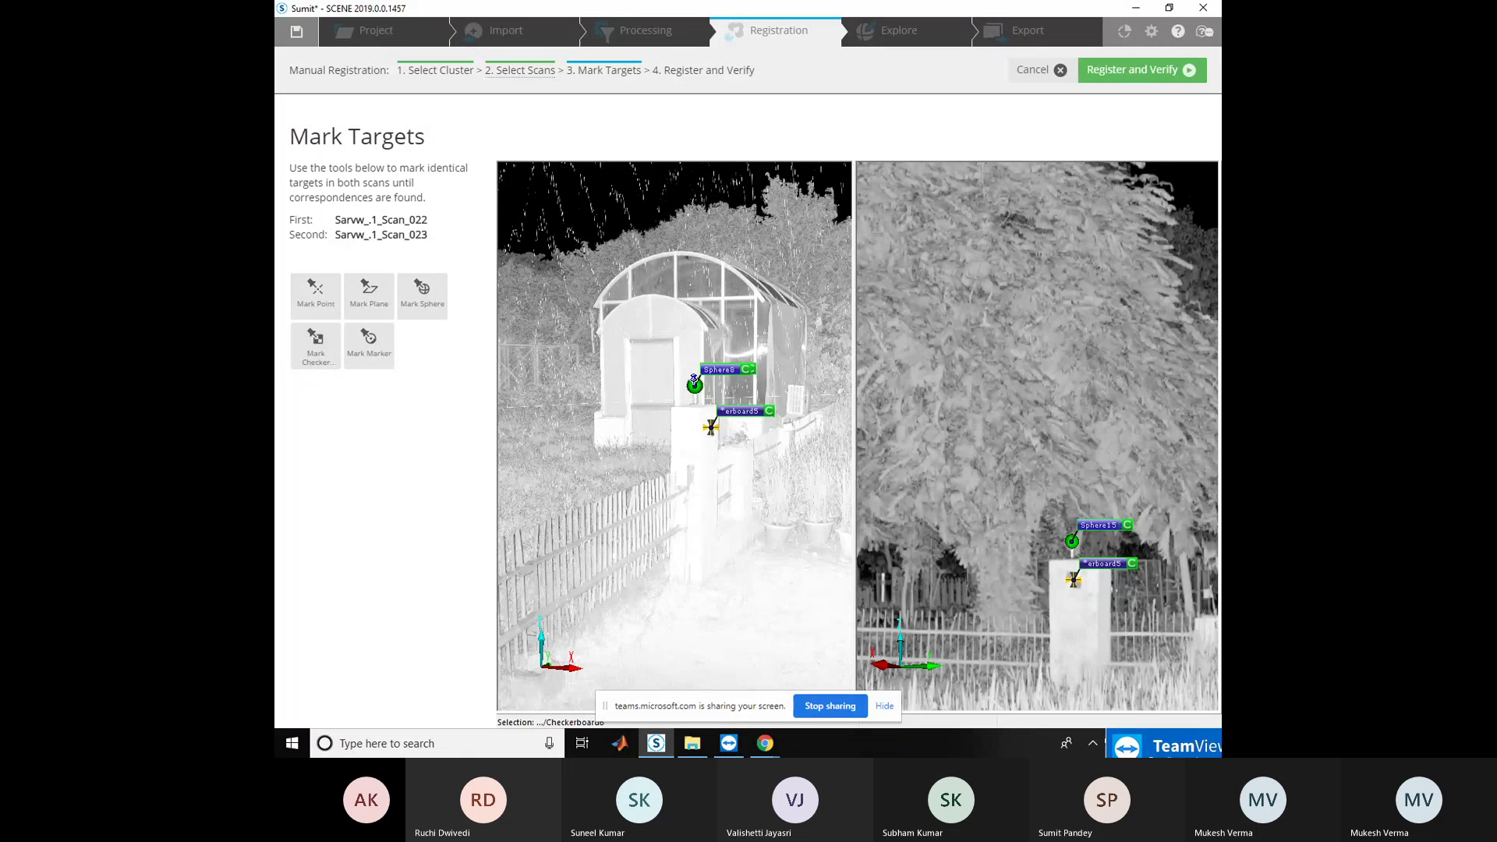
click(693, 379)
click(1073, 533)
click(711, 423)
click(822, 420)
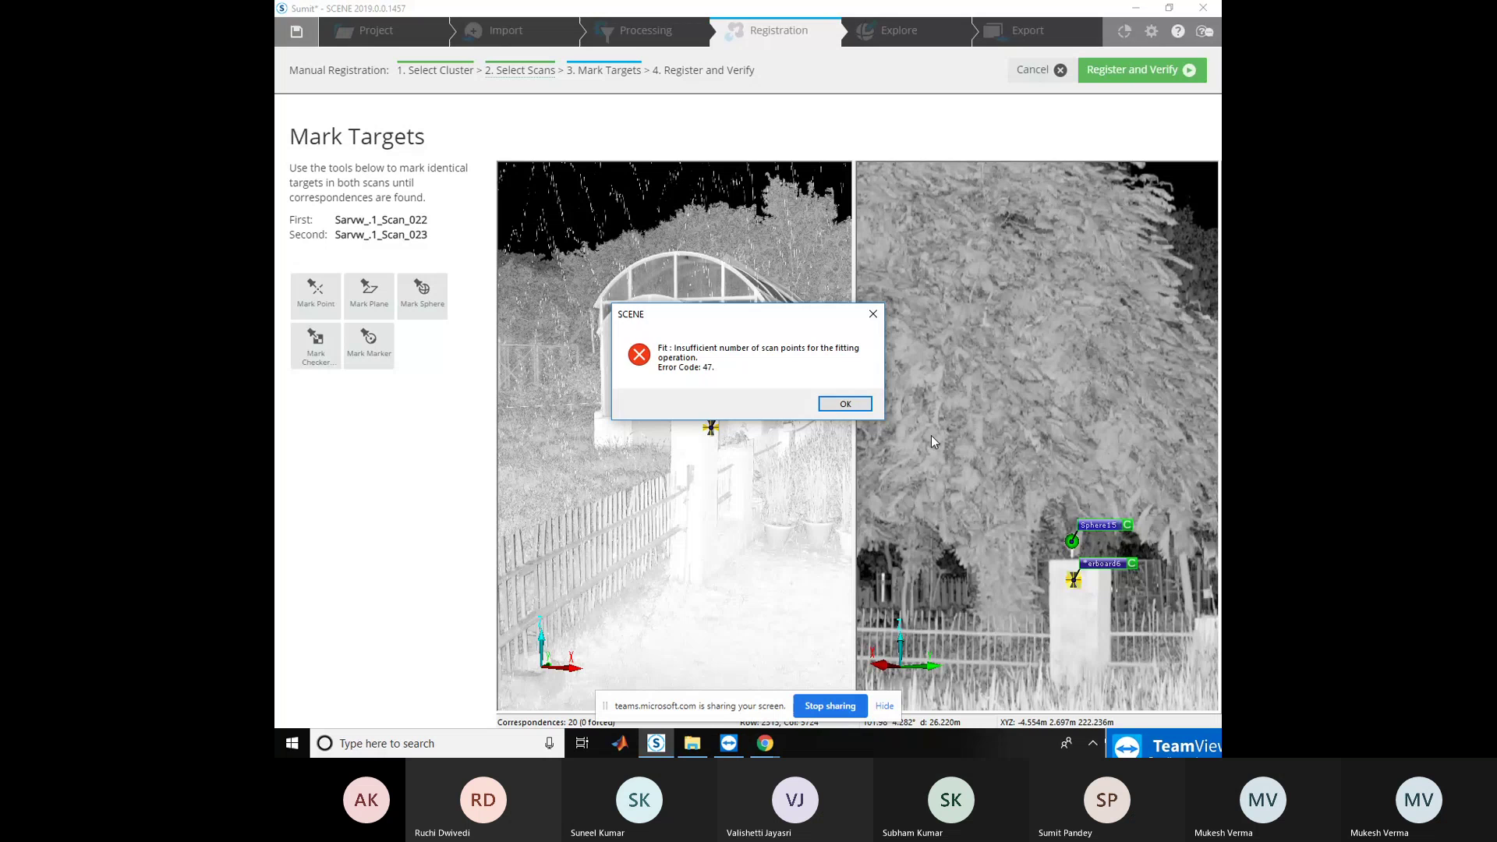
click(873, 313)
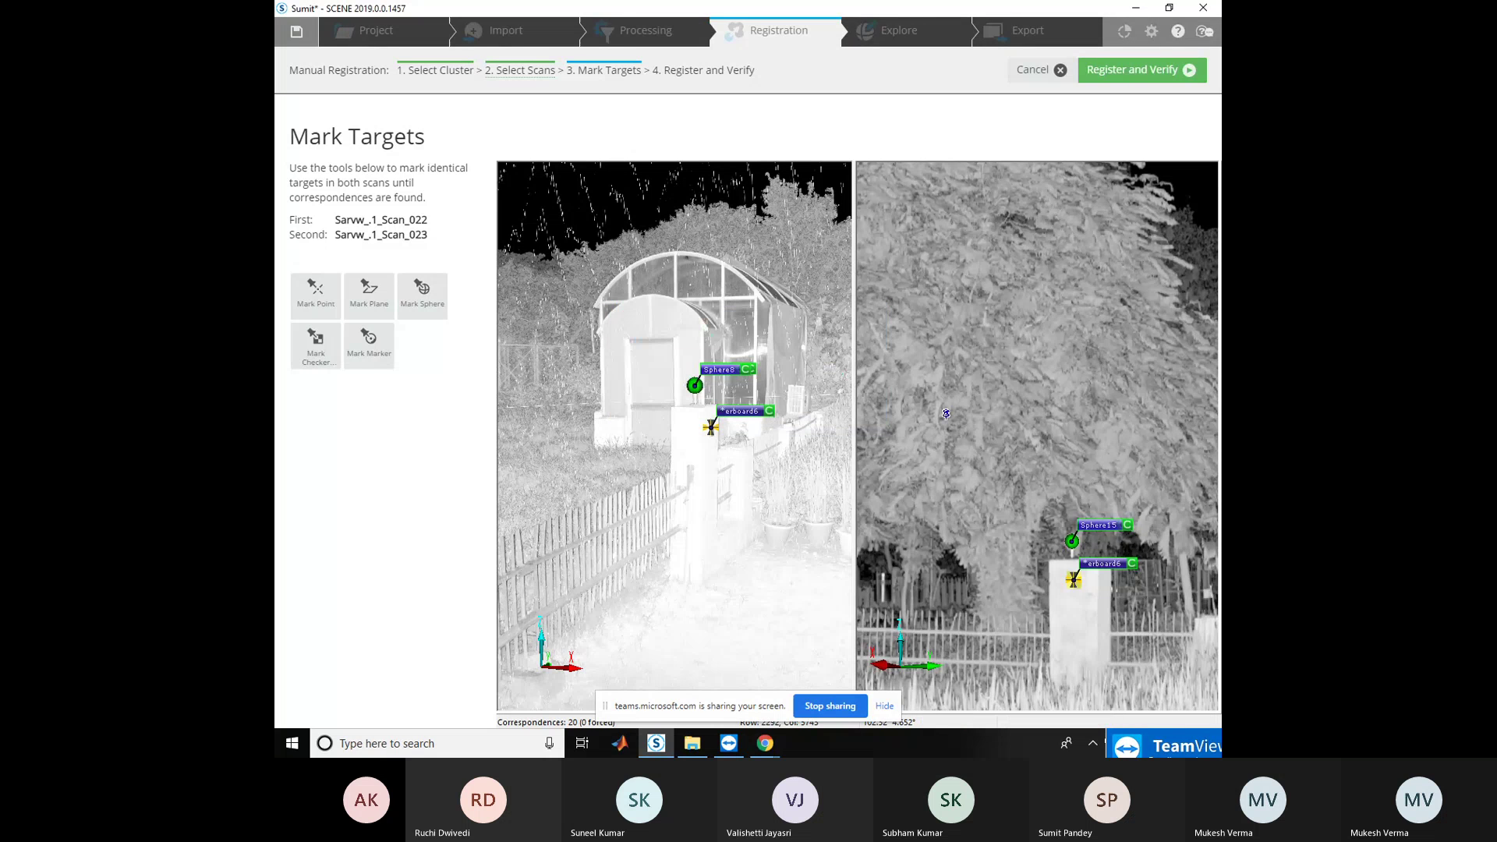
Look around Scan_023, from the fence pillar past the greenhouse, for another target also present in Scan_022
scroll(945, 414, down, 1)
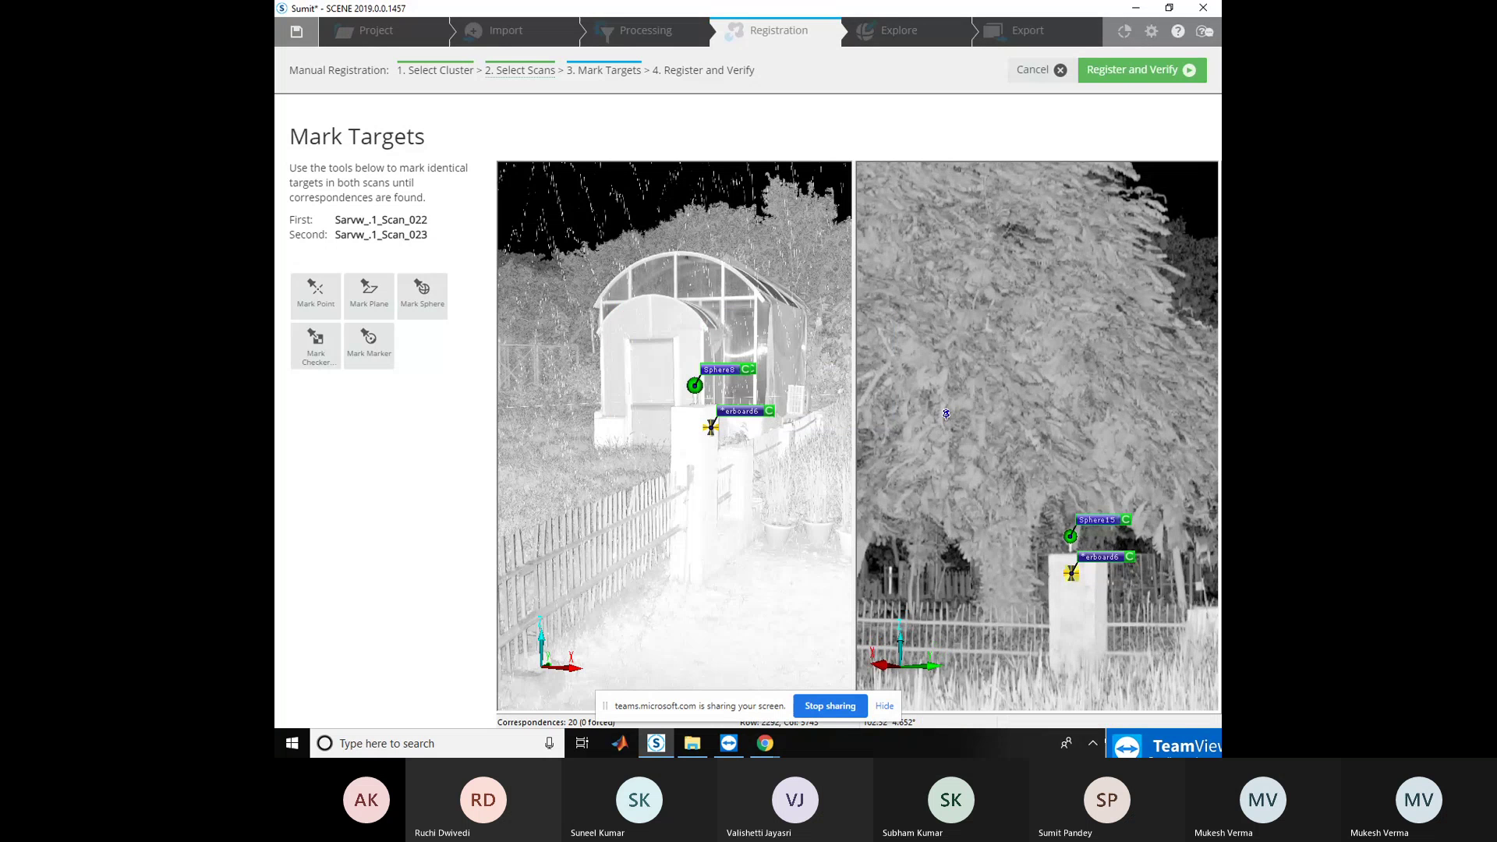
scroll(946, 414, down, 1)
scroll(945, 414, down, 1)
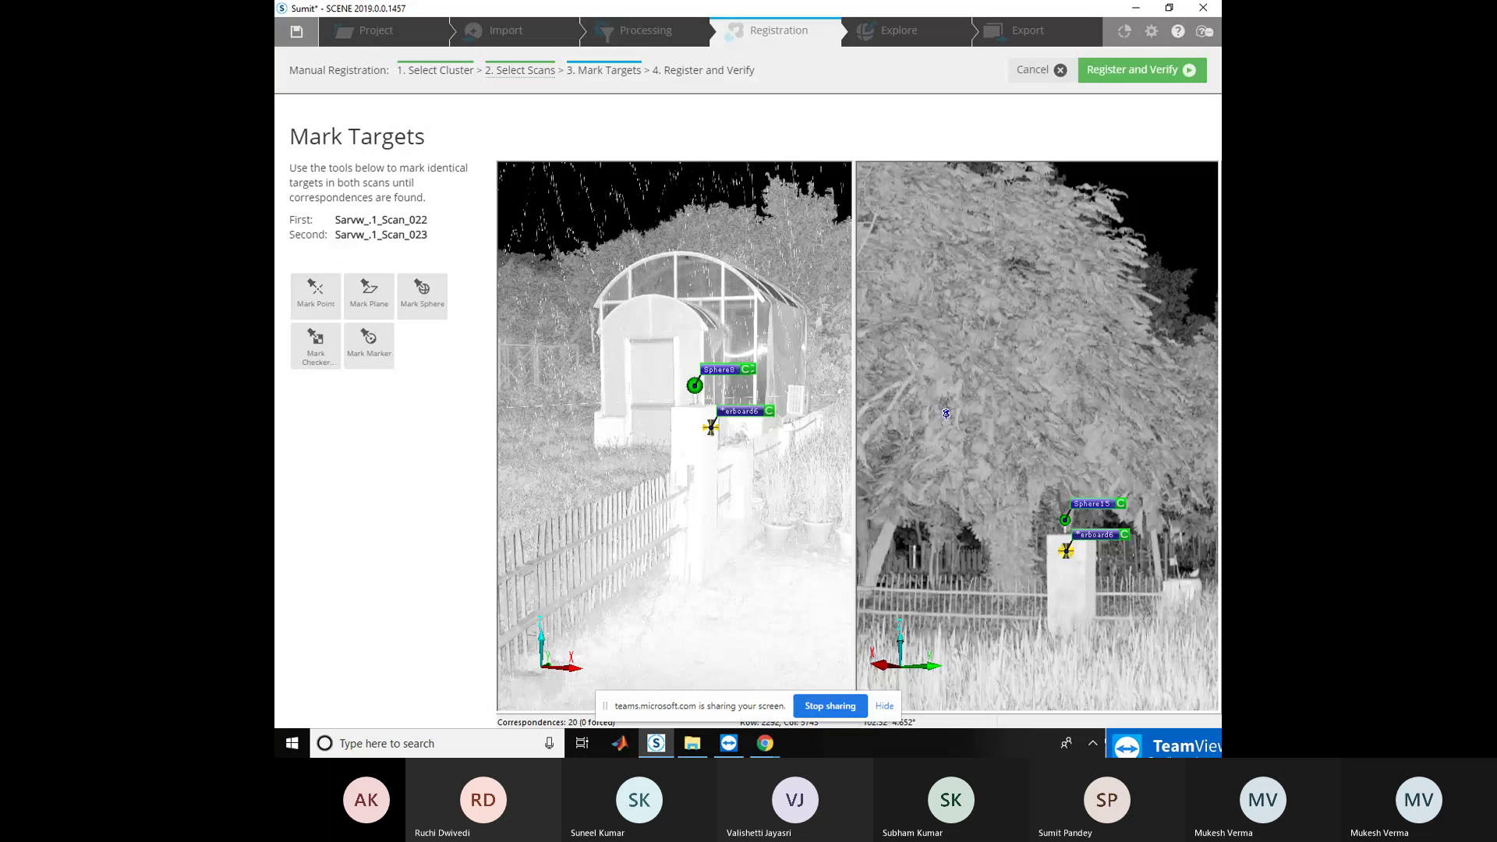
scroll(945, 414, down, 1)
scroll(946, 414, down, 1)
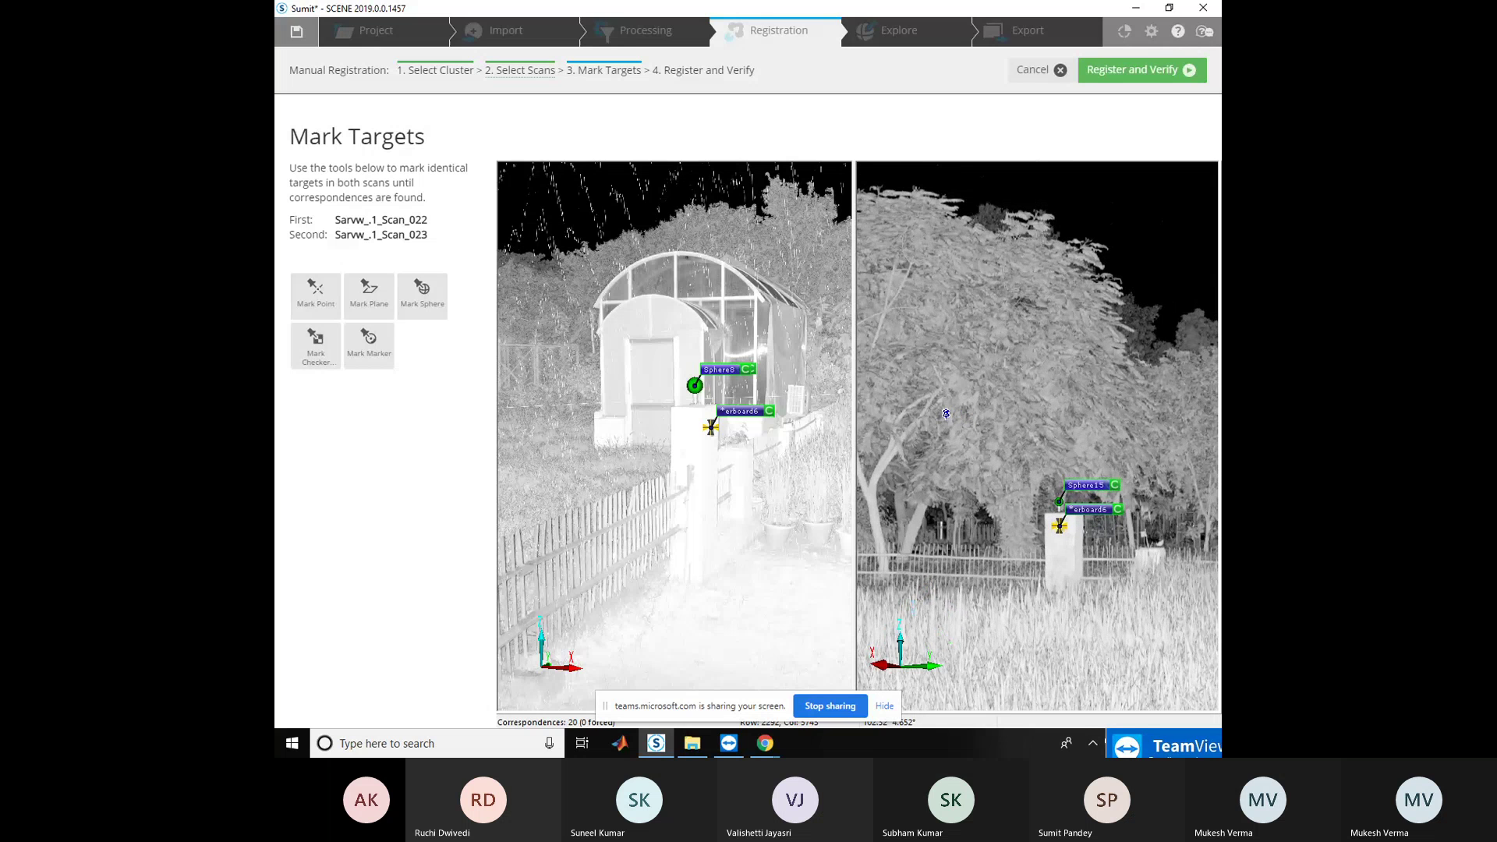
drag(946, 414, 871, 427)
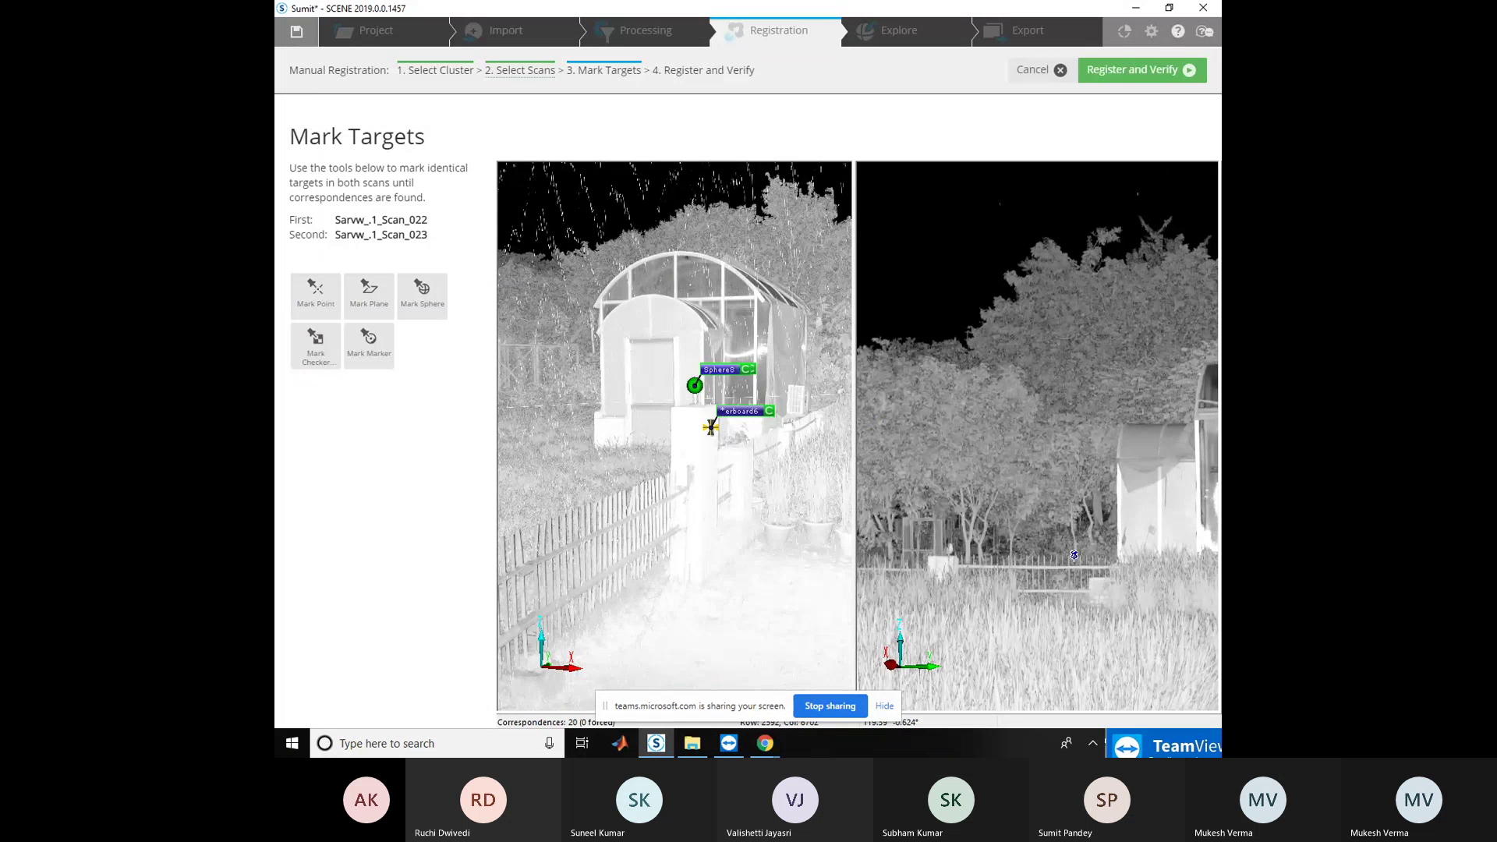
scroll(1041, 562, up, 3)
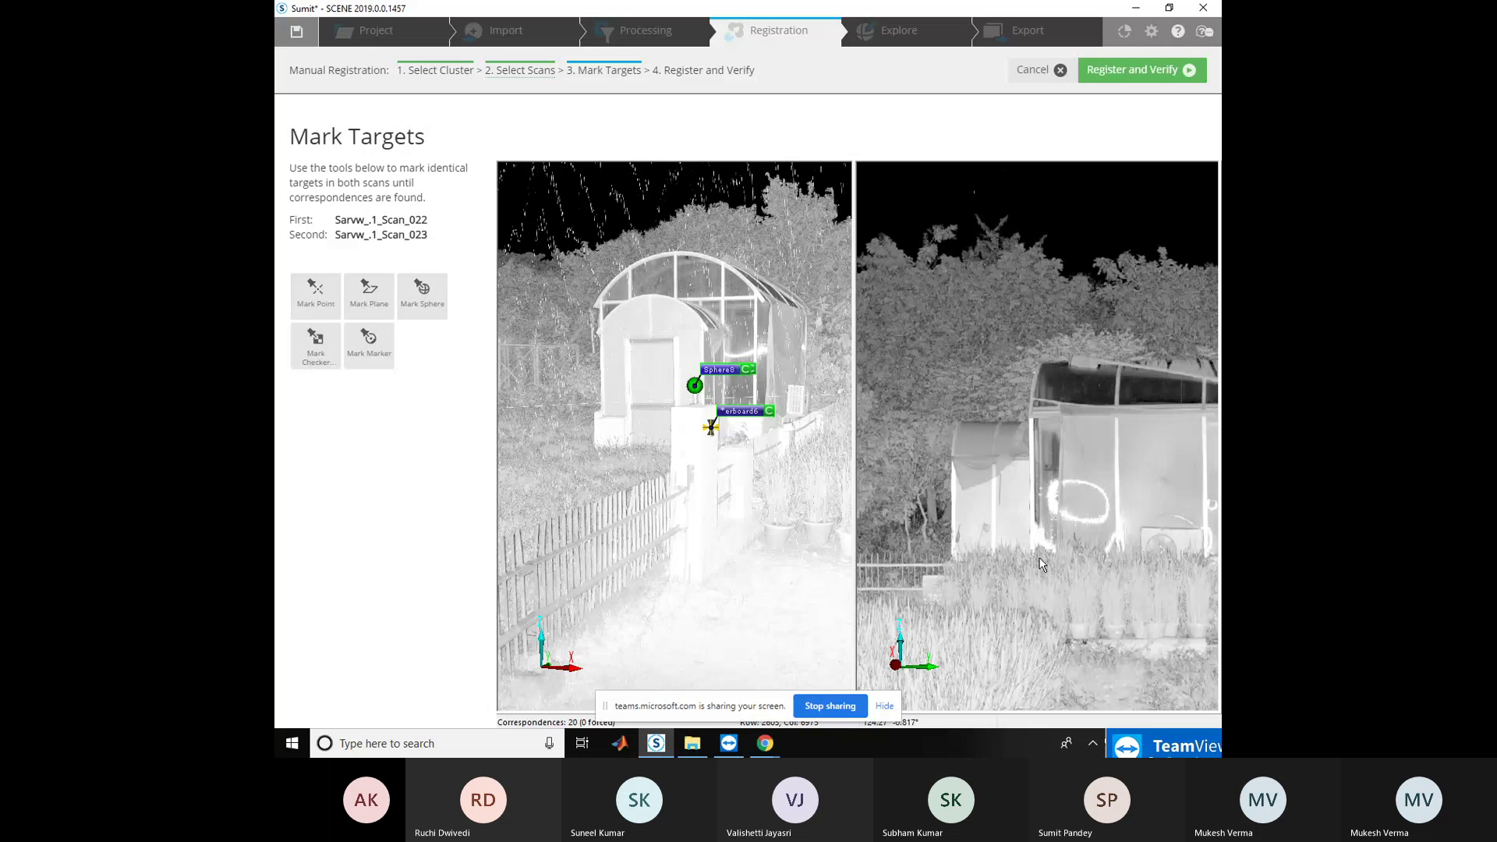
scroll(1040, 563, down, 2)
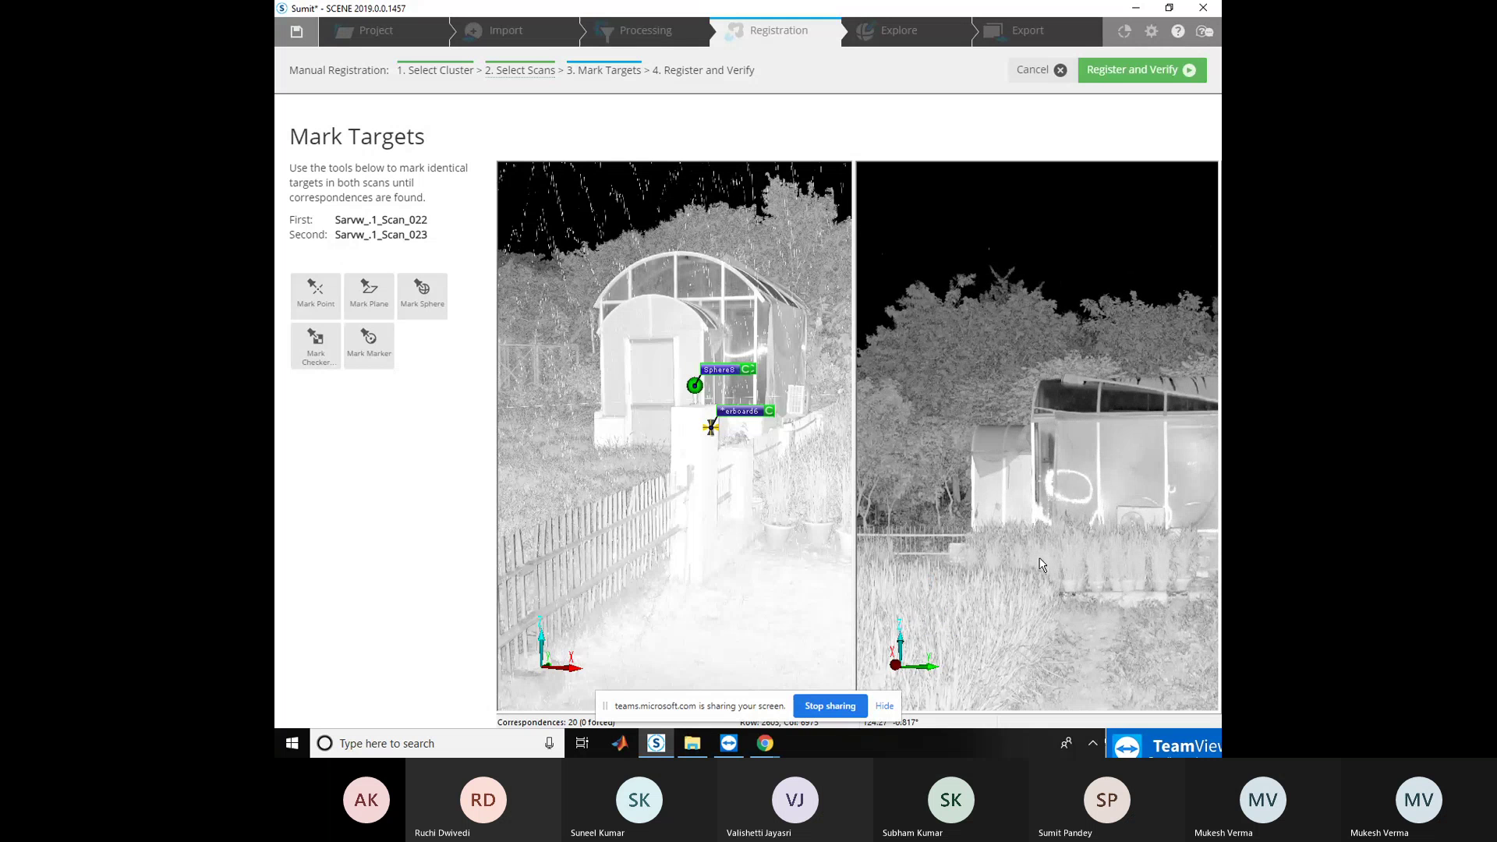
scroll(1044, 468, up, 3)
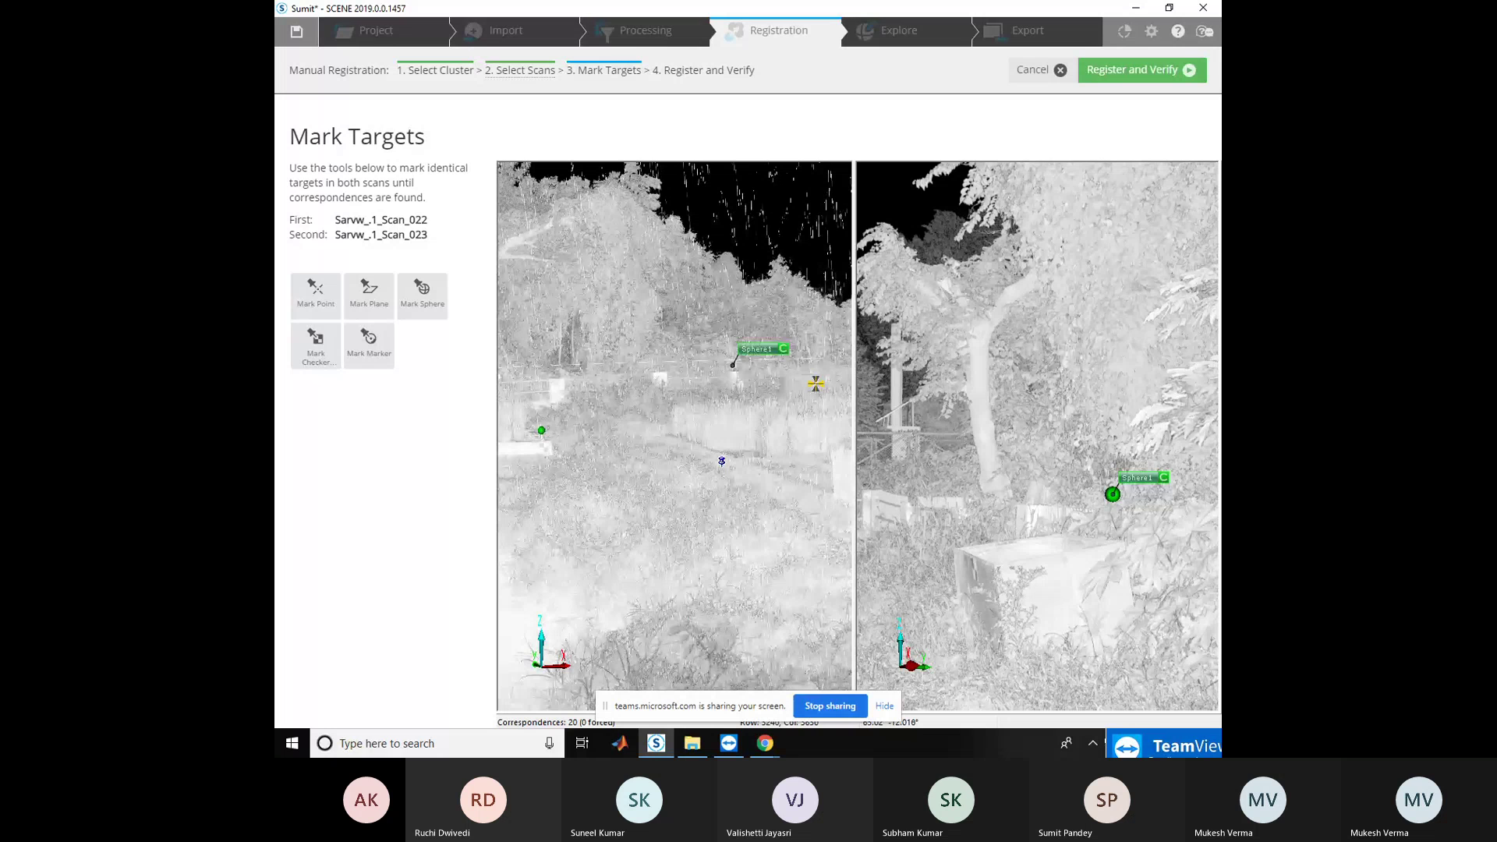
Mark the sphere near the large rectangular box among the vegetation in both scans as a matching target, and register the scans
scroll(721, 461, up, 2)
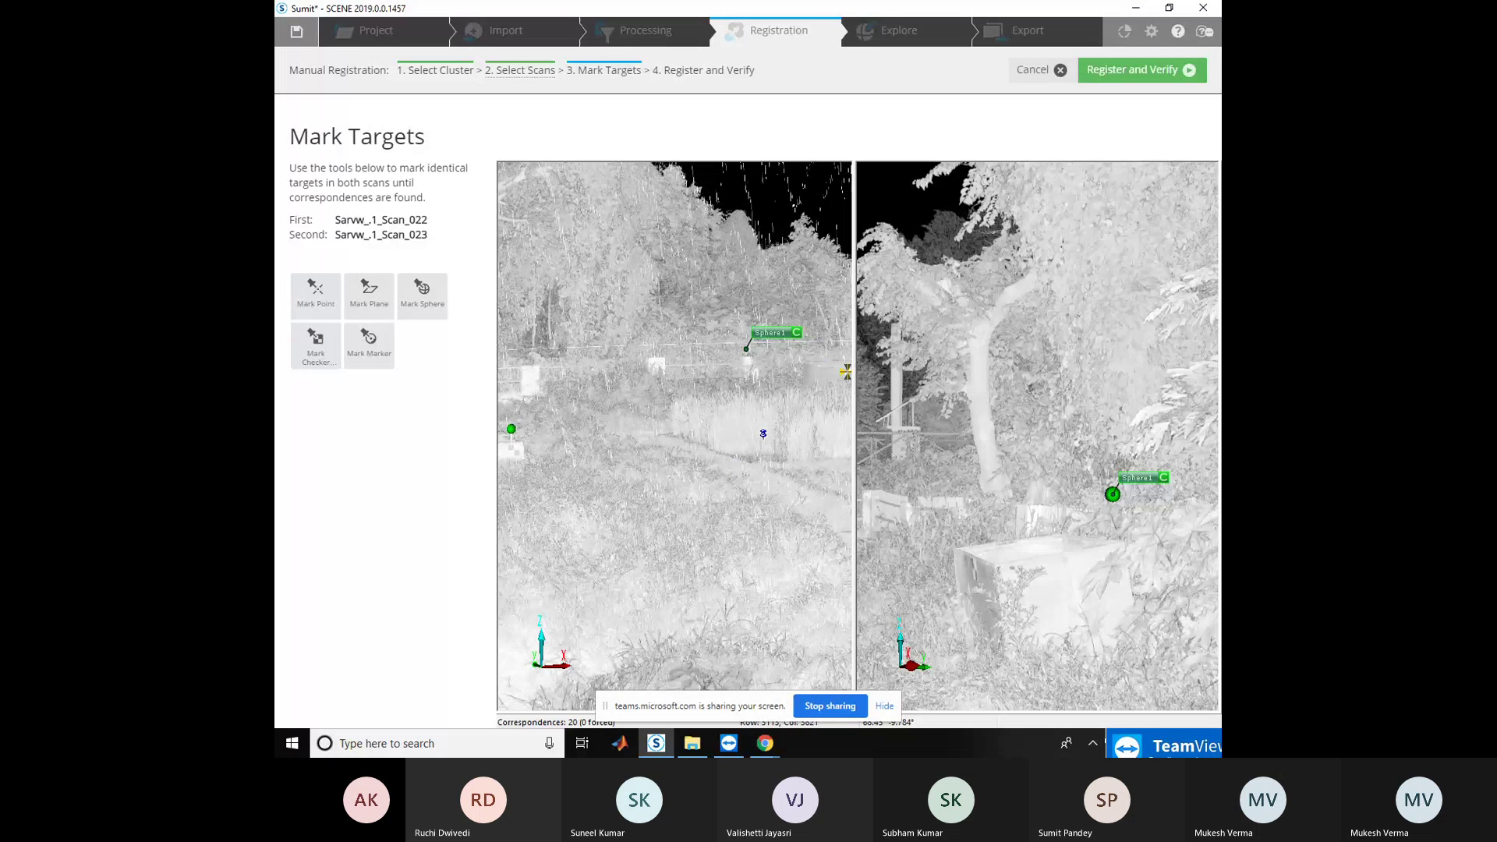
scroll(762, 434, up, 2)
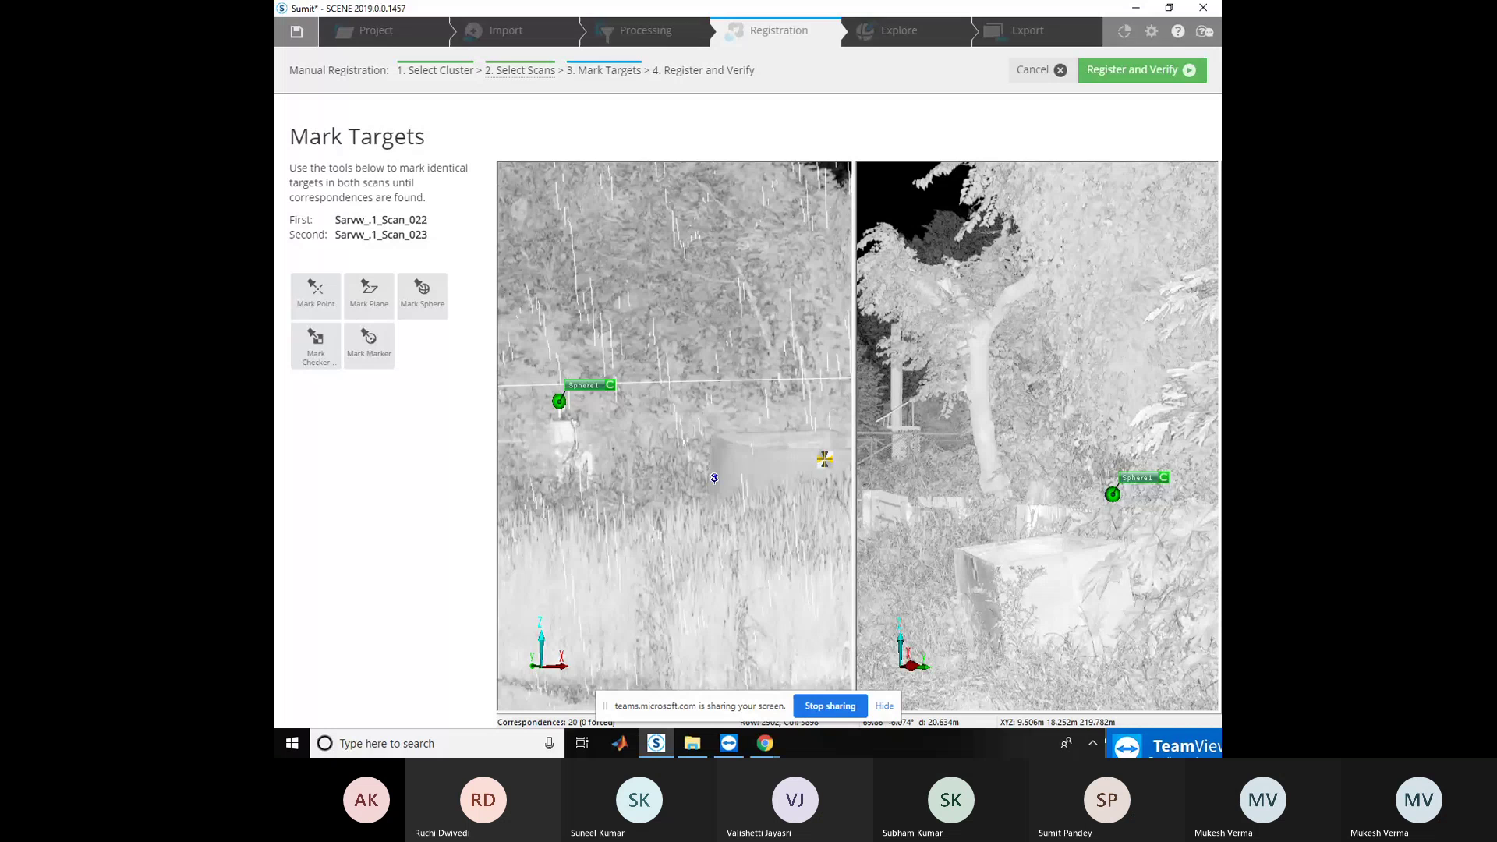
scroll(714, 478, up, 2)
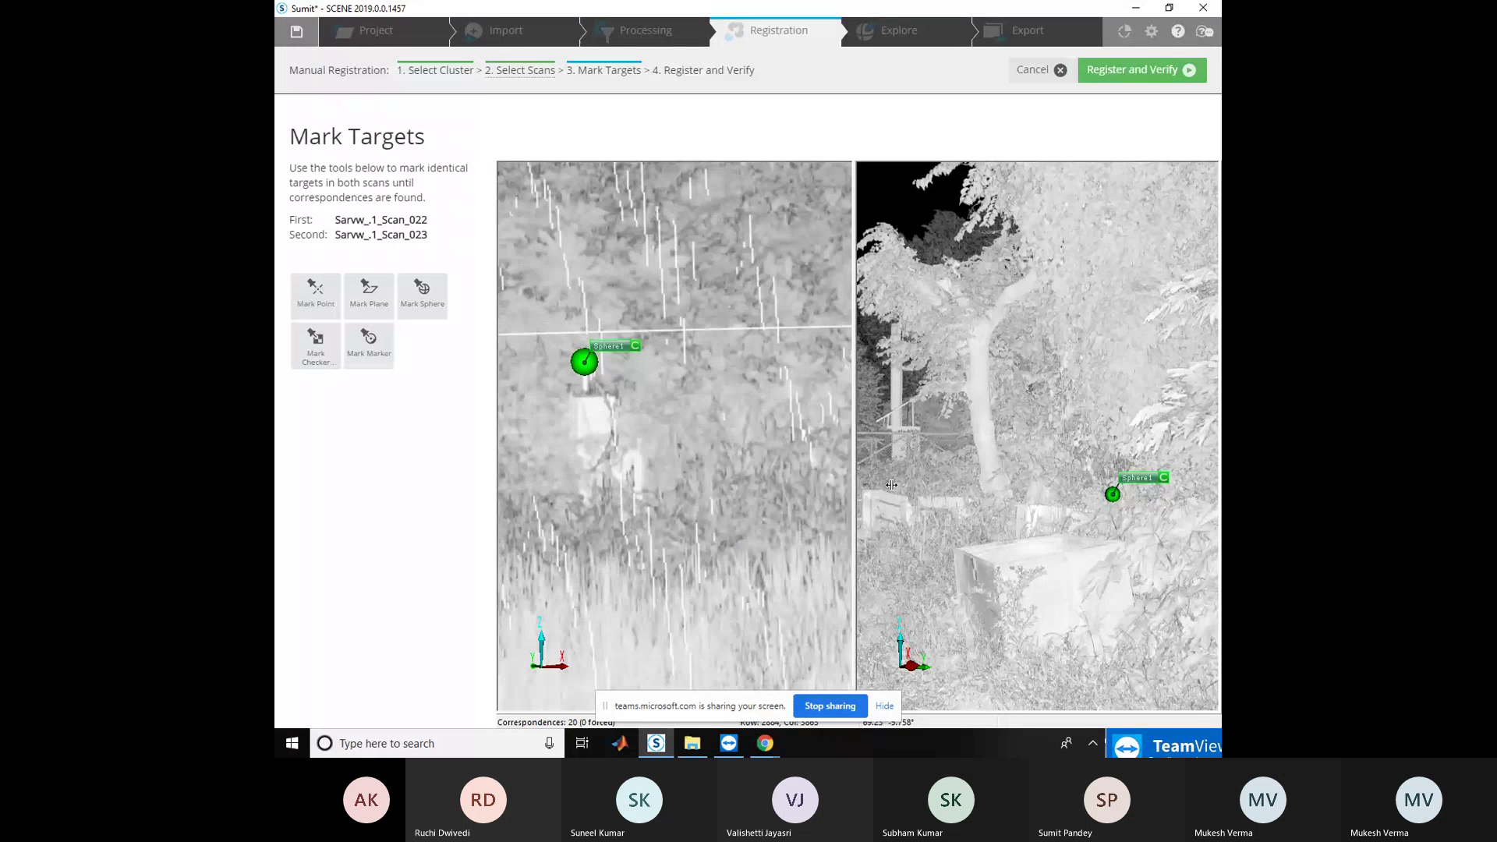
scroll(1065, 489, up, 2)
drag(1064, 489, 1062, 451)
scroll(652, 446, up, 2)
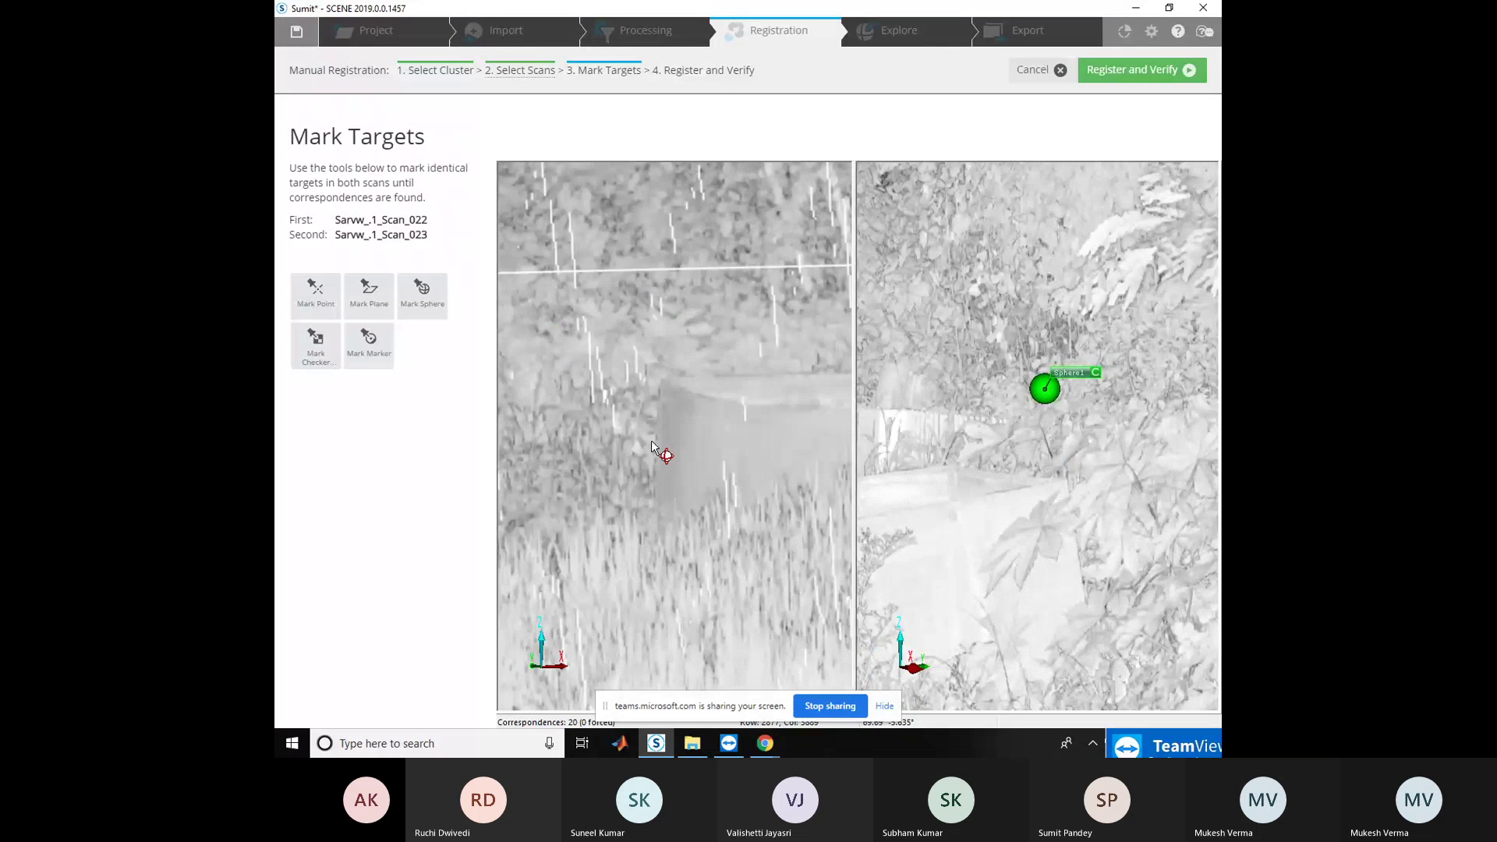
scroll(651, 446, up, 1)
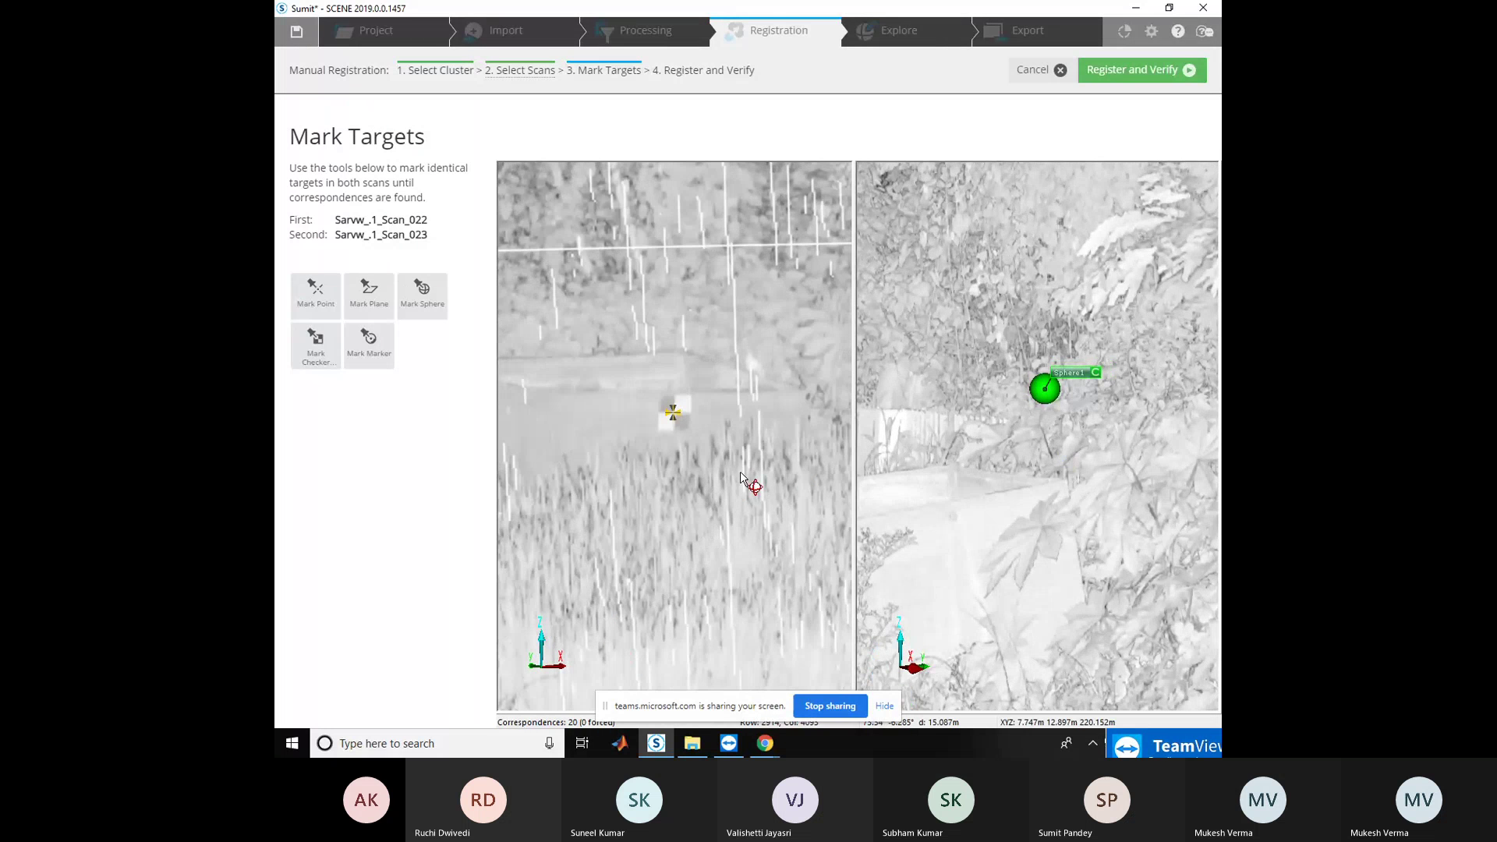
scroll(740, 477, down, 2)
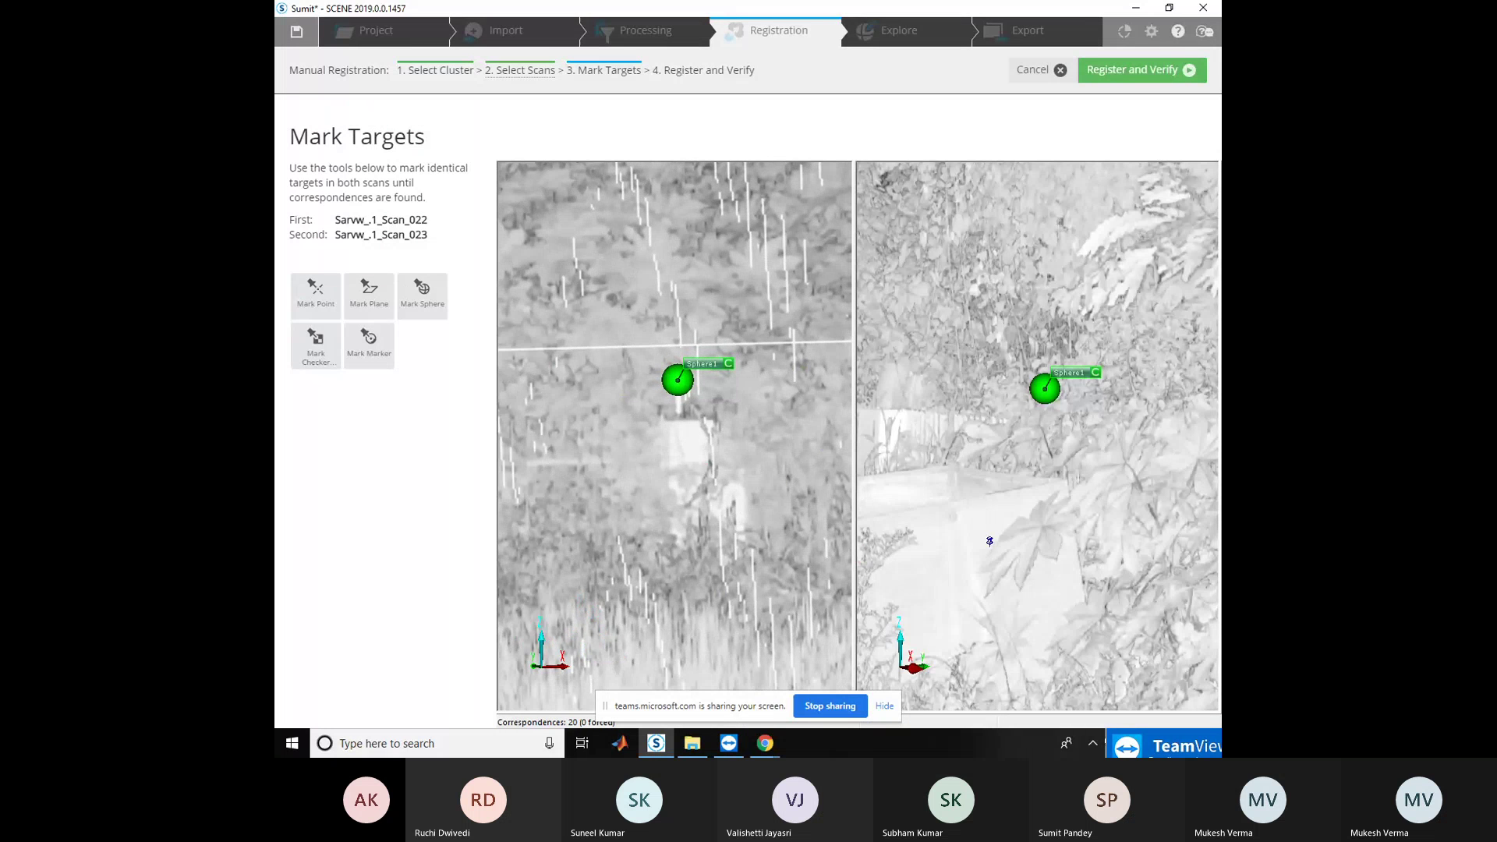
click(424, 309)
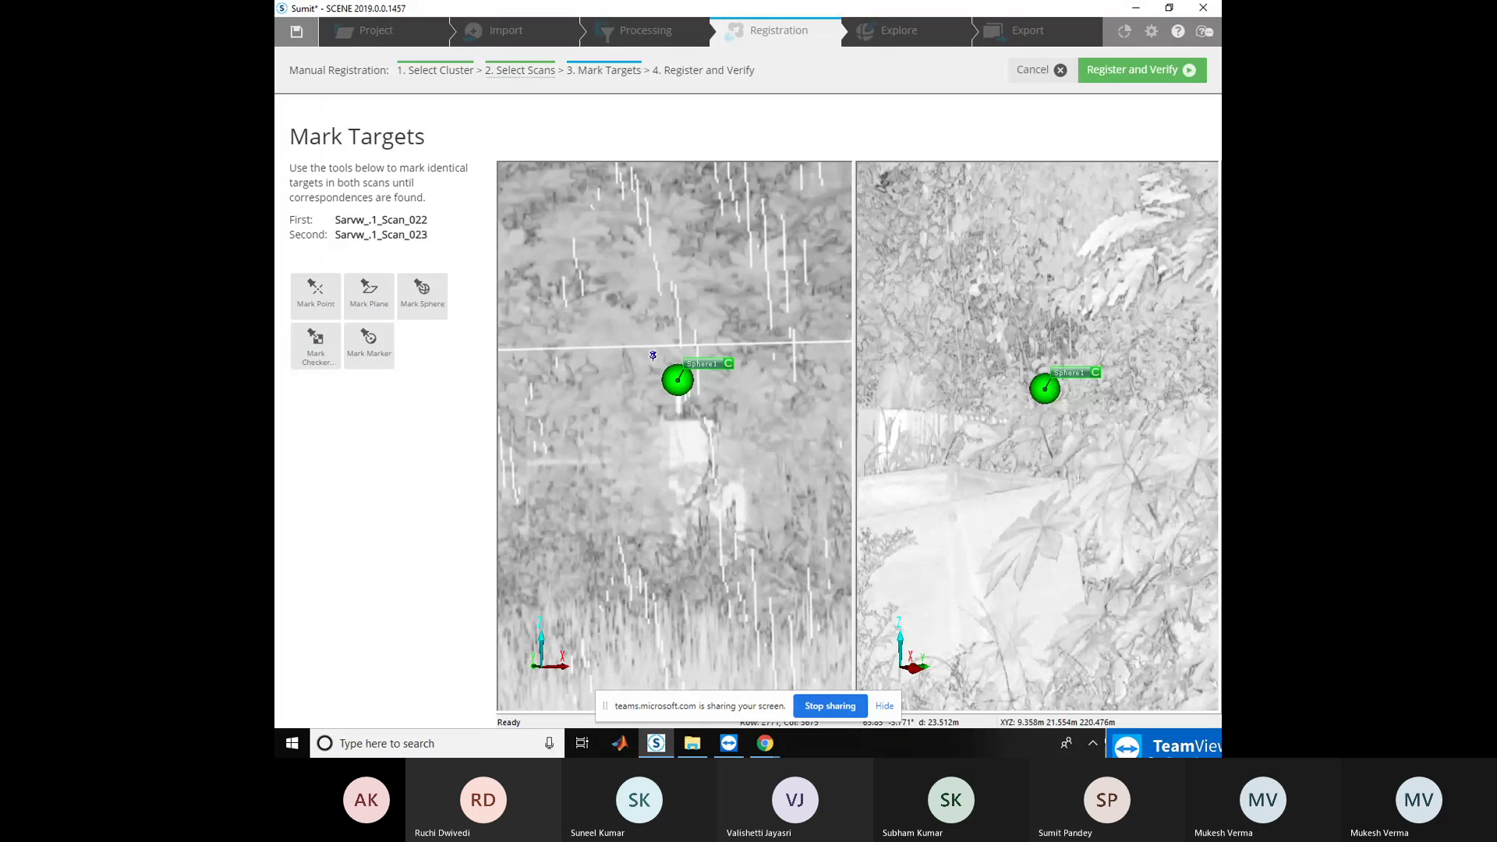
click(676, 374)
click(1047, 384)
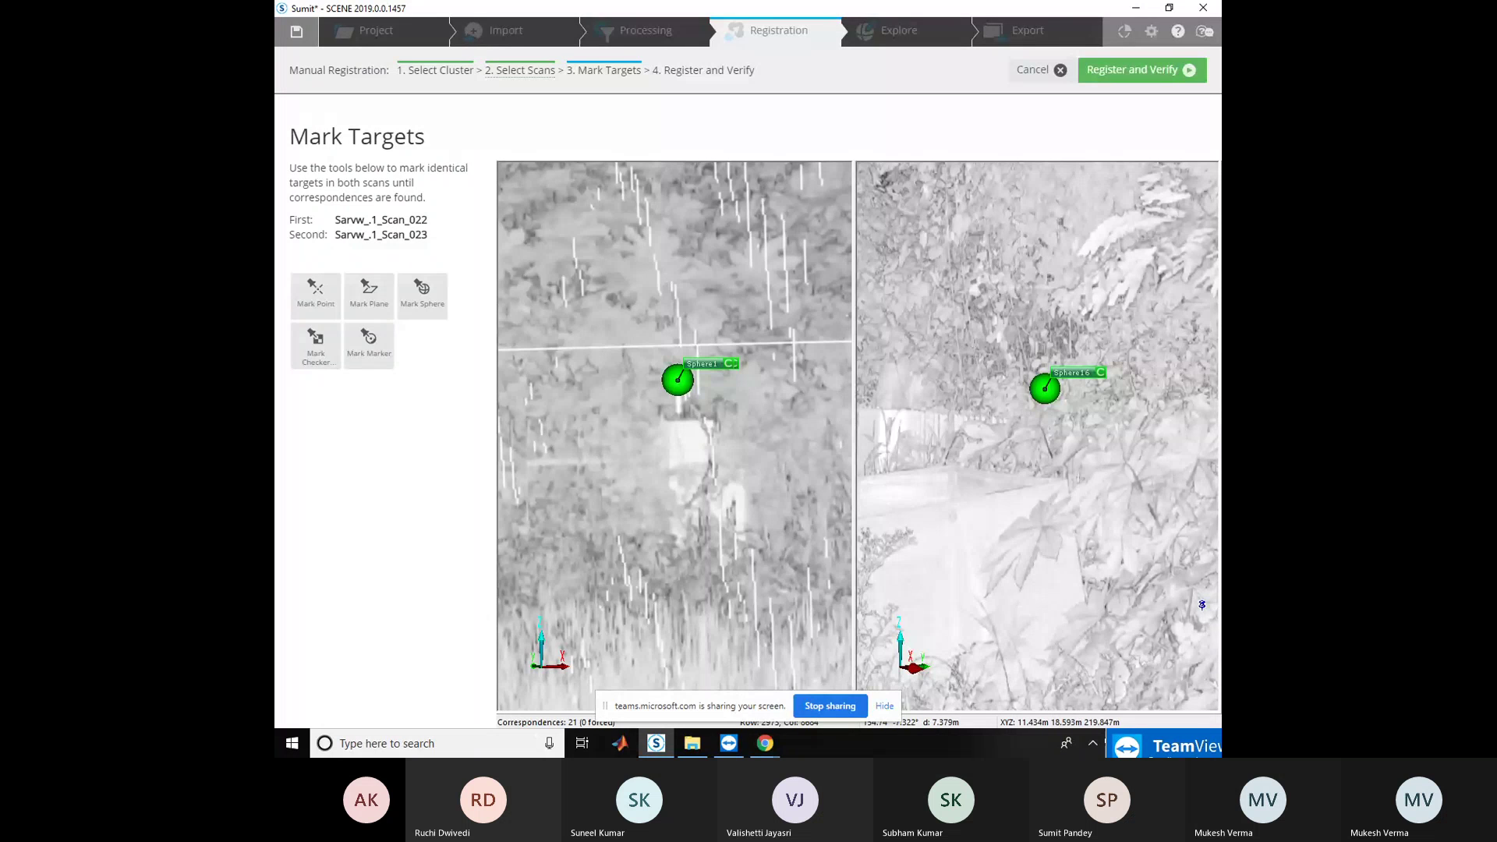
click(1135, 71)
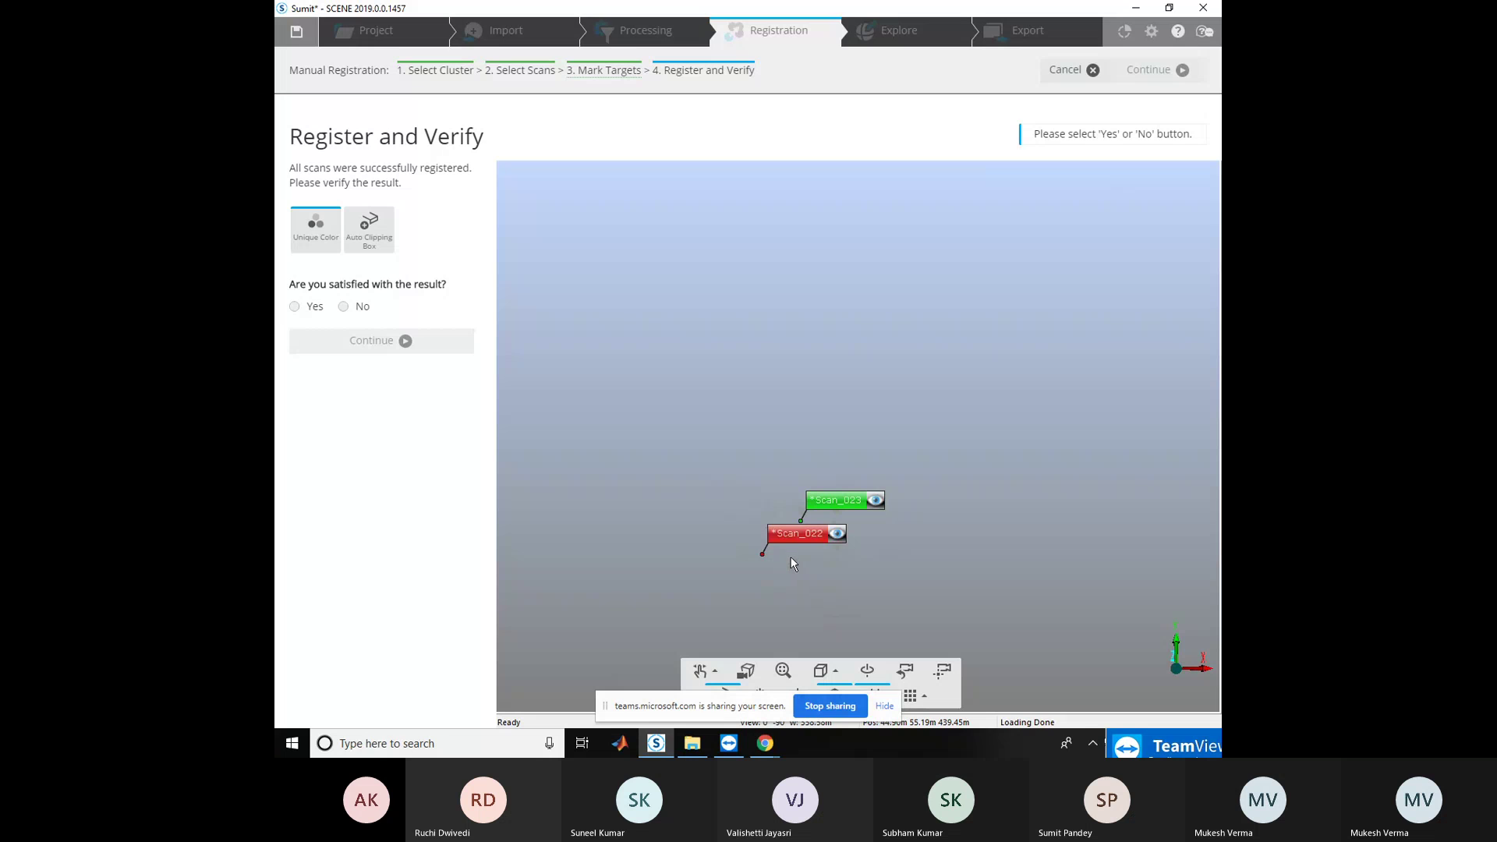
Examine how the red Scan_022 and green Scan_023 point clouds overlap in the 3D registration result
scroll(790, 557, up, 1)
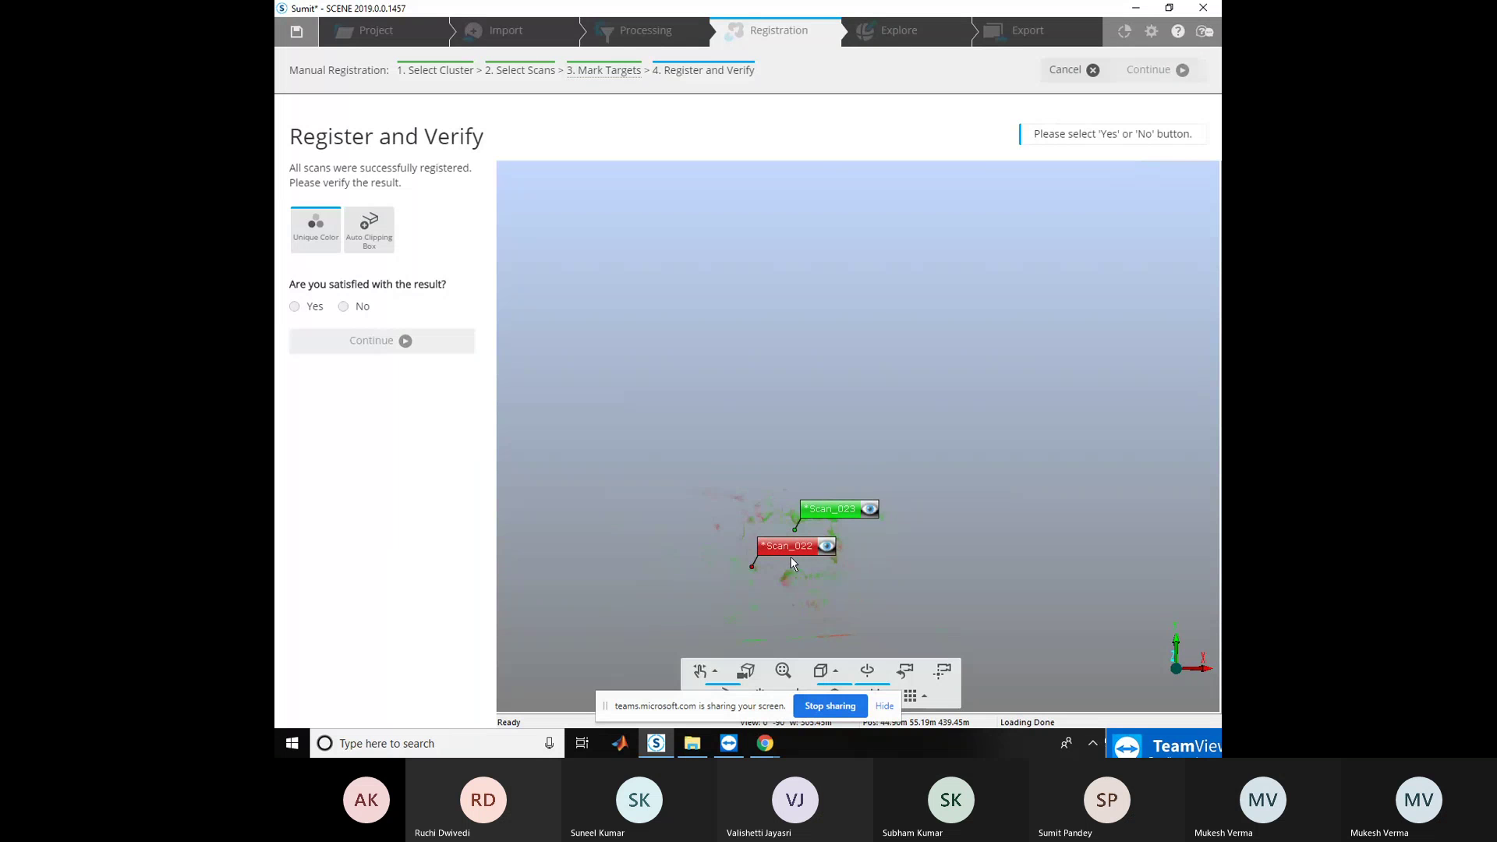
scroll(767, 583, up, 3)
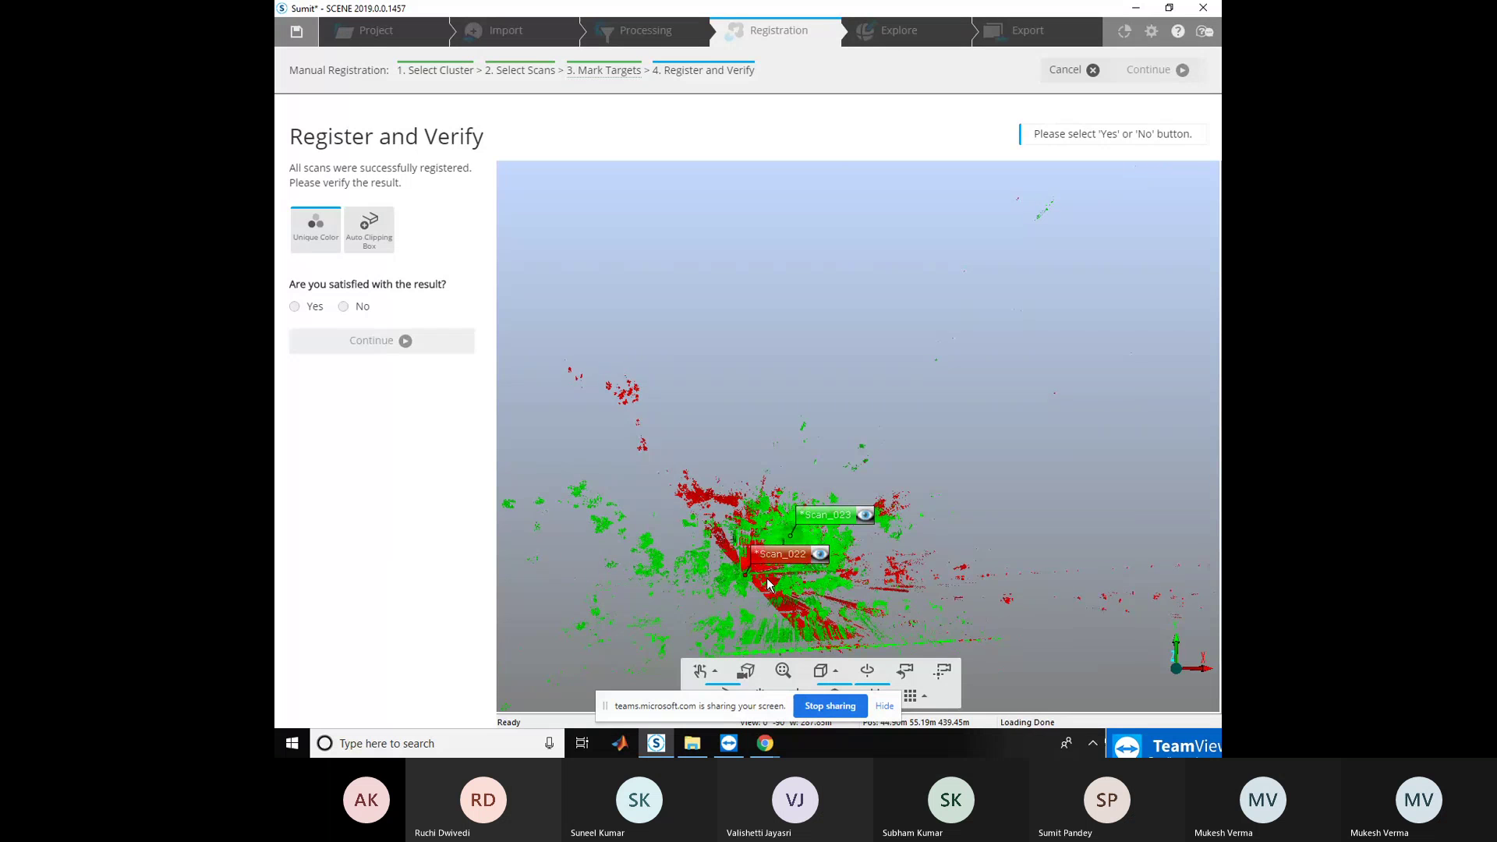
scroll(767, 583, up, 1)
scroll(767, 583, up, 1)
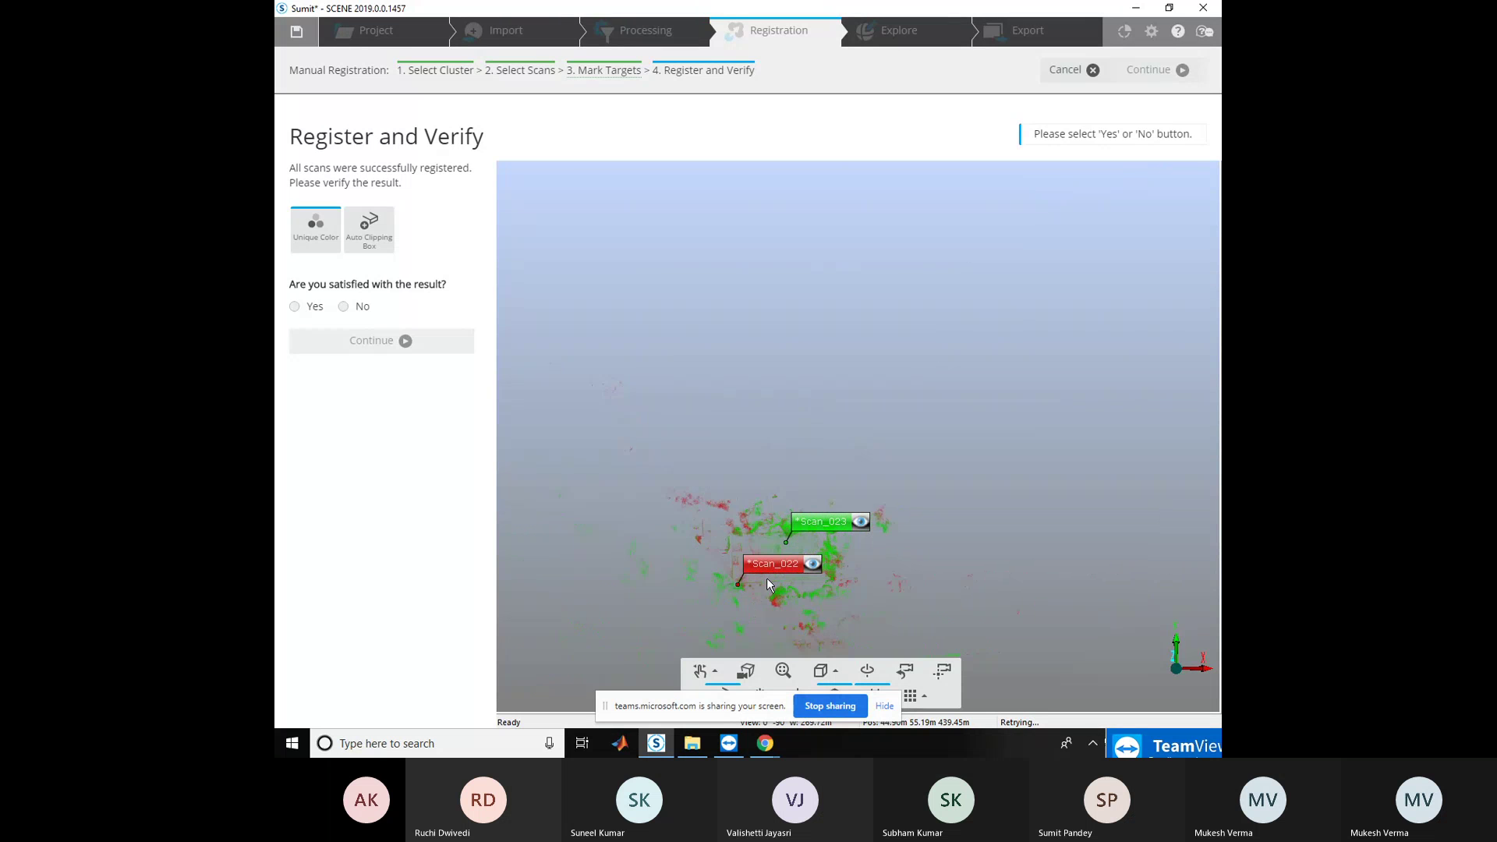
scroll(767, 583, up, 1)
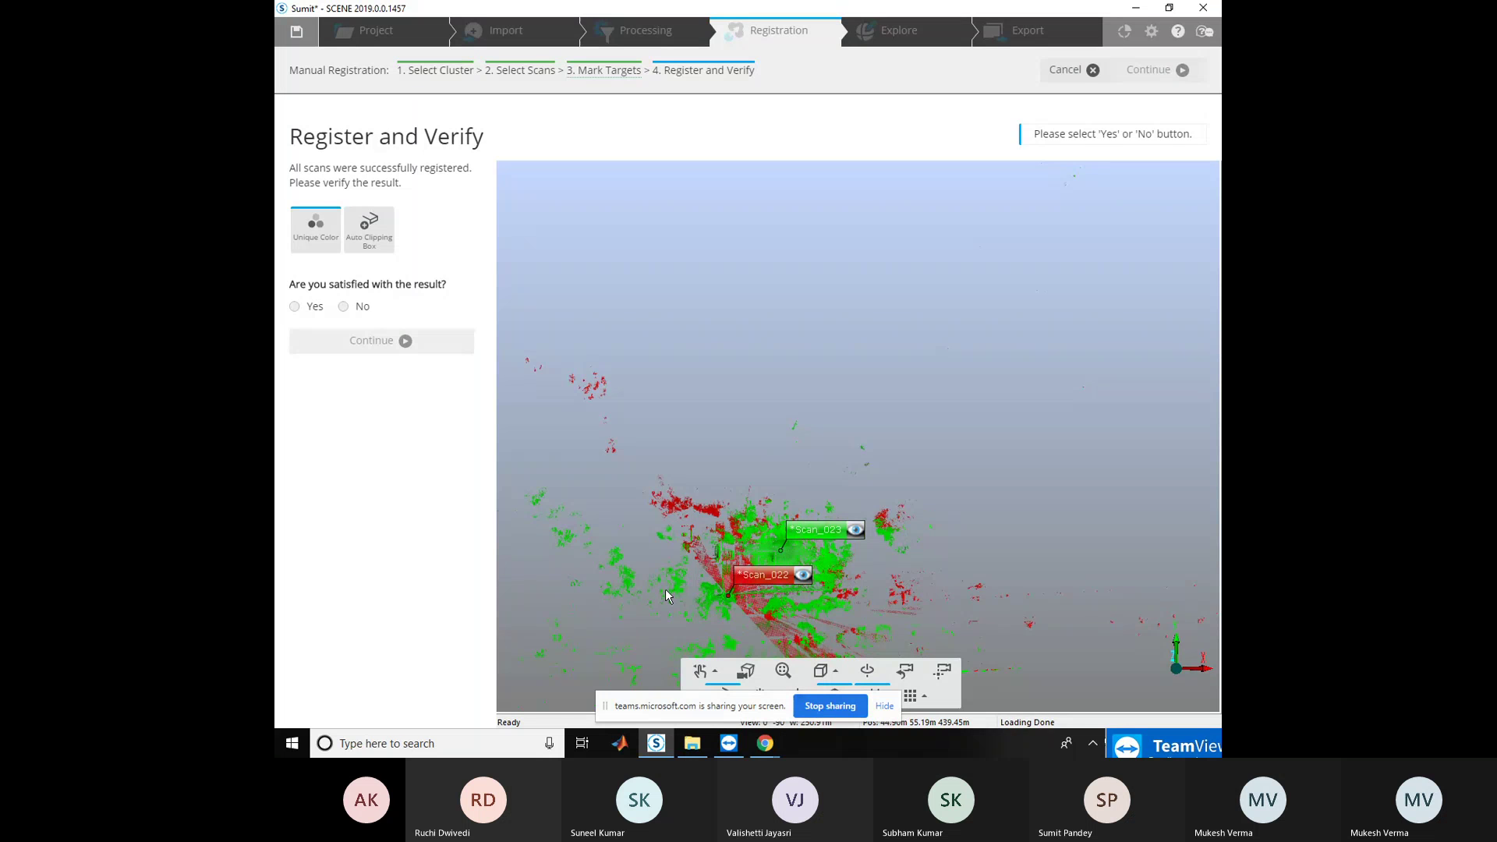
drag(667, 595, 696, 413)
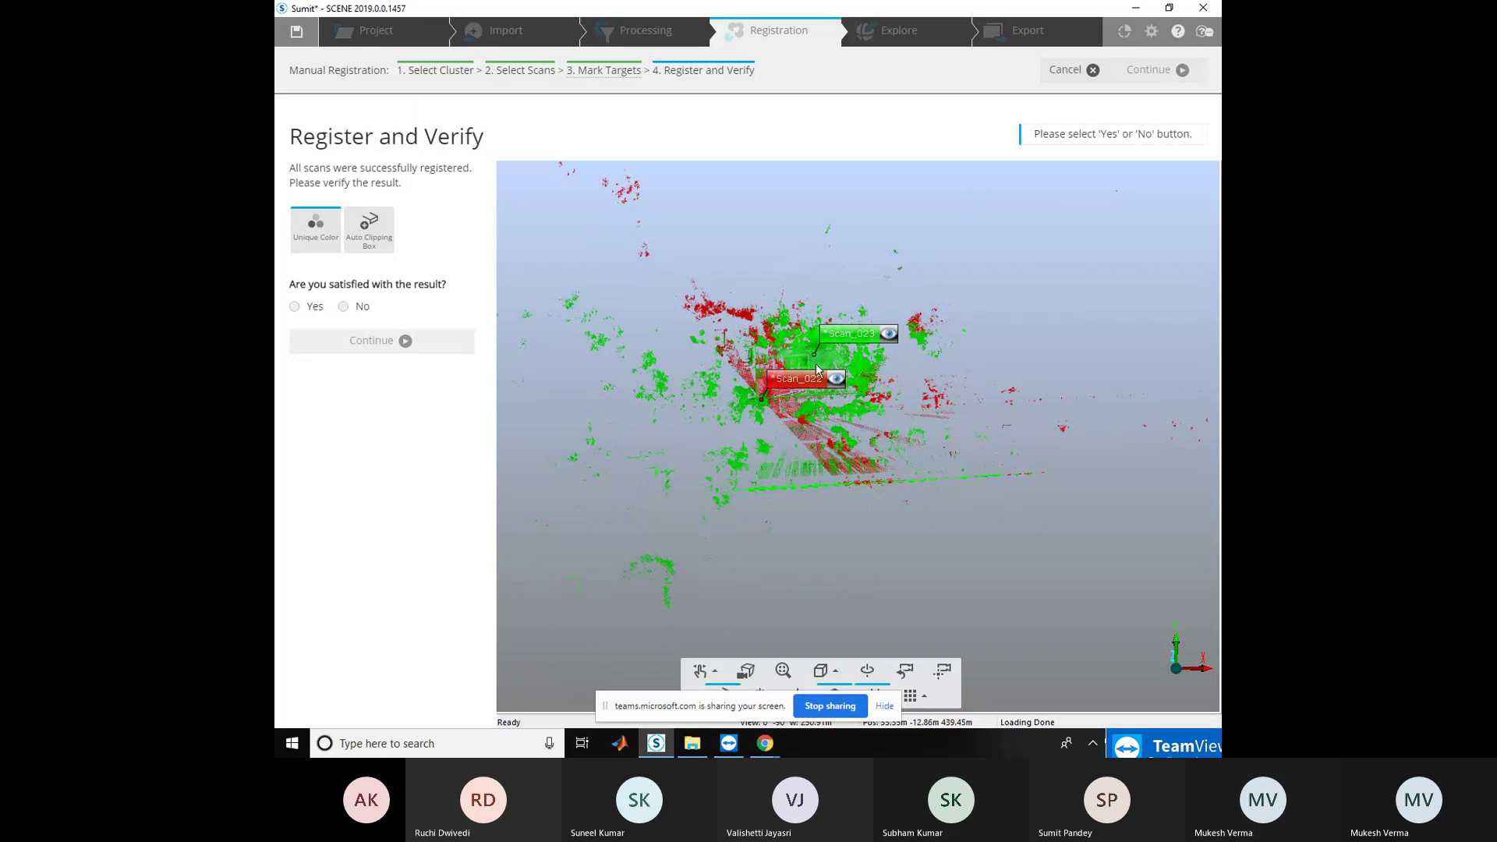
scroll(817, 369, up, 1)
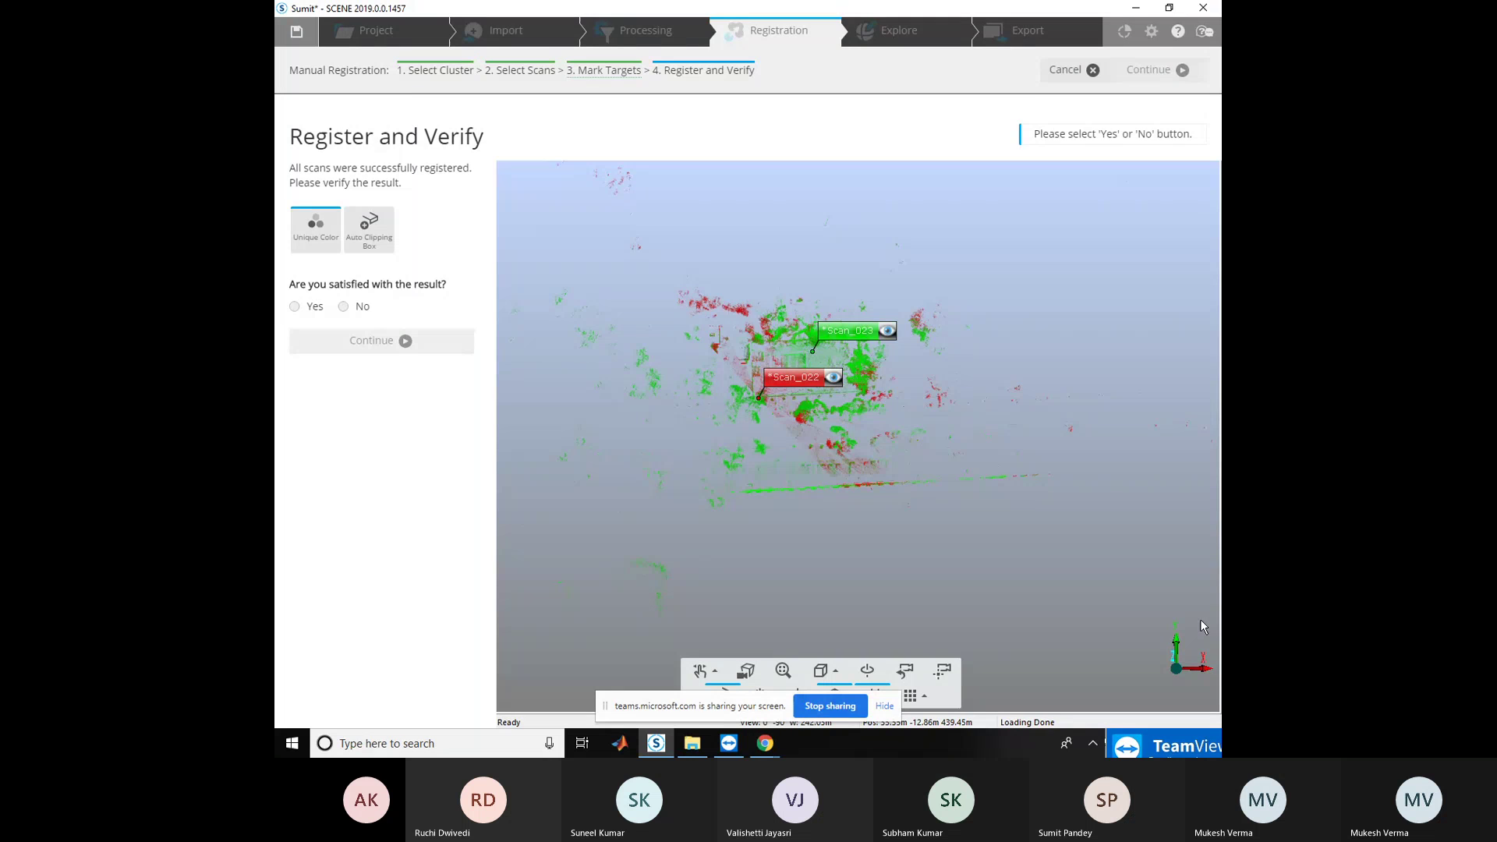
scroll(862, 421, up, 3)
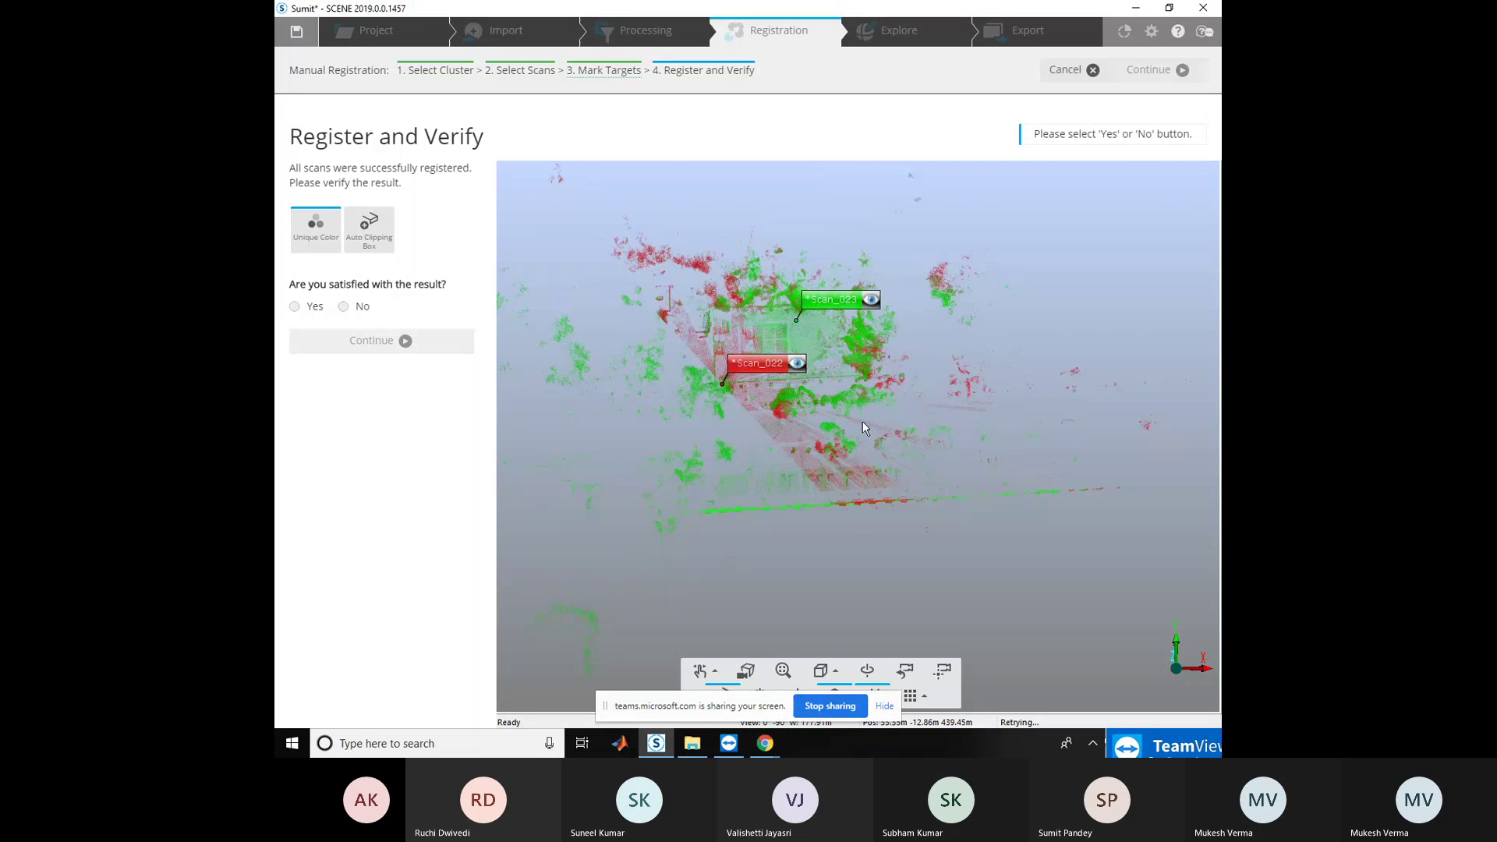
scroll(865, 427, up, 2)
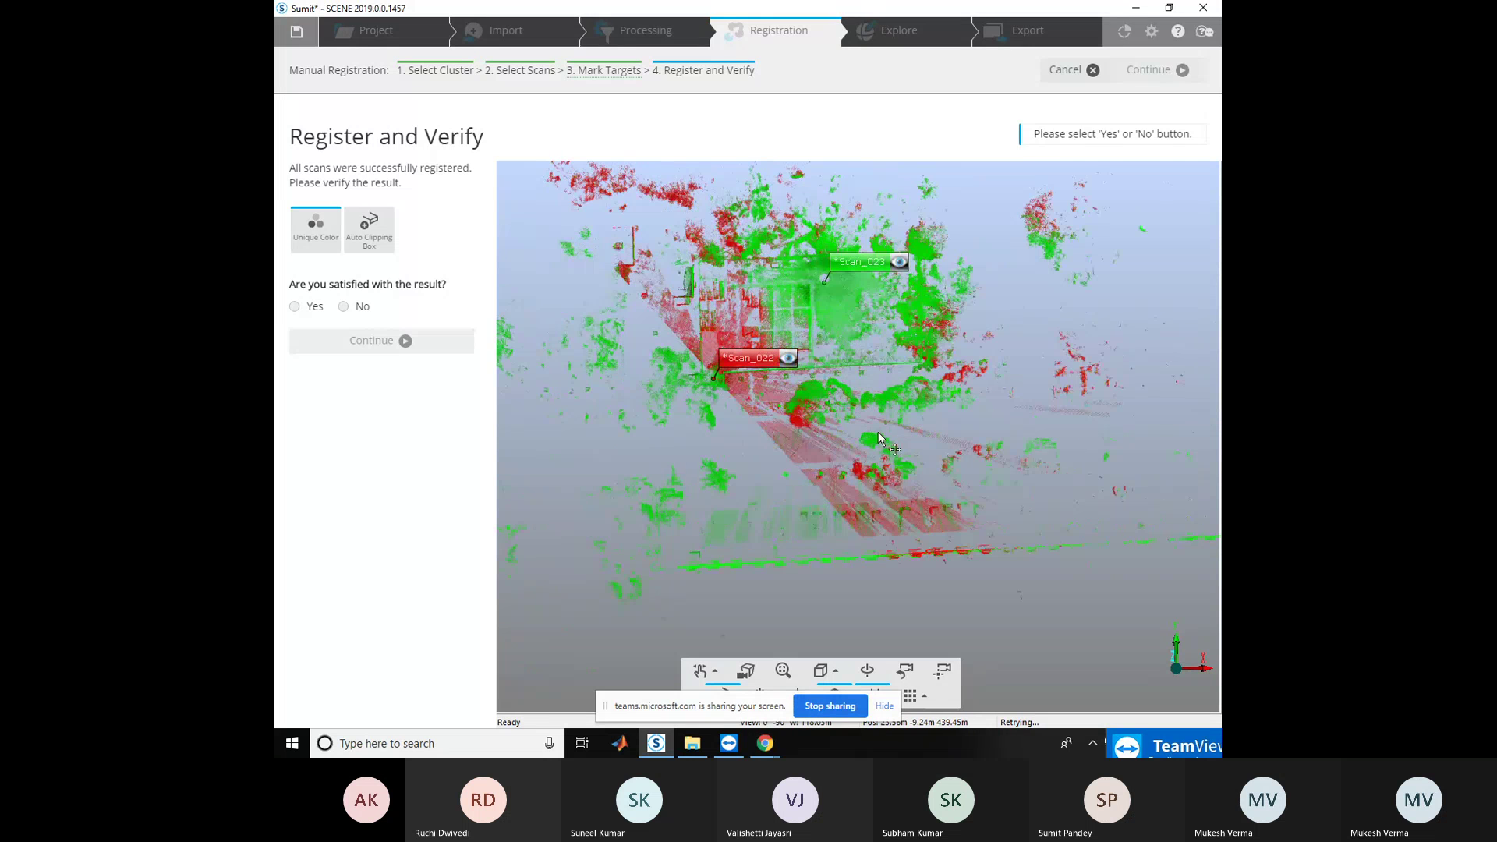
scroll(856, 457, up, 2)
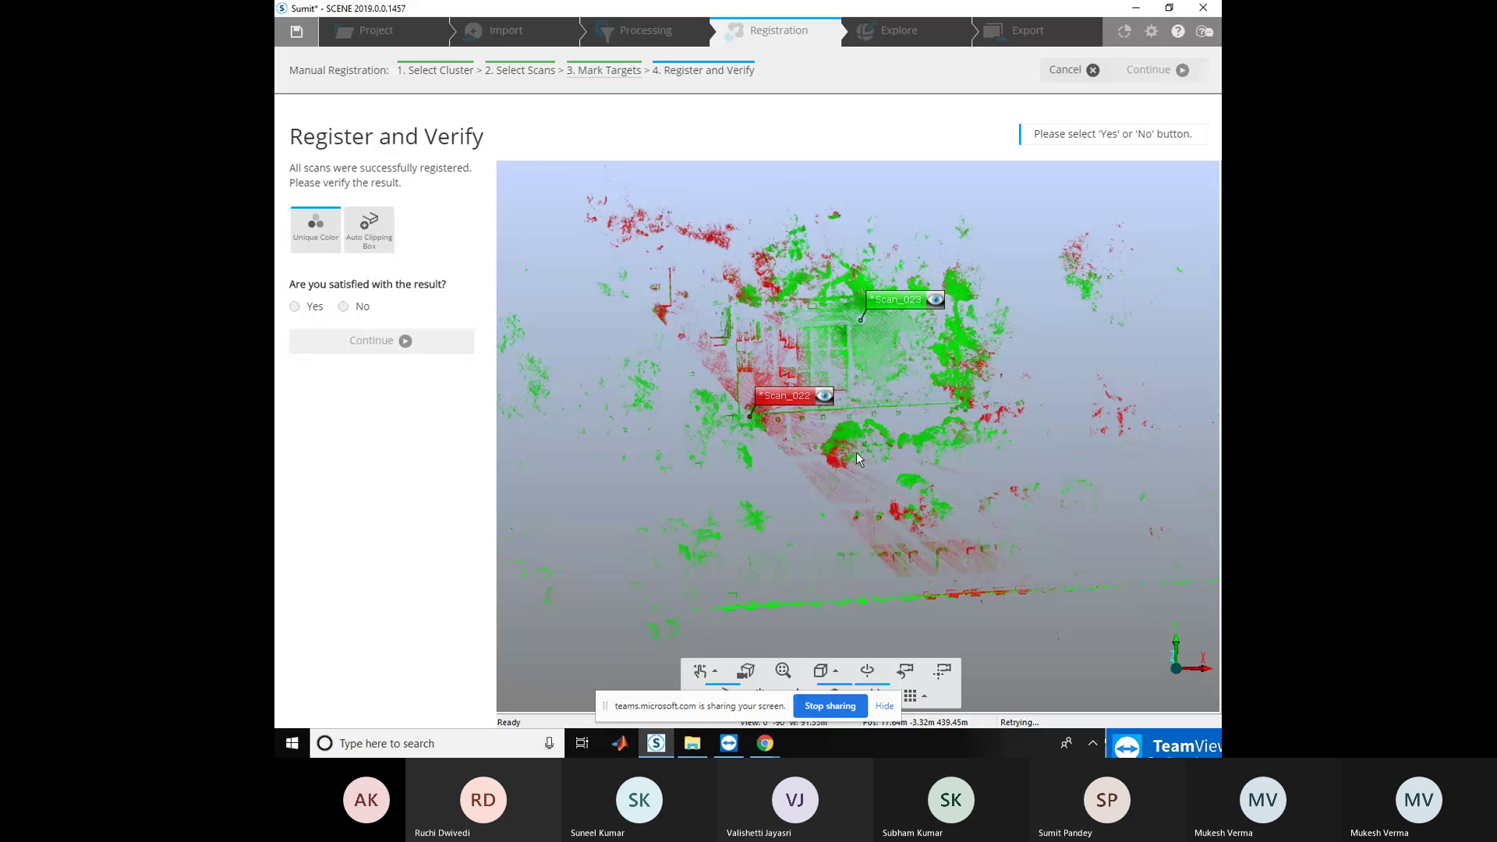
scroll(856, 452, up, 2)
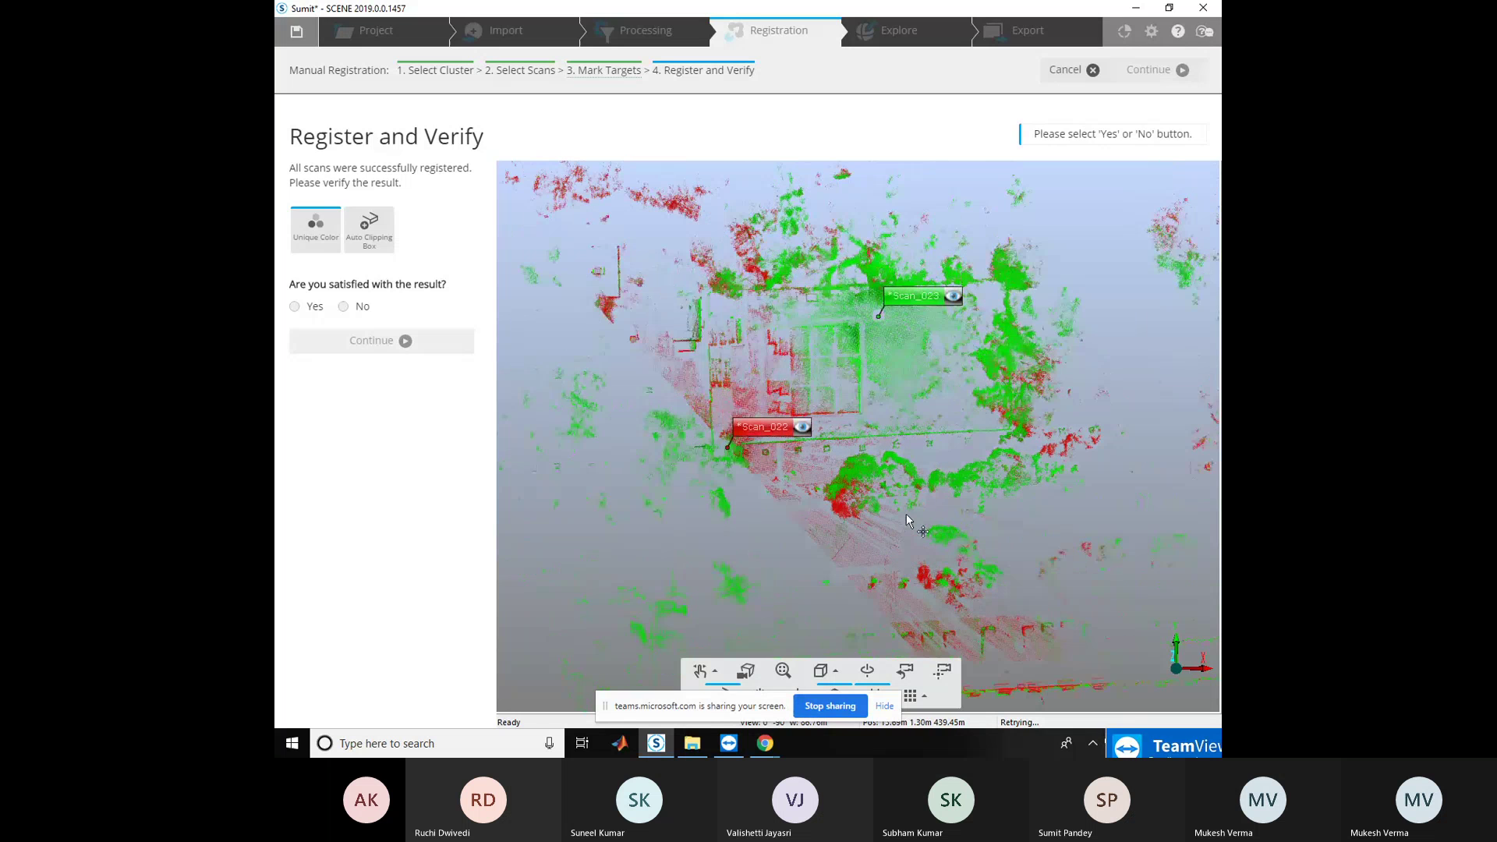
right_drag(906, 514, 883, 522)
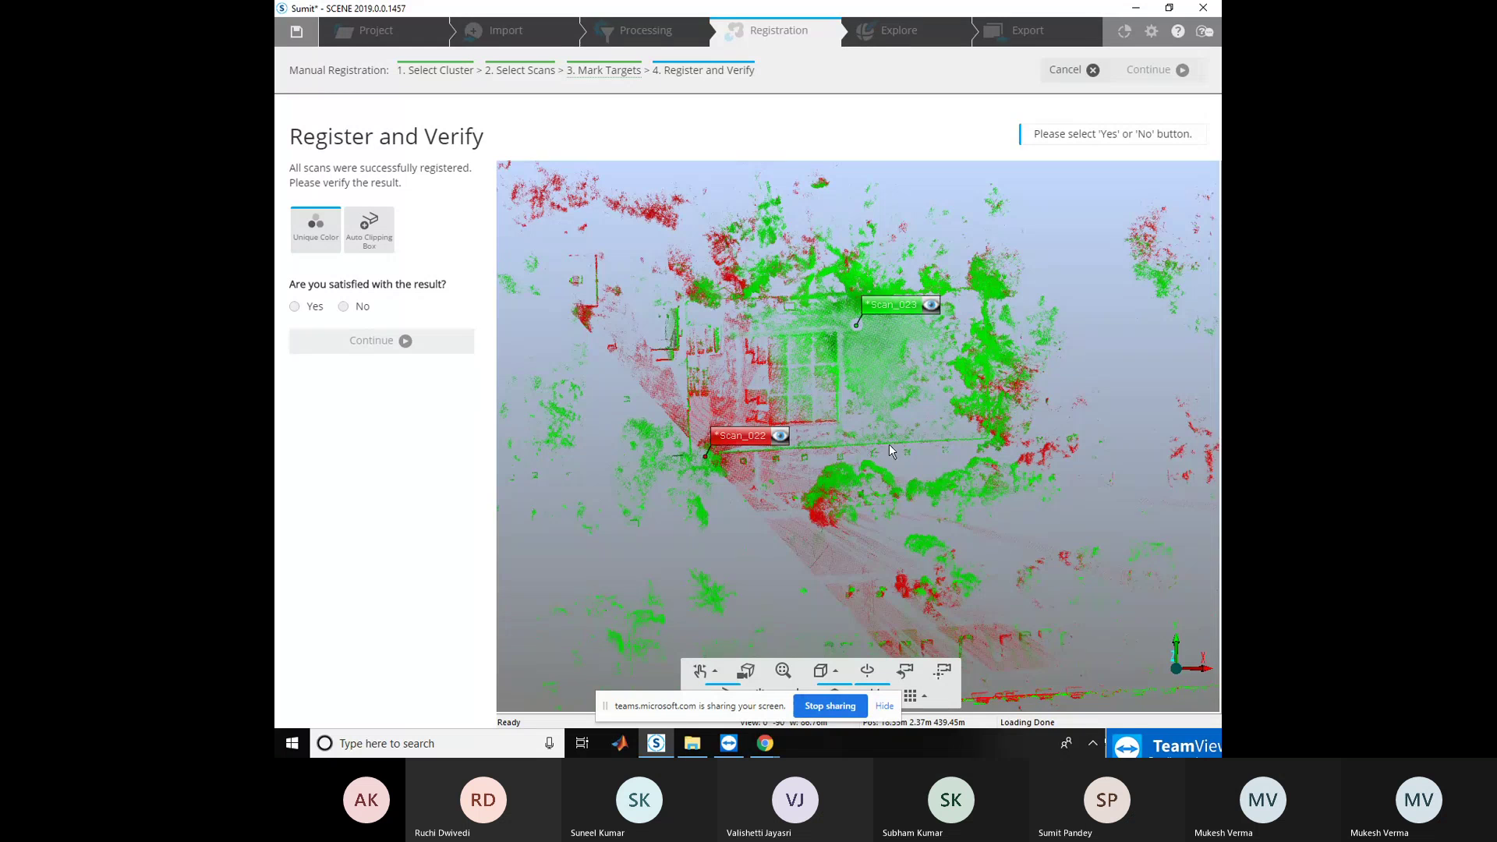
scroll(893, 449, up, 1)
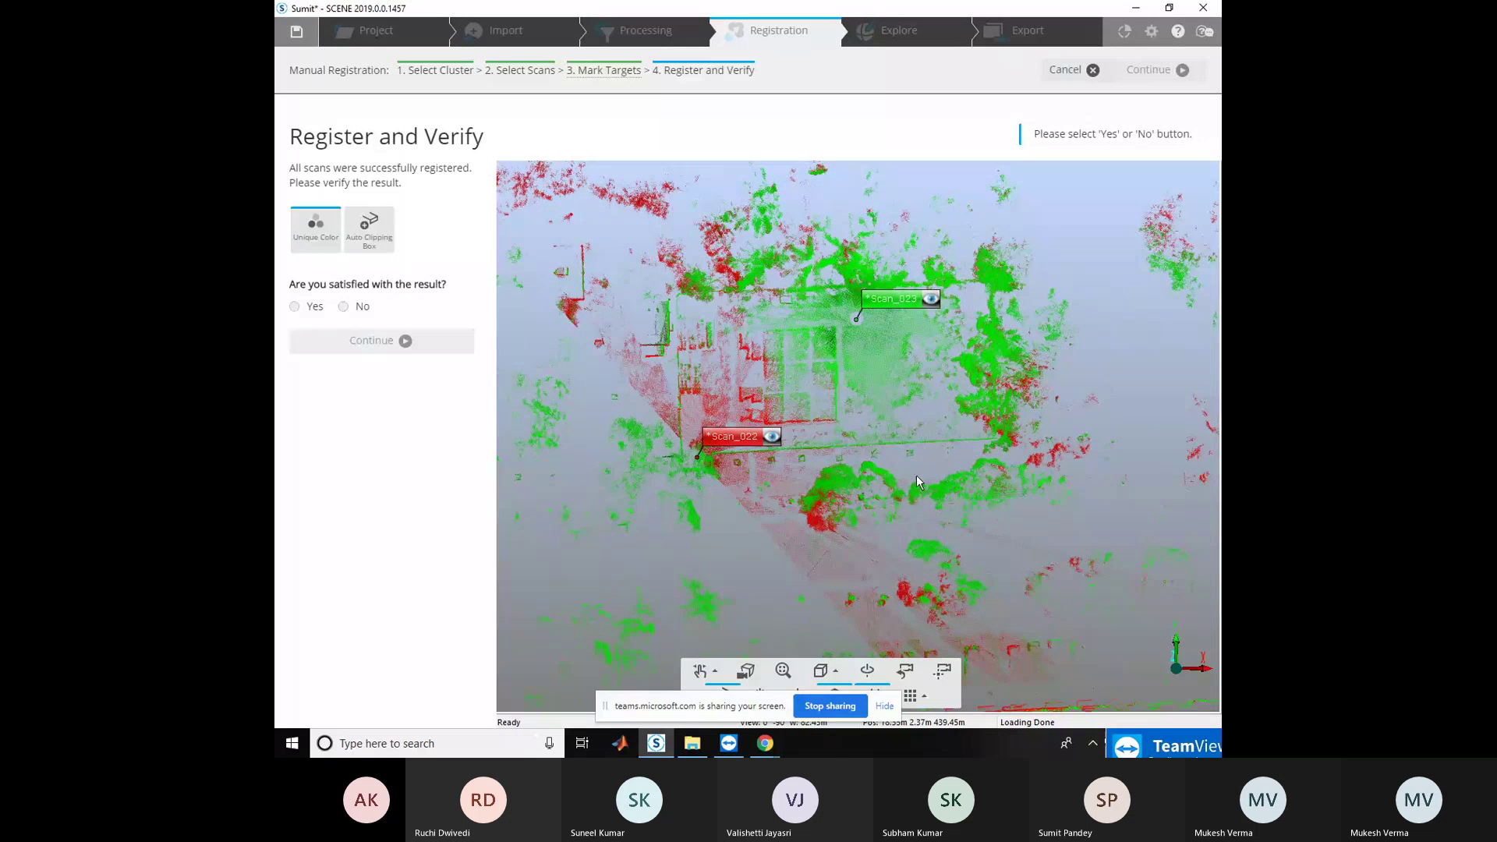
scroll(902, 452, up, 2)
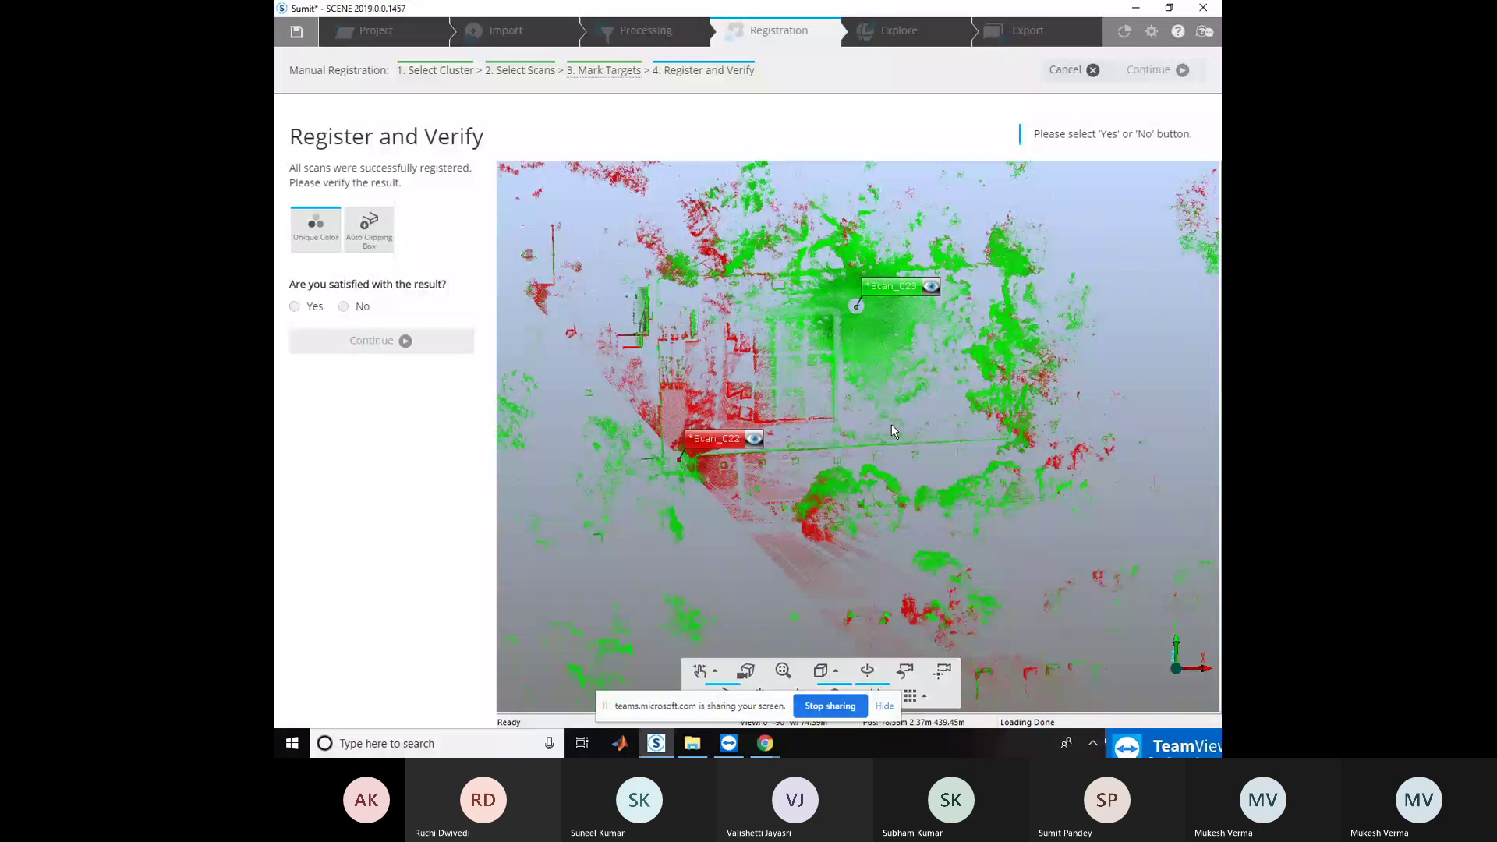
Accept the manual registration result as satisfactory, finish it, and start a Cloud to Cloud optimization
click(294, 308)
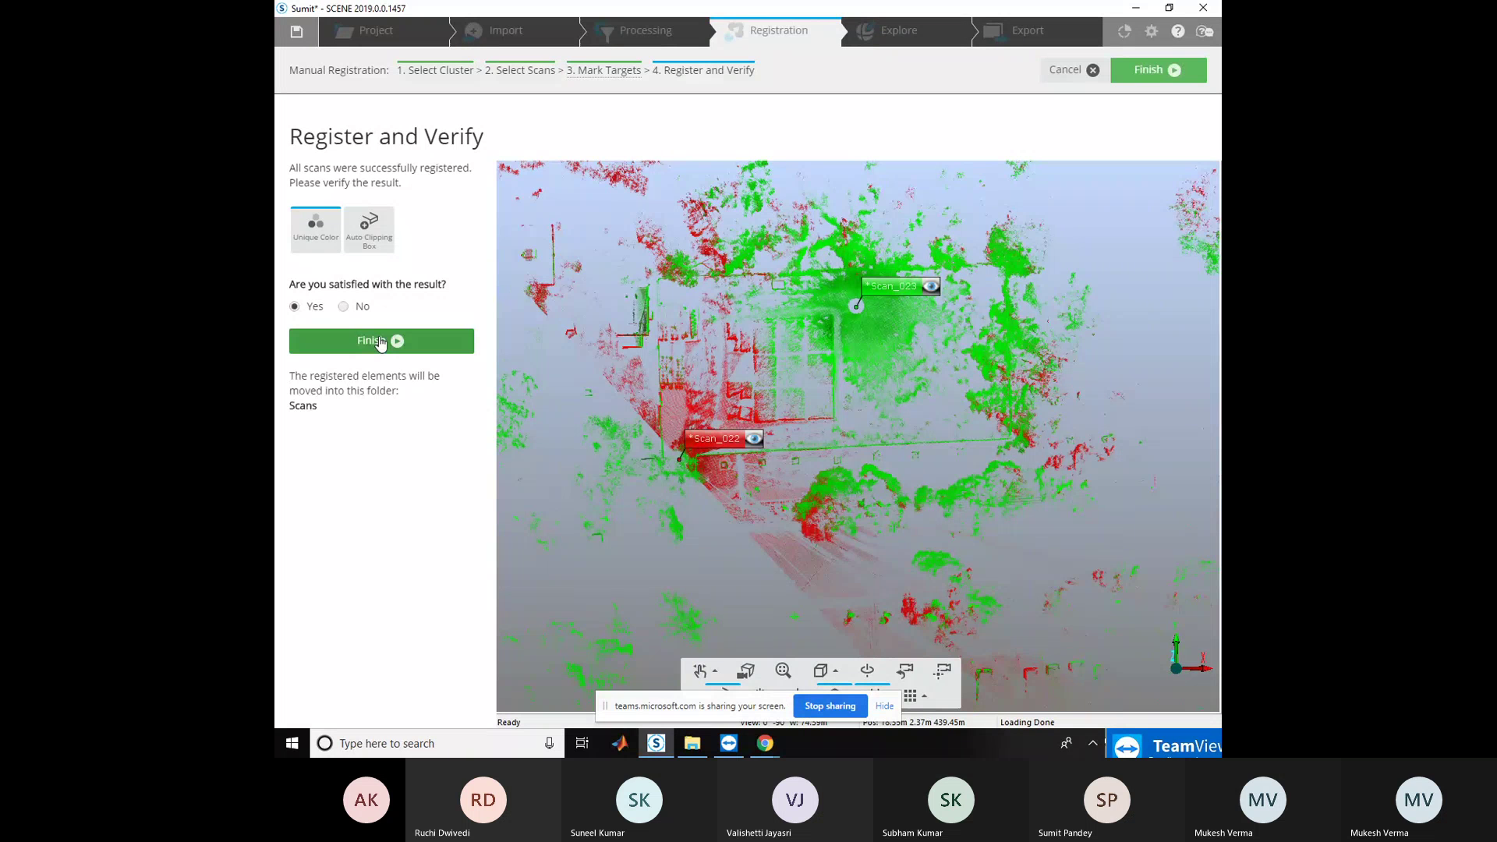
click(380, 342)
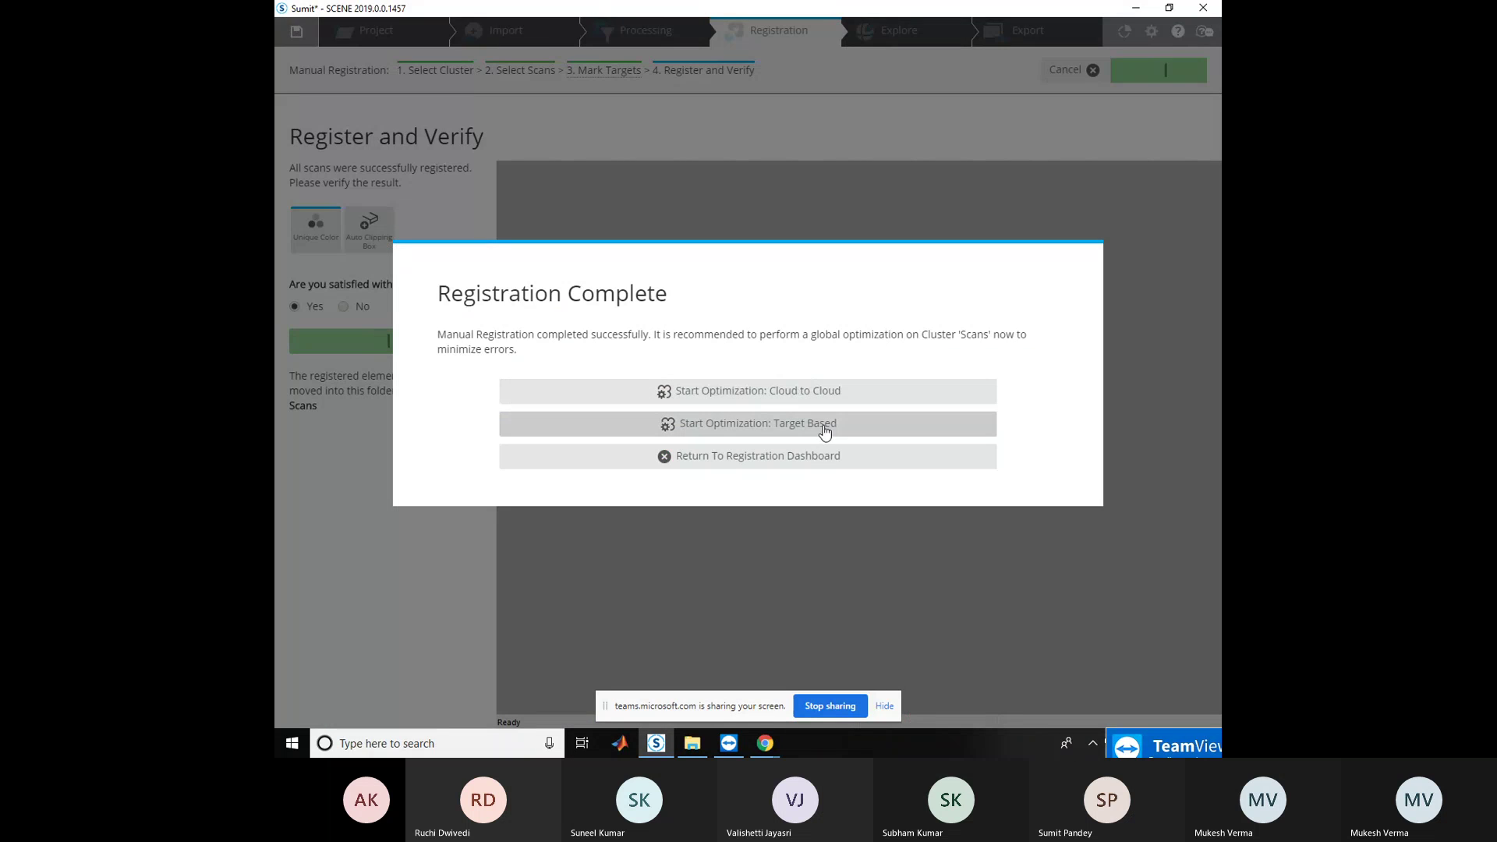
click(822, 389)
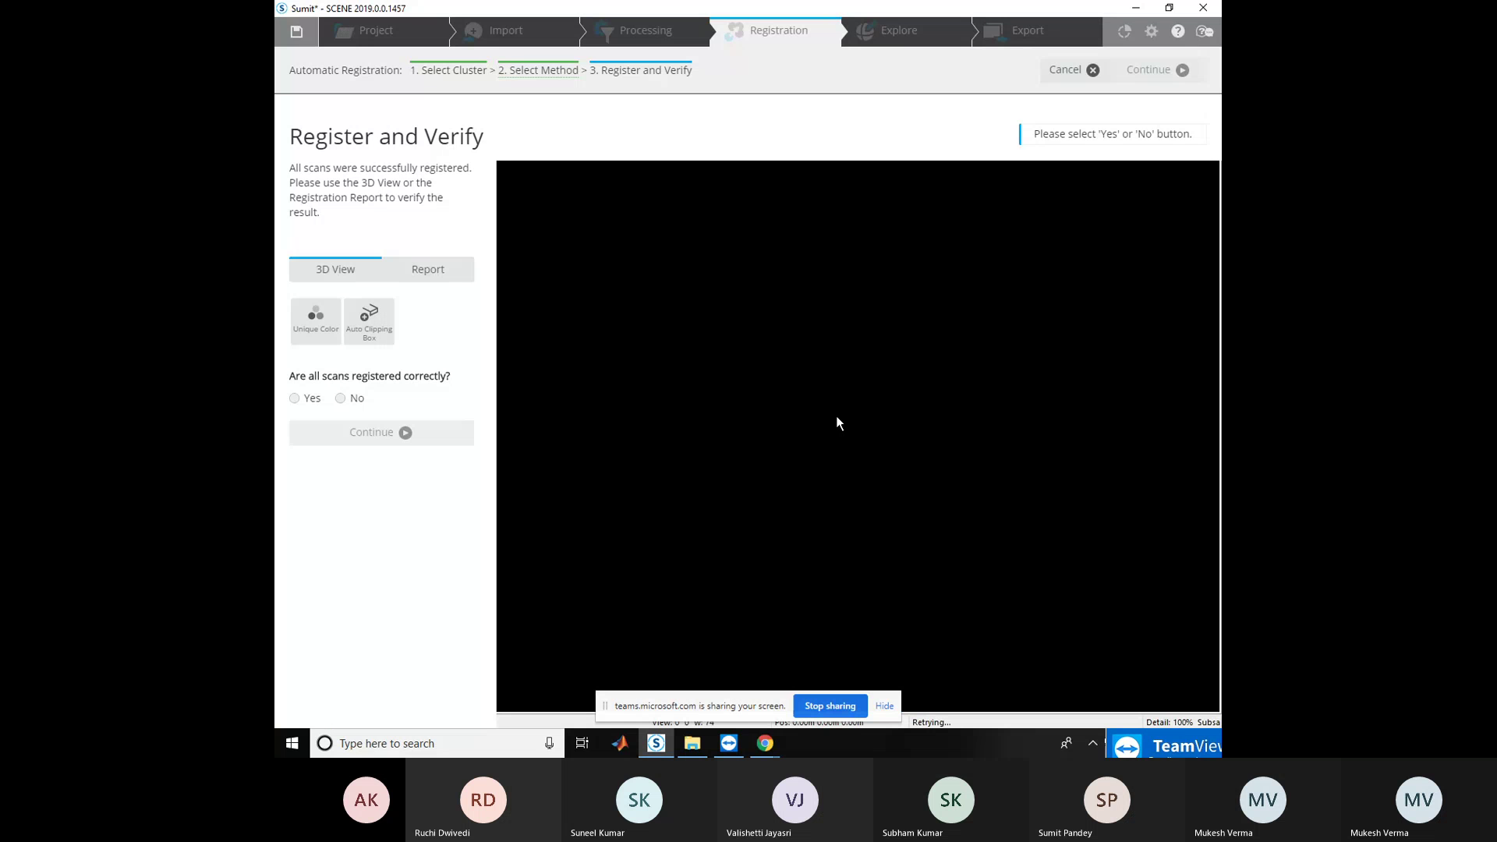
Examine the overlap of Scan_022 and Scan_023 in the 3D view after the Cloud to Cloud optimization
scroll(837, 423, down, 3)
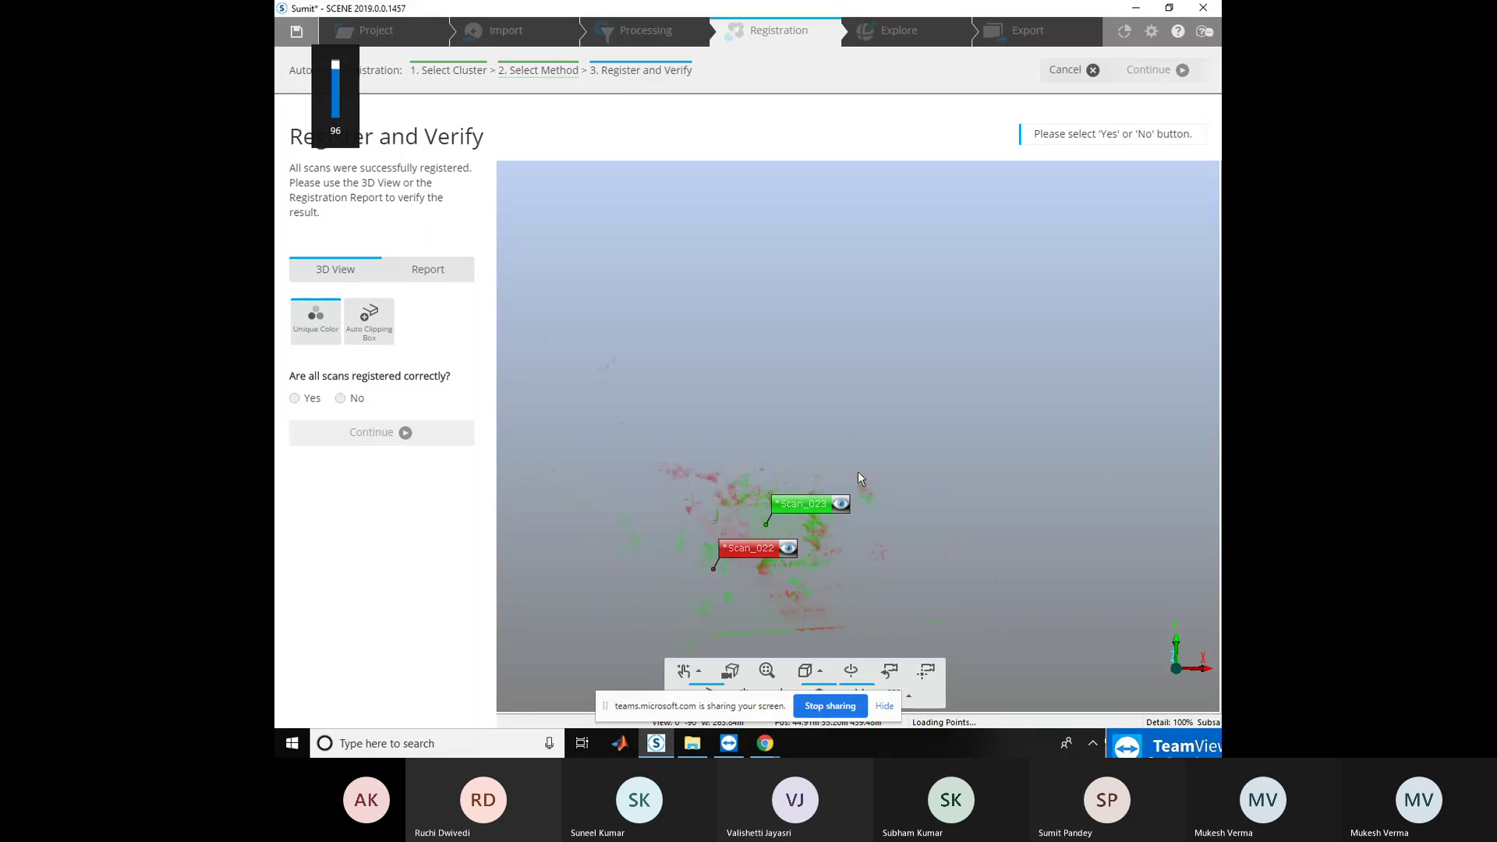
scroll(858, 475, up, 2)
mouse_move(862, 470)
mouse_down()
mouse_move(877, 390)
mouse_move(862, 493)
mouse_move(901, 436)
mouse_up()
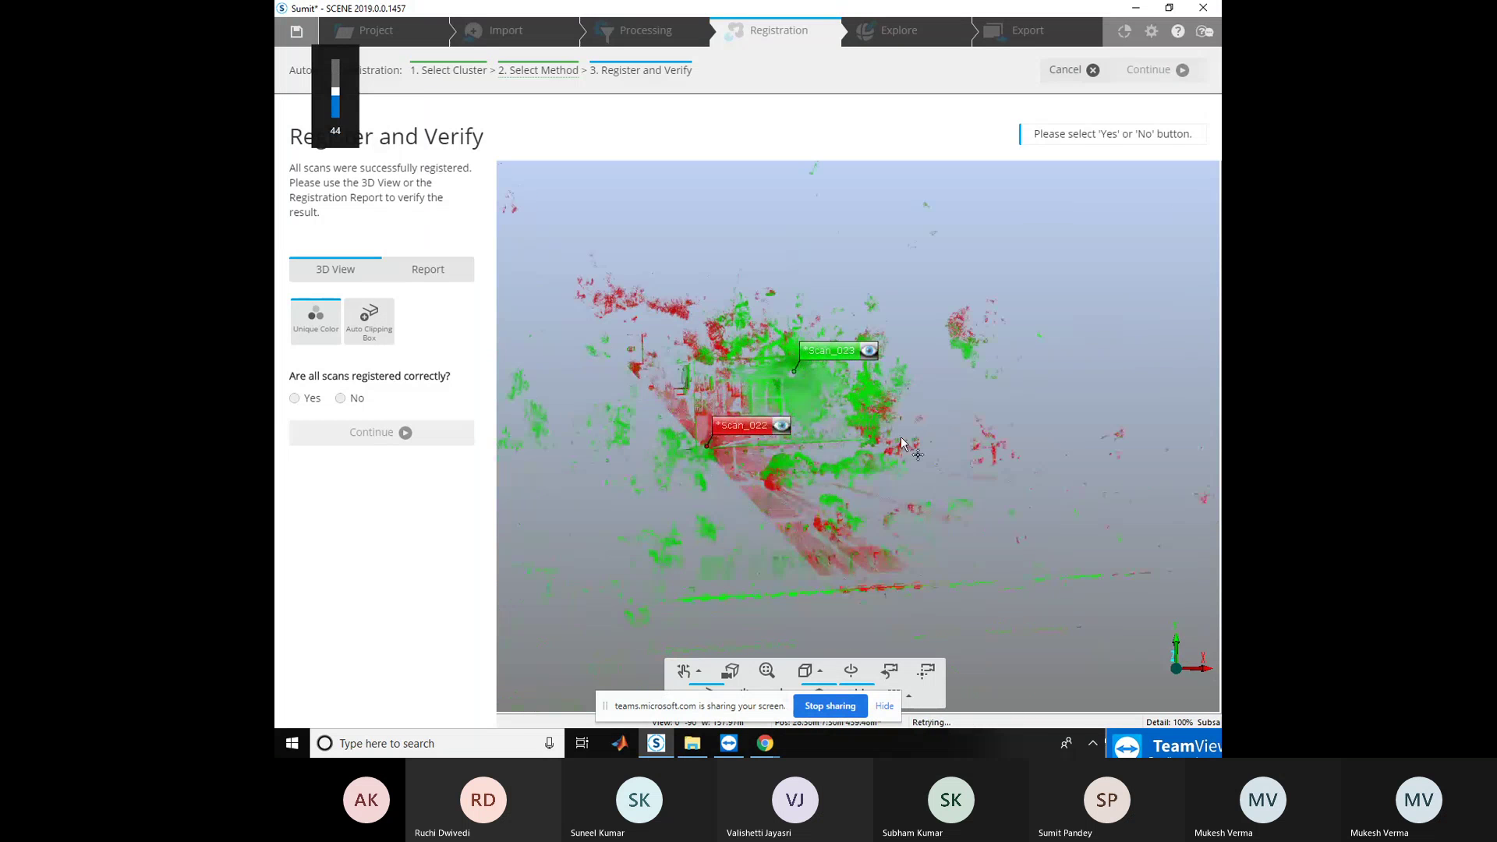
scroll(901, 437, up, 2)
right_drag(872, 482, 946, 494)
scroll(947, 501, up, 1)
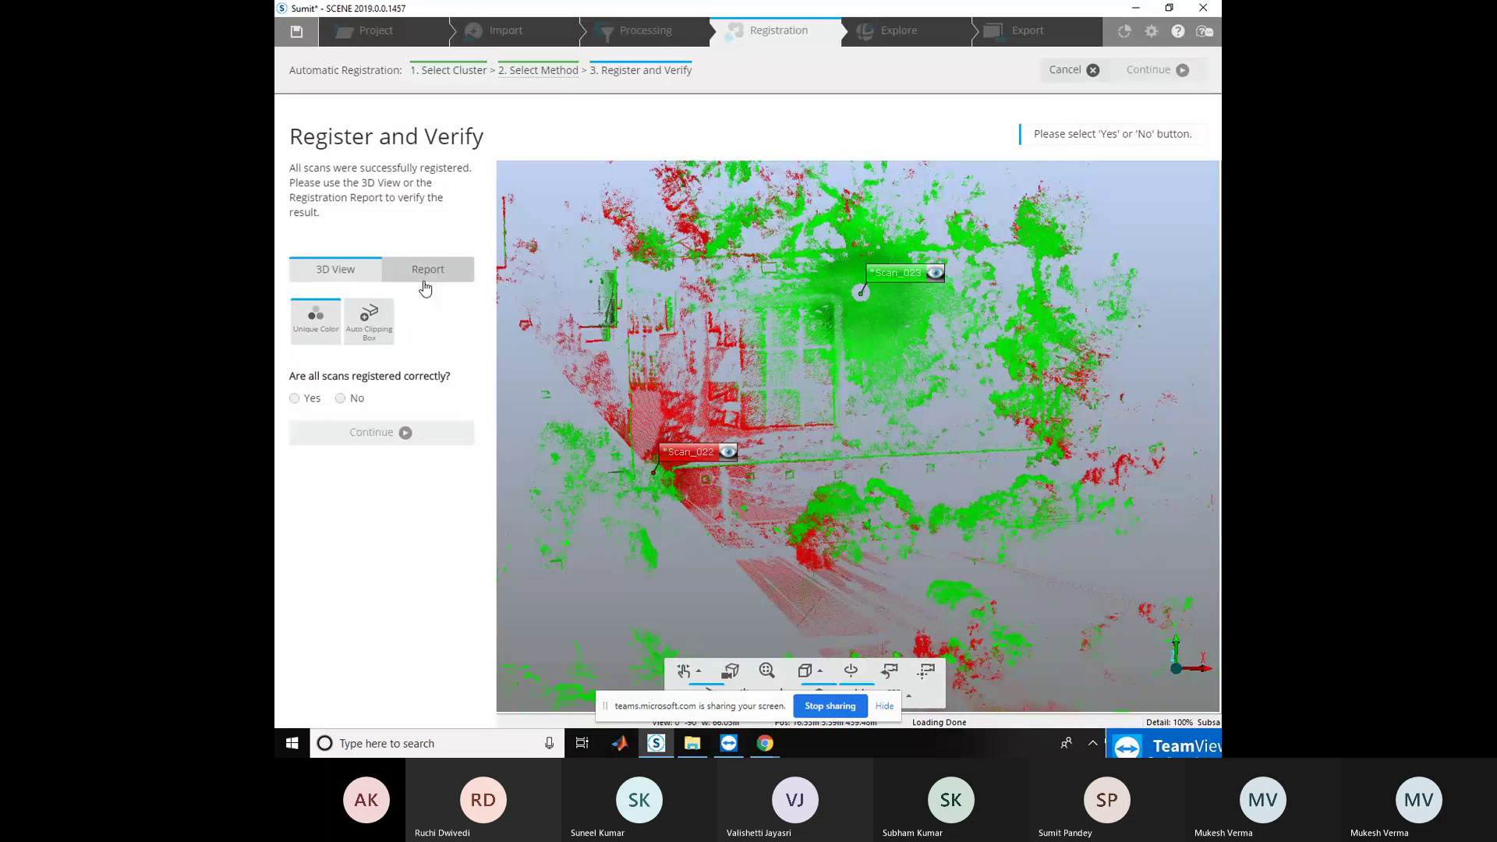
Review the target statistics, scan point statistics, detailed errors and inclinometer mismatches in the Cloud to Cloud registration report
drag(893, 458, 552, 363)
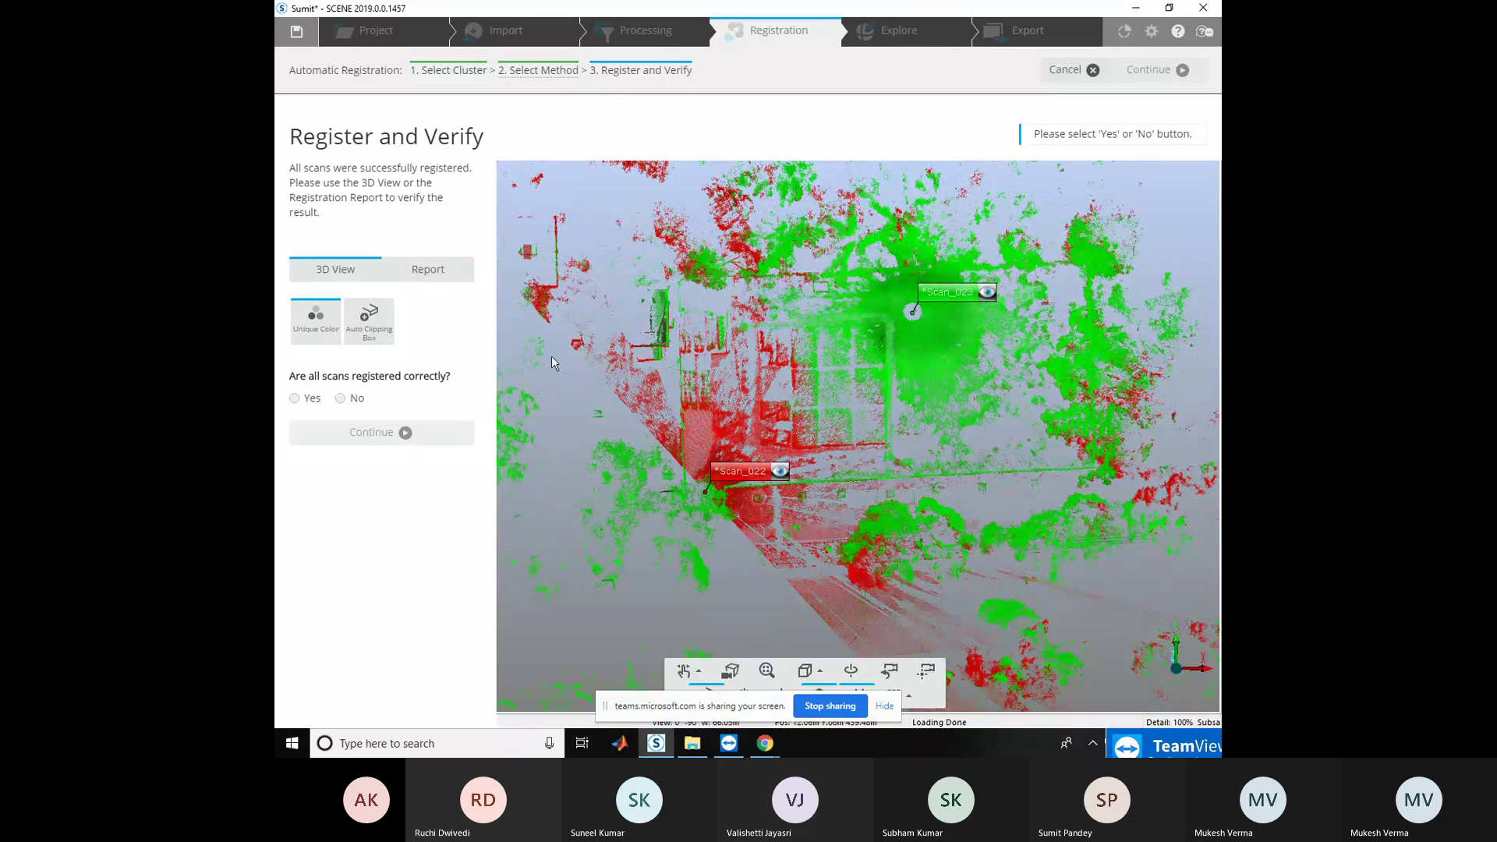
click(431, 273)
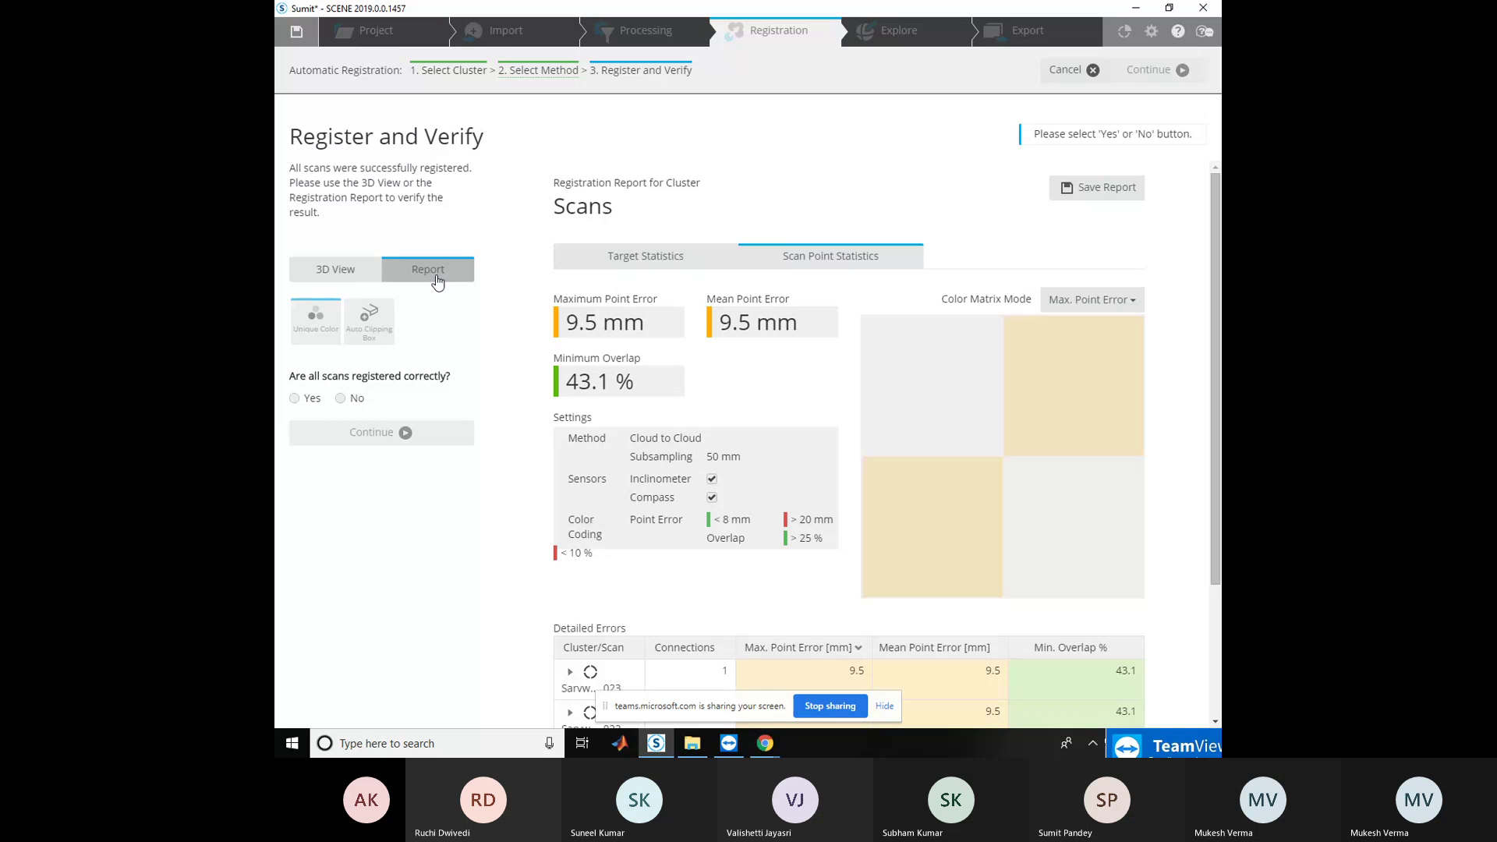
click(615, 263)
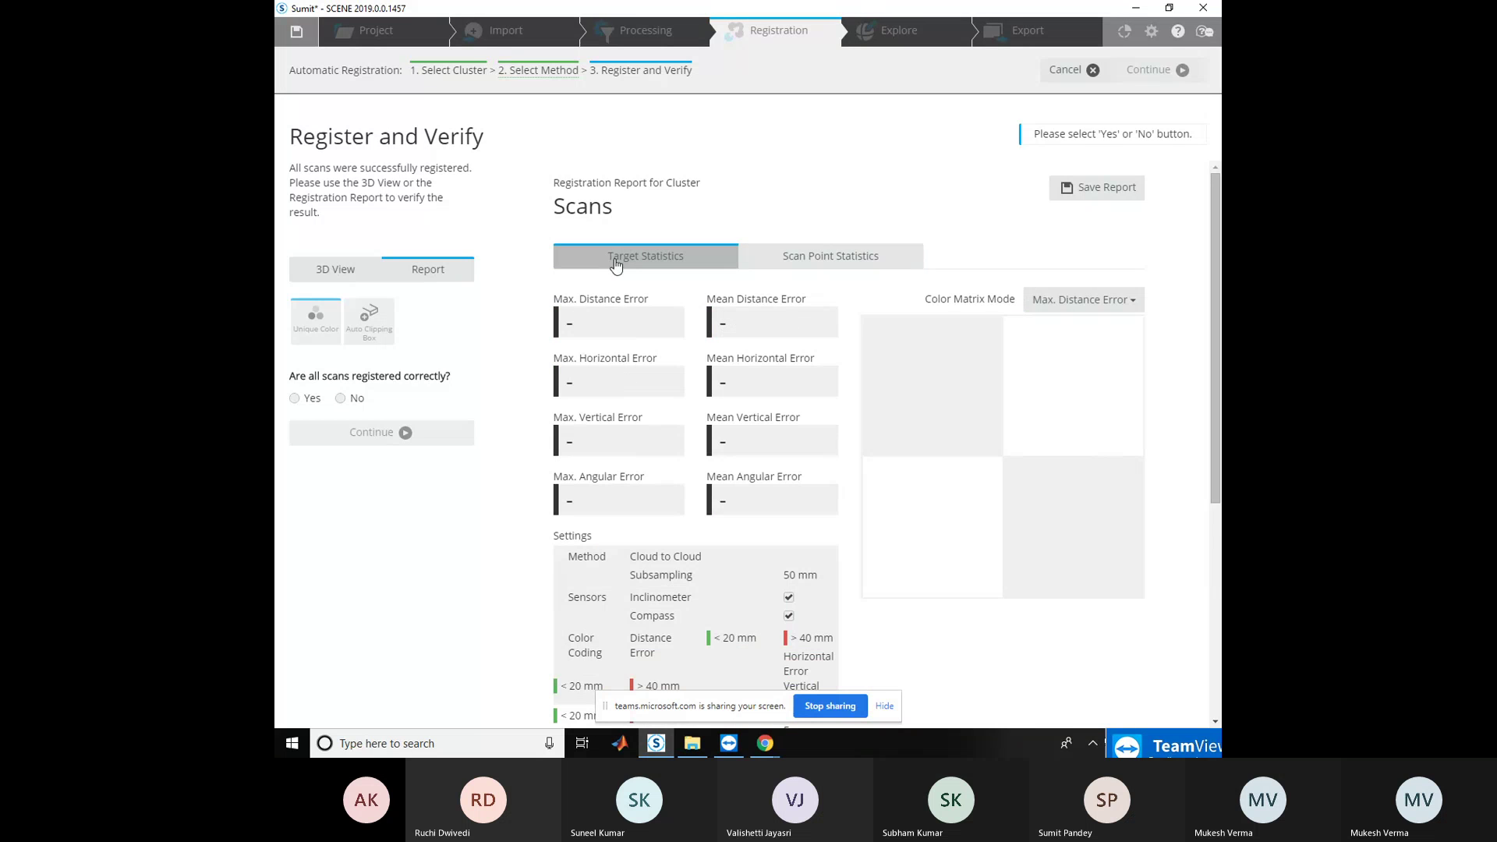
click(855, 258)
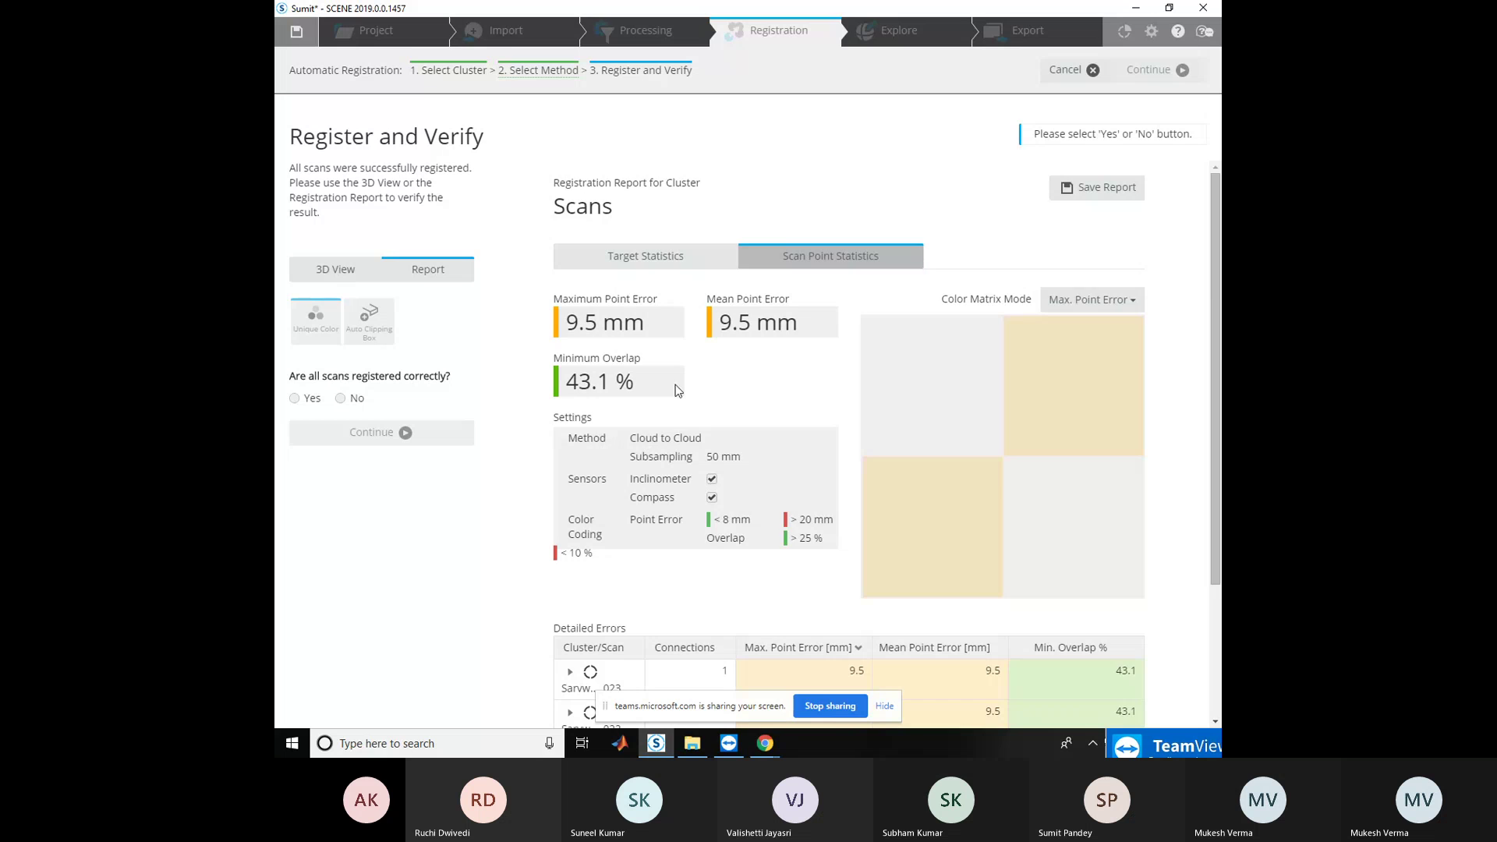
scroll(689, 399, down, 3)
scroll(701, 410, up, 3)
scroll(714, 435, down, 3)
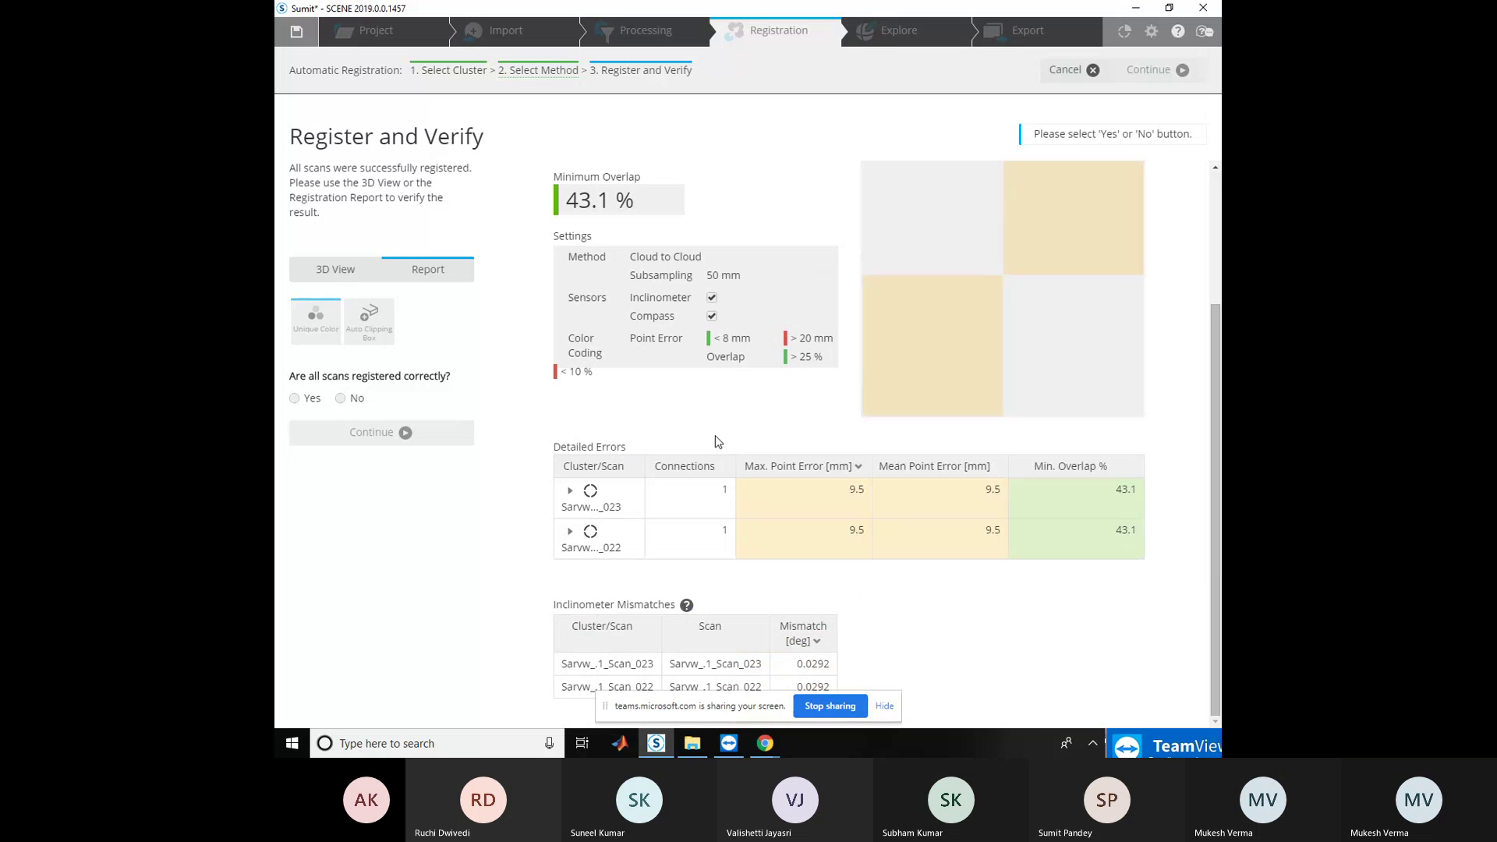
scroll(714, 434, up, 3)
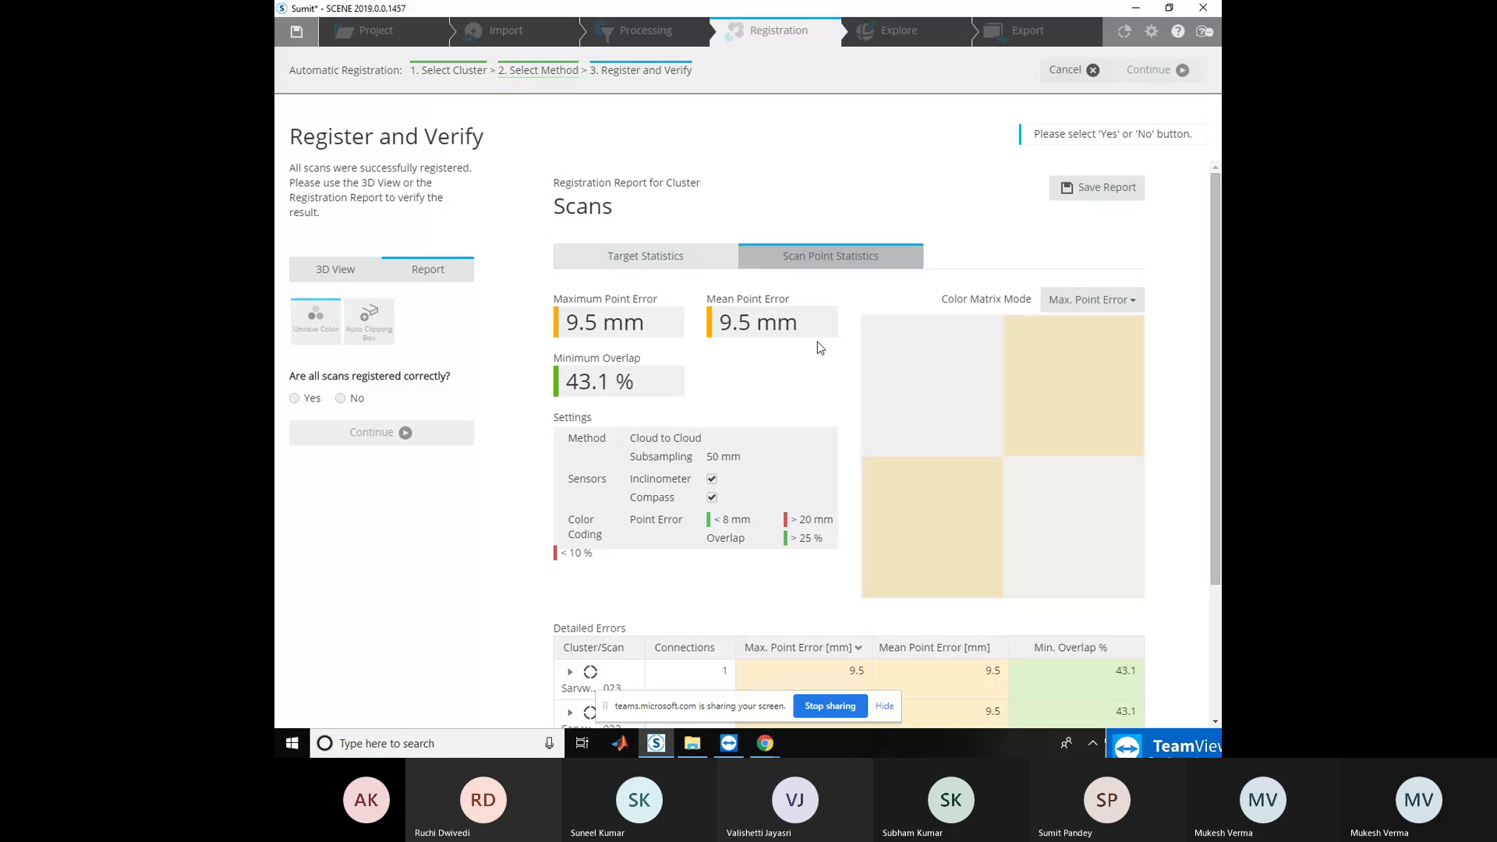
Return to the 3D result, confirm that all scans are registered correctly, and finish the Cloud to Cloud registration
click(352, 271)
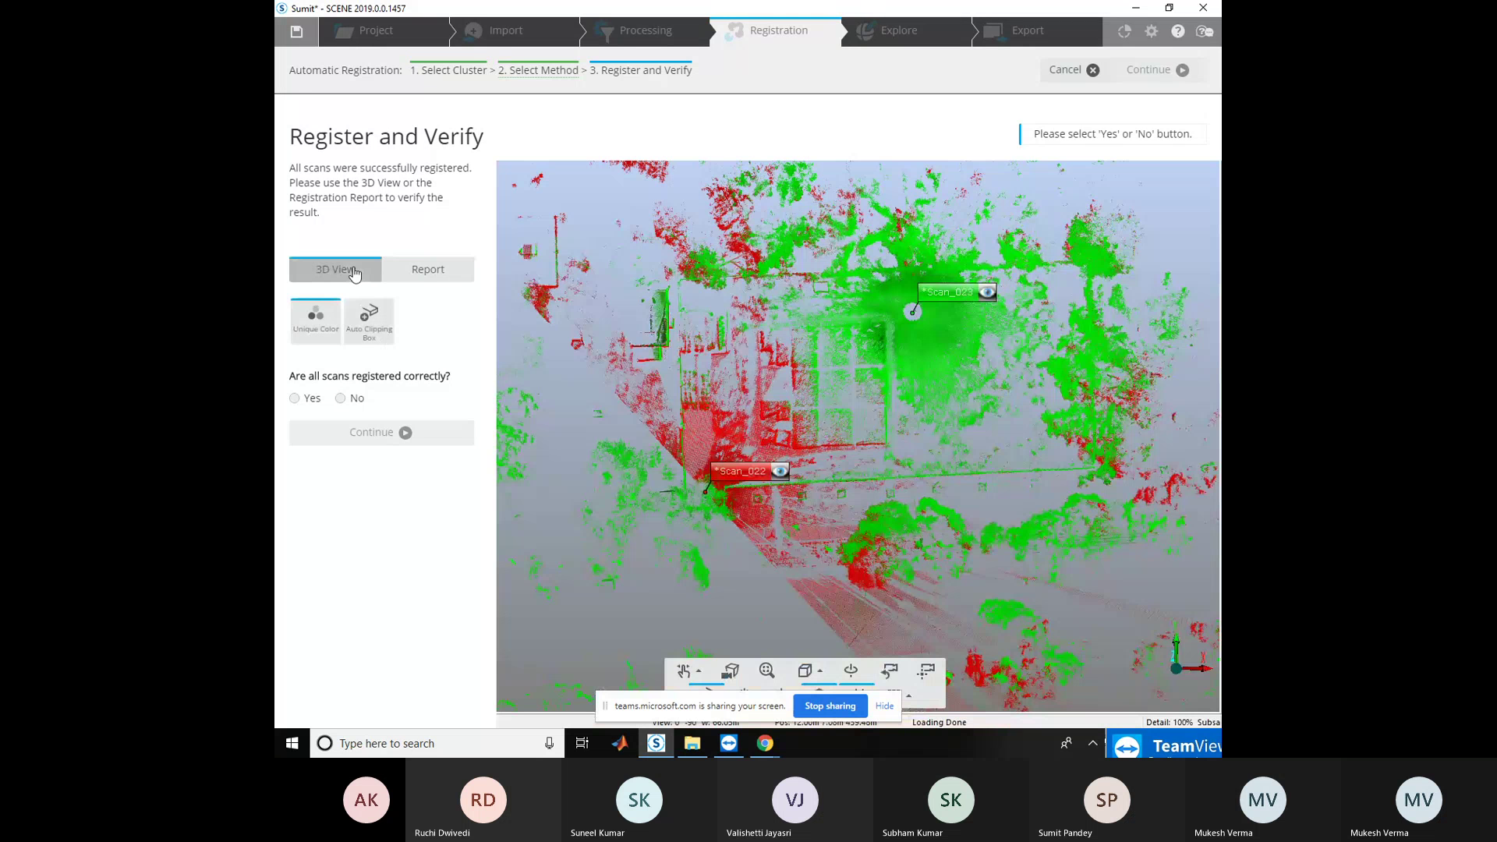
click(294, 399)
click(376, 431)
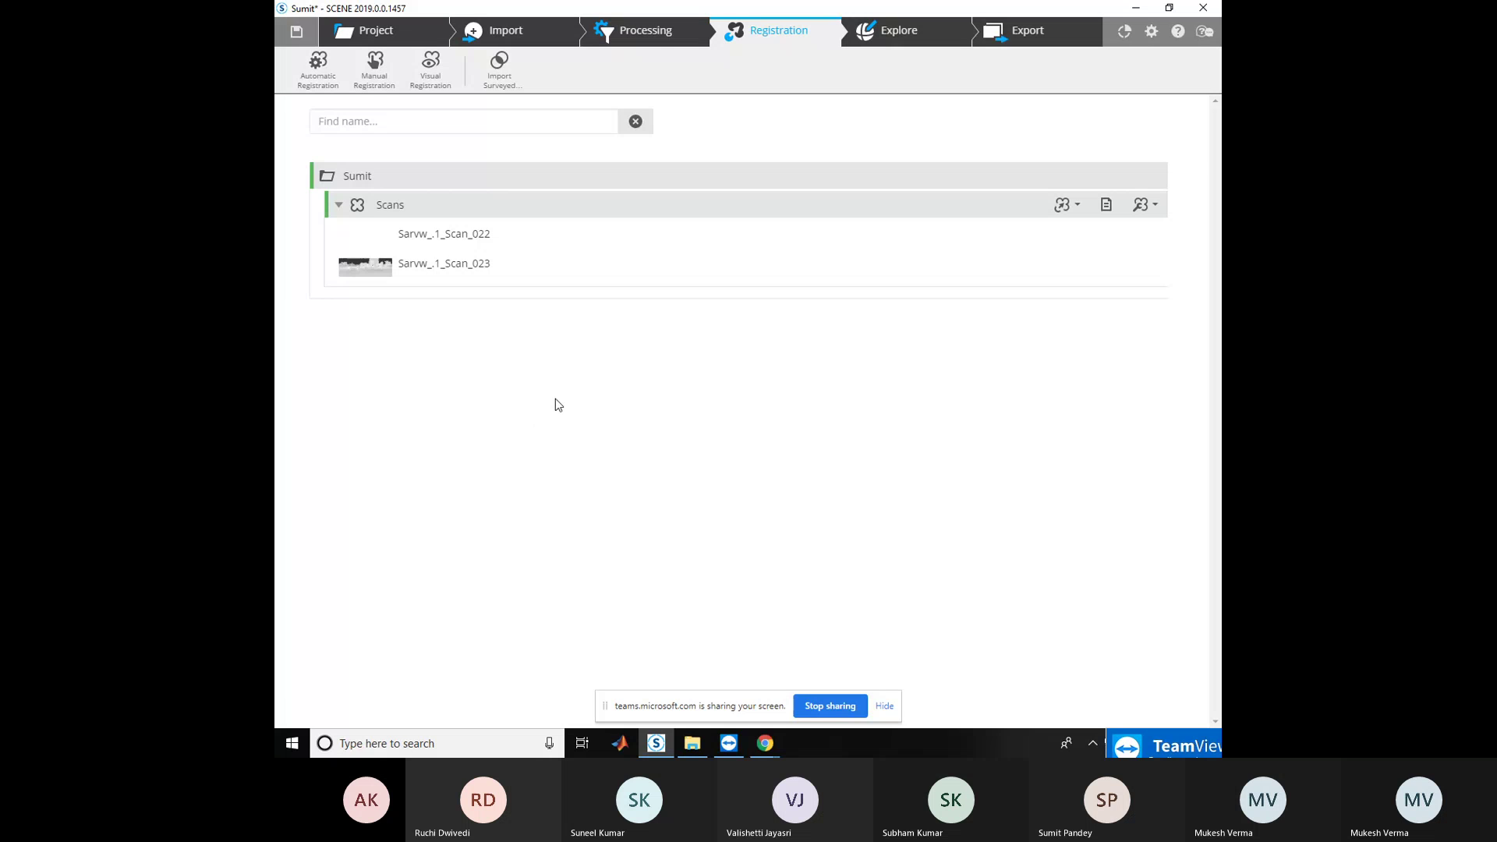
Switch to the Microsoft Teams meeting in Chrome and open the participants list
mouse_move(766, 747)
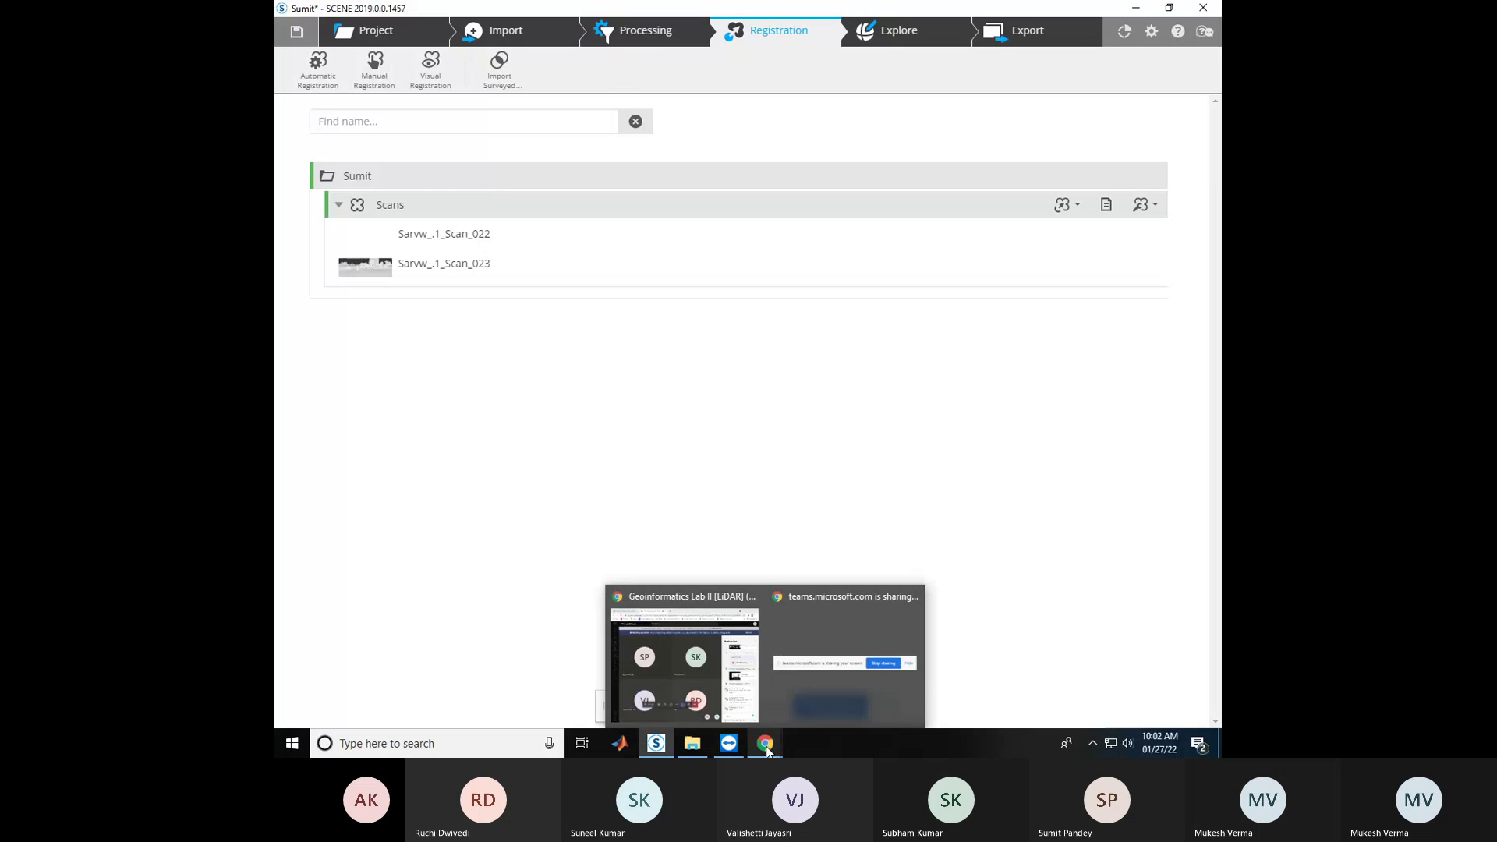
click(694, 659)
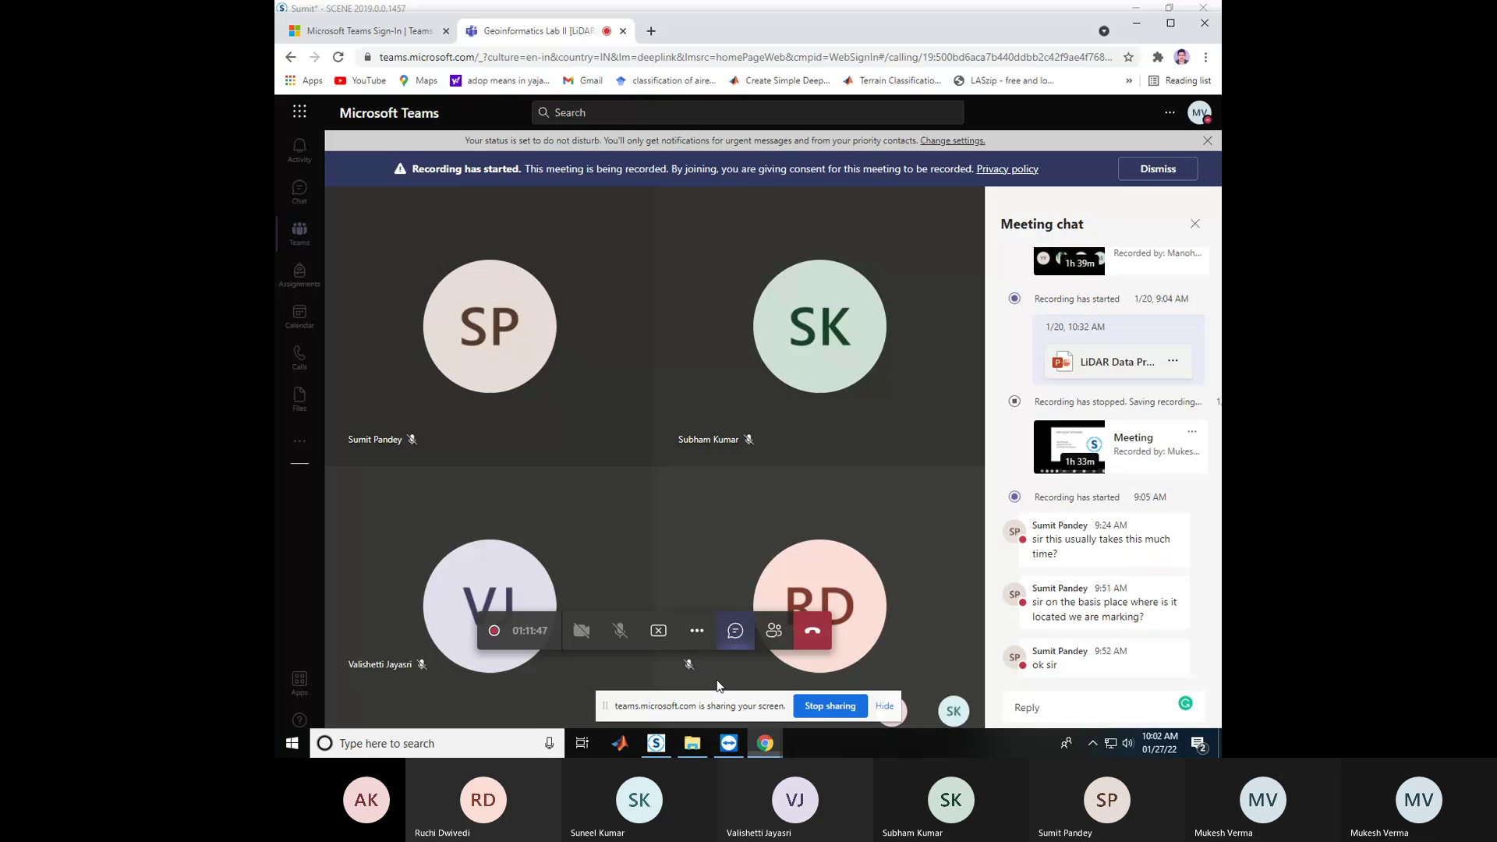
click(772, 631)
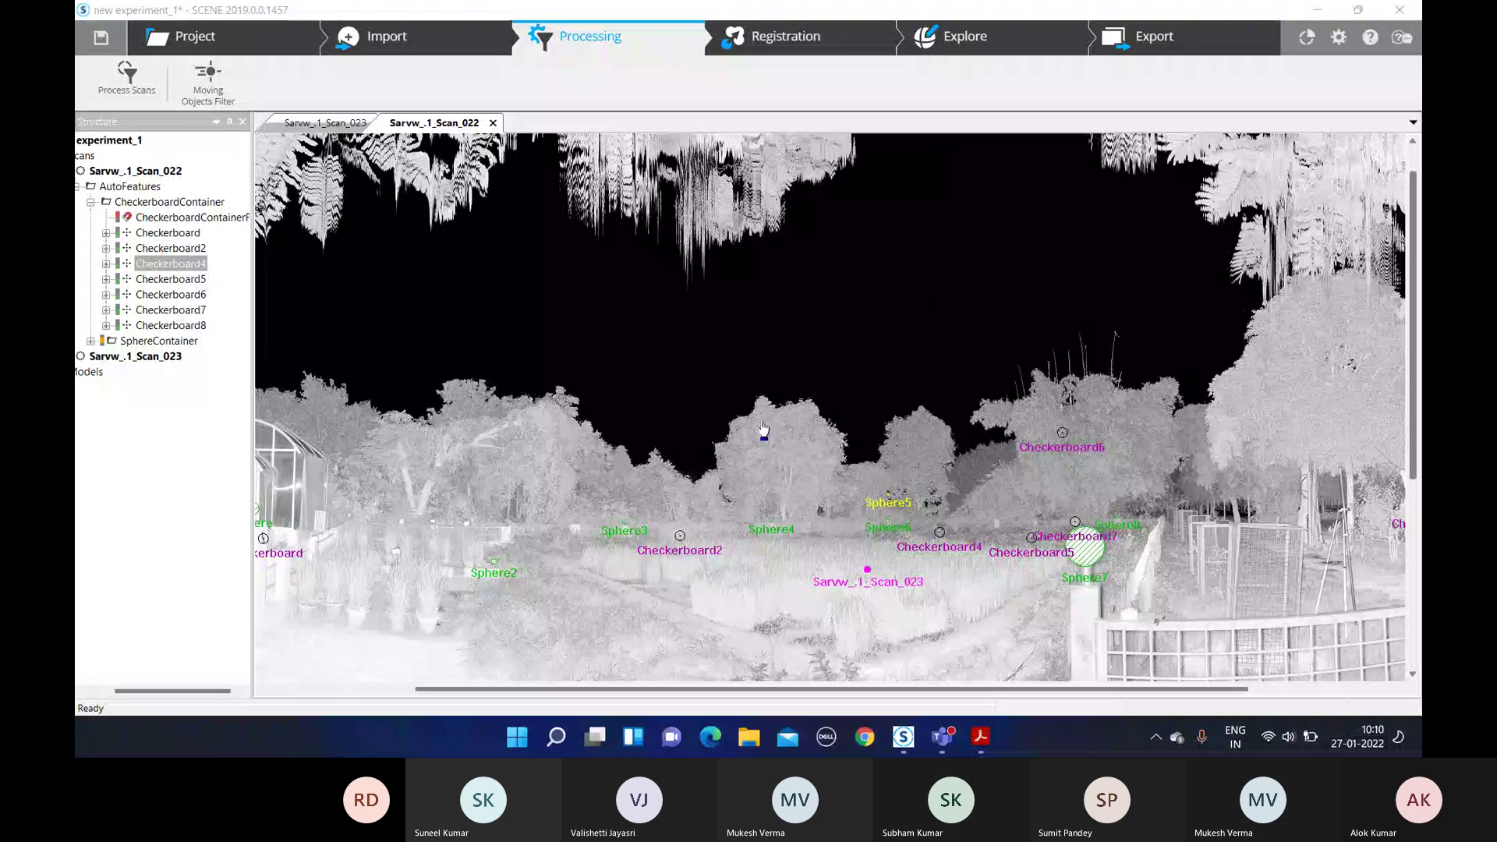
Locate Checkerboard2 and Checkerboard4 in Sarvw_.1_Scan_022 to check whether they mark real targets
mouse_move(763, 429)
mouse_down()
mouse_move(756, 401)
mouse_move(779, 423)
mouse_up()
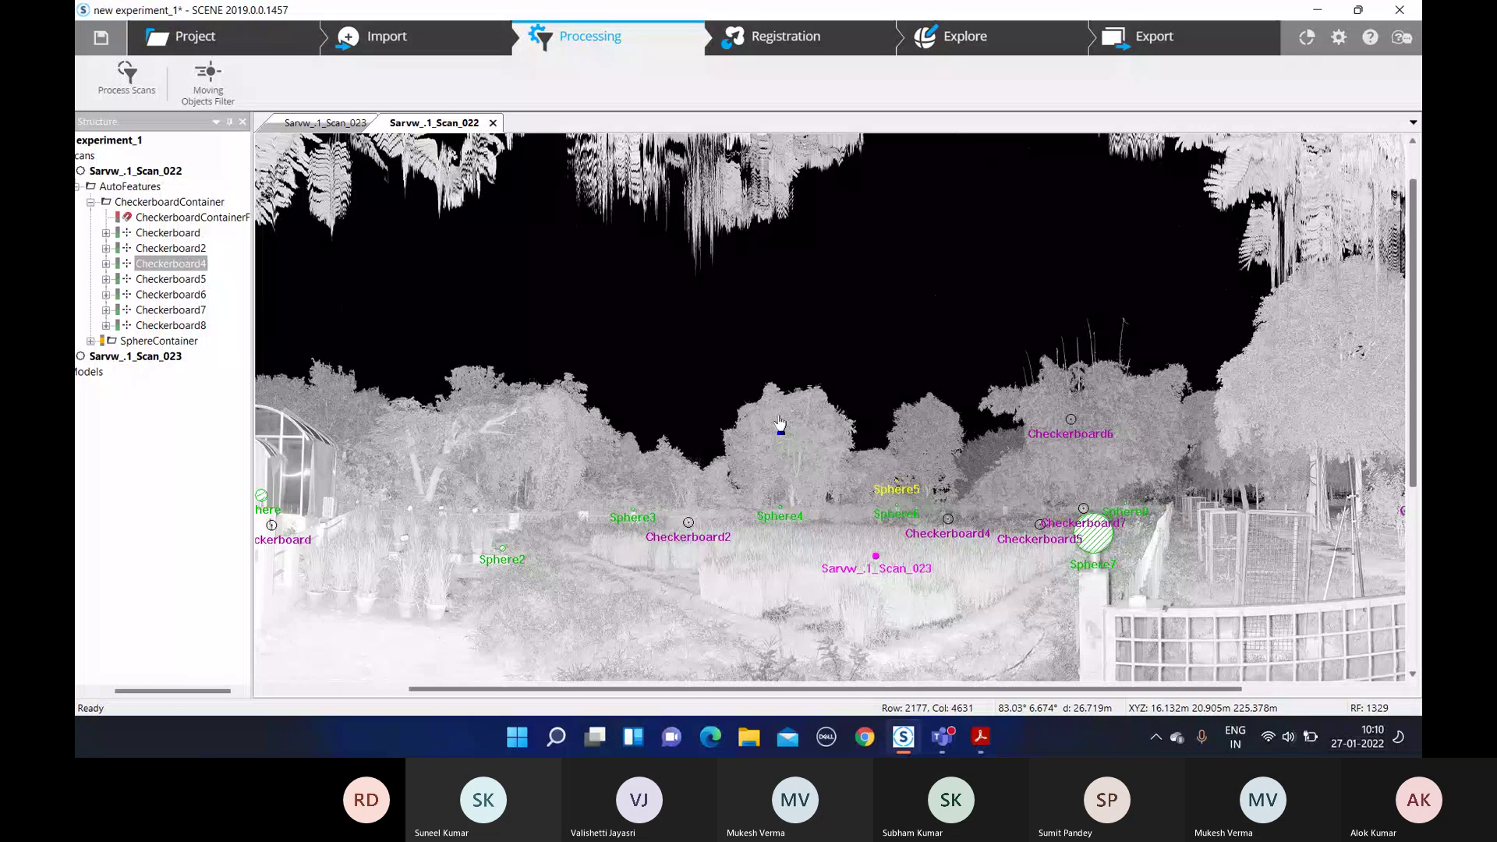
drag(779, 423, 960, 364)
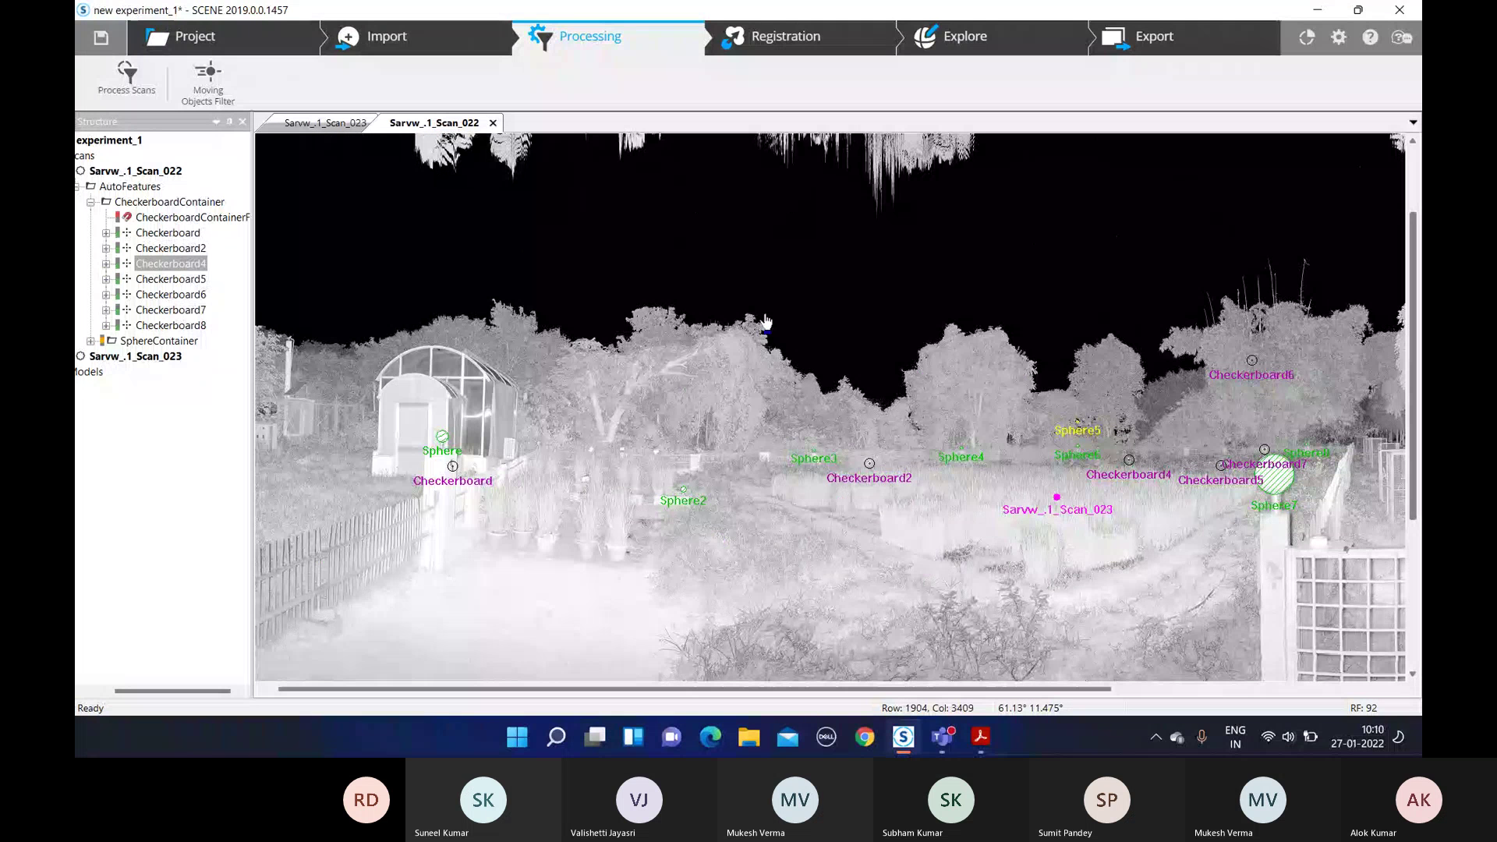
click(156, 263)
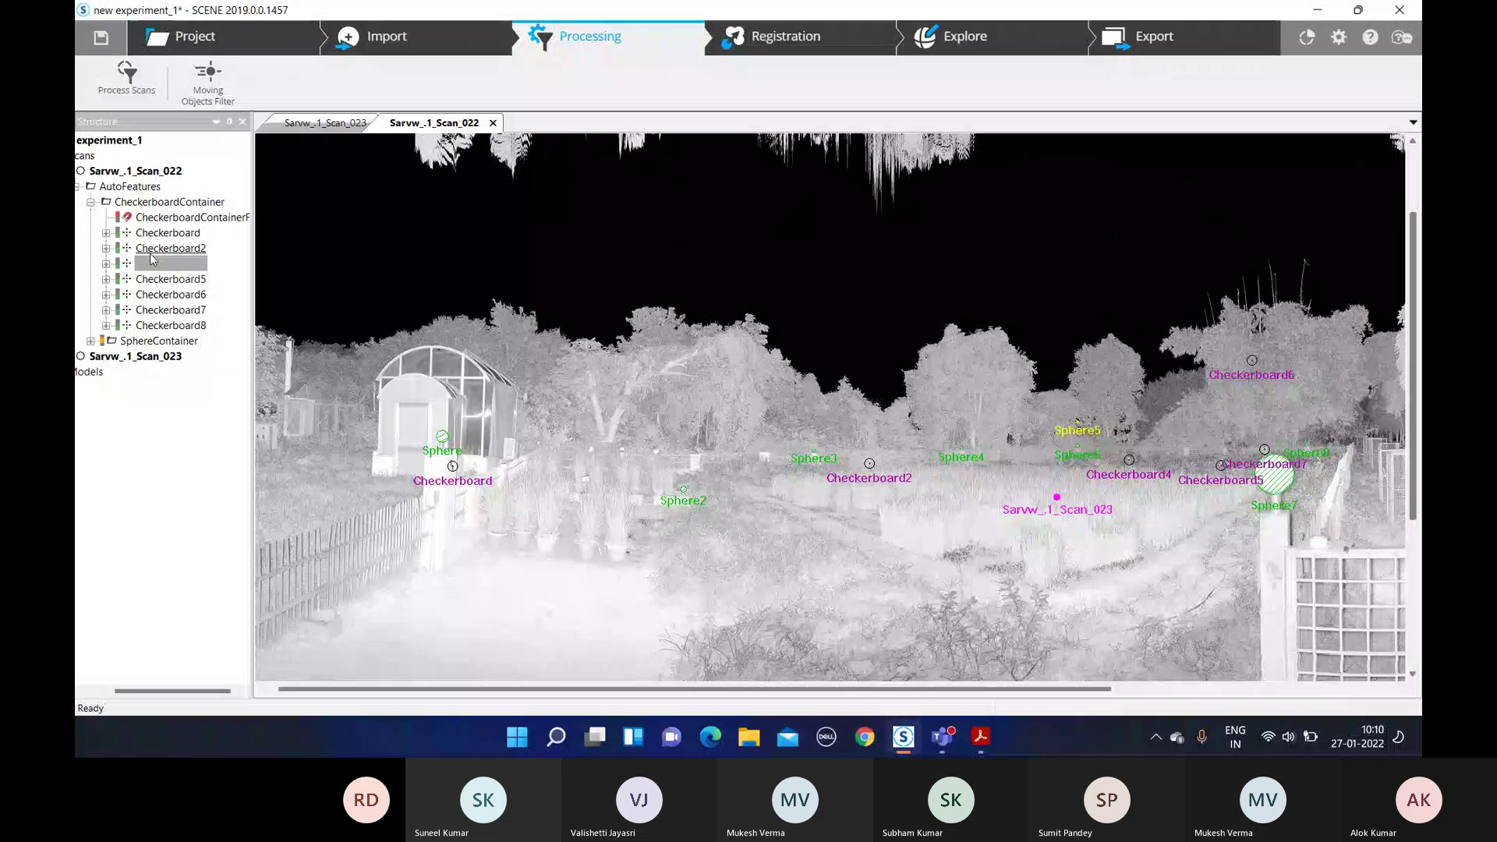
double_click(153, 251)
right_click(168, 264)
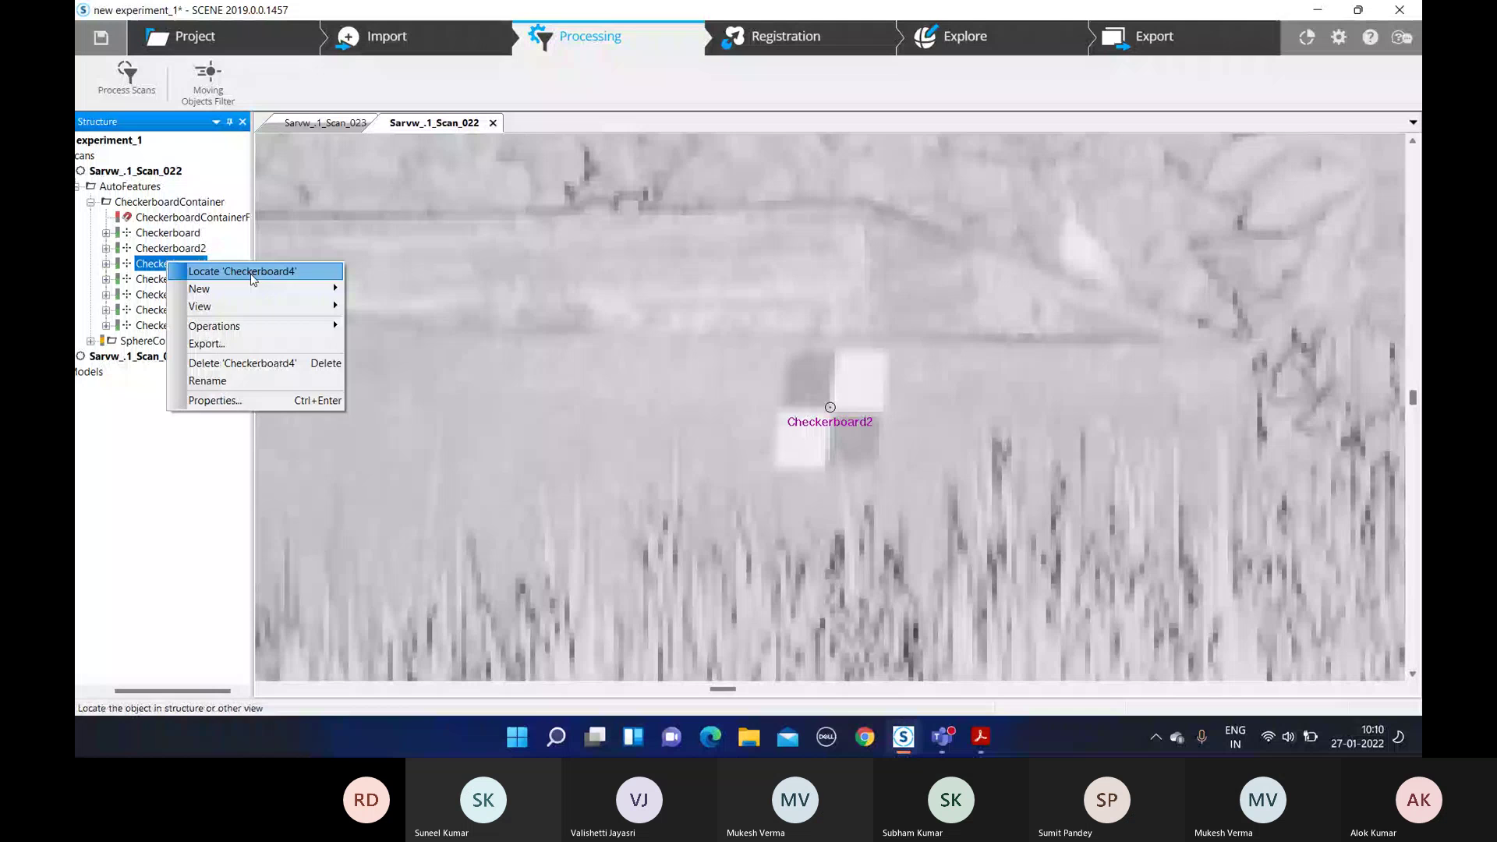
click(251, 273)
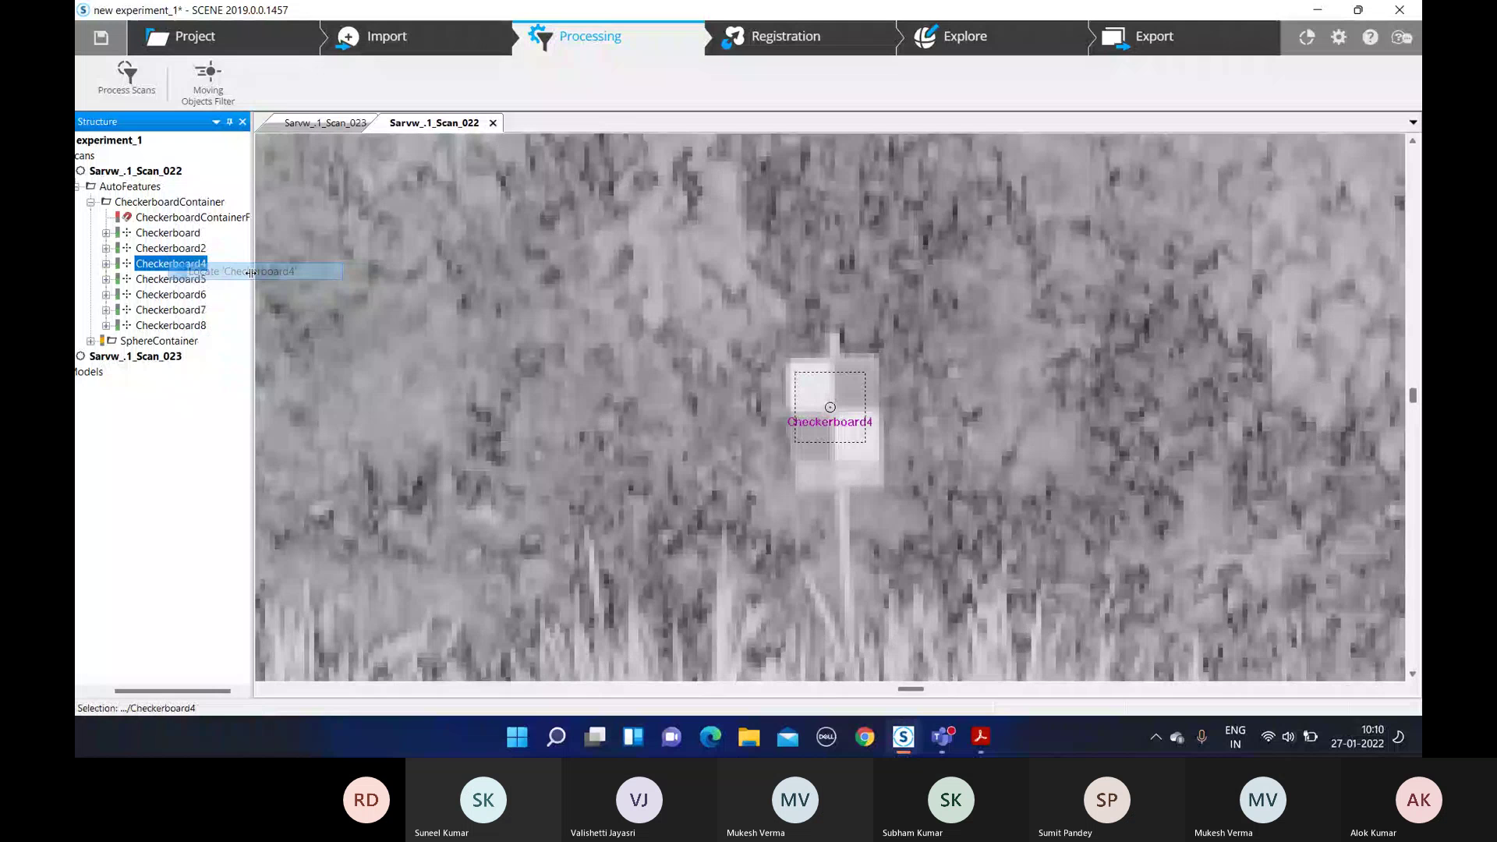
click(152, 280)
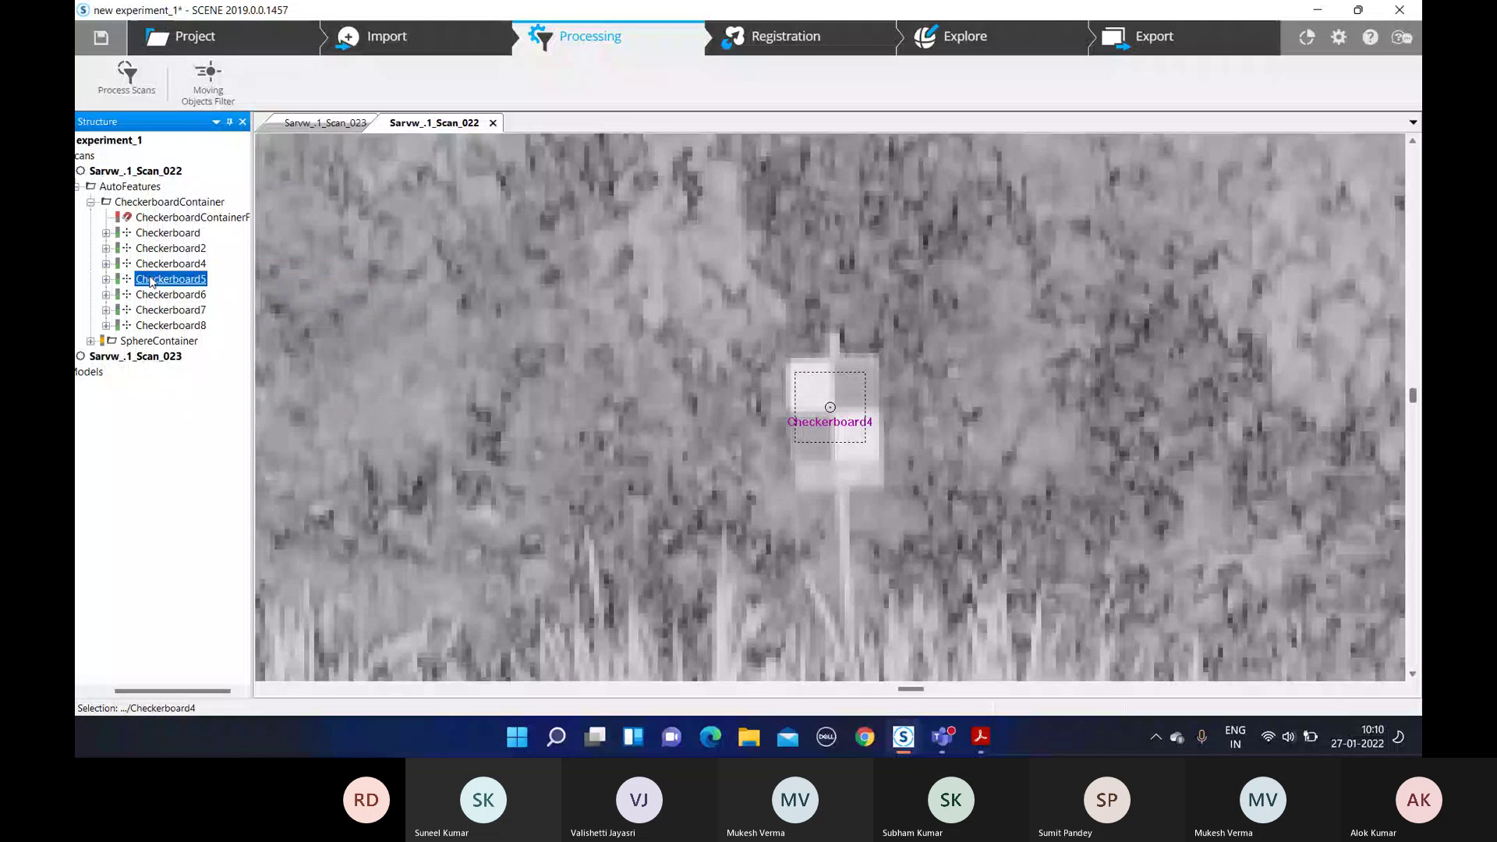
Locate Checkerboard6 in Sarvw_.1_Scan_022 and delete it from the CheckerboardContainer
double_click(155, 295)
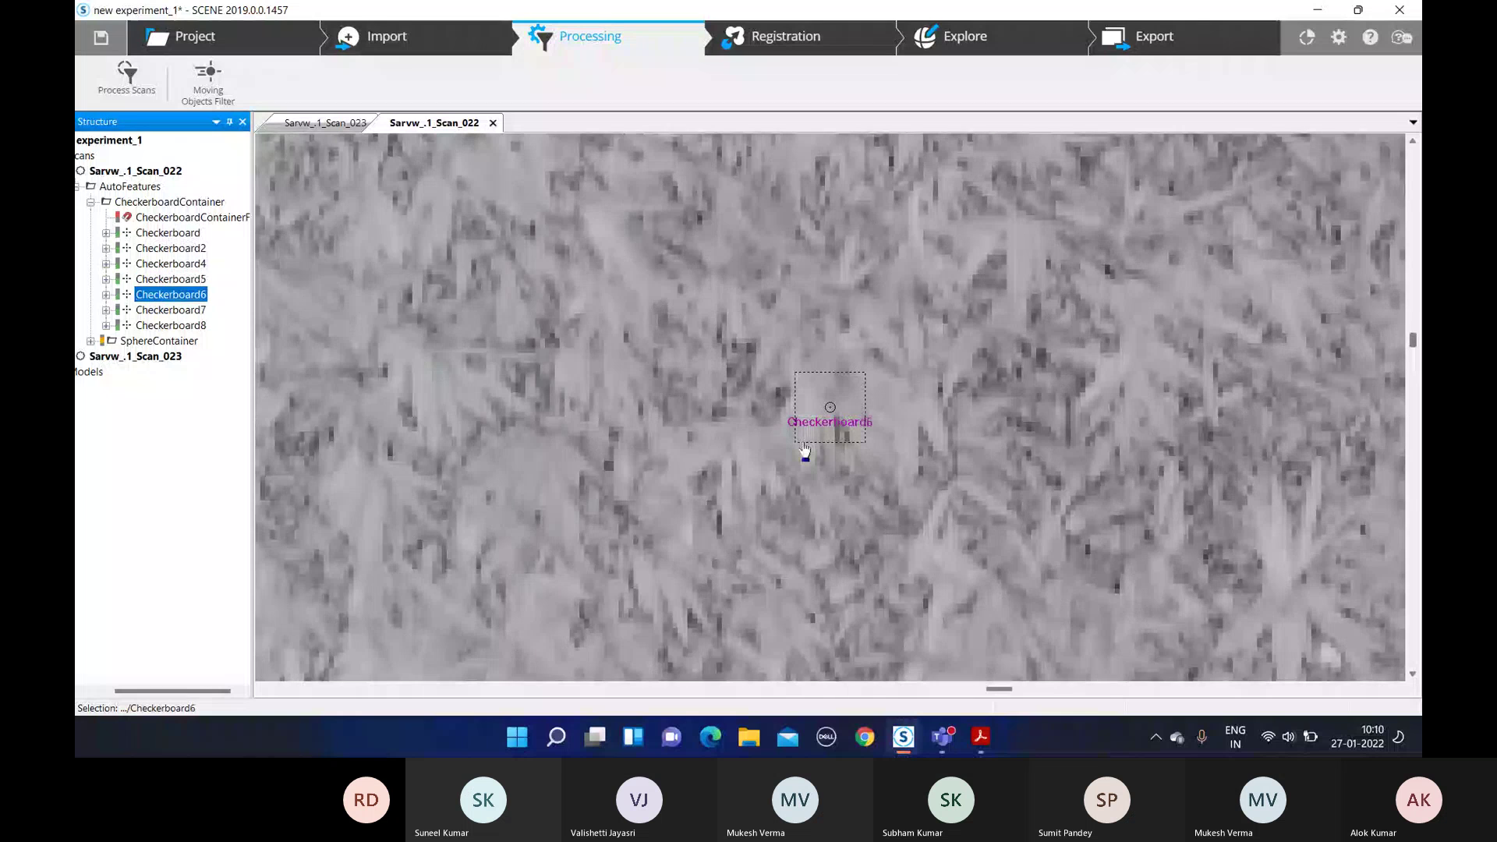
right_click(206, 286)
right_click(170, 297)
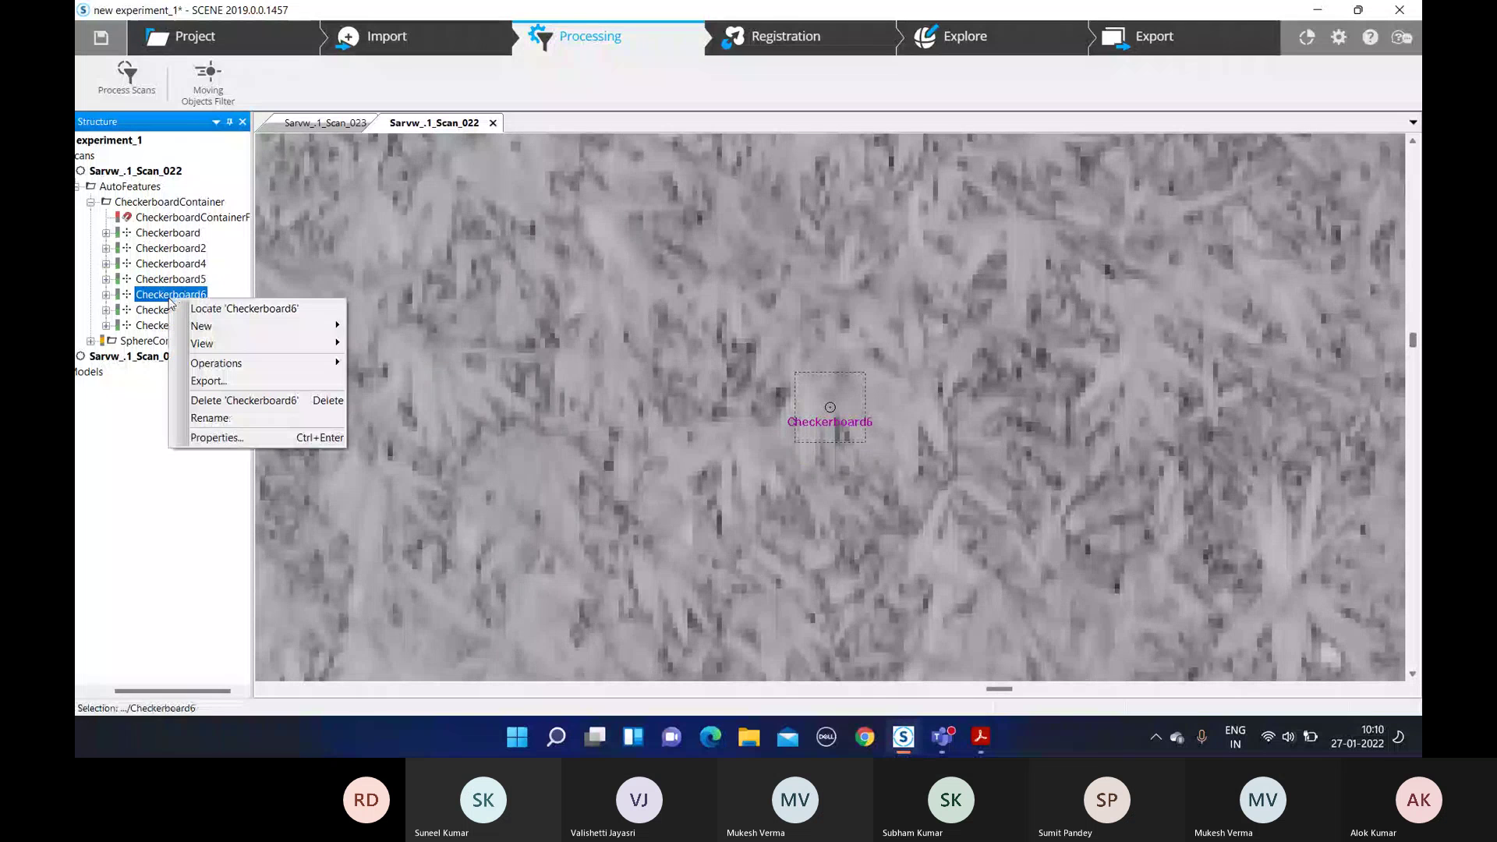
click(233, 401)
click(820, 437)
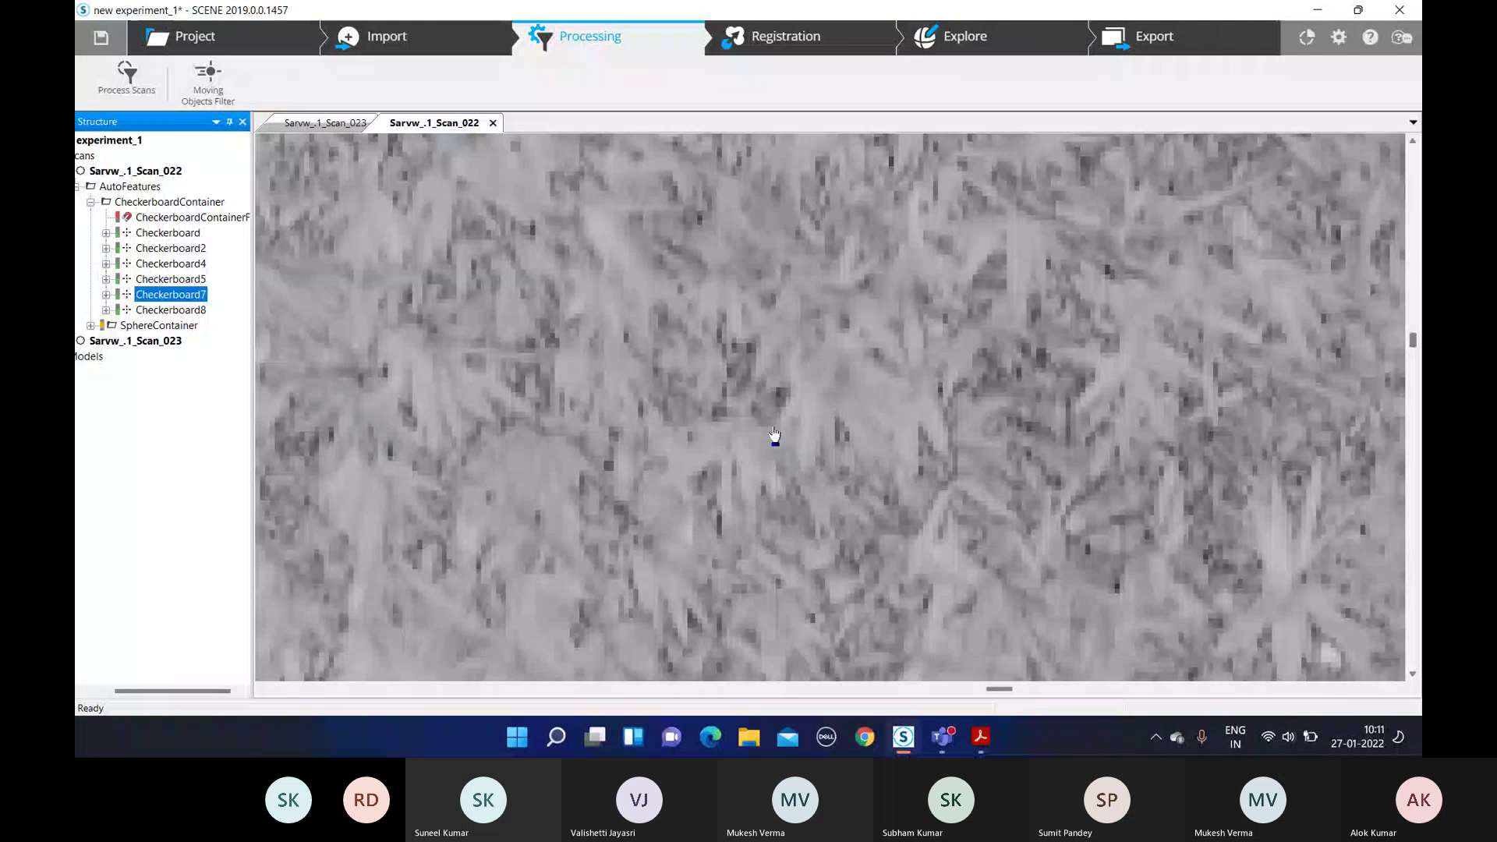
Locate Checkerboard7 in Sarvw_.1_Scan_022 to check its position
click(173, 299)
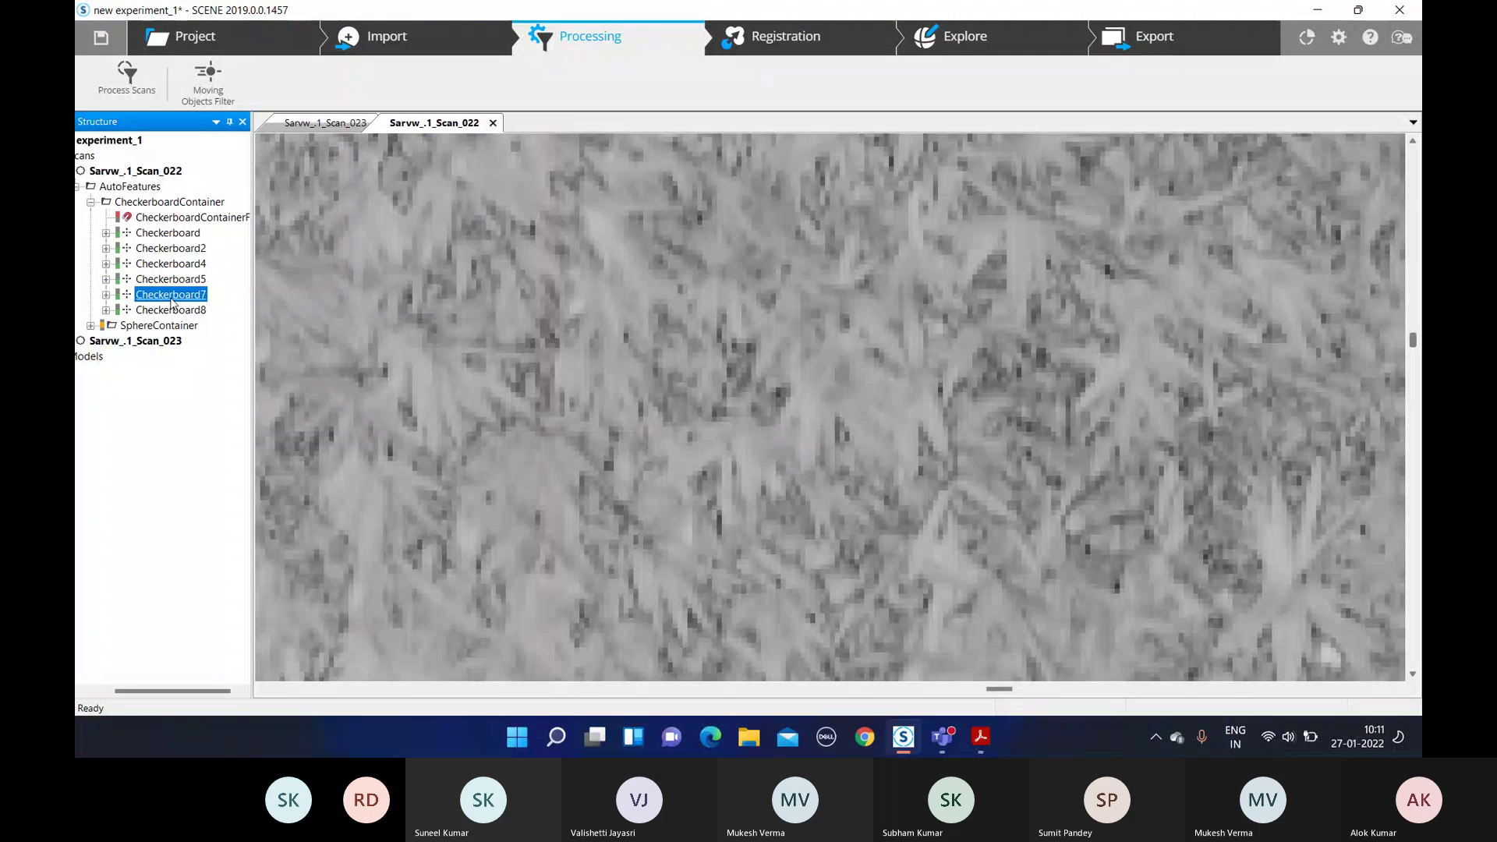
right_click(172, 301)
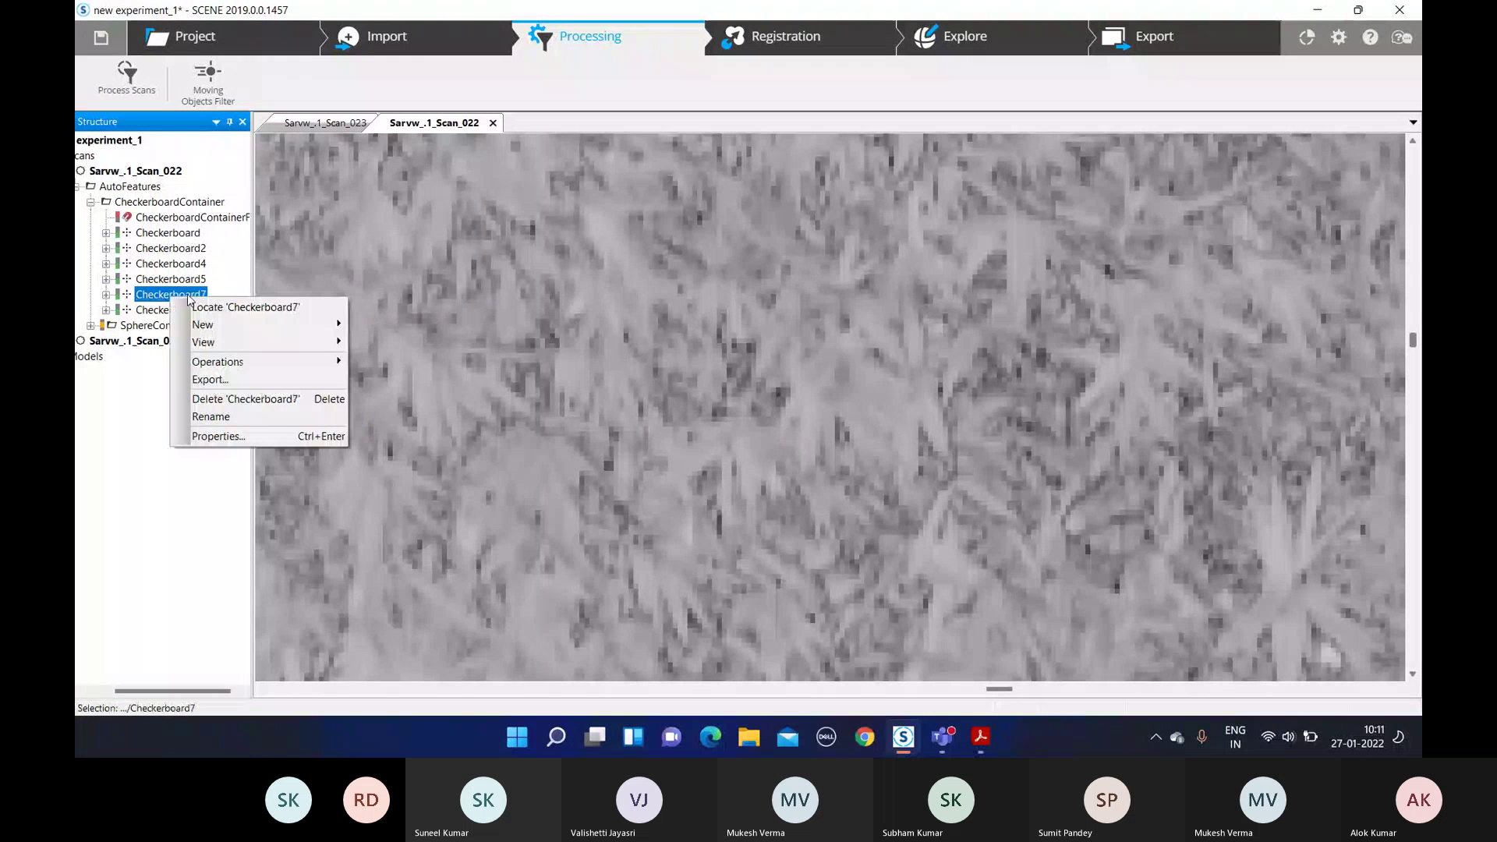
click(204, 307)
Locate Checkerboard8 in Sarvw_.1_Scan_022 and delete this marker on the parked vehicle
right_click(171, 311)
click(205, 323)
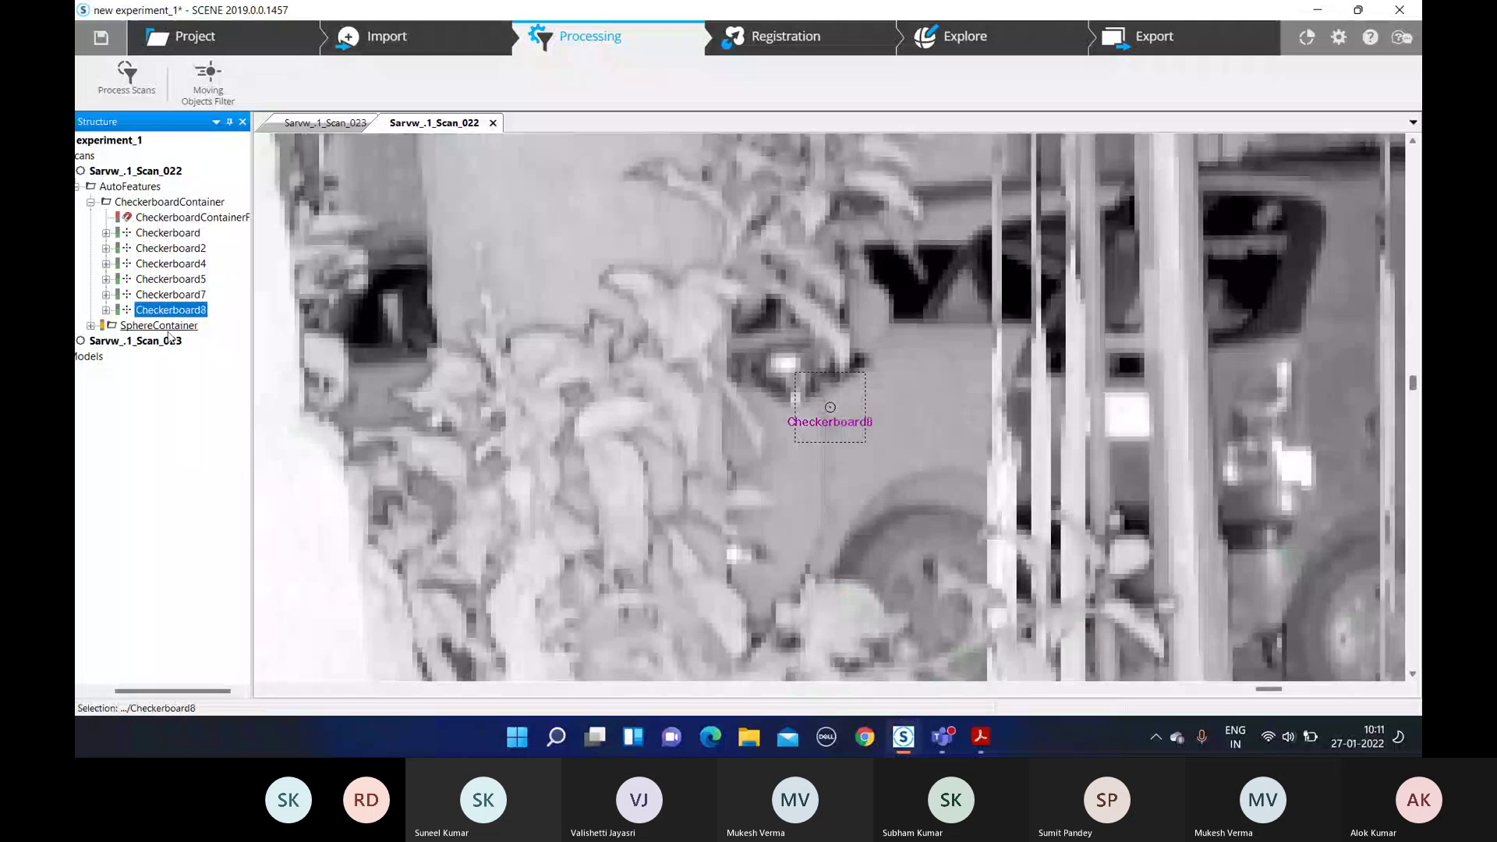
right_click(172, 313)
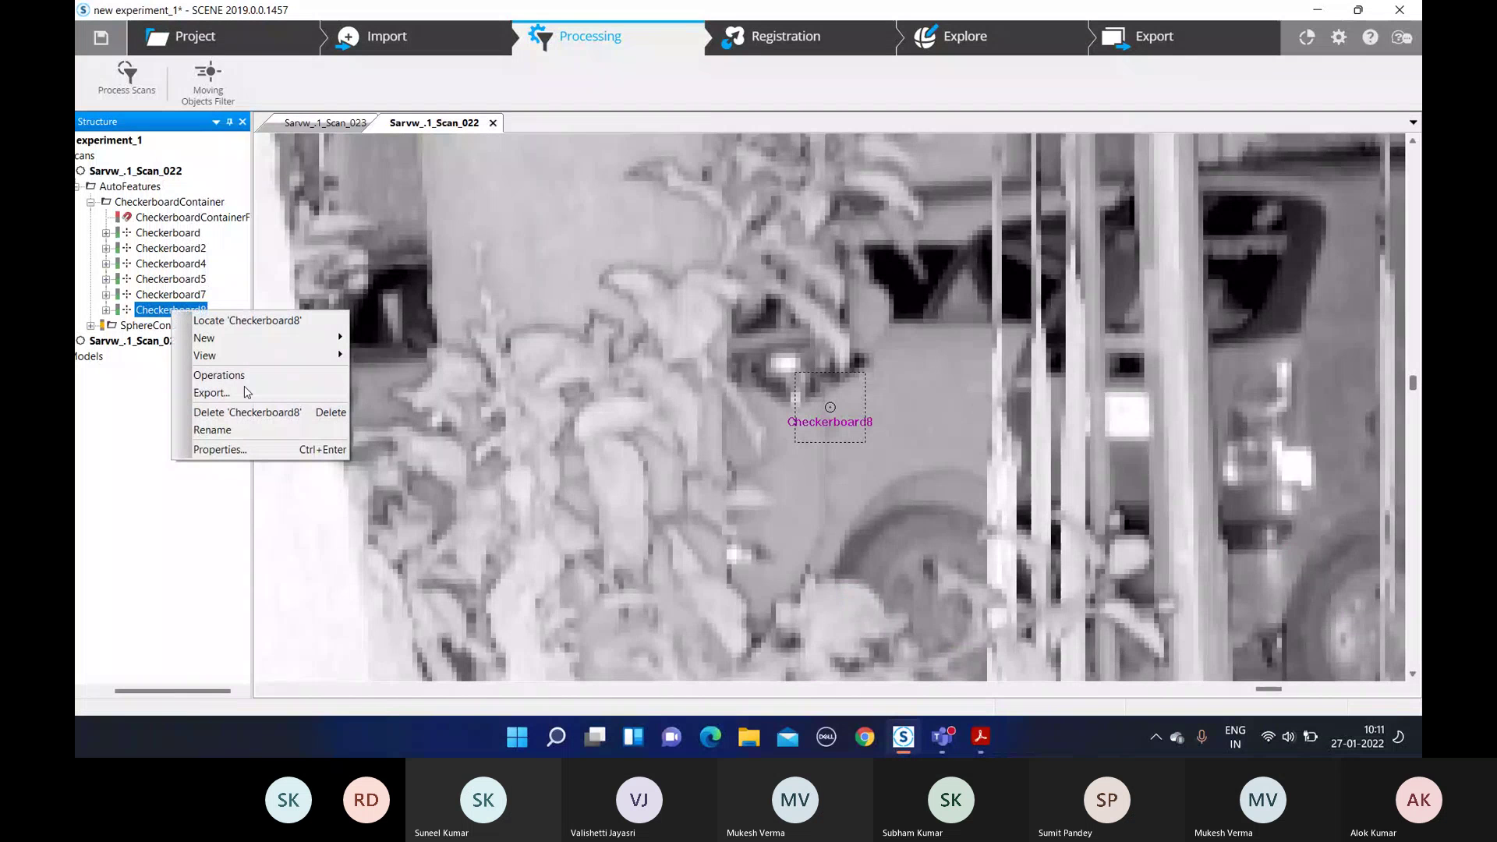
click(245, 412)
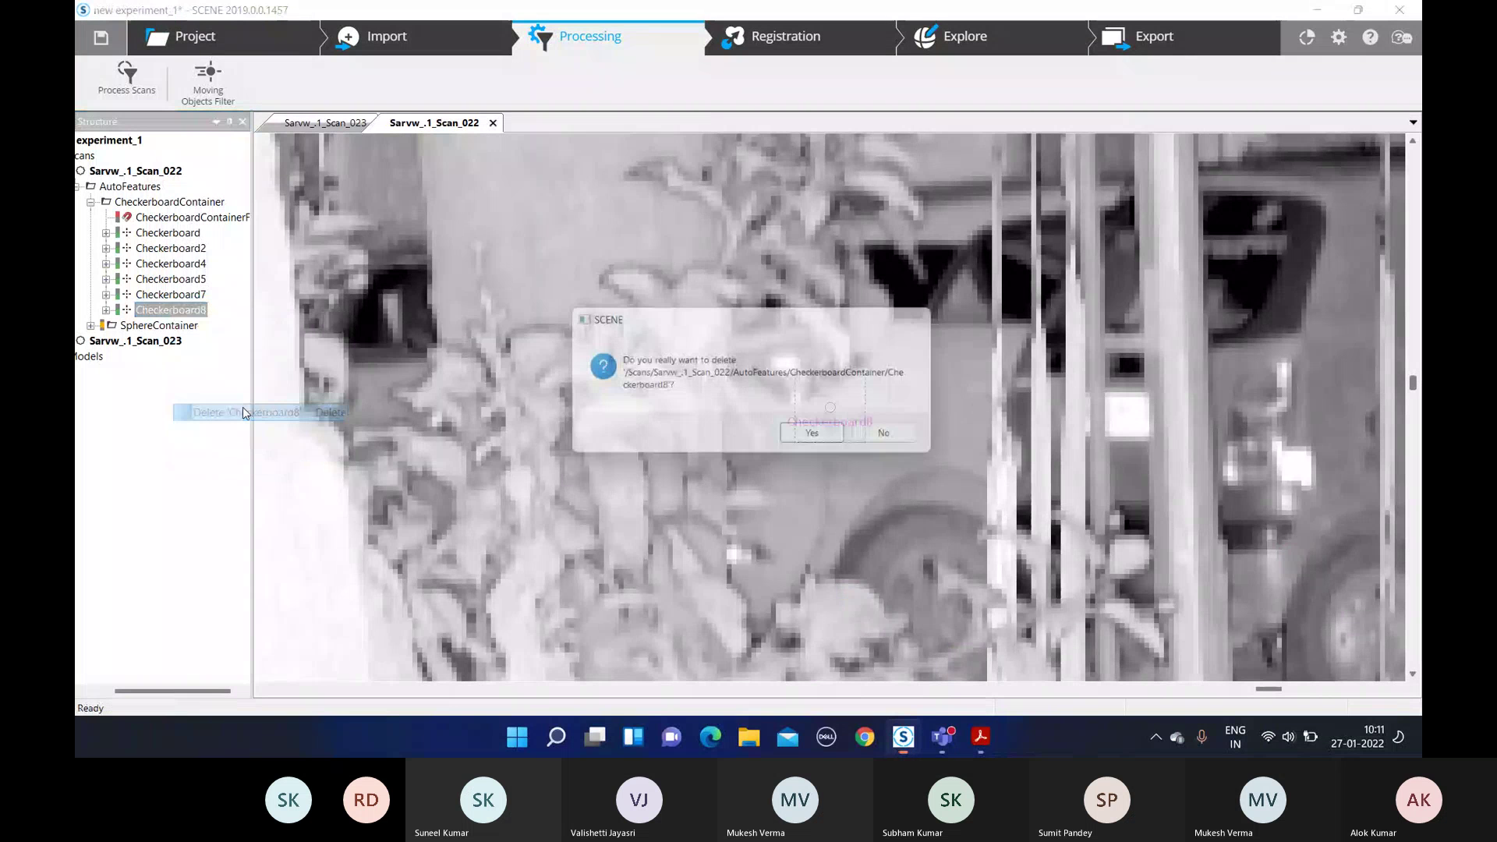
click(811, 433)
Expand the SphereContainer of Scan_022 and locate Sphere, Sphere2, Sphere3 and Sphere4 in turn to check each fit
click(92, 311)
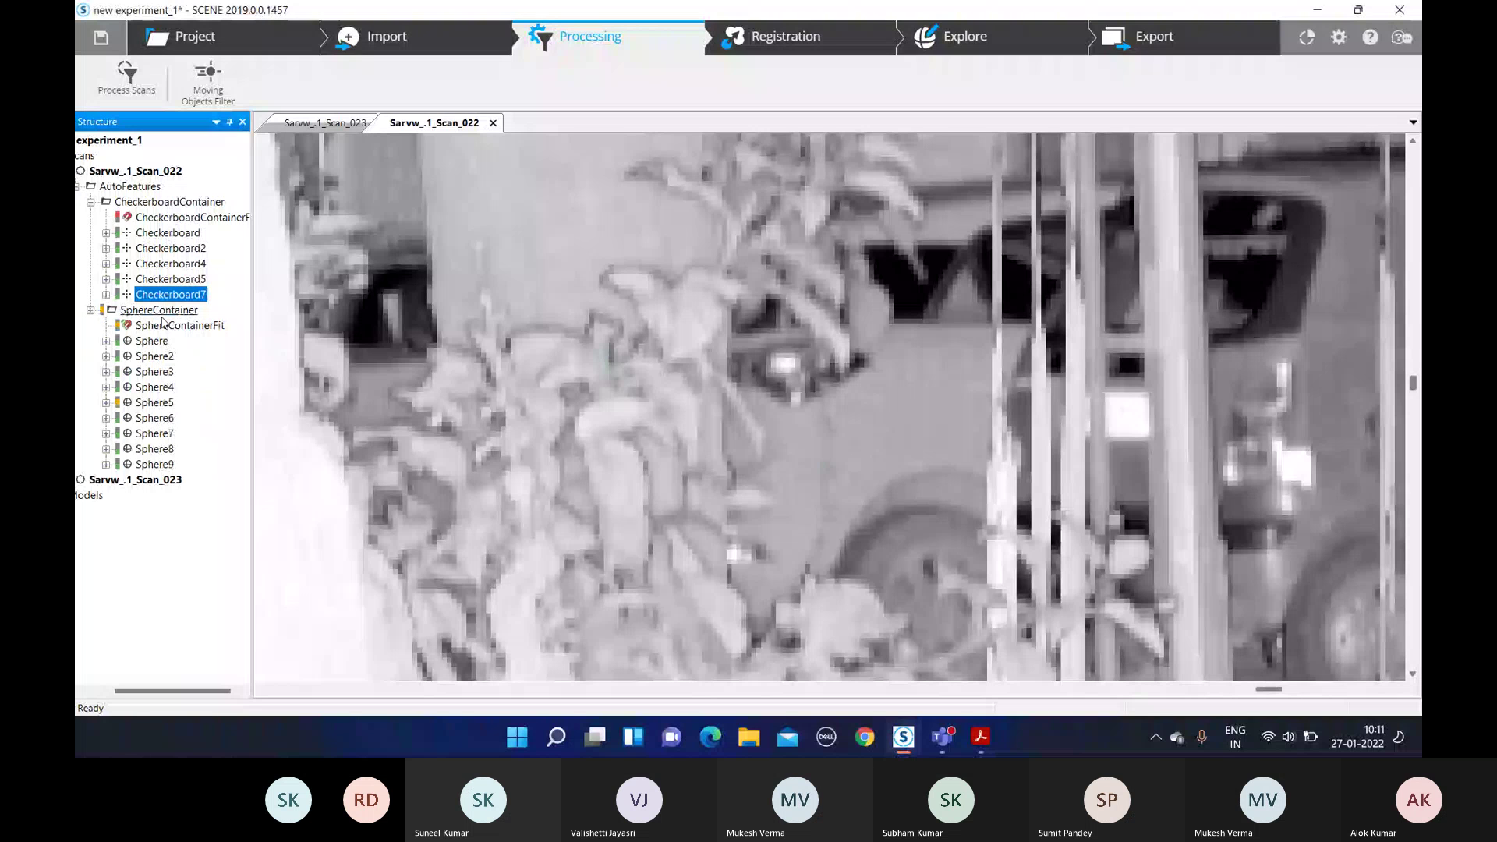
right_click(136, 335)
click(205, 361)
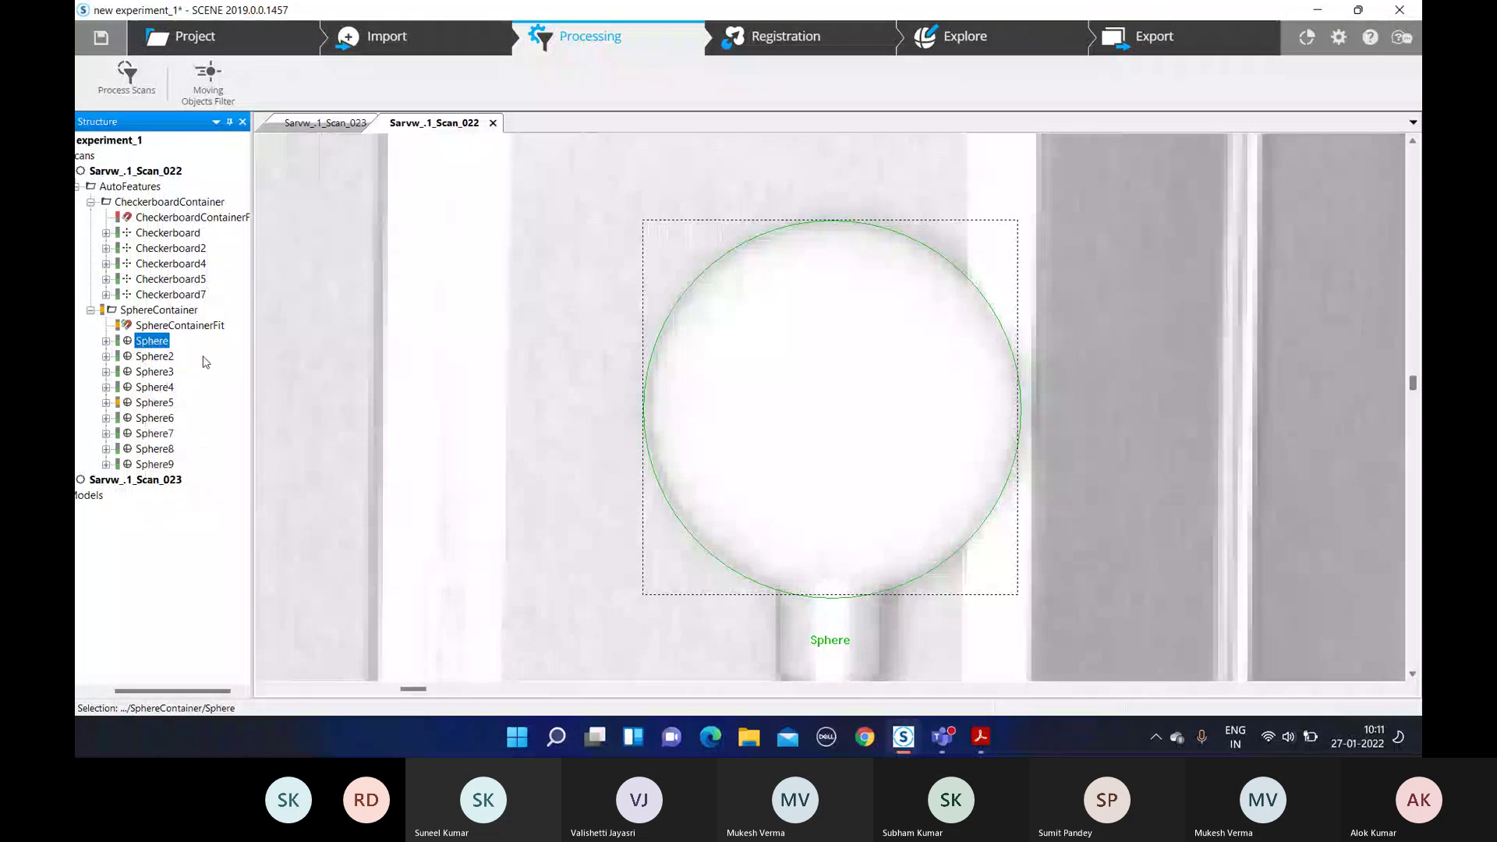
right_click(142, 358)
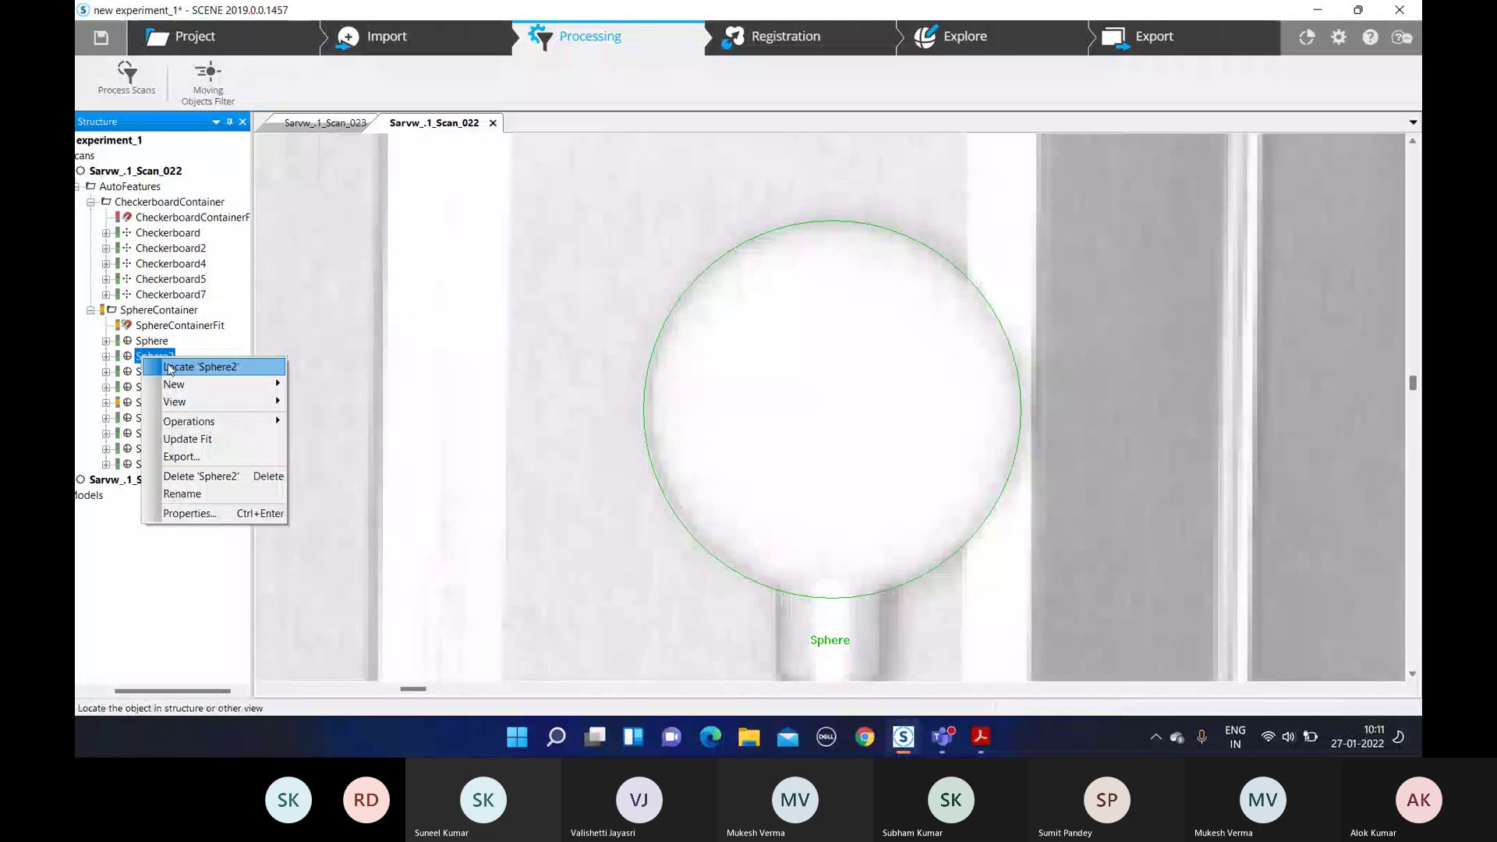
click(170, 367)
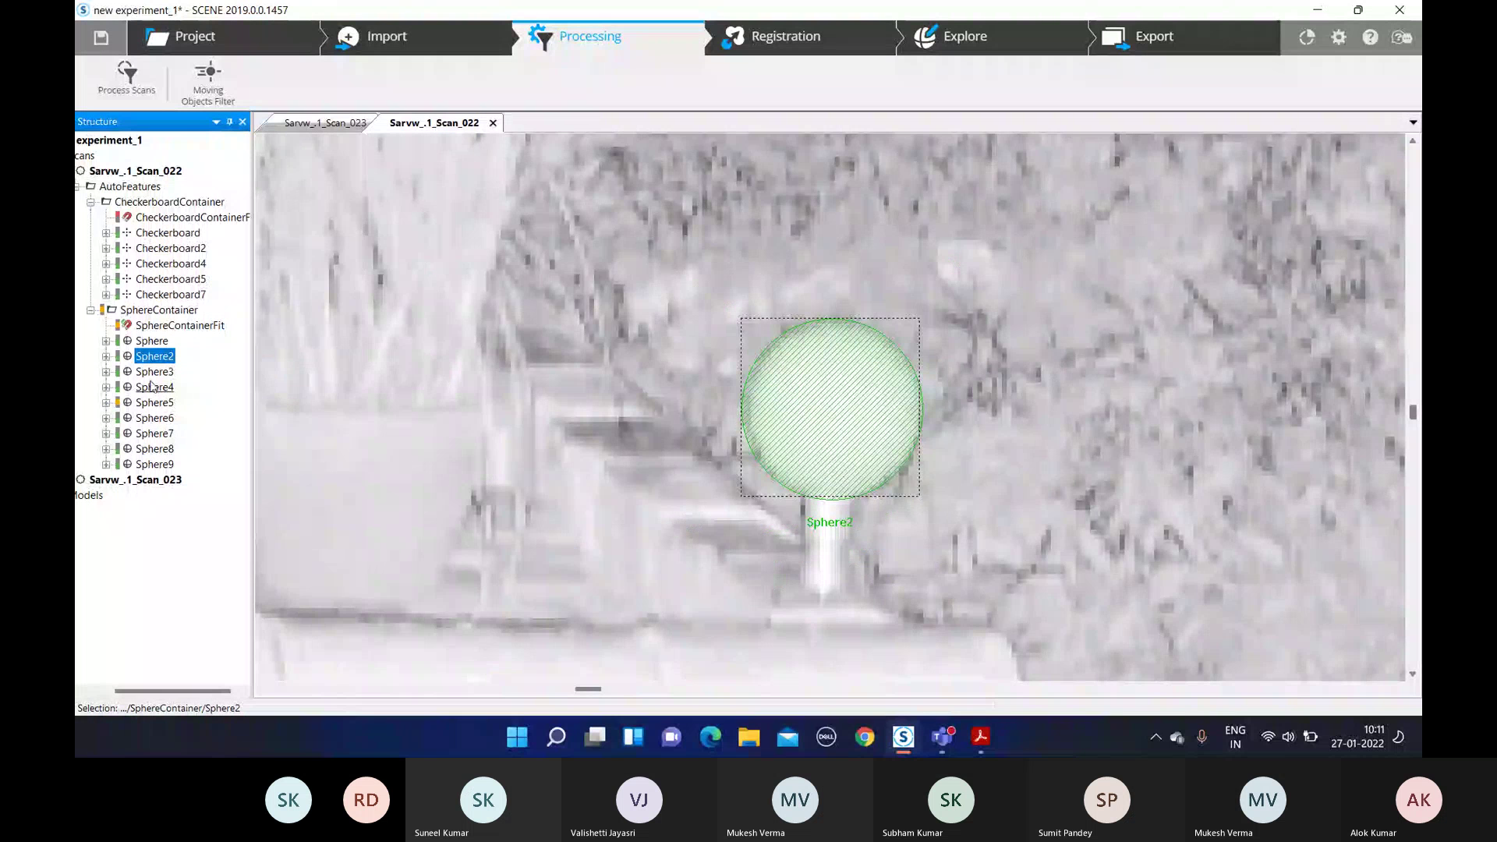
right_click(147, 373)
click(189, 383)
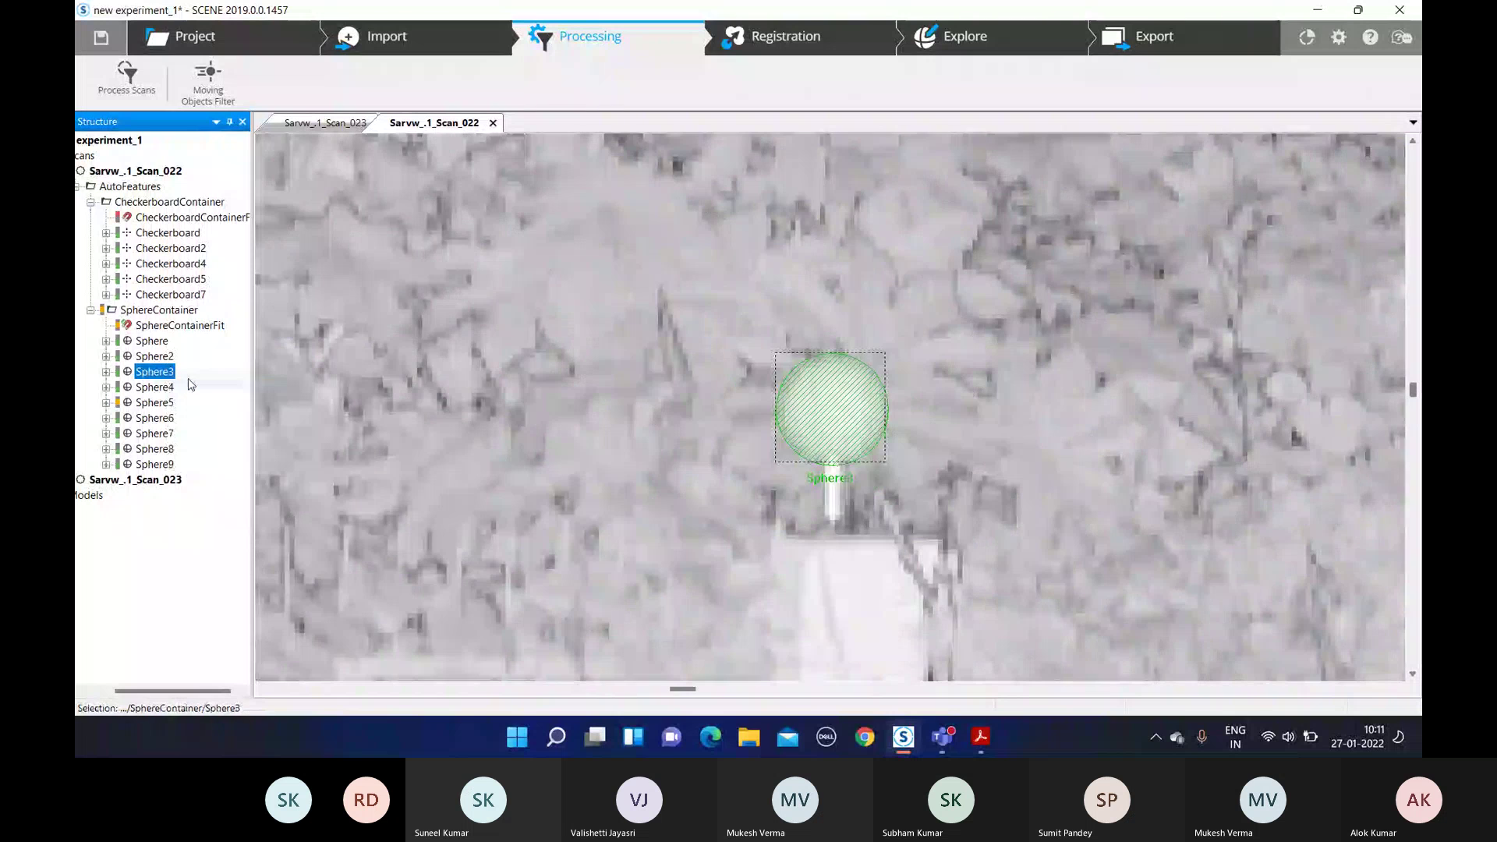
right_click(190, 385)
click(190, 397)
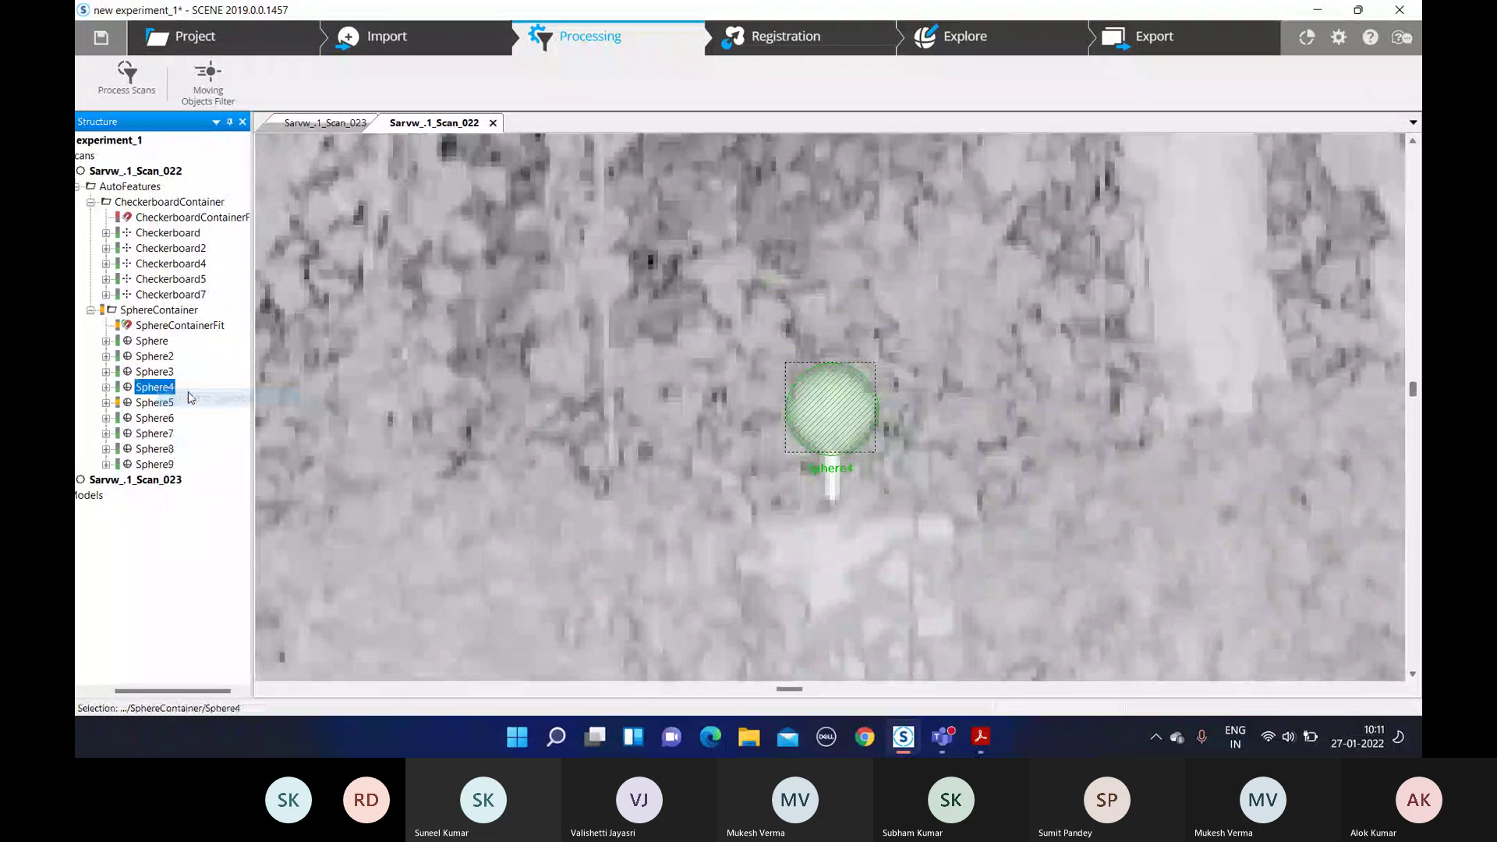
Locate Sphere5 in Sarvw_.1_Scan_022 and delete this marker among the foliage
right_click(157, 404)
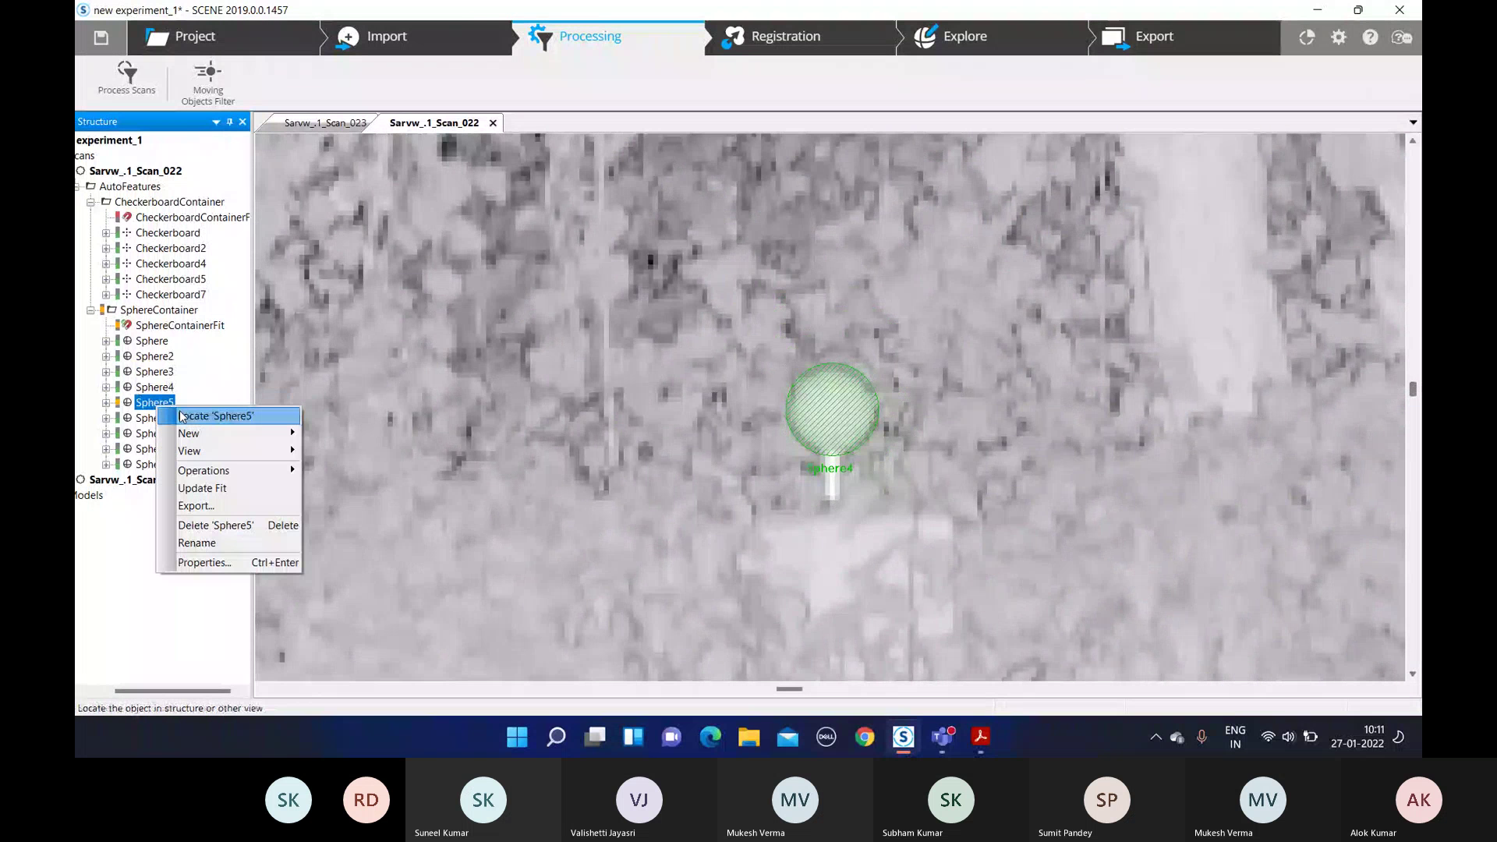
click(182, 416)
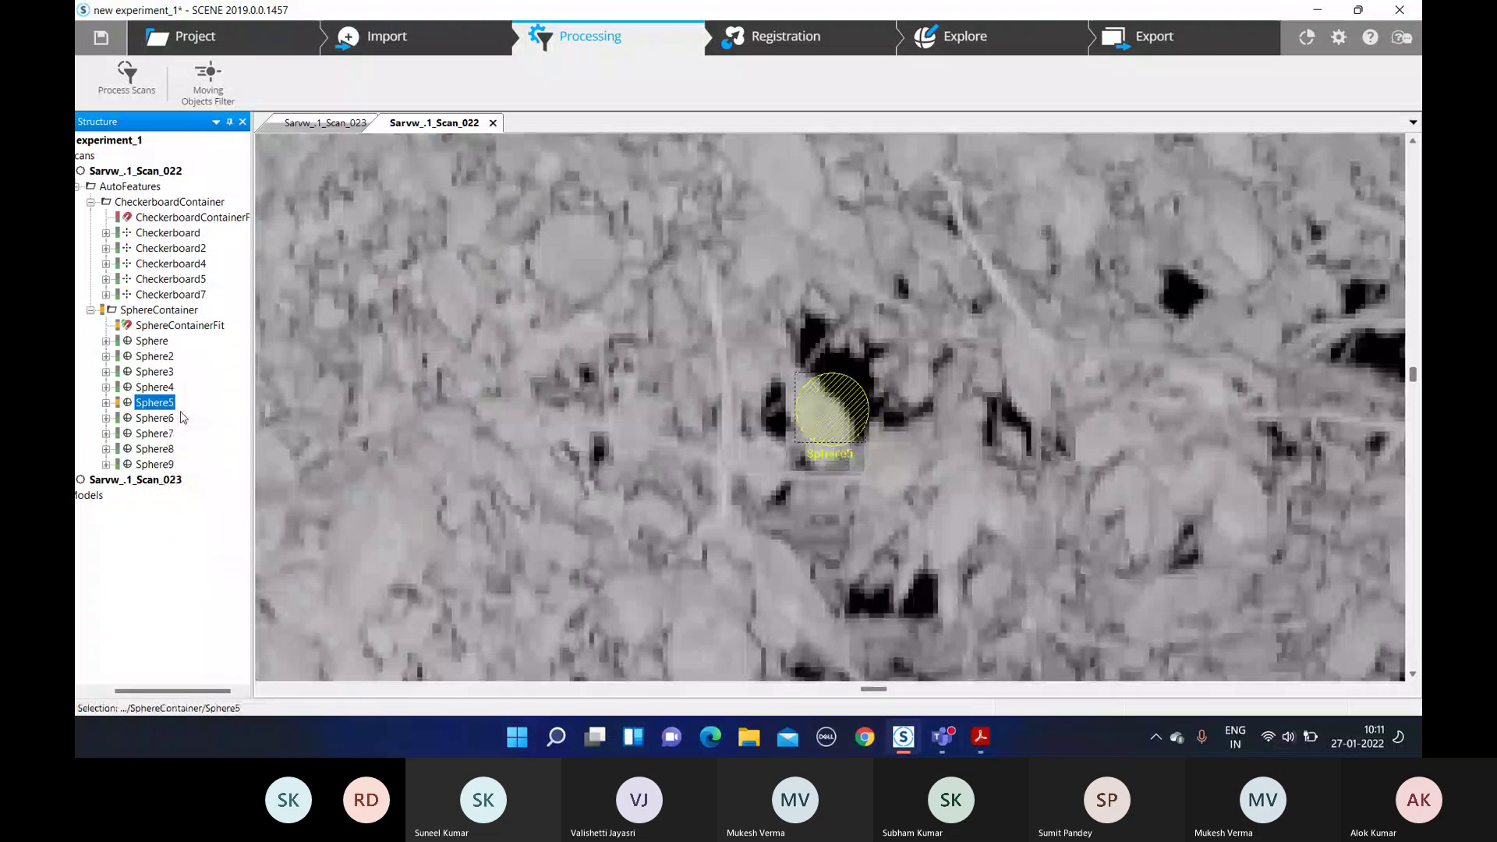
right_click(164, 403)
click(194, 518)
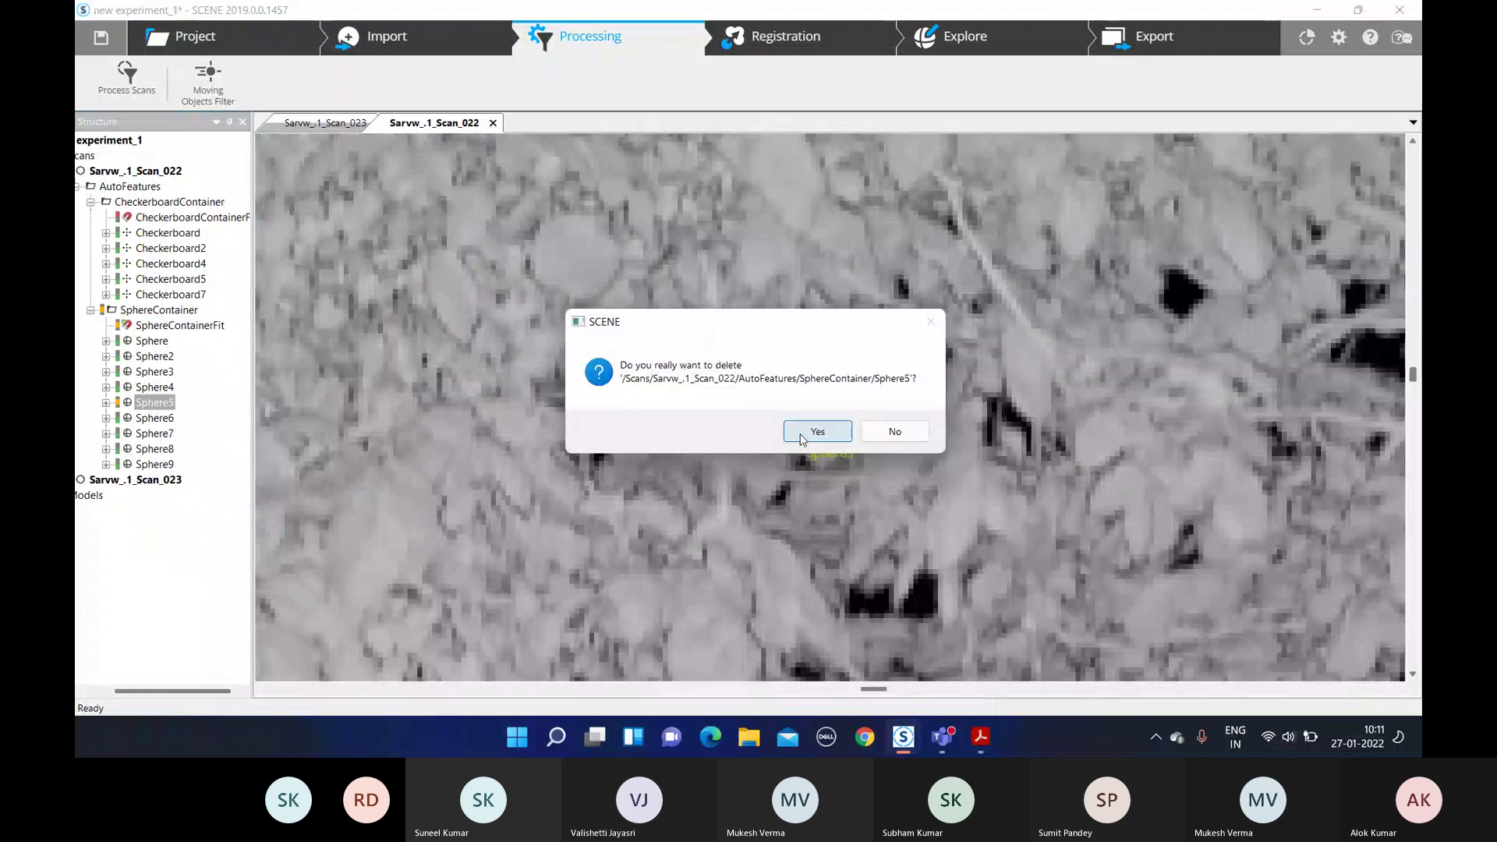
click(795, 445)
Locate Sphere6, Sphere7 and Sphere8 of Sarvw_.1_Scan_022 in turn to check each fit
right_click(161, 403)
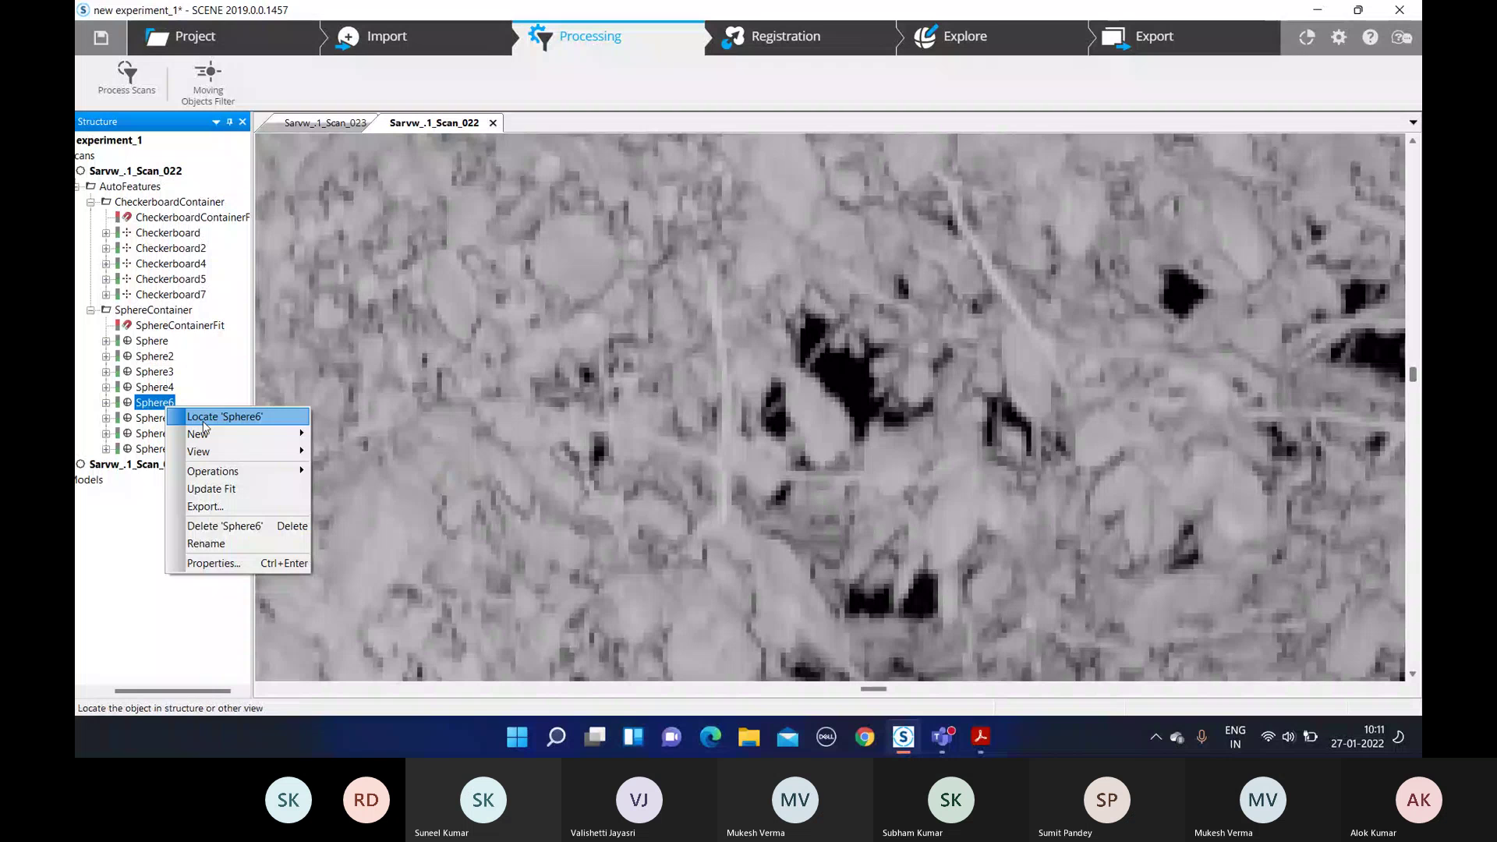
click(204, 421)
click(148, 418)
right_click(148, 418)
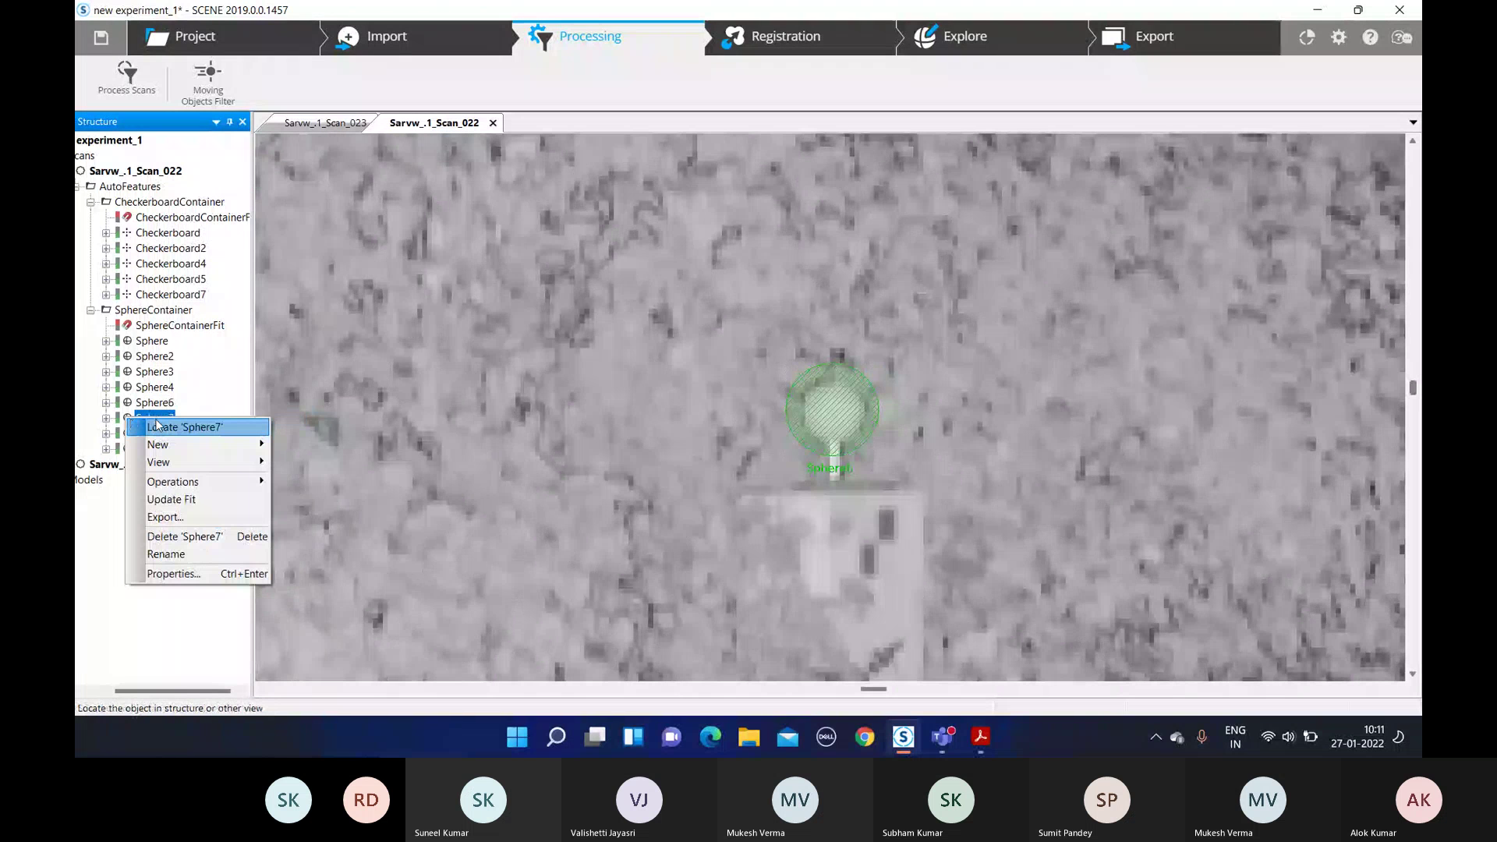
click(157, 426)
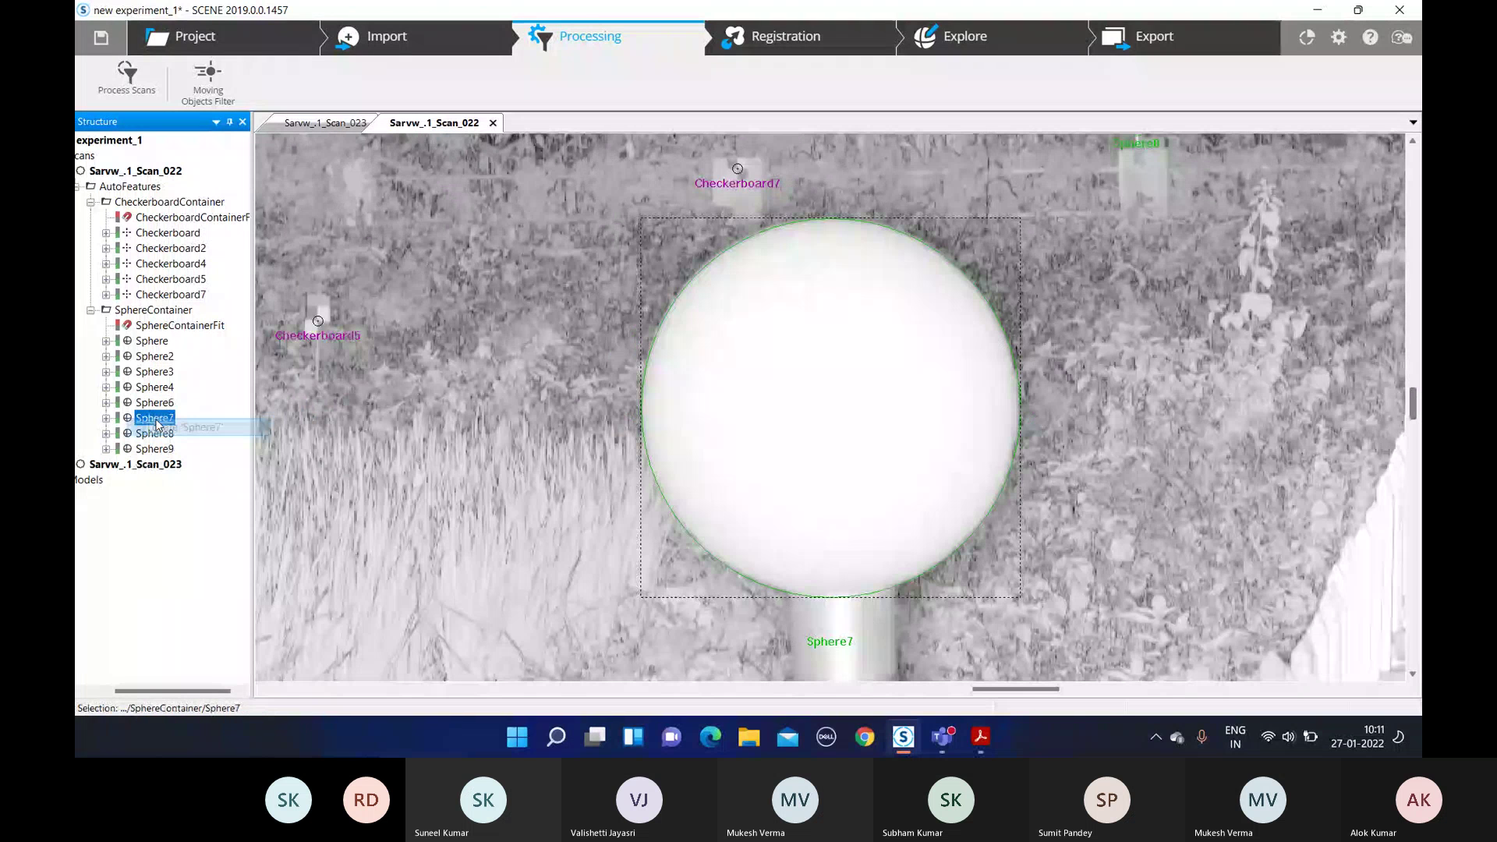
right_click(154, 432)
click(204, 448)
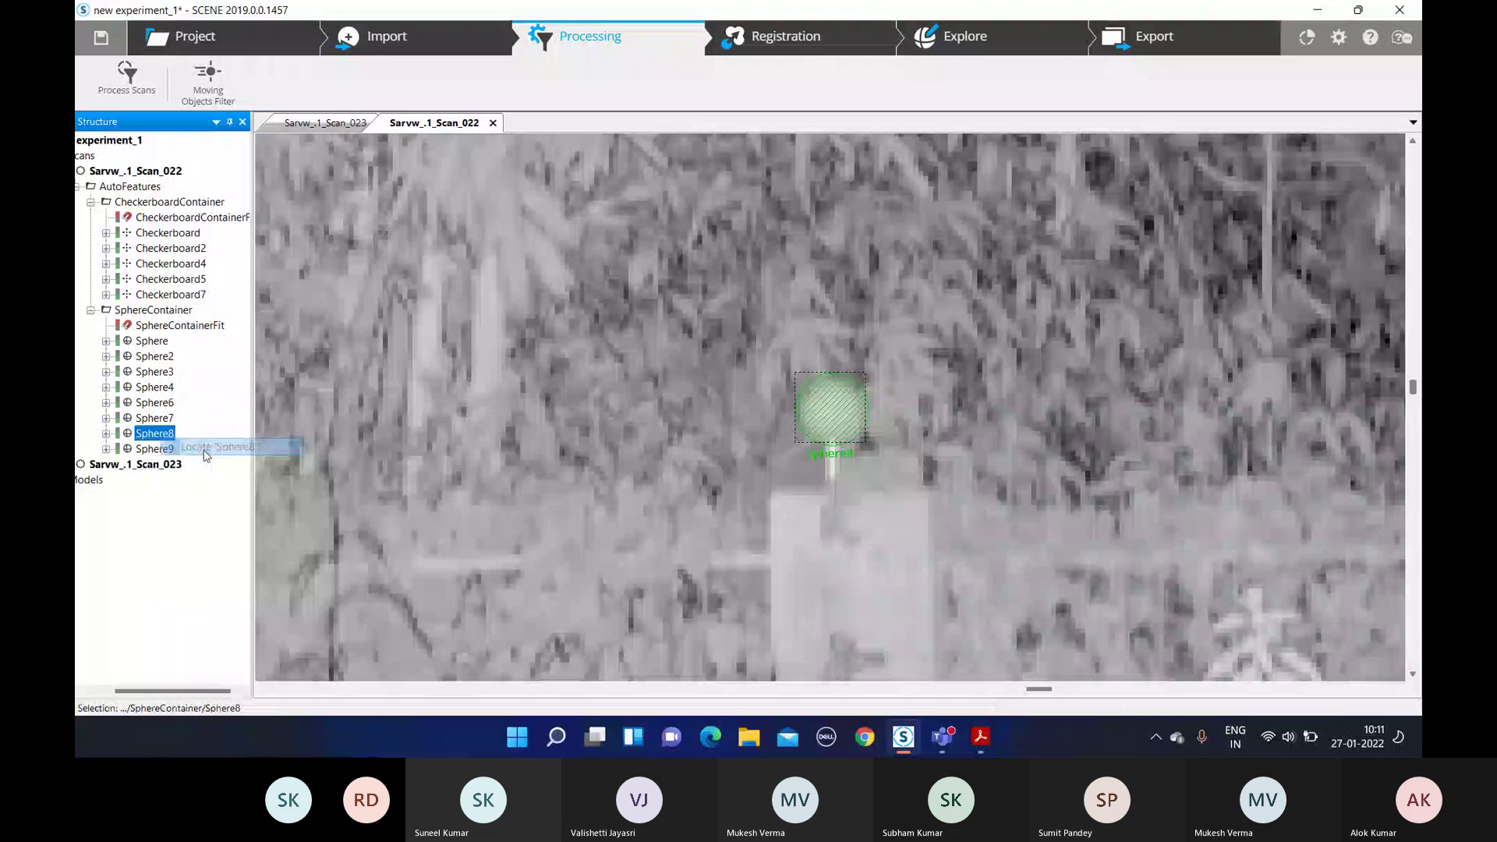
Locate Sphere9 in Sarvw_.1_Scan_022 and delete this marker on the climbing plant beside the pole
right_click(148, 449)
click(190, 460)
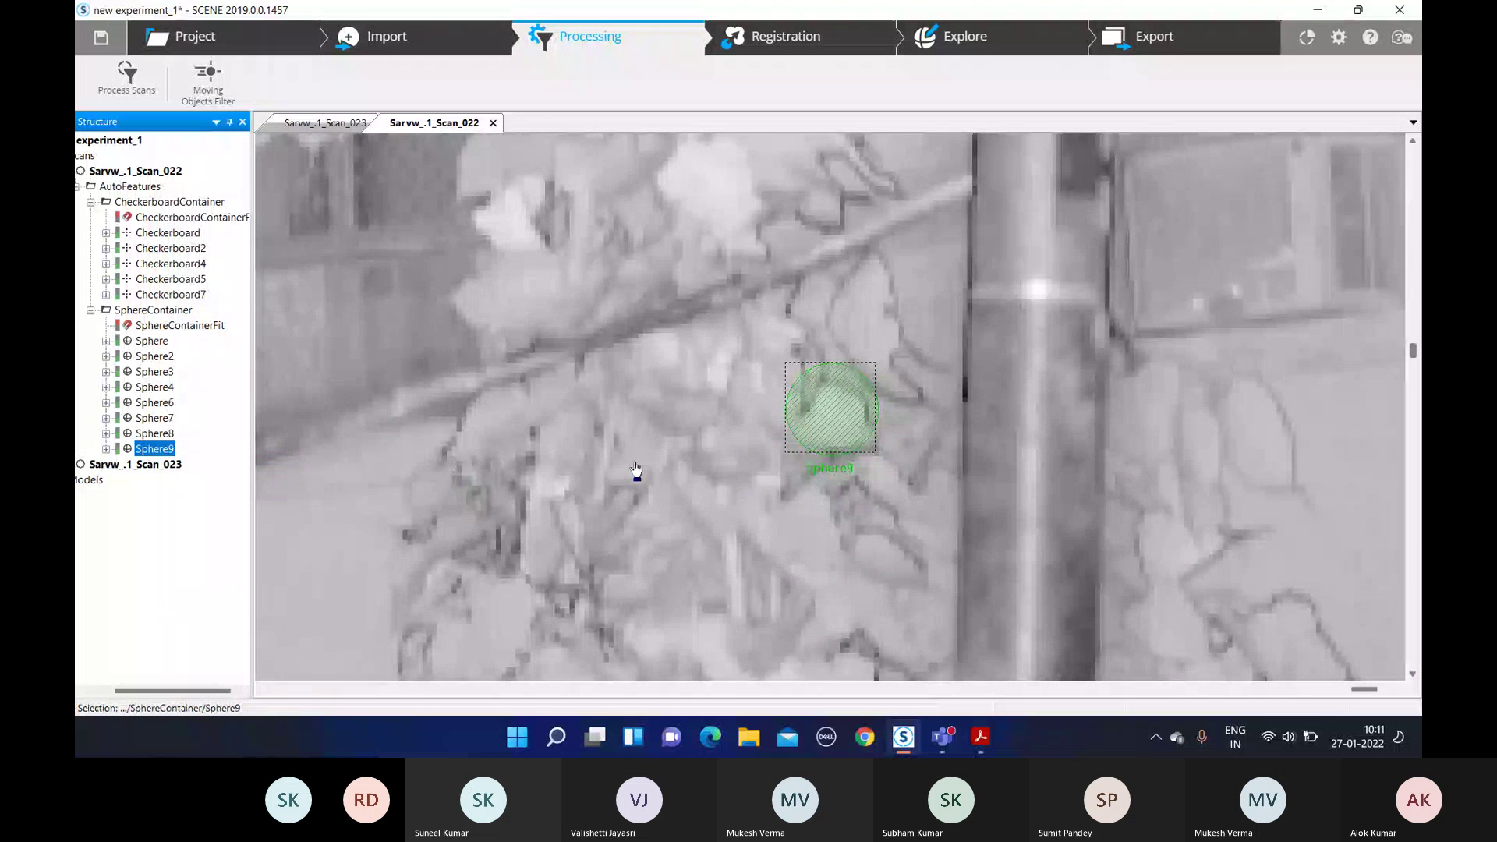
scroll(888, 397, up, 2)
scroll(888, 397, down, 5)
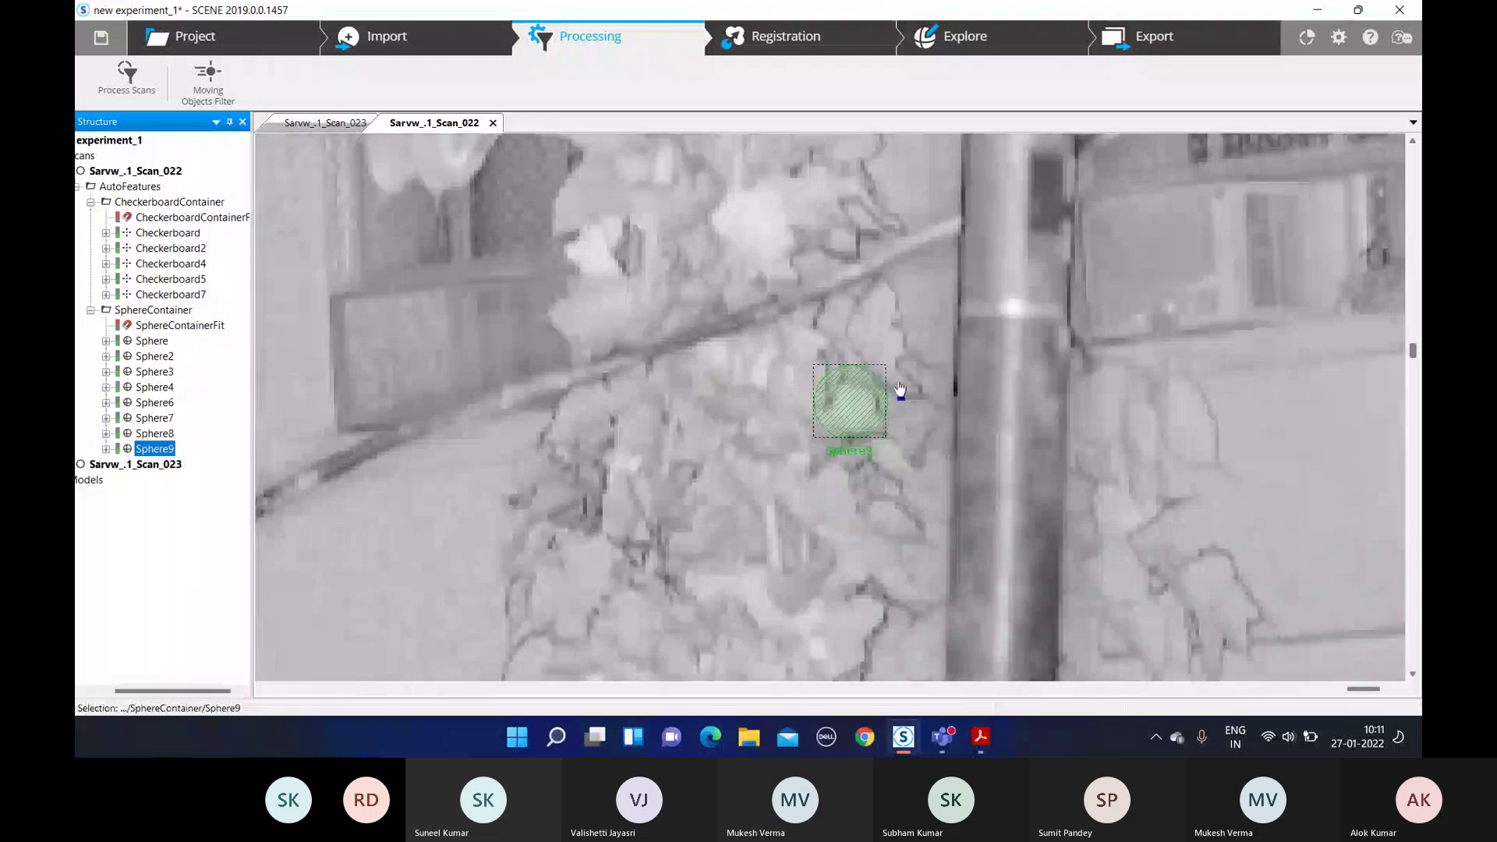
right_click(156, 450)
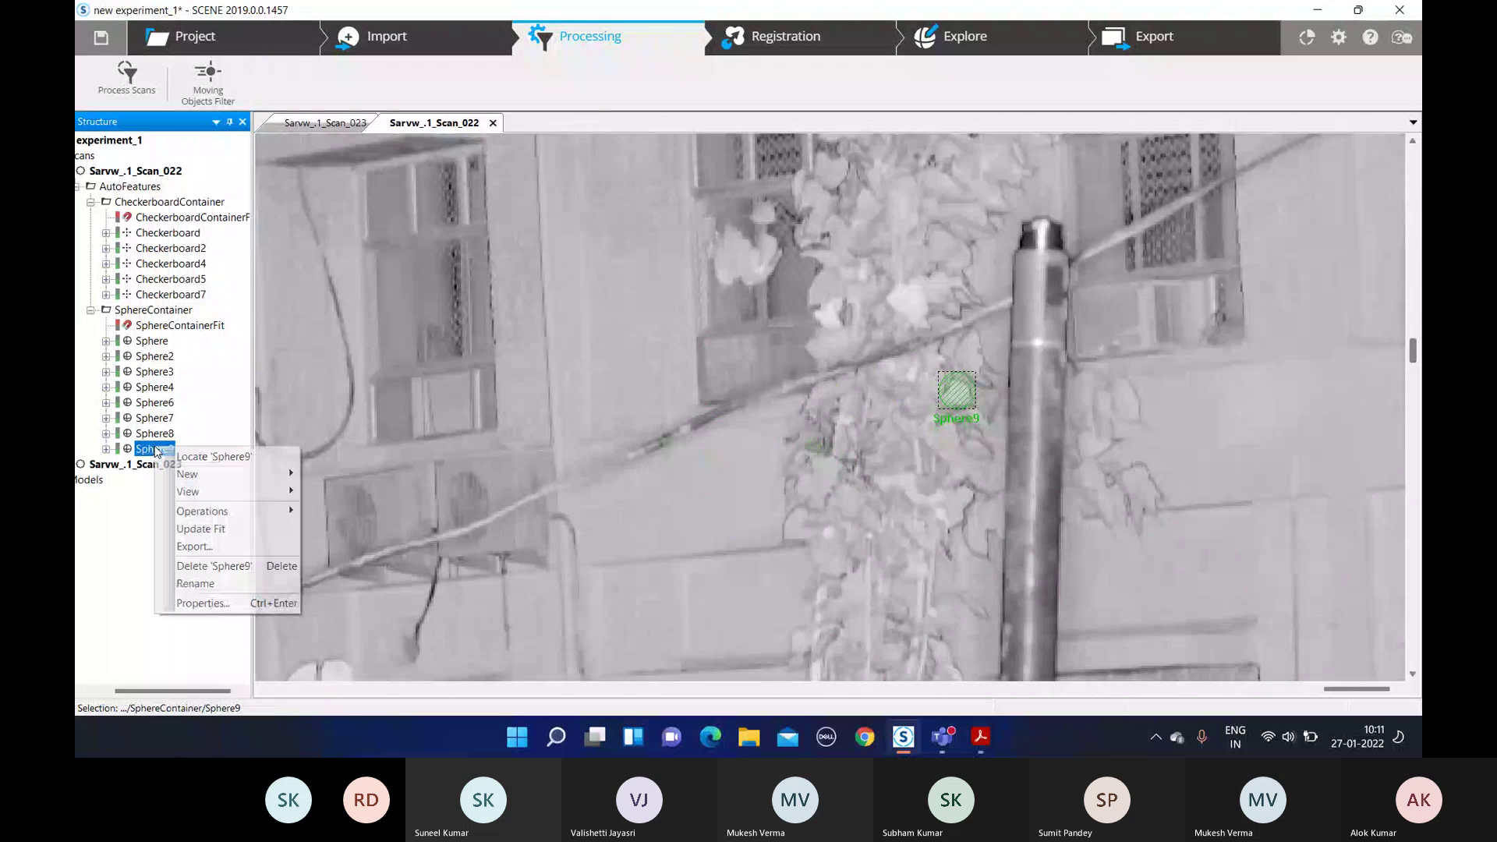
click(210, 566)
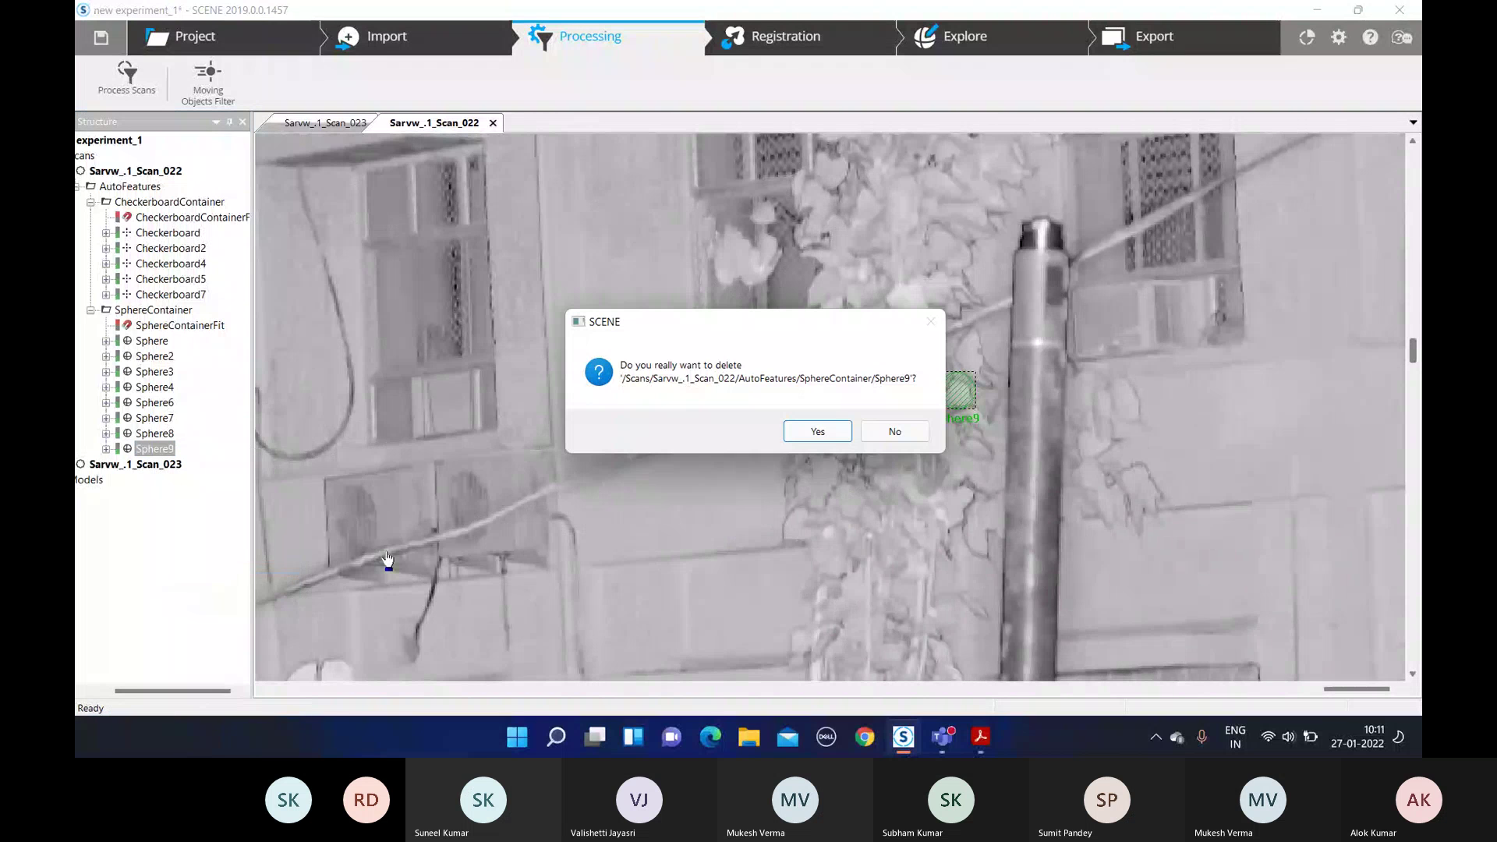
click(797, 434)
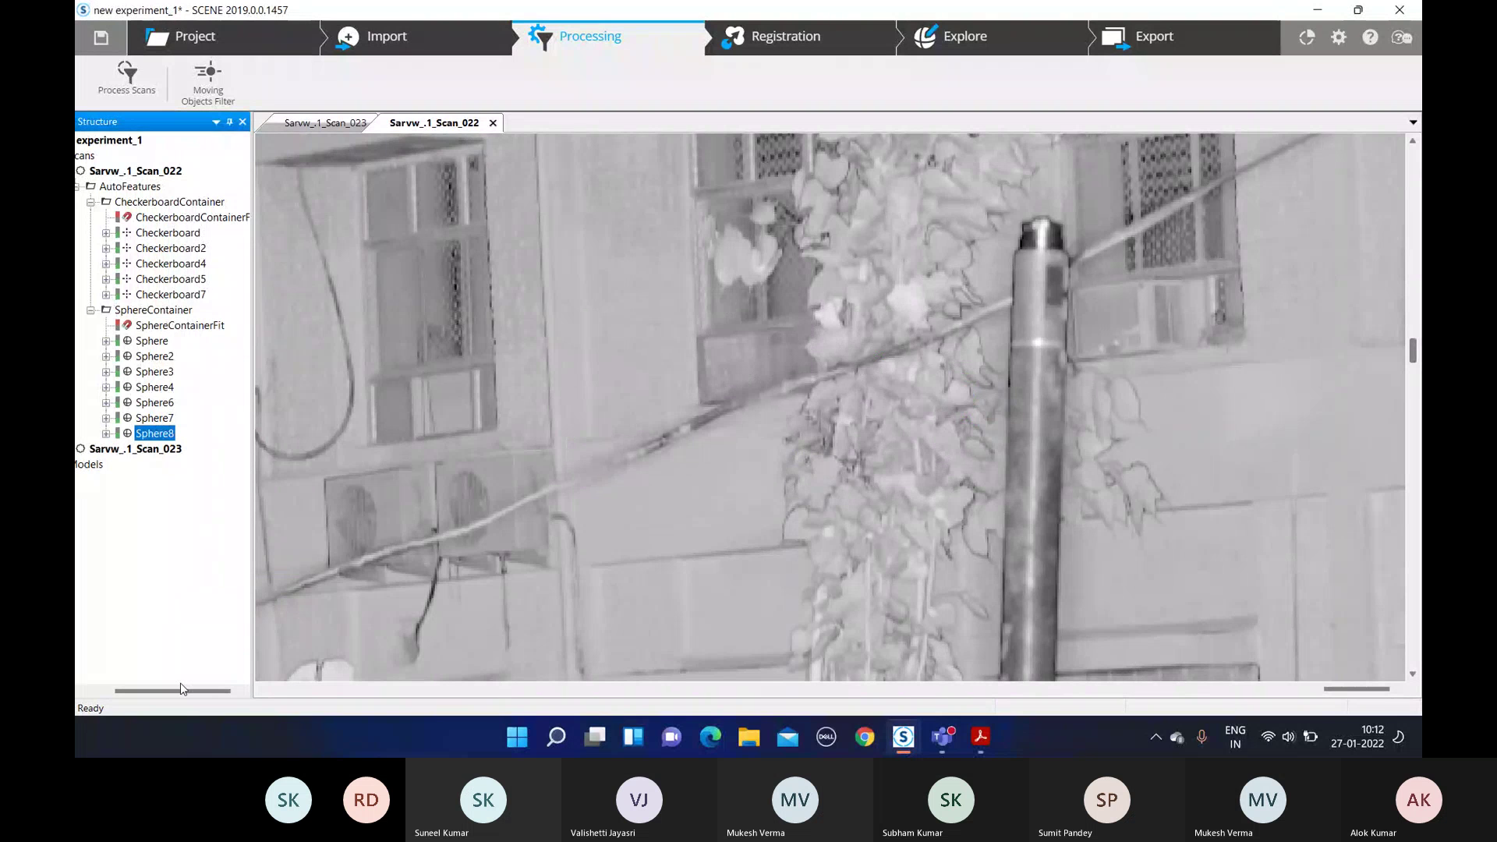
Collapse Scan_022, expand the AutoFeatures and CheckerboardContainer of Sarvw_.1_Scan_023, and bring that scan's view to the front
drag(182, 689, 156, 689)
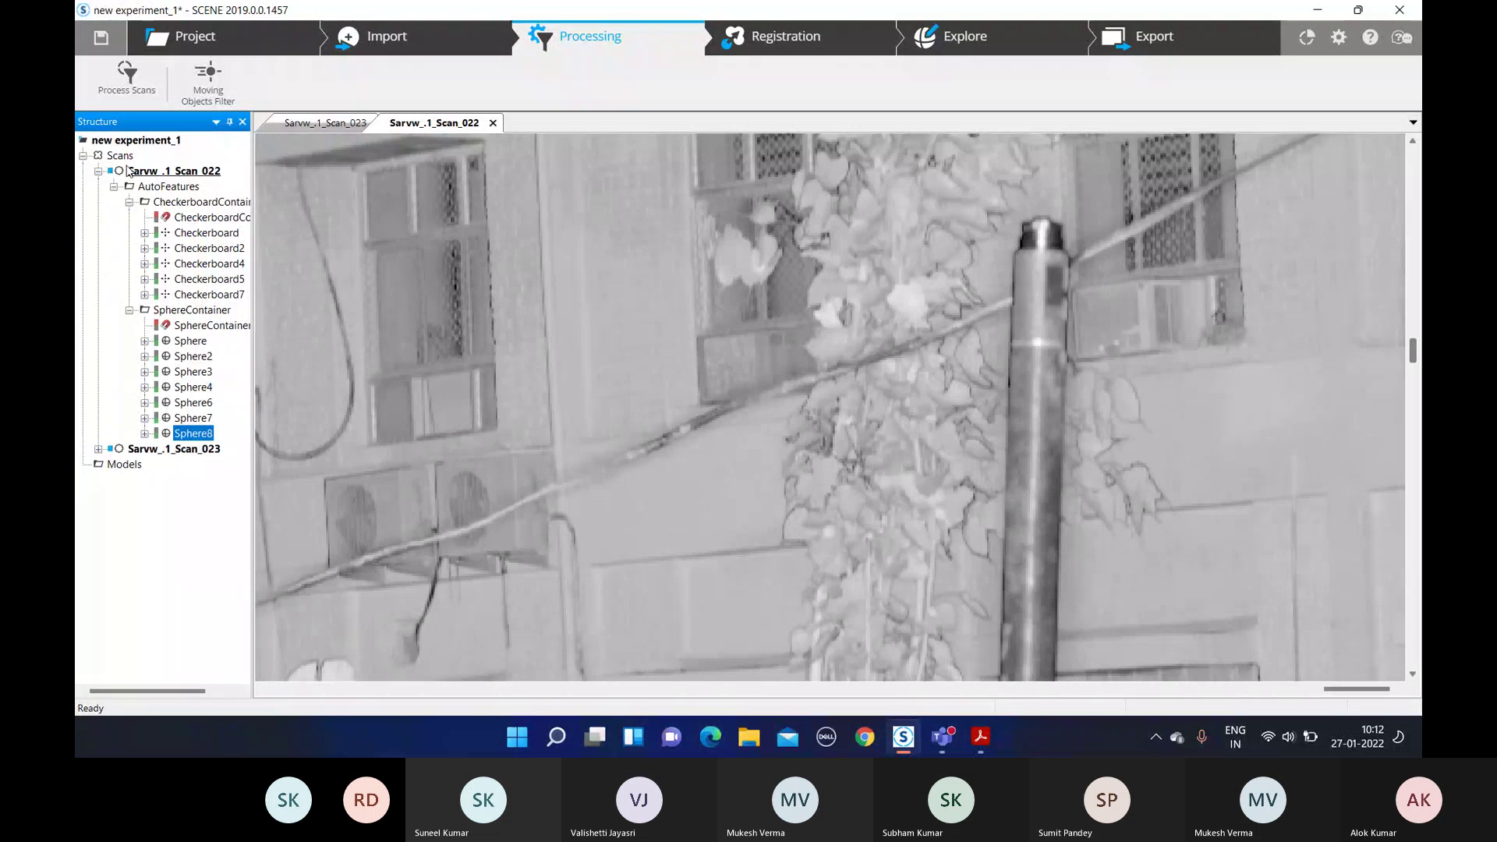
click(98, 172)
click(98, 186)
click(114, 202)
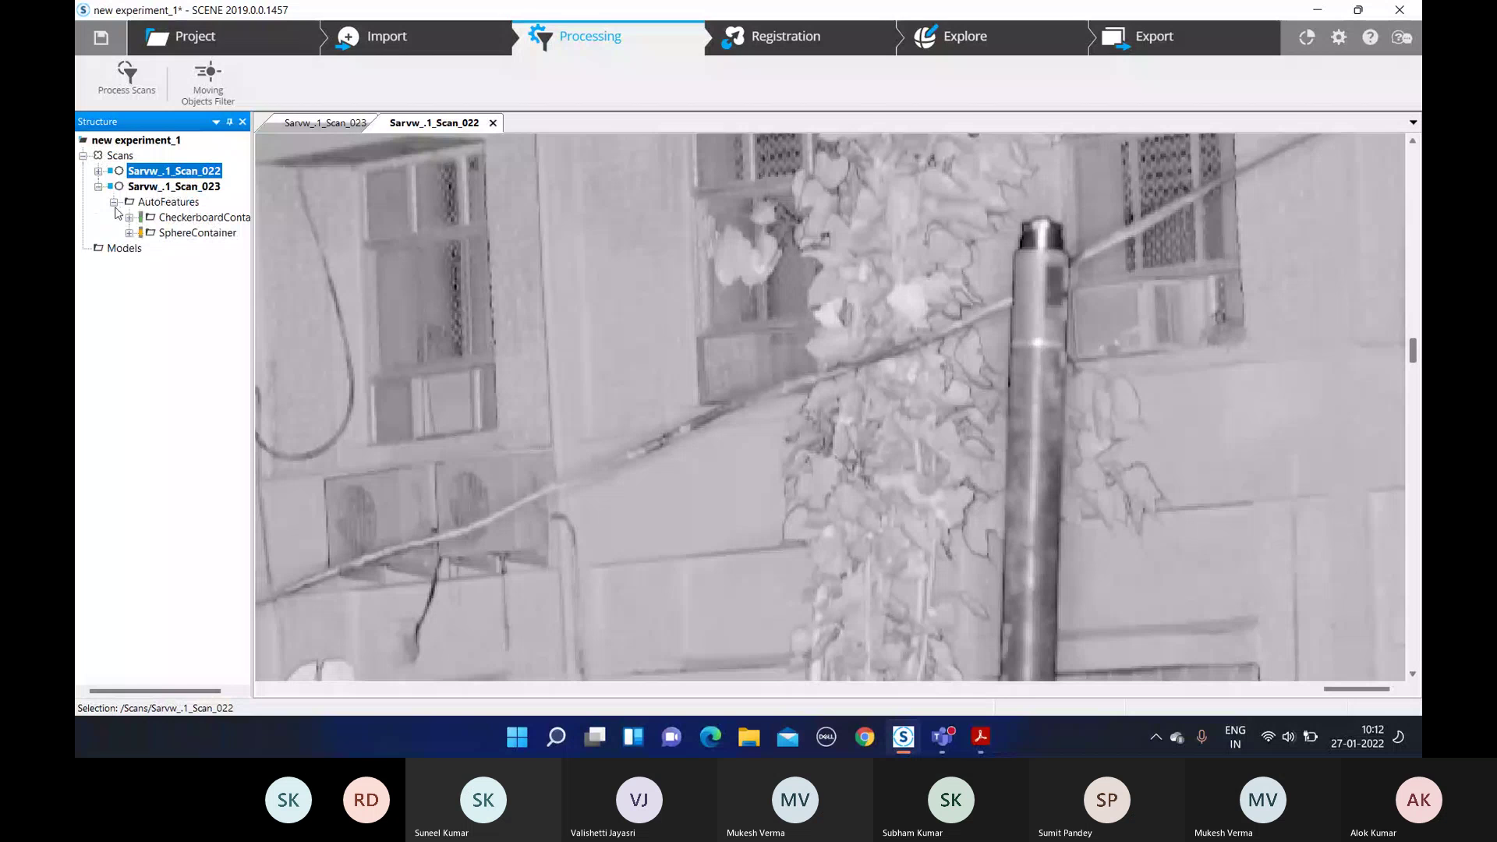
click(130, 218)
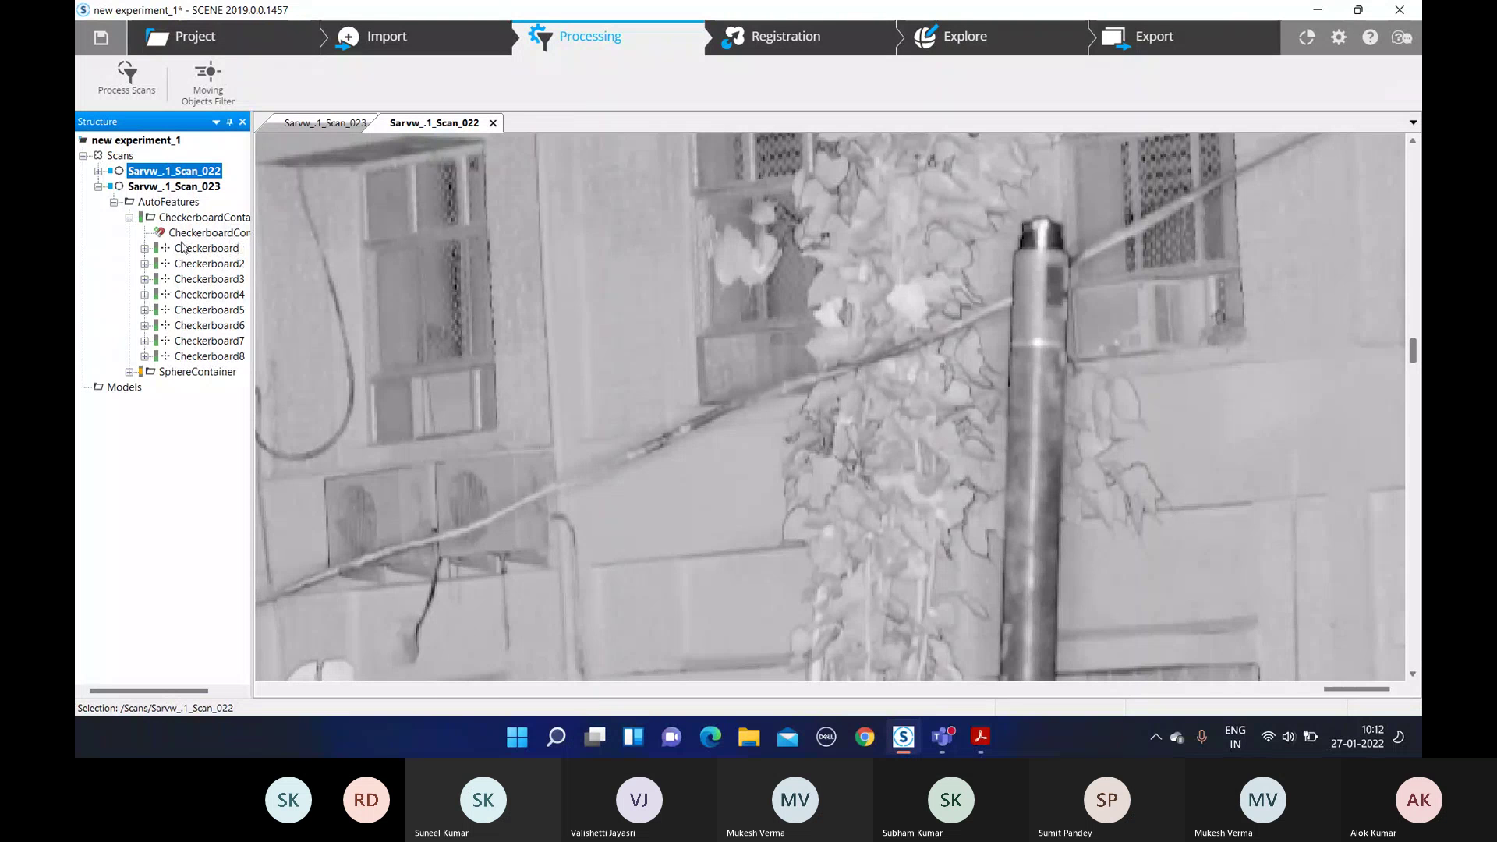
click(337, 123)
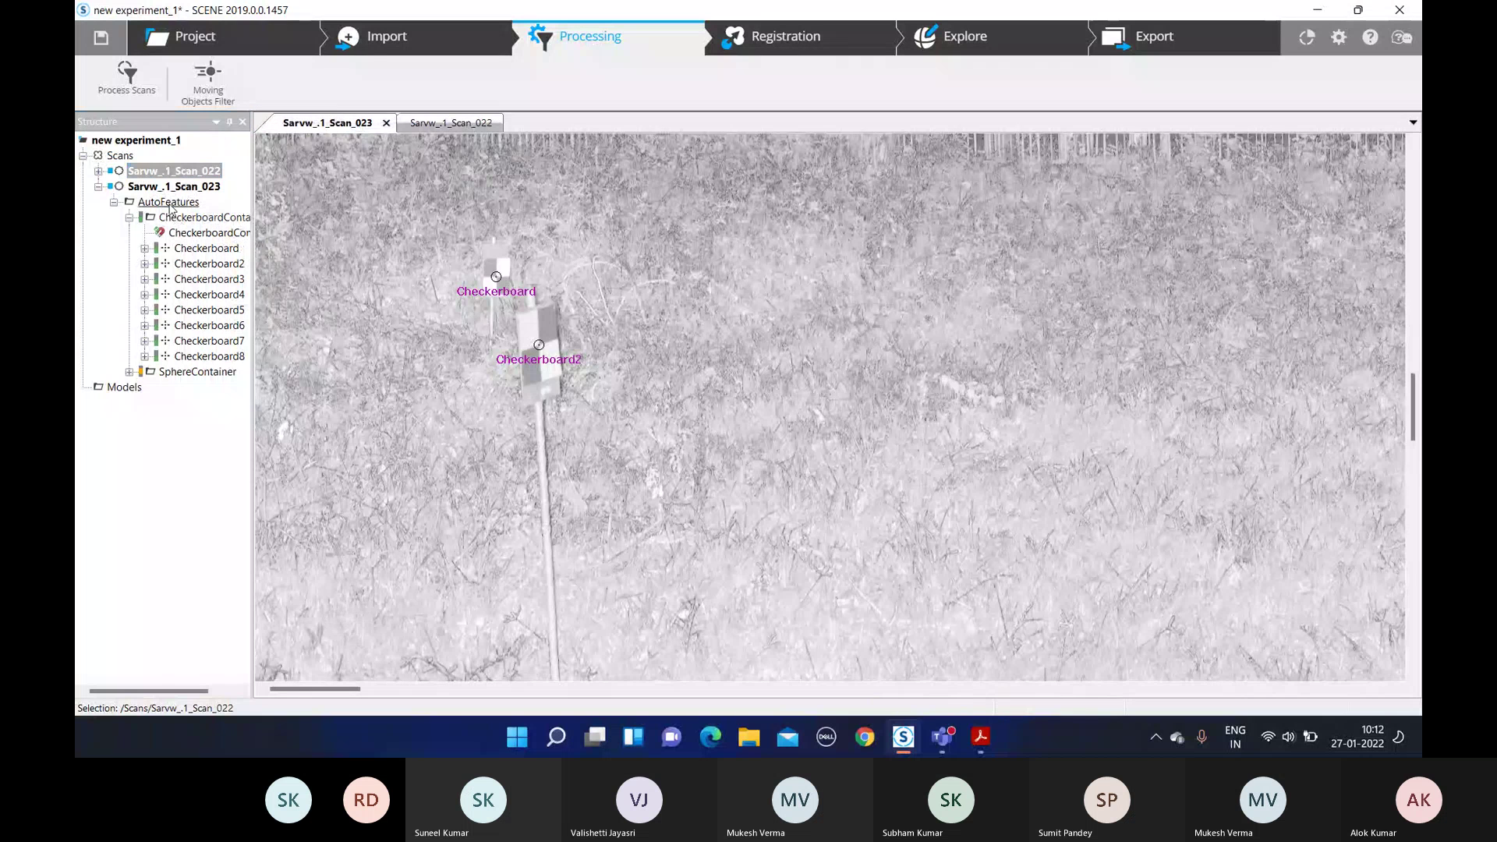
Locate Checkerboard and Checkerboard2 in Sarvw_.1_Scan_023 to check their positions on the targets
right_click(148, 248)
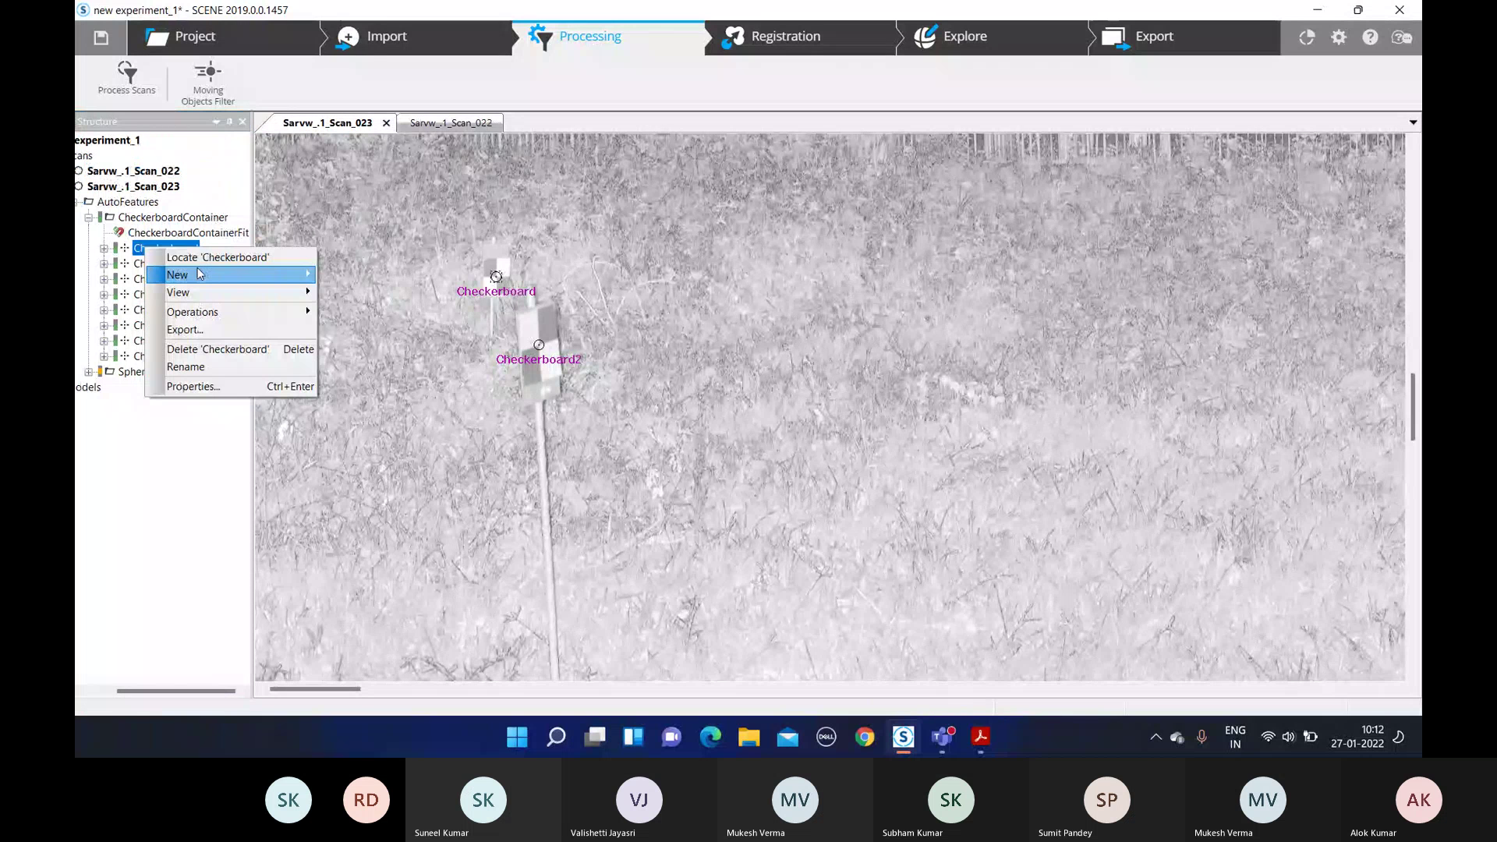
click(213, 258)
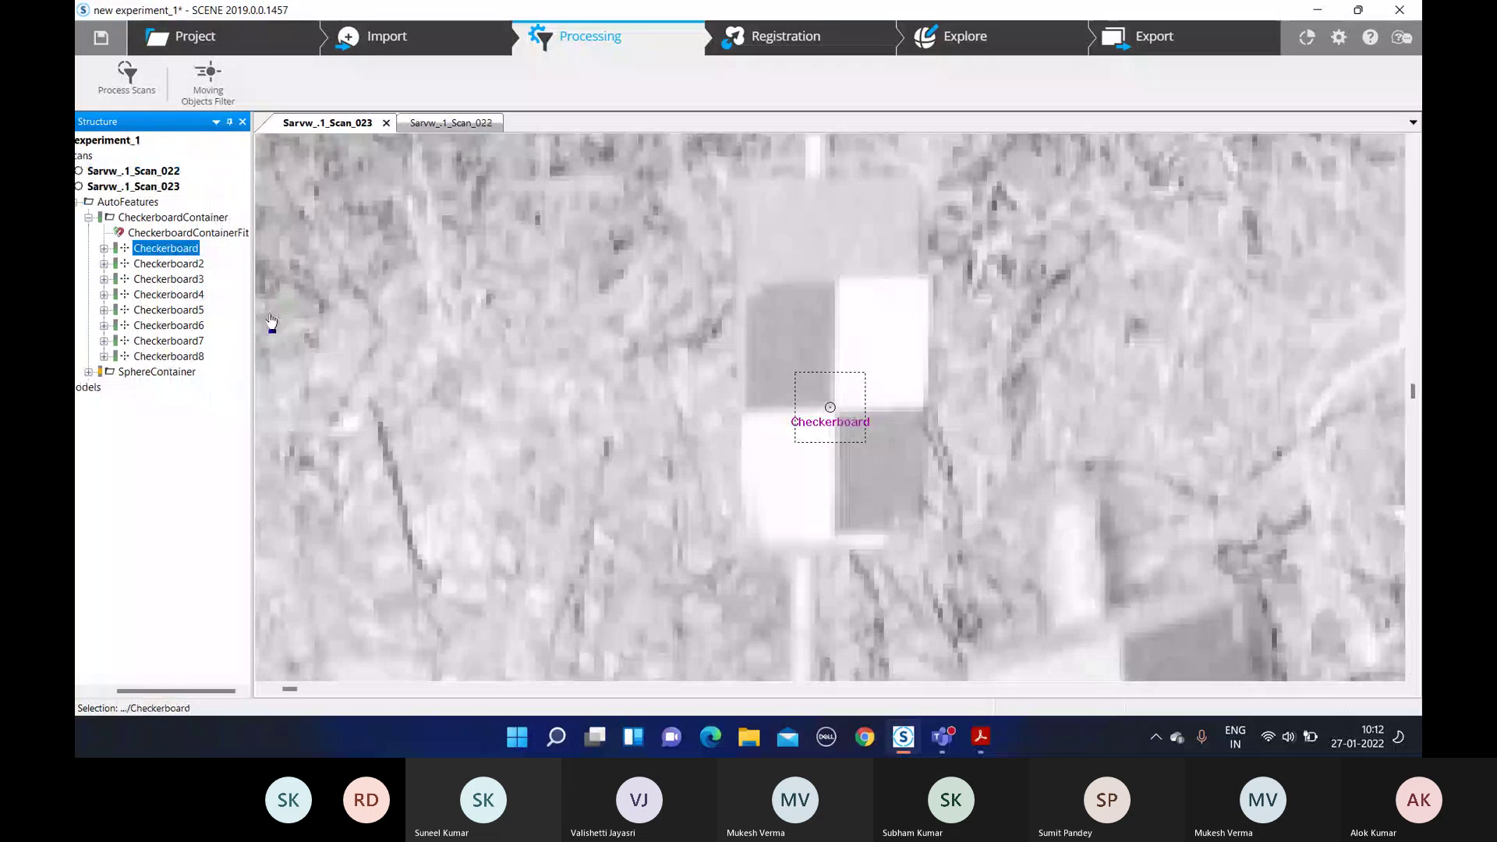
right_click(168, 264)
click(234, 272)
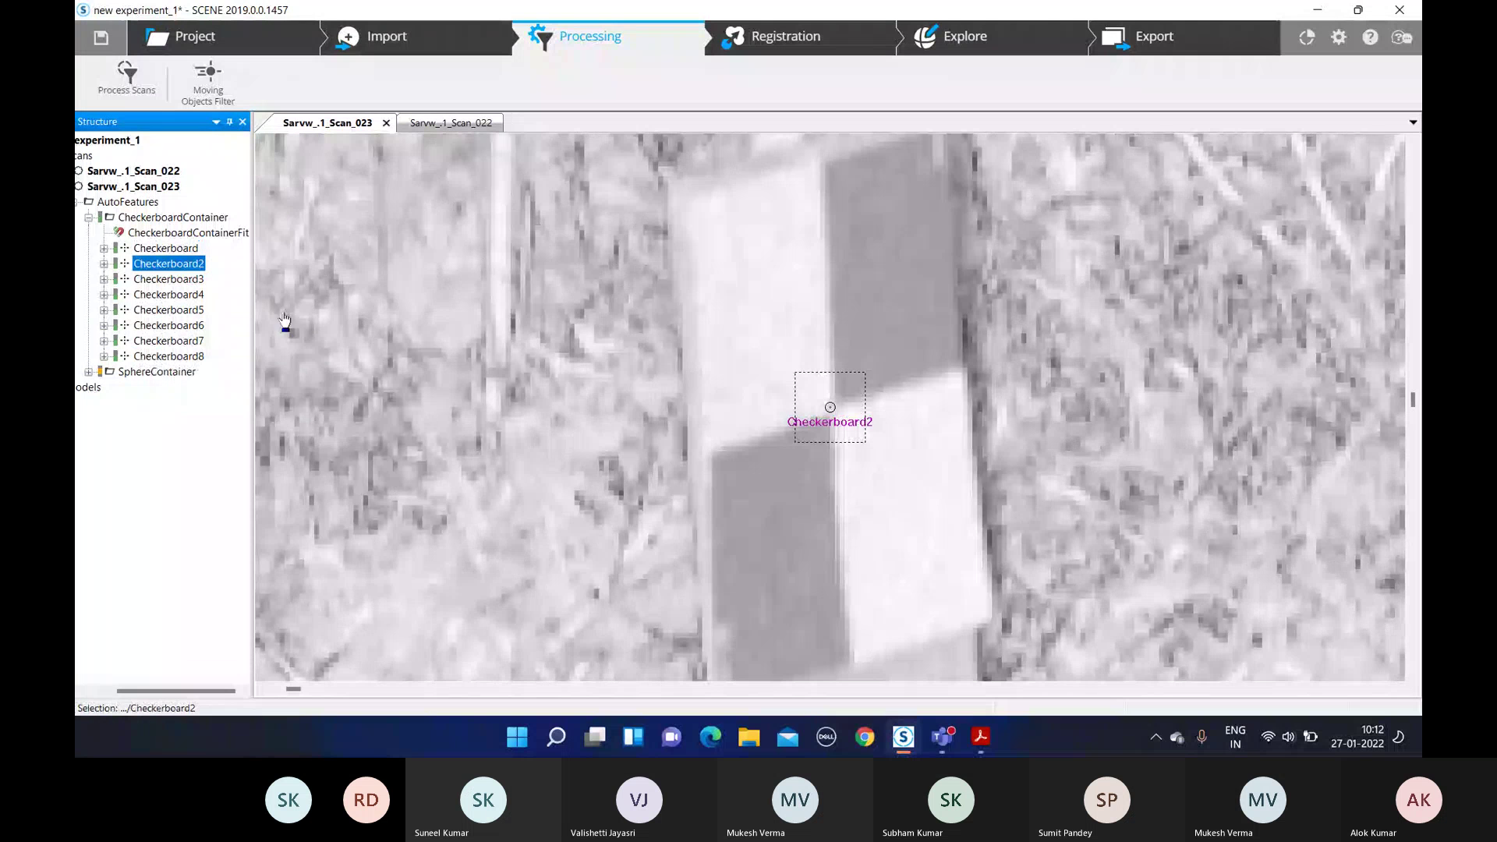
Locate Checkerboard3 in Sarvw_.1_Scan_023 and delete this marker at the edge of the foliage by the wall
right_click(167, 281)
click(156, 289)
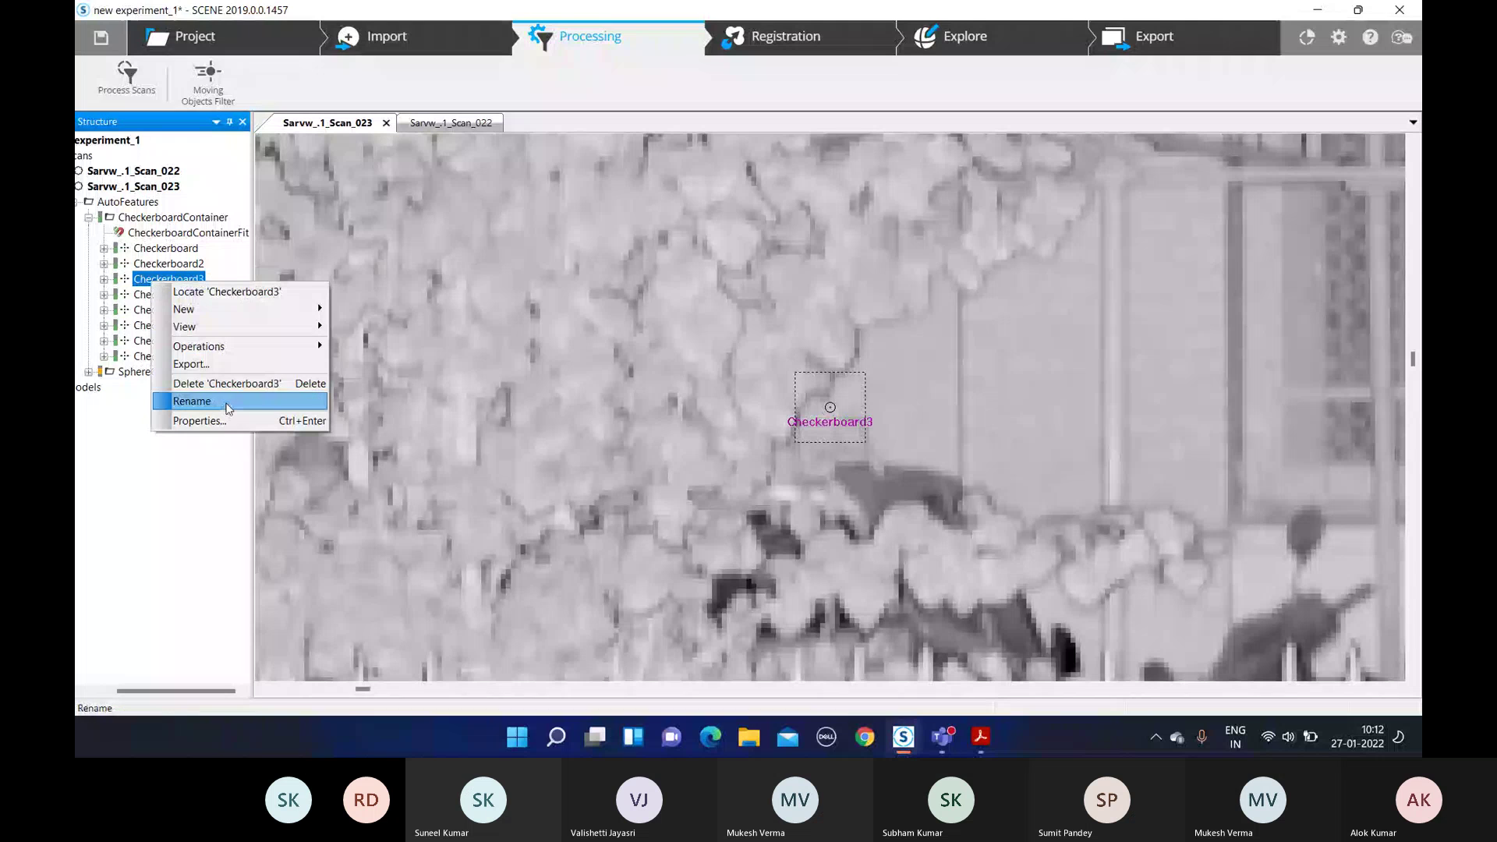
click(226, 382)
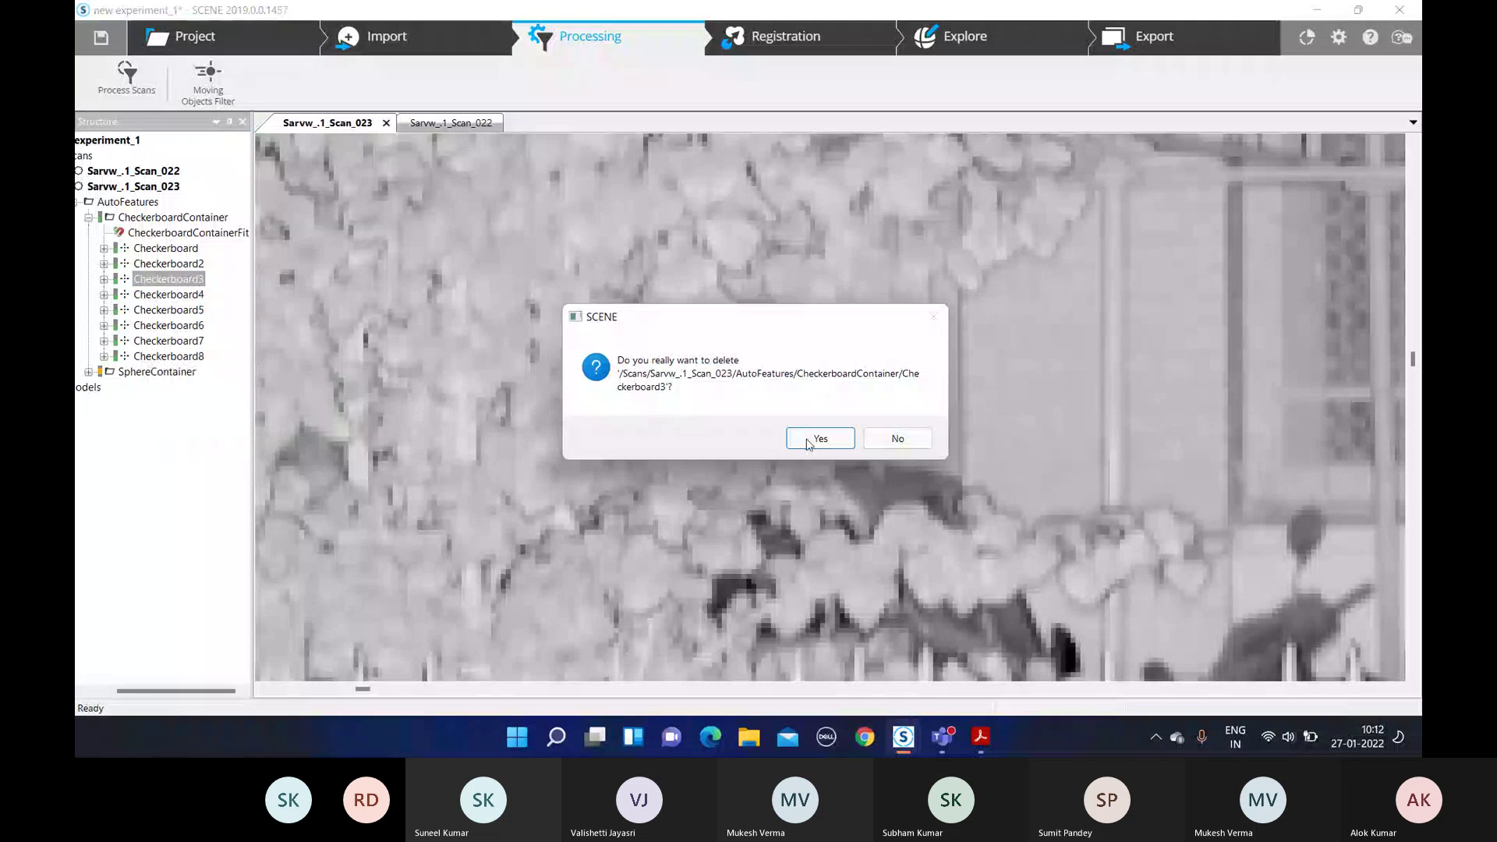
click(811, 434)
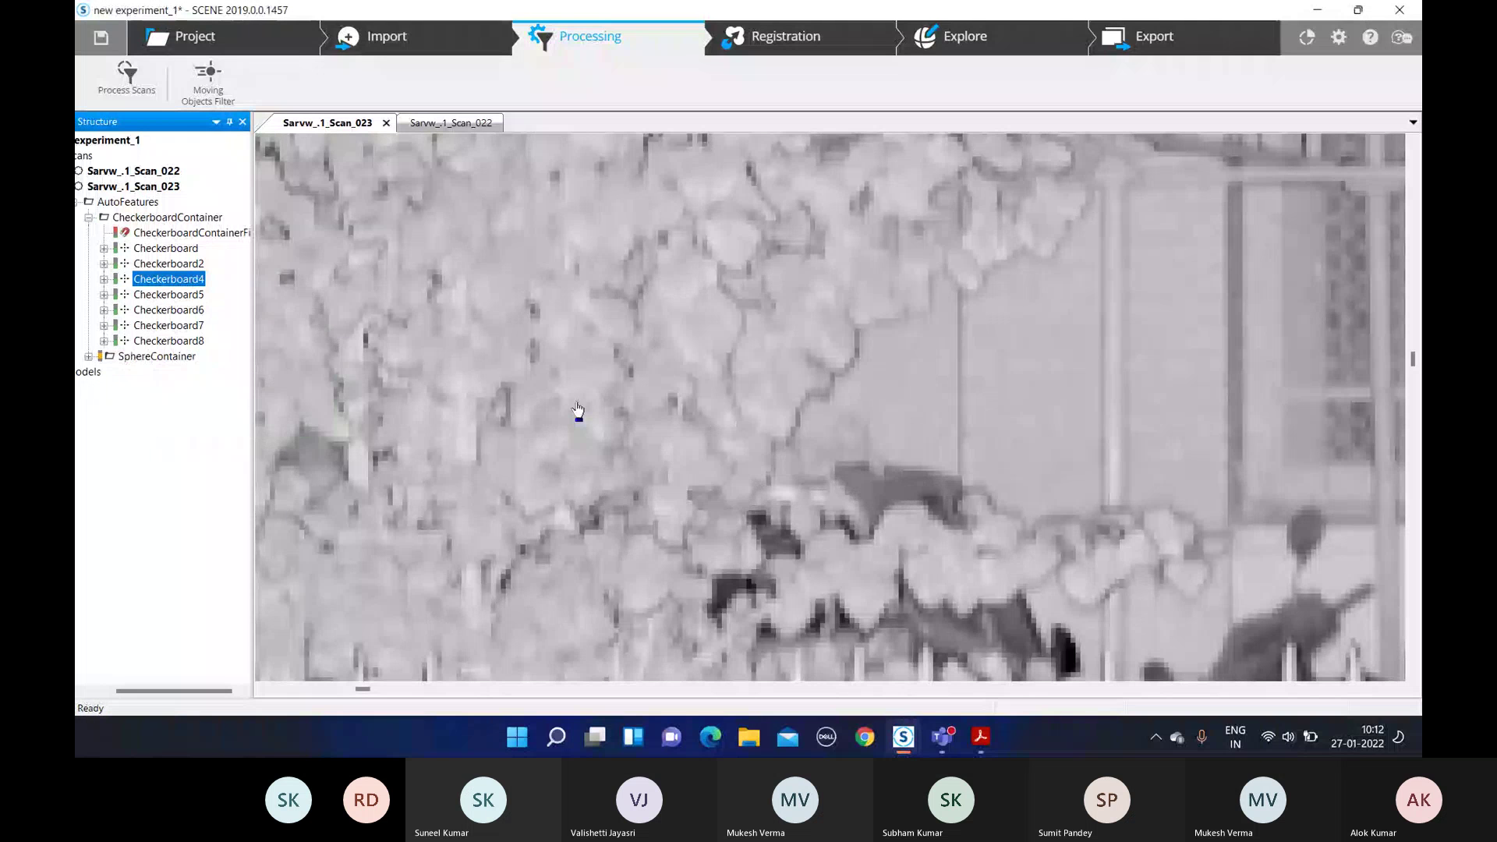
Locate Checkerboard5 in Sarvw_.1_Scan_023 and delete this marker among the leaves
right_click(139, 301)
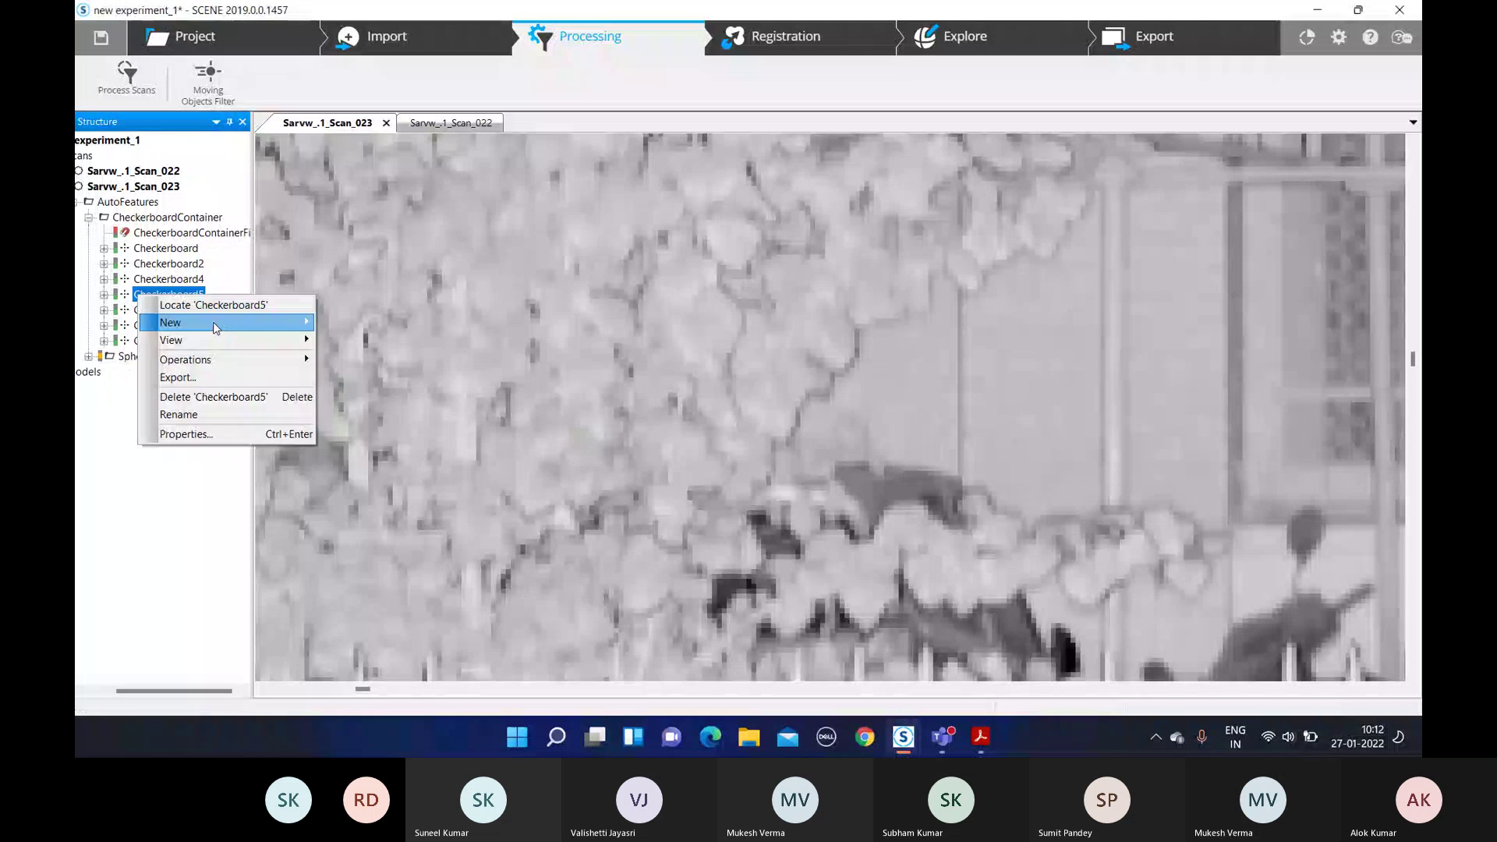
click(216, 306)
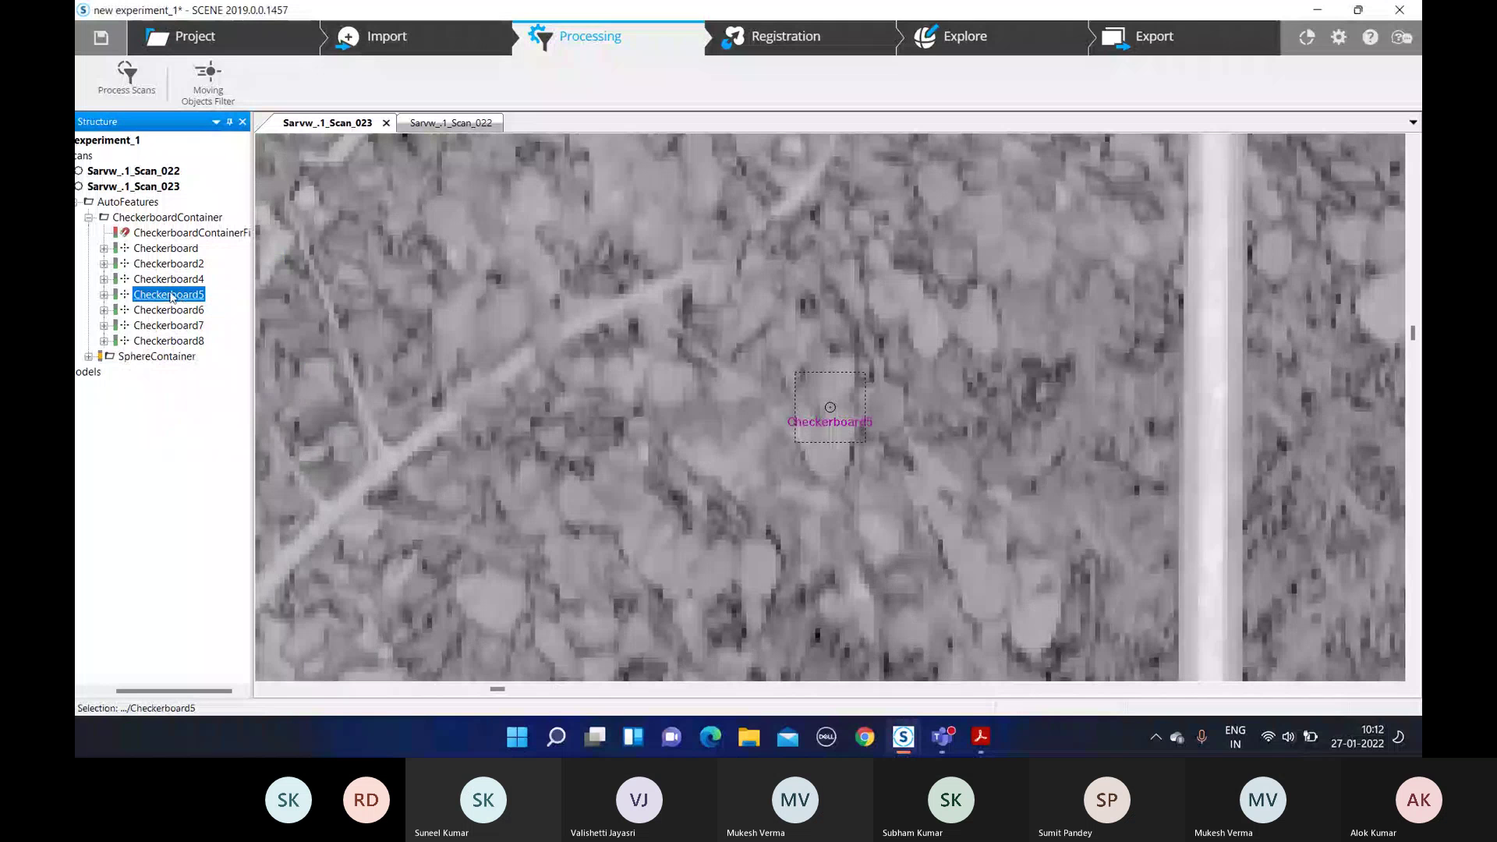
right_click(171, 297)
click(199, 391)
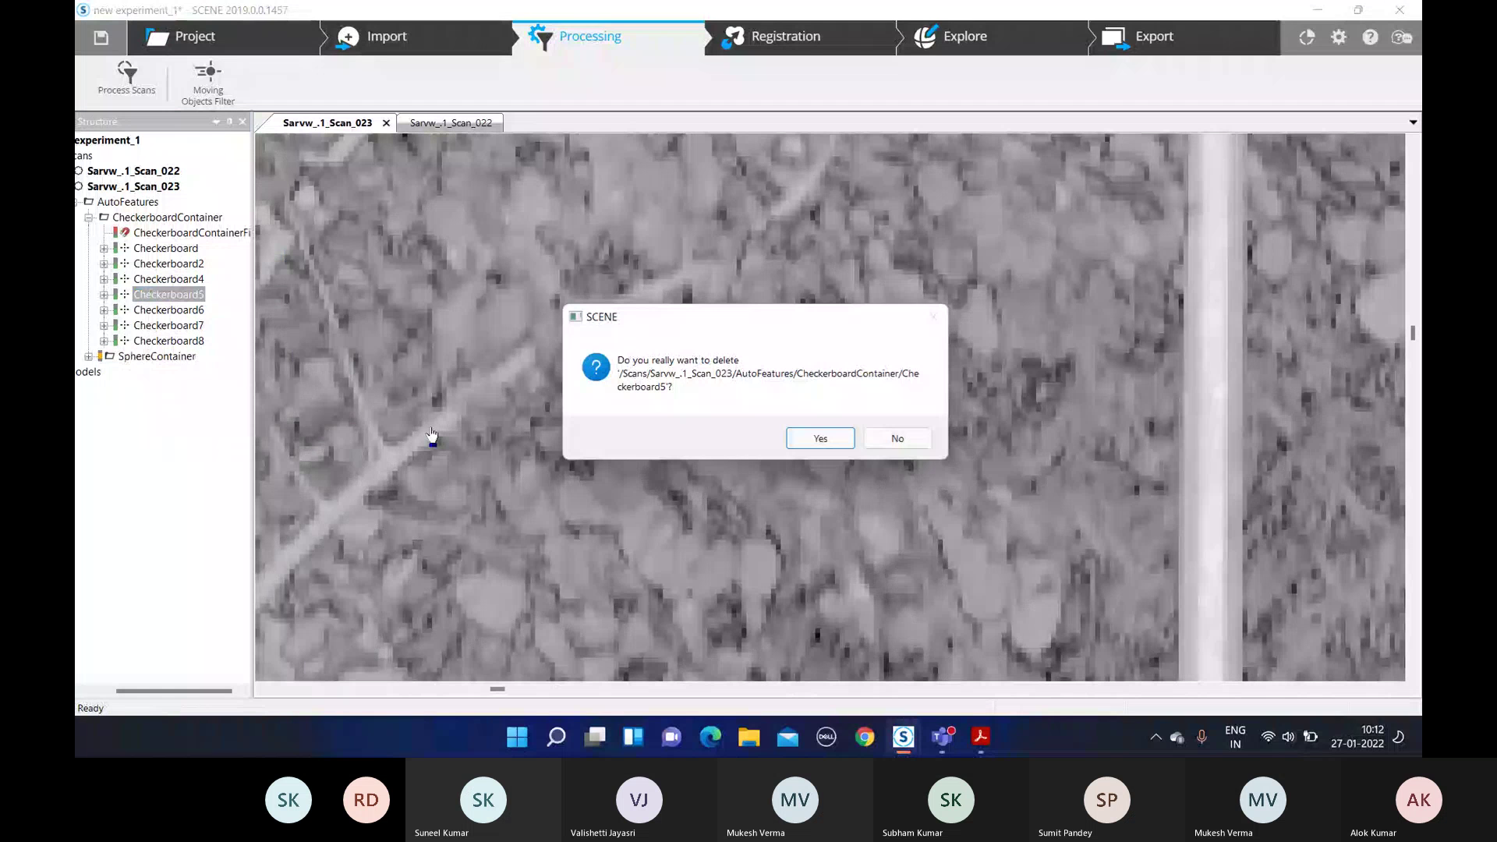
click(820, 438)
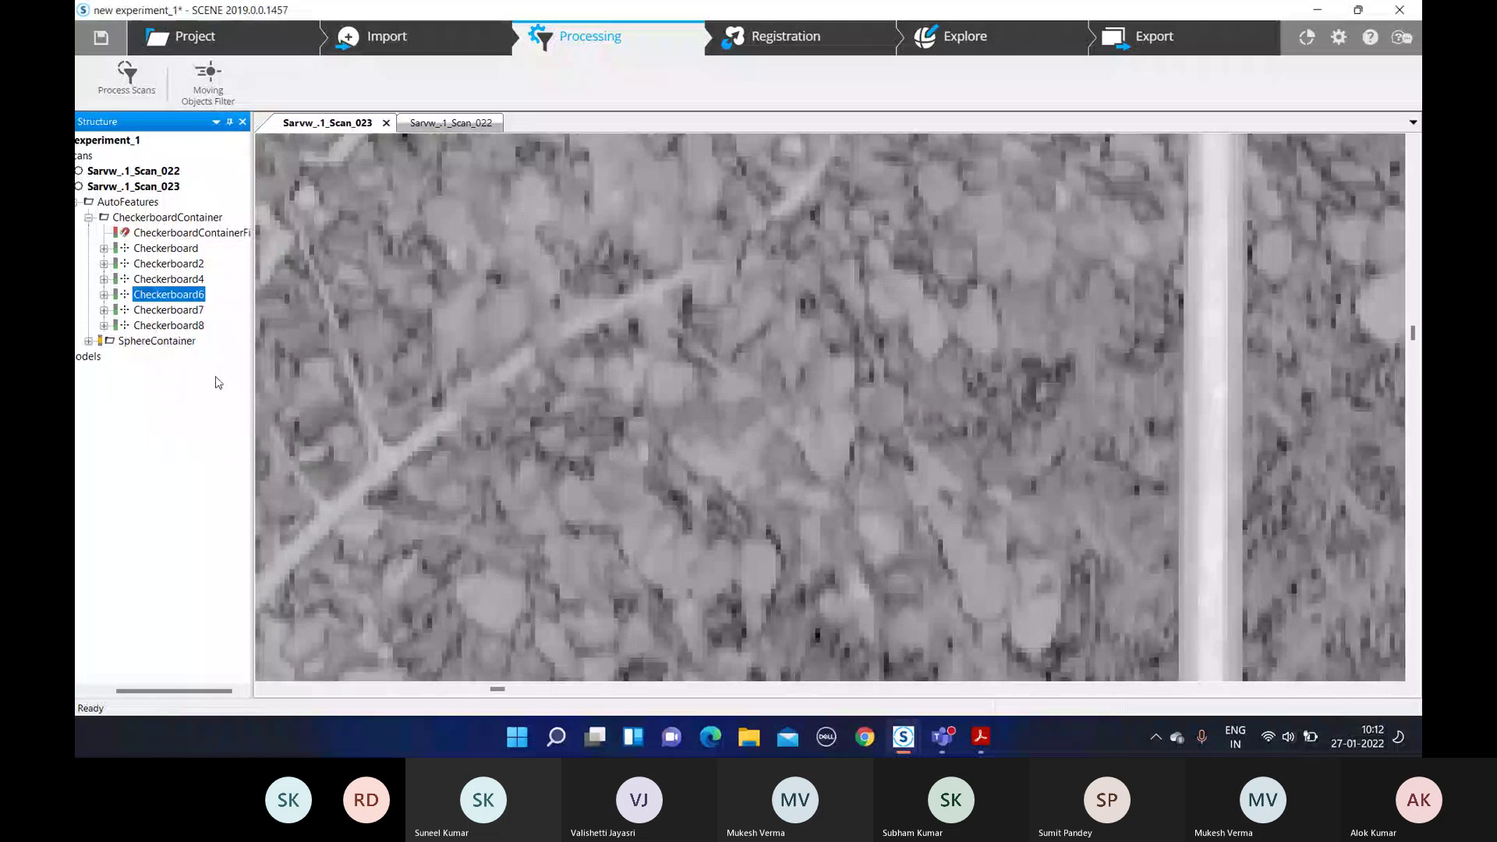
Locate Checkerboard6, Checkerboard7 and Checkerboard8 in Sarvw_.1_Scan_023 in turn to check their positions
right_click(147, 295)
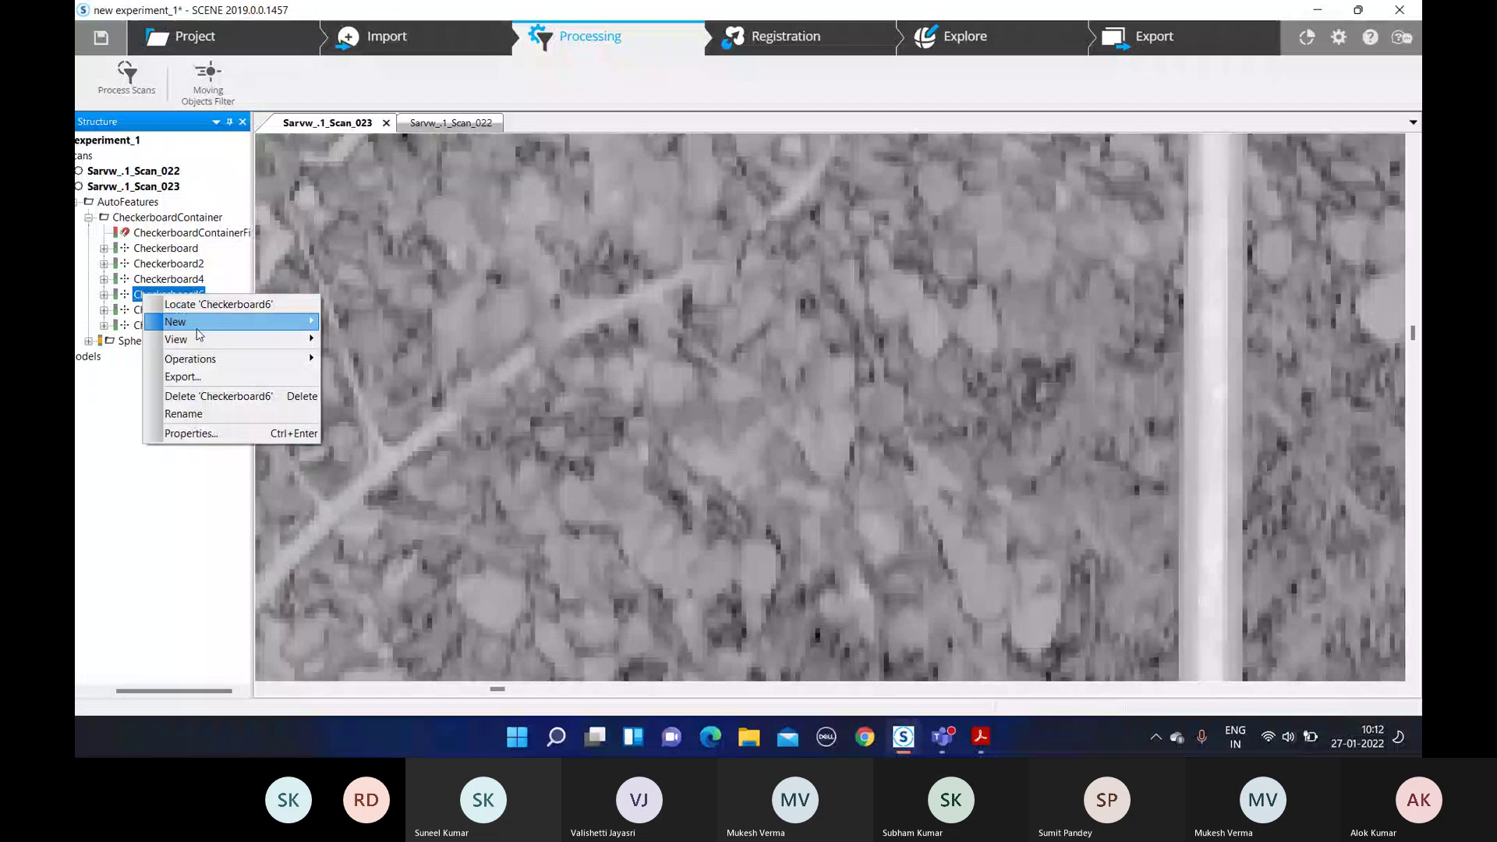
click(248, 305)
right_click(152, 312)
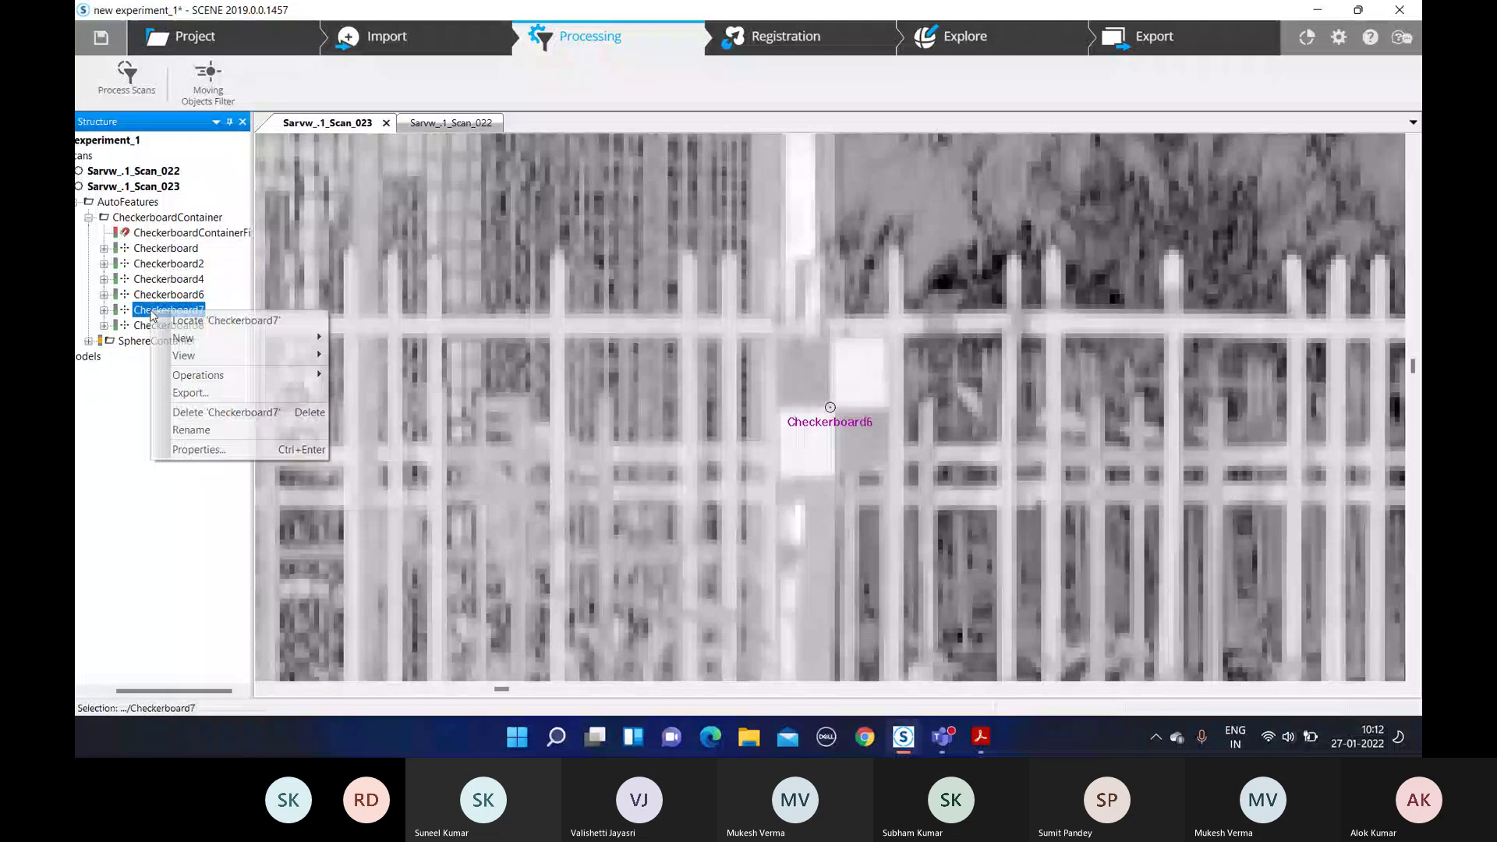
click(191, 321)
right_click(175, 325)
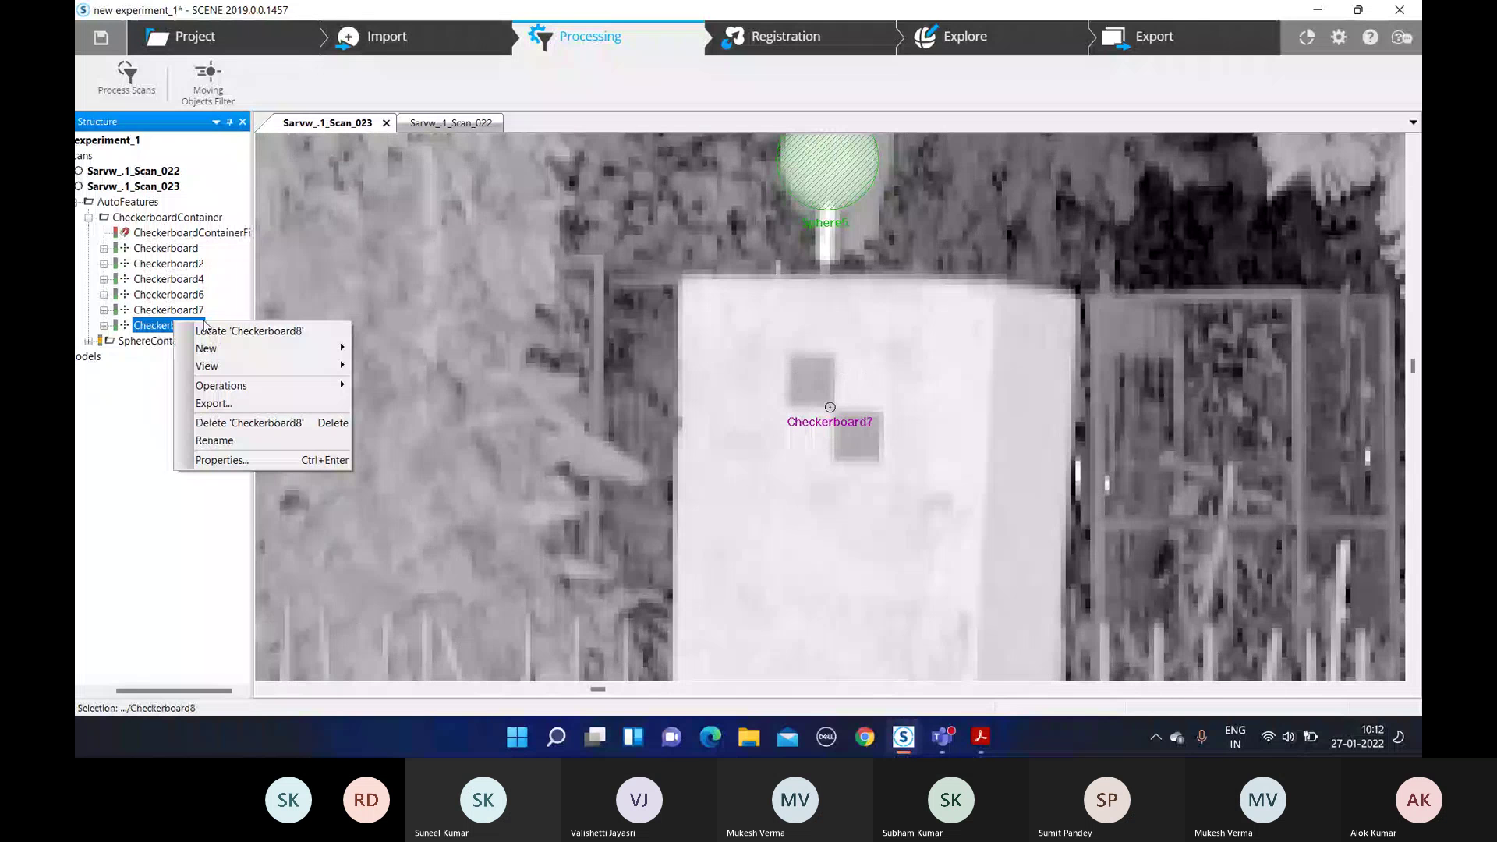
click(208, 331)
Expand the SphereContainer of Sarvw_.1_Scan_023, locate the first entry, Sphere, and delete this falsely detected marker
click(88, 341)
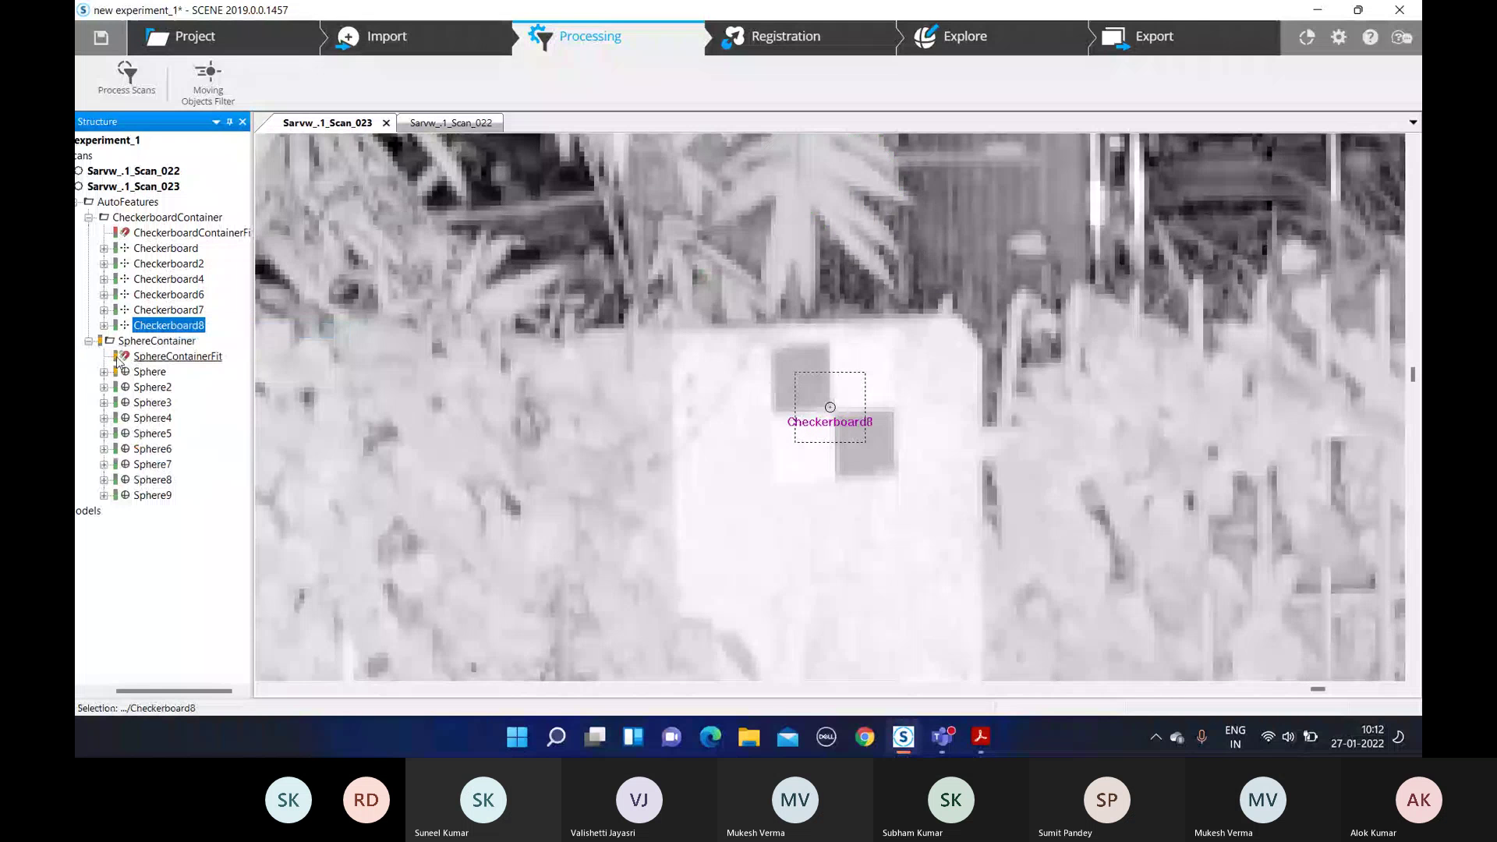
right_click(145, 375)
click(166, 380)
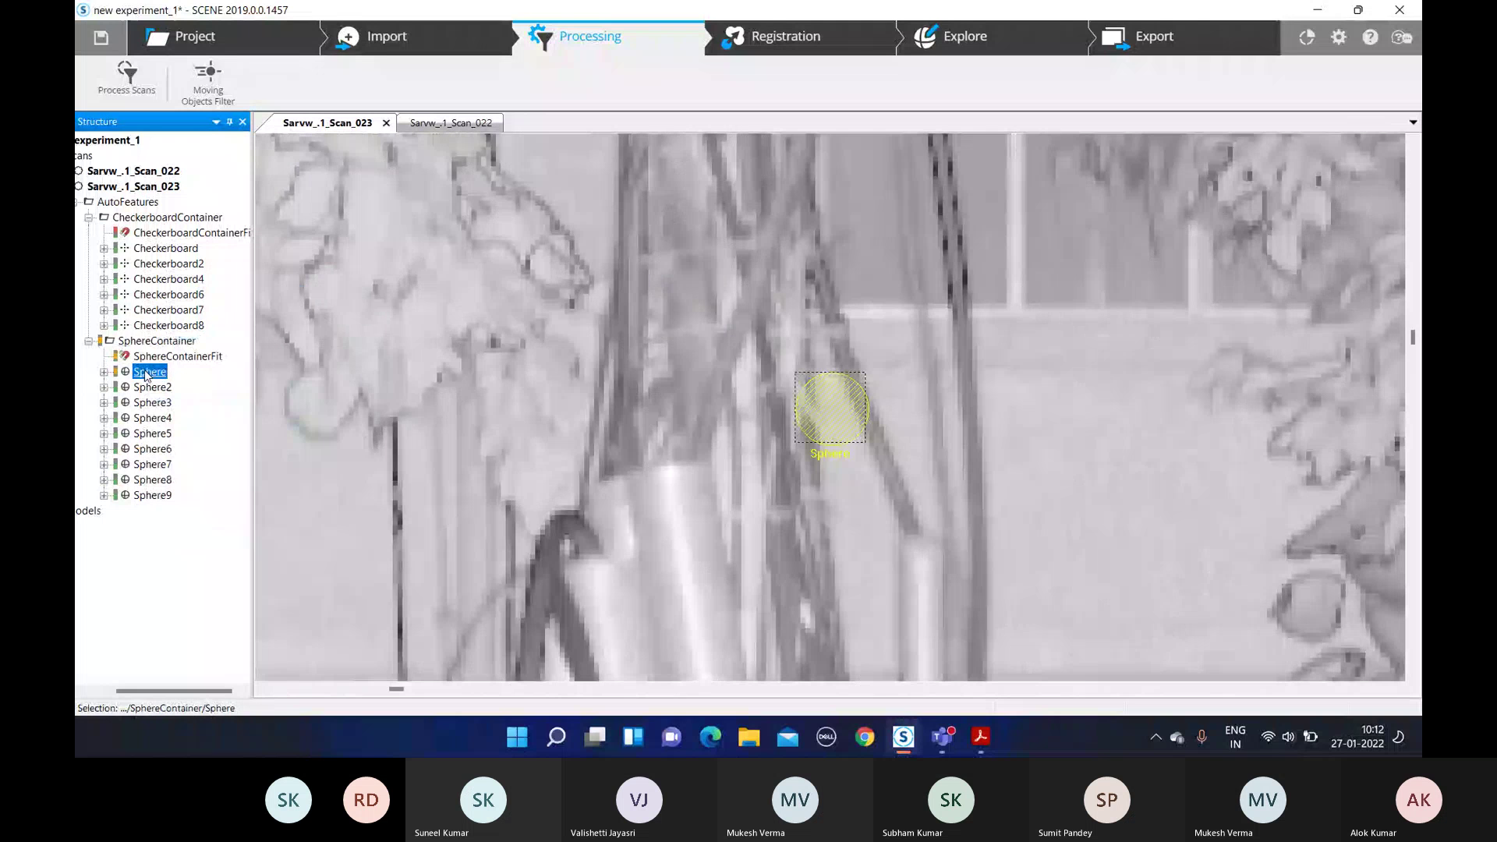
right_click(146, 372)
click(194, 491)
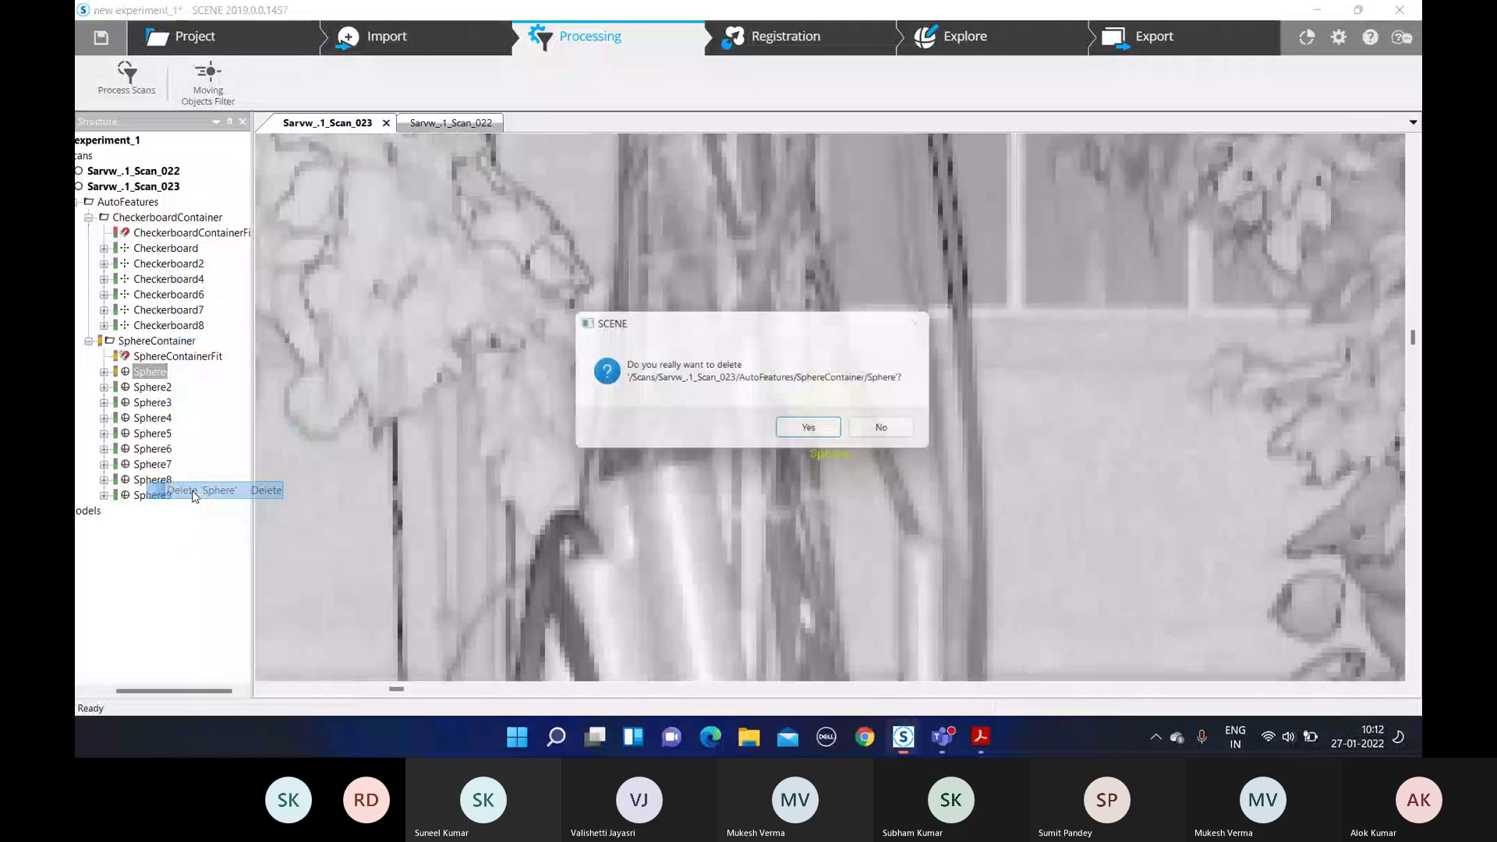
click(813, 433)
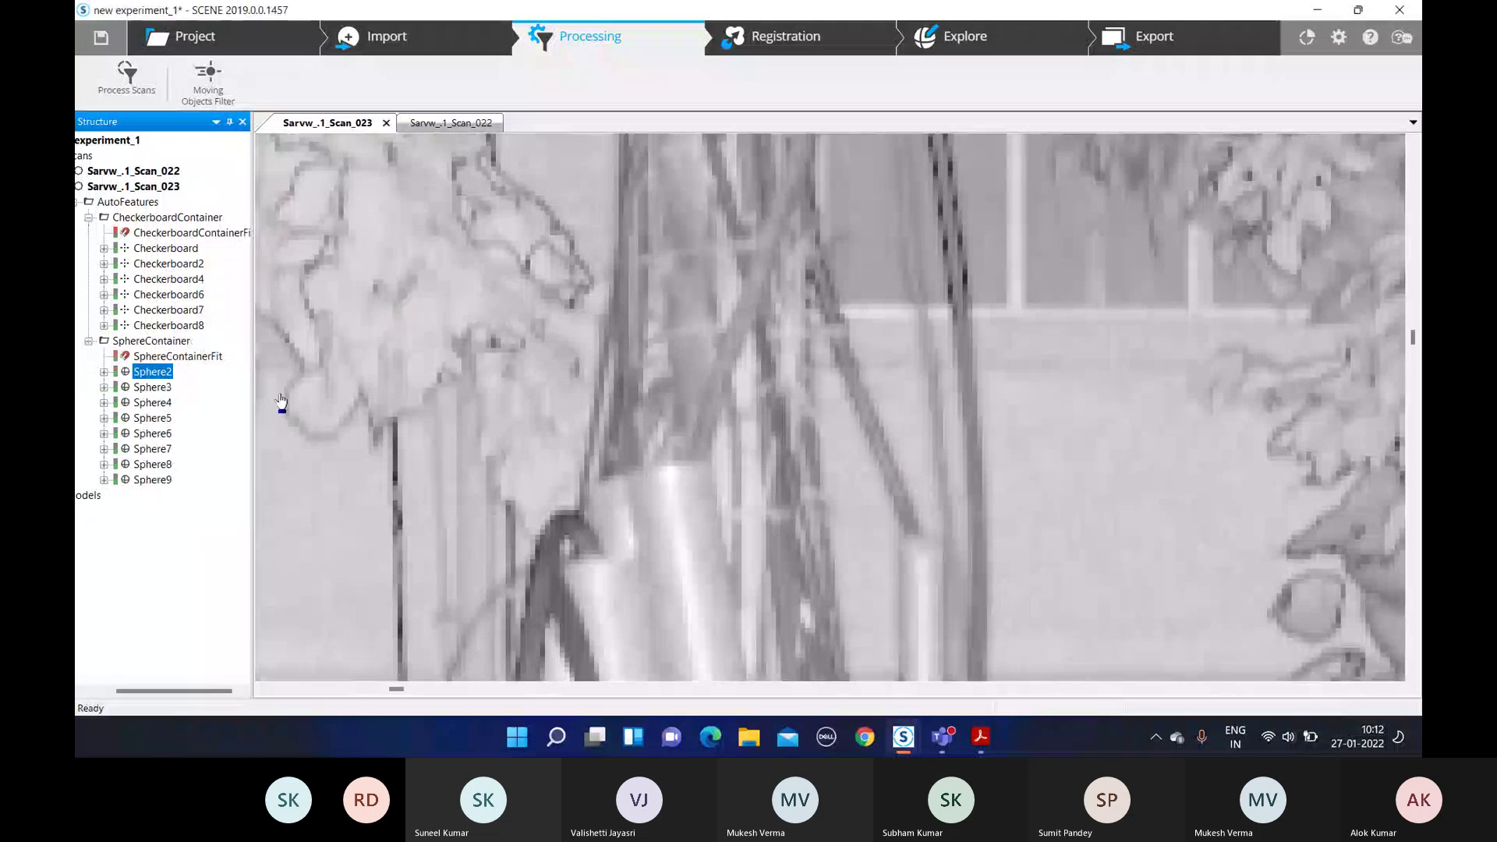
Locate Sphere2, Sphere3, Sphere4 and Sphere5 of Sarvw_.1_Scan_023 in turn to check each fit
right_click(153, 375)
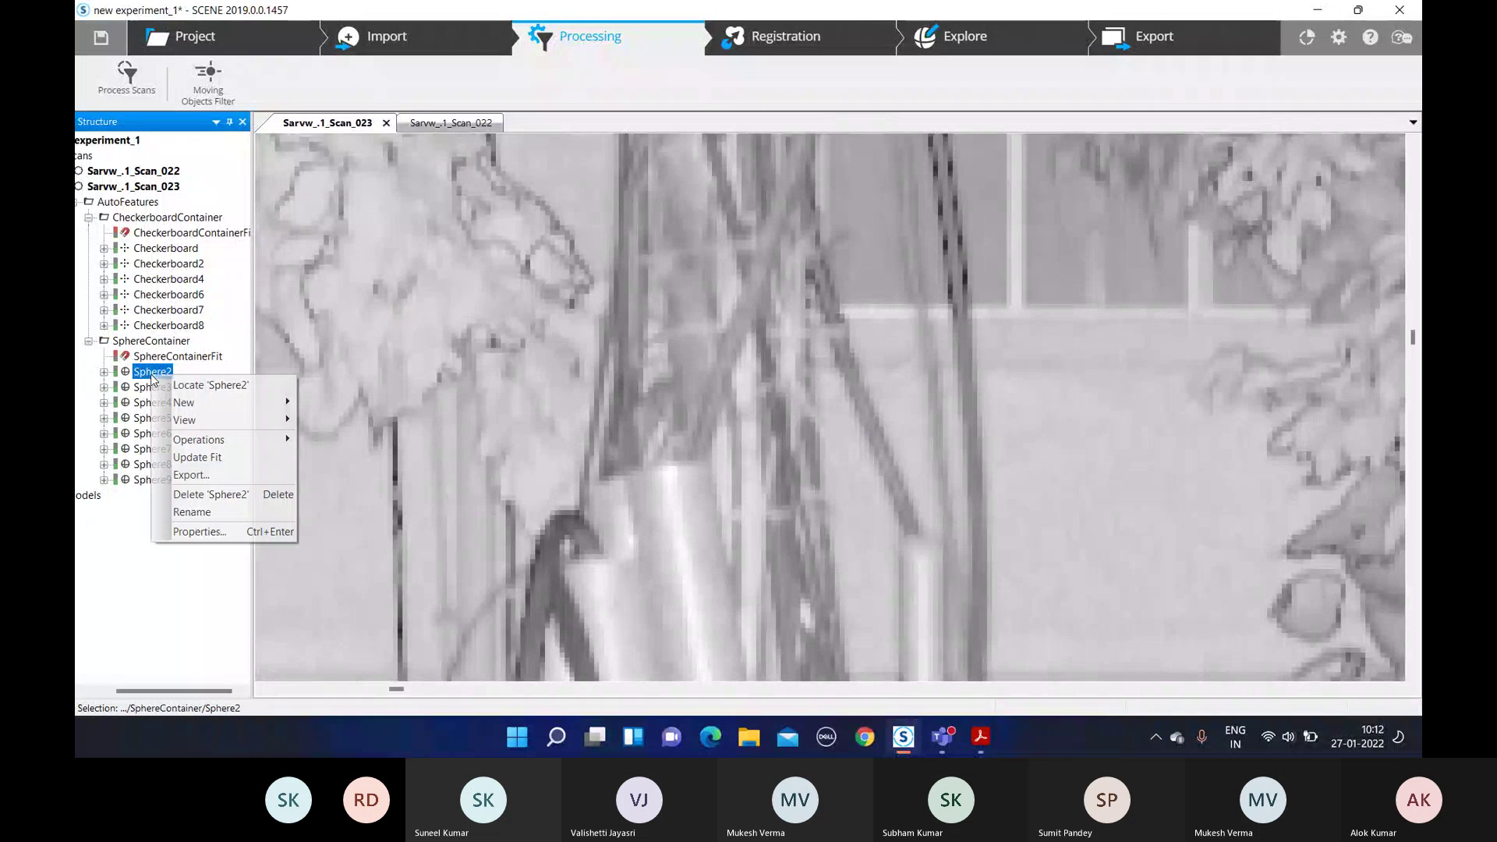
click(188, 392)
right_click(163, 386)
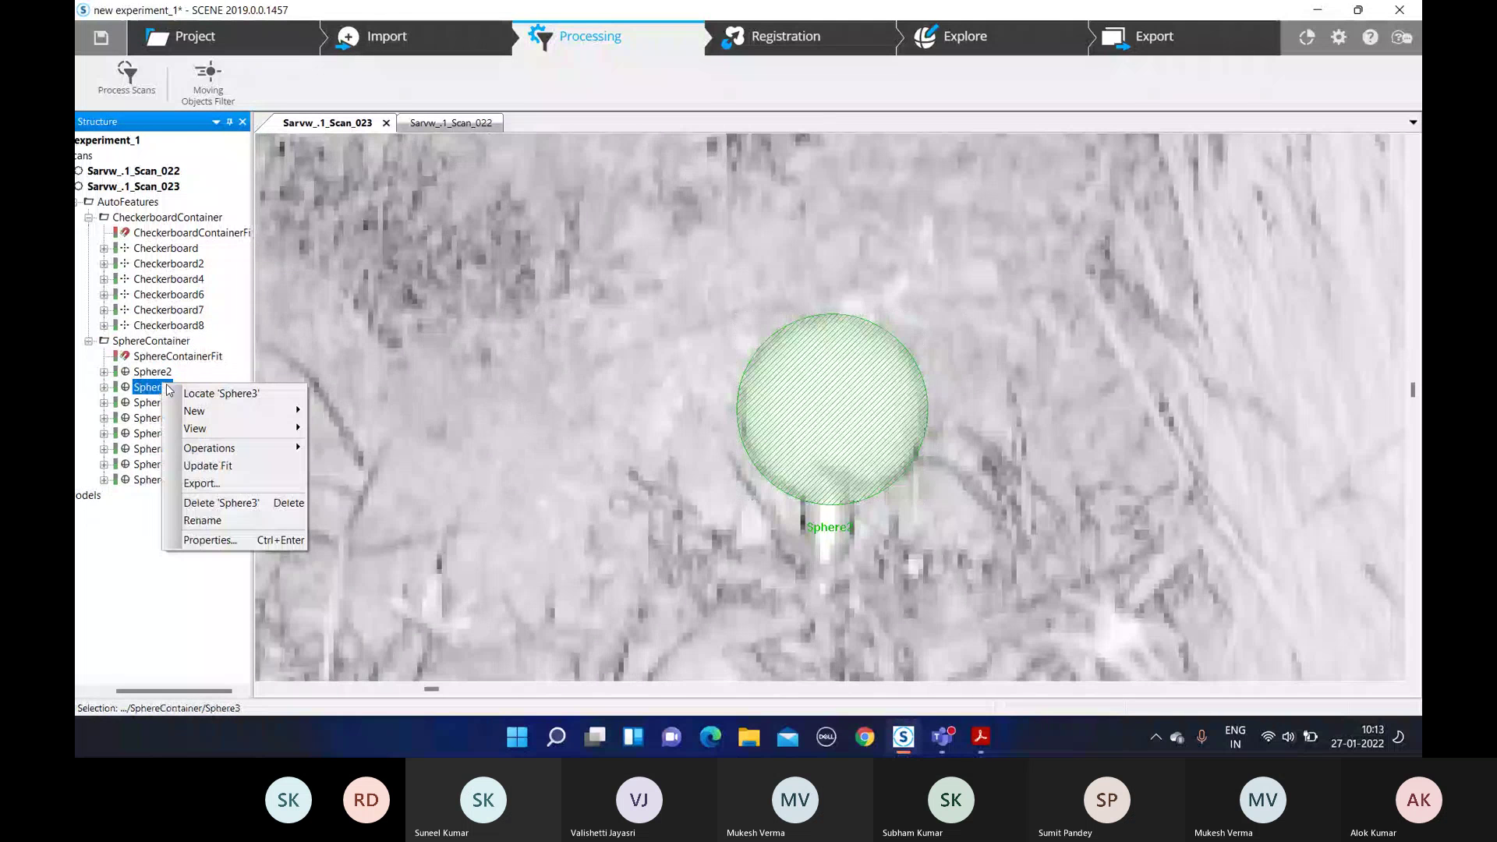
click(202, 394)
right_click(130, 402)
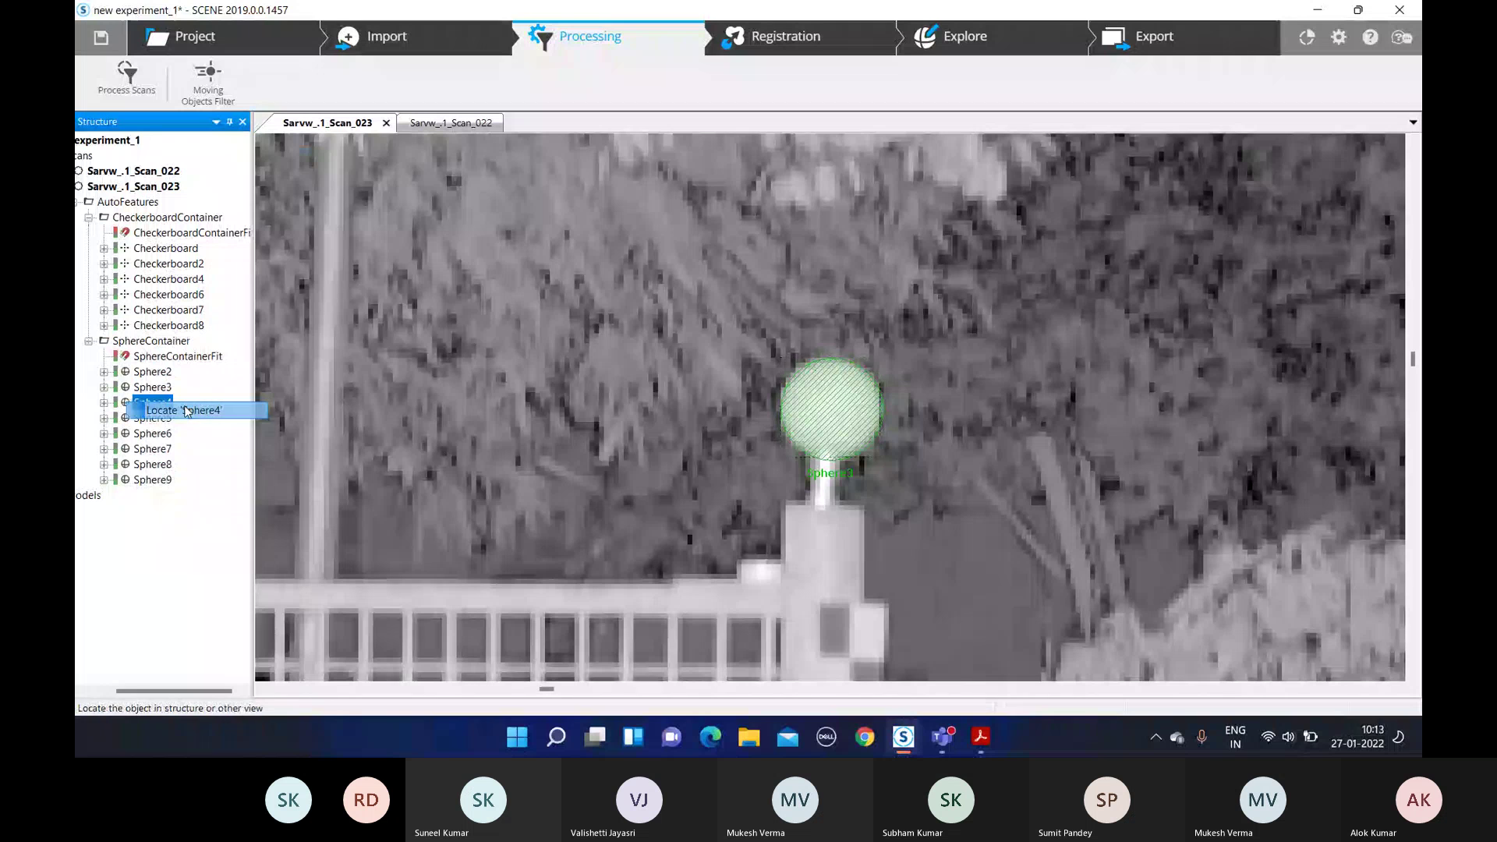
click(187, 411)
right_click(147, 419)
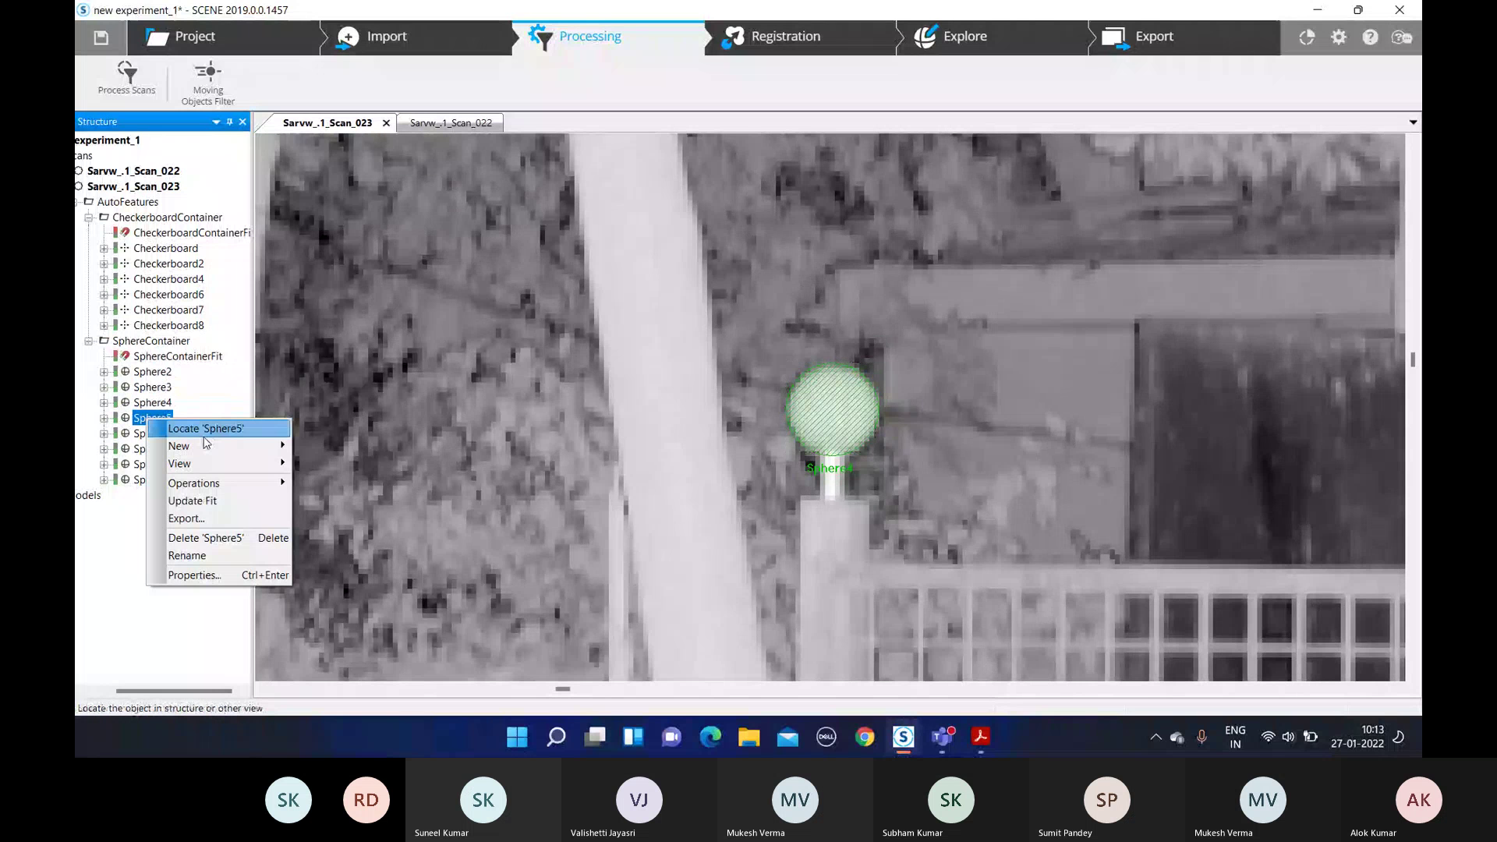
click(207, 434)
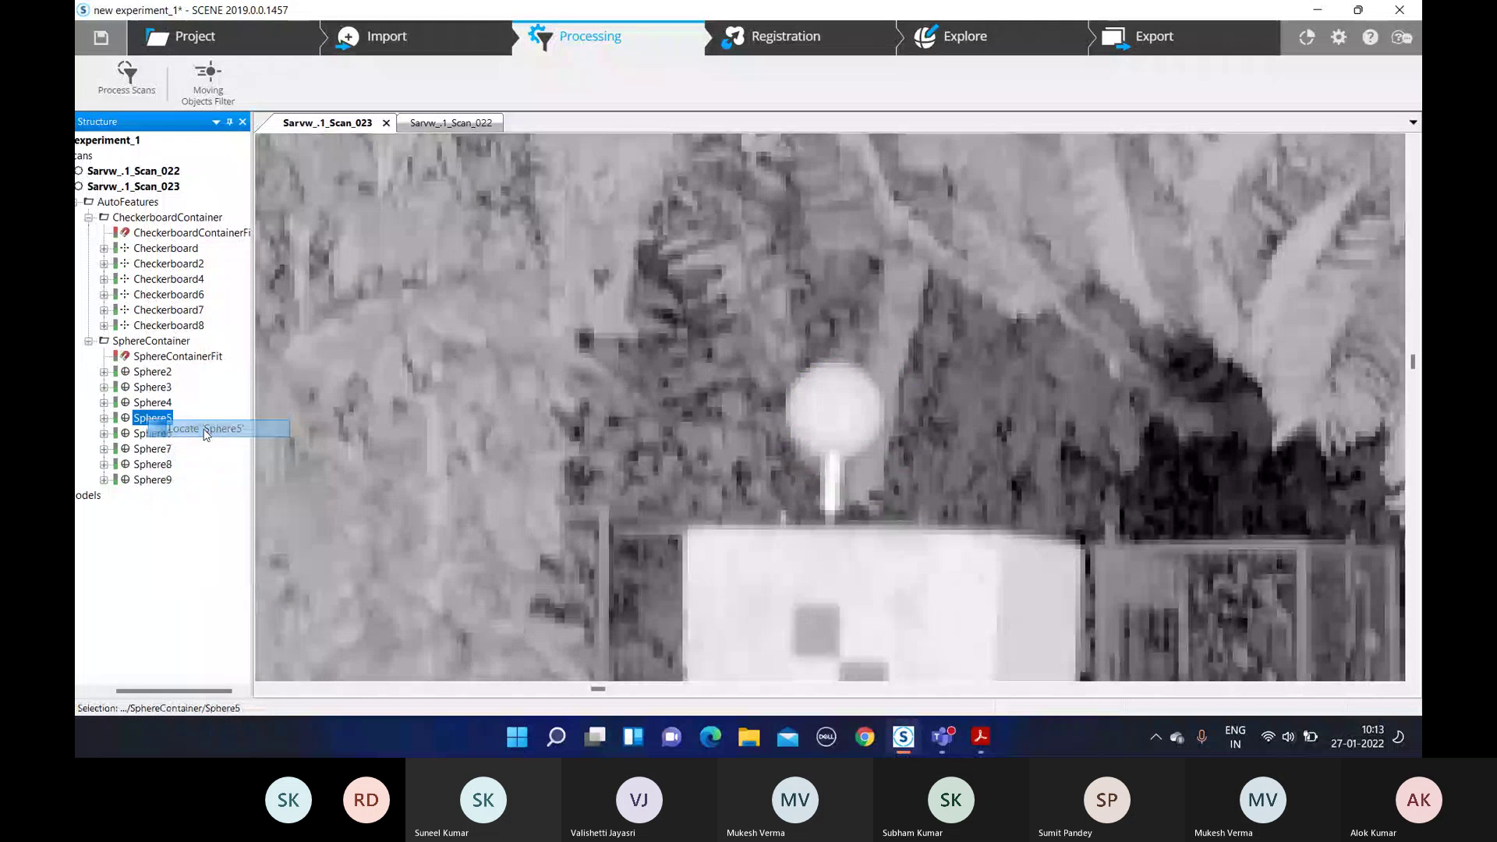
Locate Sphere6, Sphere7 and Sphere9 of Sarvw_.1_Scan_023 in turn to check how each fits its target
right_click(156, 434)
click(184, 444)
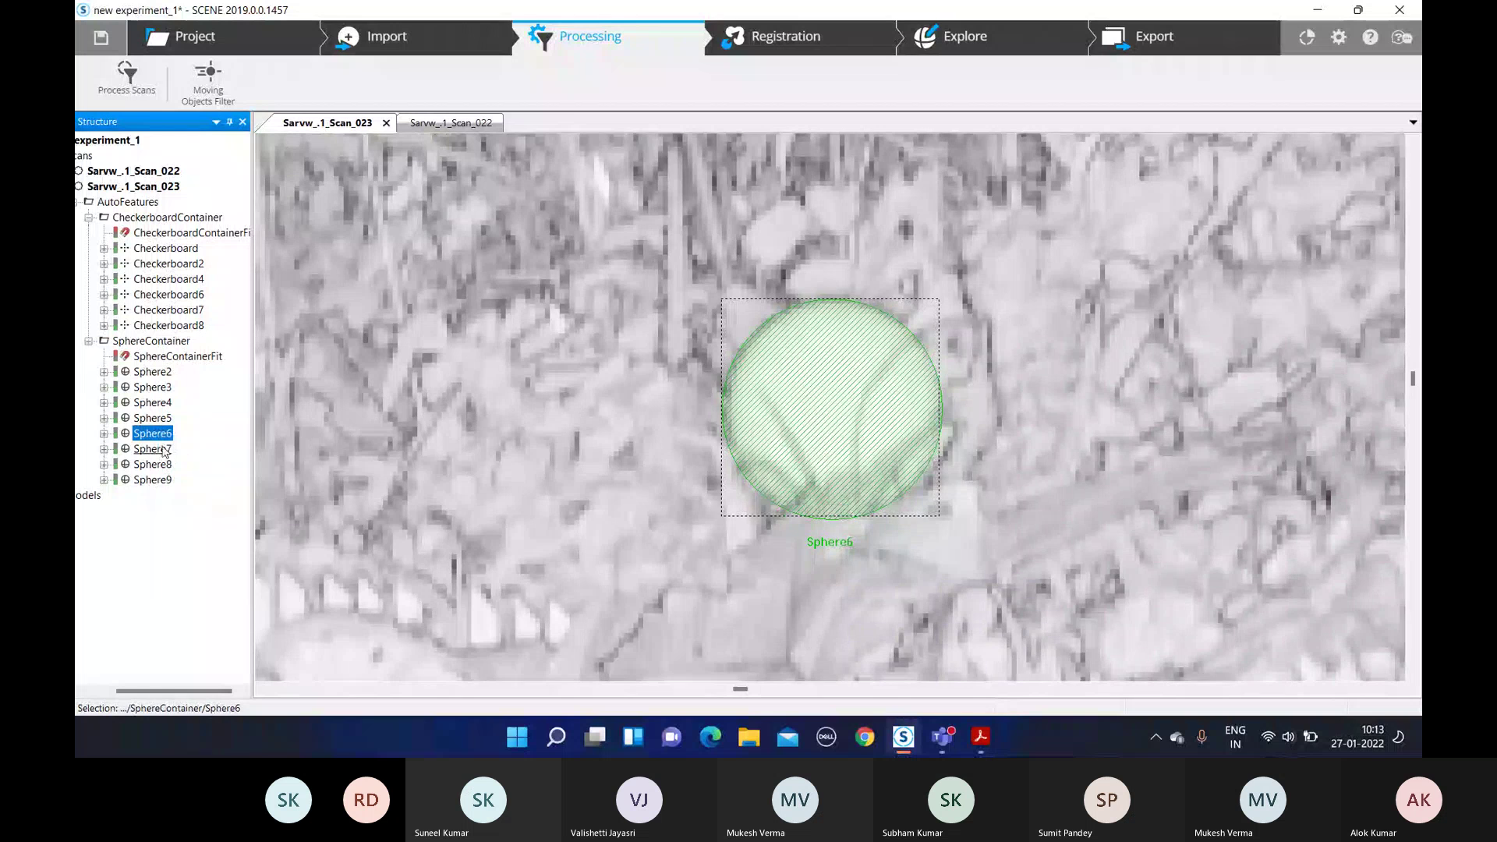
scroll(615, 421, up, 3)
scroll(615, 421, down, 3)
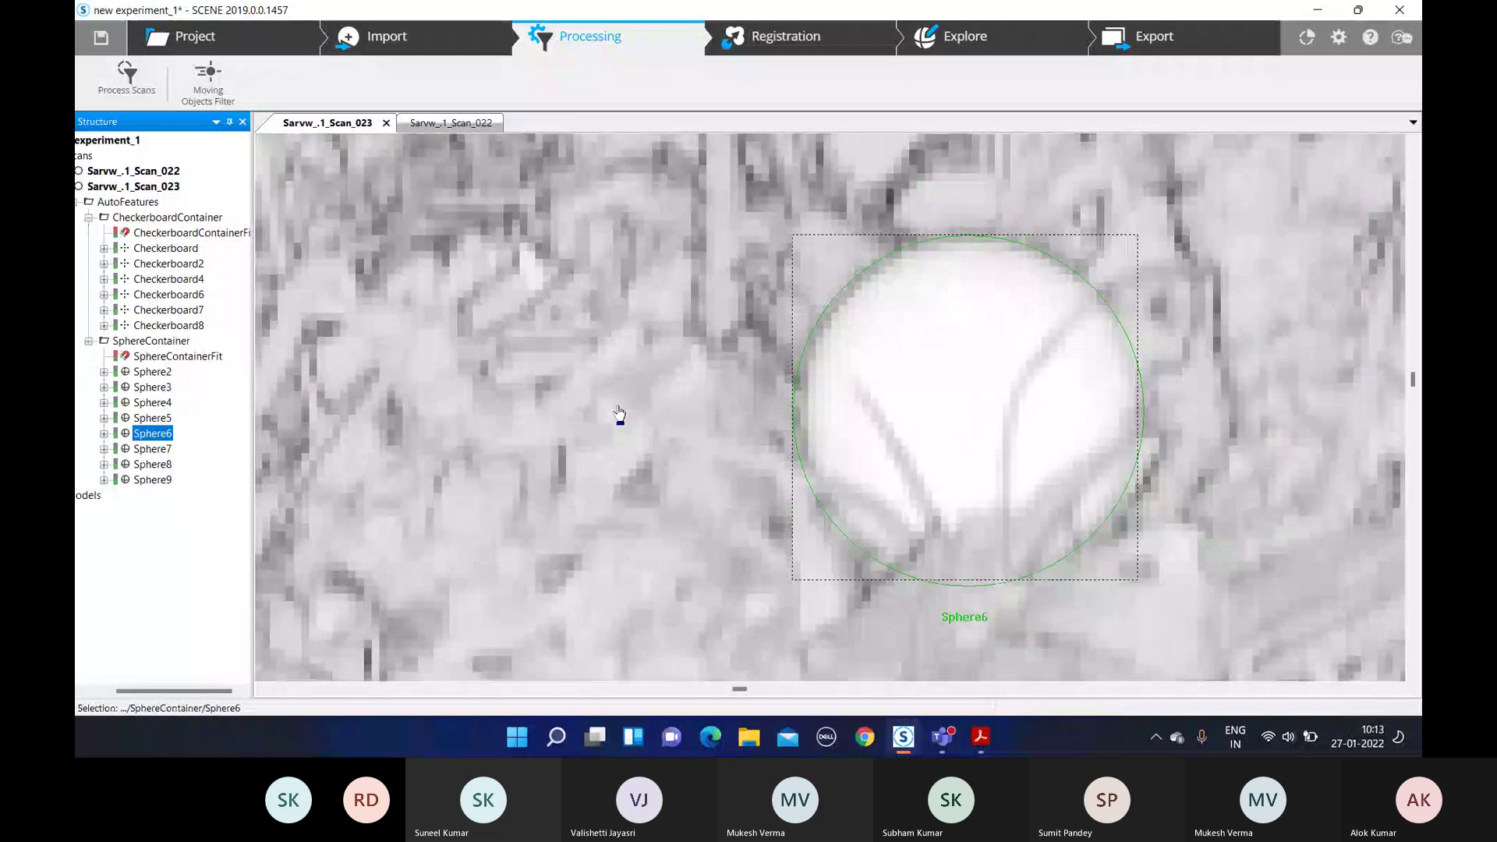
scroll(623, 407, down, 5)
right_click(142, 456)
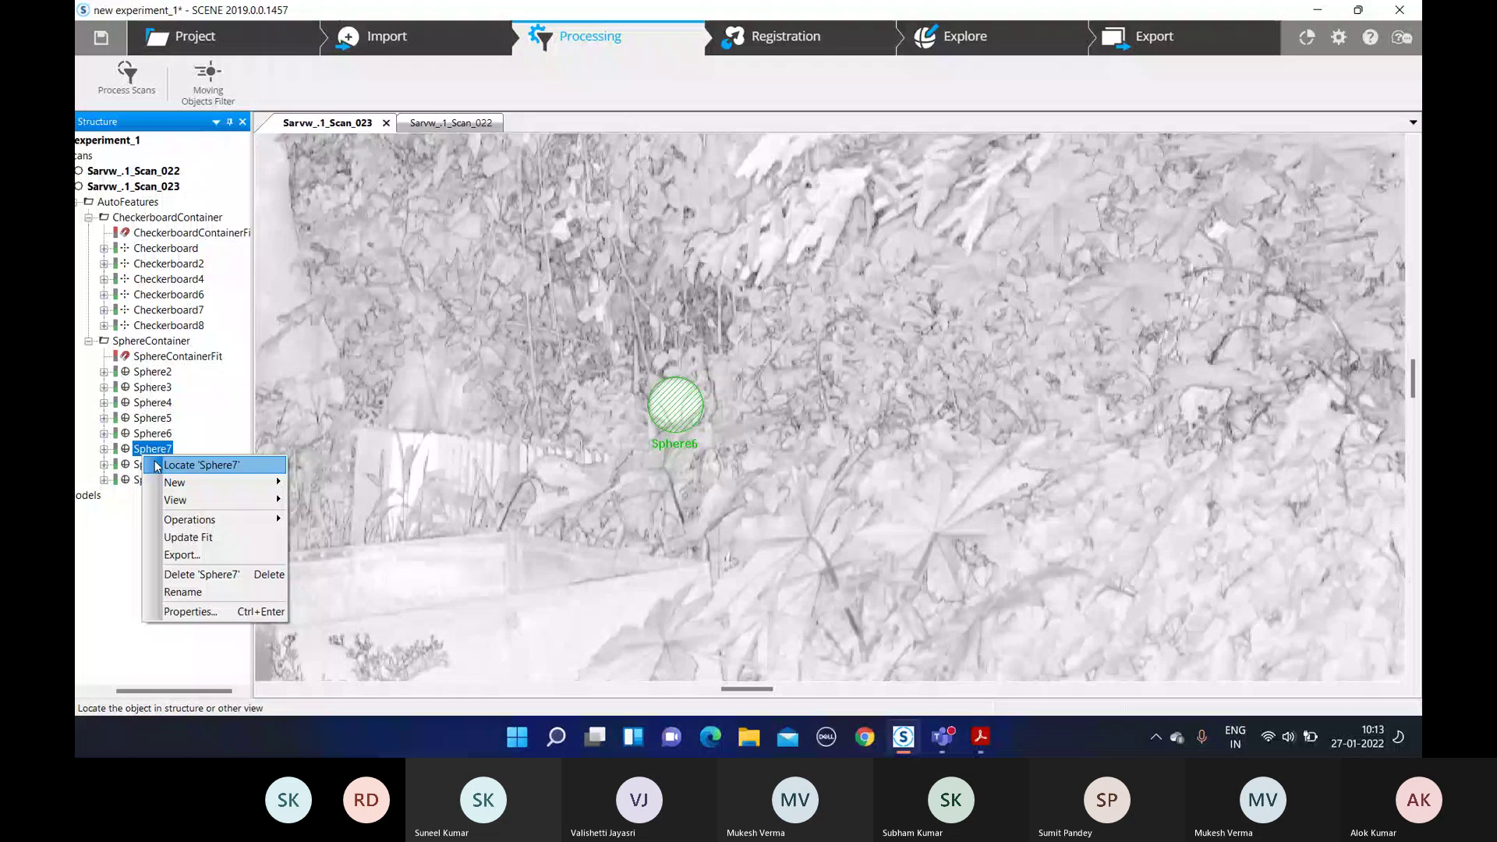
click(158, 466)
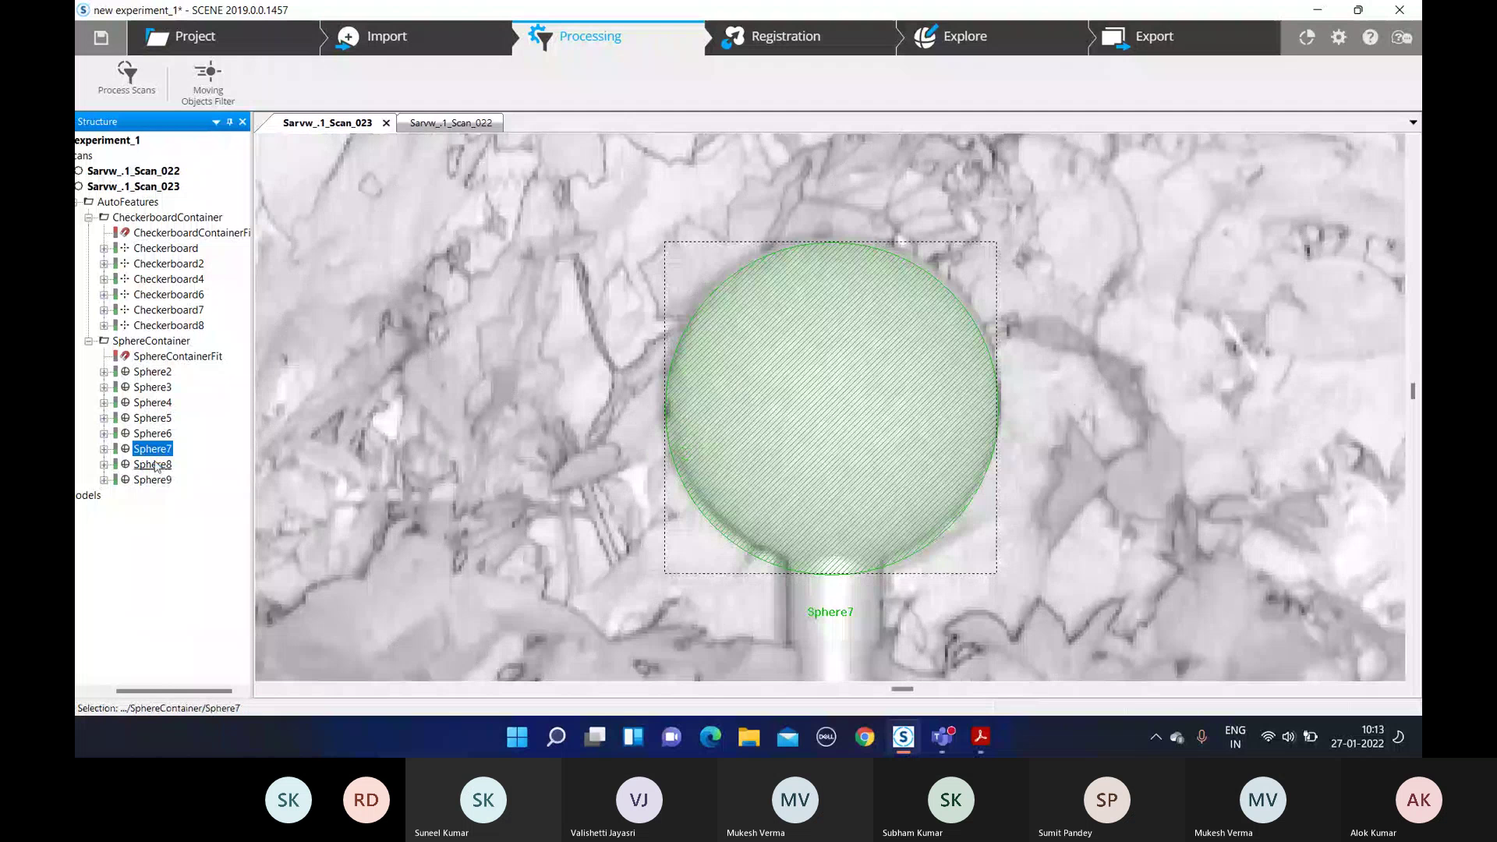
click(157, 466)
right_click(156, 480)
click(200, 491)
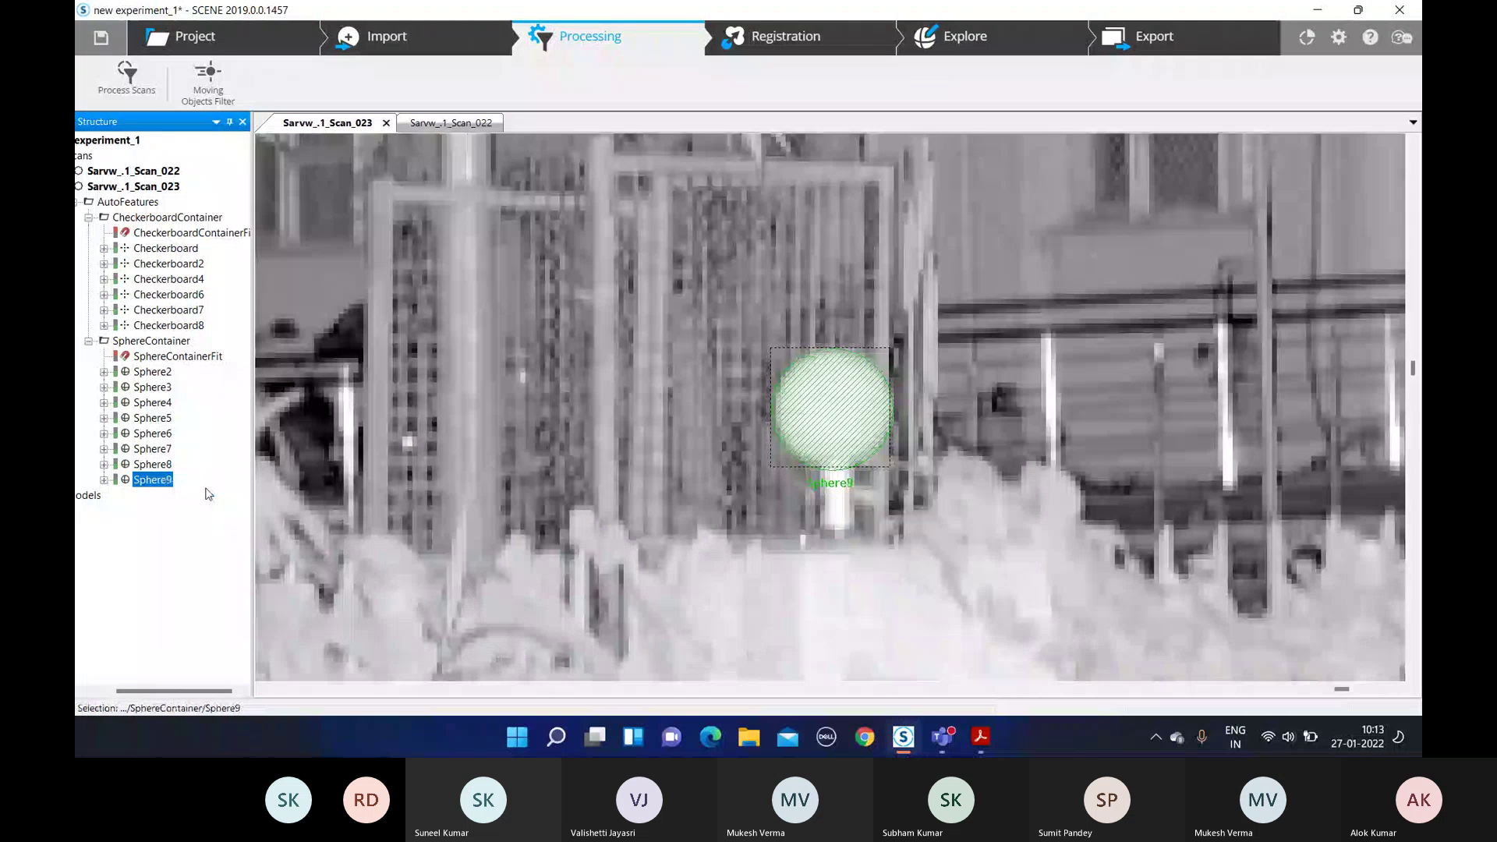
Collapse the Sarvw_.1_Scan_023 branch in the structure and inspect the scan area surrounding Sphere9
drag(126, 691, 99, 692)
click(98, 187)
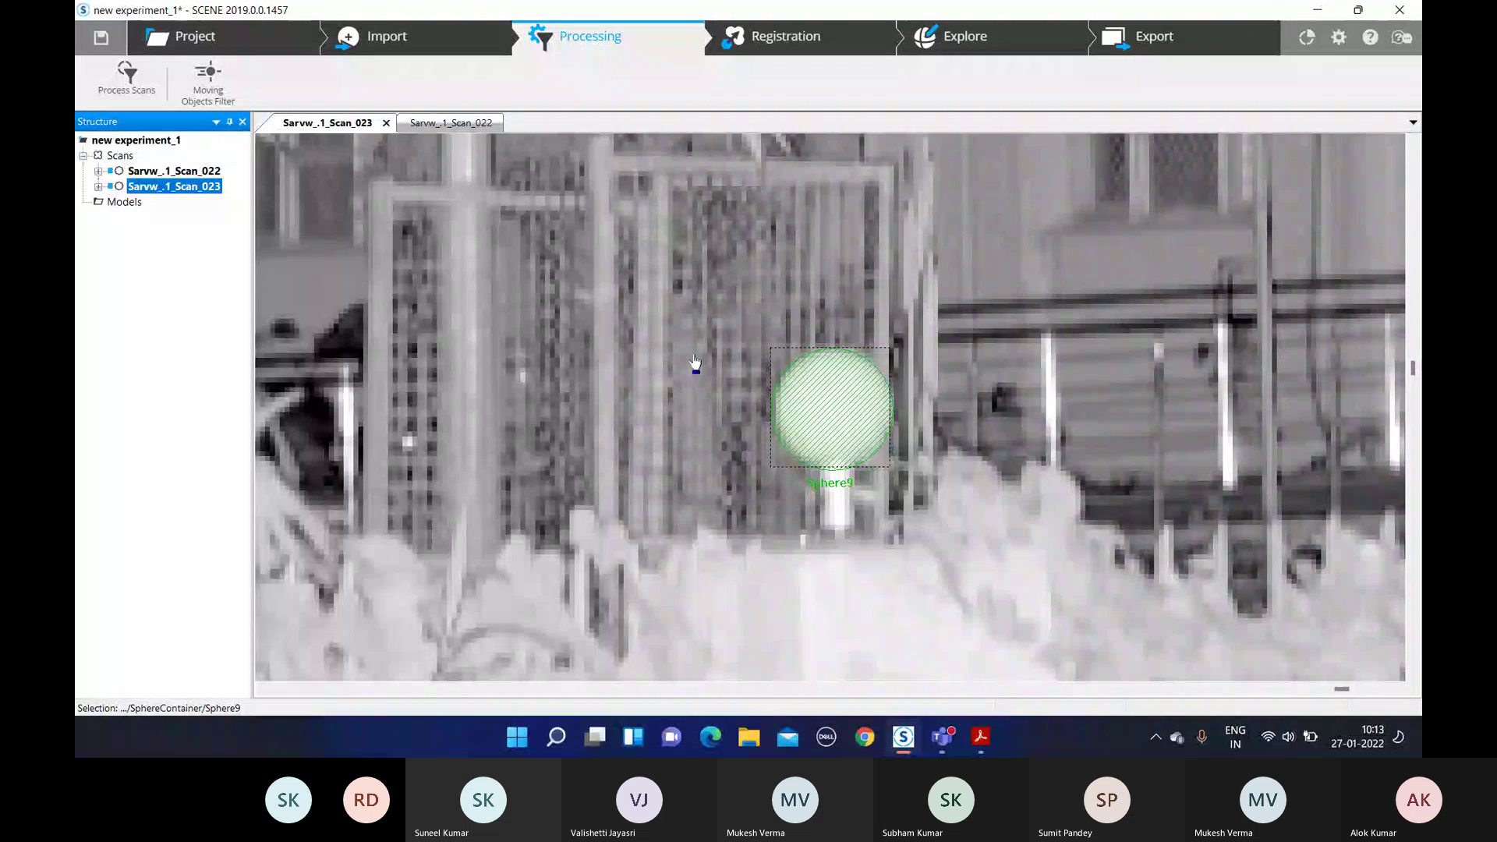
scroll(685, 356, up, 2)
scroll(684, 352, down, 3)
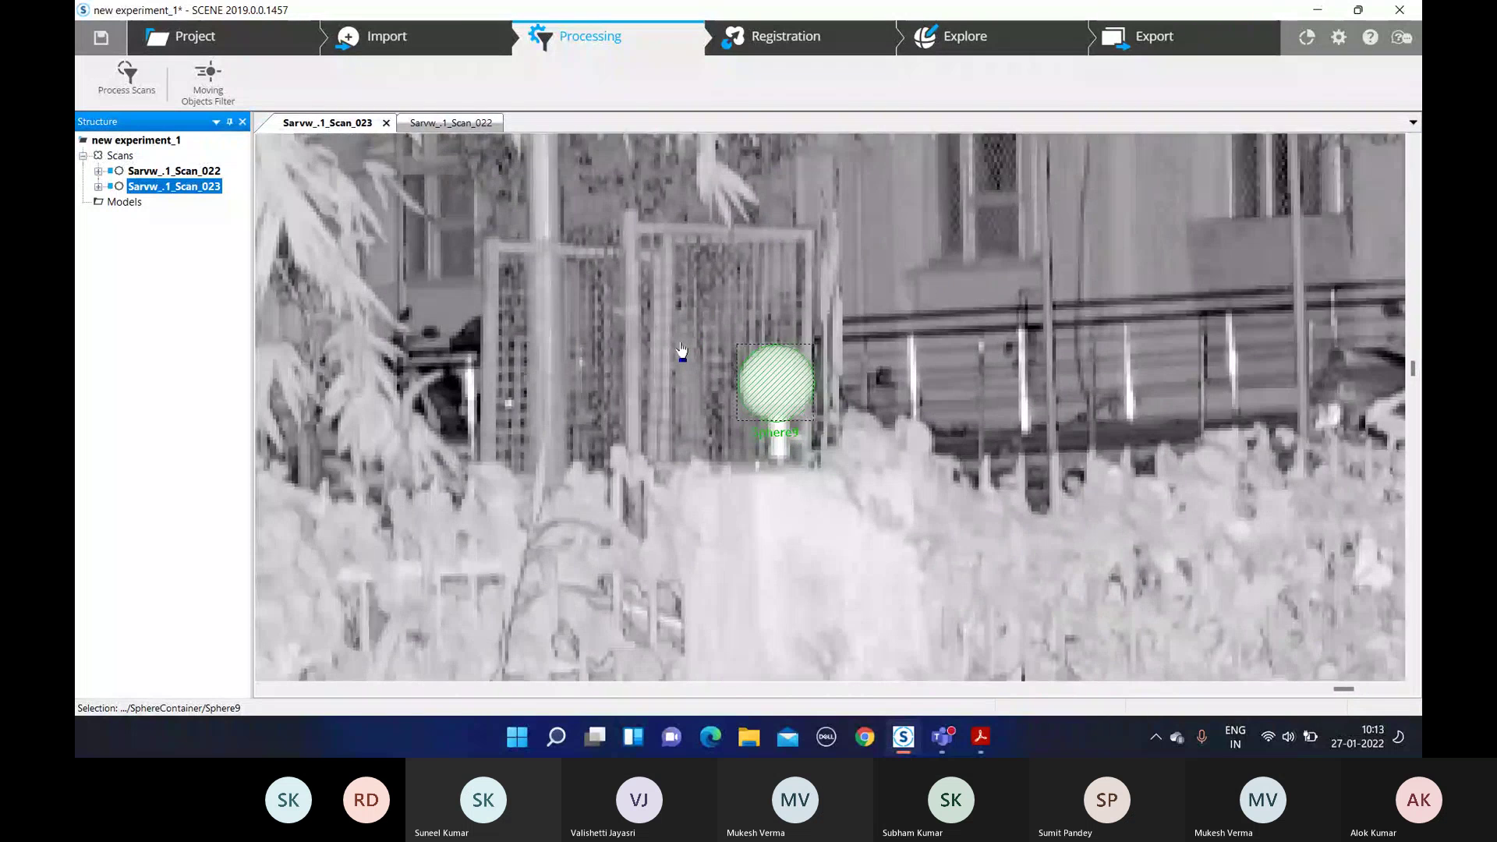
scroll(680, 351, down, 3)
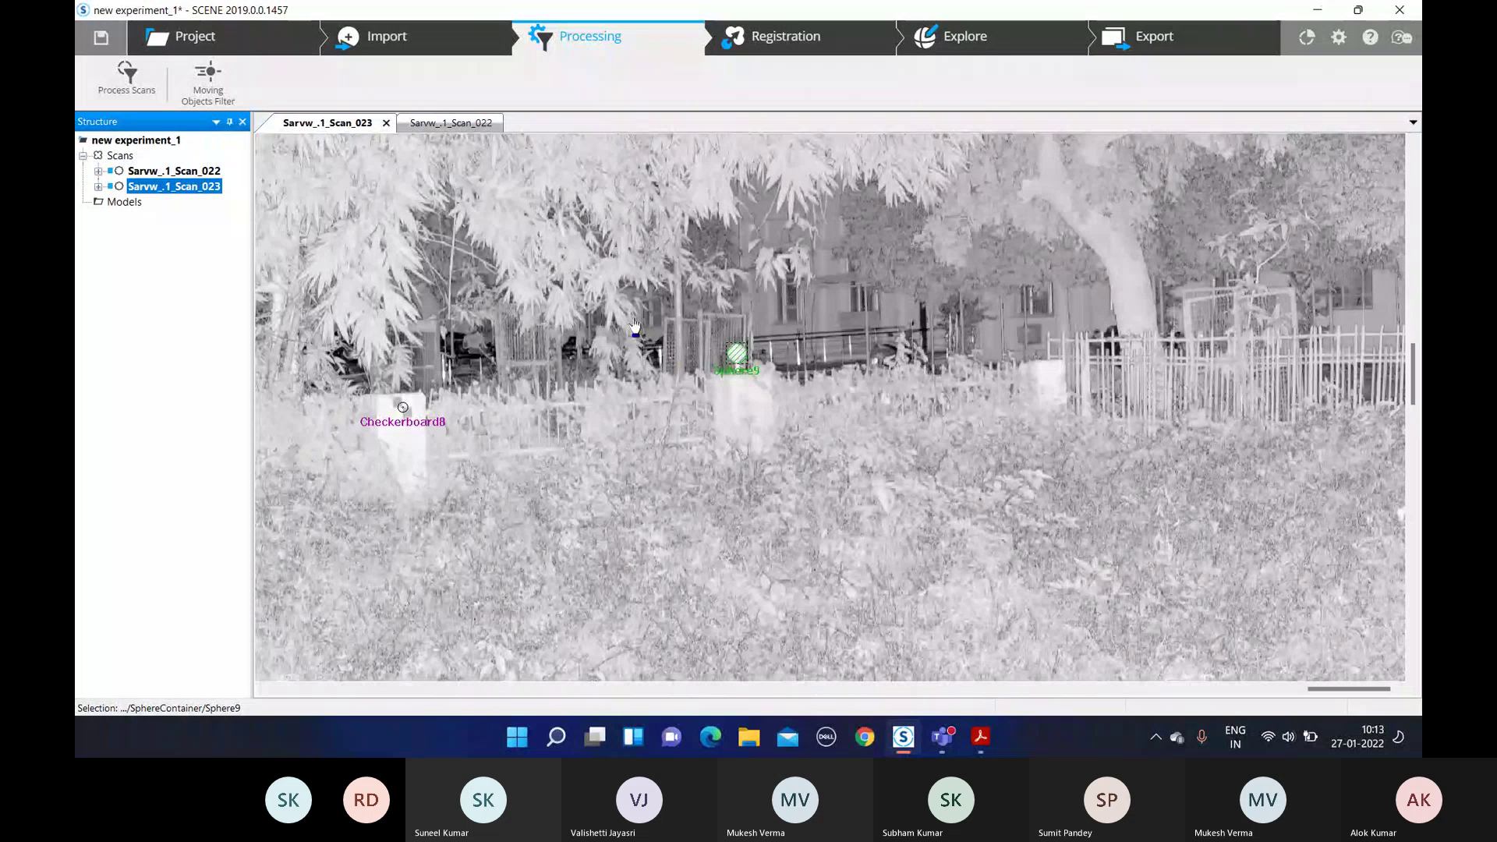
Run an automatic registration of the Scans cluster using the Target Based method
click(127, 74)
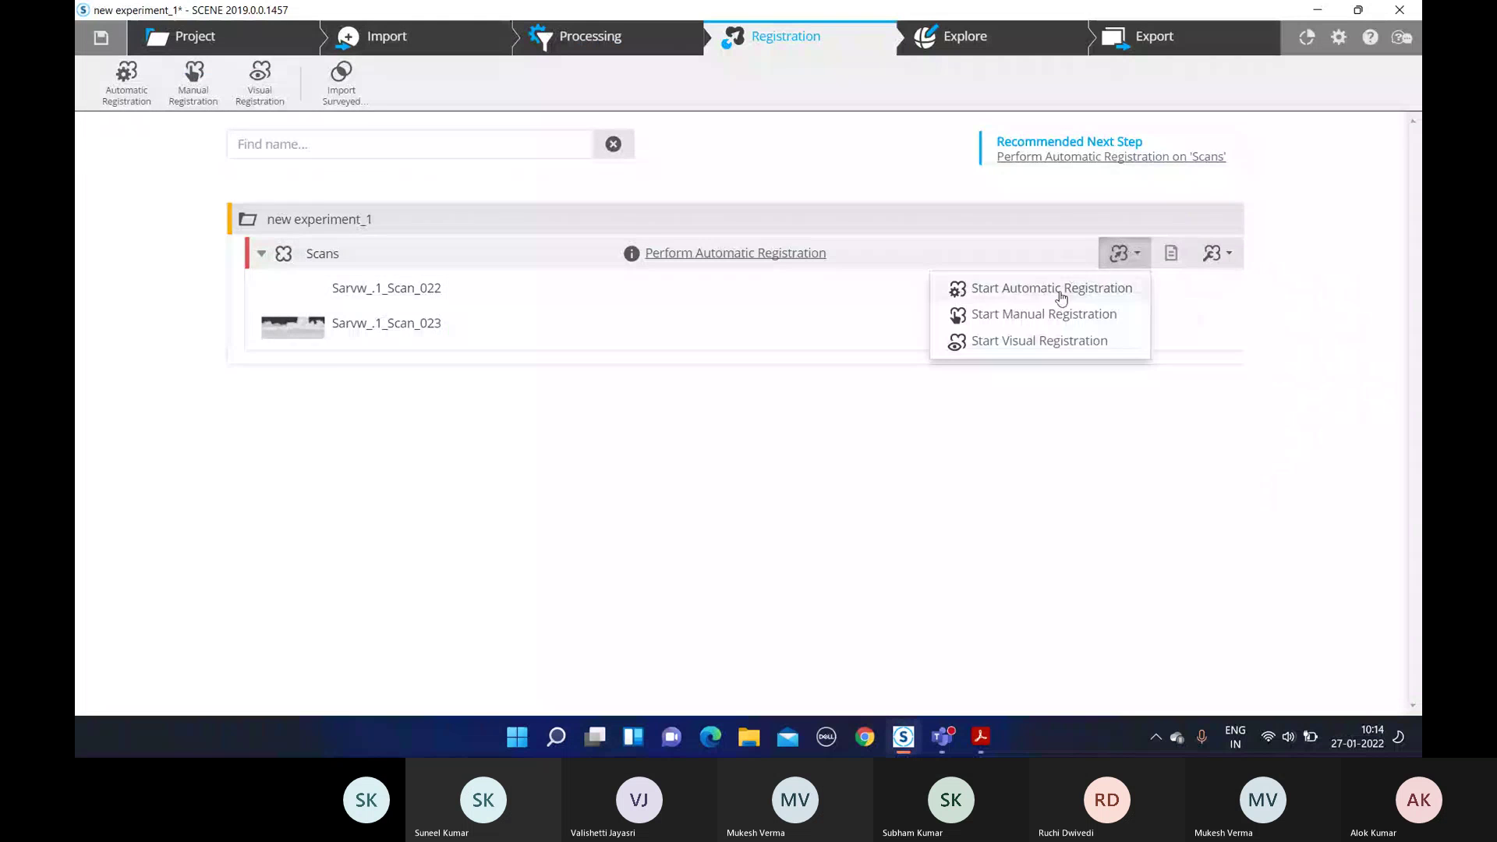
click(1045, 288)
click(182, 265)
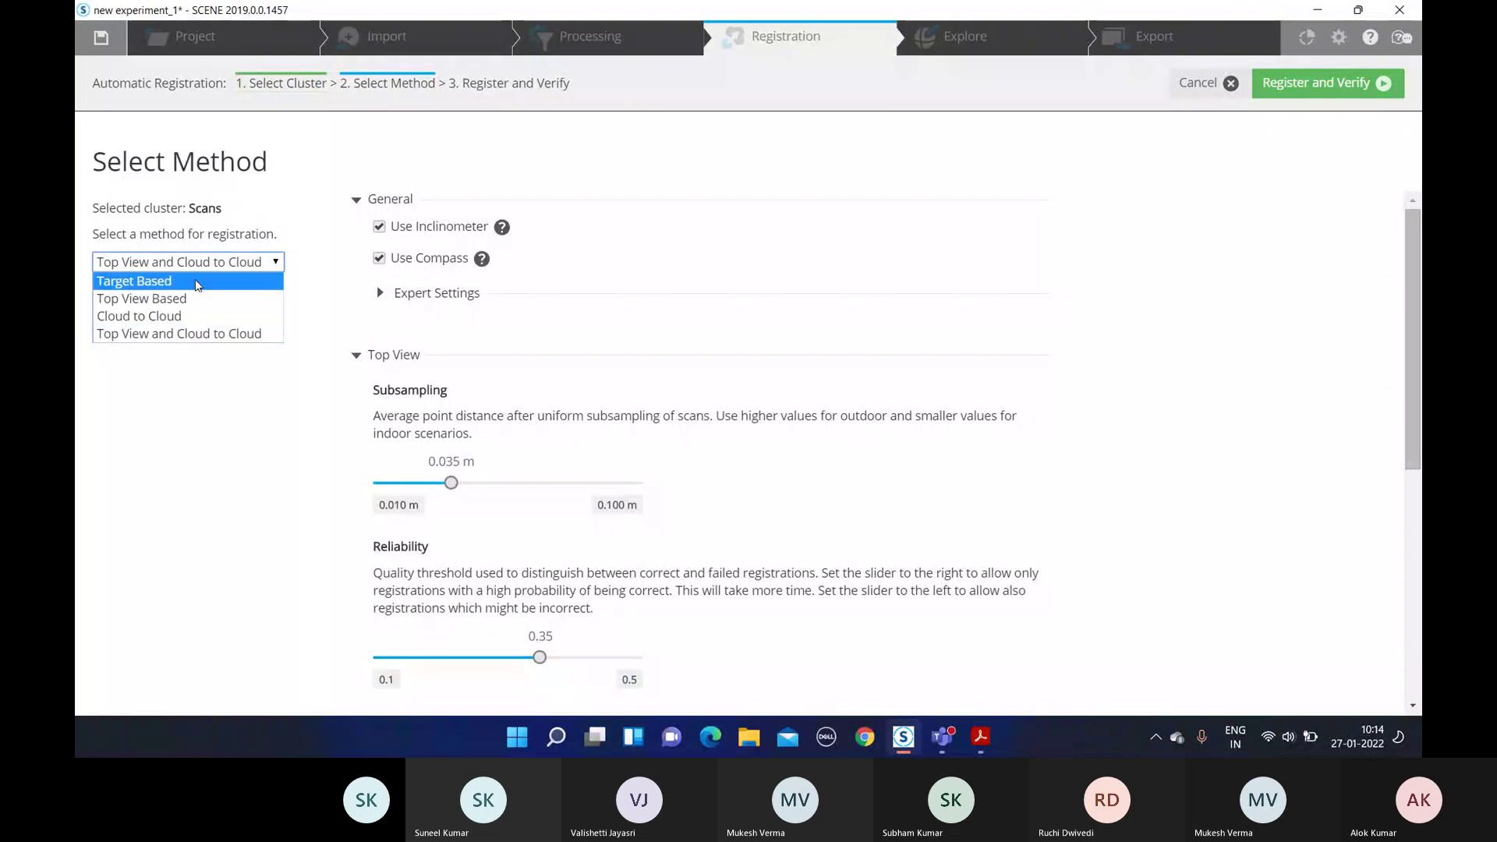
click(196, 285)
click(1309, 85)
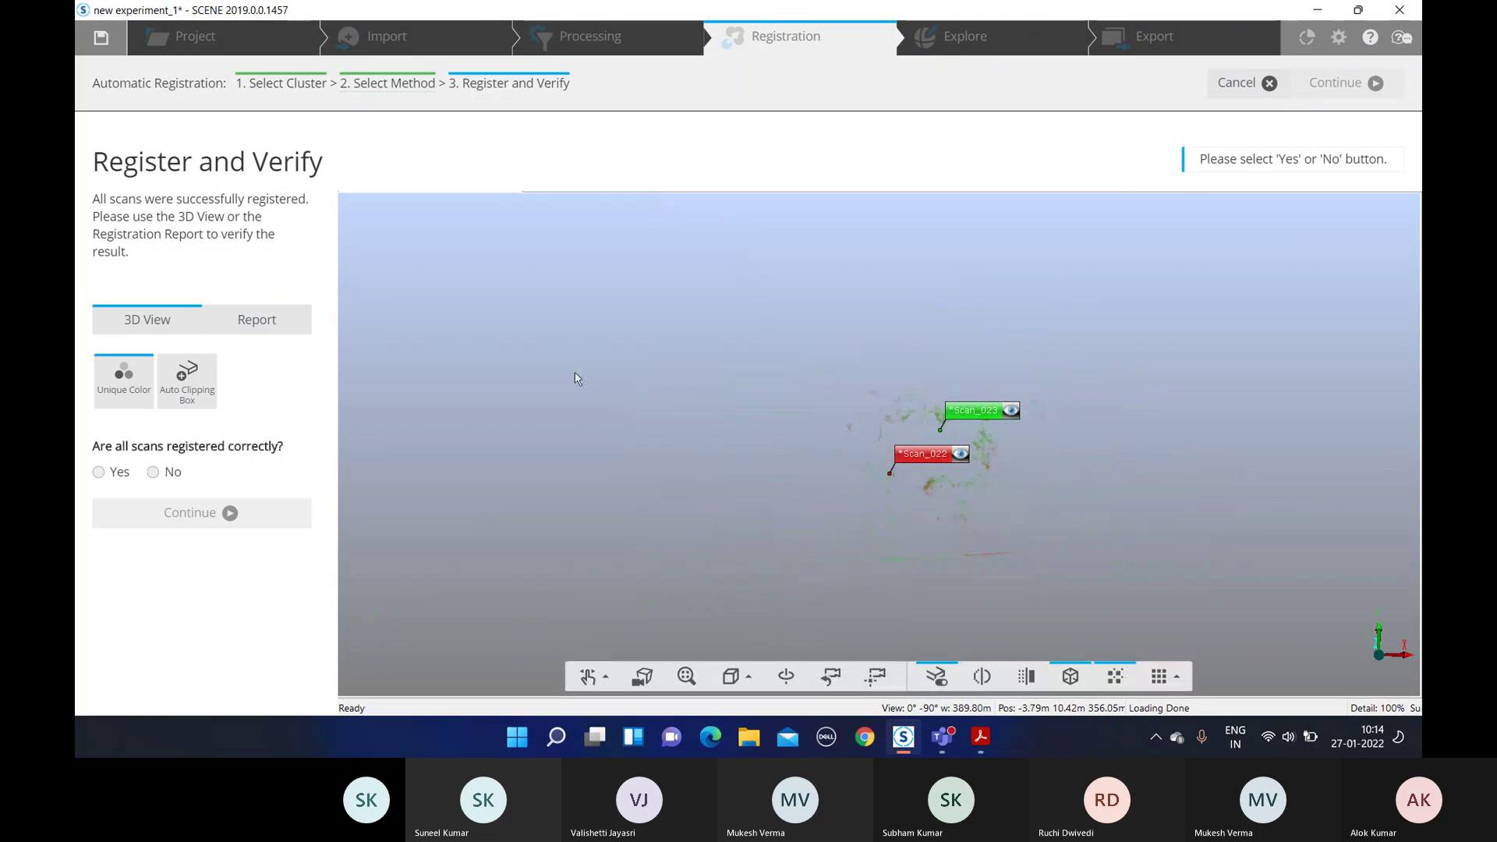
Verify the registered scans in the 3D view, confirm that all are registered correctly and complete the automatic registration
scroll(935, 386, down, 1)
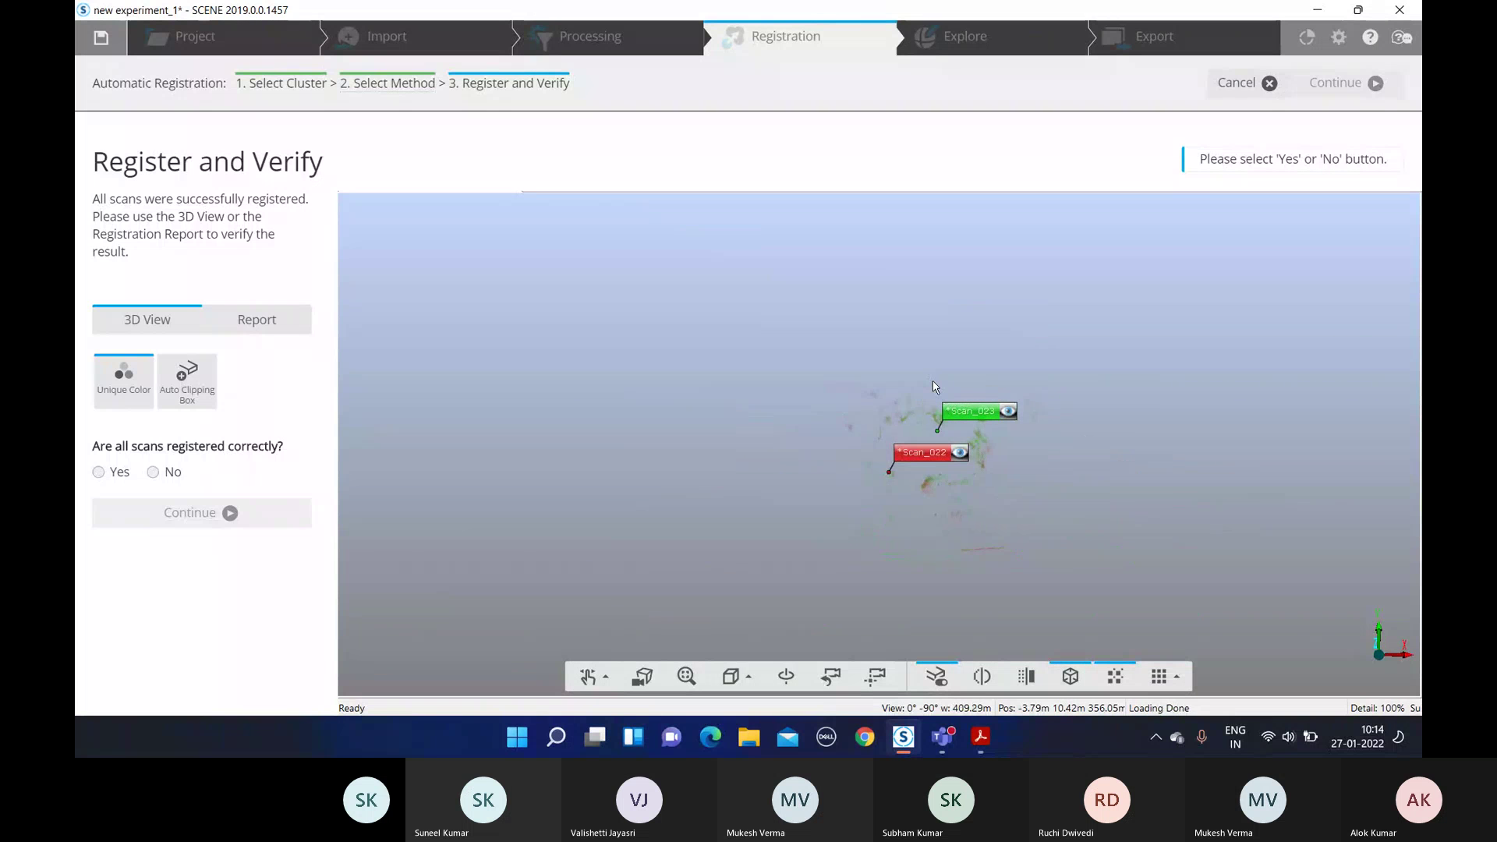
click(99, 472)
click(209, 511)
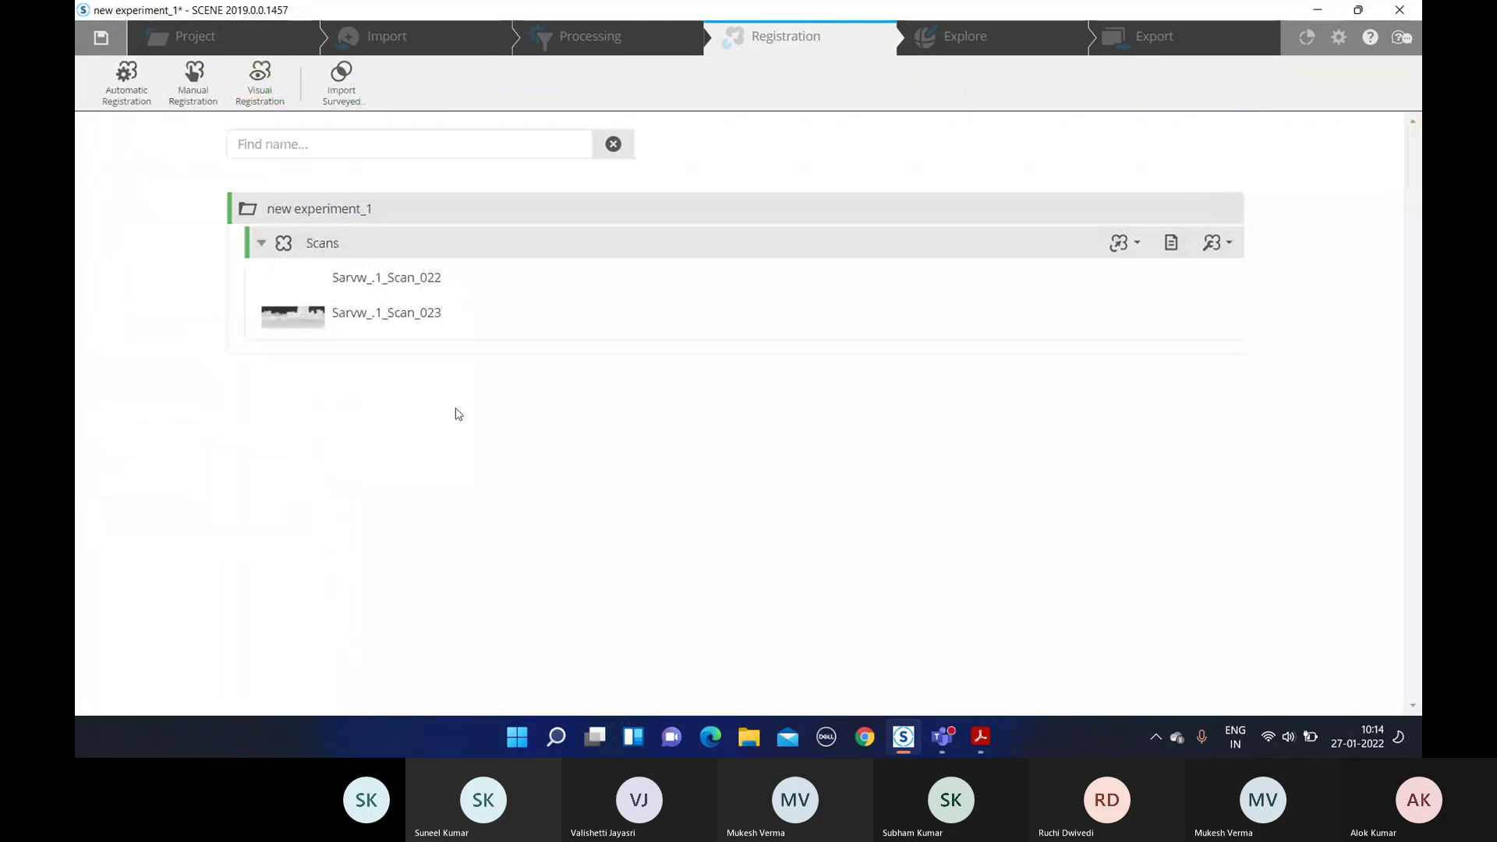
Start a manual registration of the Scans cluster, pairing Sarvw_.1_Scan_022 with Sarvw_.1_Scan_023, and proceed to marking targets
click(1138, 244)
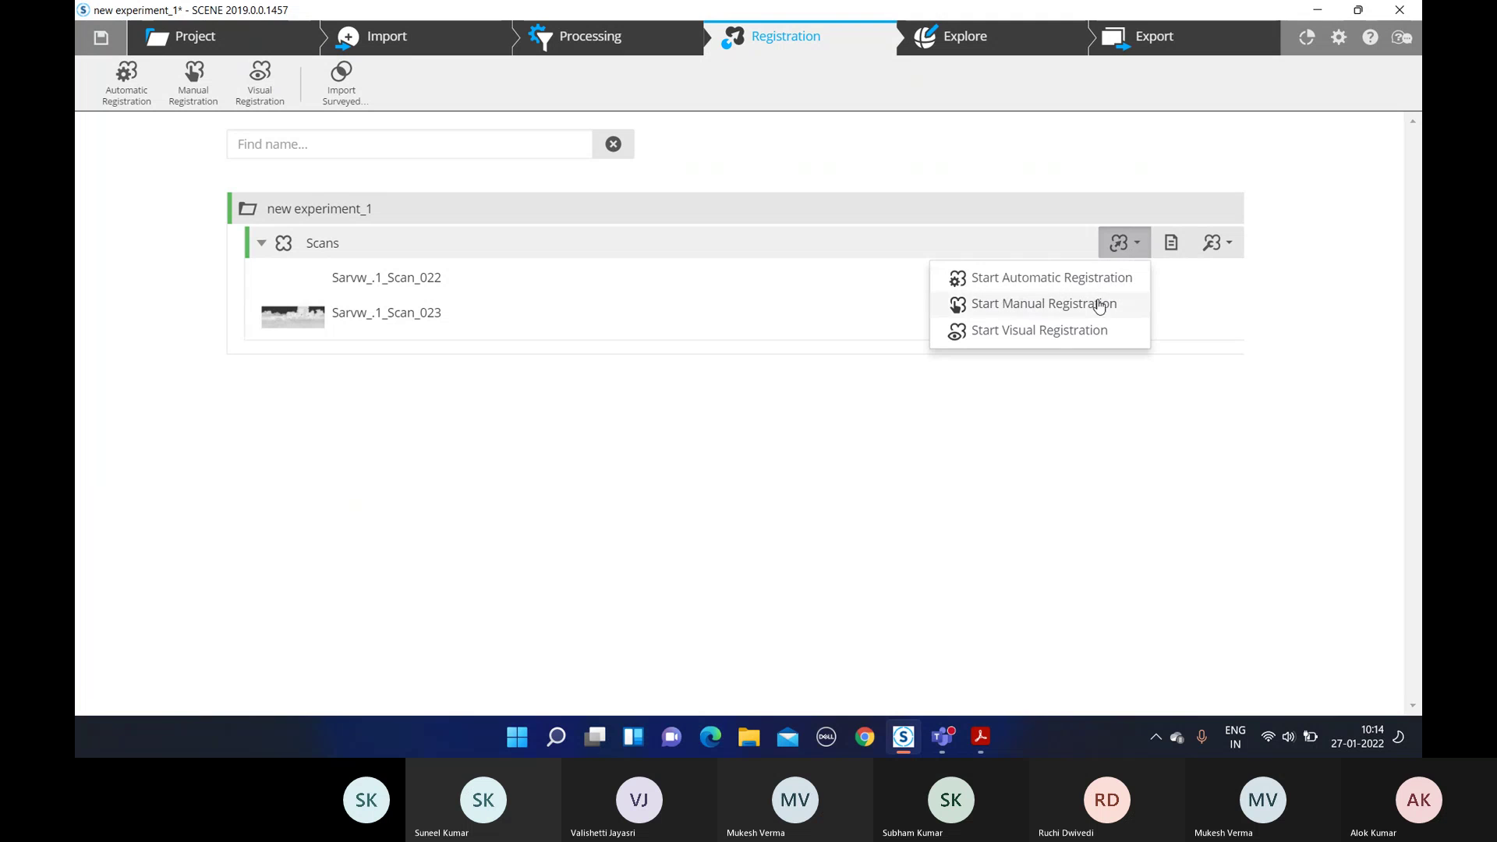
click(1041, 306)
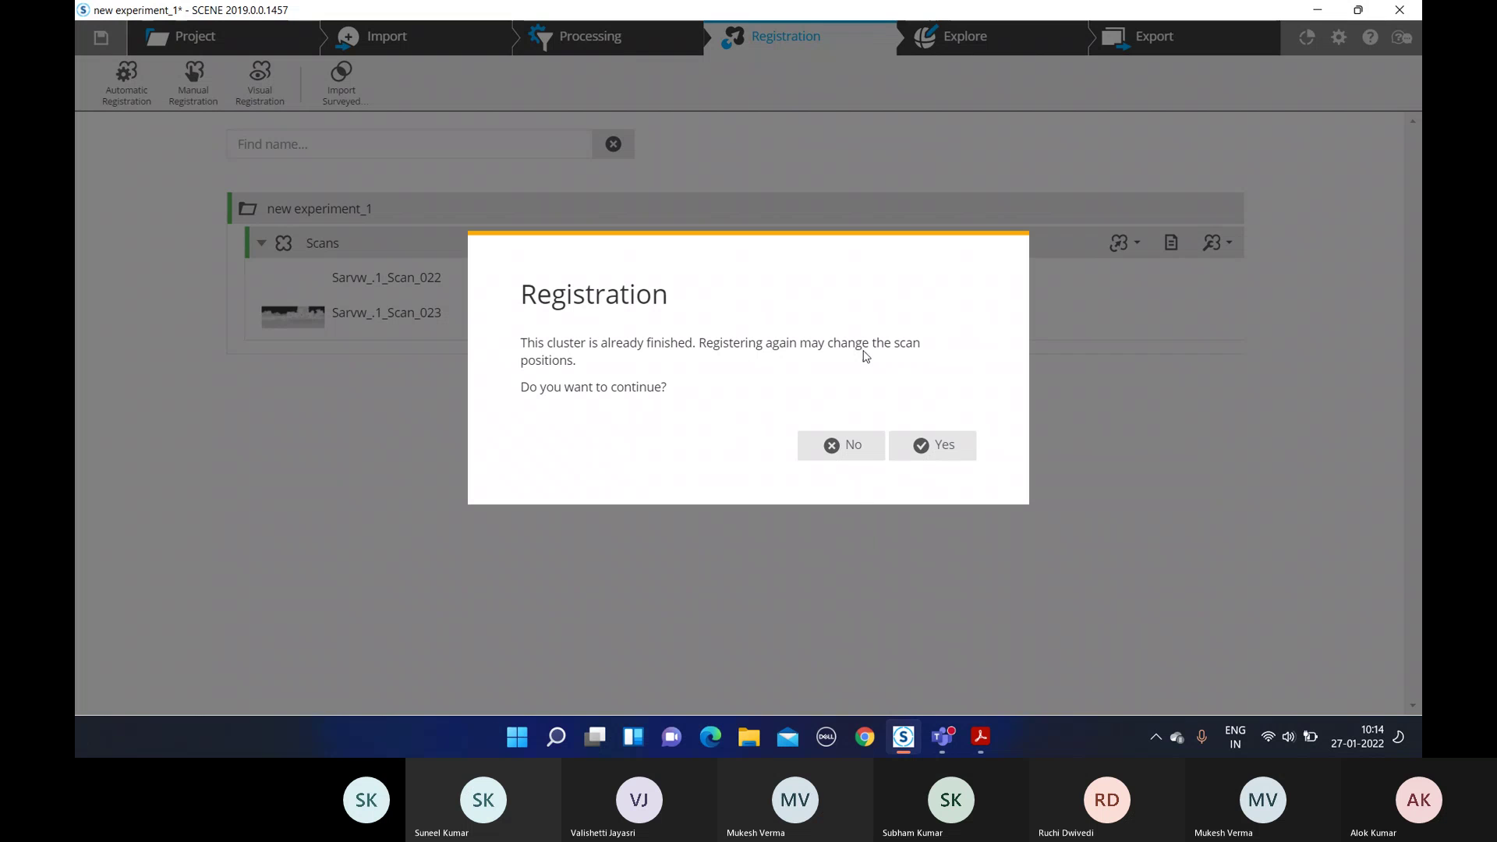
click(921, 447)
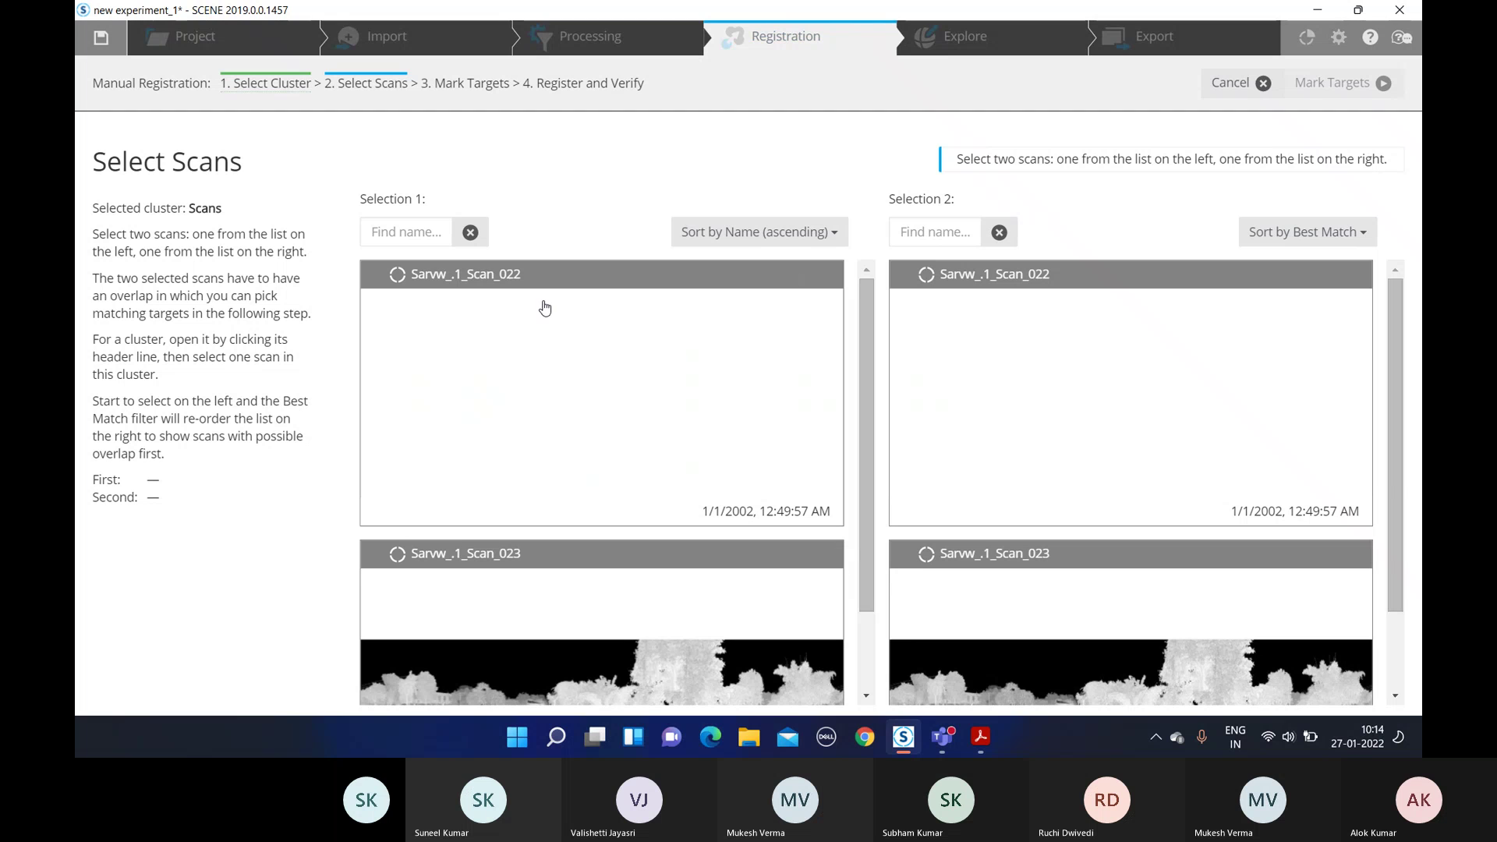
click(590, 399)
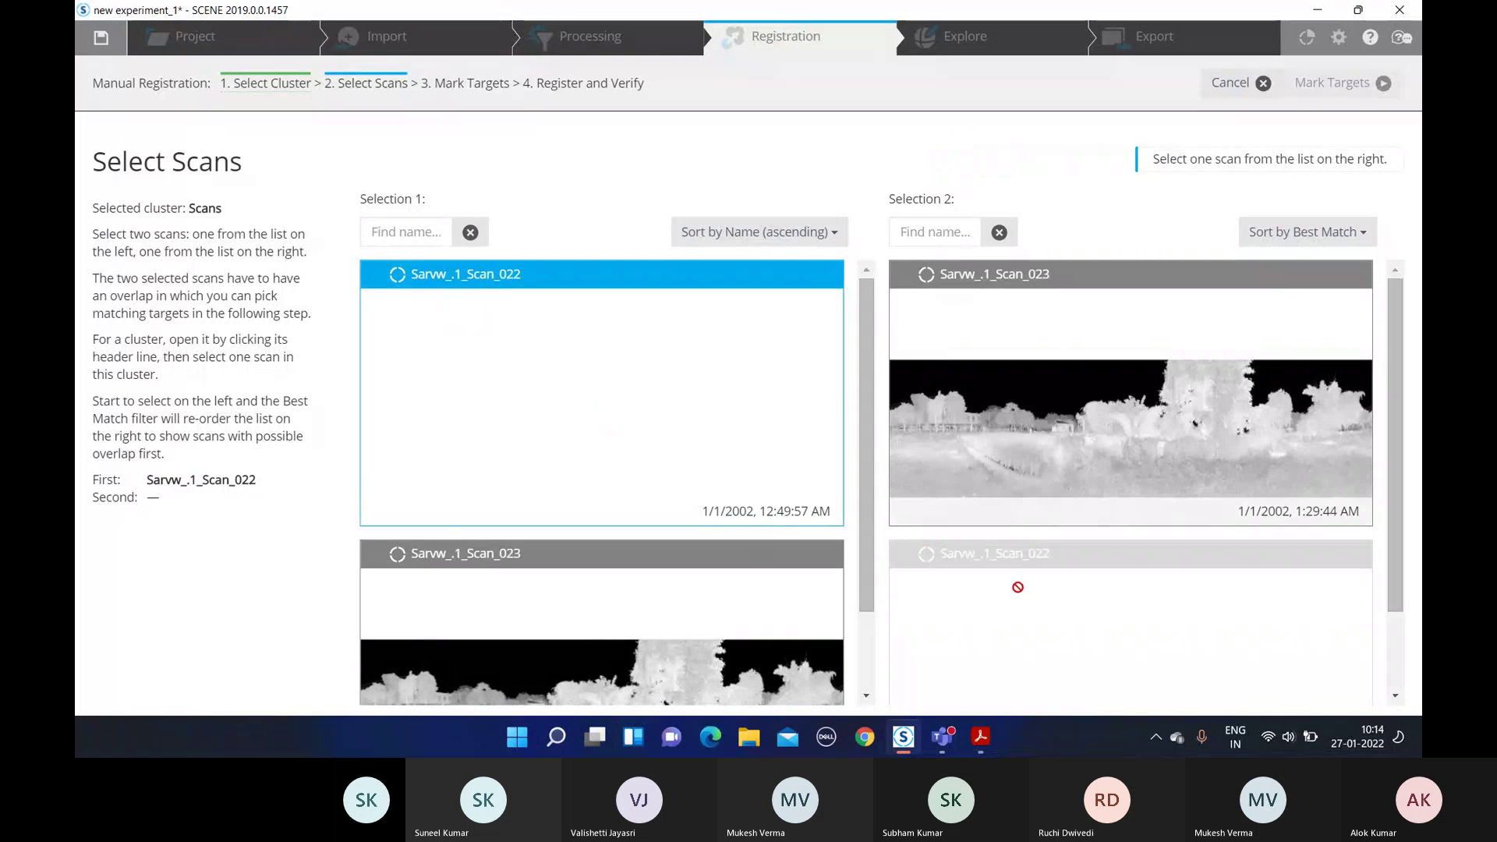
click(628, 609)
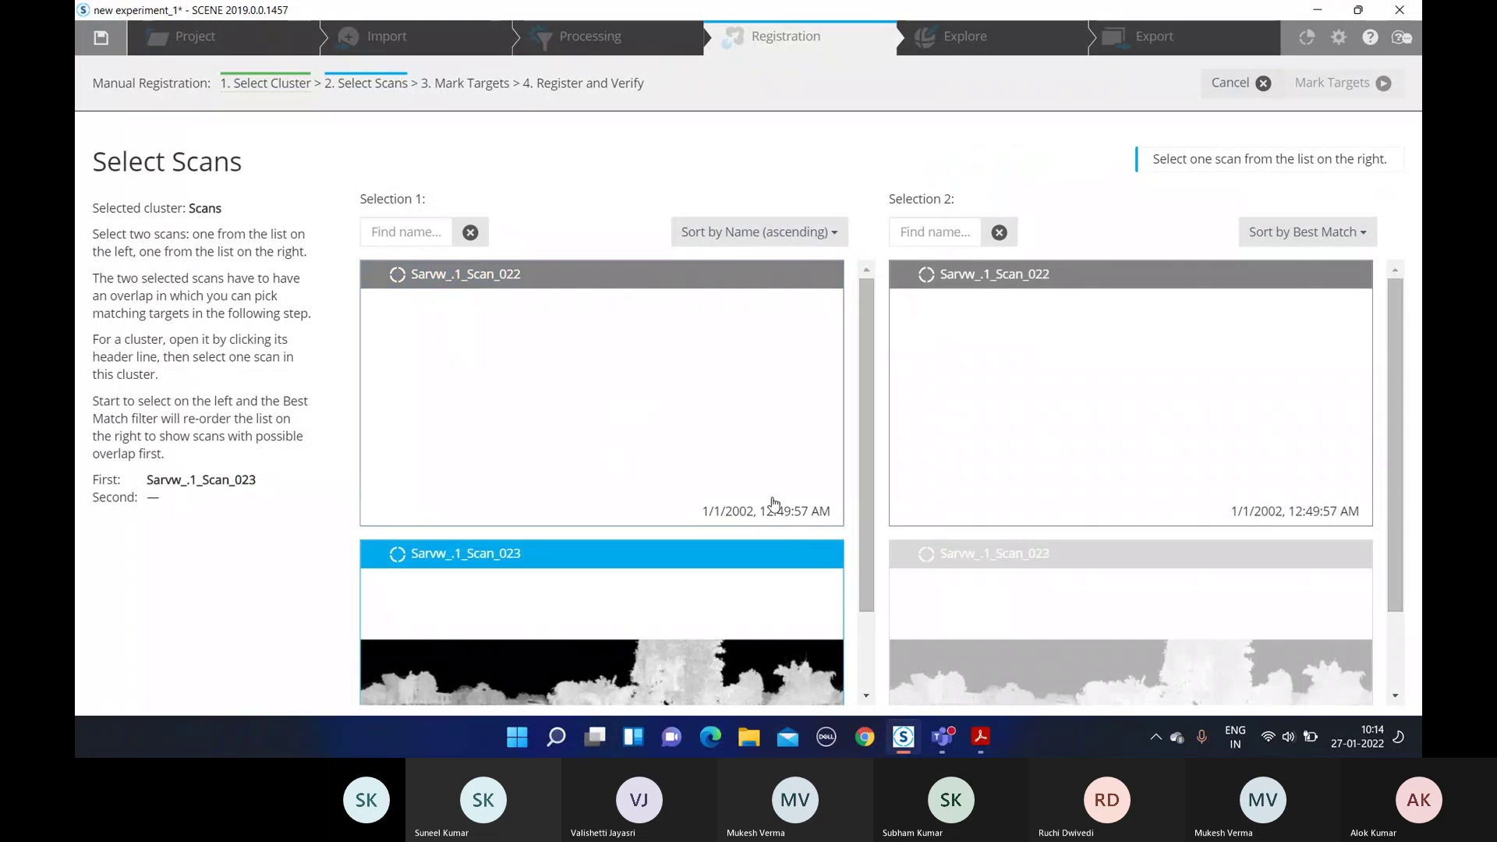
click(675, 427)
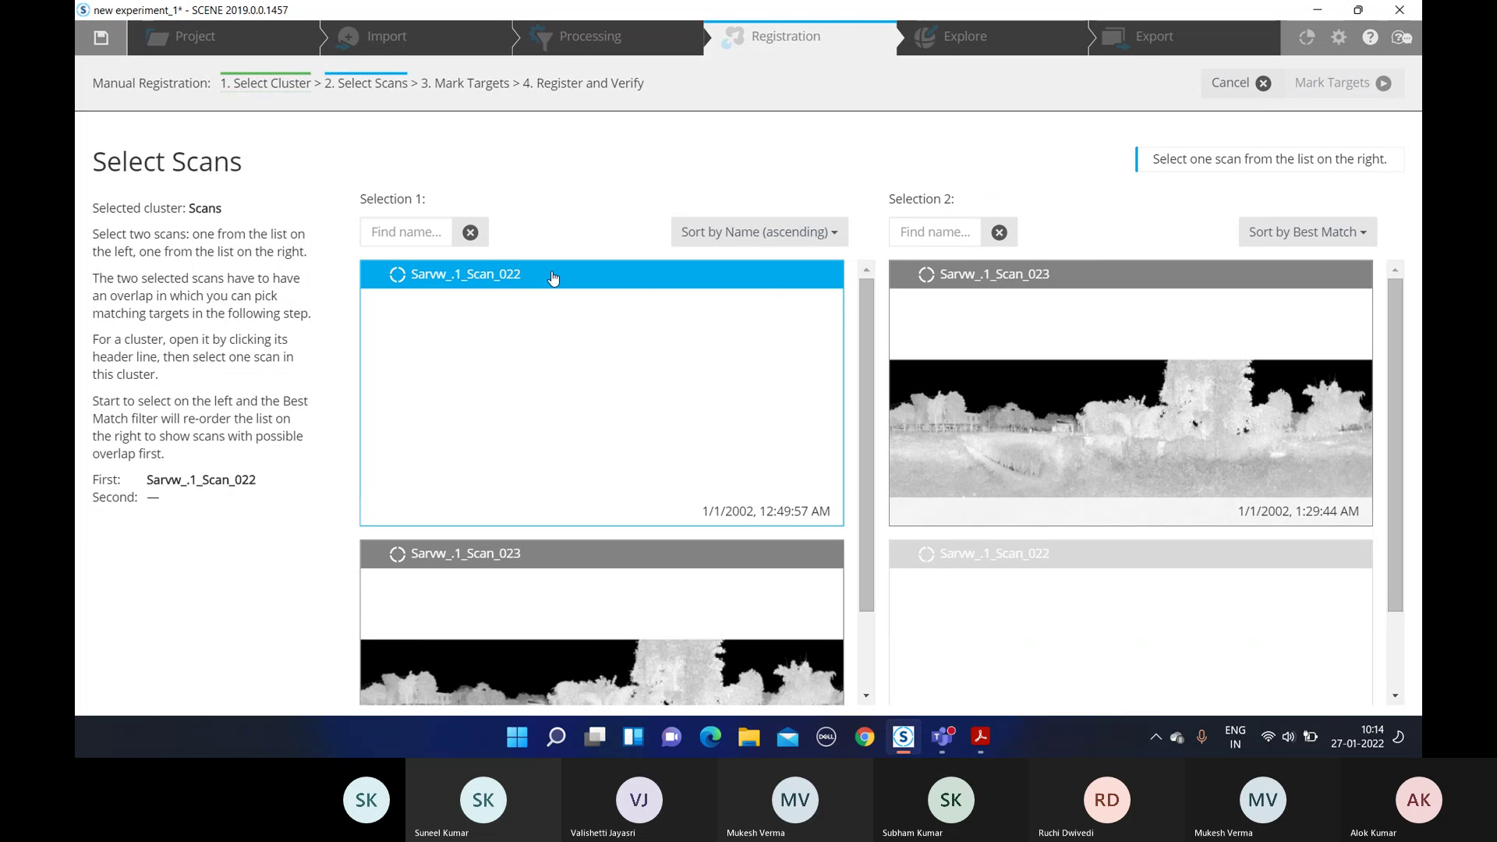
click(1045, 378)
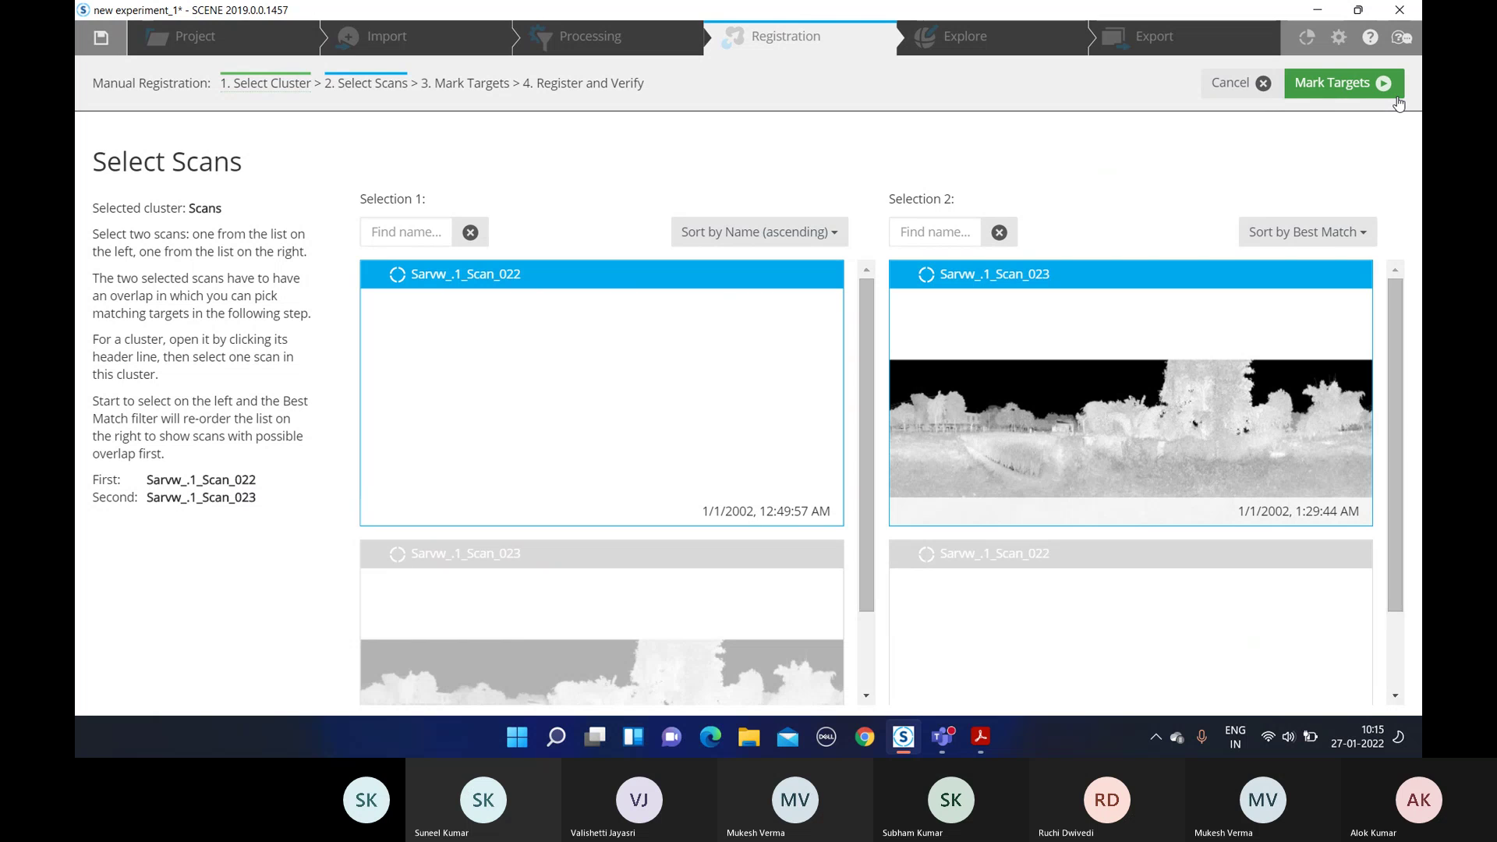
click(1325, 83)
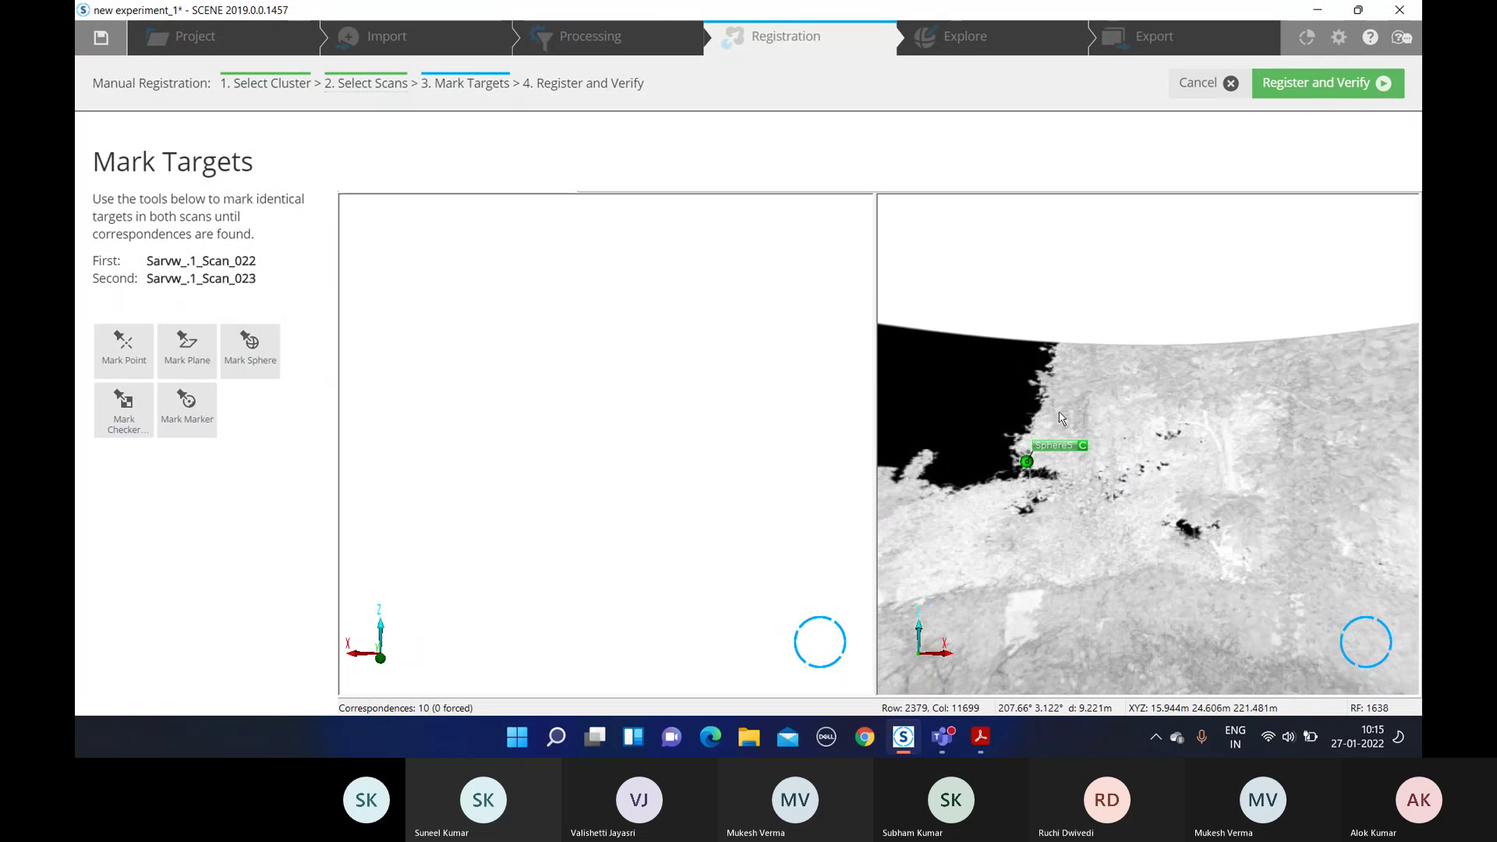
Open the planar view of Sarvw_.1_Scan_022 and examine its sphere and checkerboard markers across the whole scan
scroll(1060, 419, down, 2)
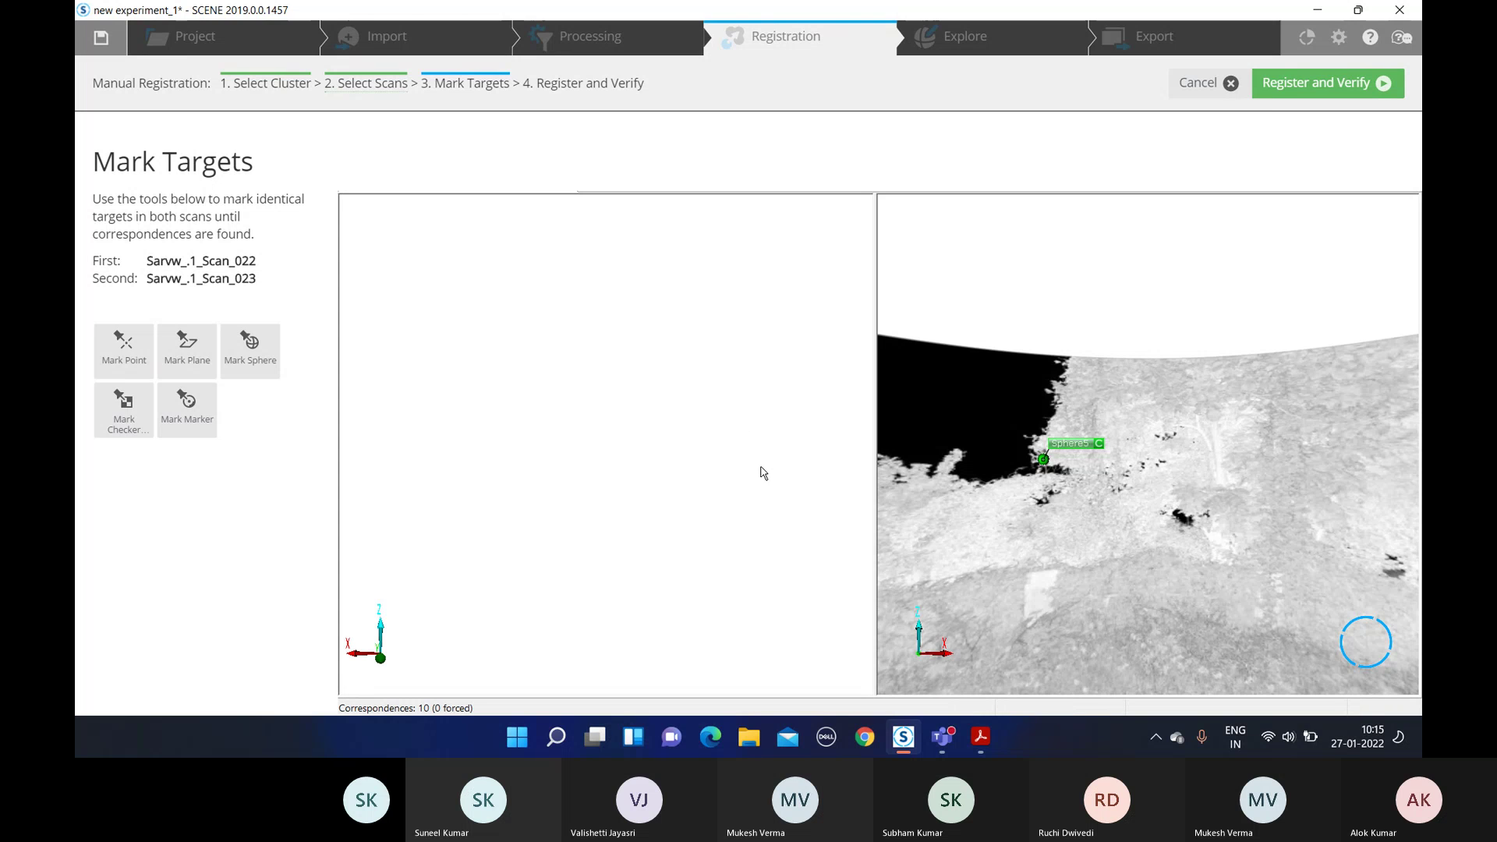
right_click(700, 494)
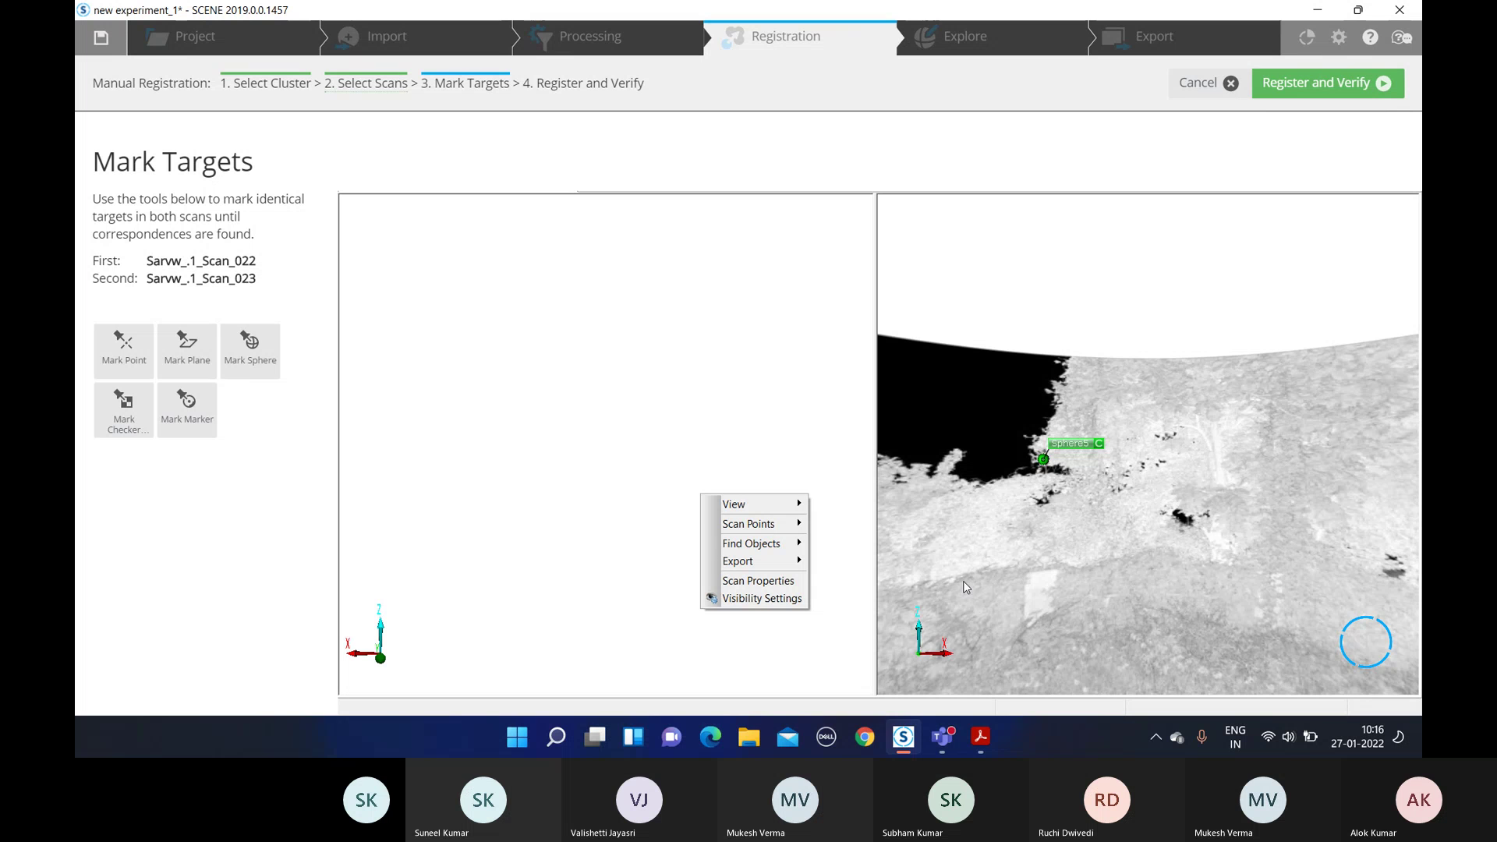
mouse_move(752, 504)
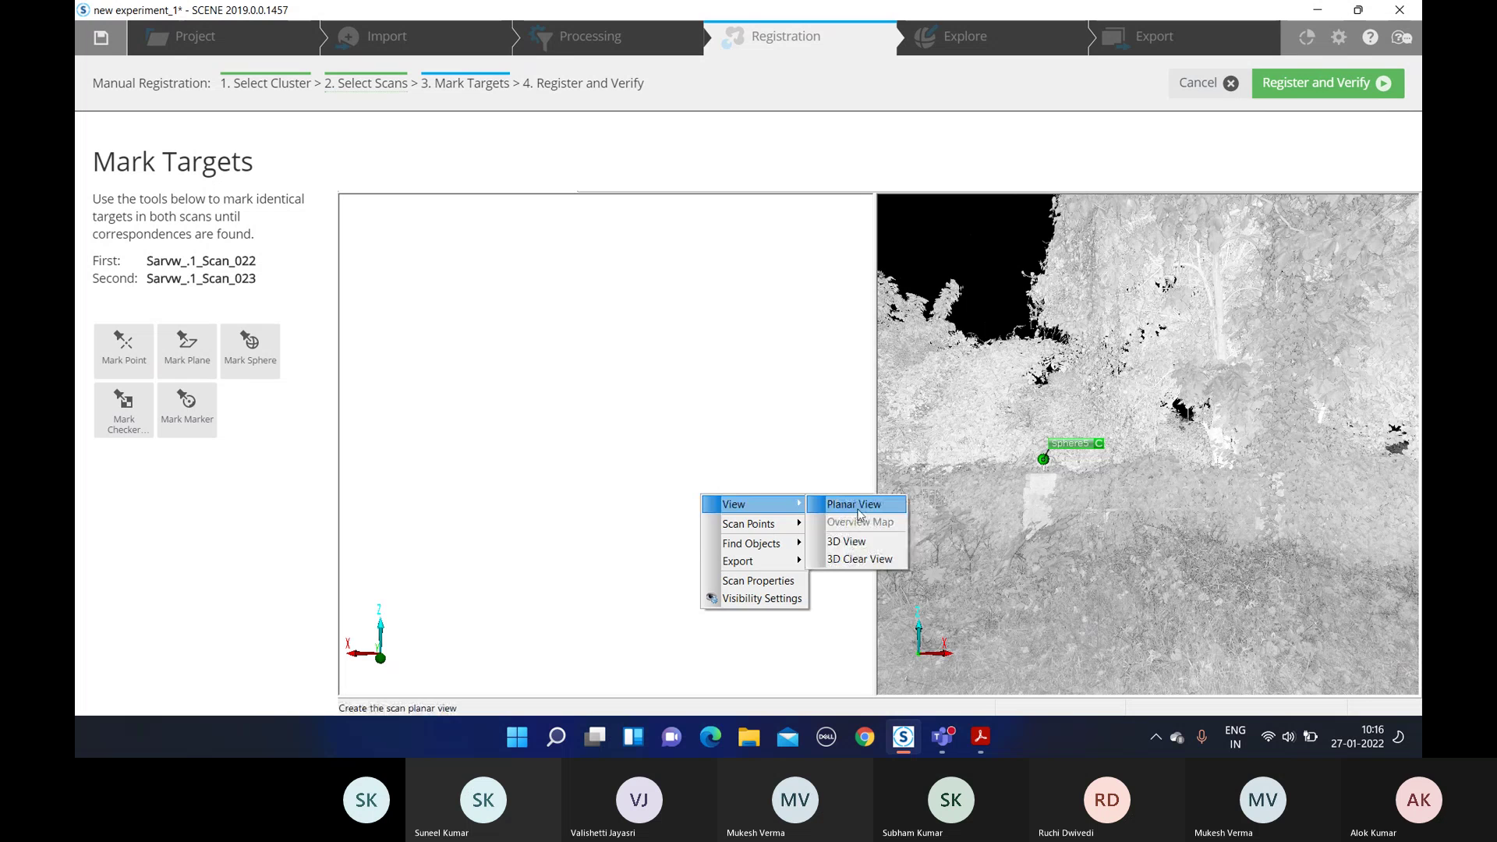
click(857, 507)
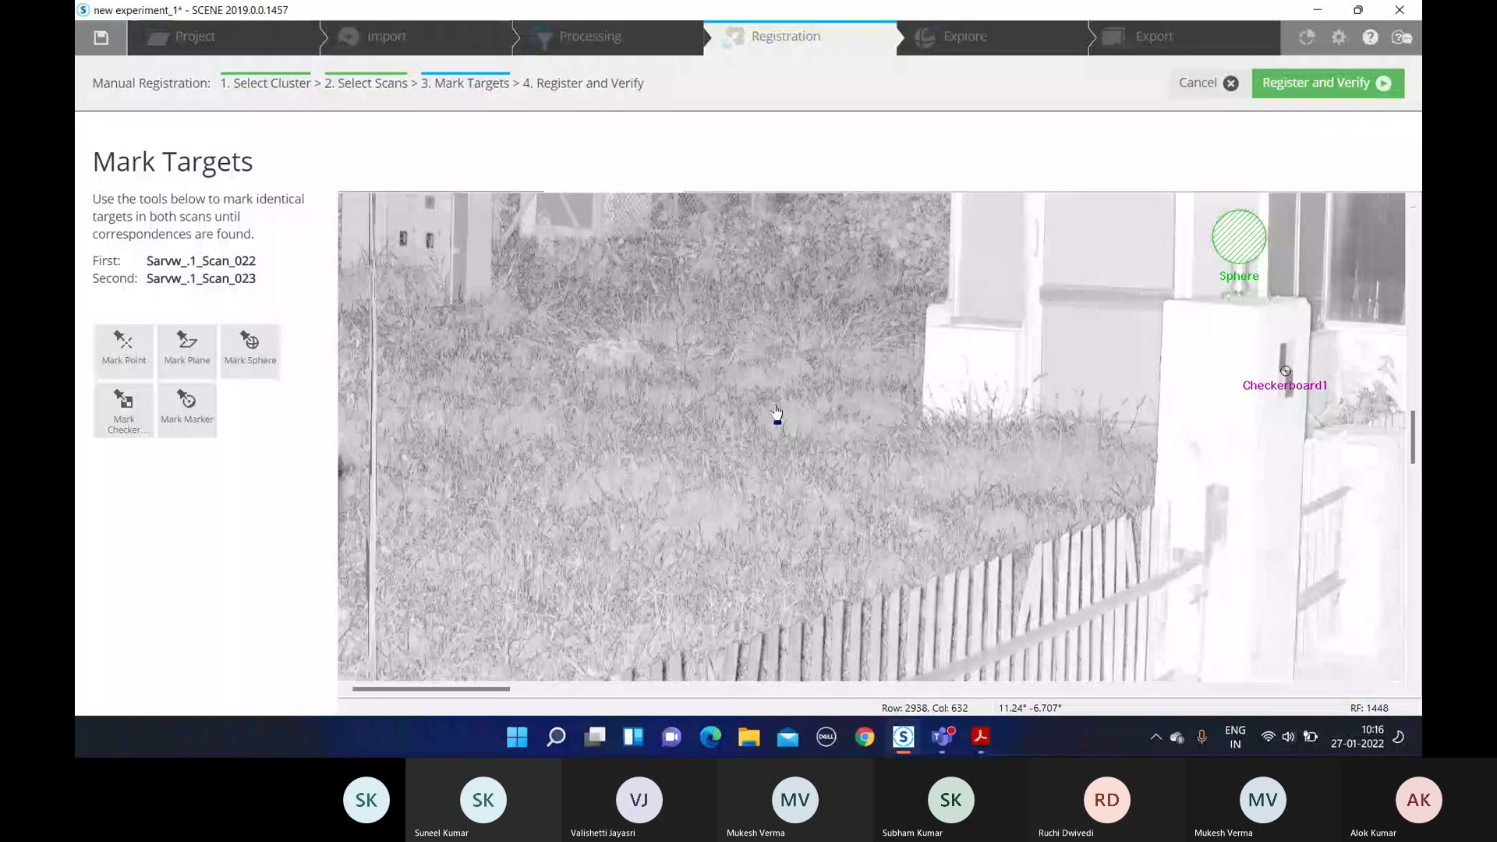
scroll(777, 413, up, 2)
scroll(737, 425, down, 3)
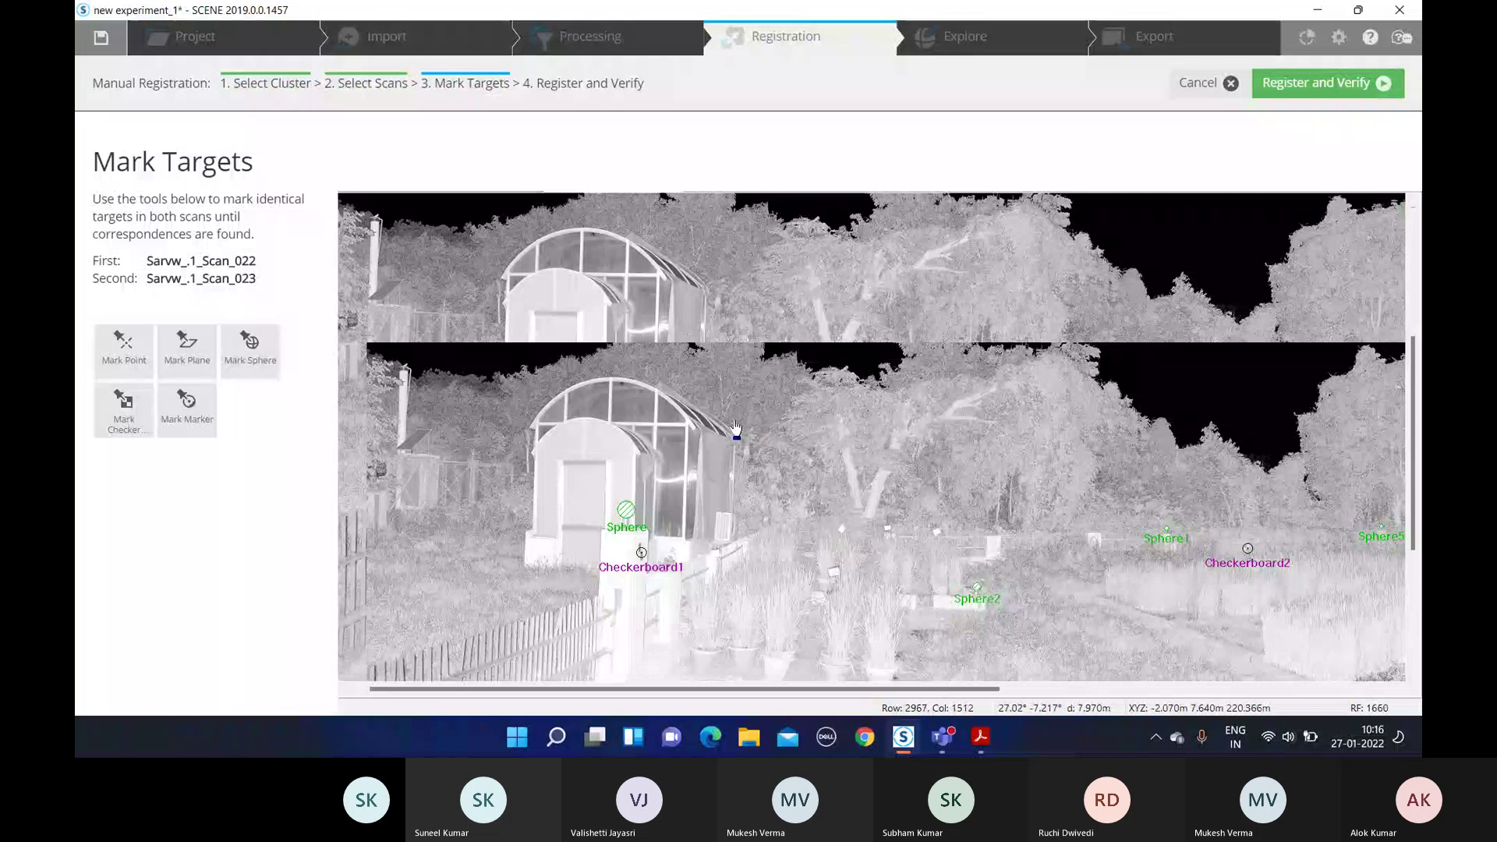
scroll(736, 427, down, 3)
scroll(736, 427, down, 2)
scroll(690, 433, down, 2)
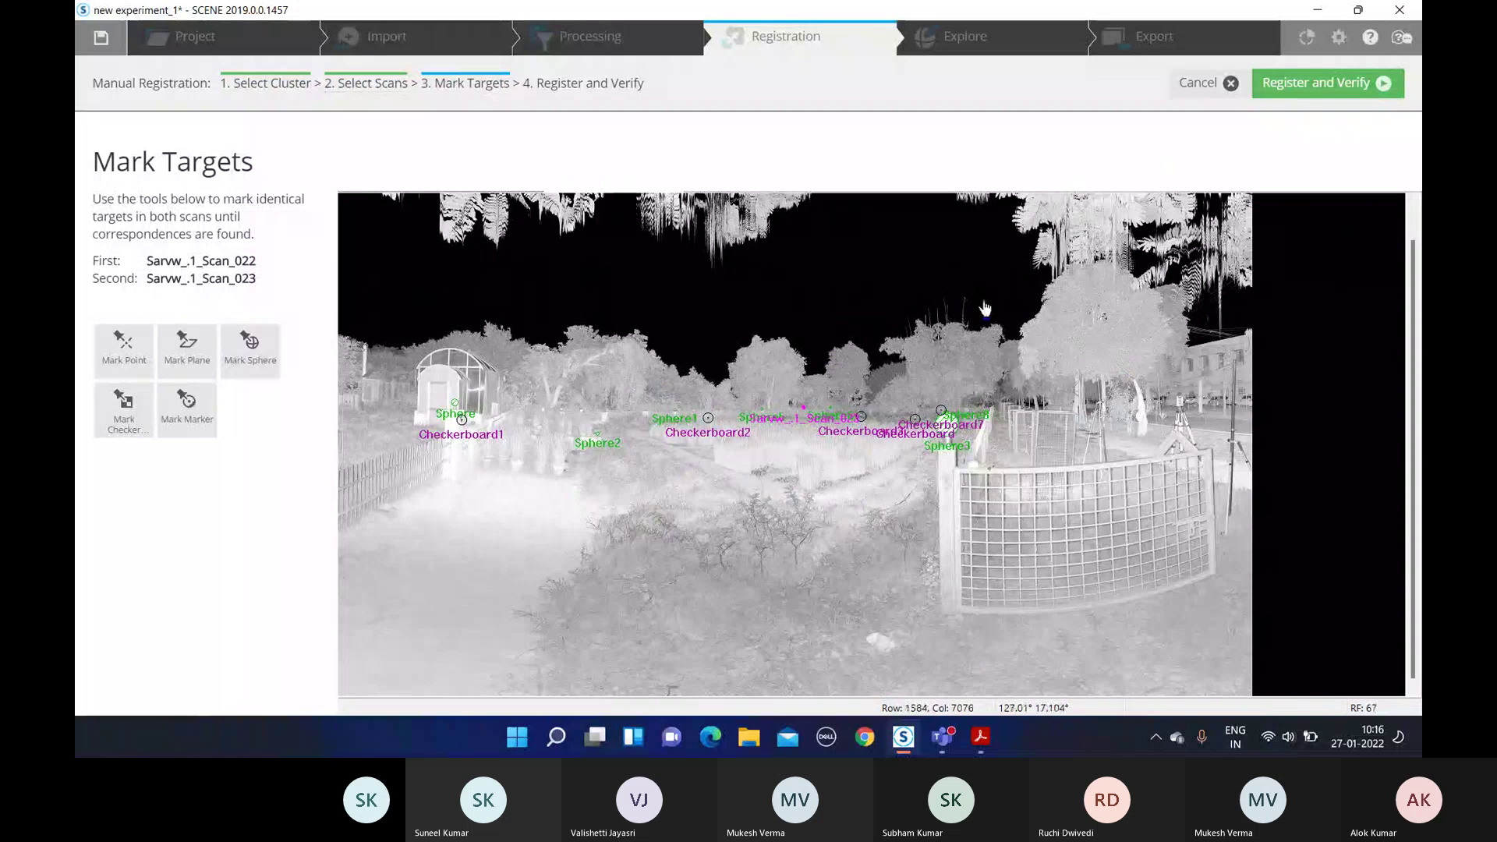
Look through the scan's view and scan point options, and cancel the manual registration
right_click(798, 402)
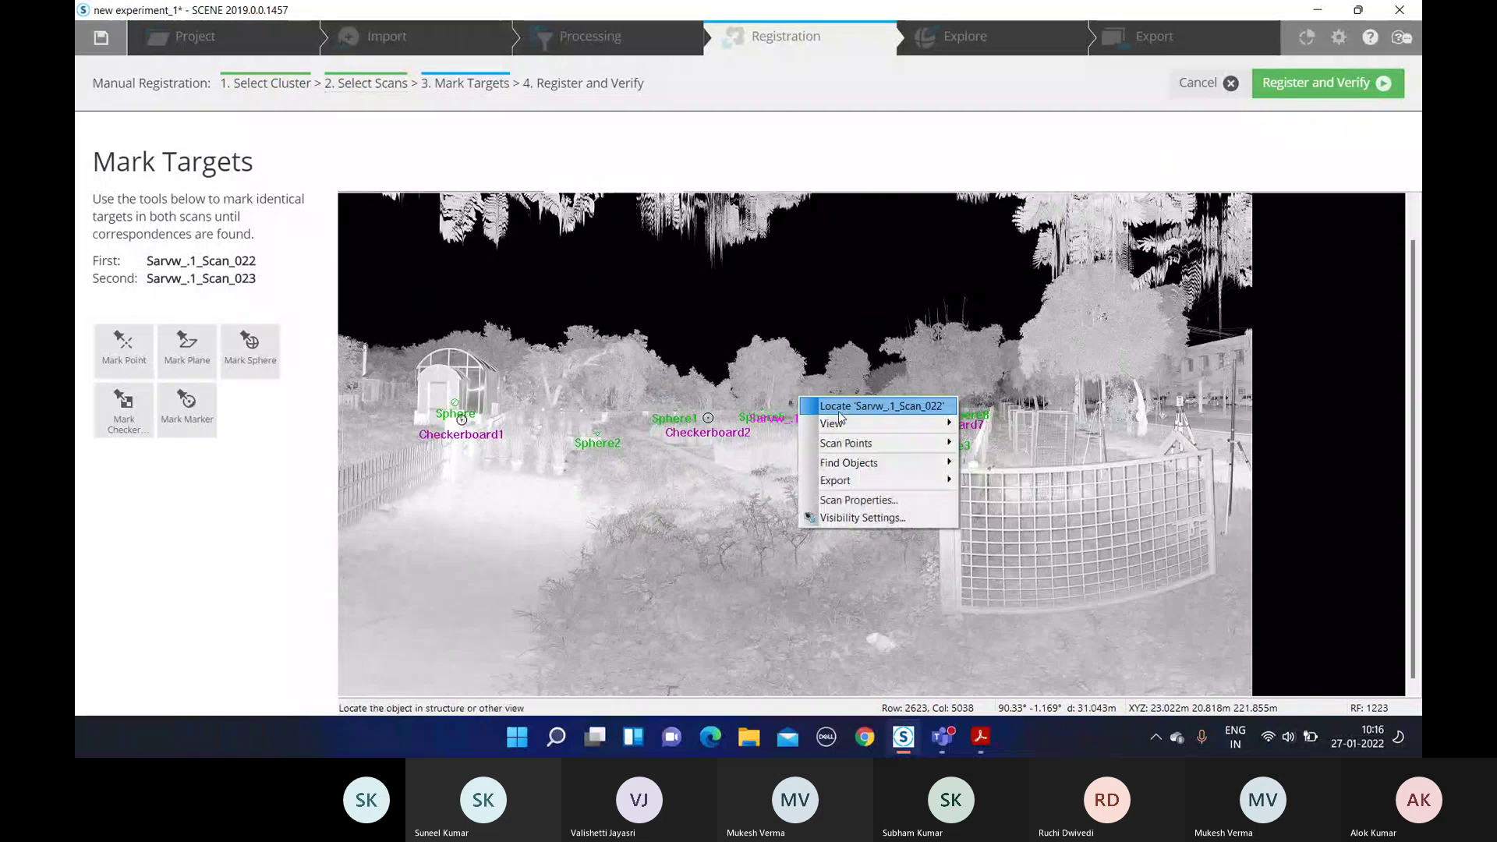
mouse_move(859, 424)
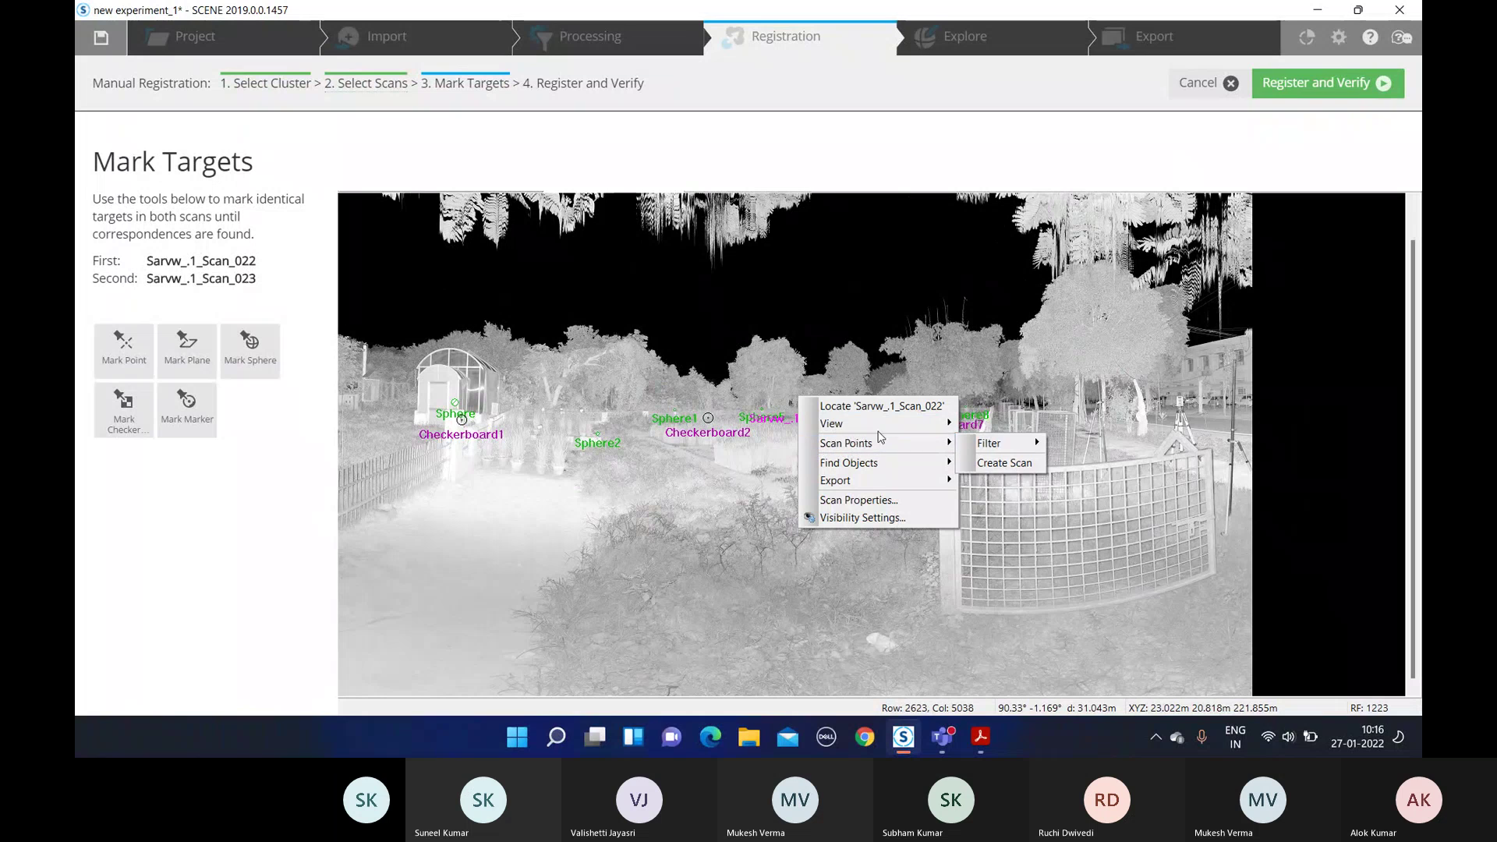
mouse_move(922, 415)
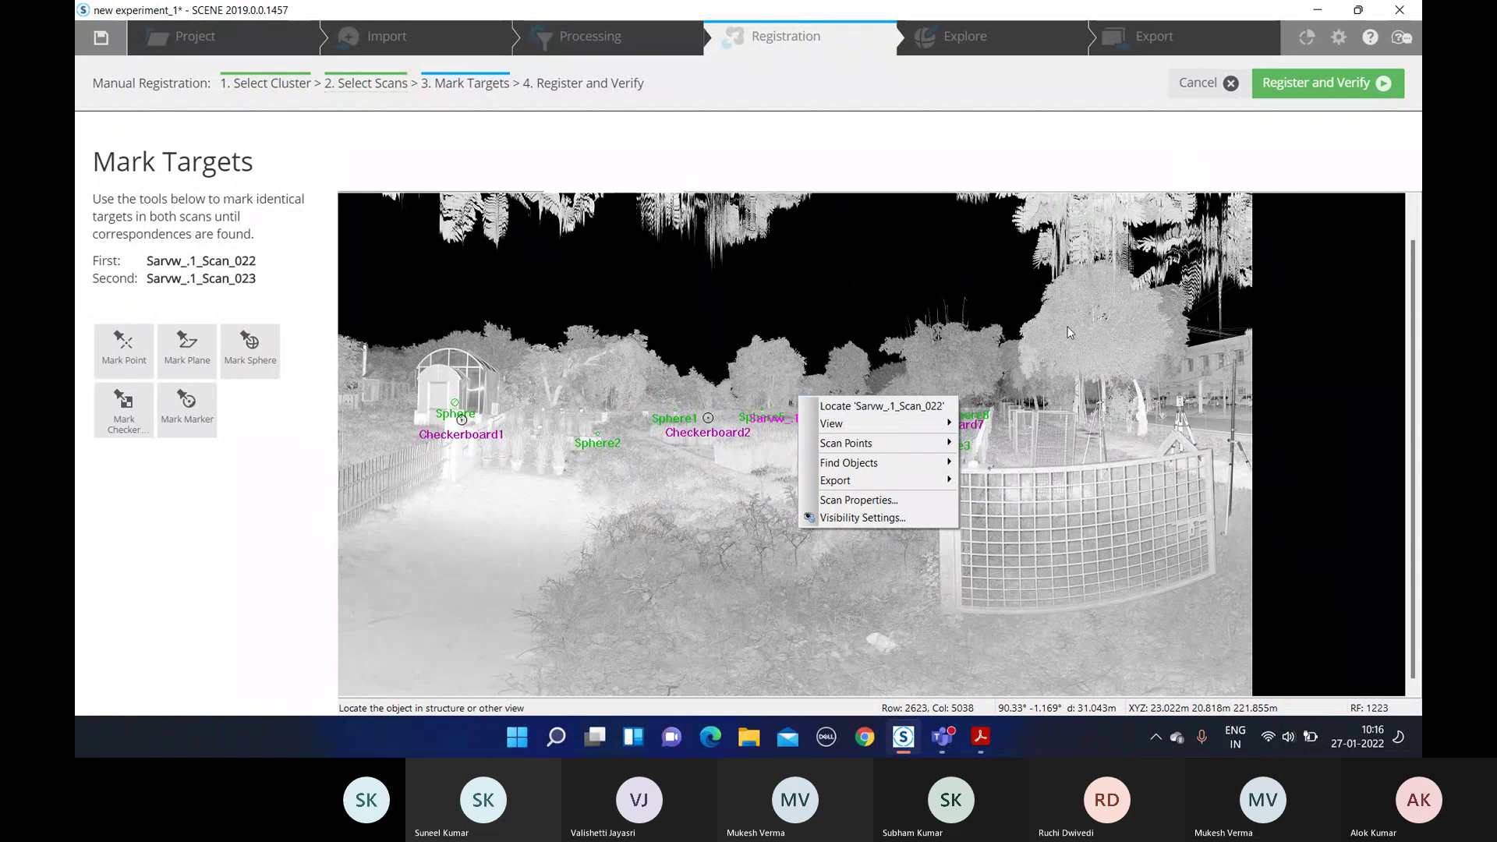
click(1225, 83)
click(1224, 82)
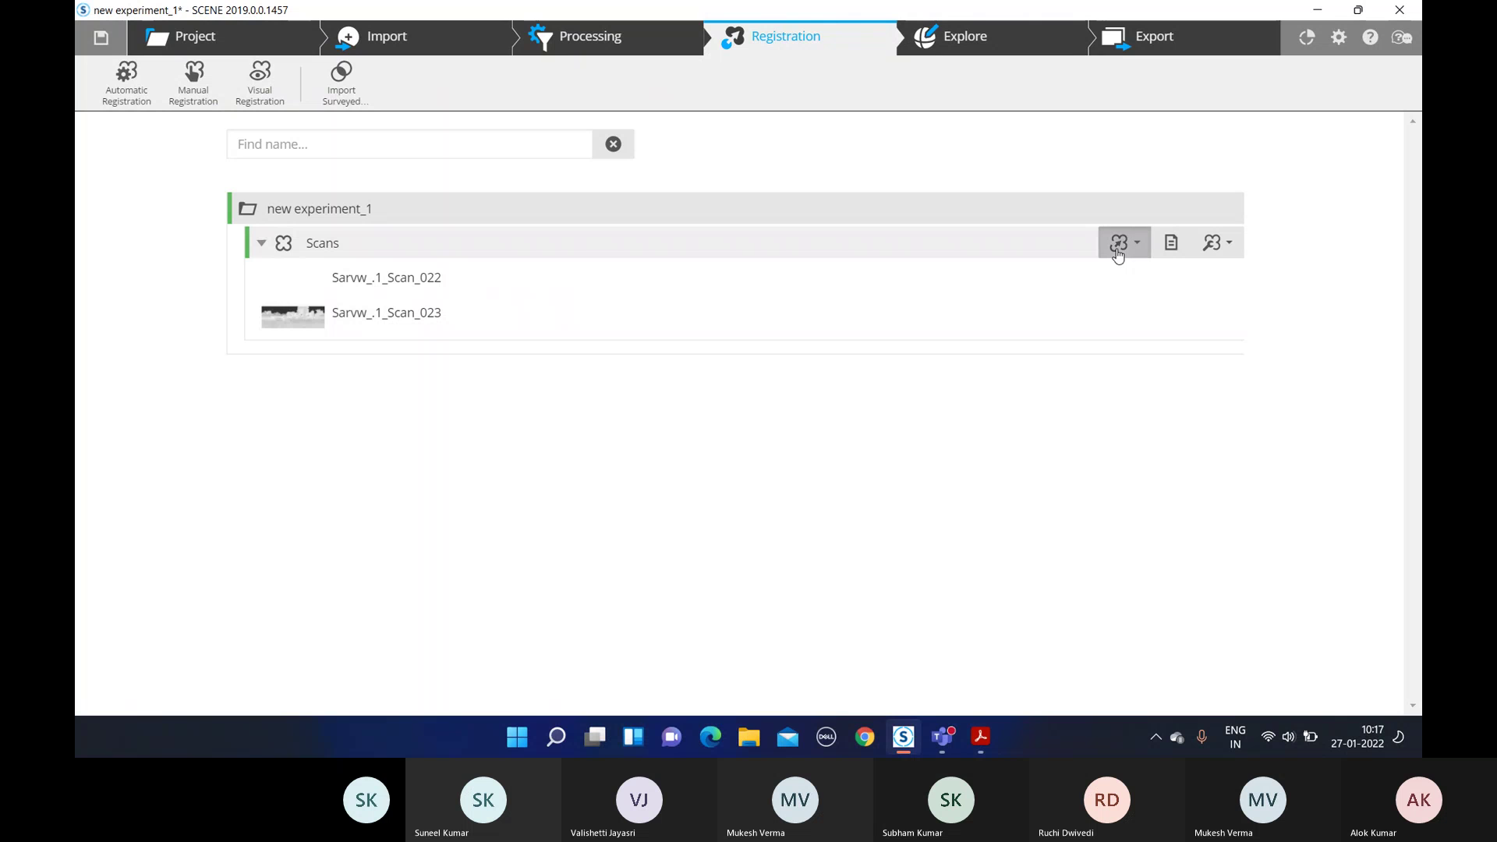
Restart manual registration of the already finished Scans cluster with Sarvw_.1_Scan_022 first and Sarvw_.1_Scan_023 second, and continue to target marking
click(1118, 244)
click(1077, 314)
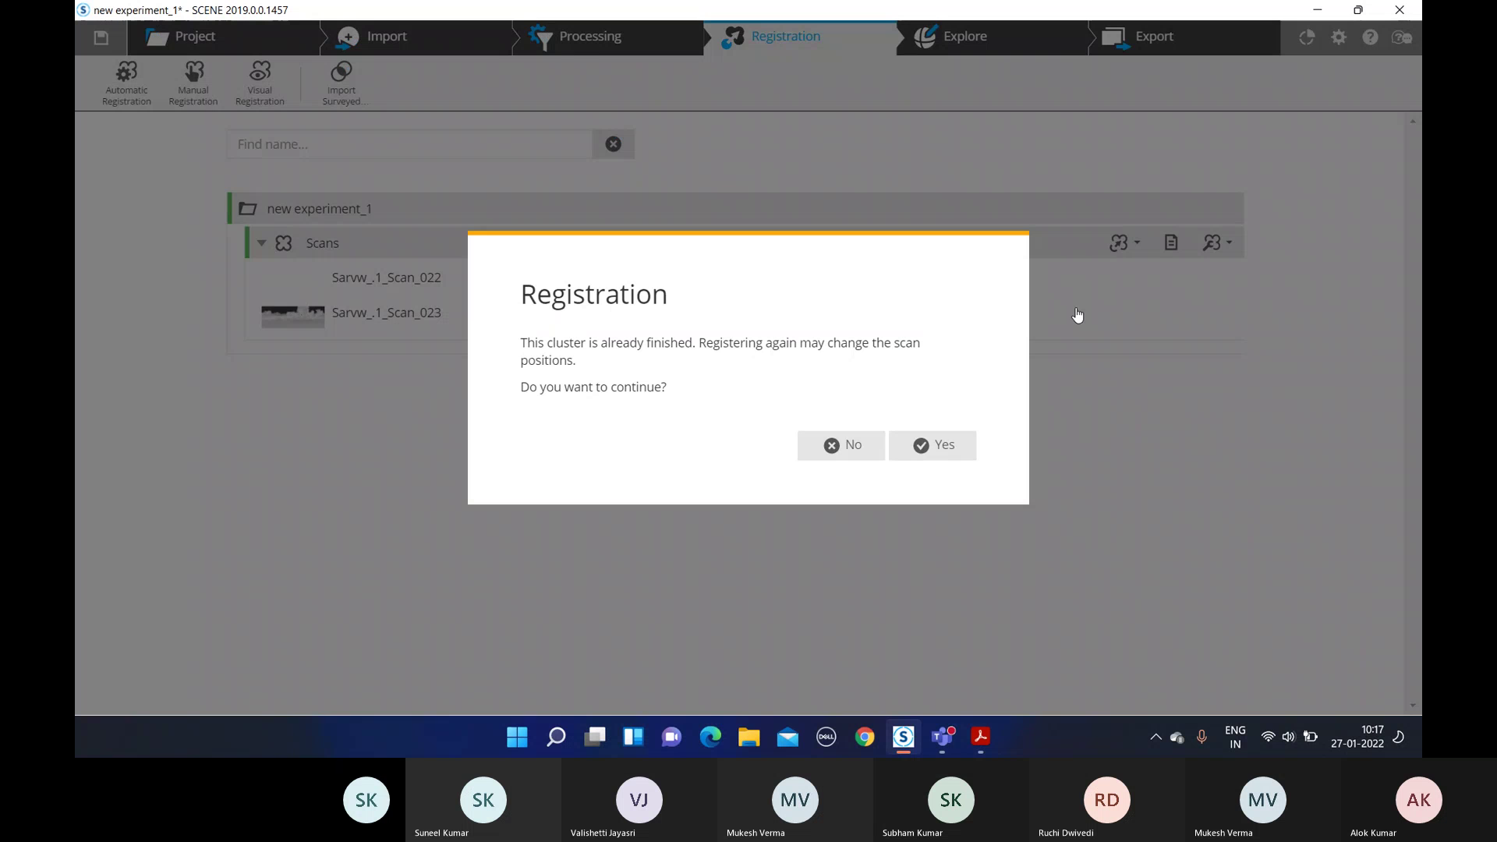
click(920, 446)
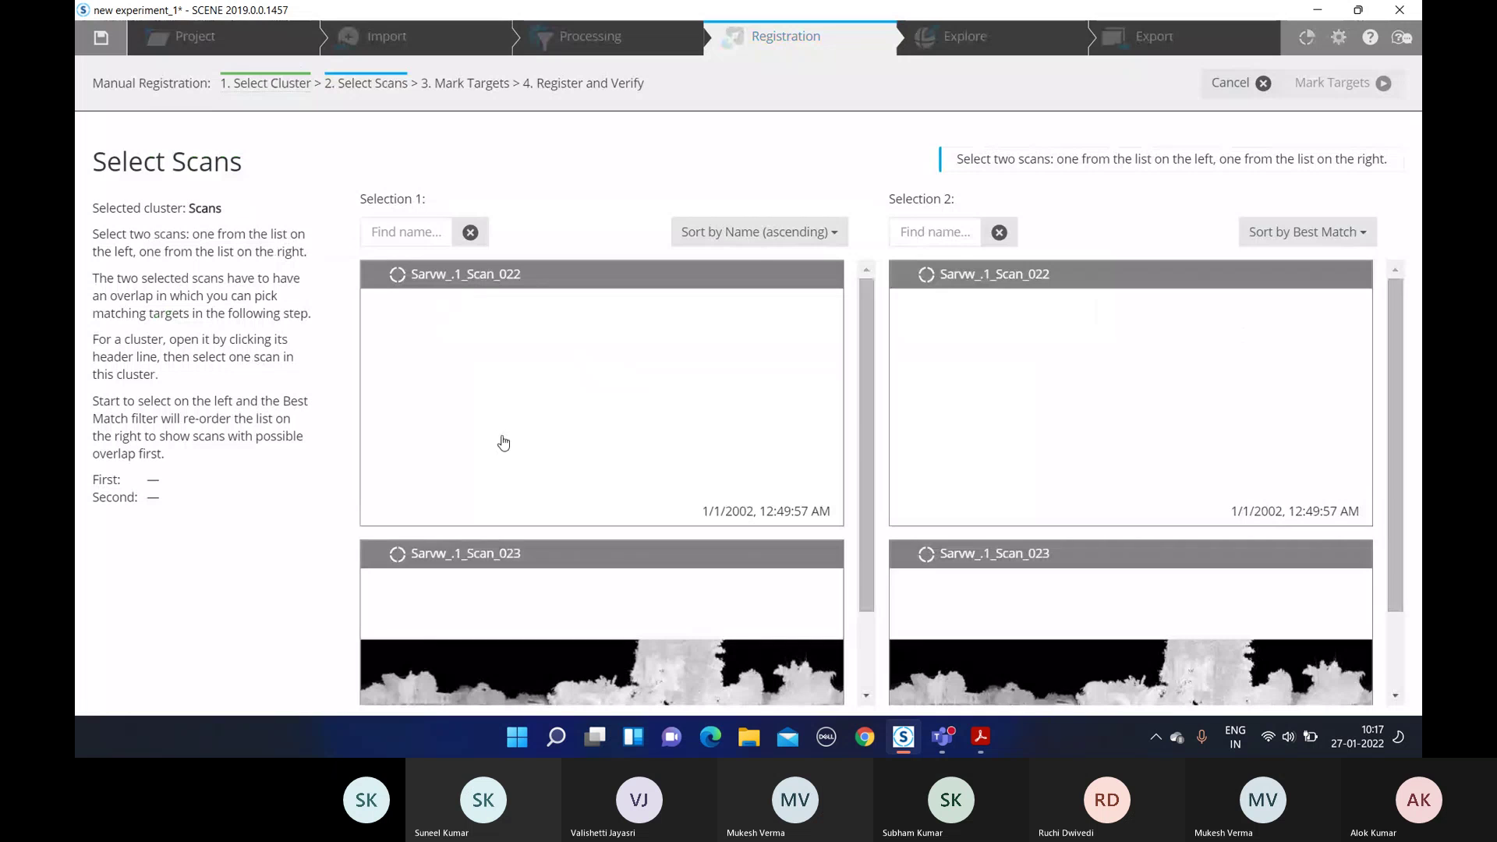
click(478, 306)
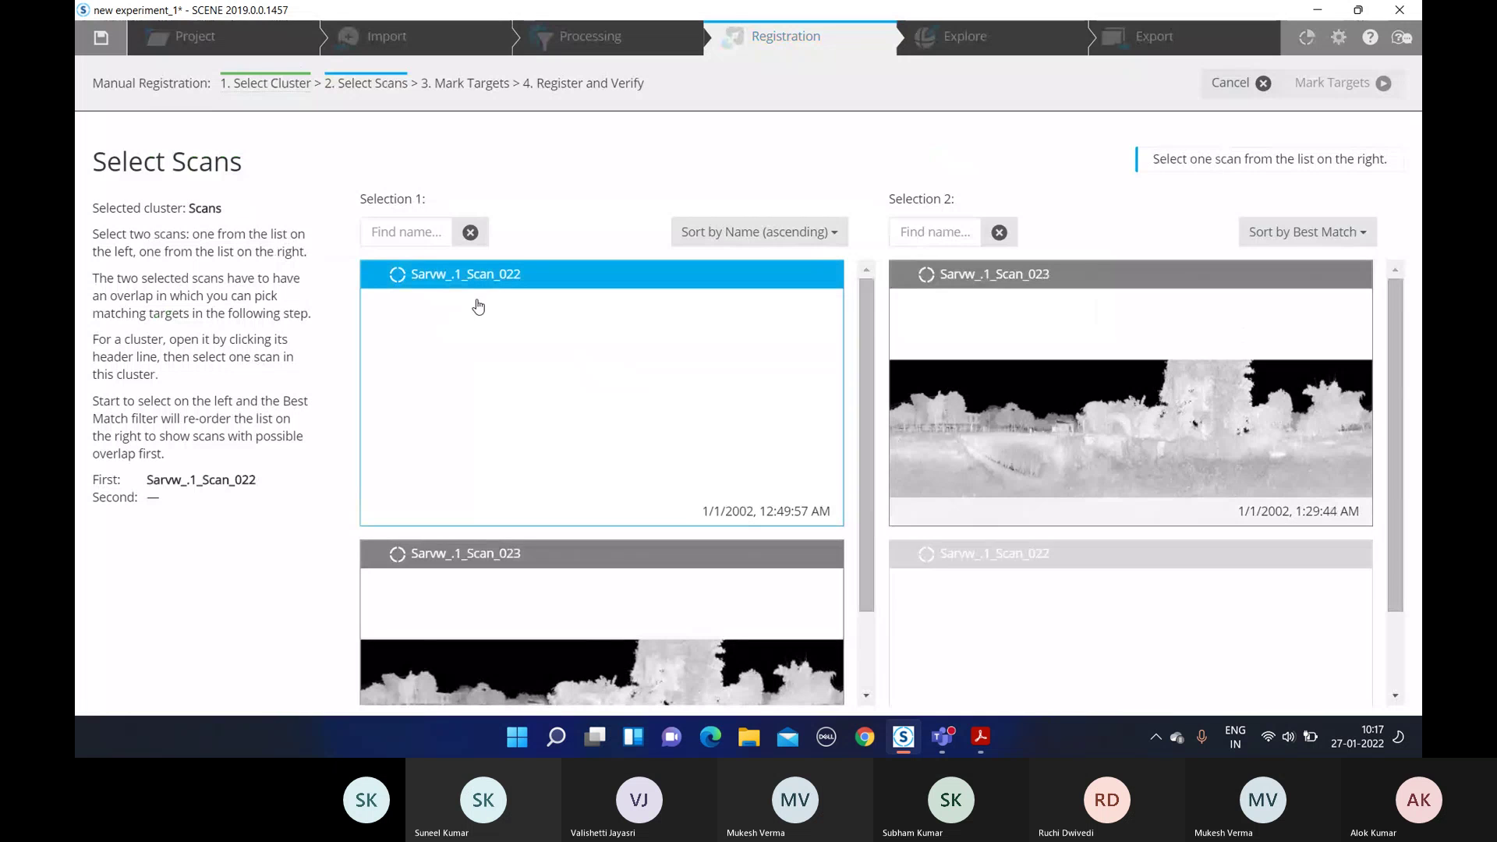
click(1077, 345)
click(1335, 83)
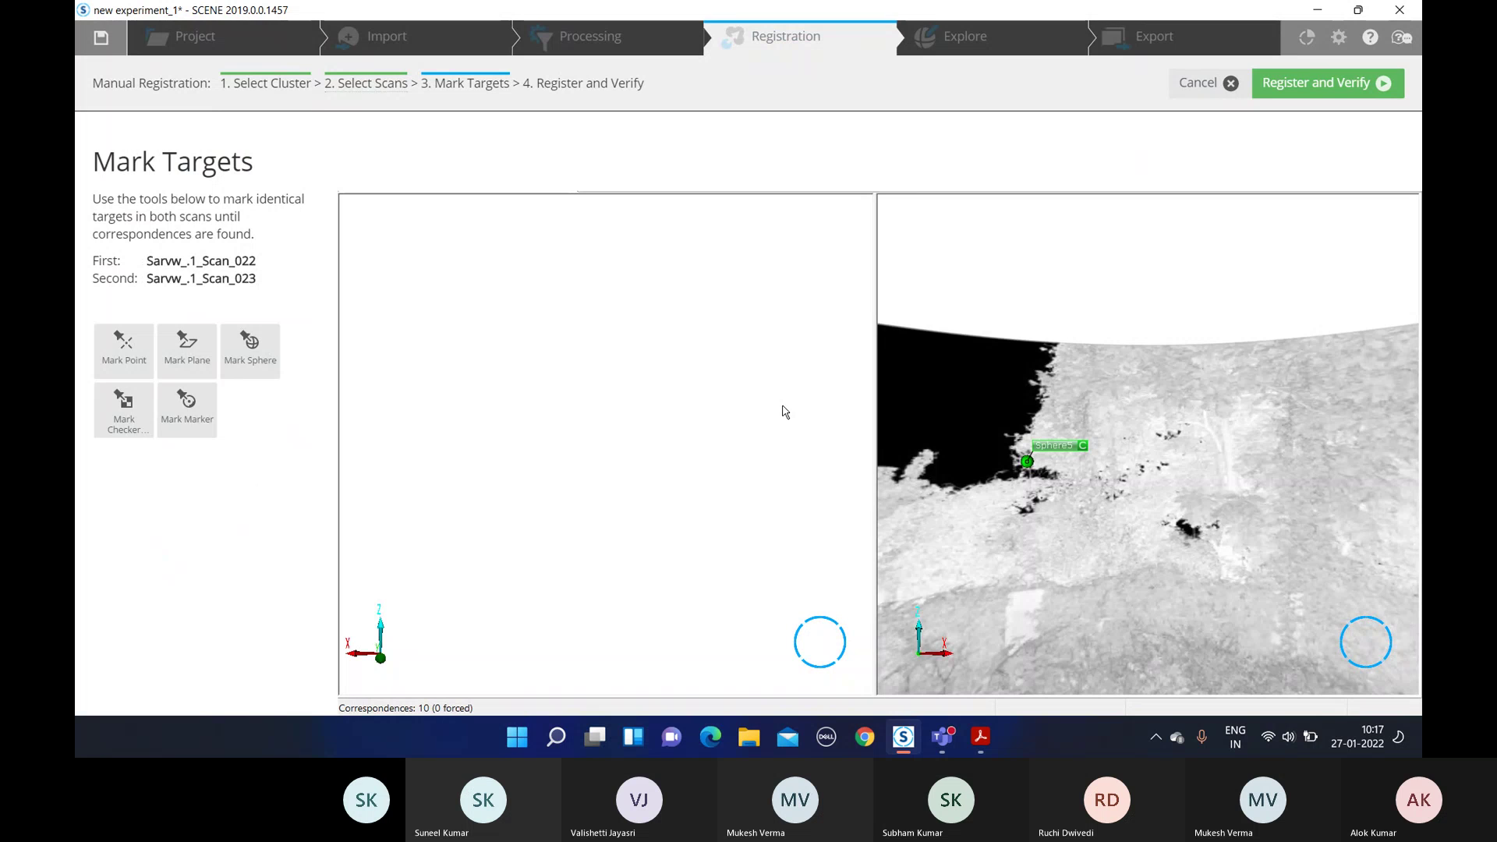
key(XF86AudioRaiseVolume)
key(XF86AudioRaiseVolume)
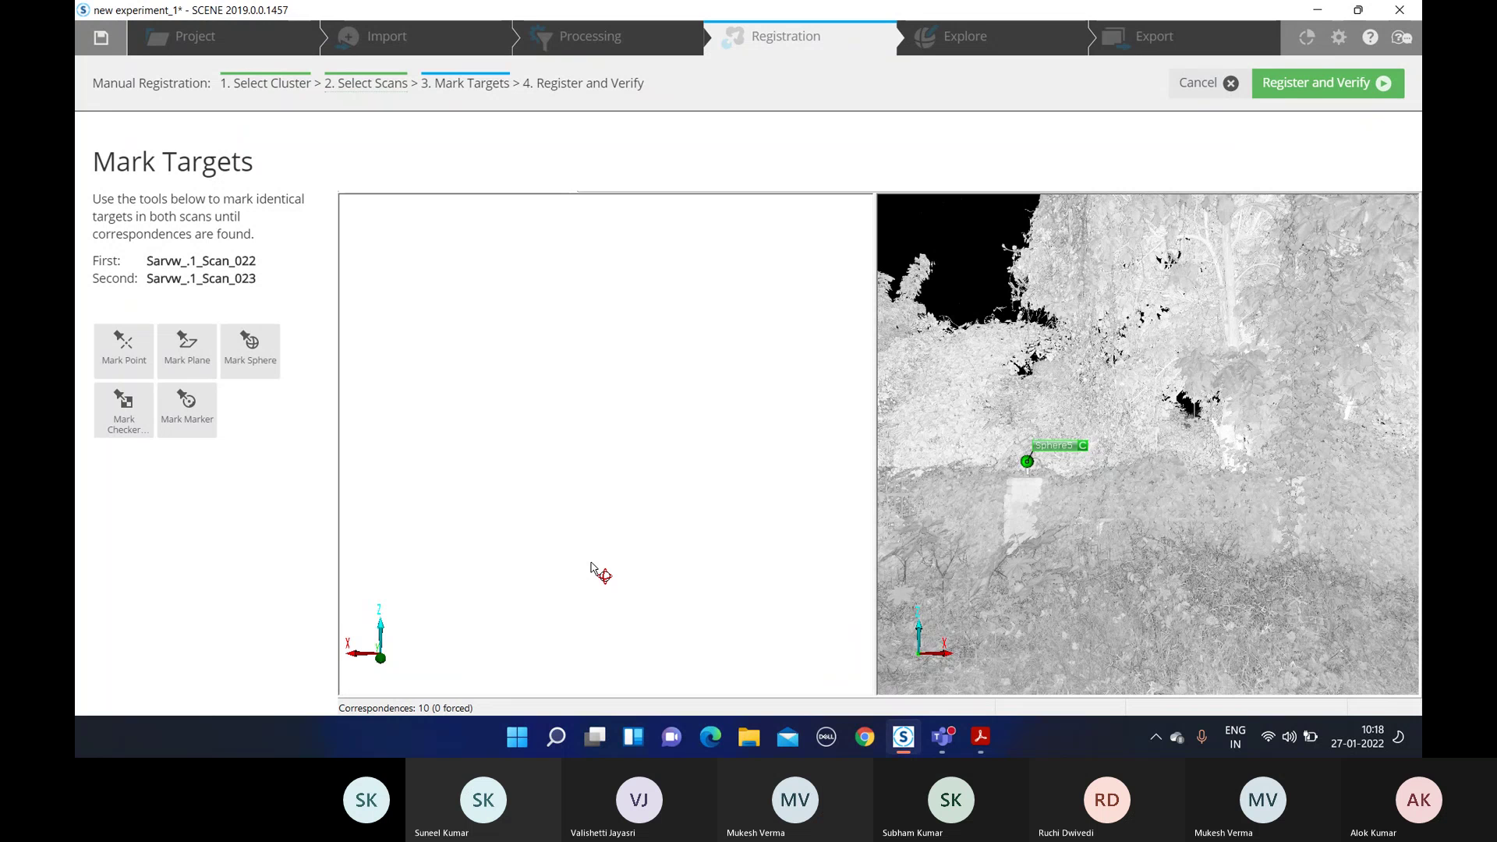
Mark the sphere on the gate post in Sarvw_.1_Scan_022 and the corresponding gate-post sphere in Sarvw_.1_Scan_023
drag(590, 563, 674, 532)
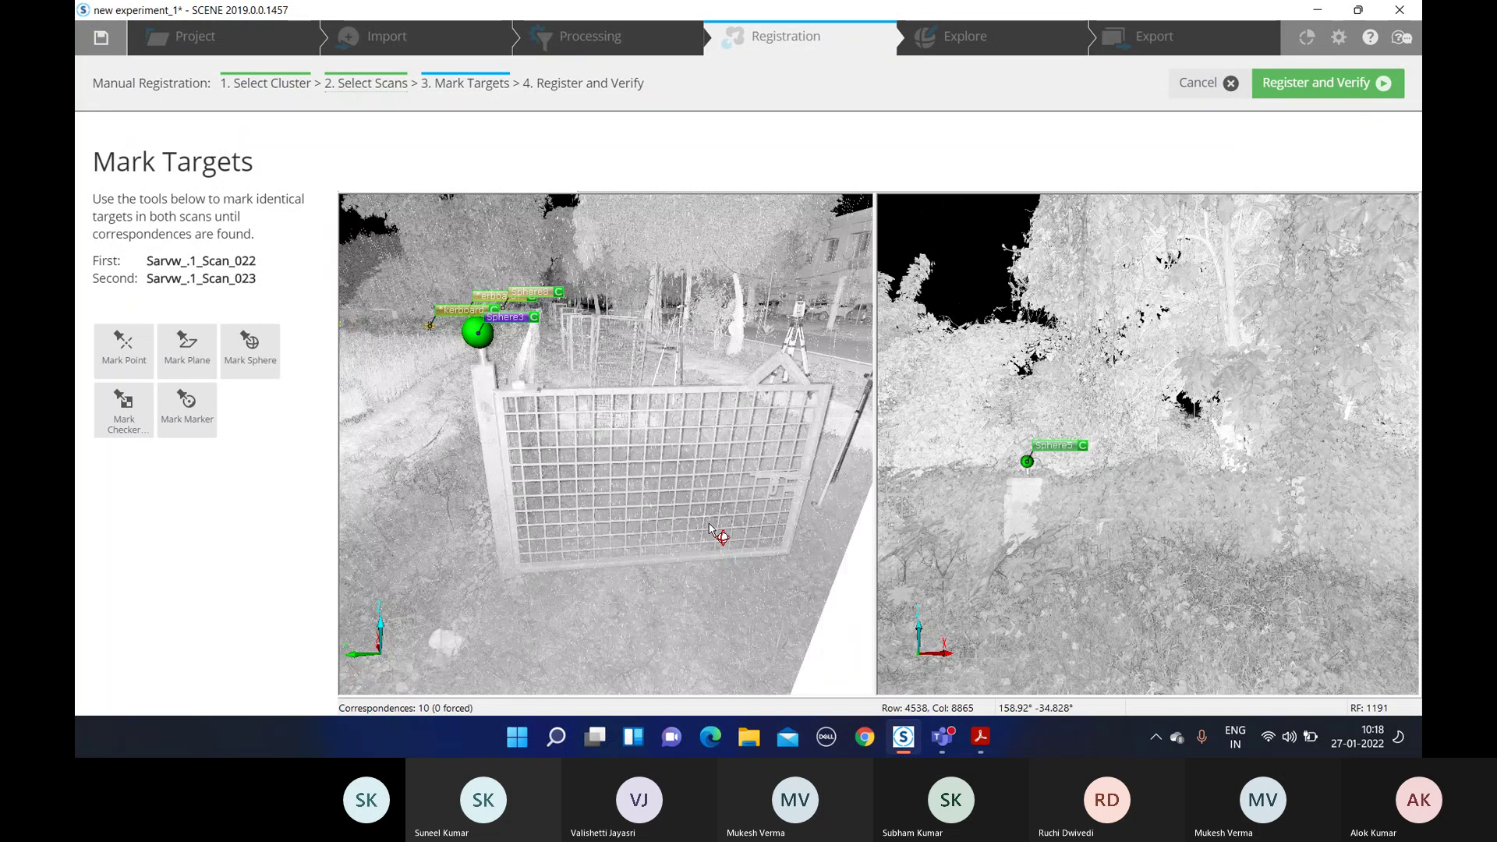
drag(710, 529, 753, 496)
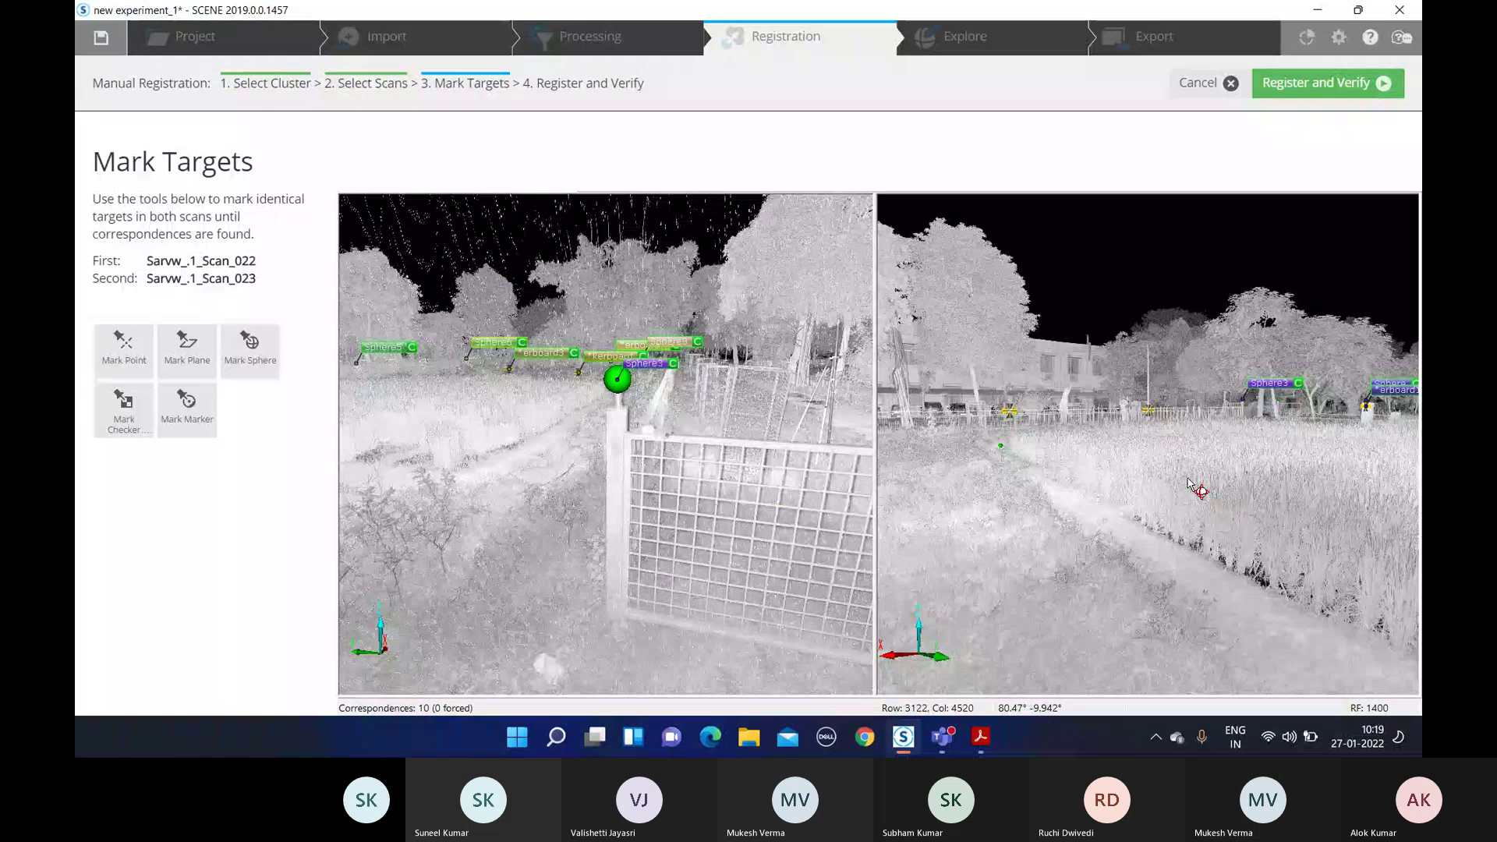
drag(1188, 483, 1108, 414)
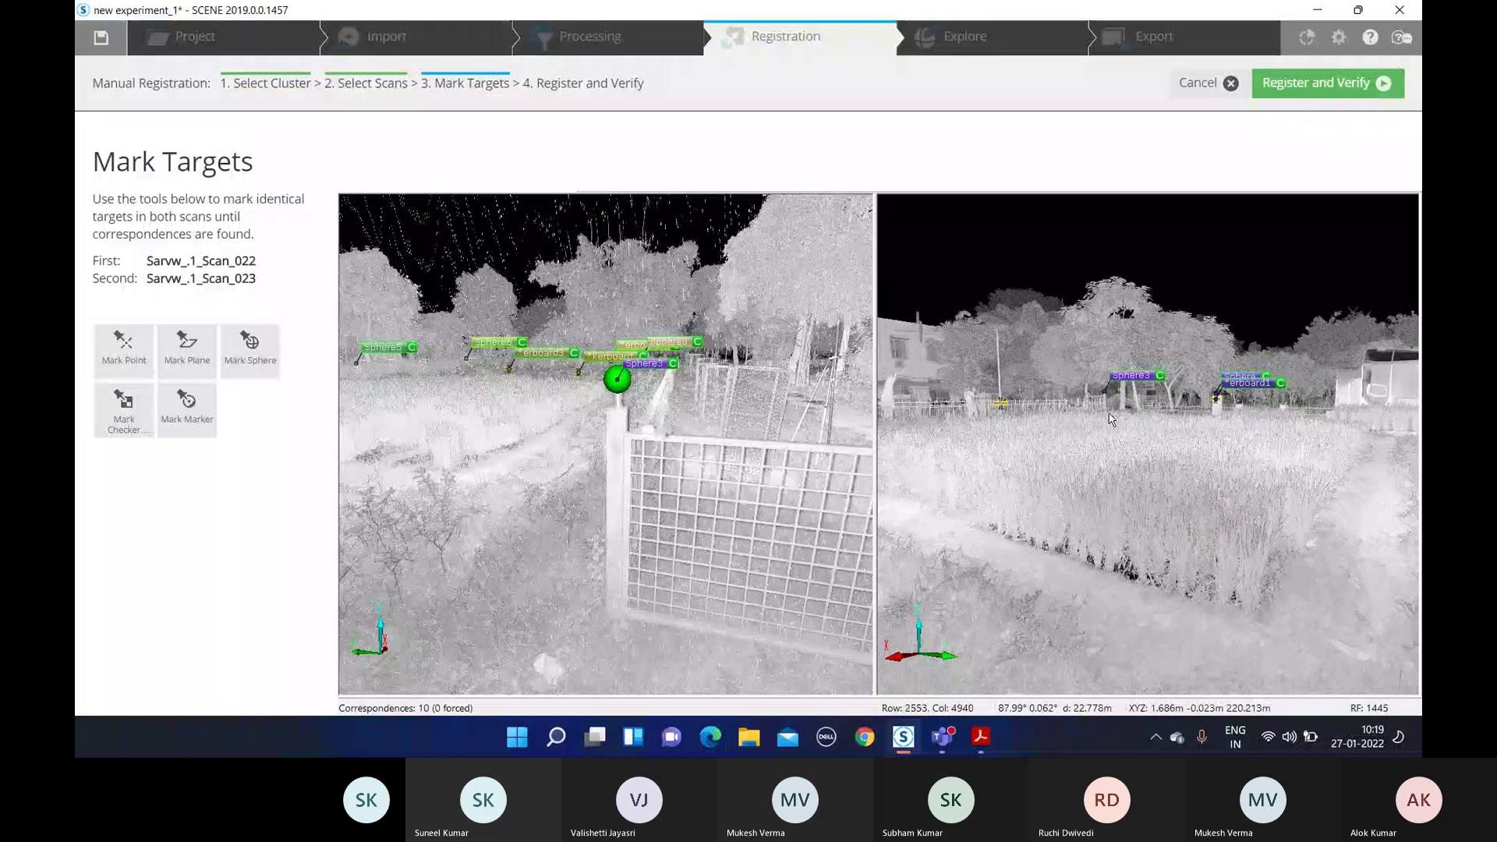
scroll(1112, 418, up, 2)
scroll(1112, 418, up, 2)
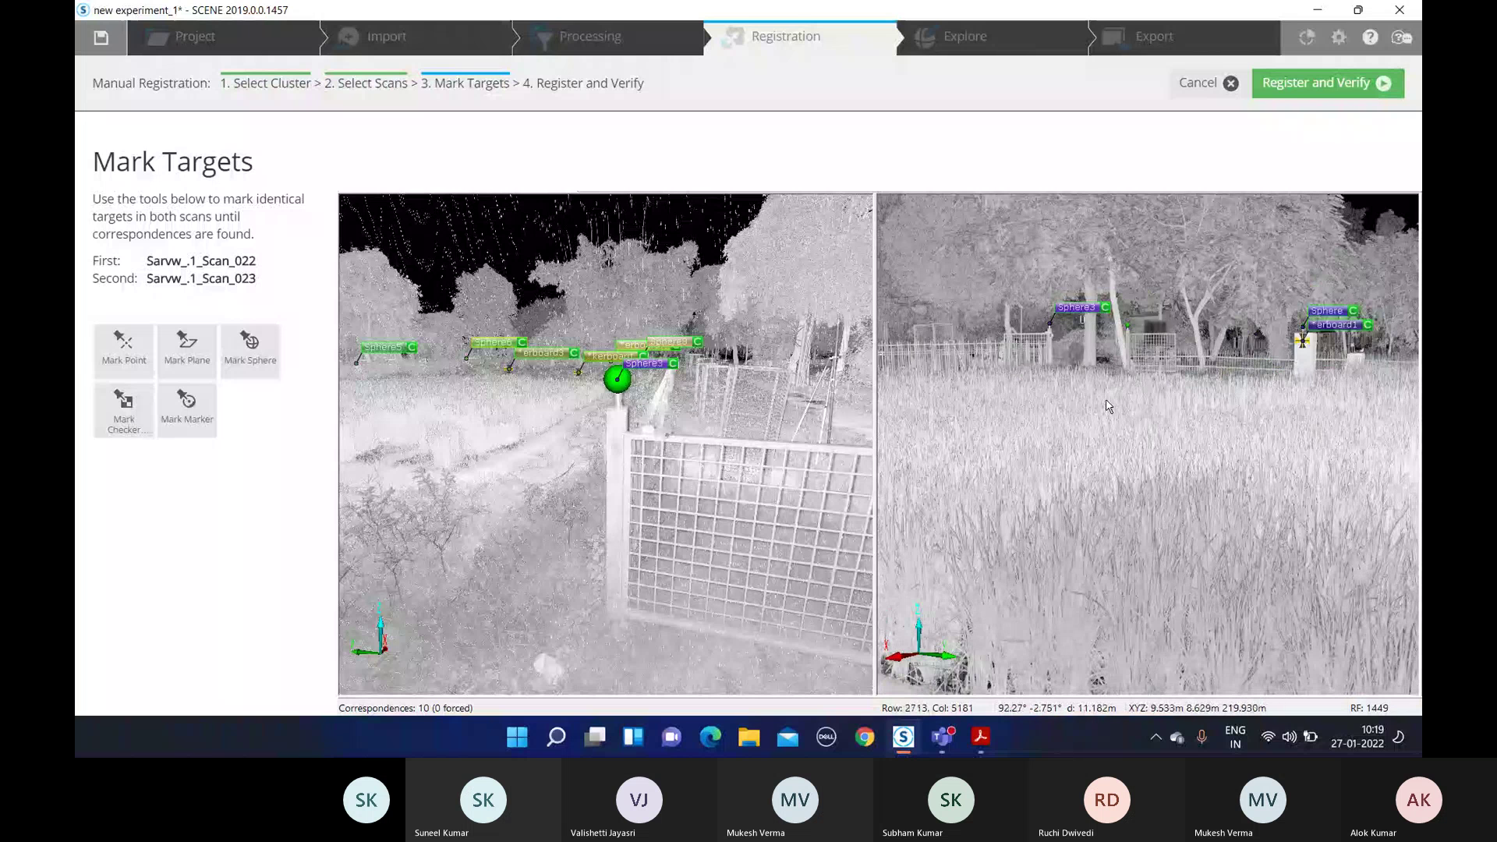
scroll(1109, 406, up, 3)
scroll(1153, 518, down, 5)
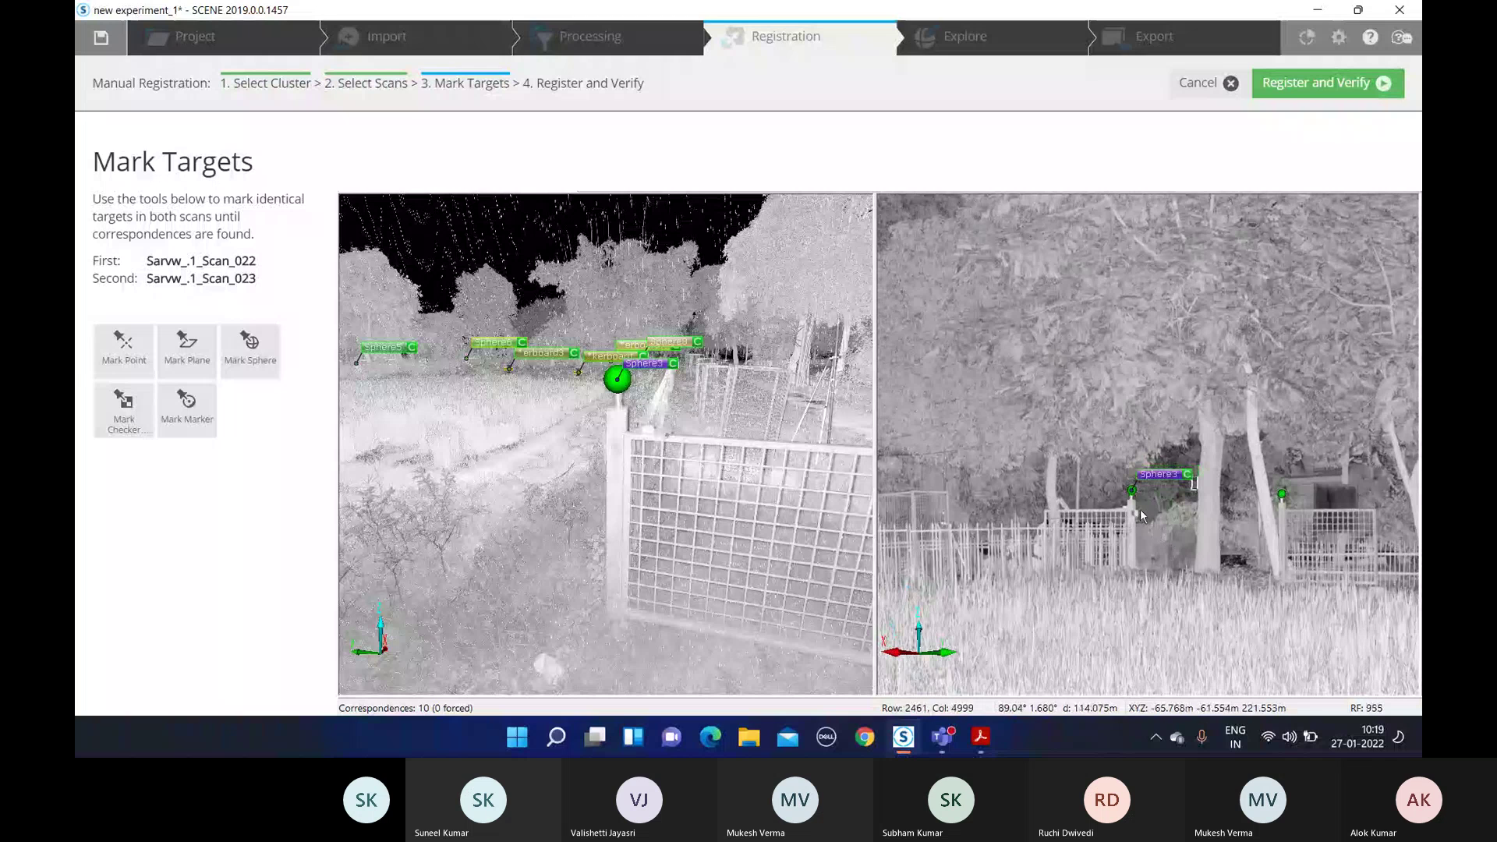
scroll(1139, 507, up, 1)
scroll(1138, 507, up, 3)
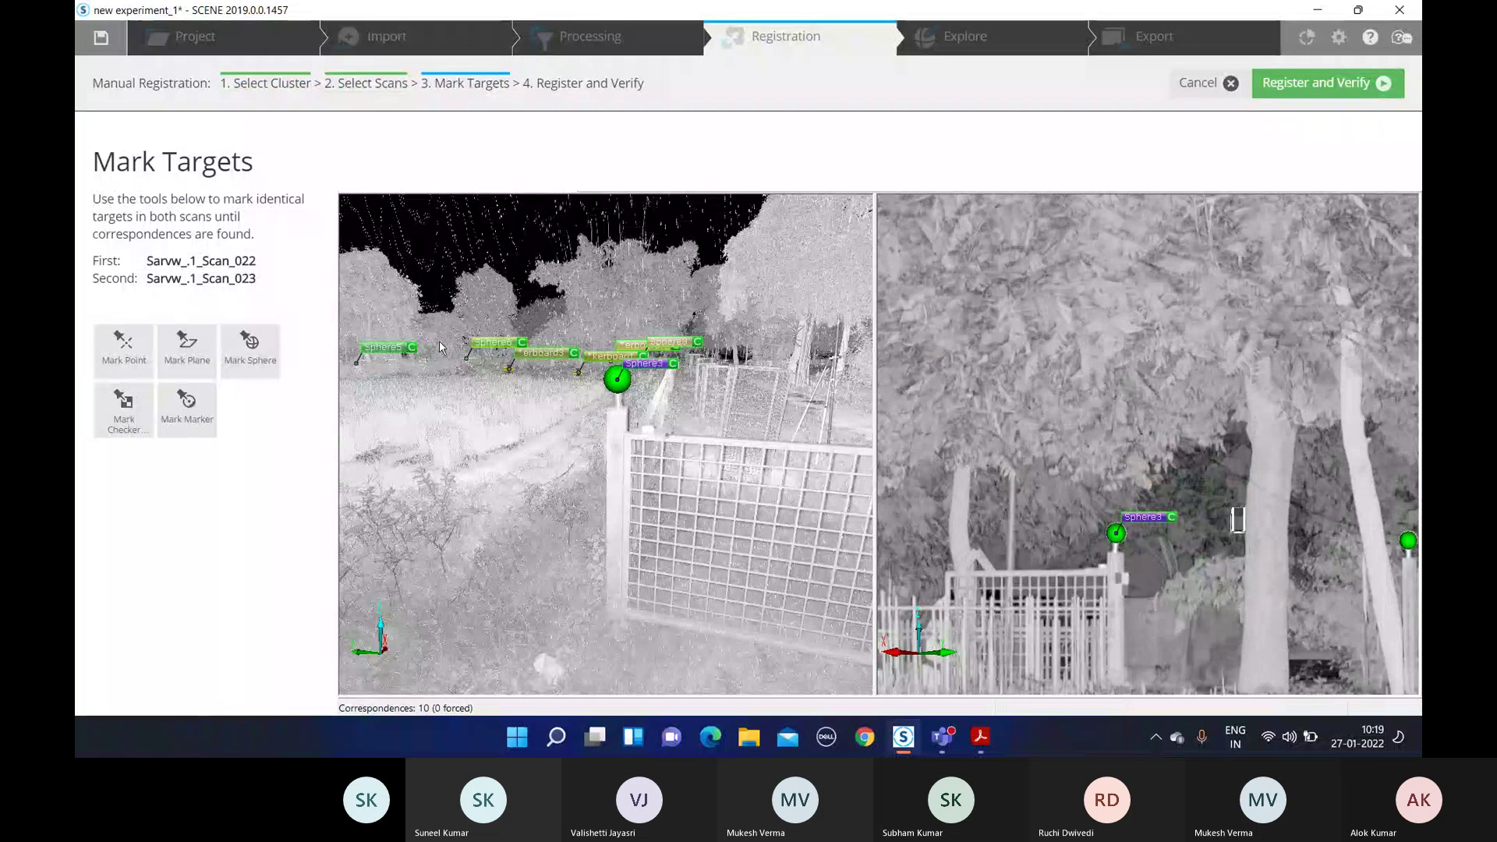
click(274, 371)
click(616, 377)
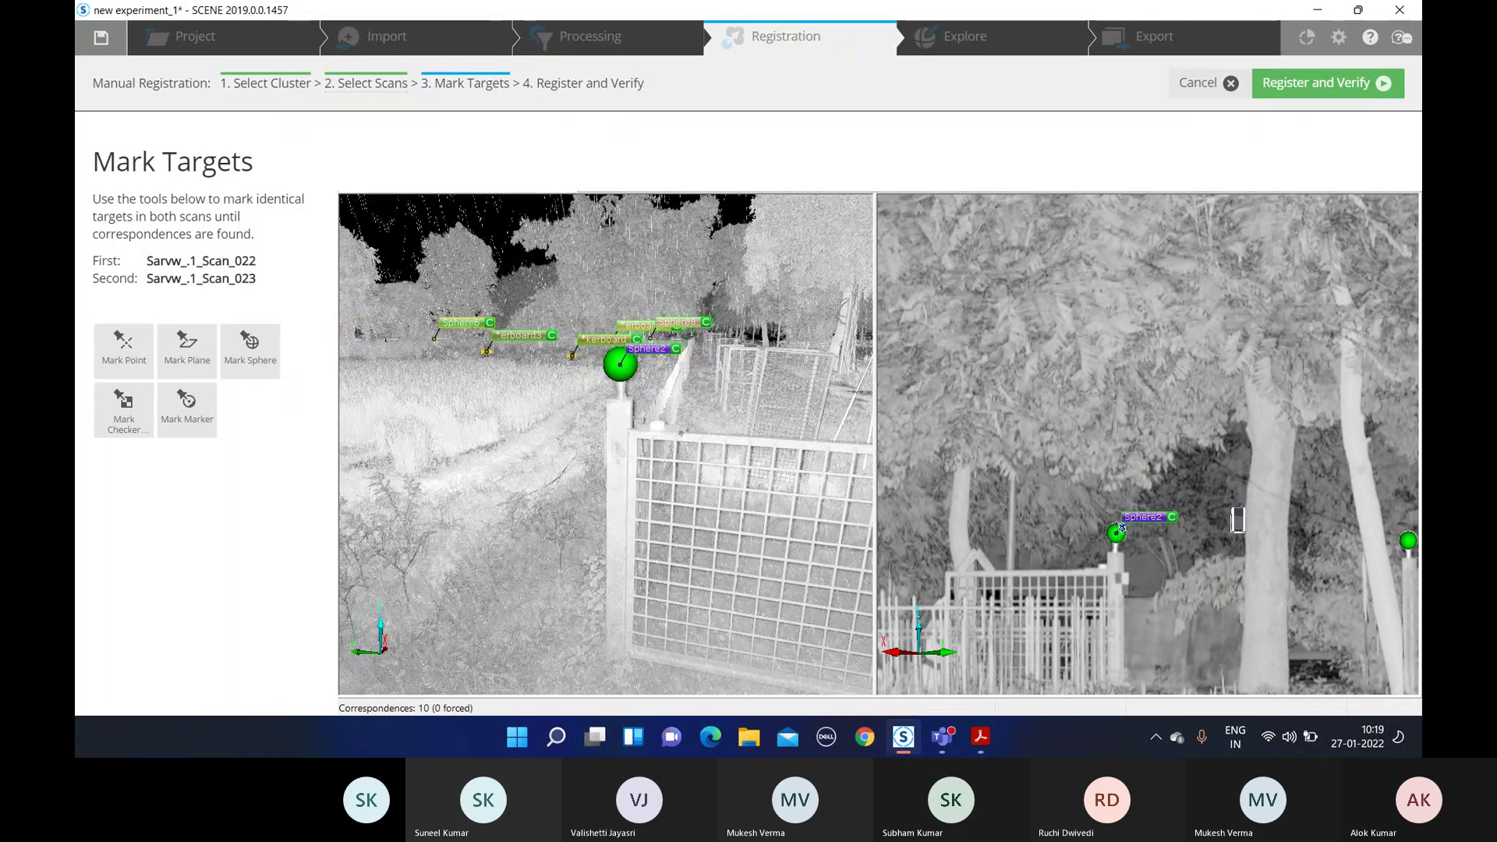
scroll(1122, 528, up, 5)
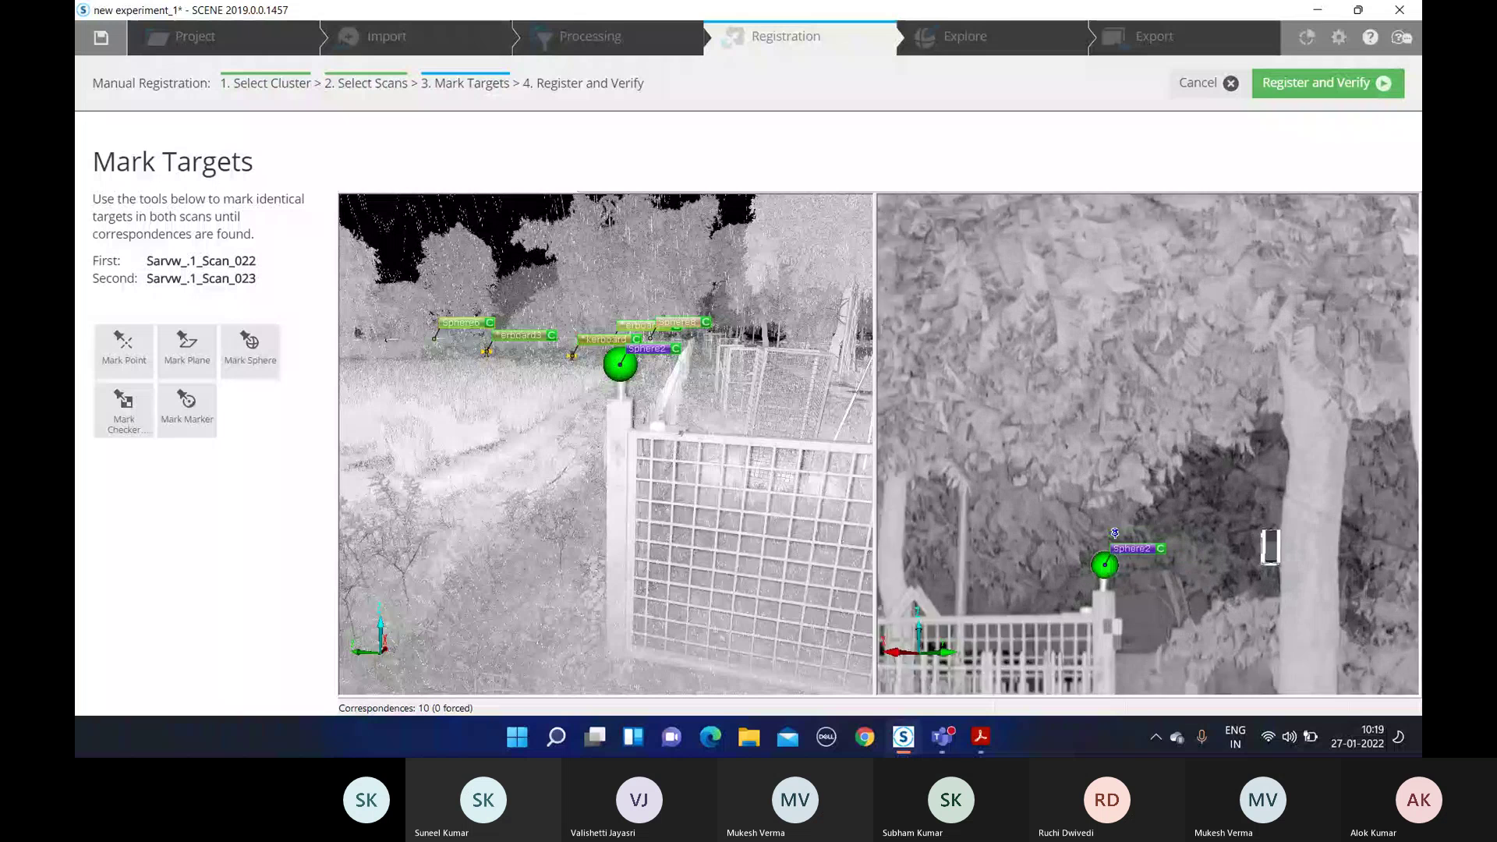
click(1072, 647)
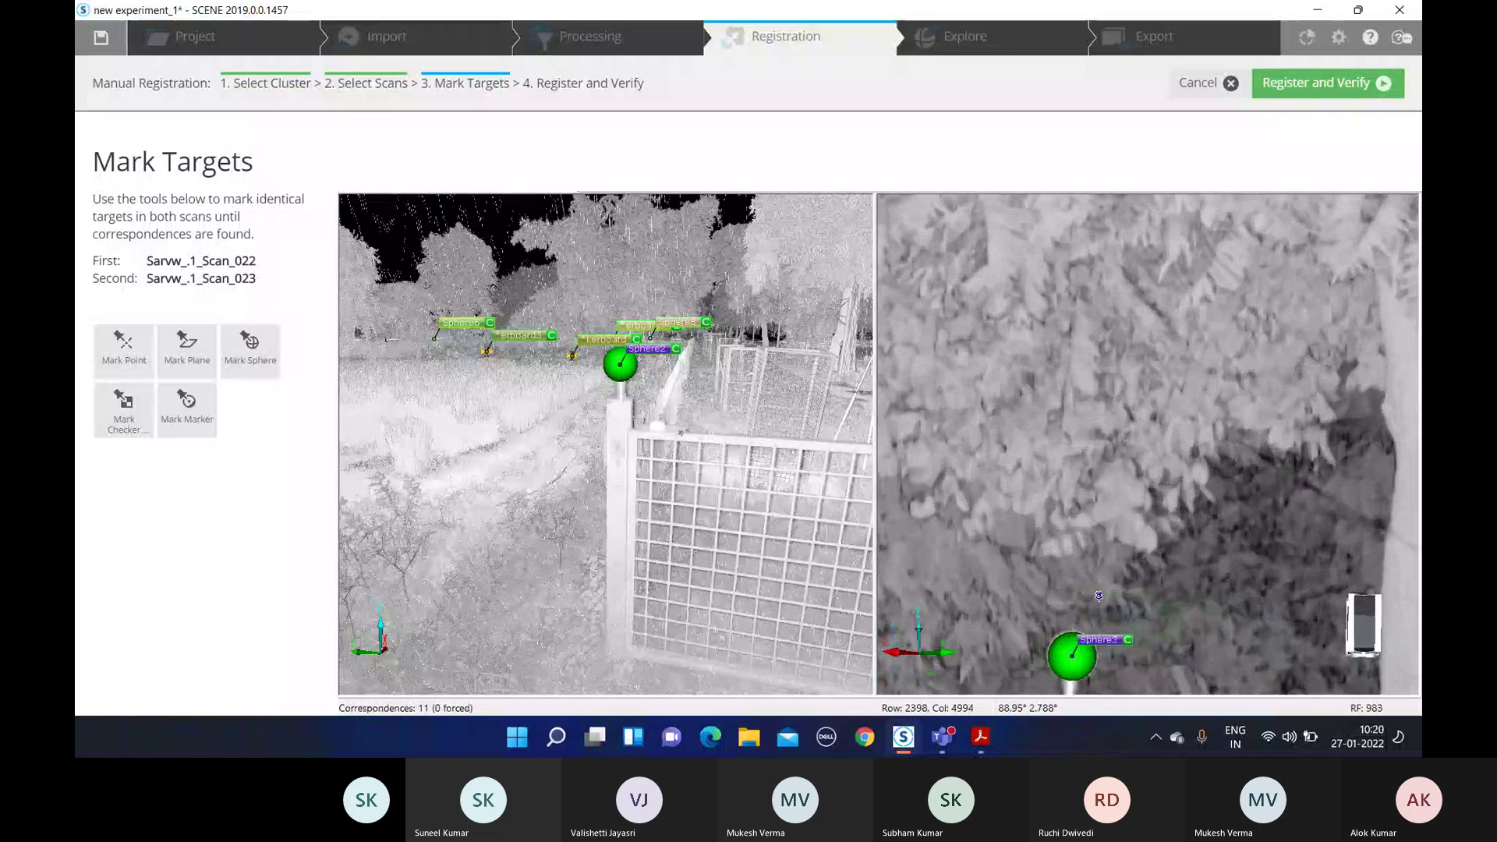
click(124, 405)
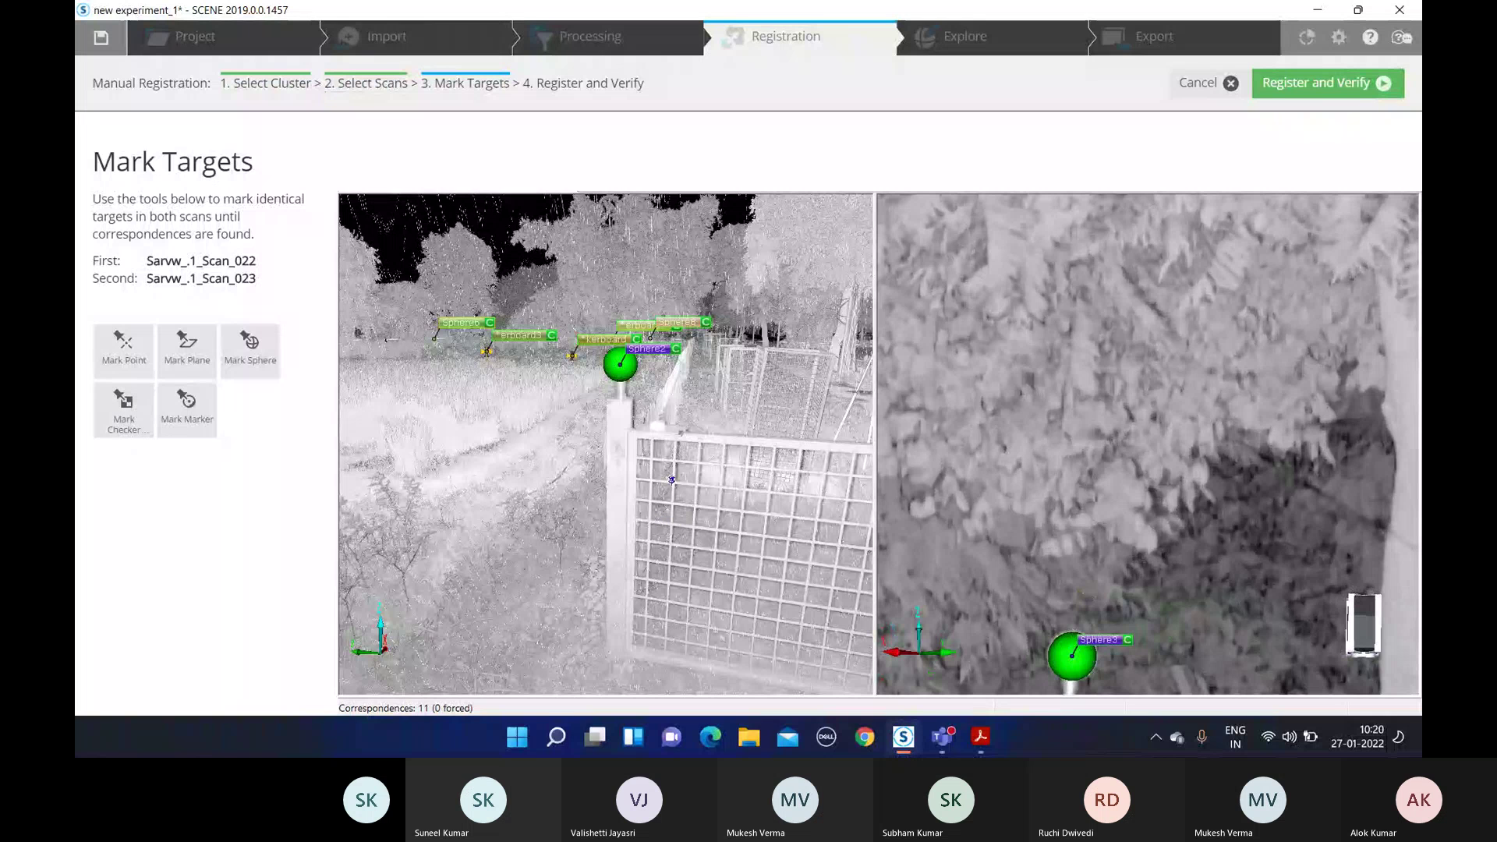
scroll(545, 459, down, 2)
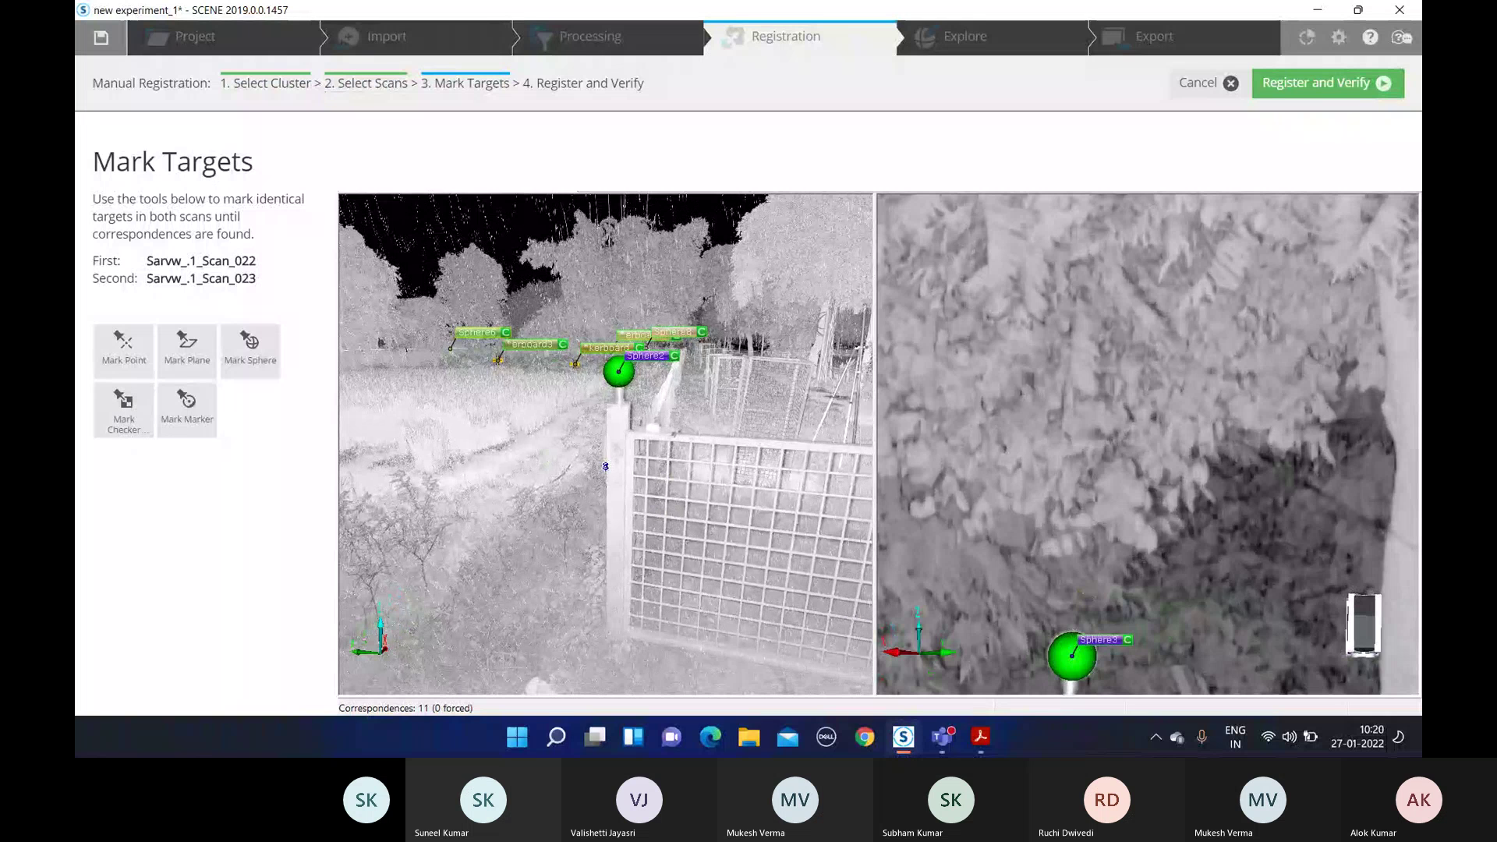
scroll(605, 466, up, 2)
scroll(607, 466, up, 2)
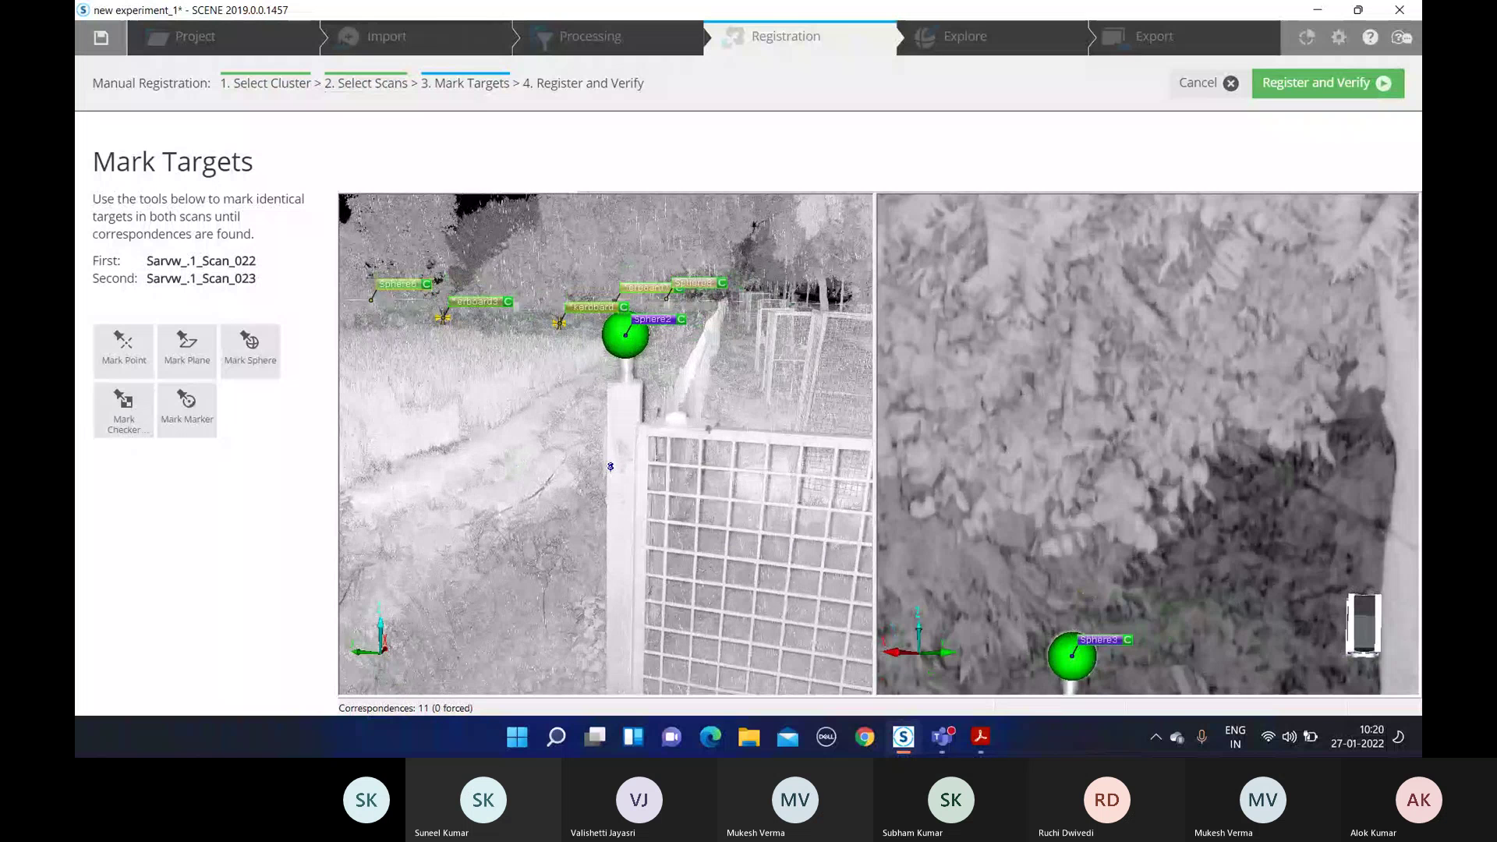
scroll(1011, 561, down, 5)
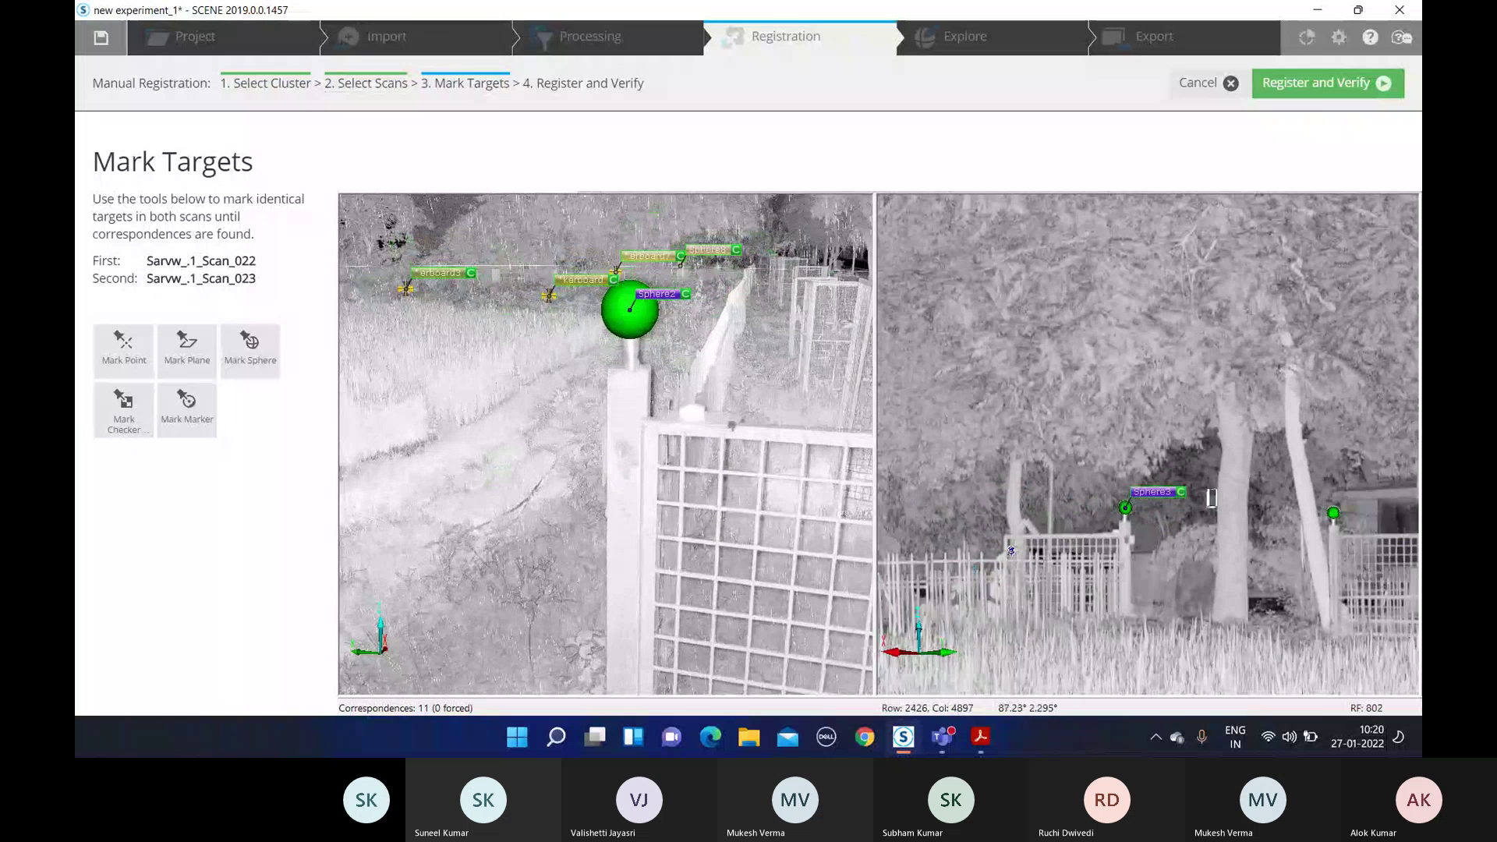
scroll(1011, 550, down, 2)
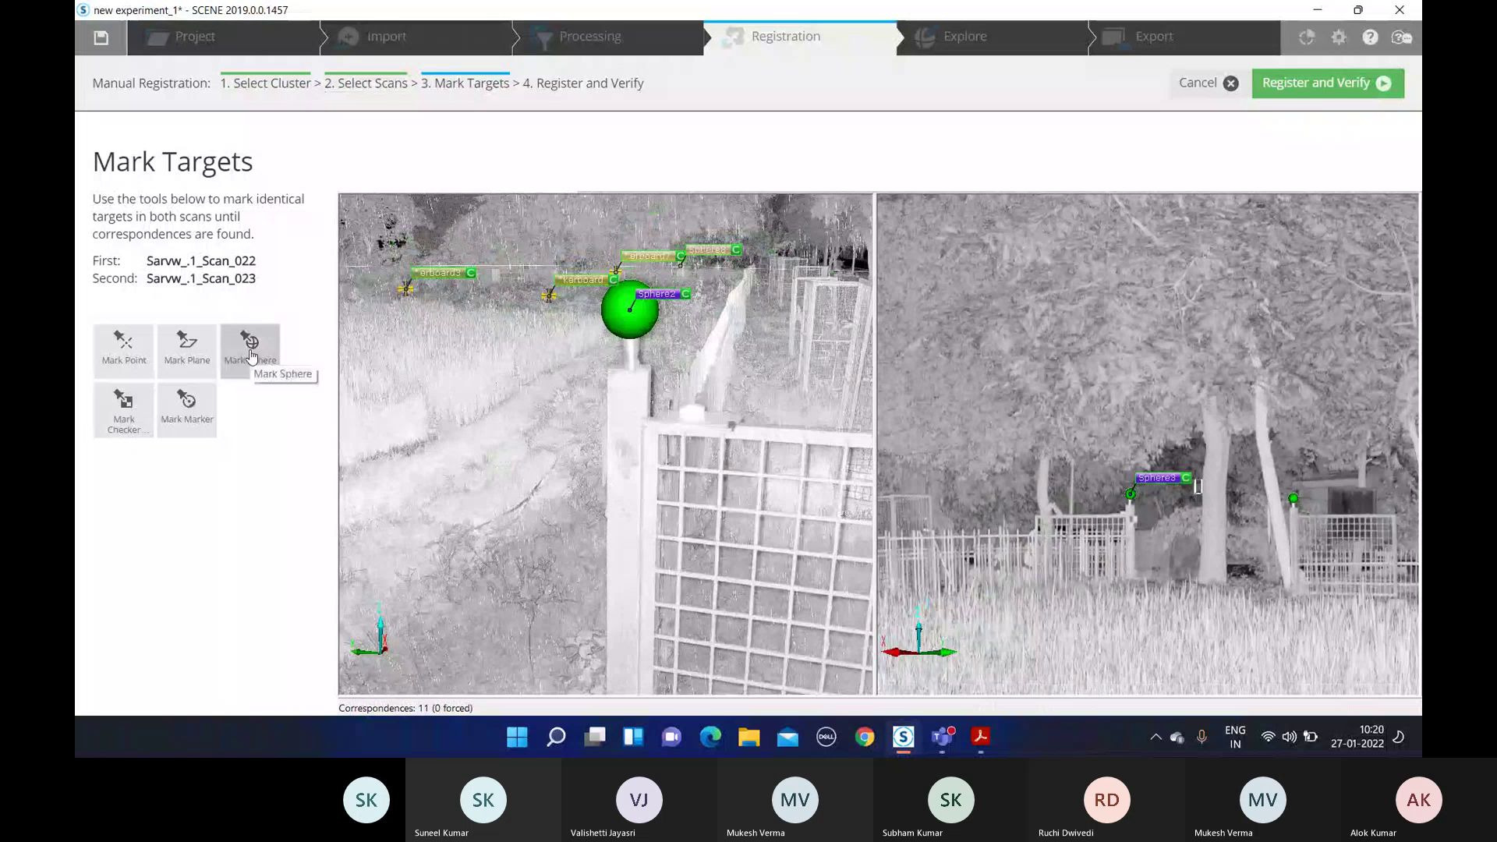
Activate Mark Sphere and look for another common sphere, examining the ground sphere beside the field path in Sarvw_.1_Scan_023
click(251, 357)
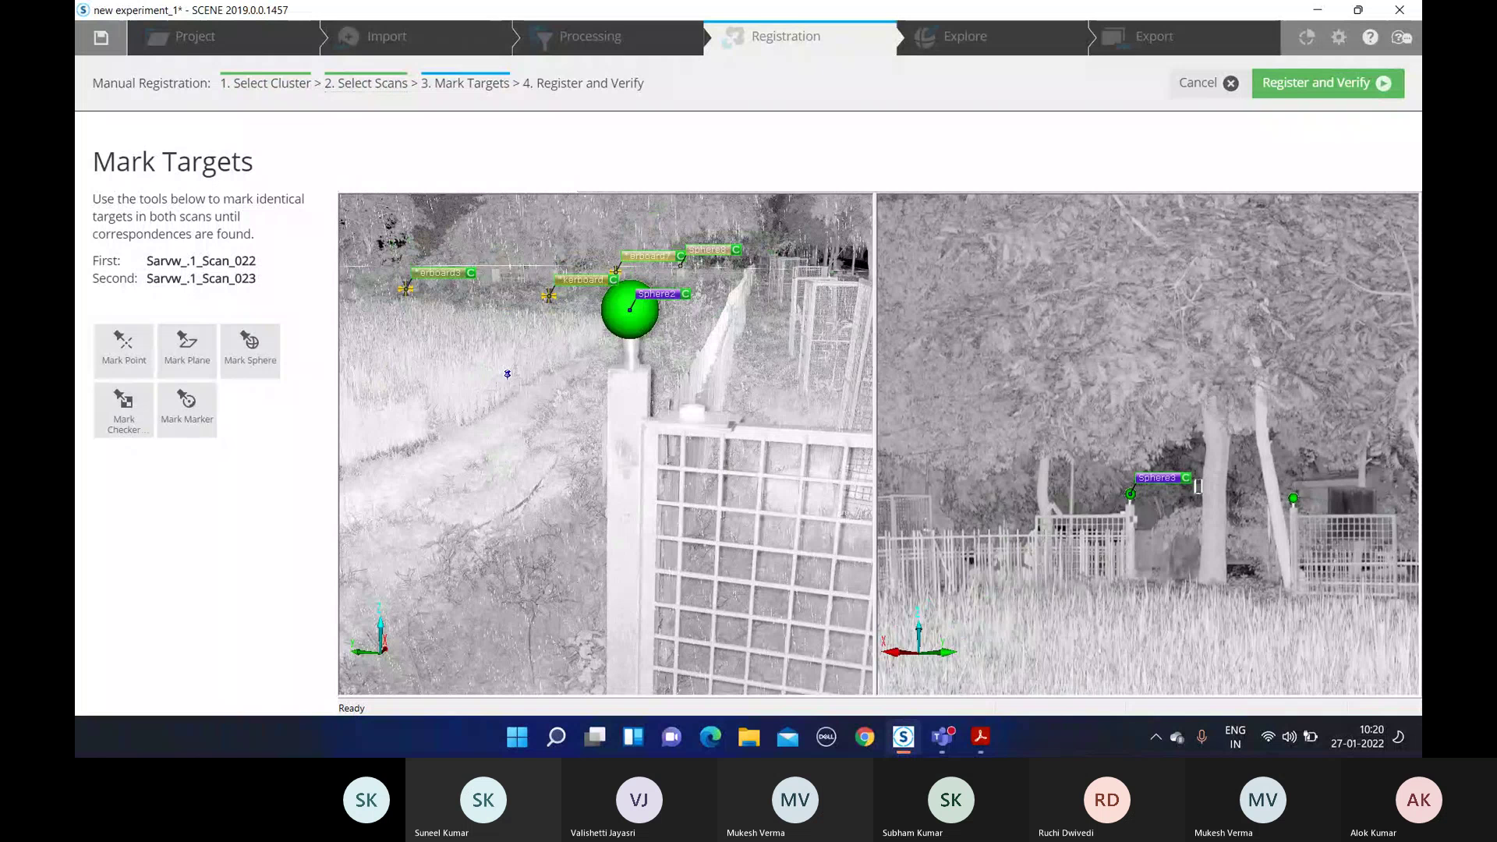
mouse_move(511, 374)
mouse_down()
mouse_move(567, 384)
mouse_move(524, 389)
mouse_up()
drag(963, 456, 1207, 391)
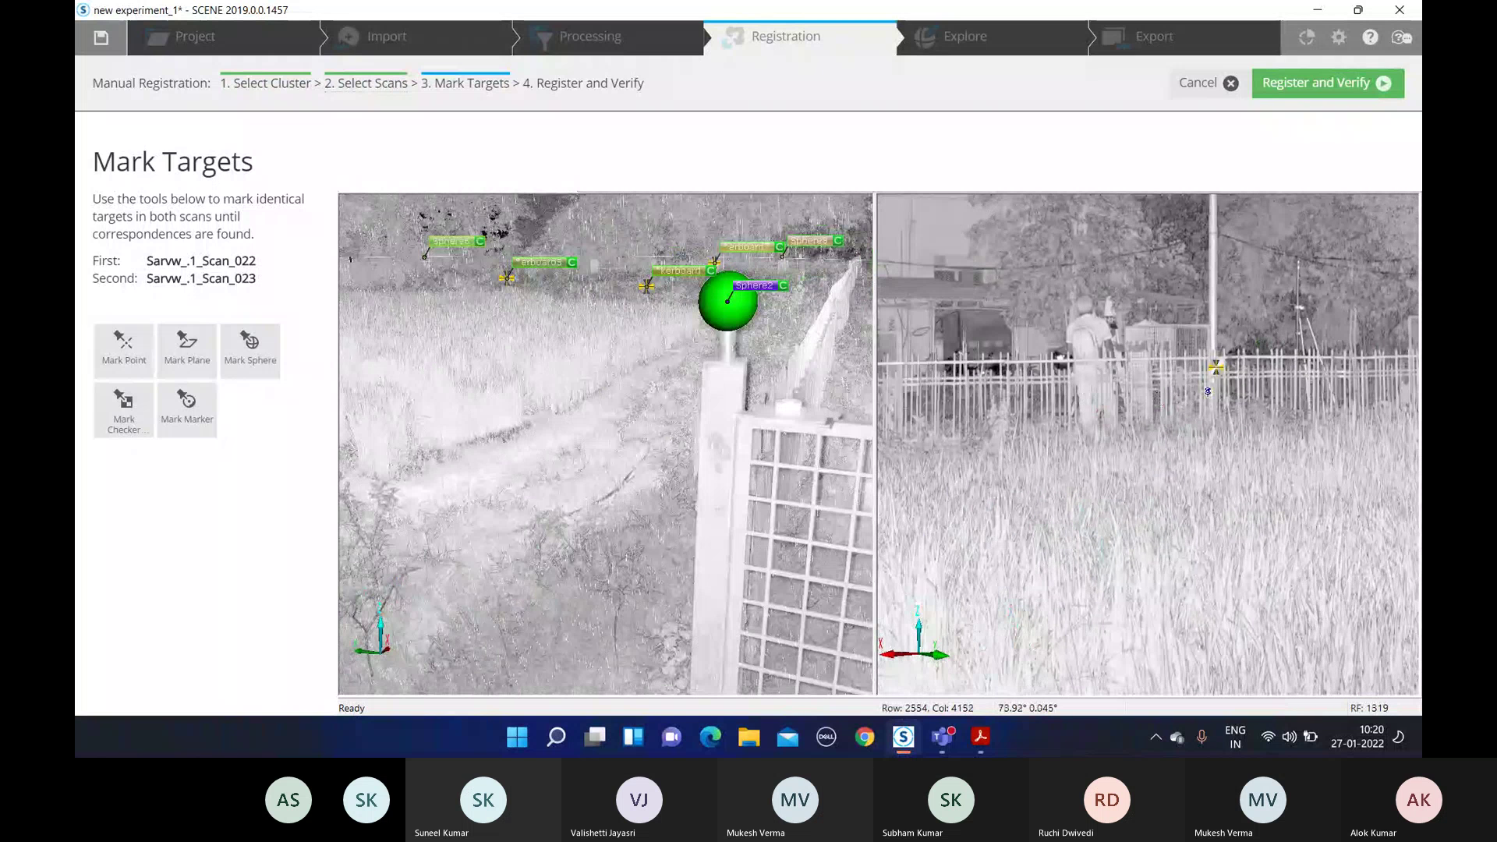
mouse_move(1208, 391)
mouse_down()
mouse_move(1046, 371)
mouse_move(1120, 366)
mouse_move(1037, 371)
mouse_move(1052, 348)
mouse_up()
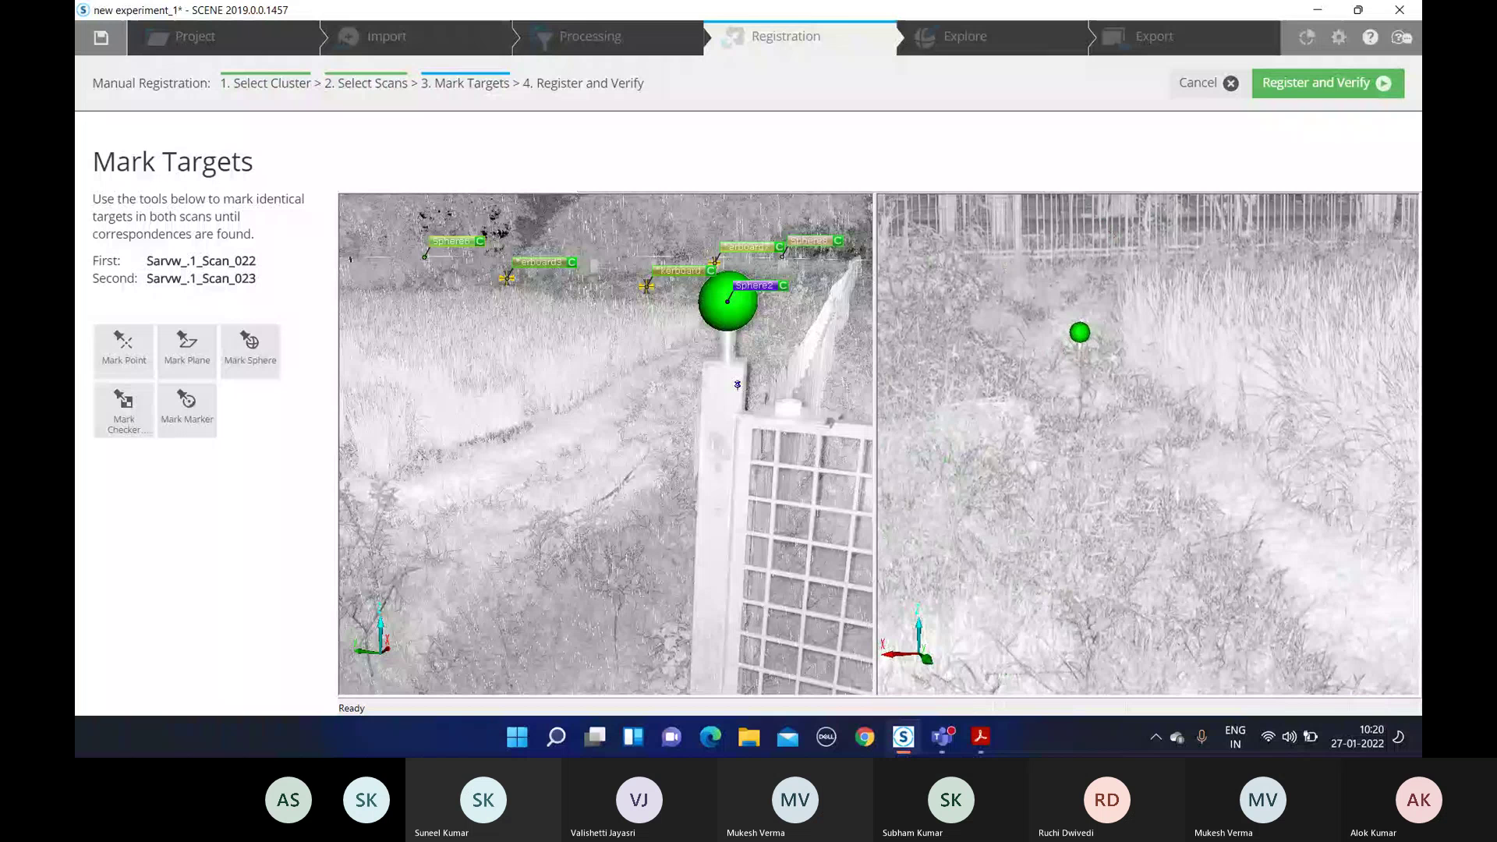
drag(667, 401, 767, 409)
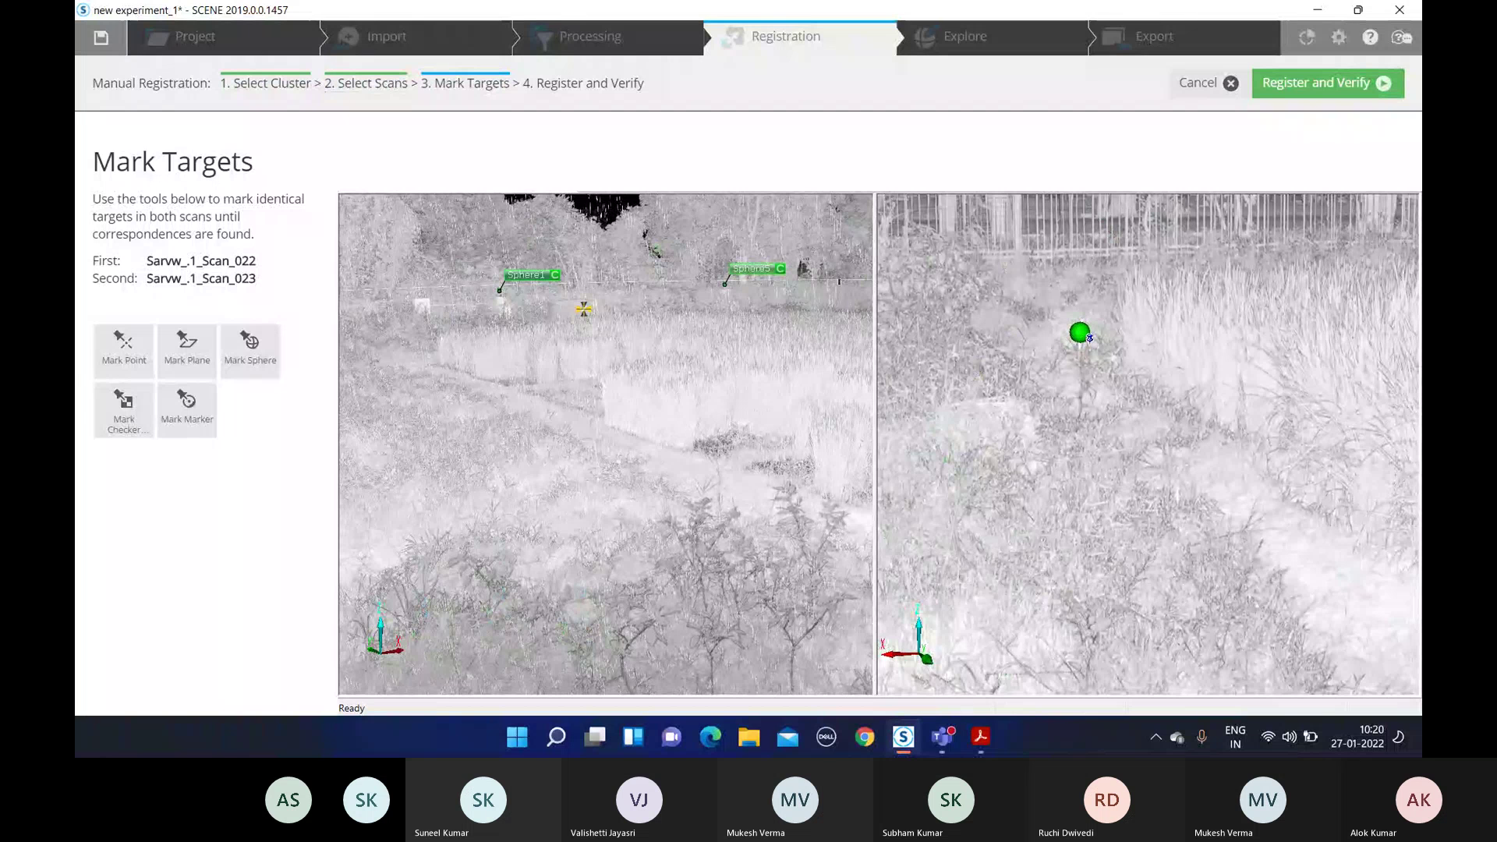
scroll(1084, 341, up, 1)
scroll(1072, 350, down, 2)
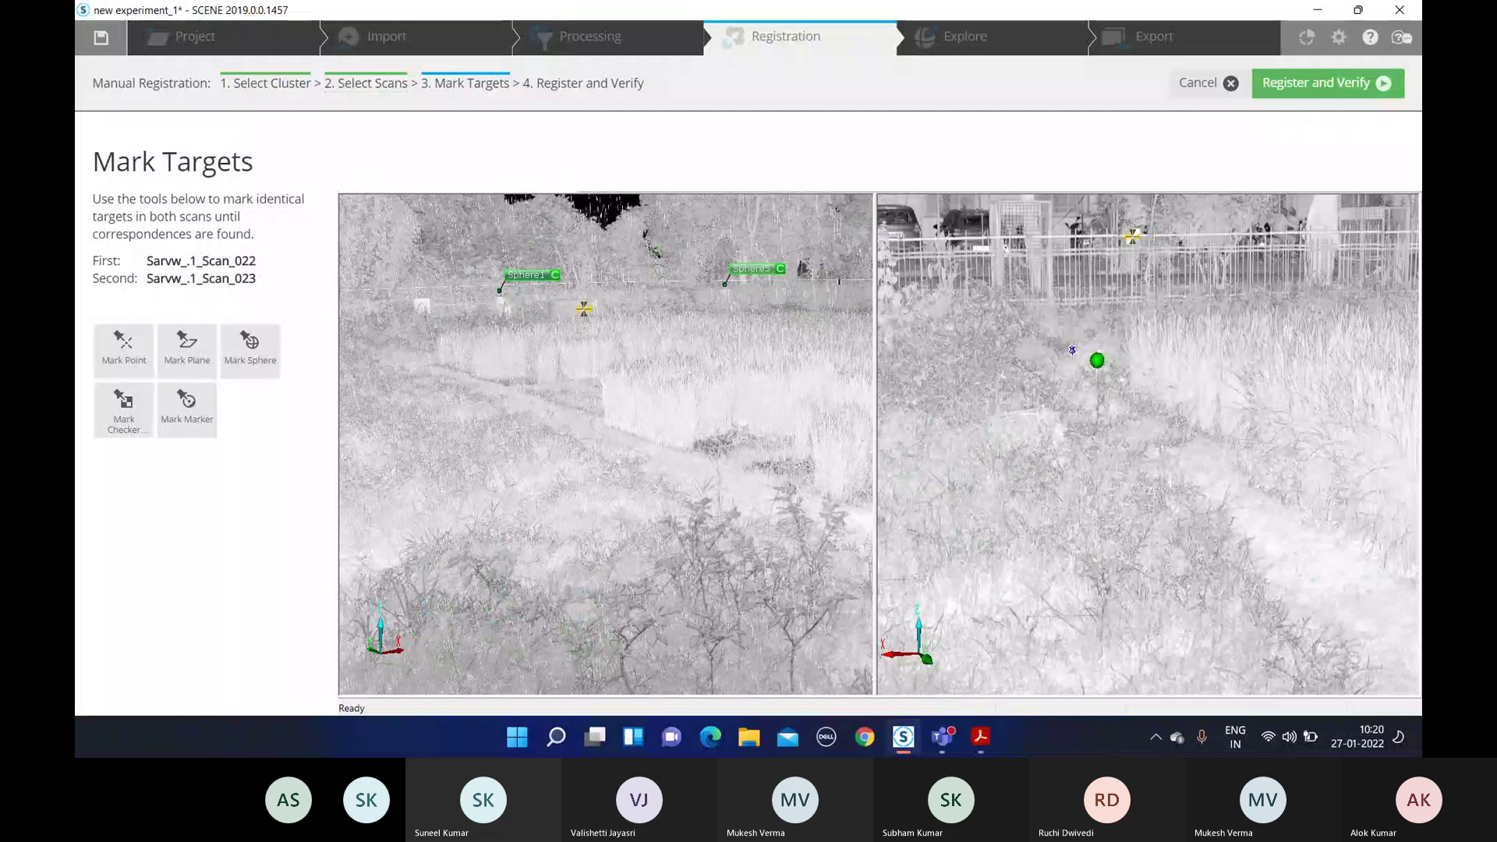
scroll(1072, 350, down, 2)
scroll(1084, 375, down, 3)
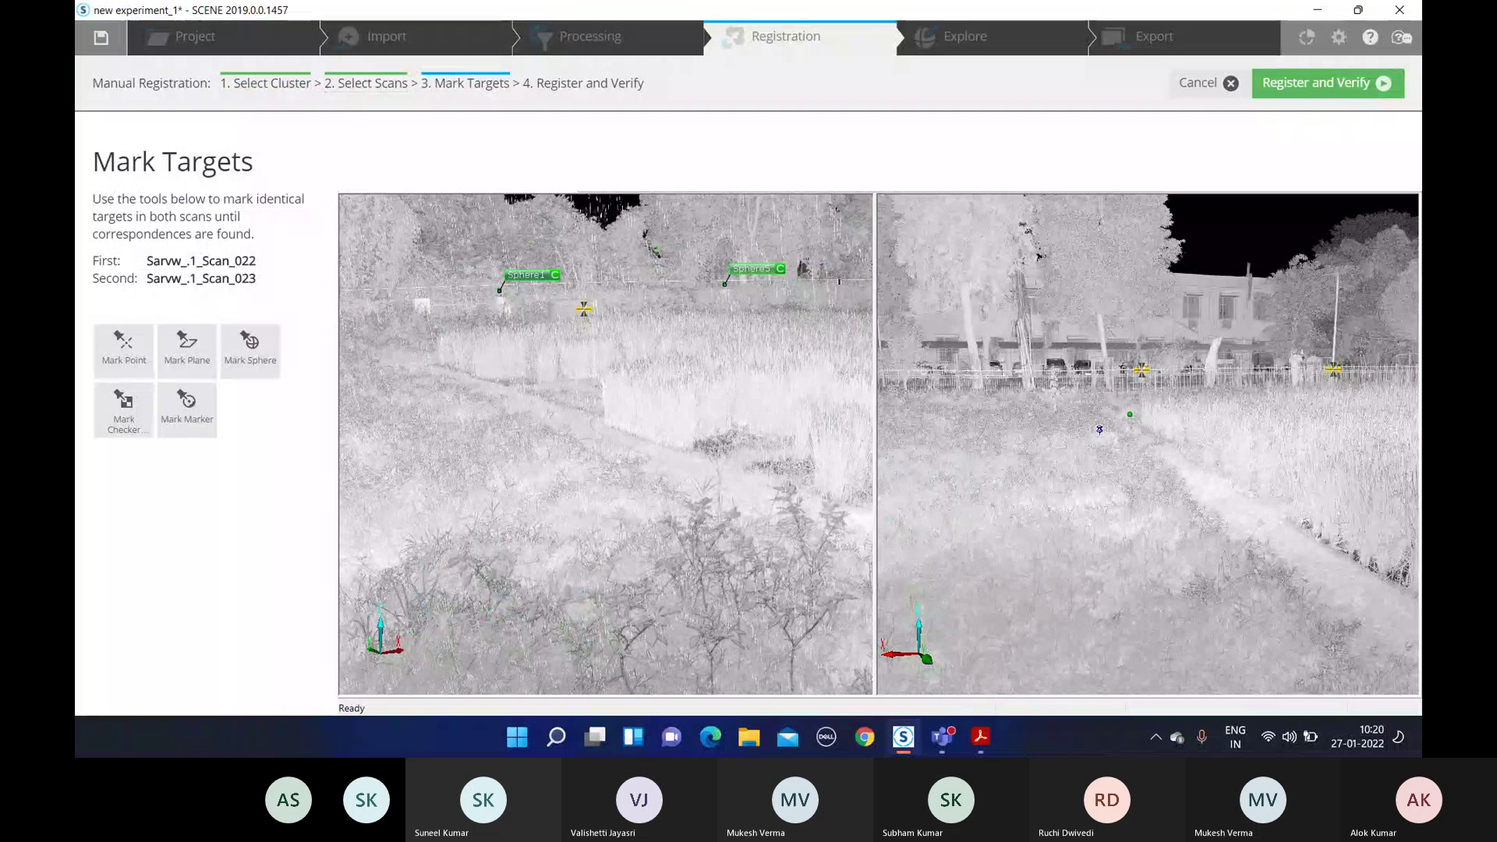
scroll(1099, 428, down, 4)
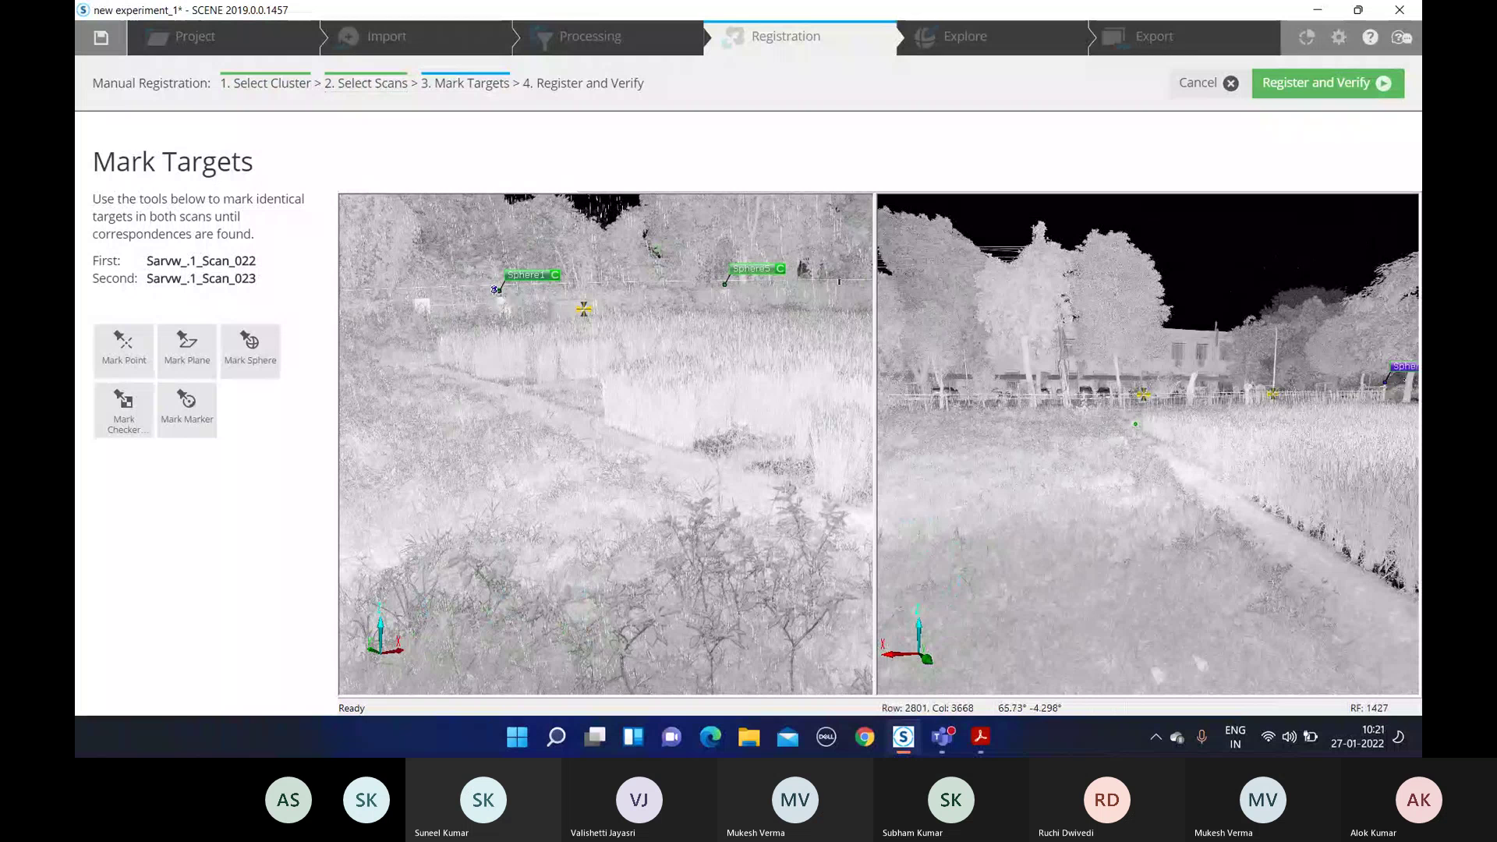
Compare the spheres and checkerboards around the field and greenhouse in Sarvw_.1_Scan_022 with those in Sarvw_.1_Scan_023
scroll(583, 308, down, 1)
drag(586, 321, 580, 291)
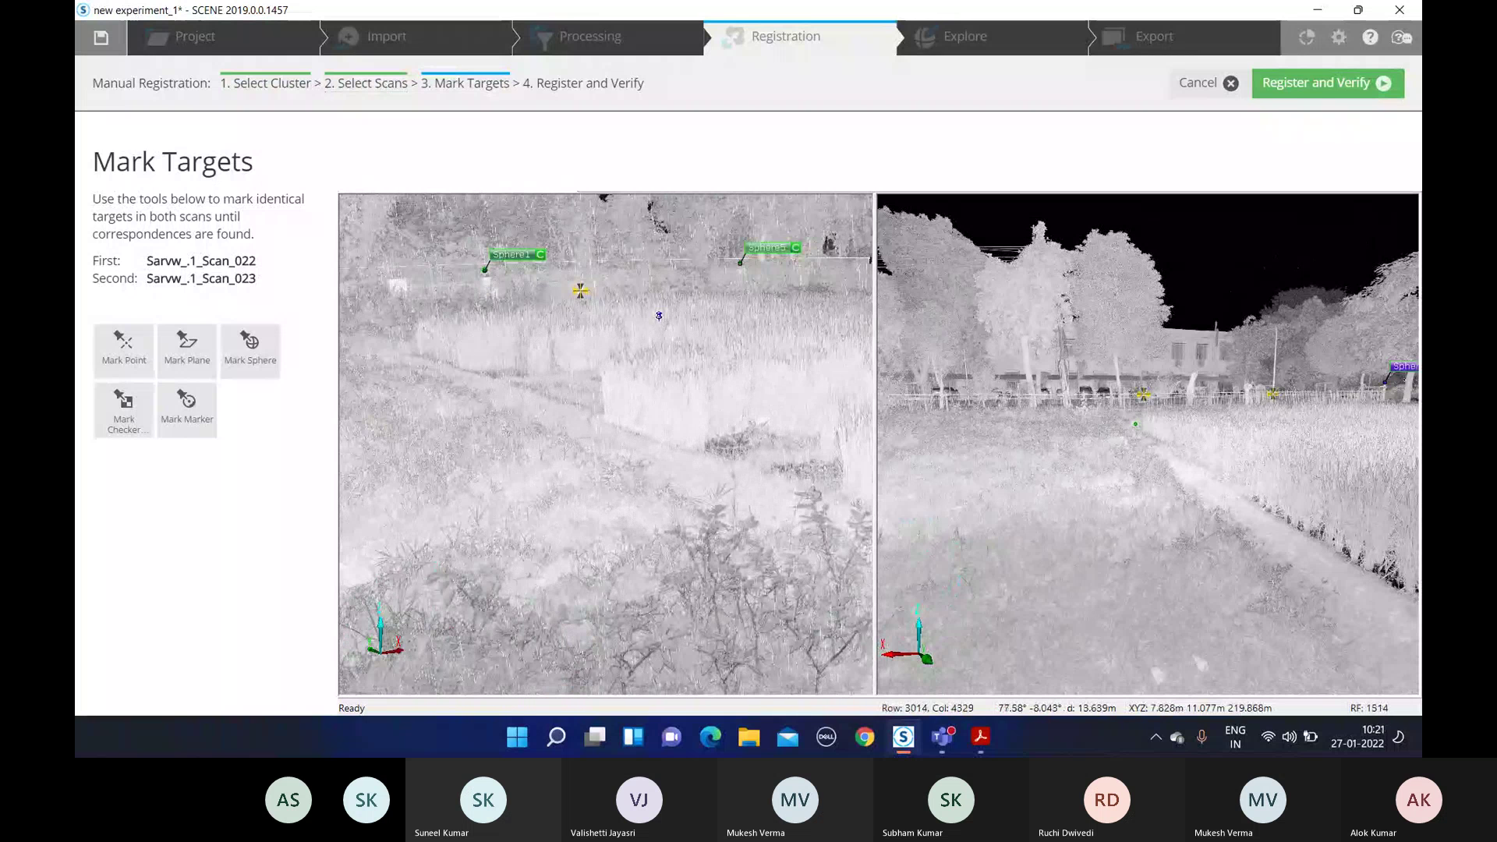
scroll(584, 320, down, 2)
scroll(586, 330, down, 1)
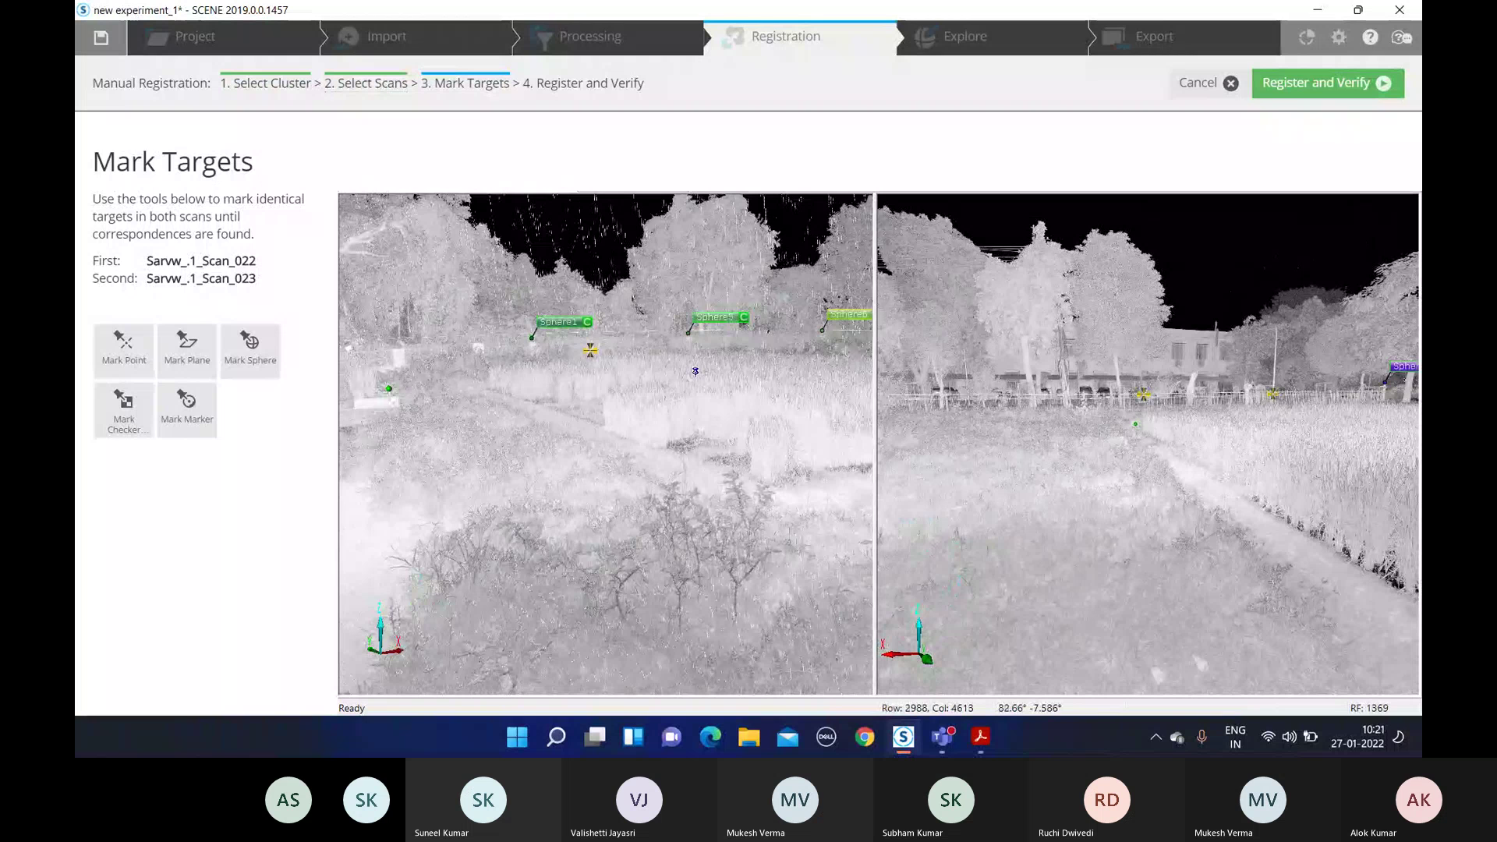
drag(695, 372, 732, 374)
drag(1045, 494, 1008, 431)
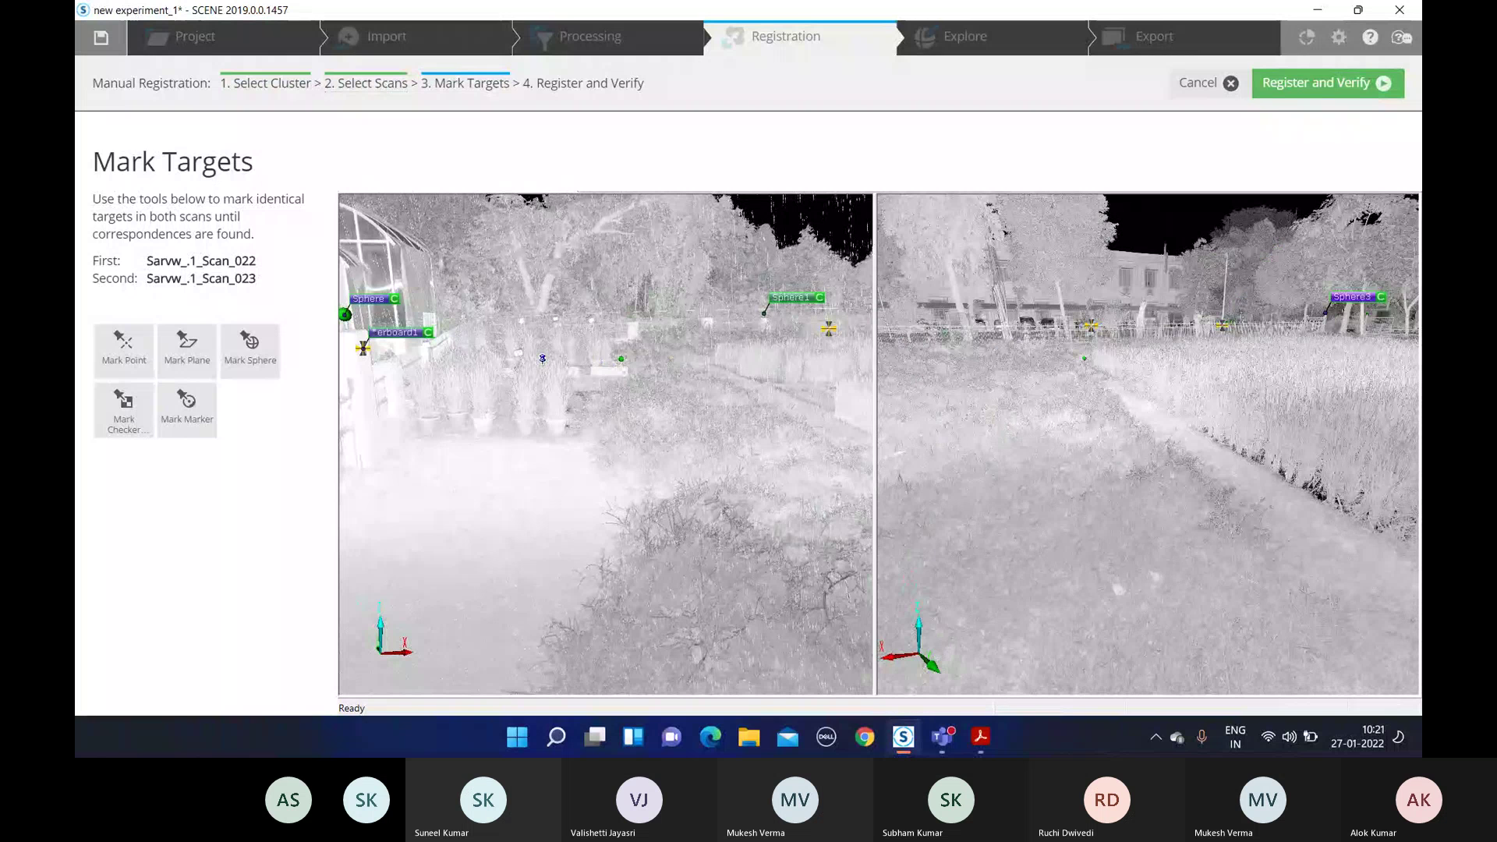
drag(542, 365, 620, 367)
mouse_move(935, 357)
mouse_down()
mouse_move(1319, 368)
mouse_move(1136, 364)
mouse_move(1229, 368)
mouse_move(1159, 377)
mouse_move(1406, 366)
mouse_move(1353, 344)
mouse_move(1286, 344)
mouse_move(1321, 352)
mouse_move(1037, 380)
mouse_move(1055, 380)
mouse_up()
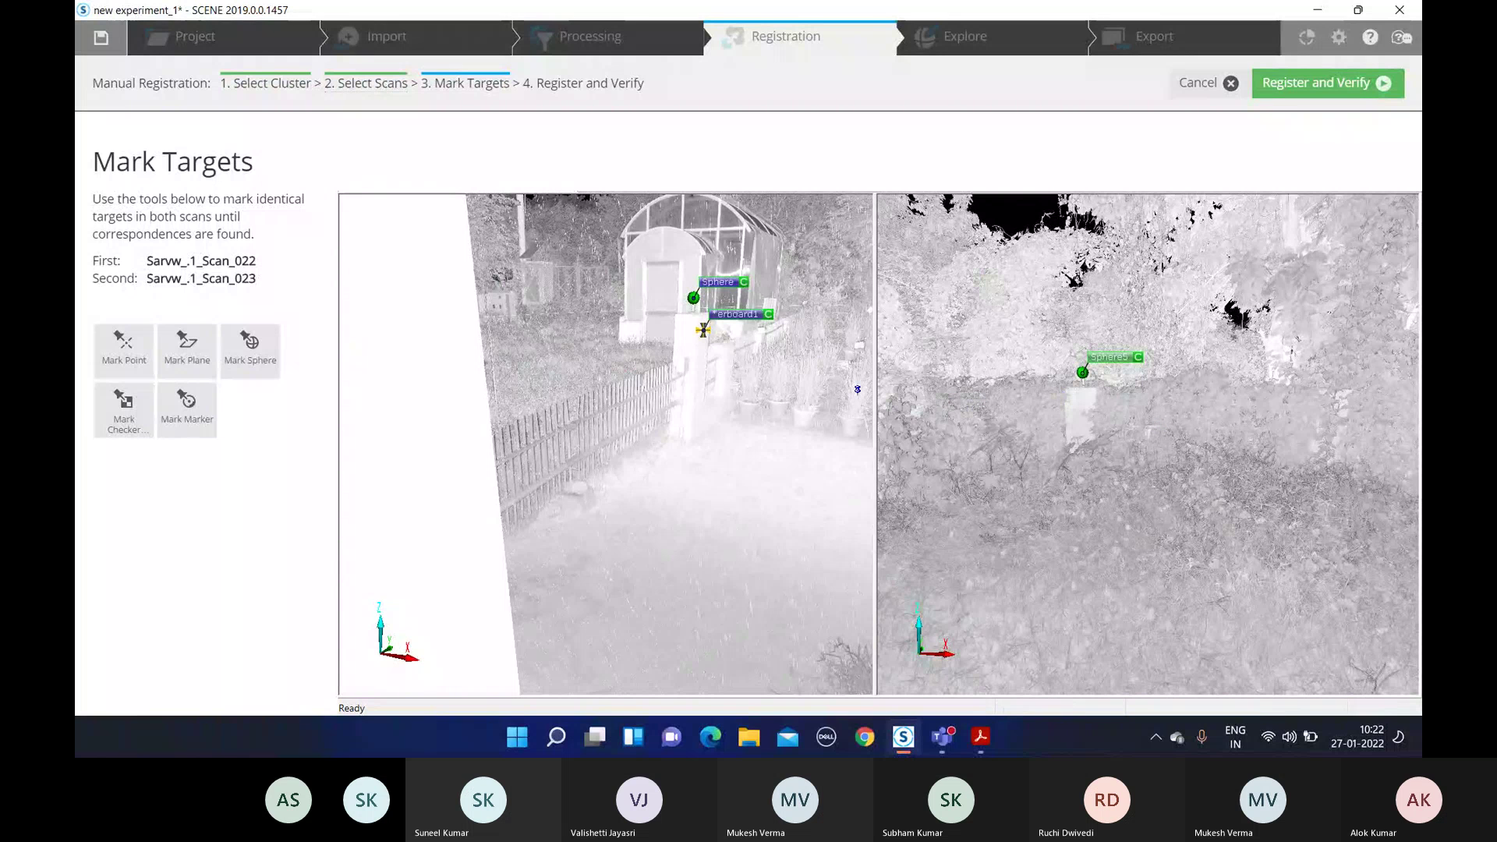
Find the gate post carrying both a sphere and a checkerboard across the field in Sarvw_.1_Scan_023 and examine it closely
drag(970, 388, 1111, 386)
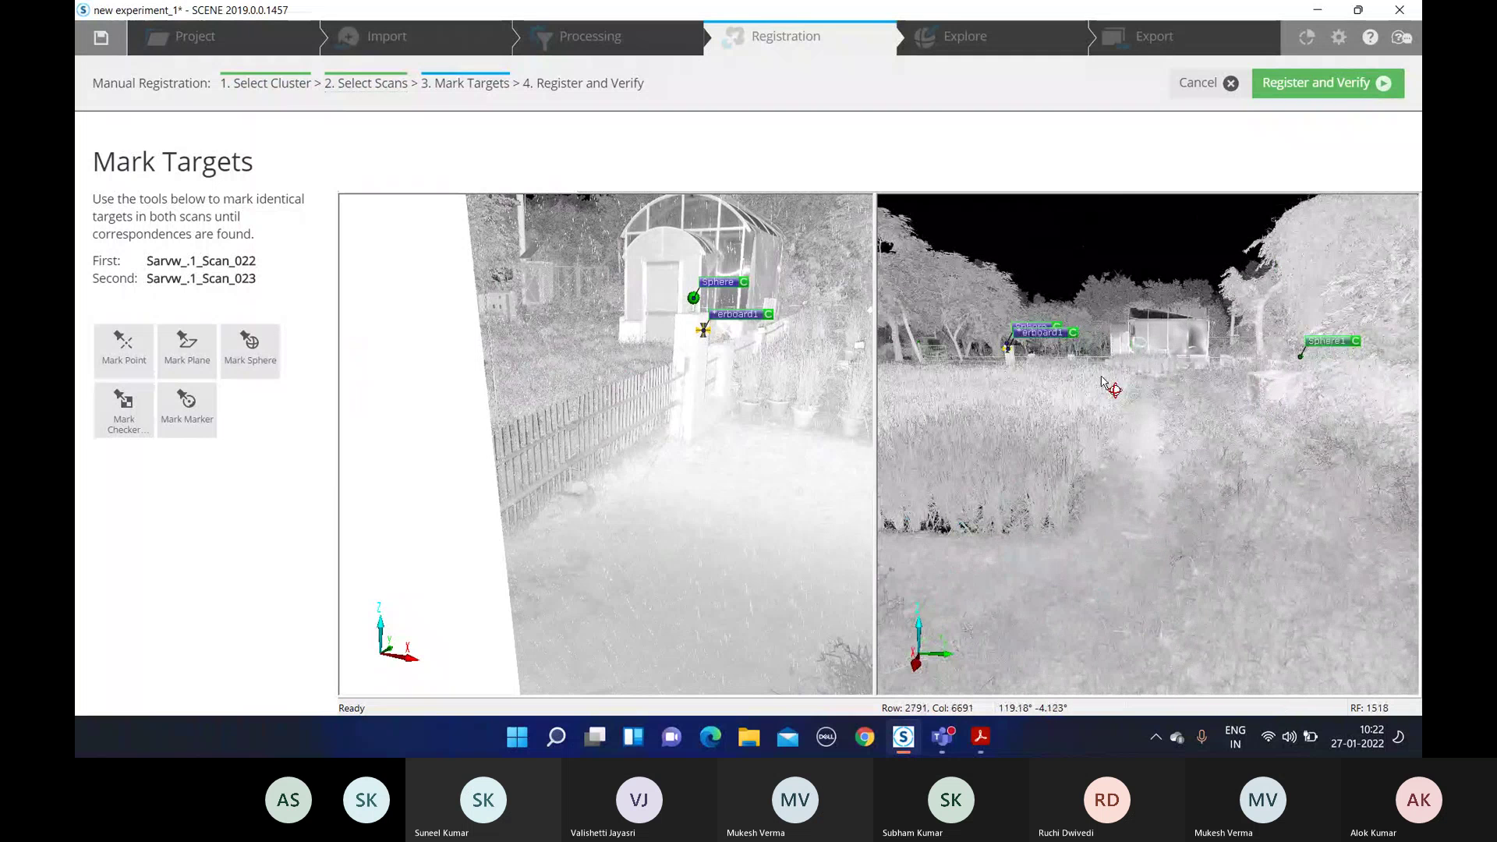
scroll(988, 348, up, 5)
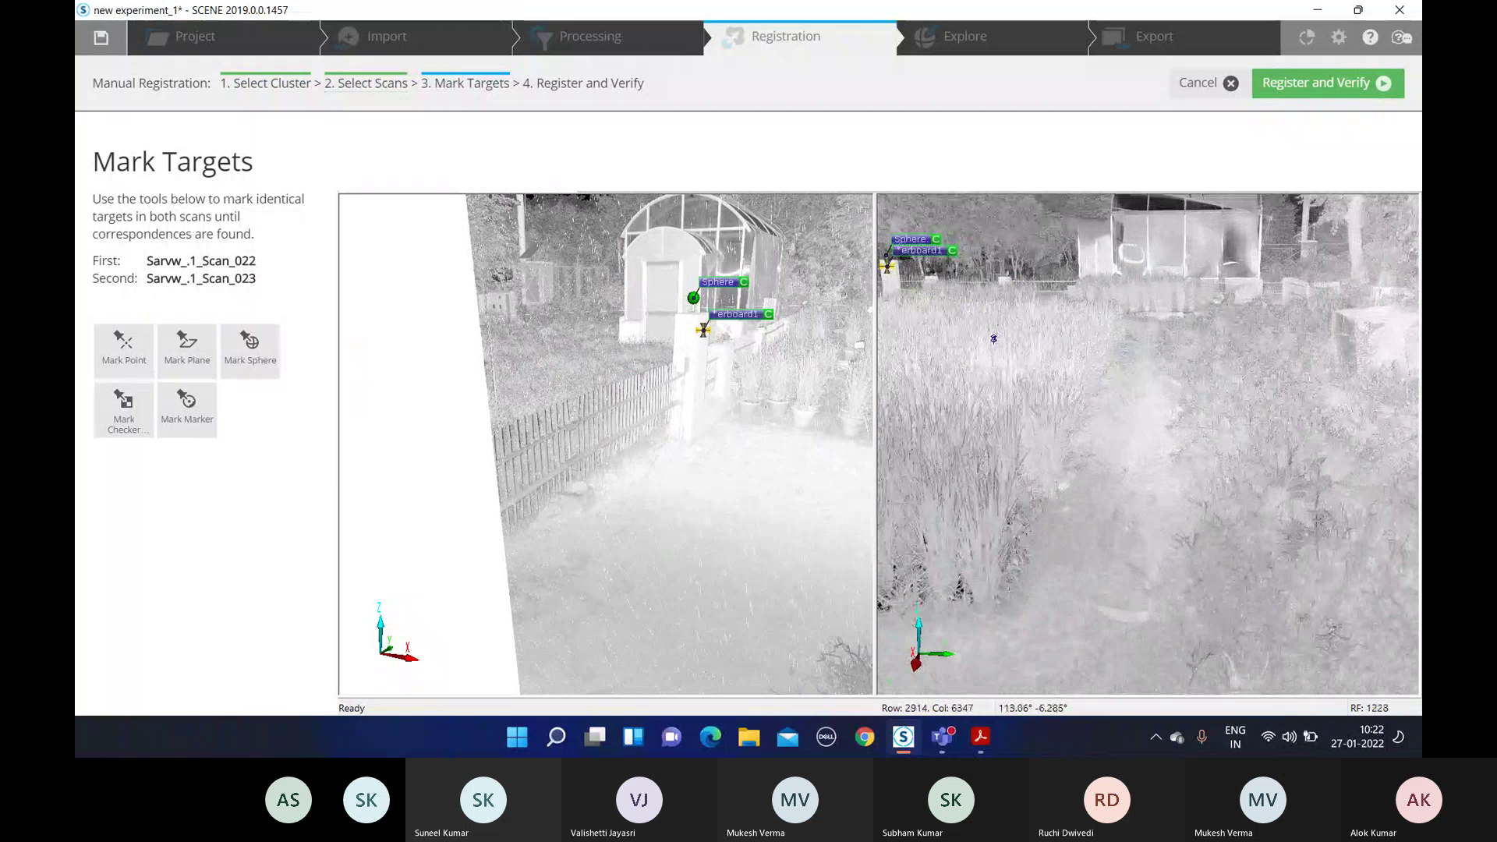
scroll(990, 332, up, 3)
scroll(987, 325, down, 8)
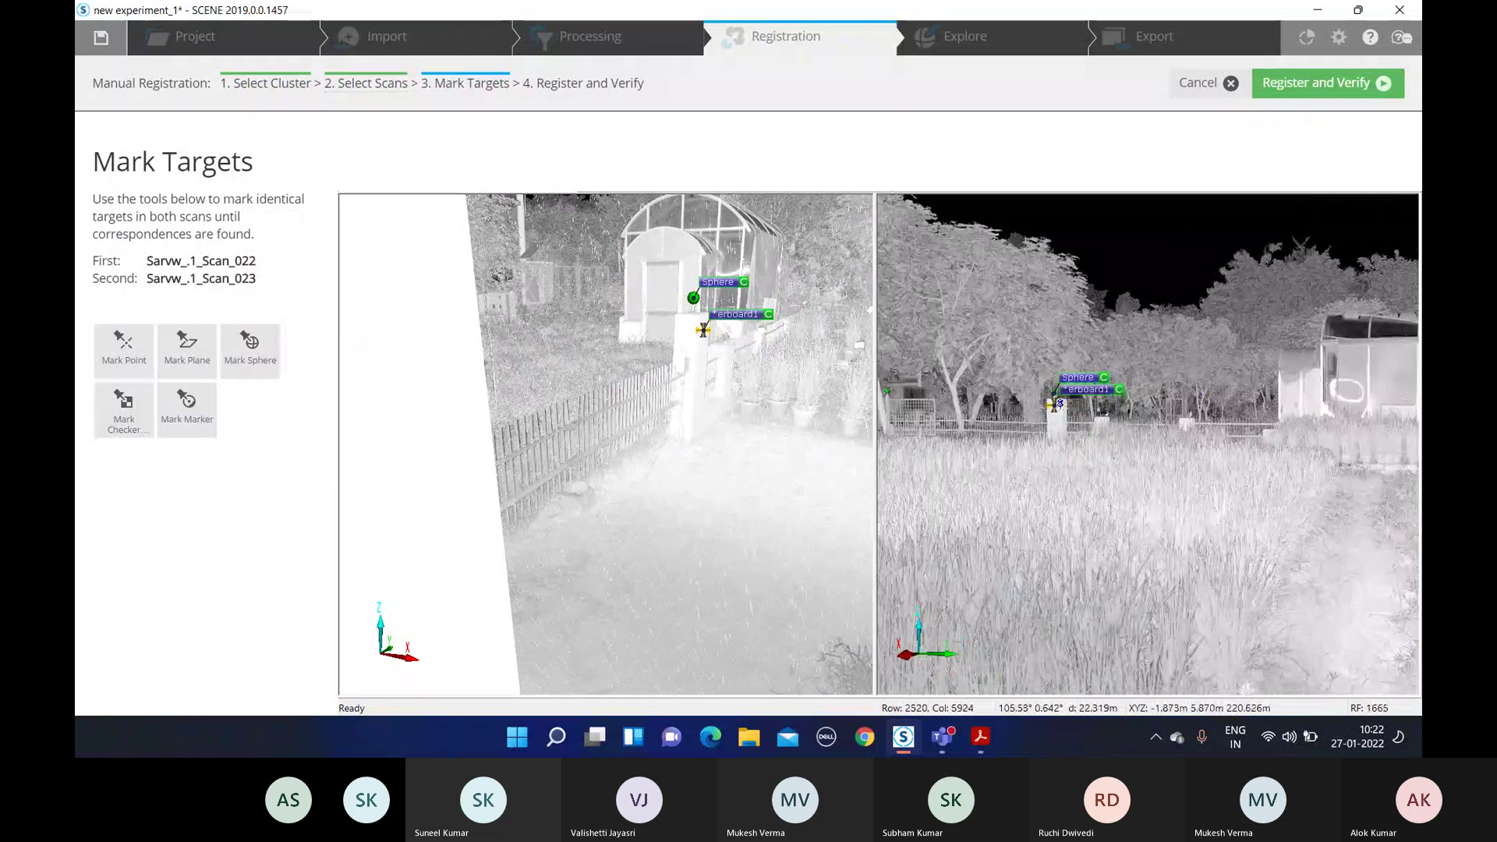
scroll(1048, 404, up, 2)
scroll(1053, 396, up, 2)
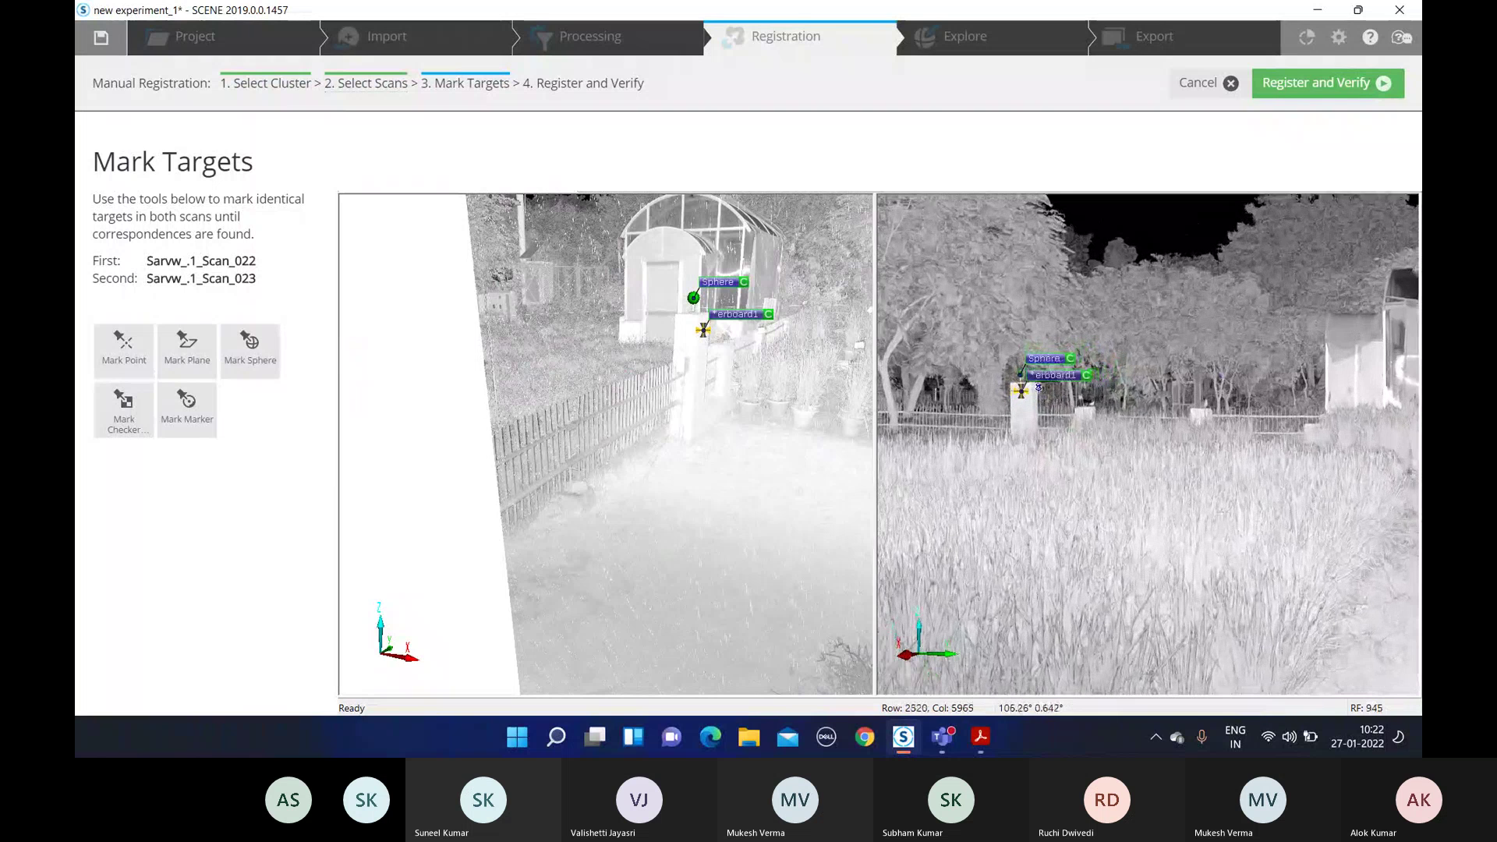
scroll(1014, 389, up, 3)
scroll(957, 390, up, 3)
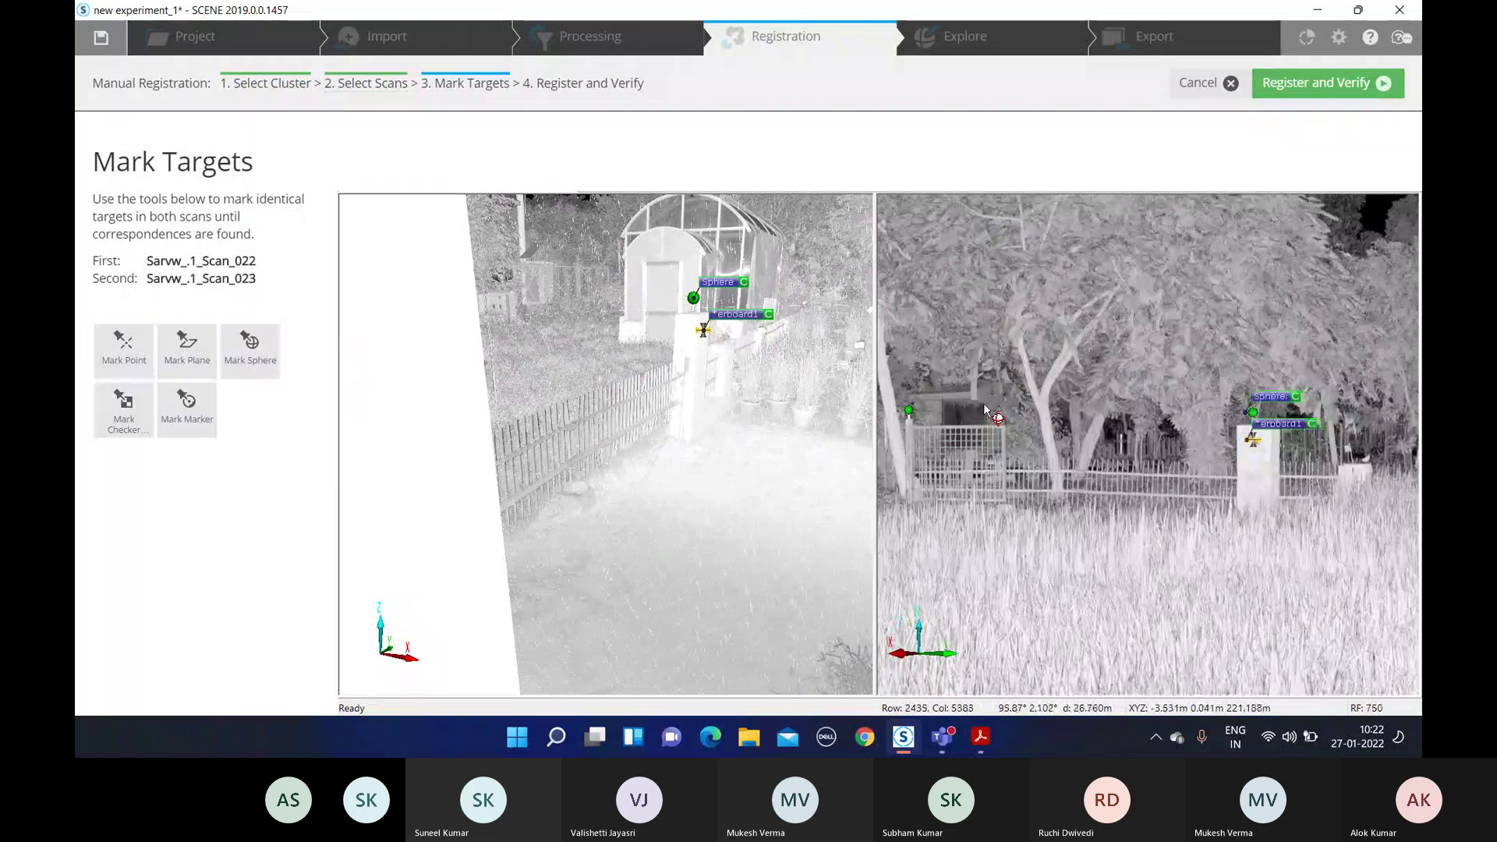
scroll(1081, 400, up, 4)
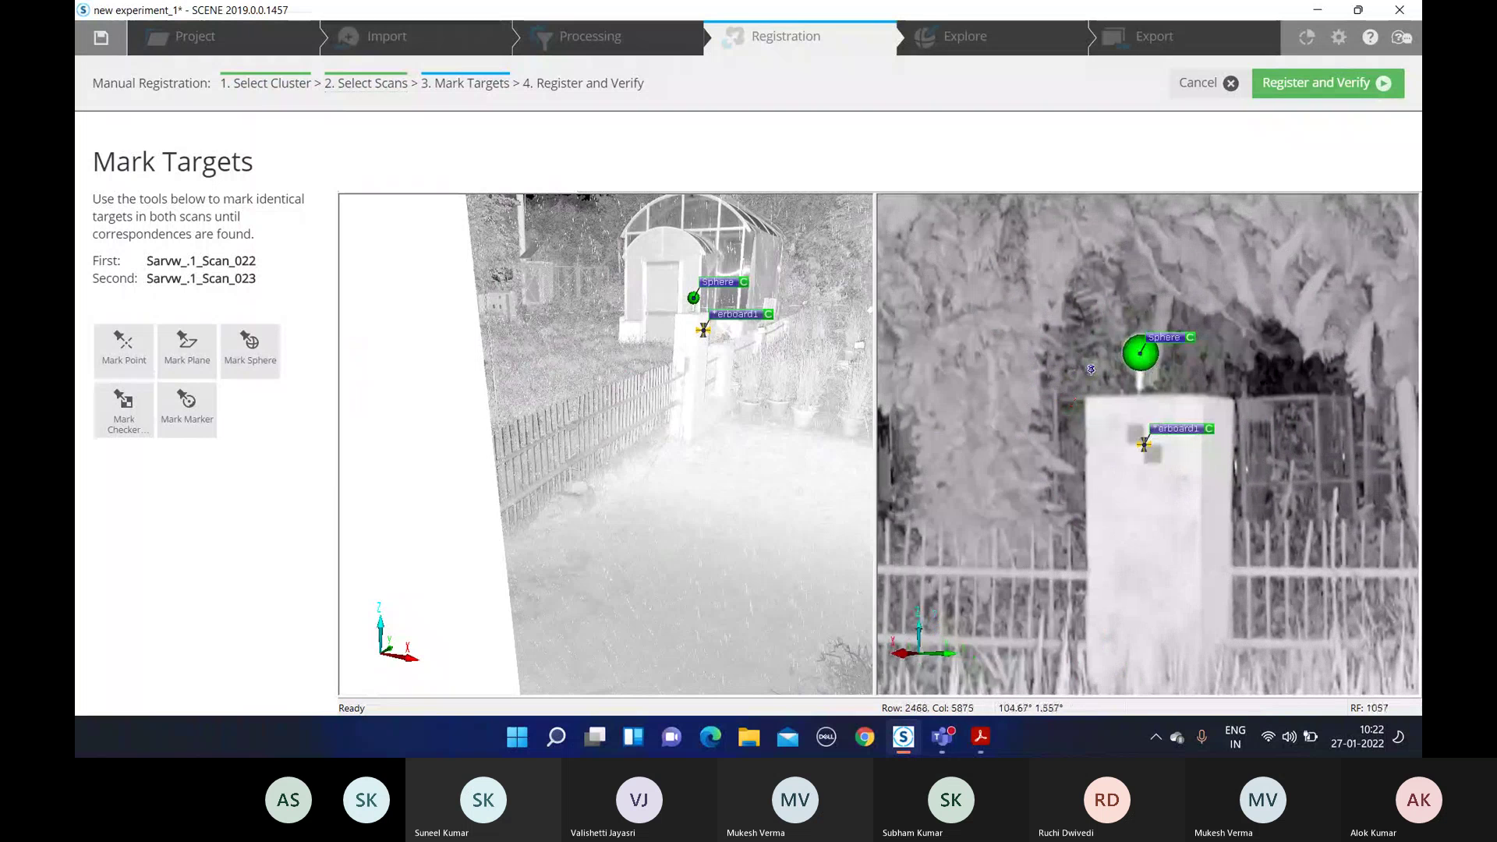
scroll(1085, 369, up, 2)
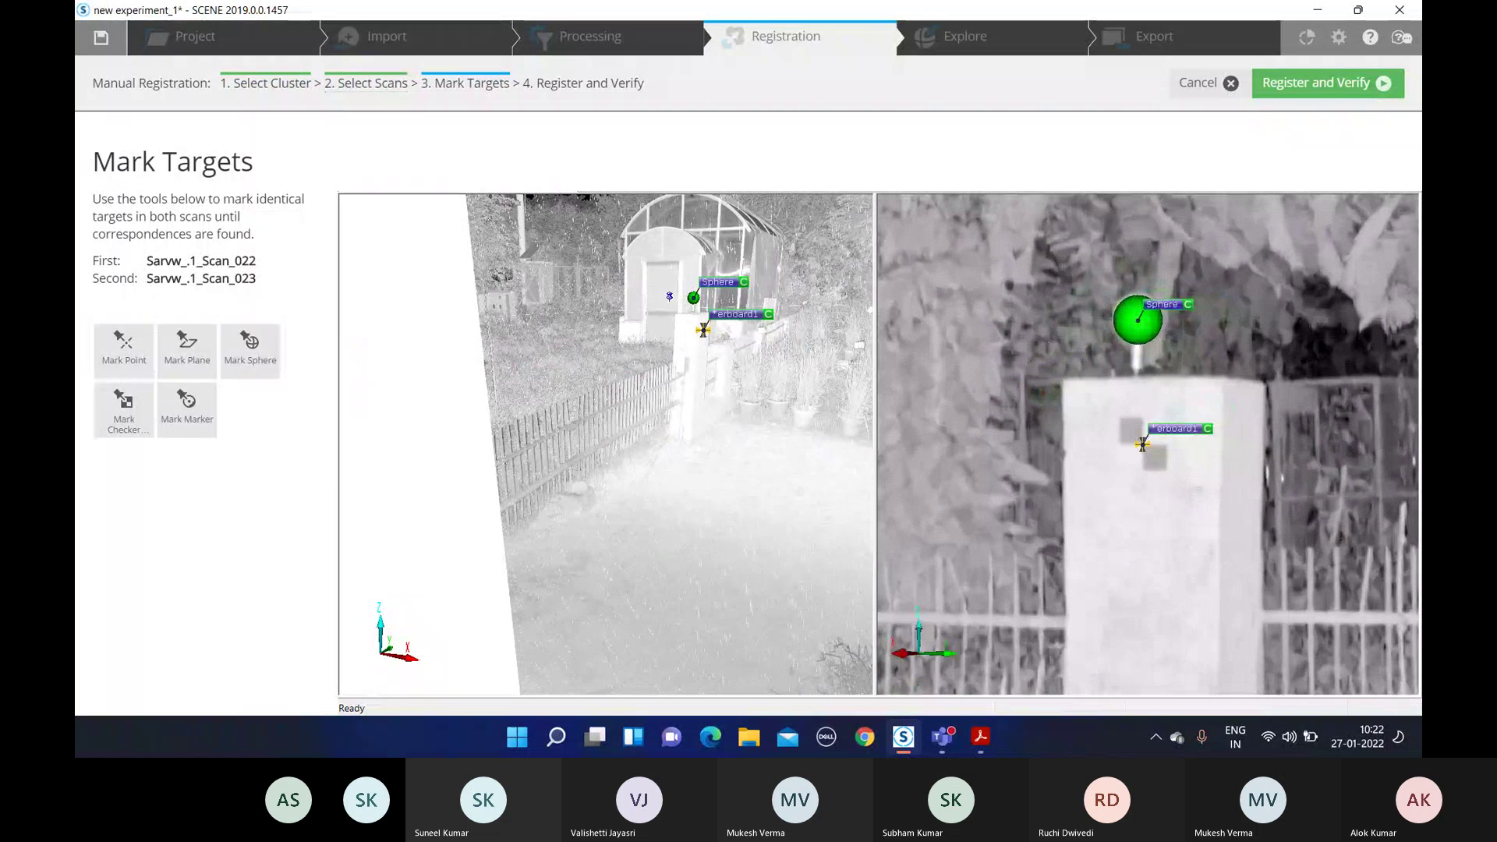
Mark the sphere on top of the gate post once more in Sarvw_.1_Scan_022, with its match in Sarvw_.1_Scan_023
scroll(675, 295, down, 1)
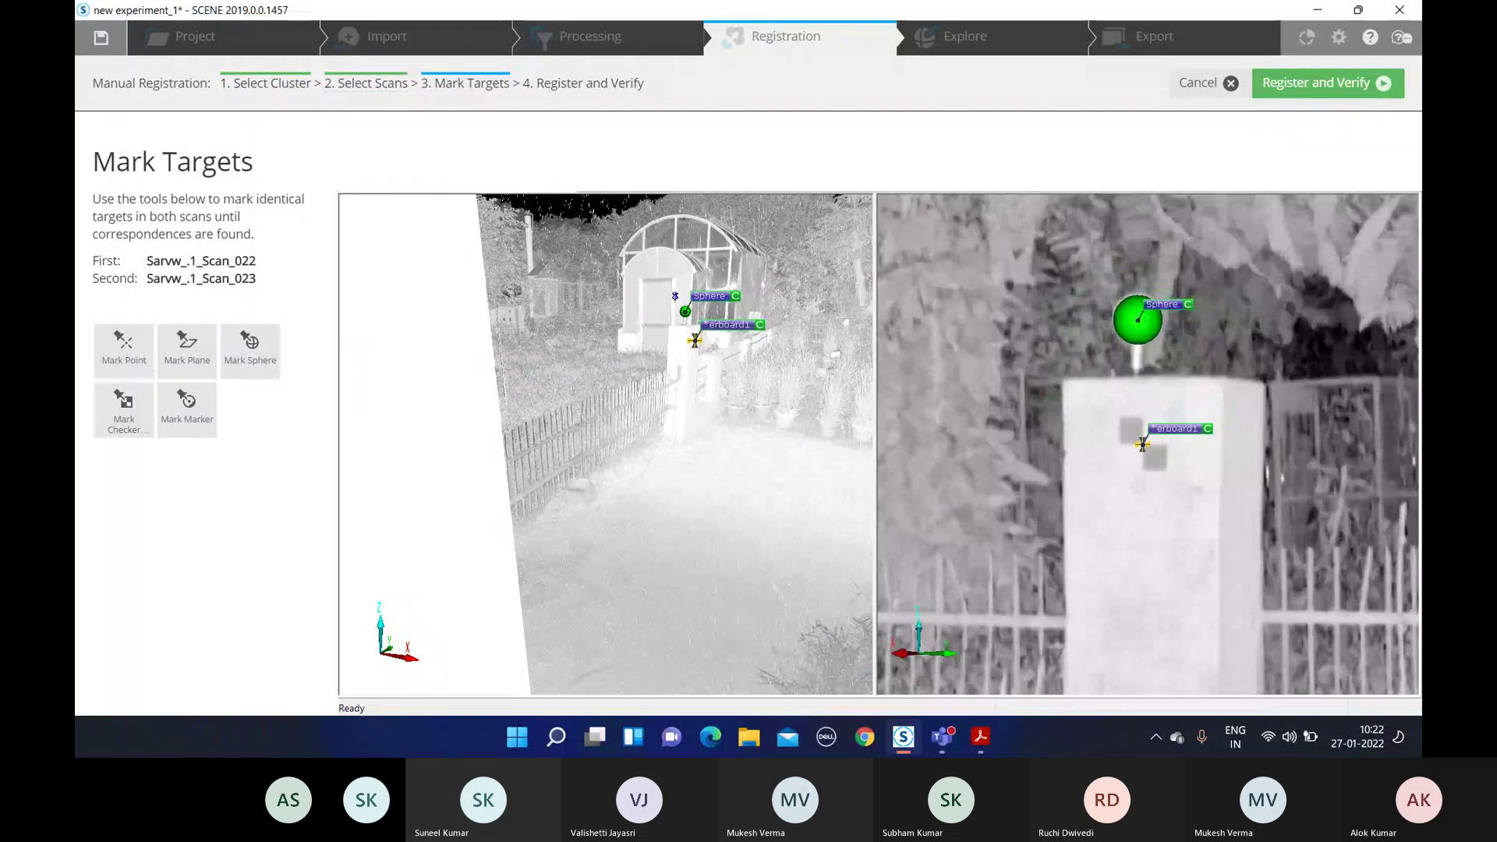
scroll(703, 281, up, 5)
scroll(703, 281, up, 3)
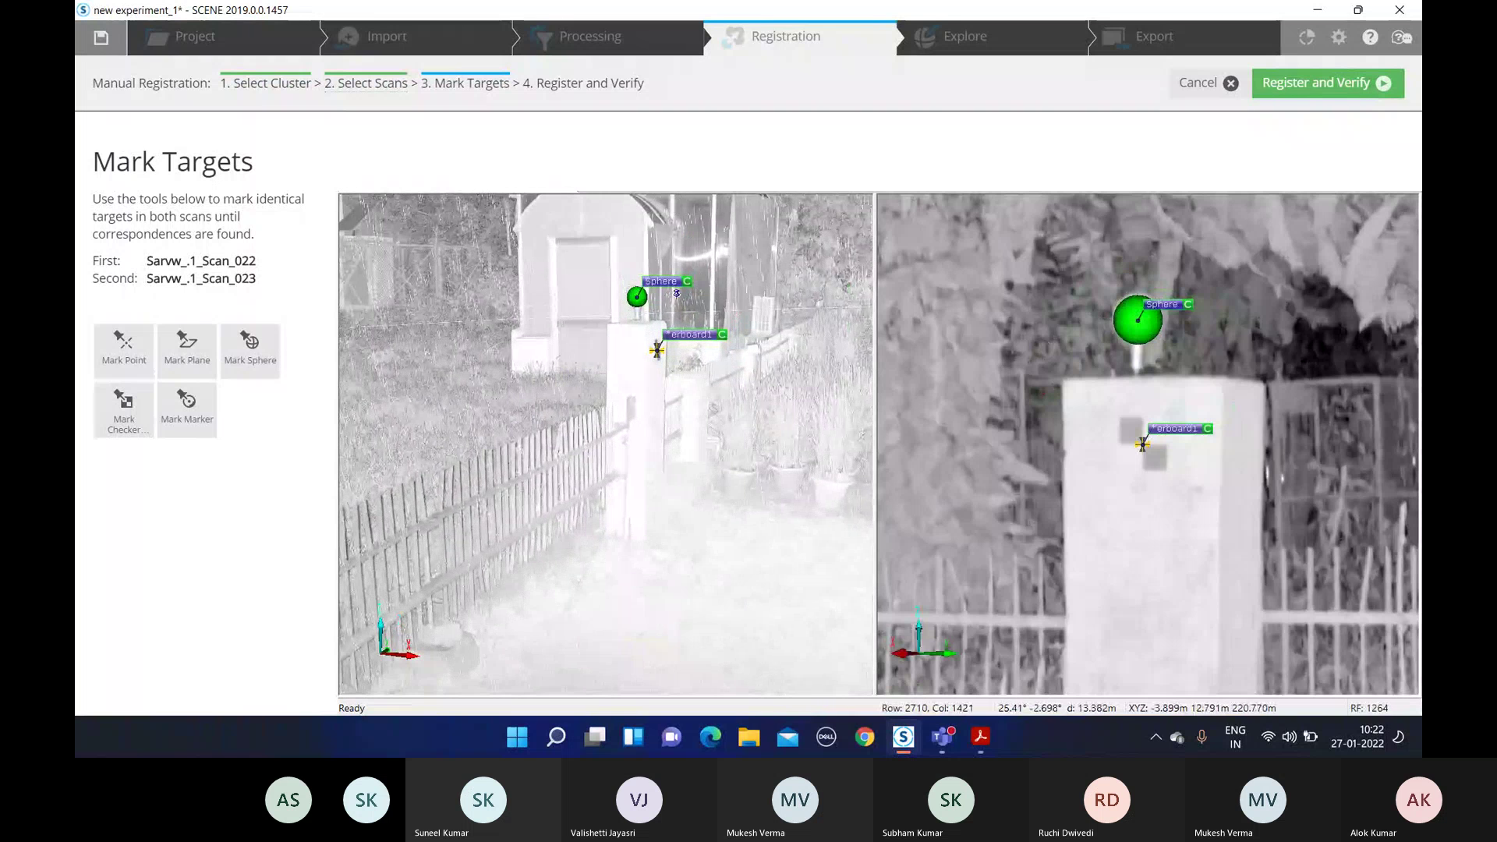
scroll(641, 264, down, 3)
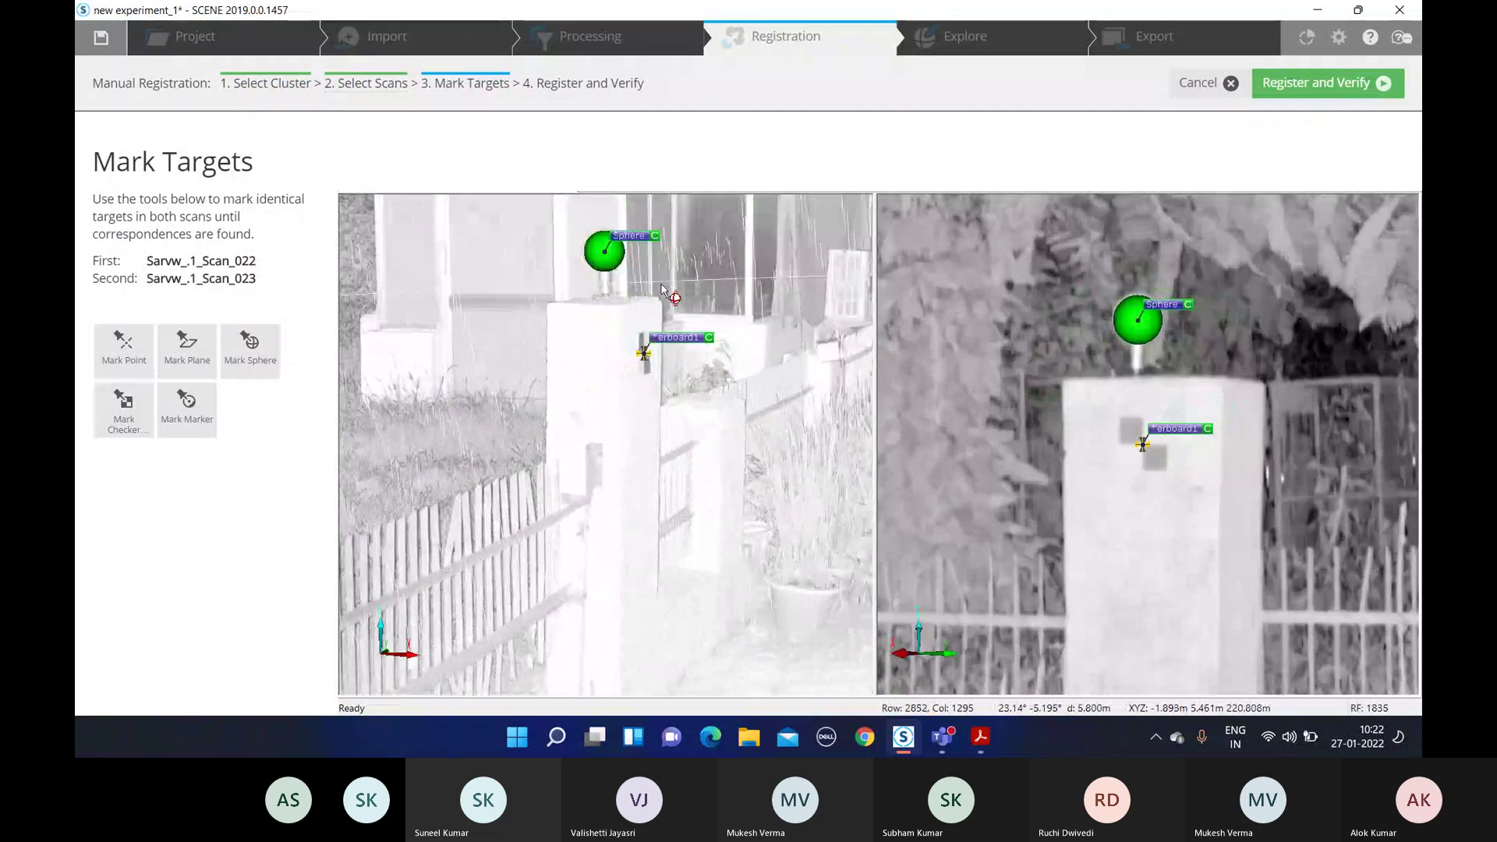
scroll(650, 311, up, 3)
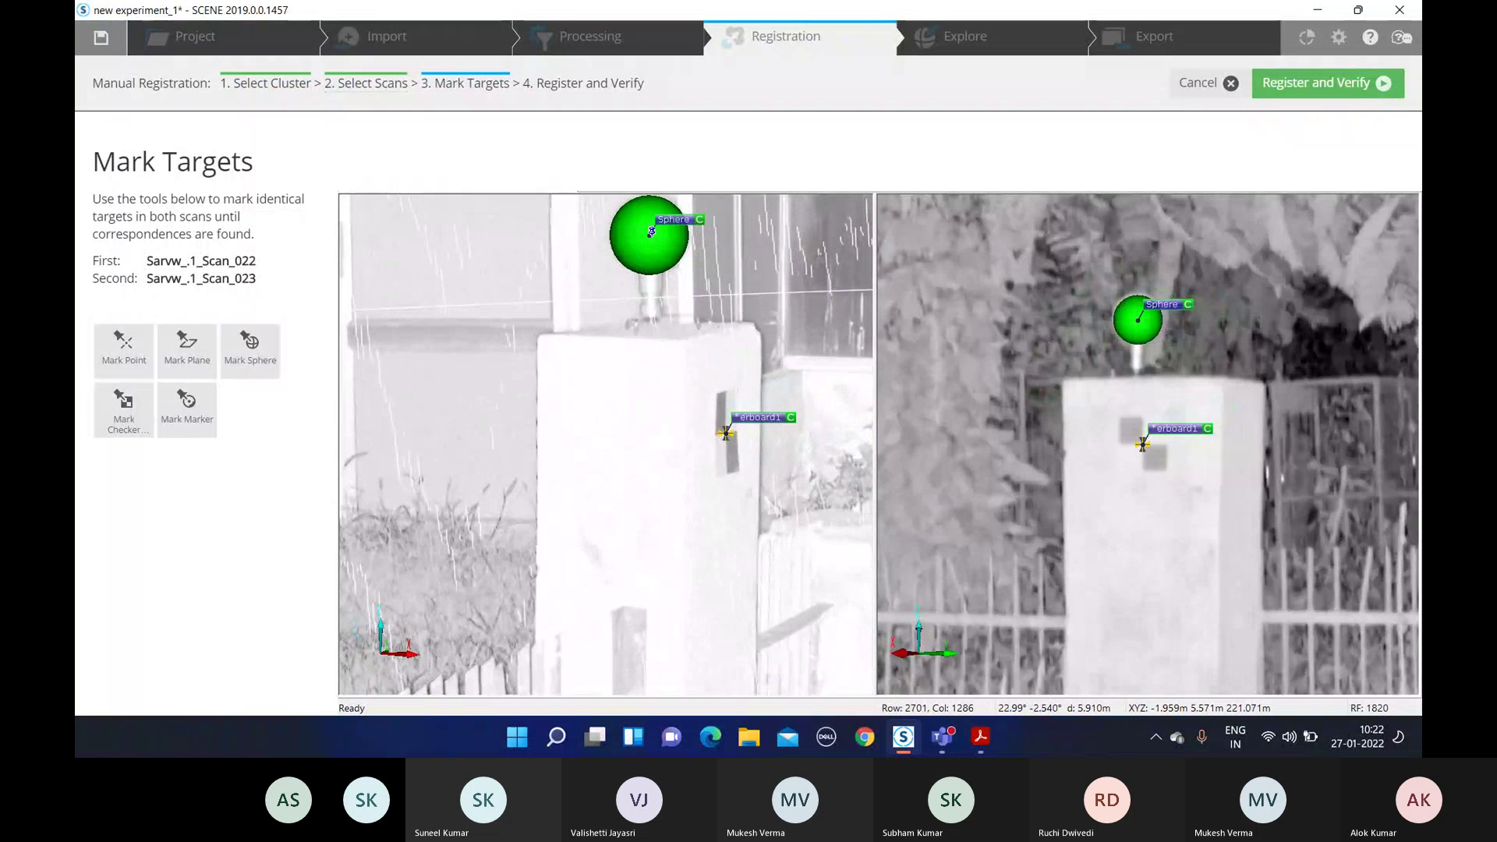
click(650, 232)
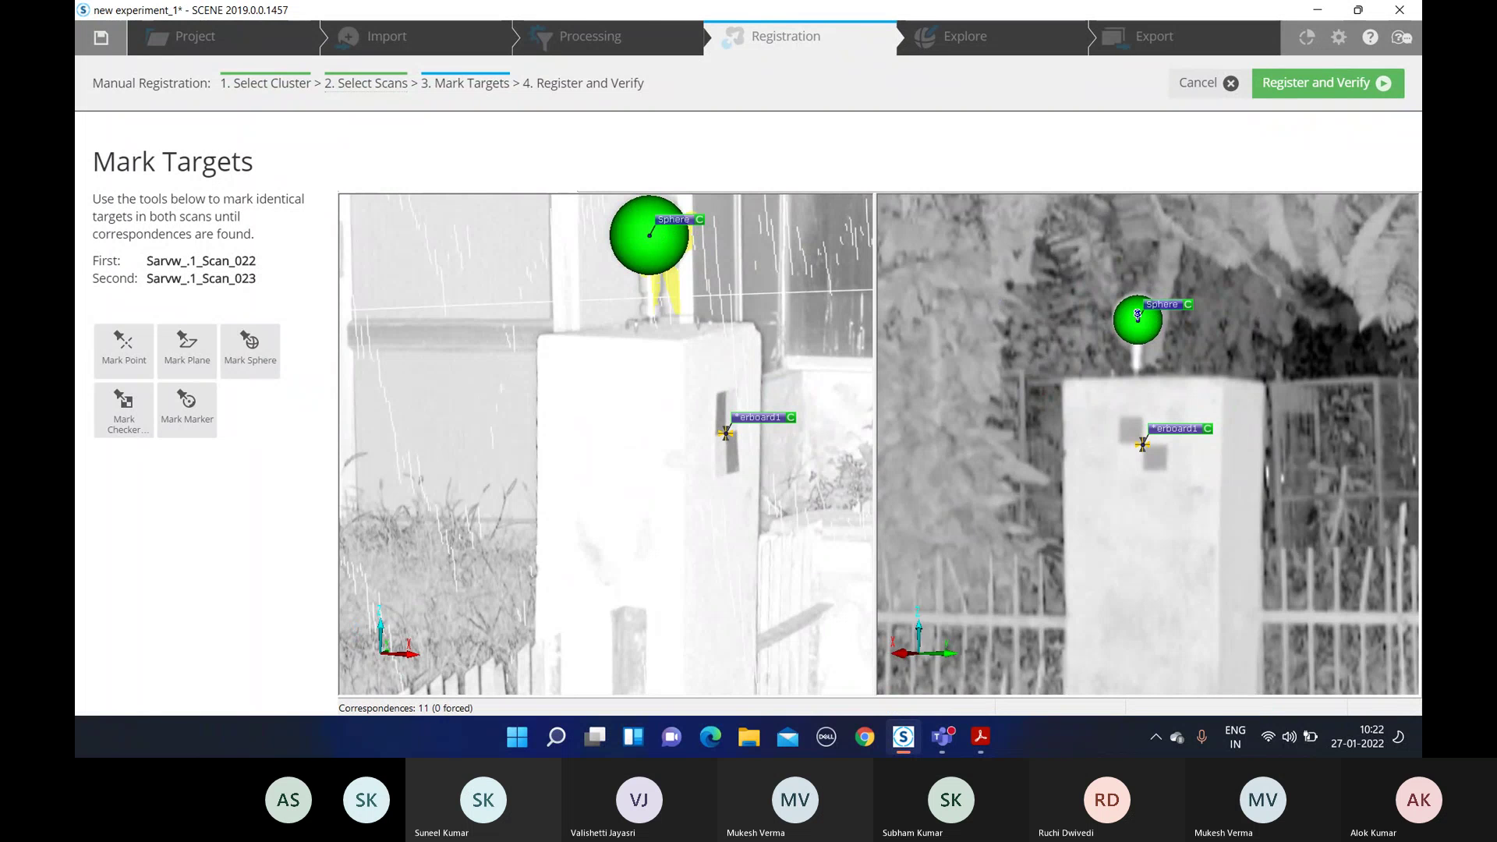
click(1137, 314)
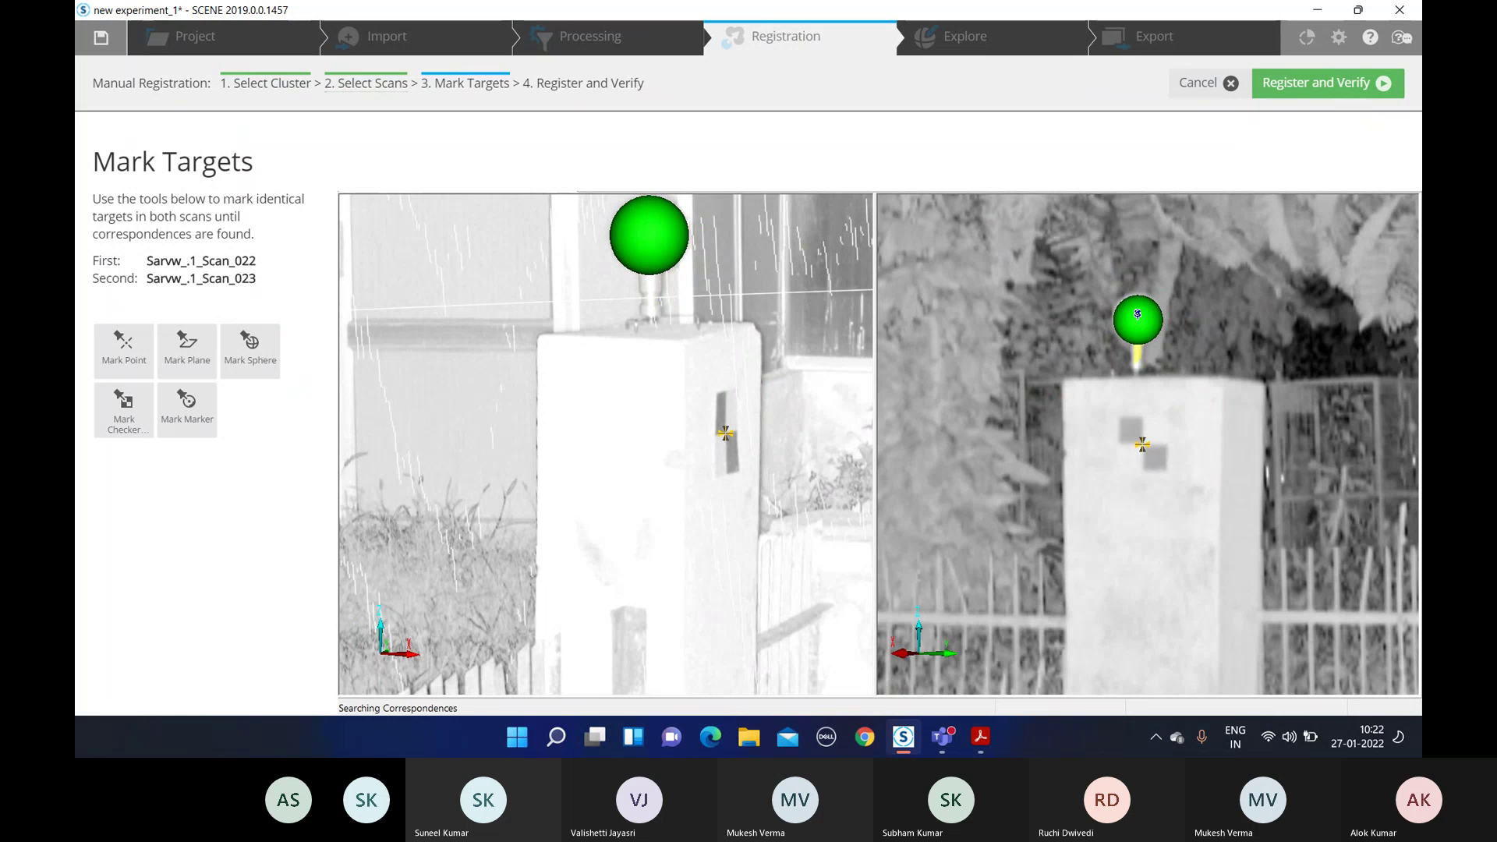
Mark the checkerboard on the gate post in Sarvw_.1_Scan_022 and the same checkerboard in Sarvw_.1_Scan_023
click(136, 428)
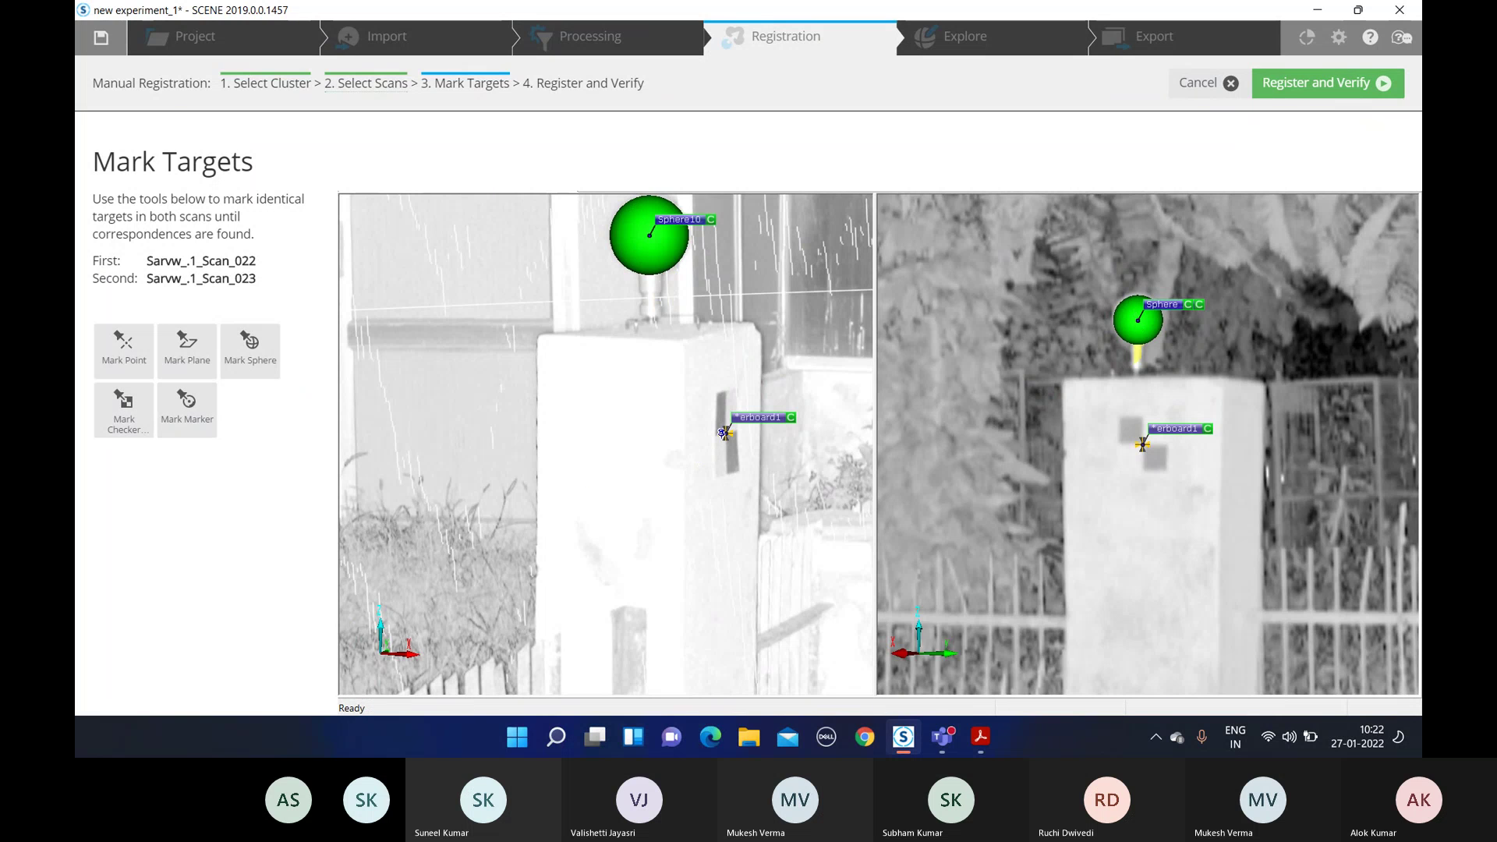
scroll(722, 431, up, 2)
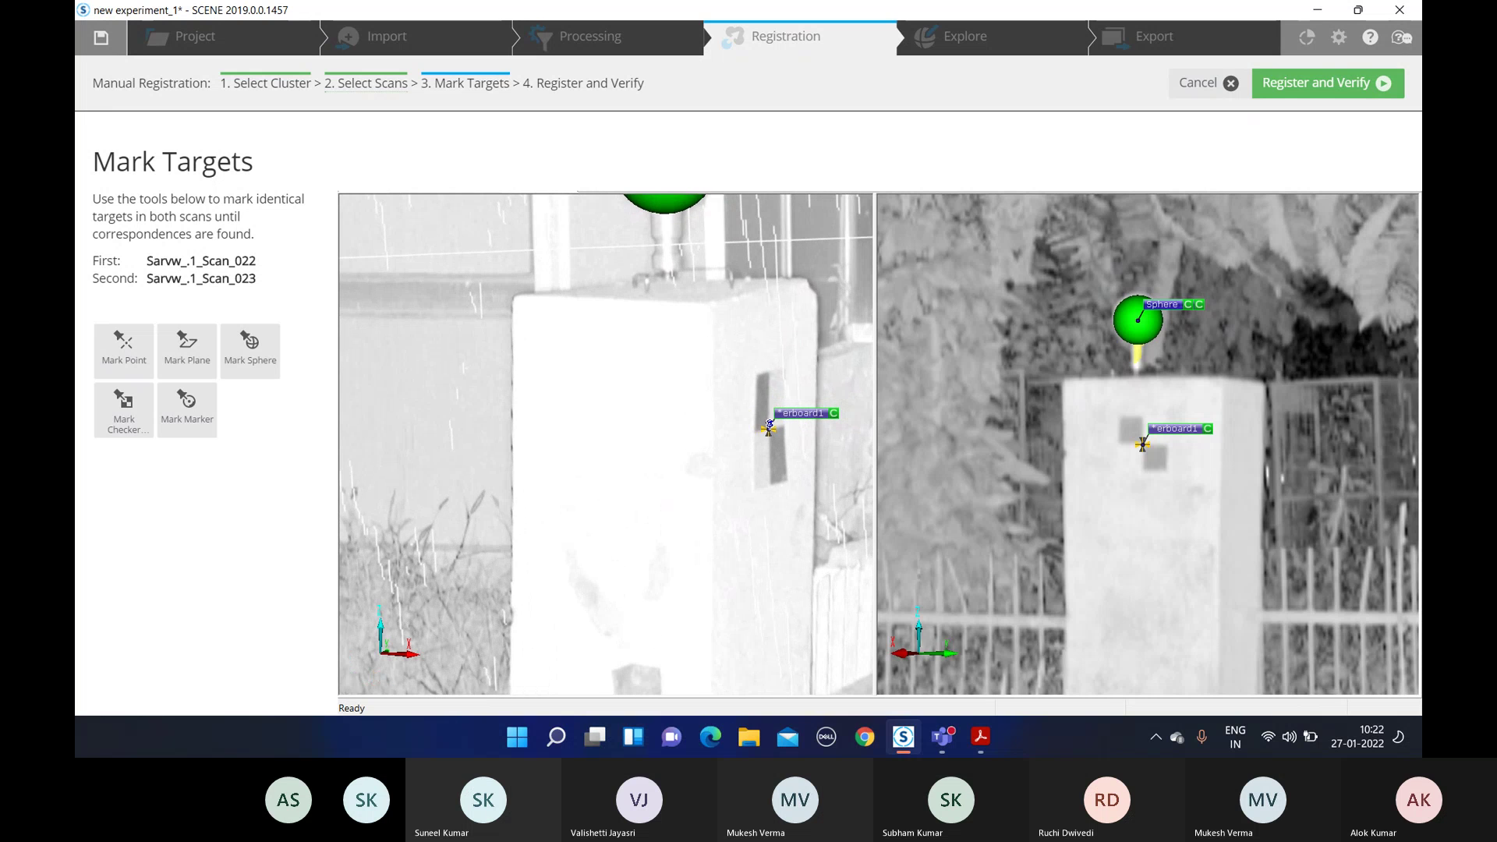
click(768, 428)
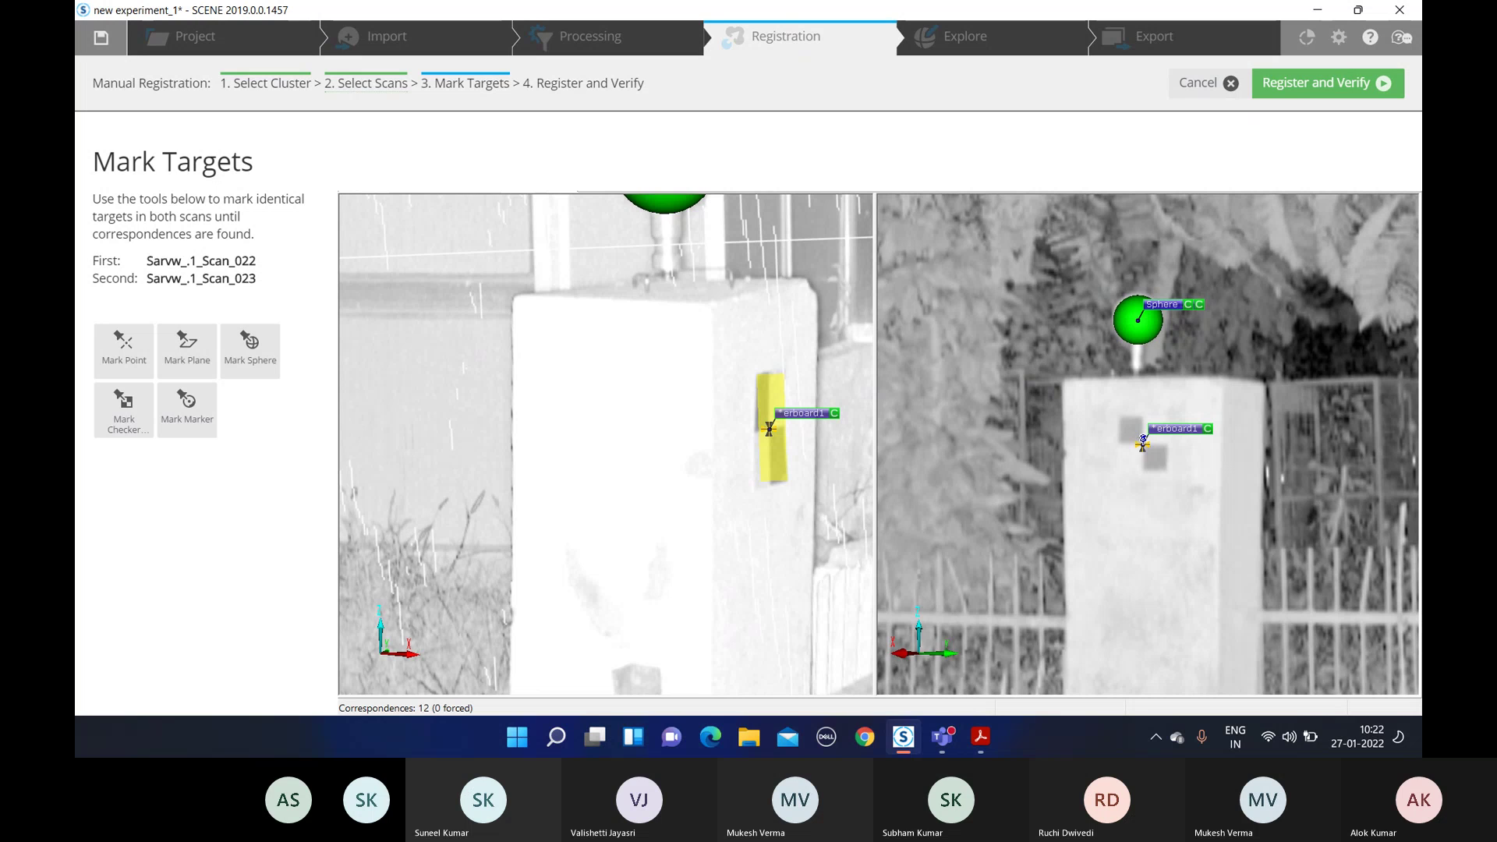
click(1143, 443)
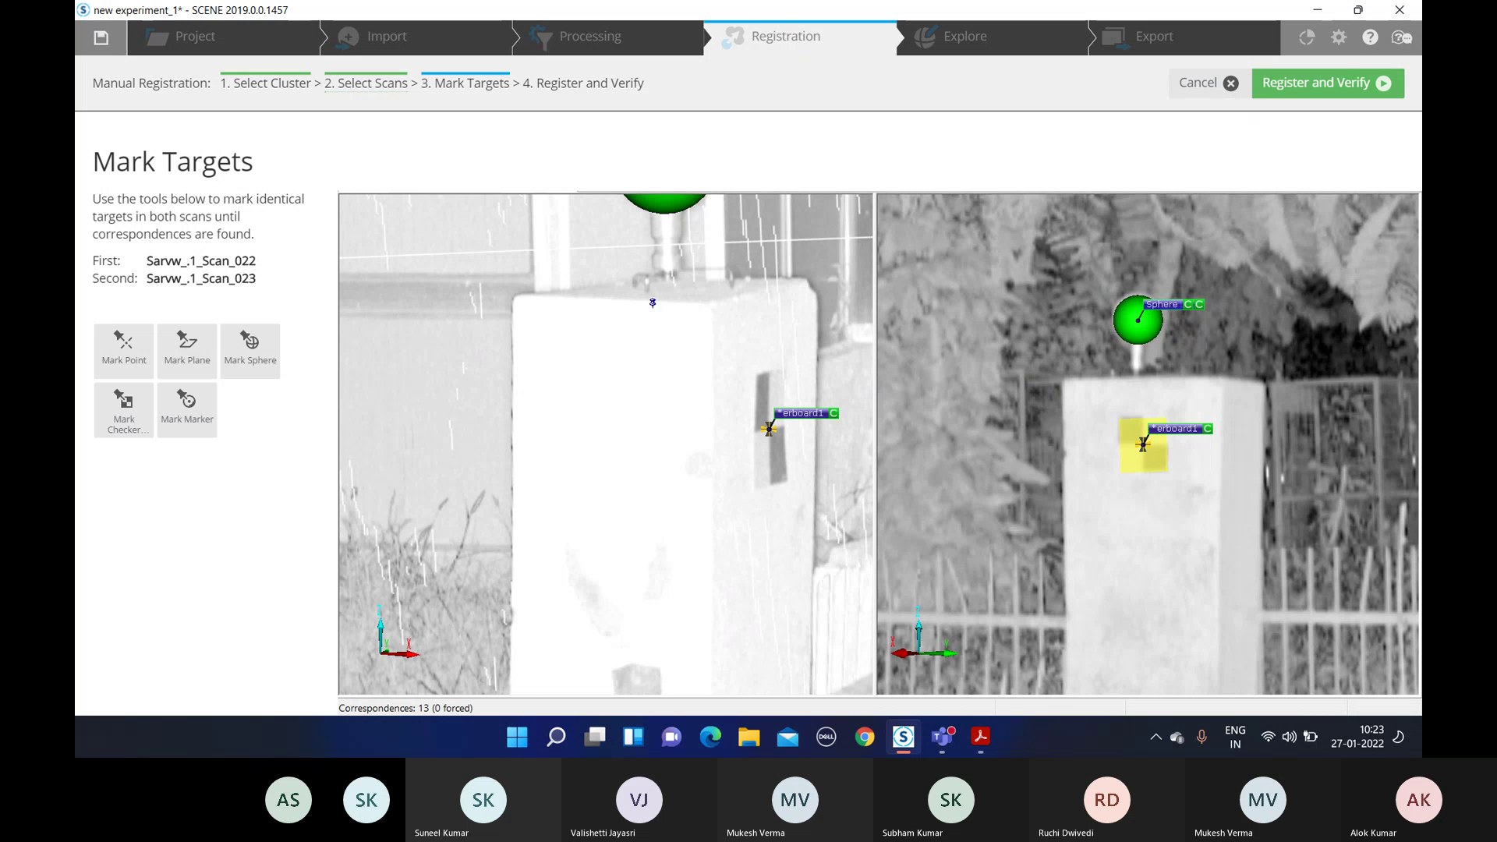
Register the two scans from the marked targets, check the coloured point clouds, and accept the manual registration result
click(1319, 87)
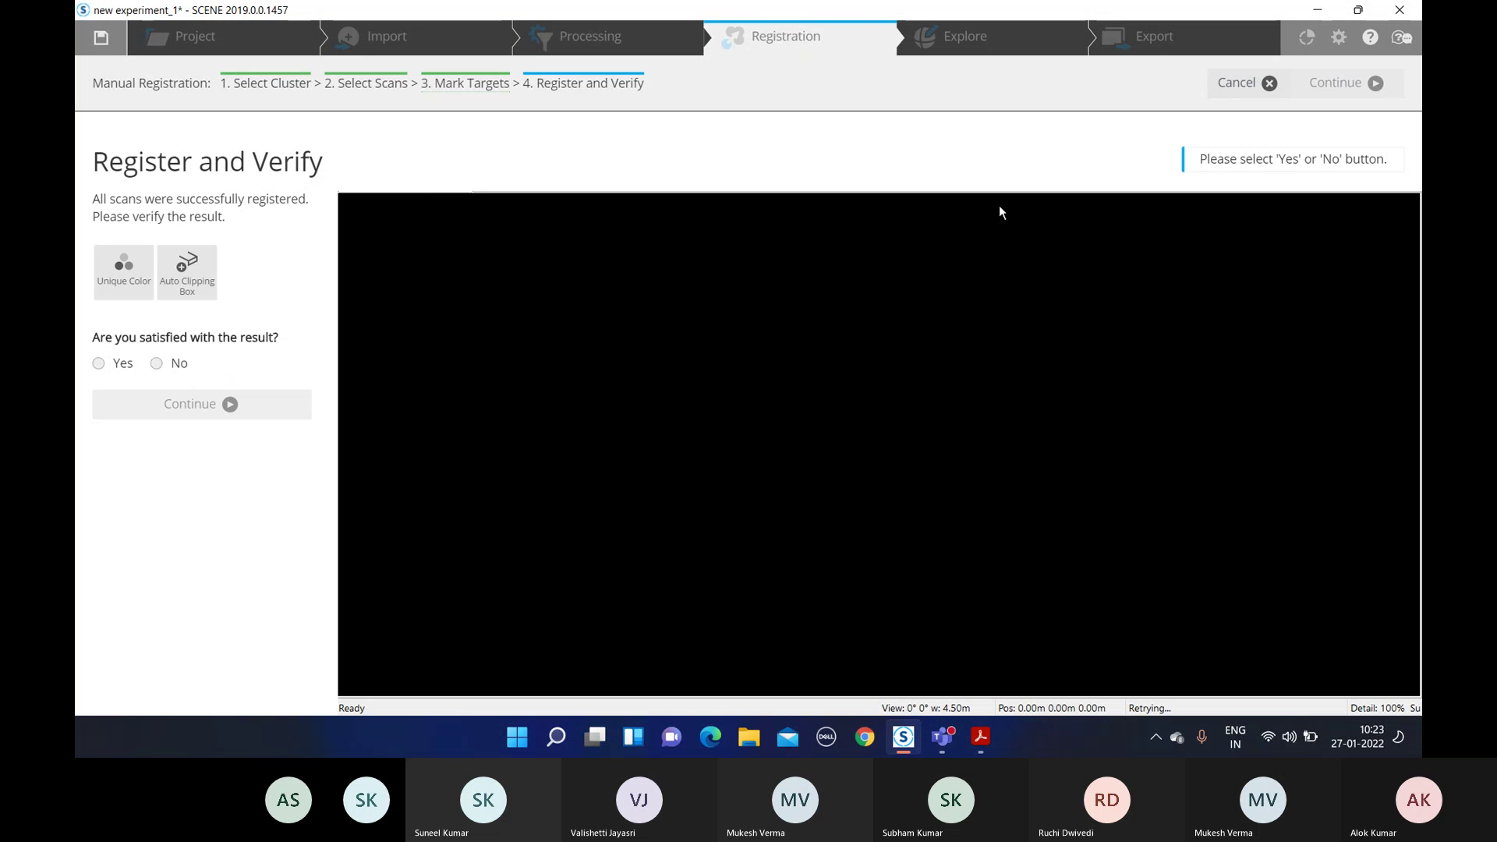
scroll(827, 522, up, 5)
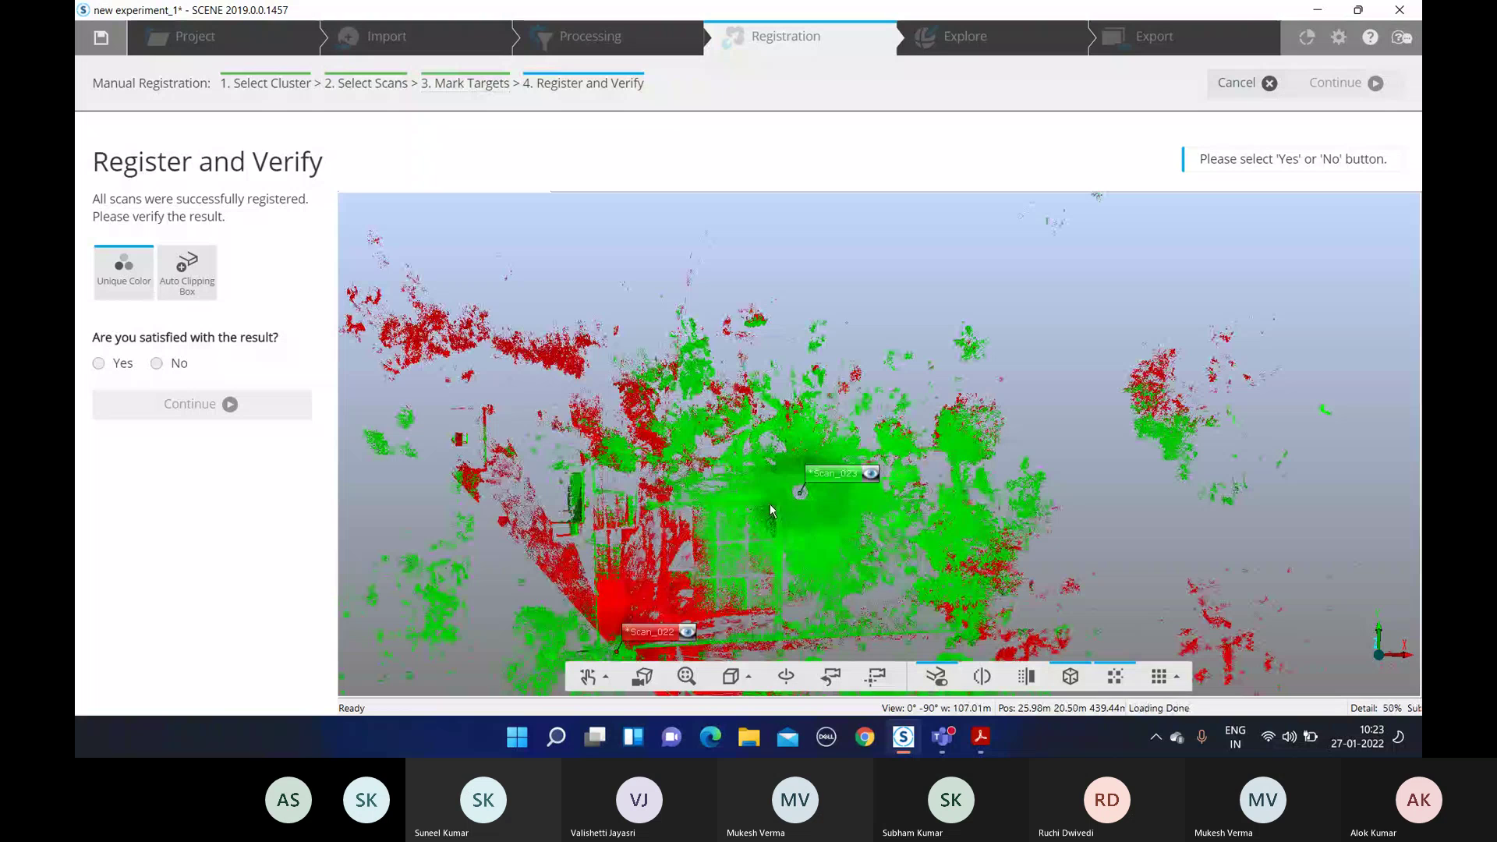
click(99, 363)
click(200, 404)
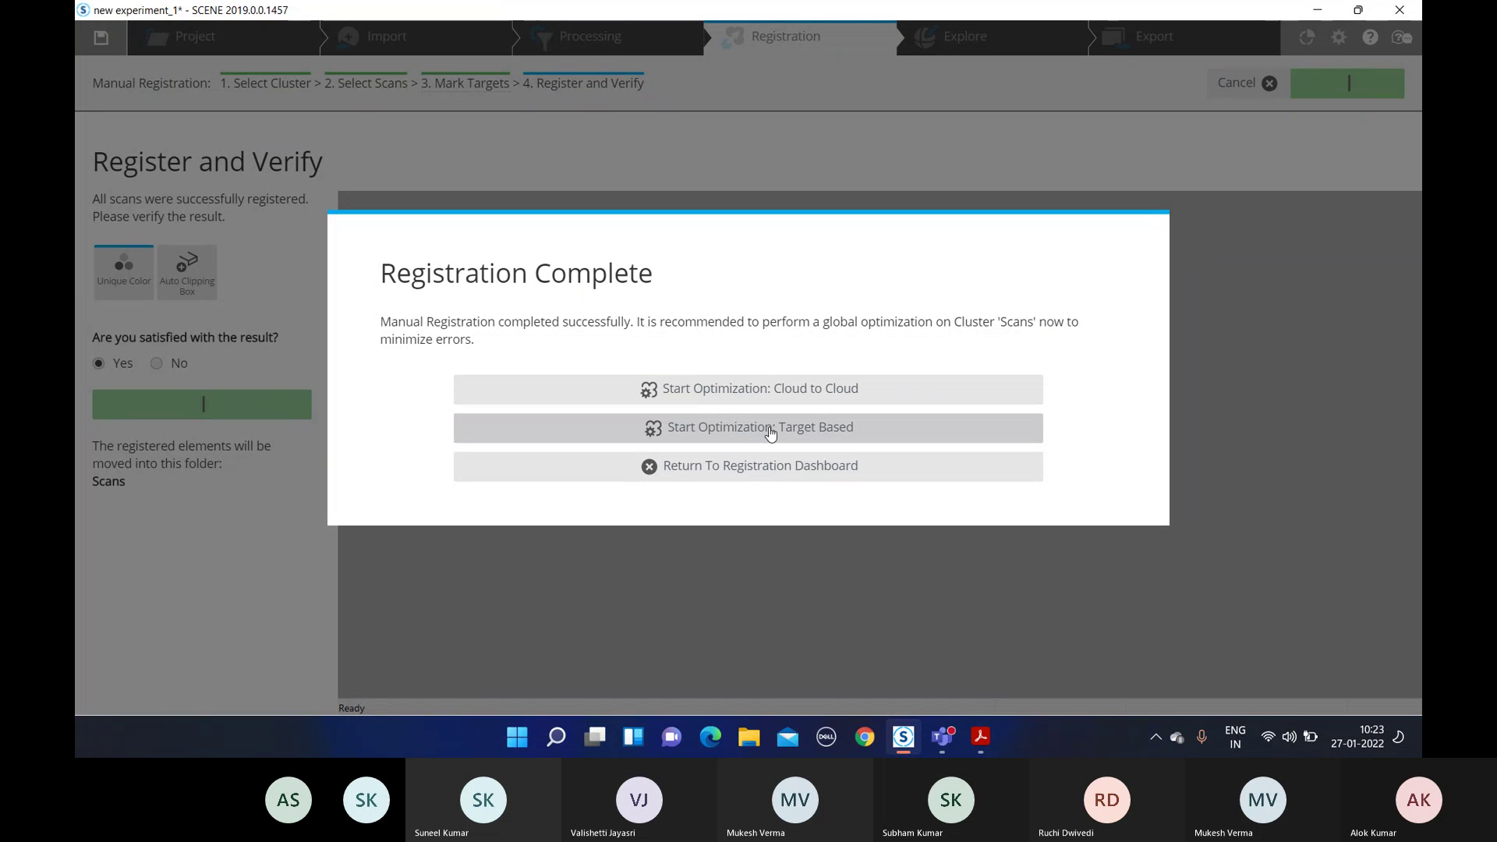
Run the Target Based optimization on the Scans cluster, inspect the scan overlap in 3D, and confirm that all scans are registered correctly
click(830, 438)
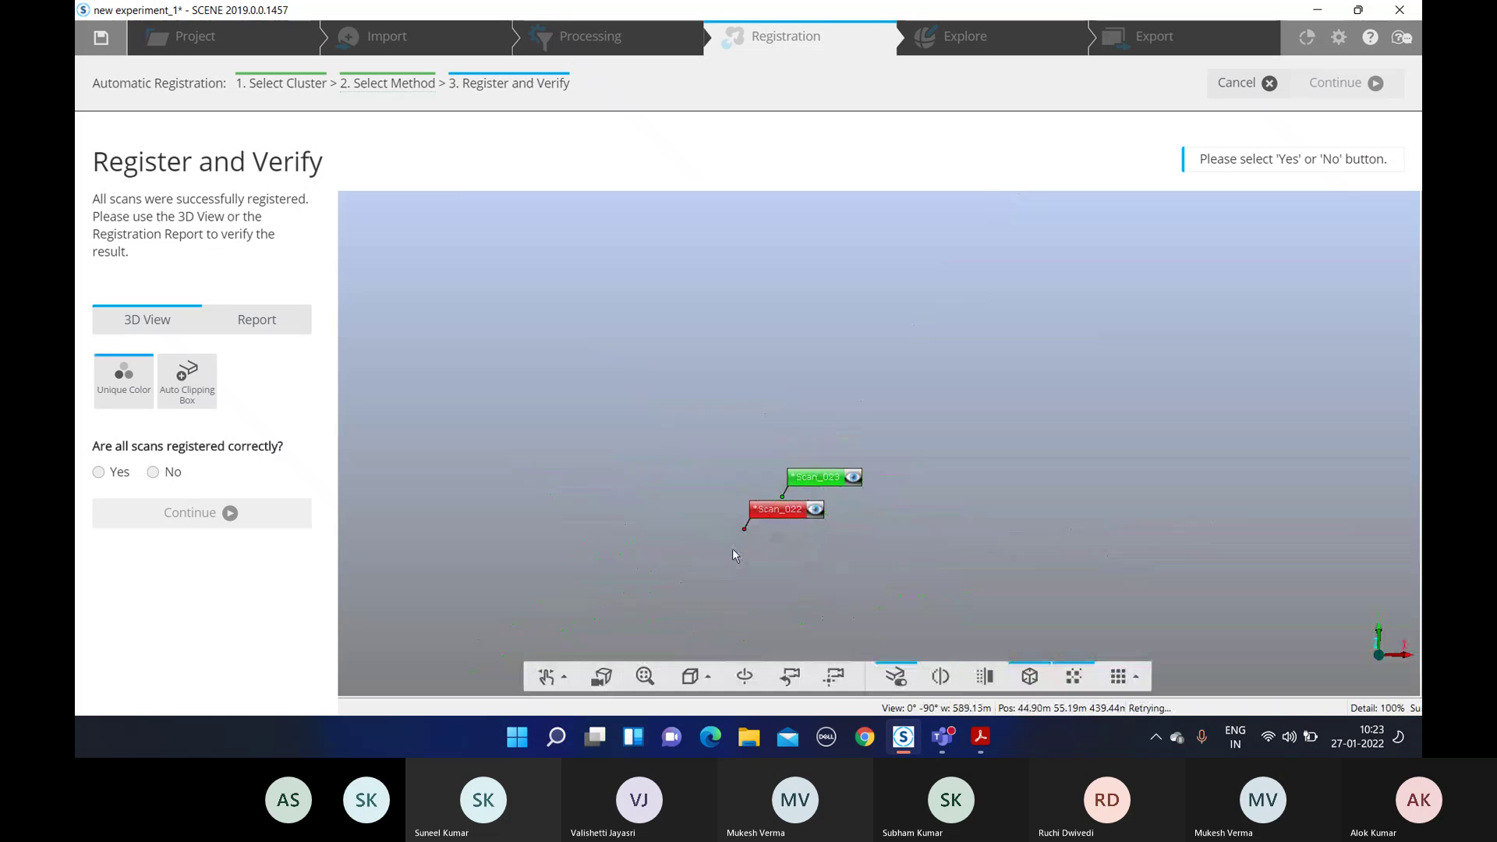
scroll(732, 554, up, 2)
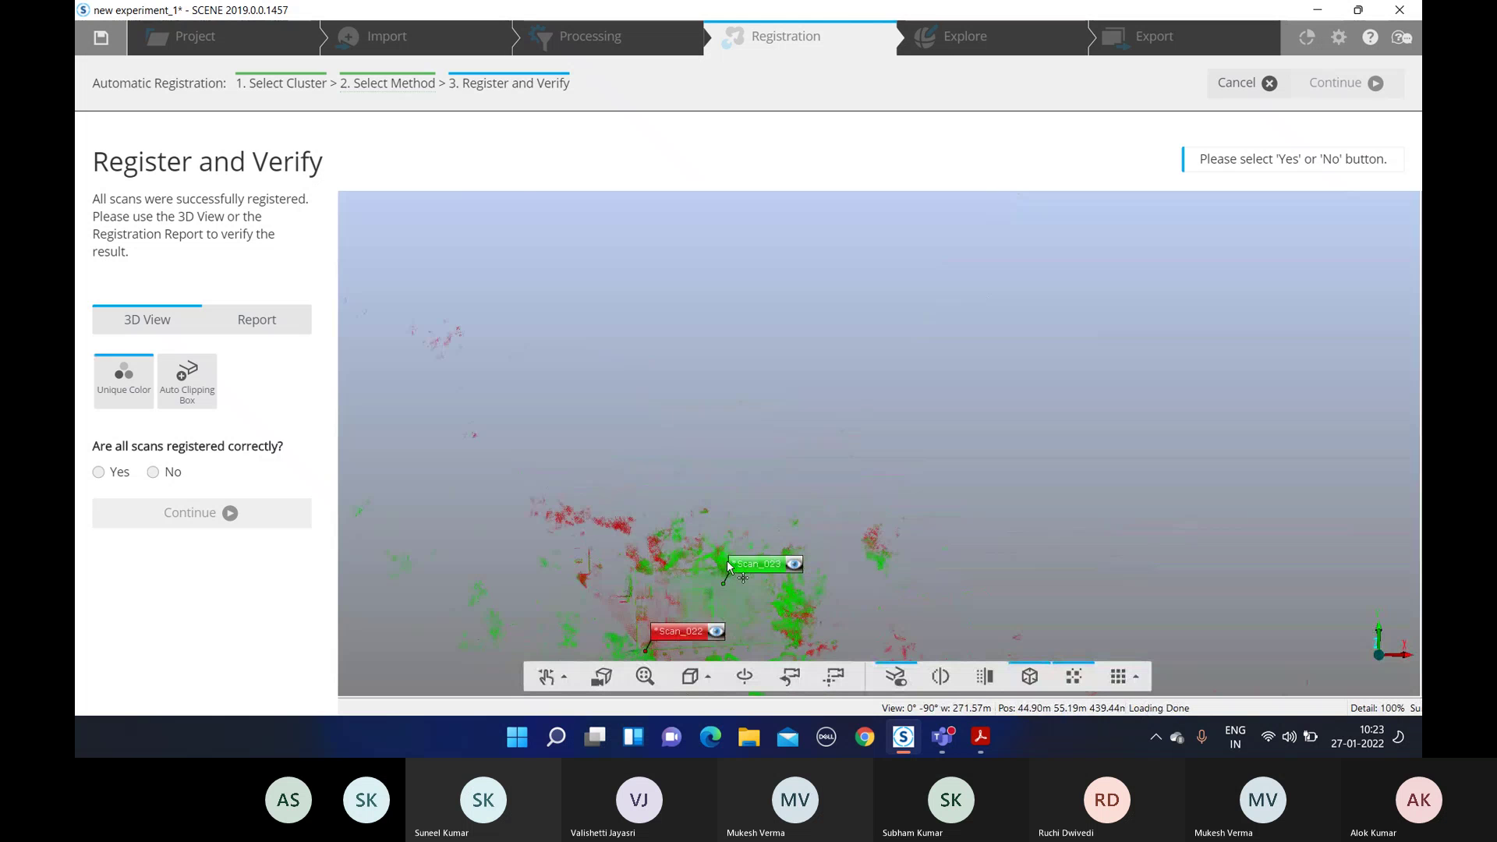
scroll(726, 560, up, 3)
scroll(829, 468, up, 3)
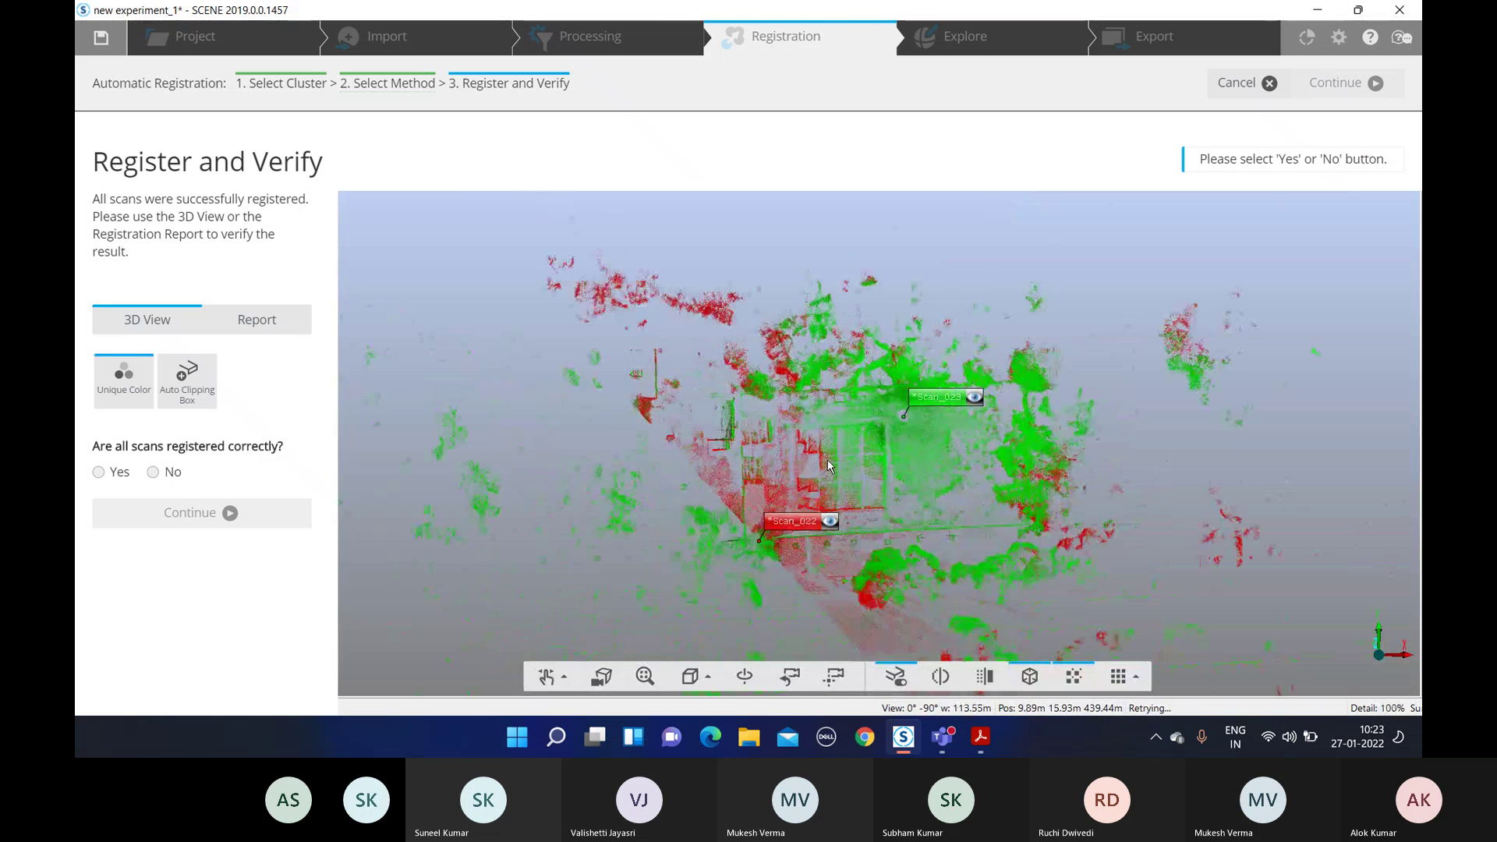
scroll(860, 465, up, 1)
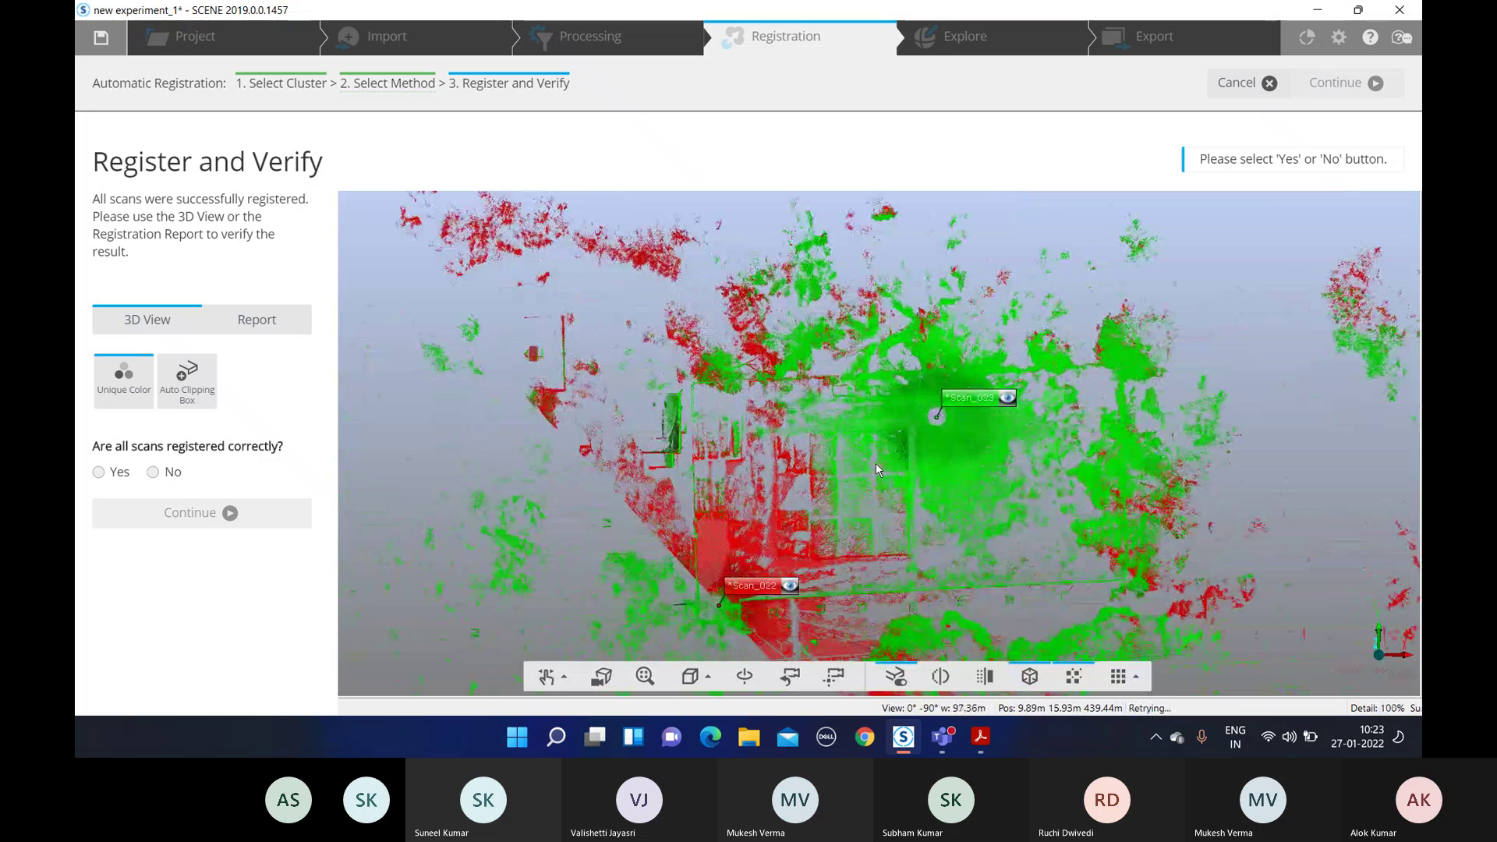
click(98, 471)
click(158, 514)
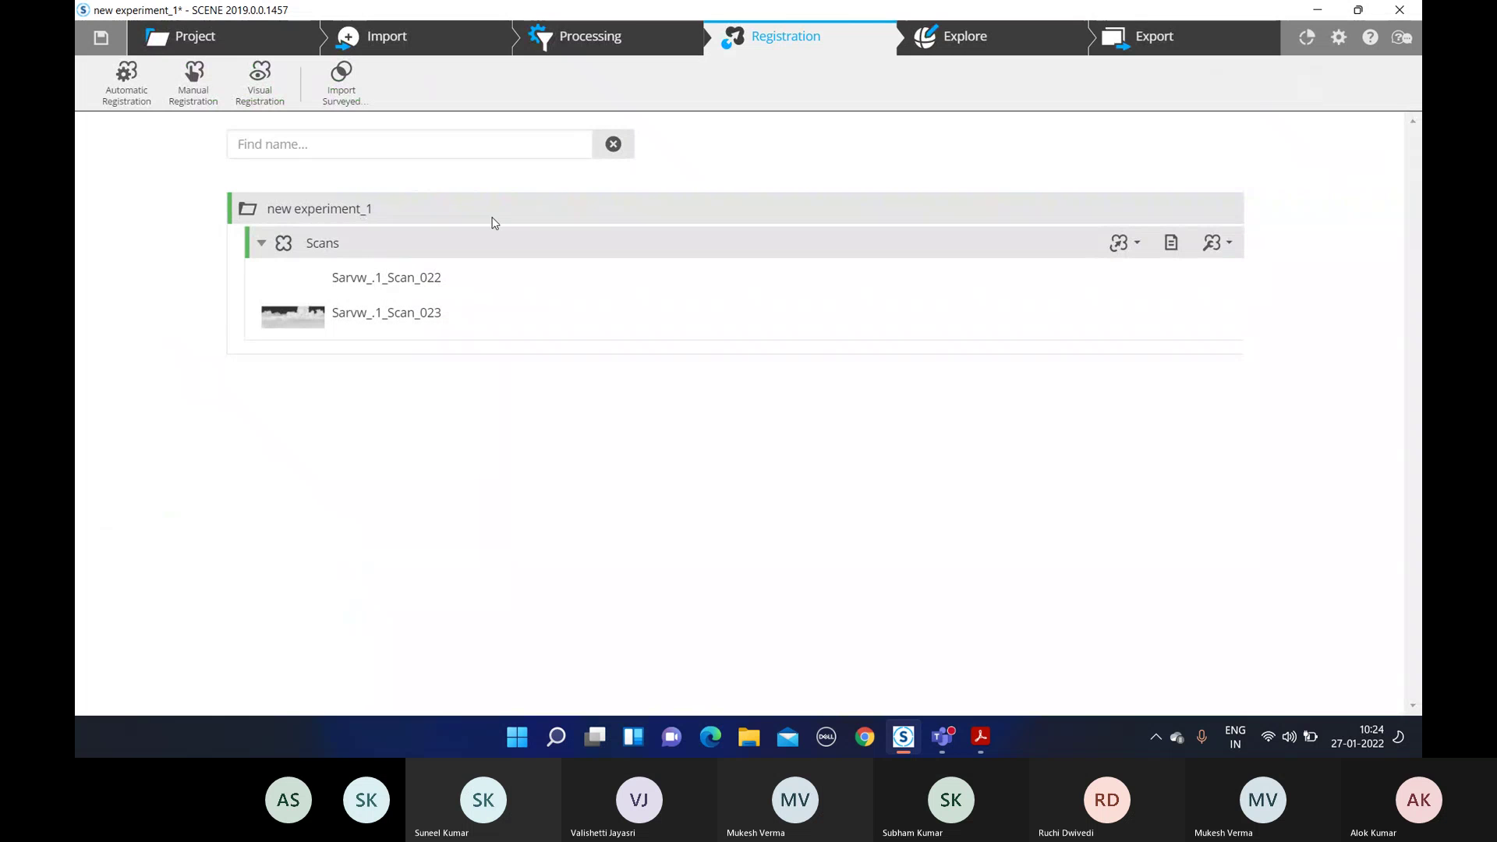
Open the registration report of the Scans cluster and review its target statistics, settings and detailed errors
click(1169, 244)
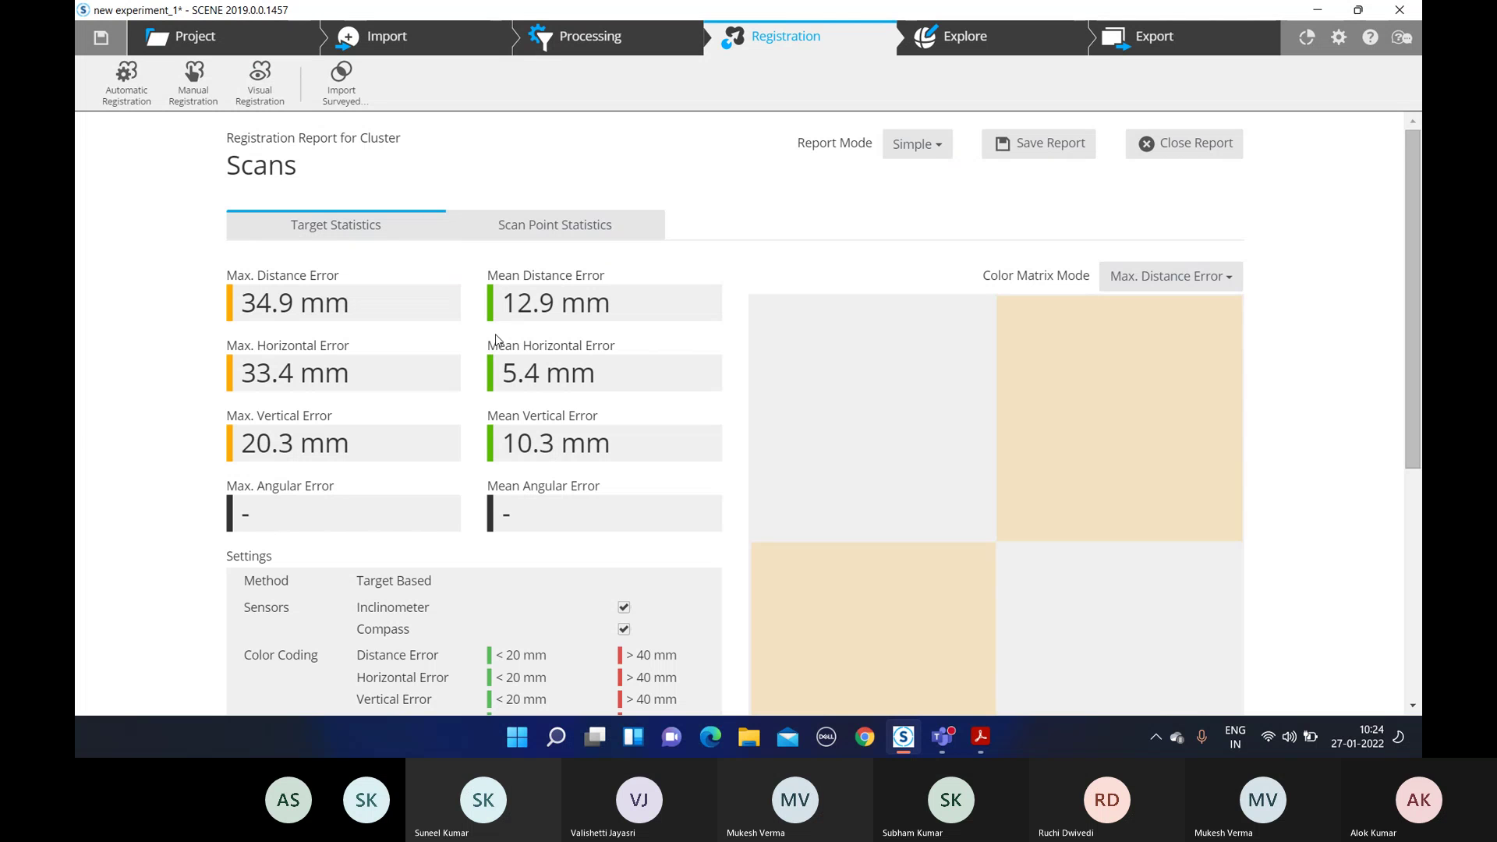
scroll(530, 386, down, 1)
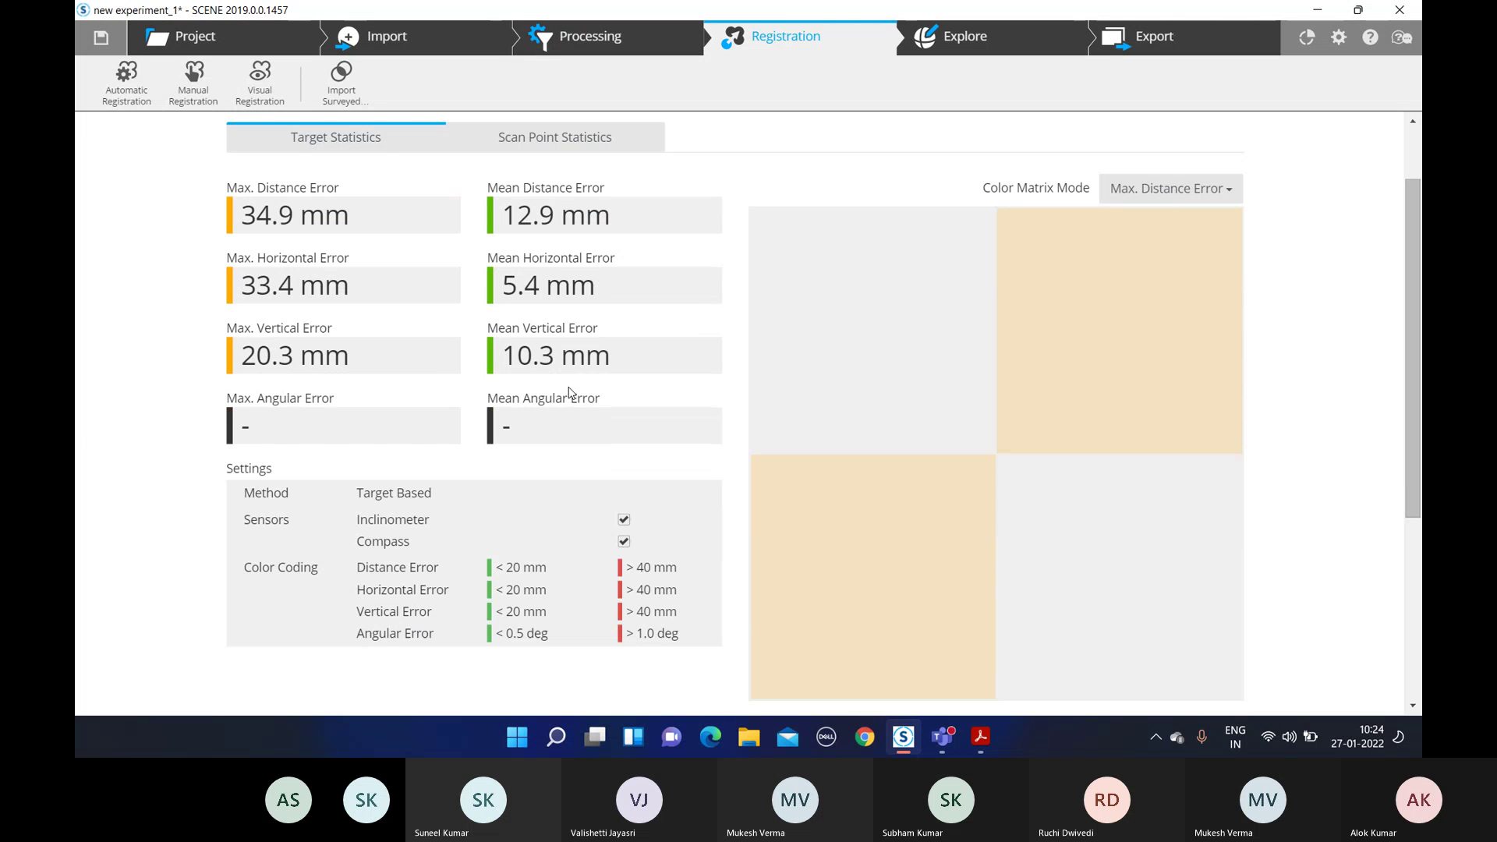
scroll(573, 390, down, 2)
scroll(616, 343, up, 1)
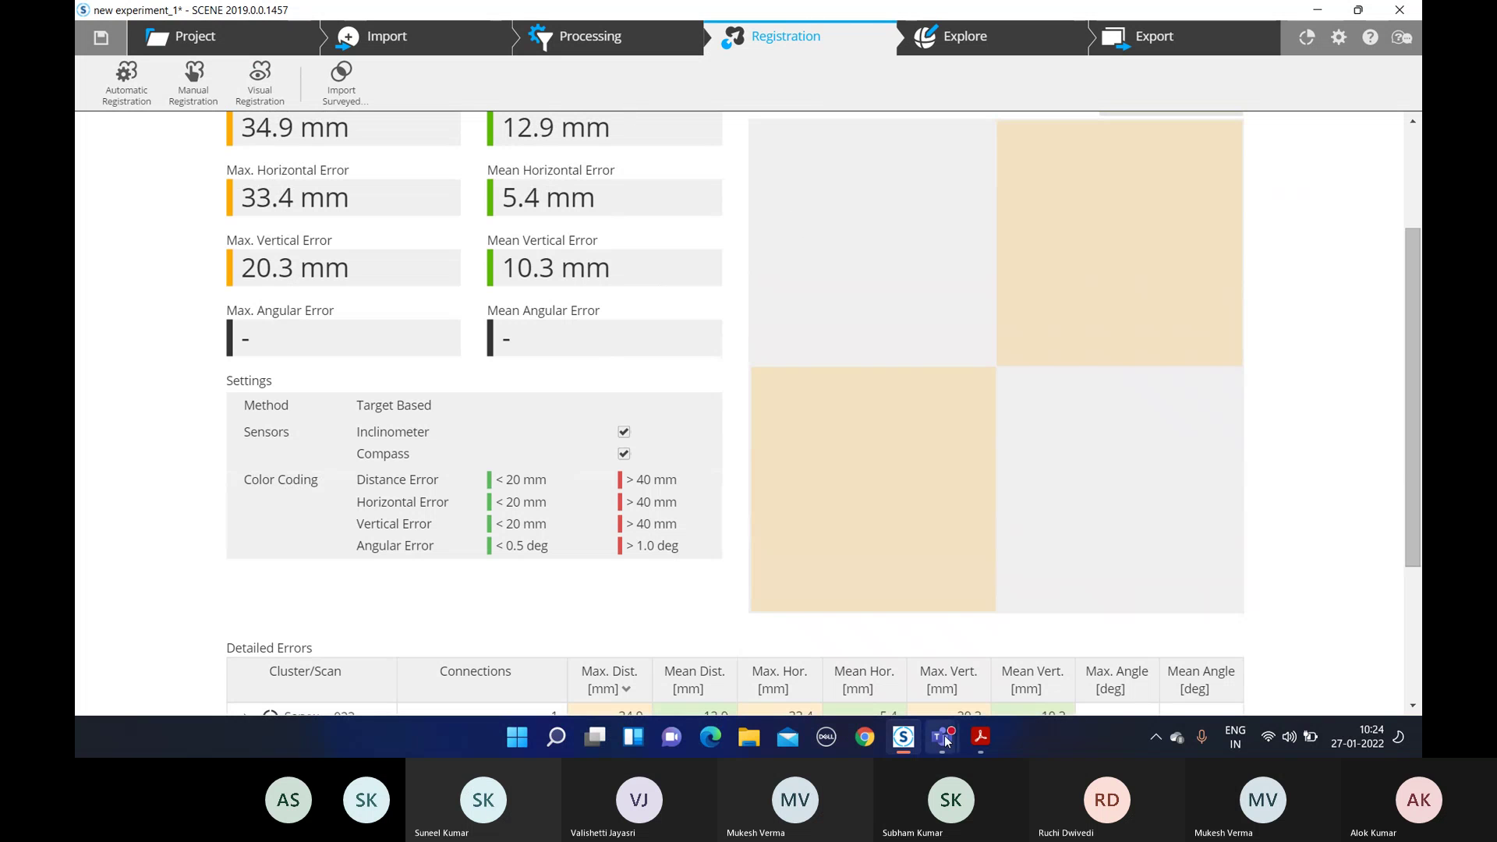
click(1092, 633)
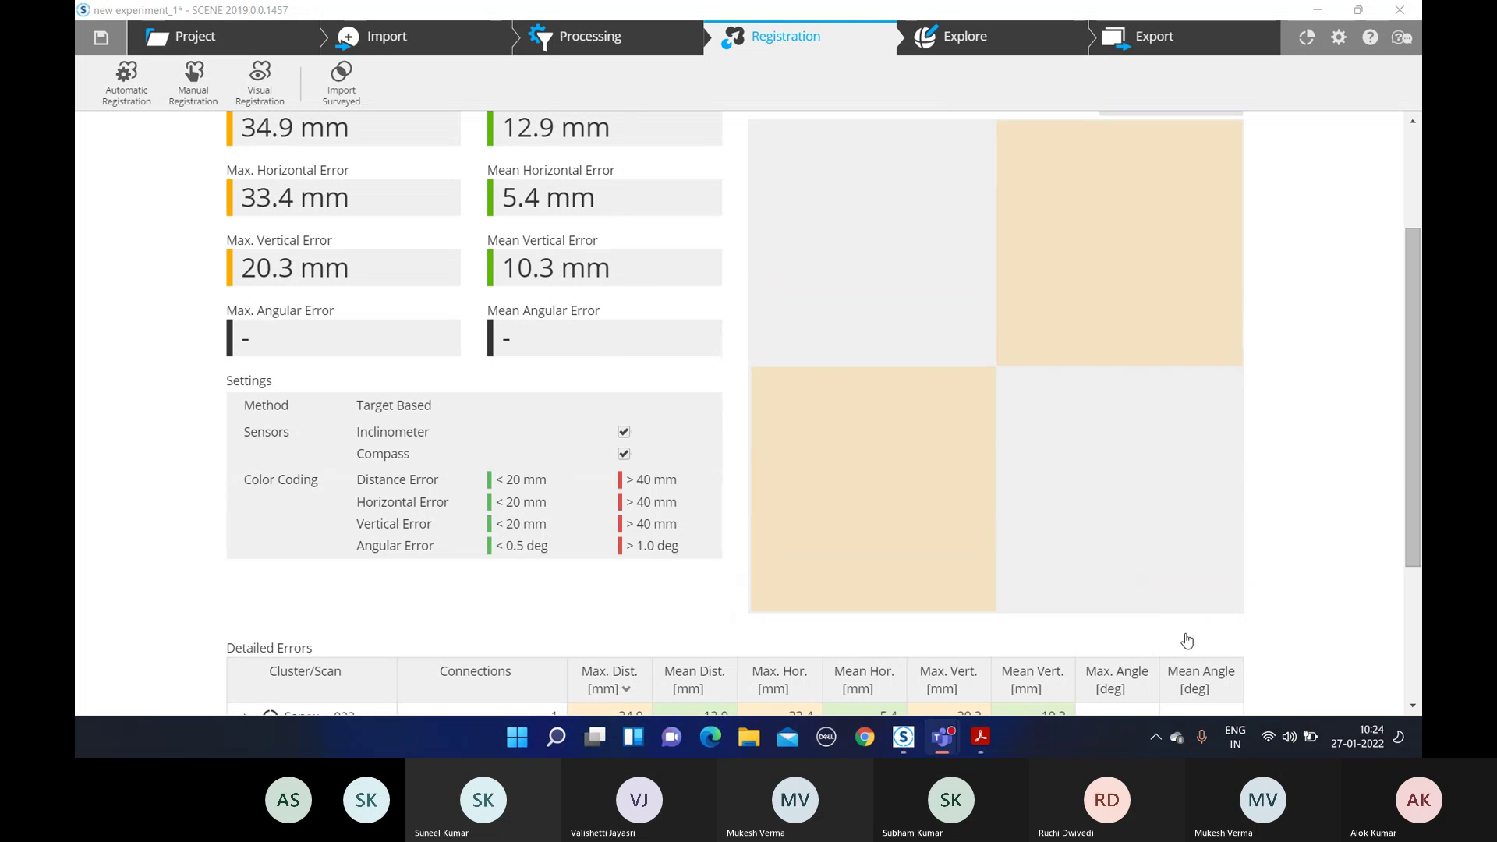
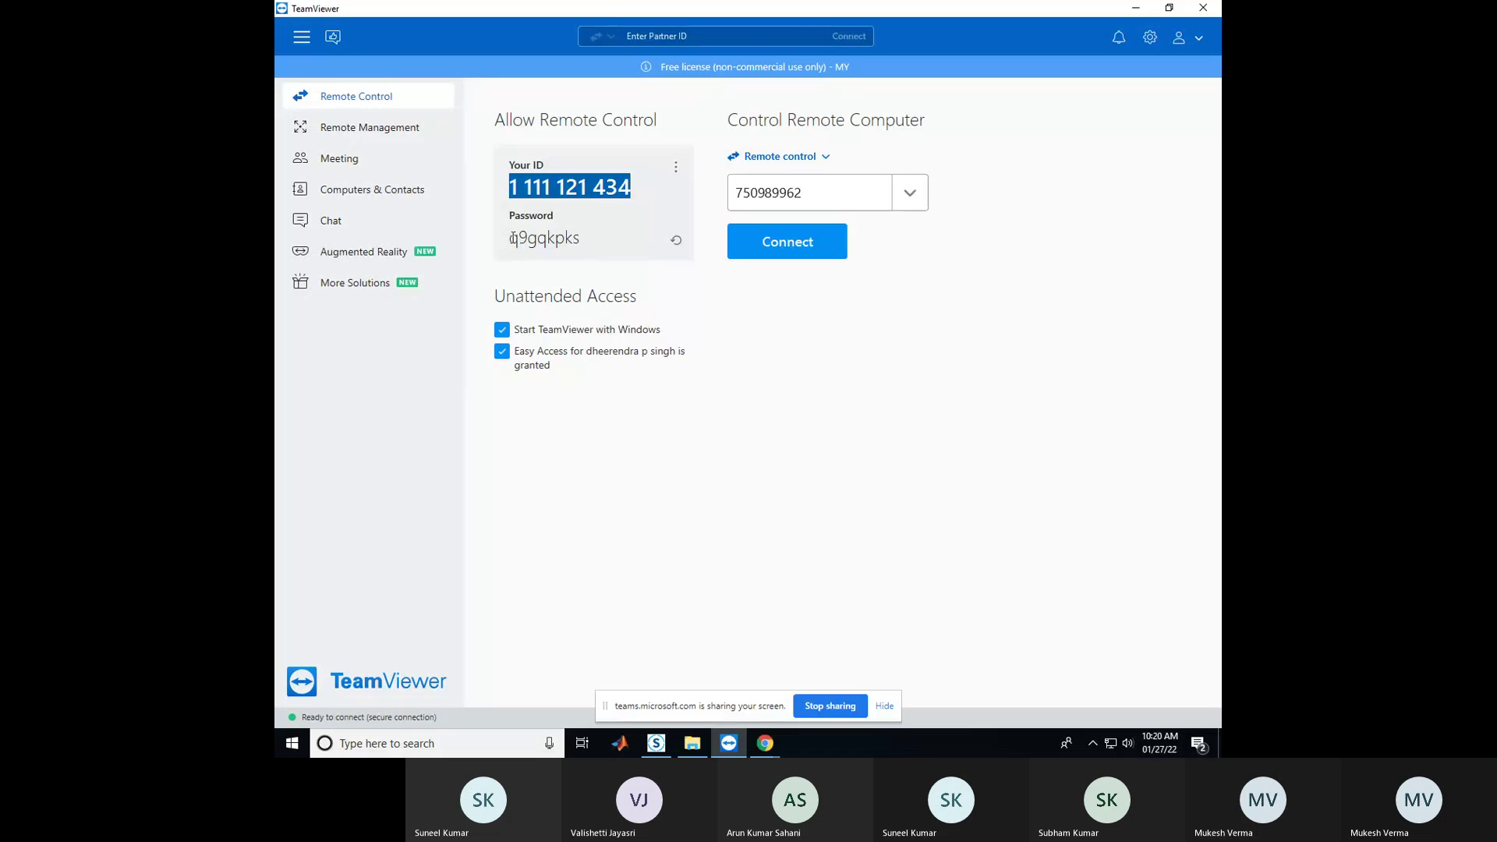
Select the remote-control password in TeamViewer, and show the participant list of the Microsoft Teams meeting in Chrome
drag(509, 237, 598, 237)
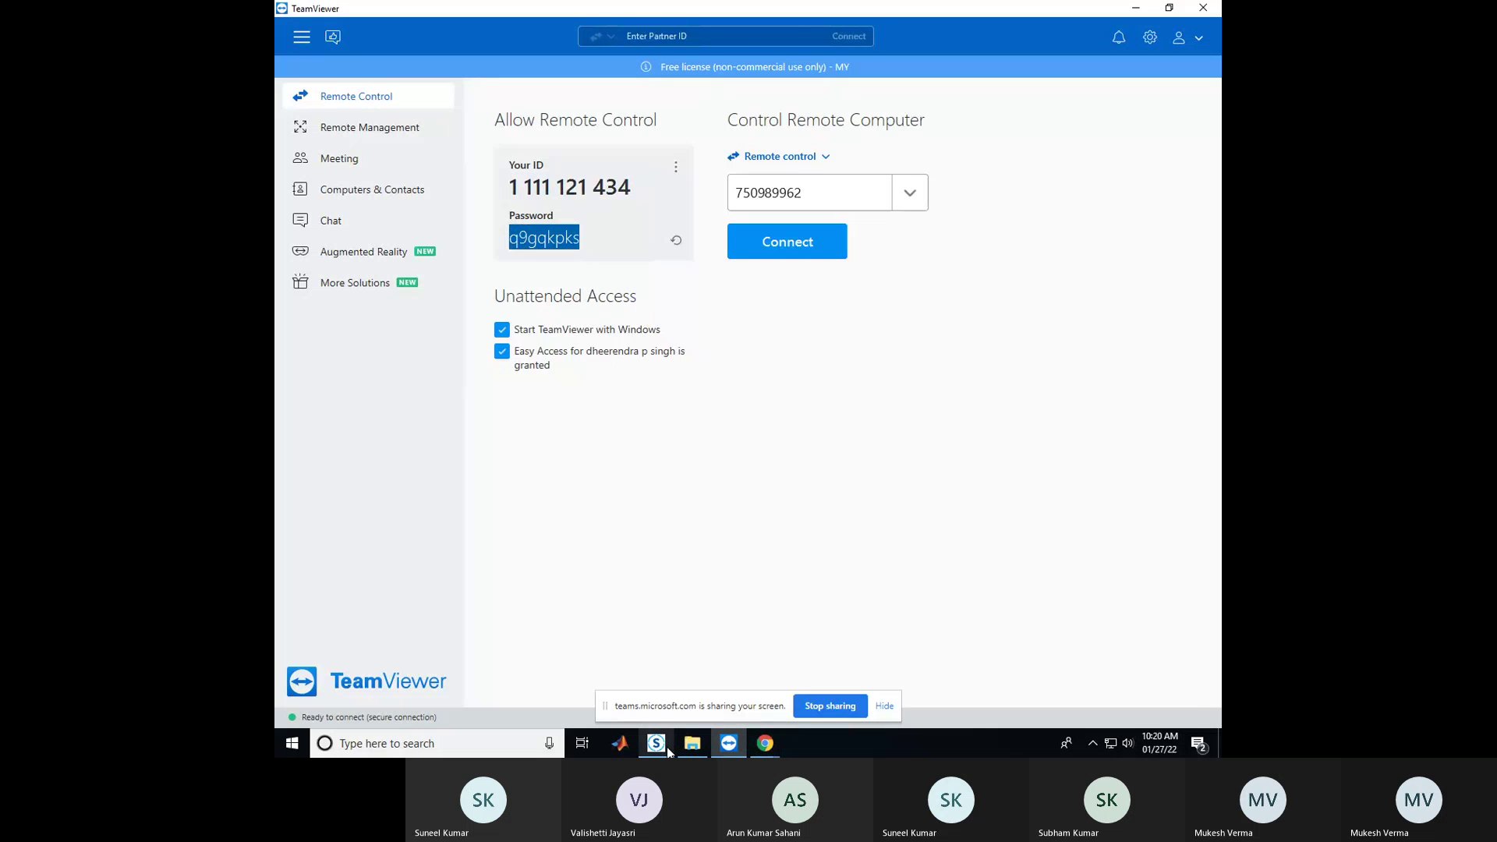
mouse_move(659, 745)
click(771, 744)
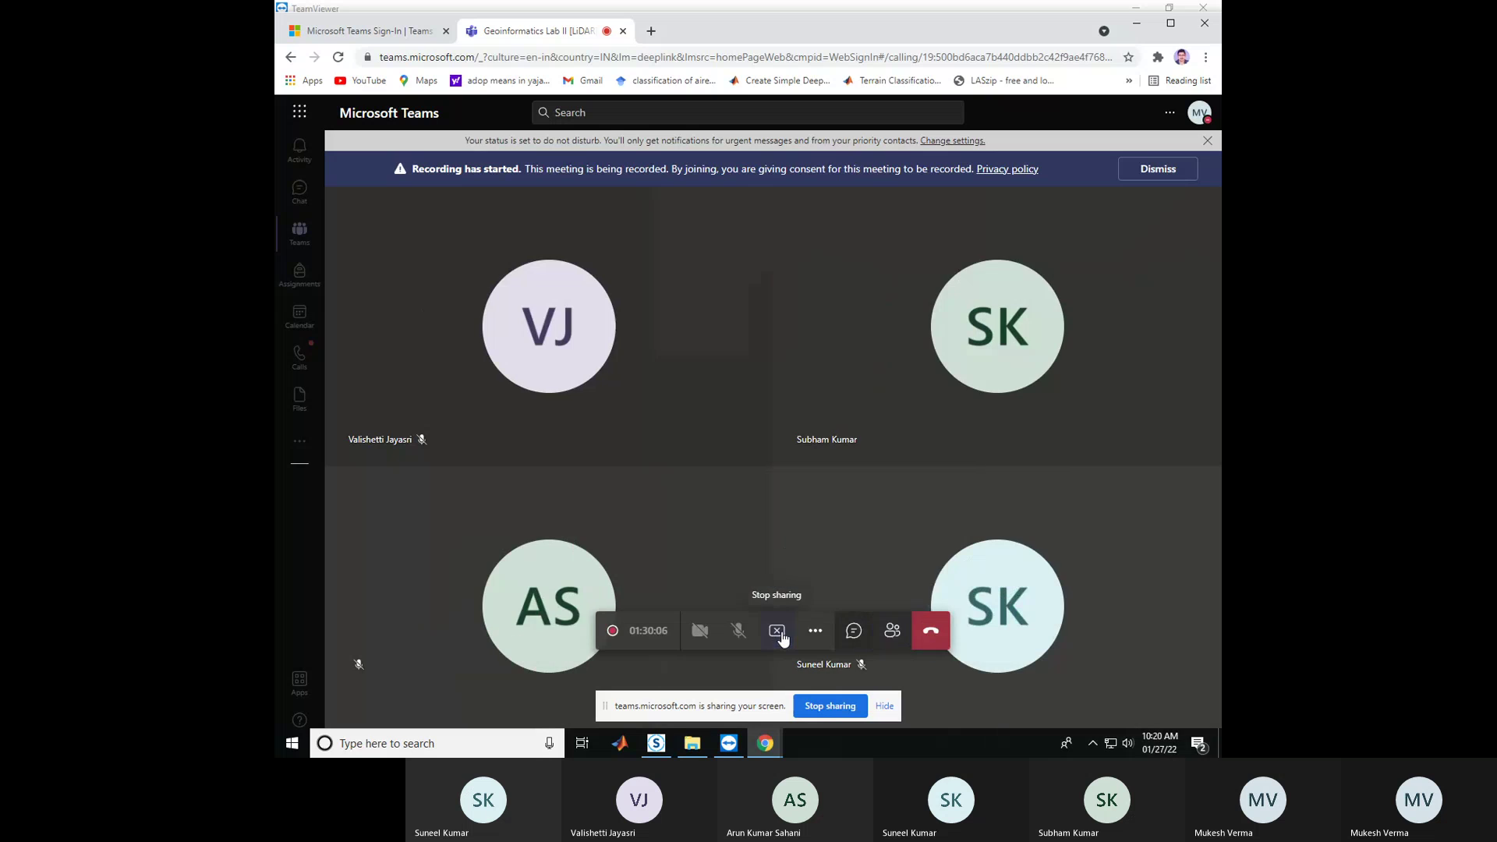
click(911, 631)
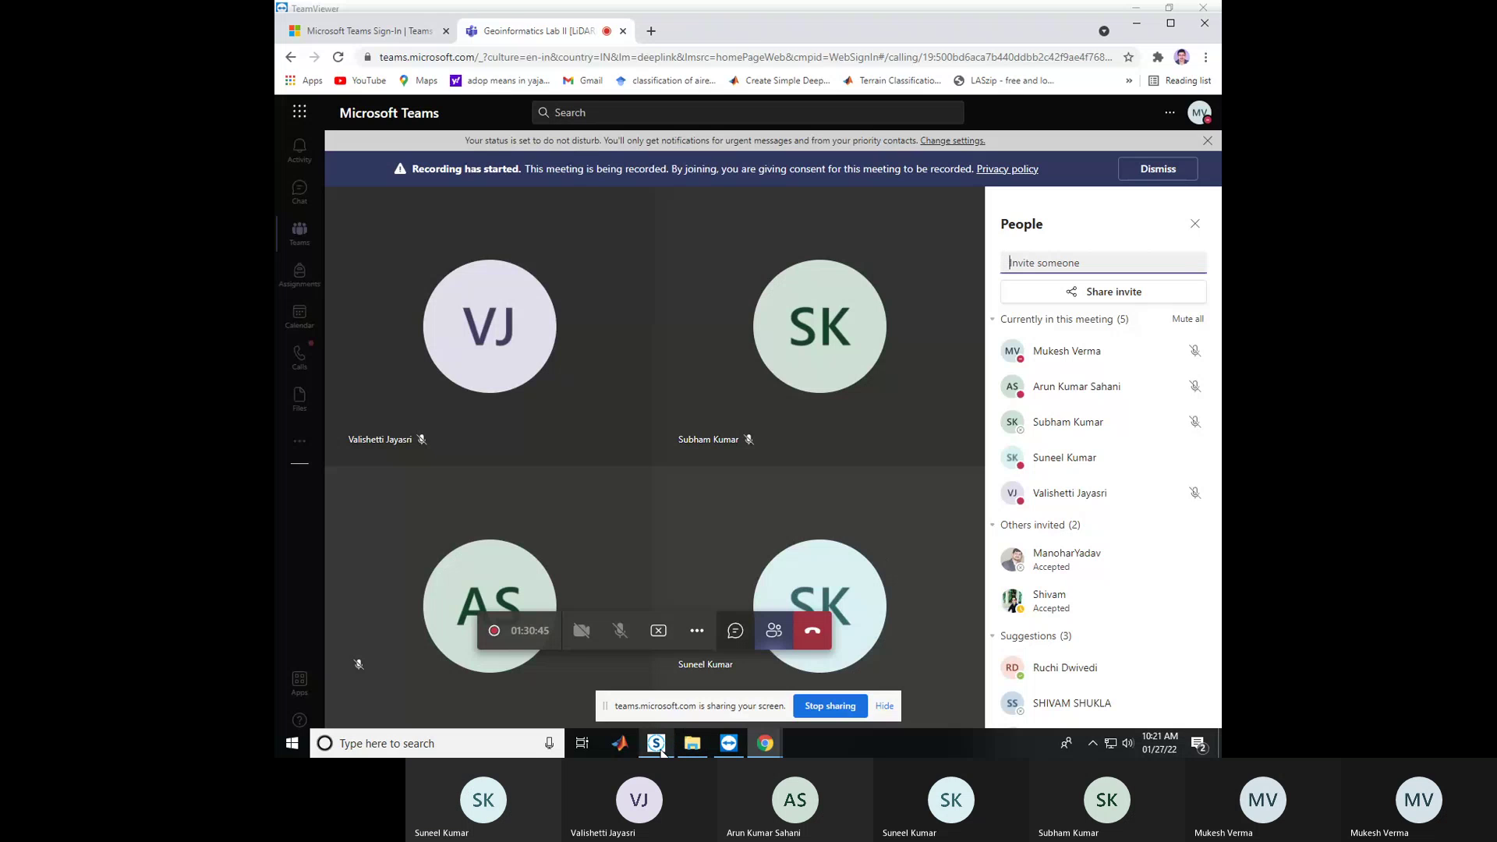
Switch back to TeamViewer and select this computer's remote-control ID
mouse_move(724, 754)
click(733, 678)
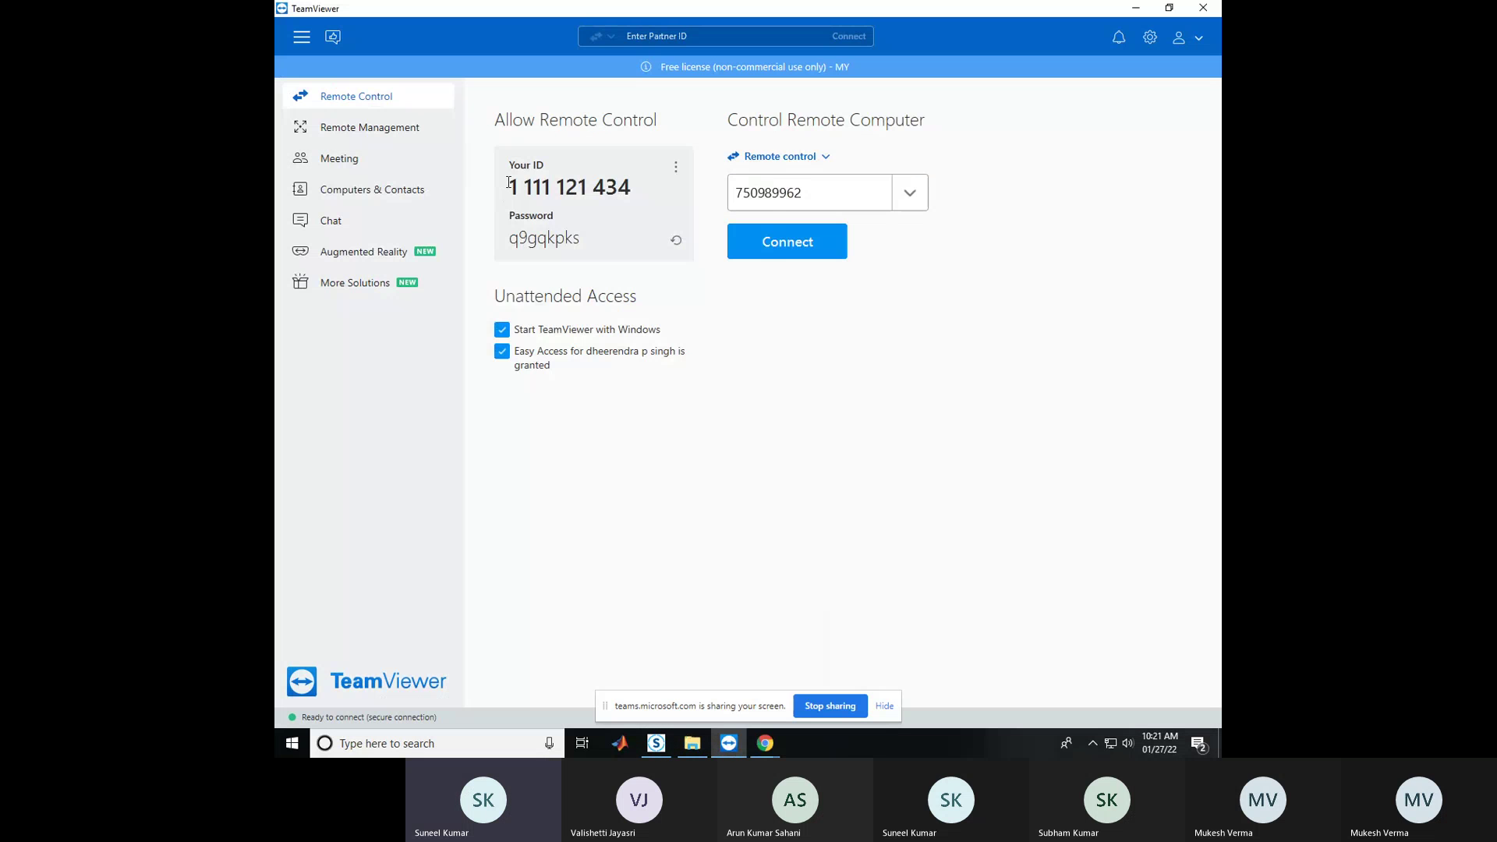
drag(513, 186, 646, 193)
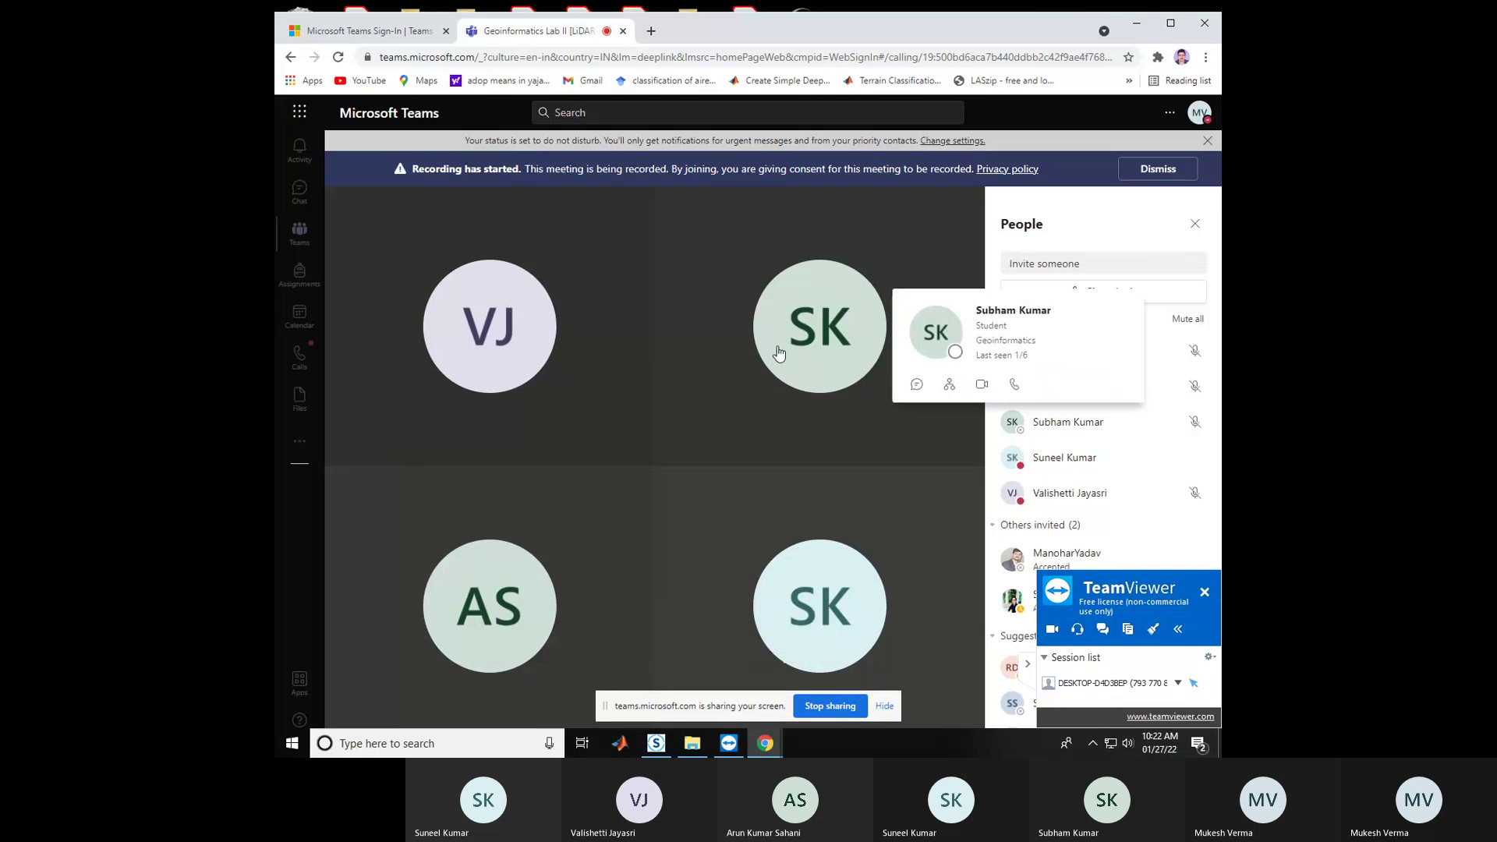
Minimize the Teams meeting, return to SCENE, and close the Sumit project and the program without saving the modifications
click(1135, 24)
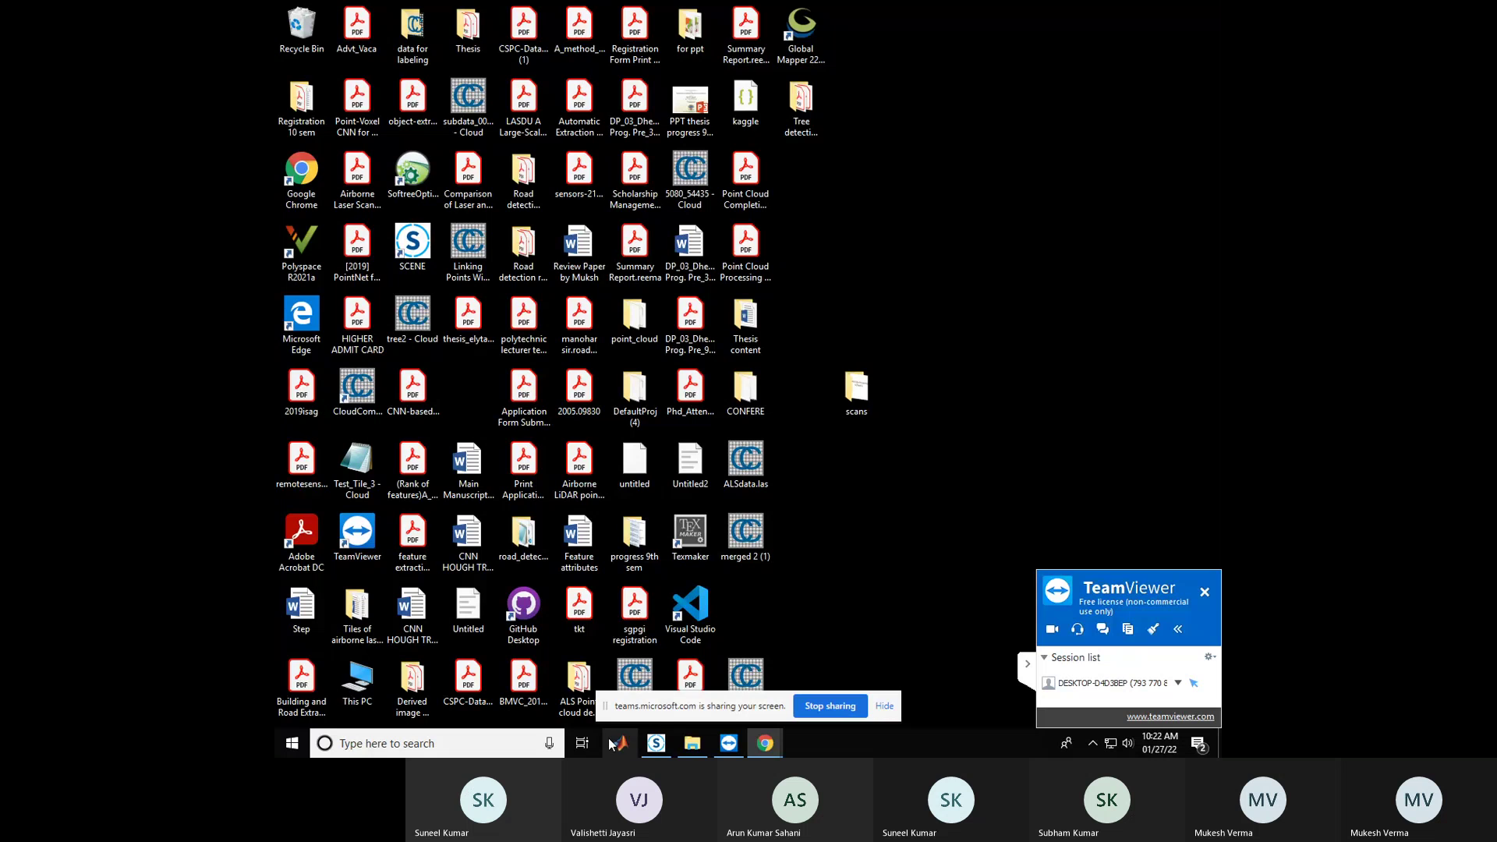
click(656, 742)
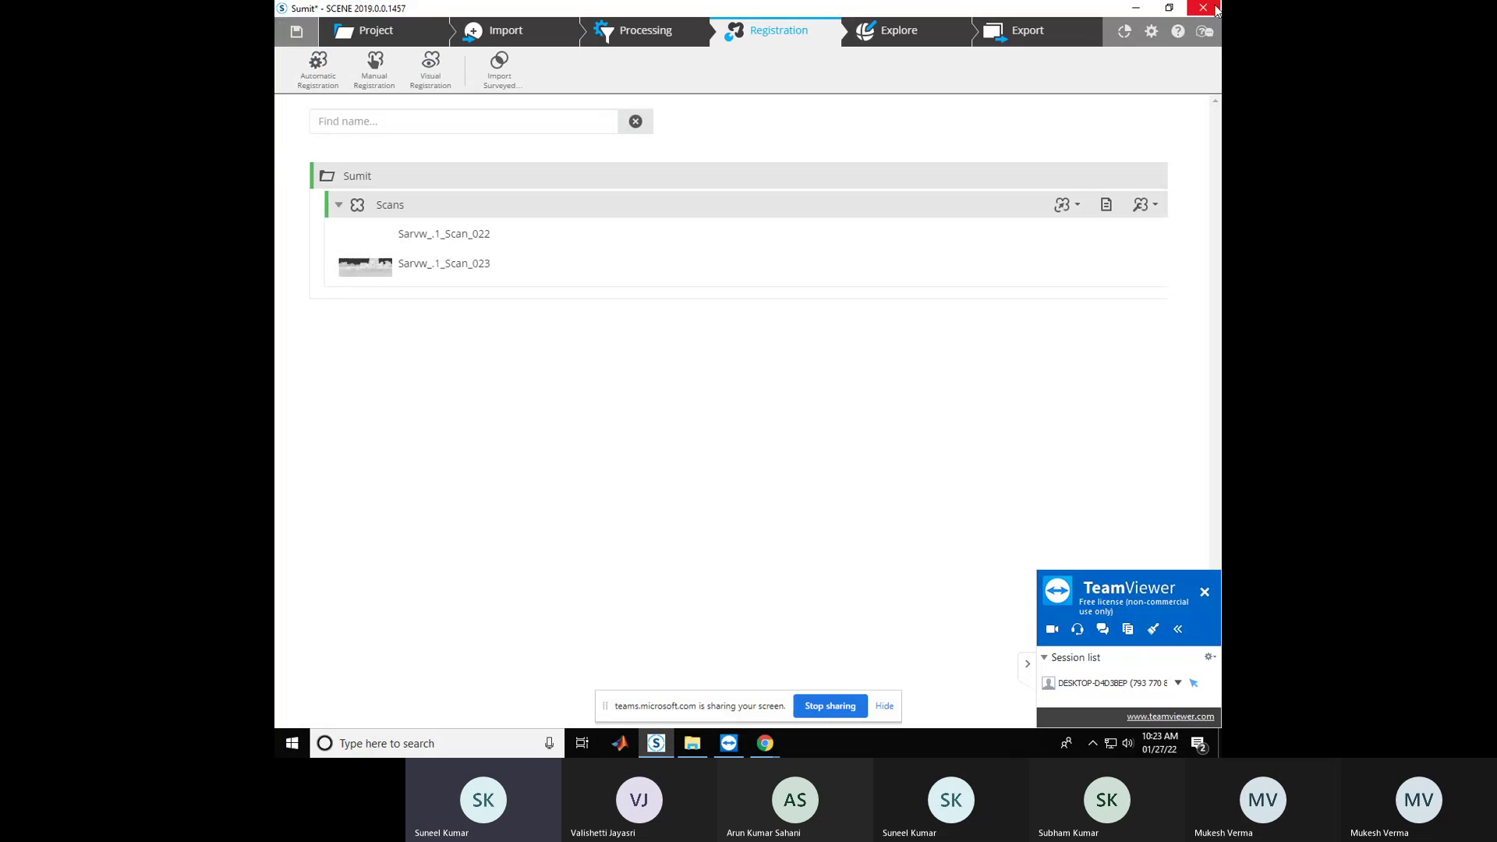
click(1203, 7)
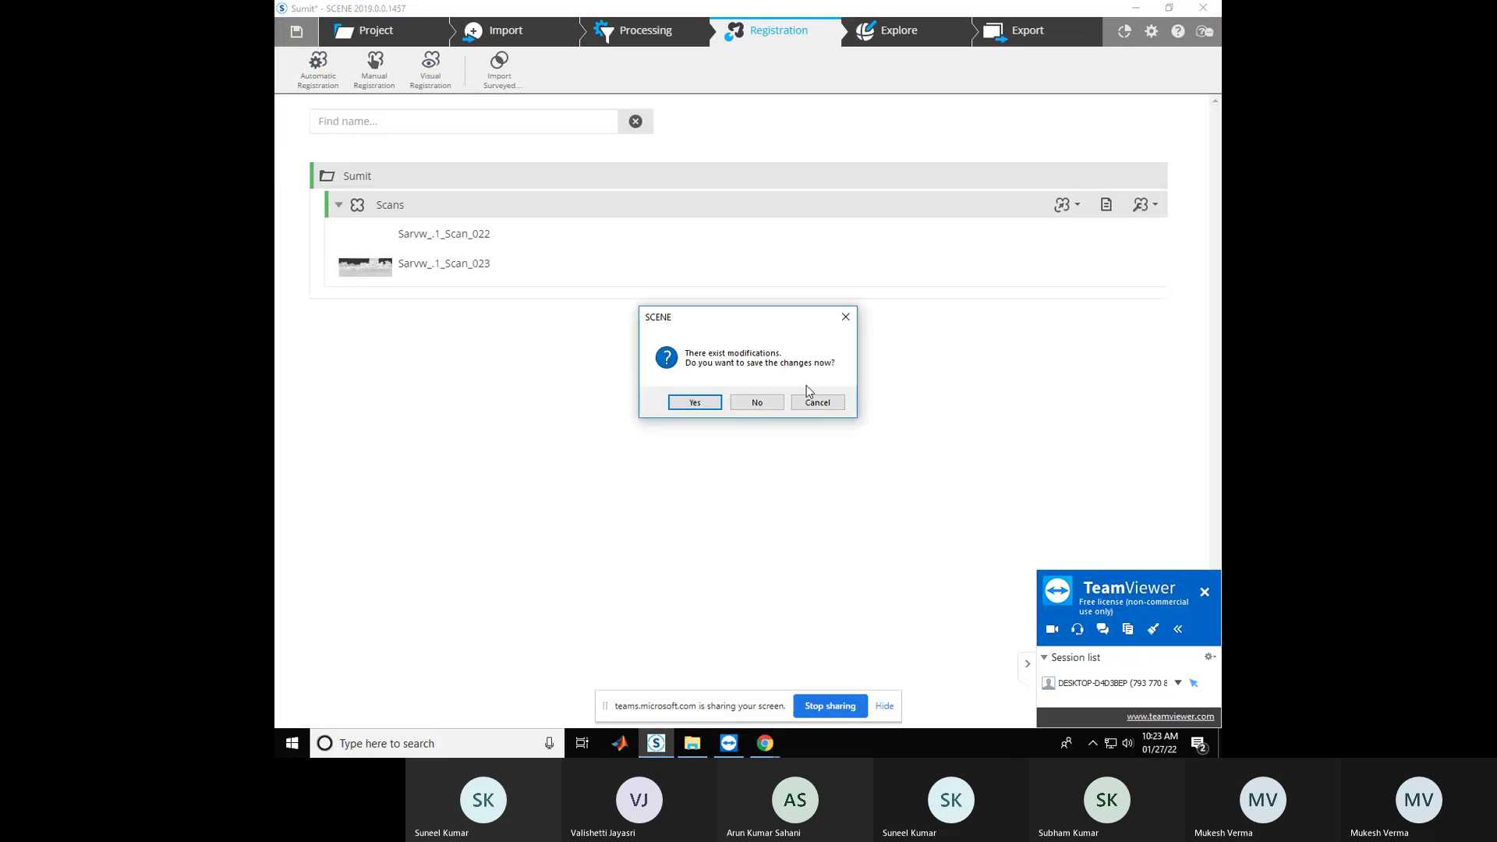
click(755, 402)
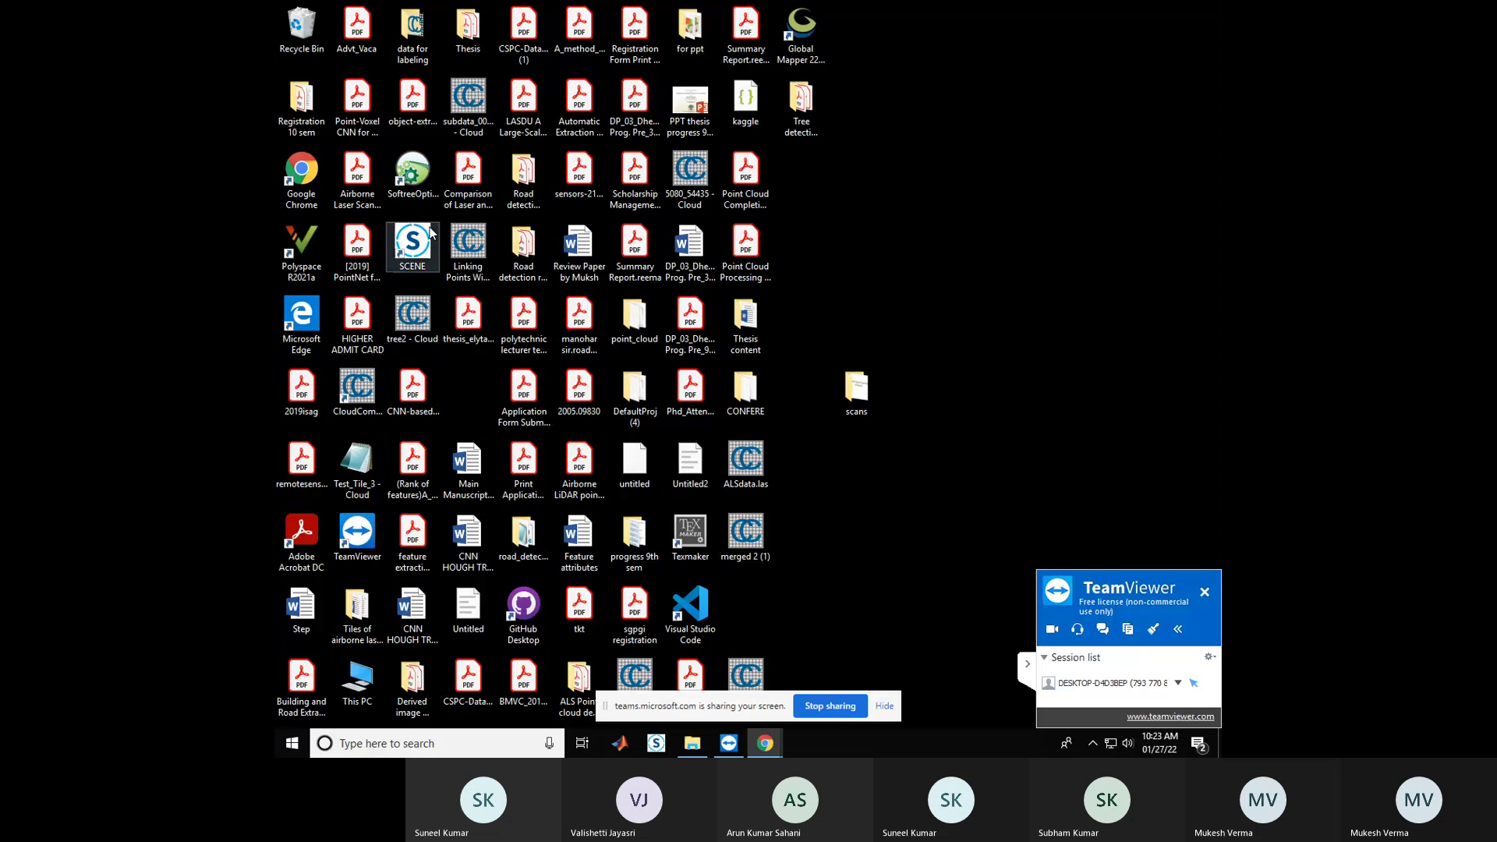
Restart SCENE, create a new scan project named with the participant's first name, and close the Updates and News window
double_click(418, 244)
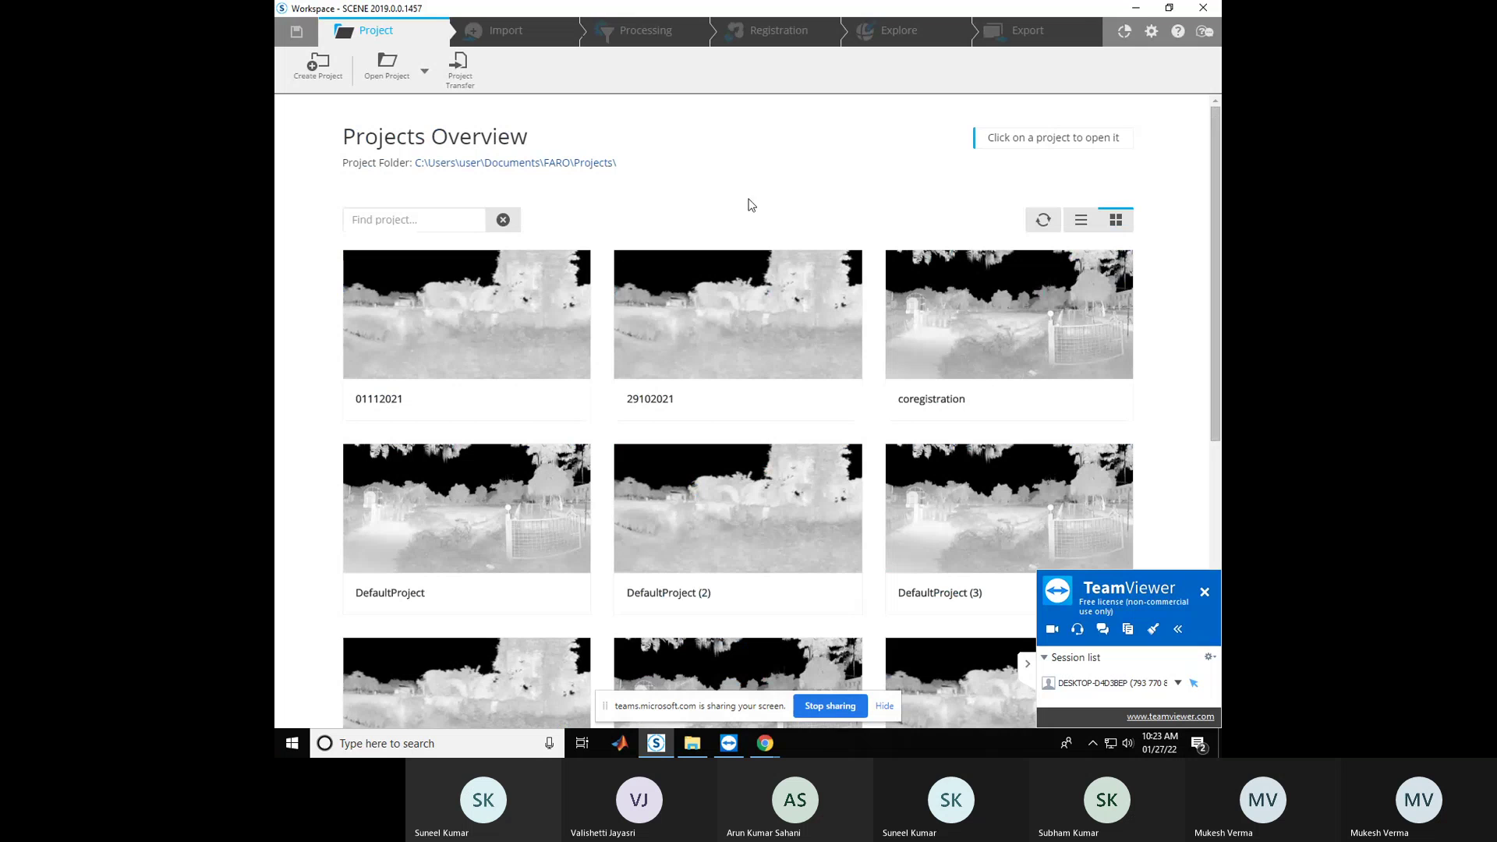
click(317, 74)
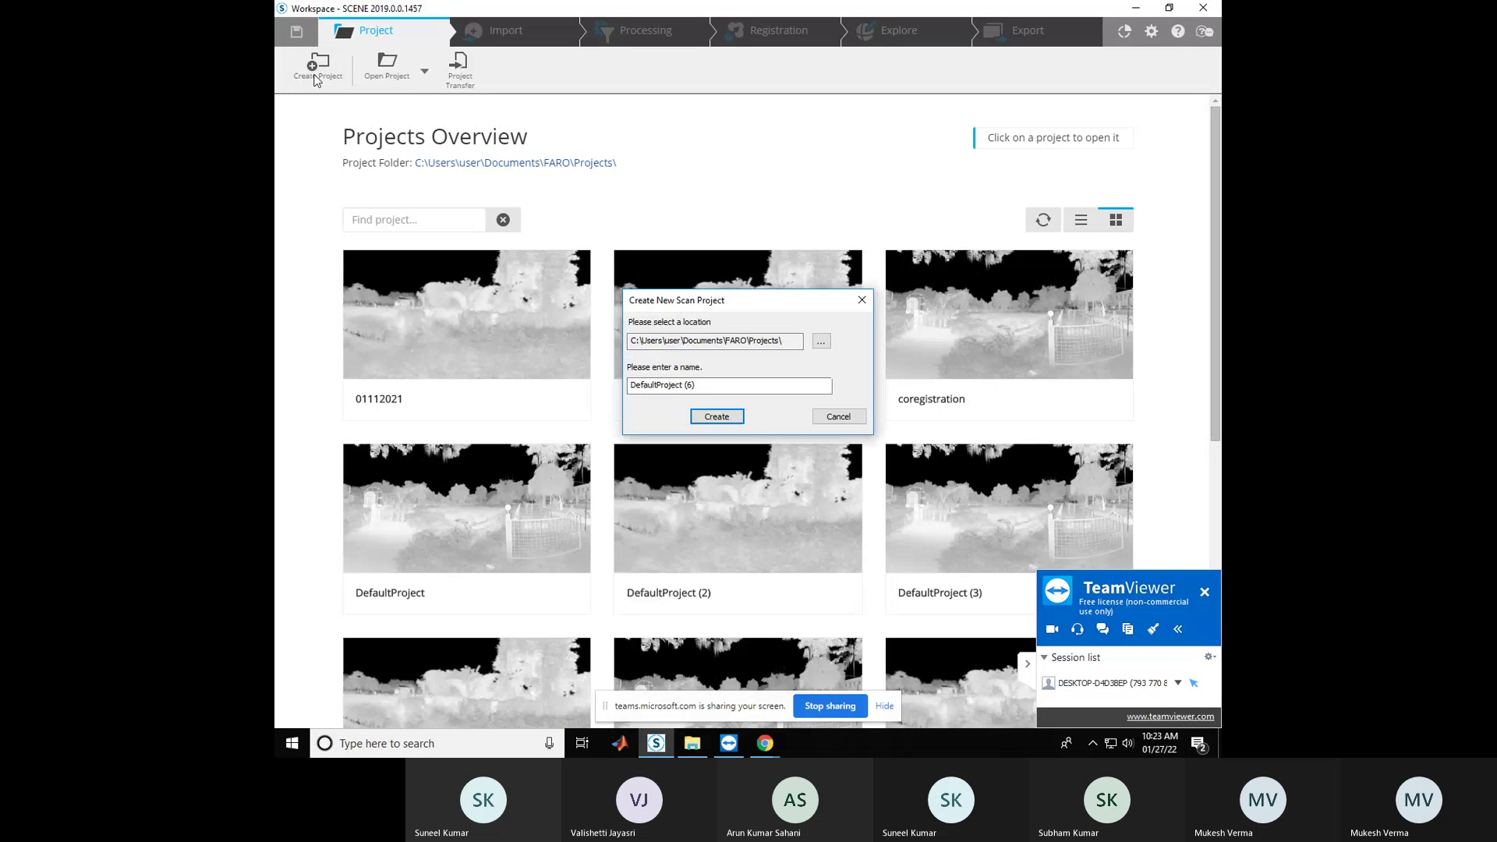
click(717, 385)
key(BackSpace)
key(BackSpace)
key(BackSpace)
key(BackSpace)
key(BackSpace)
key(BackSpace)
key(BackSpace)
key(BackSpace)
key(BackSpace)
key(BackSpace)
key(BackSpace)
key(BackSpace)
key(BackSpace)
key(BackSpace)
key(BackSpace)
key(BackSpace)
key(BackSpace)
key(BackSpace)
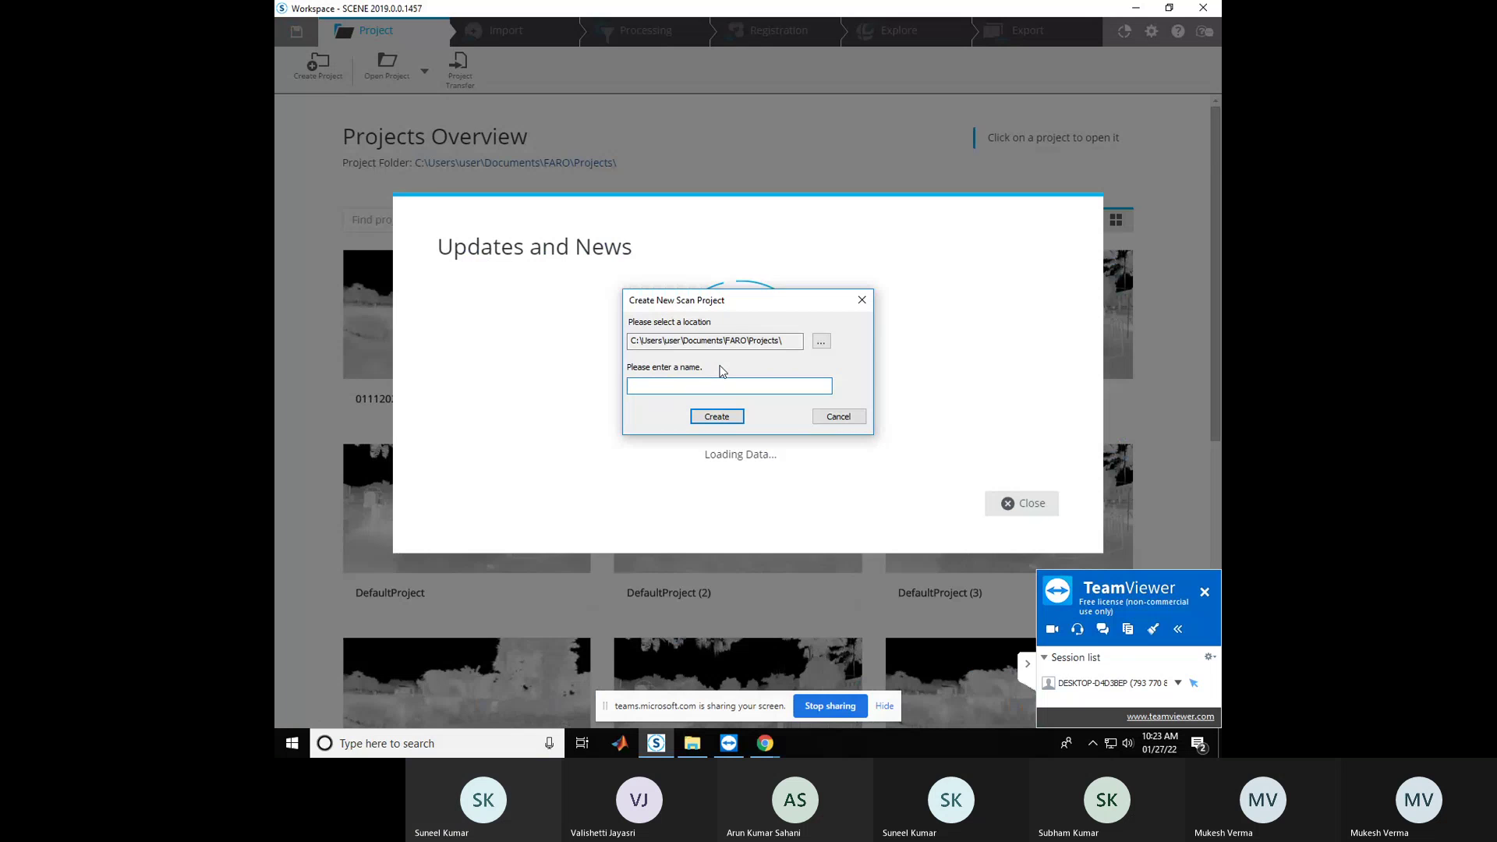
text(sun)
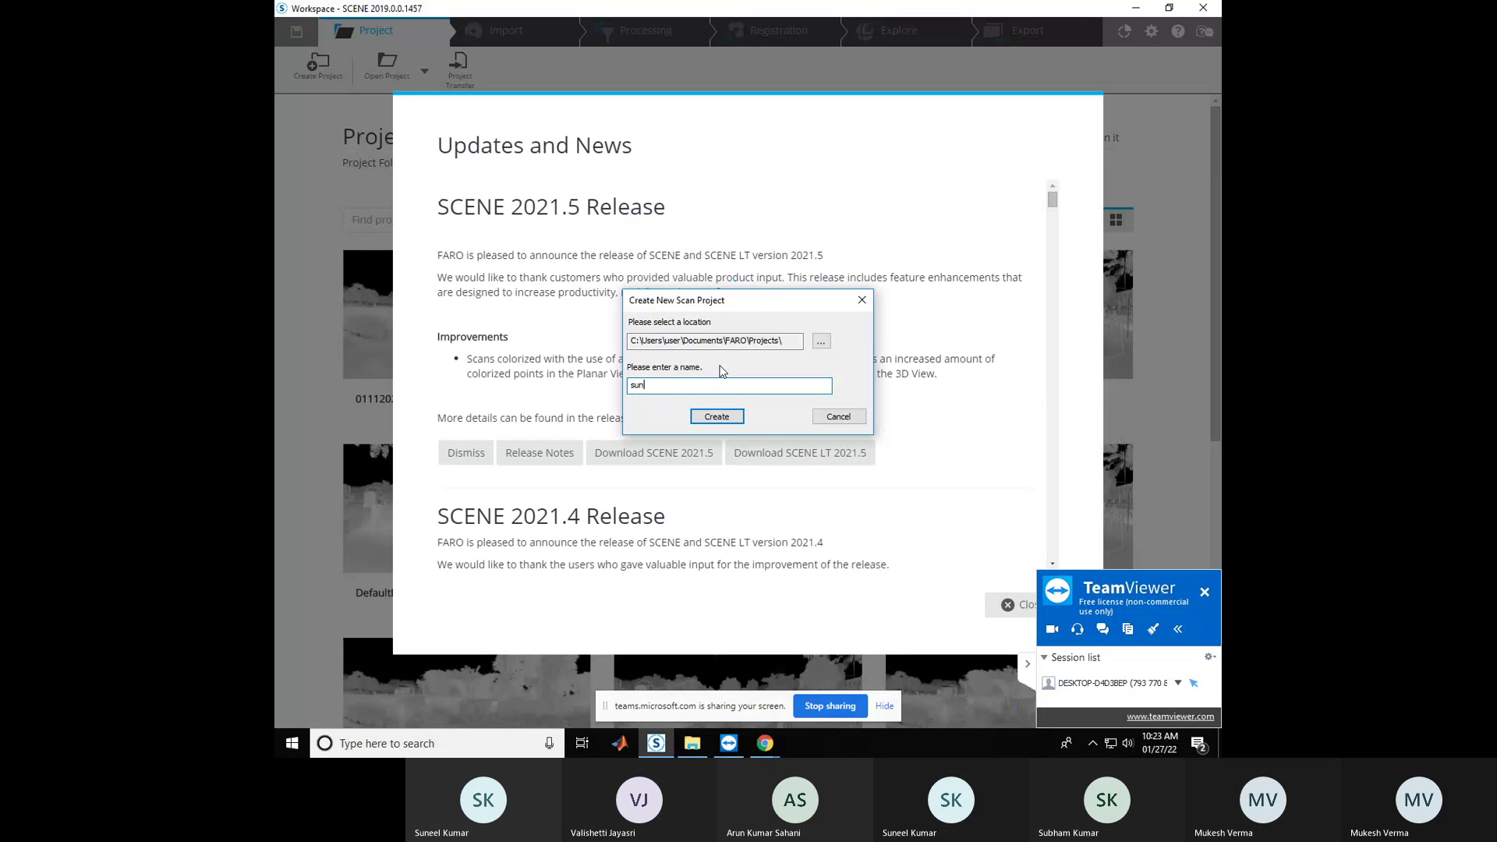
text(eel)
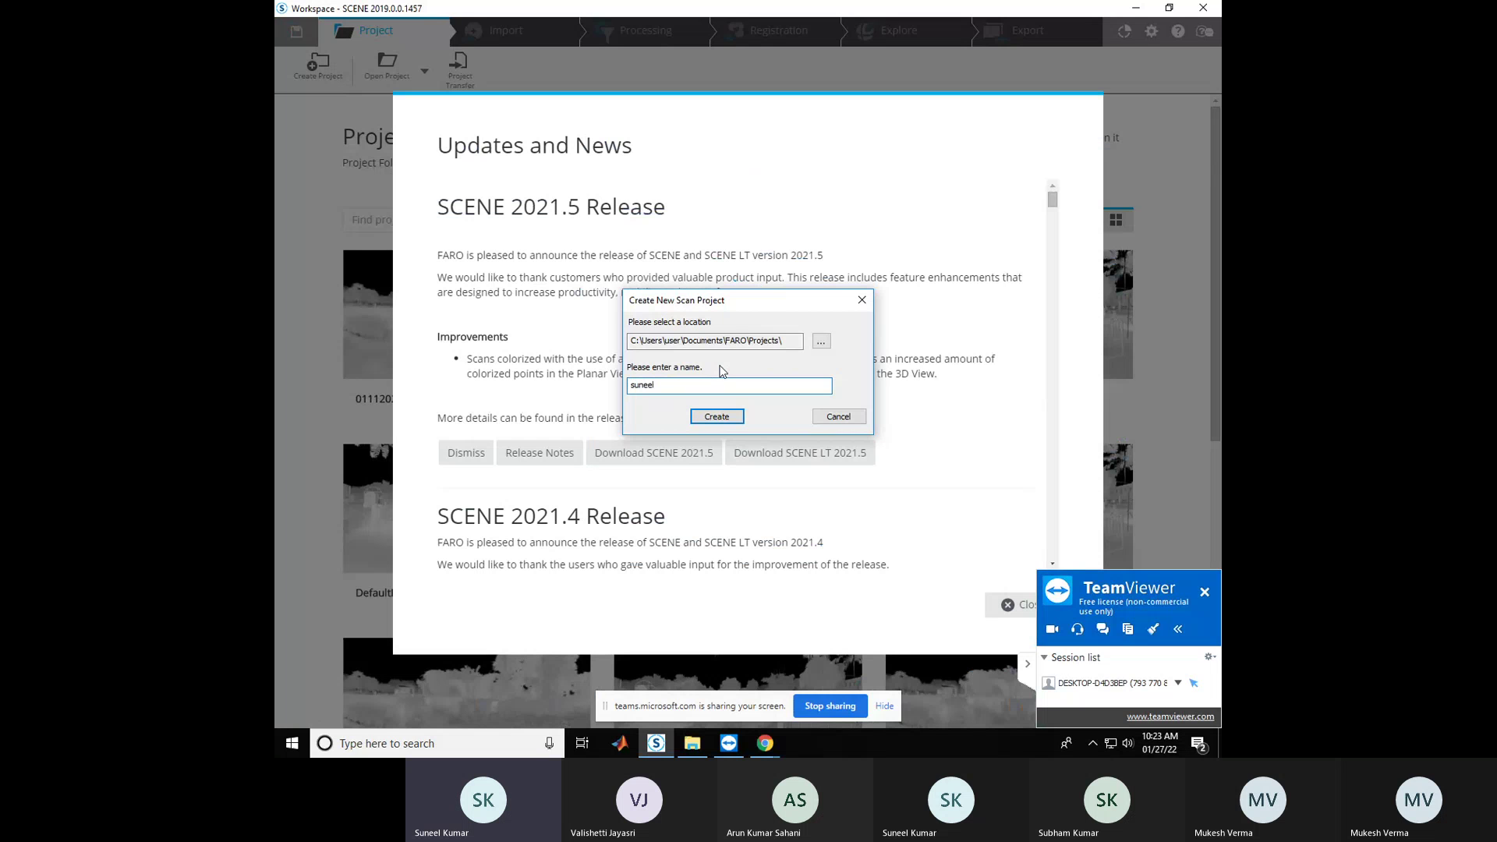
click(725, 417)
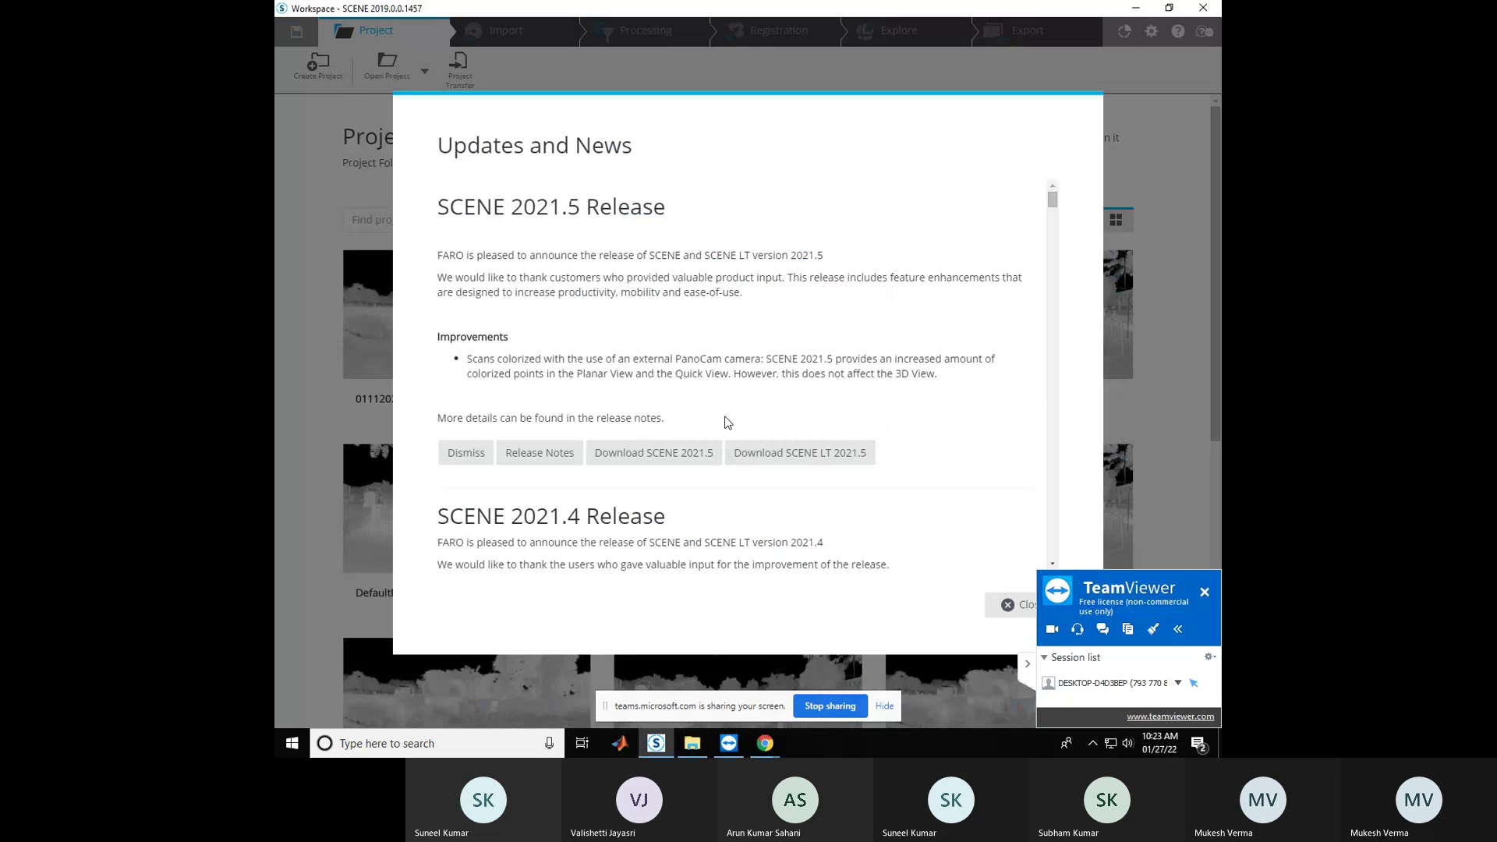
click(1011, 607)
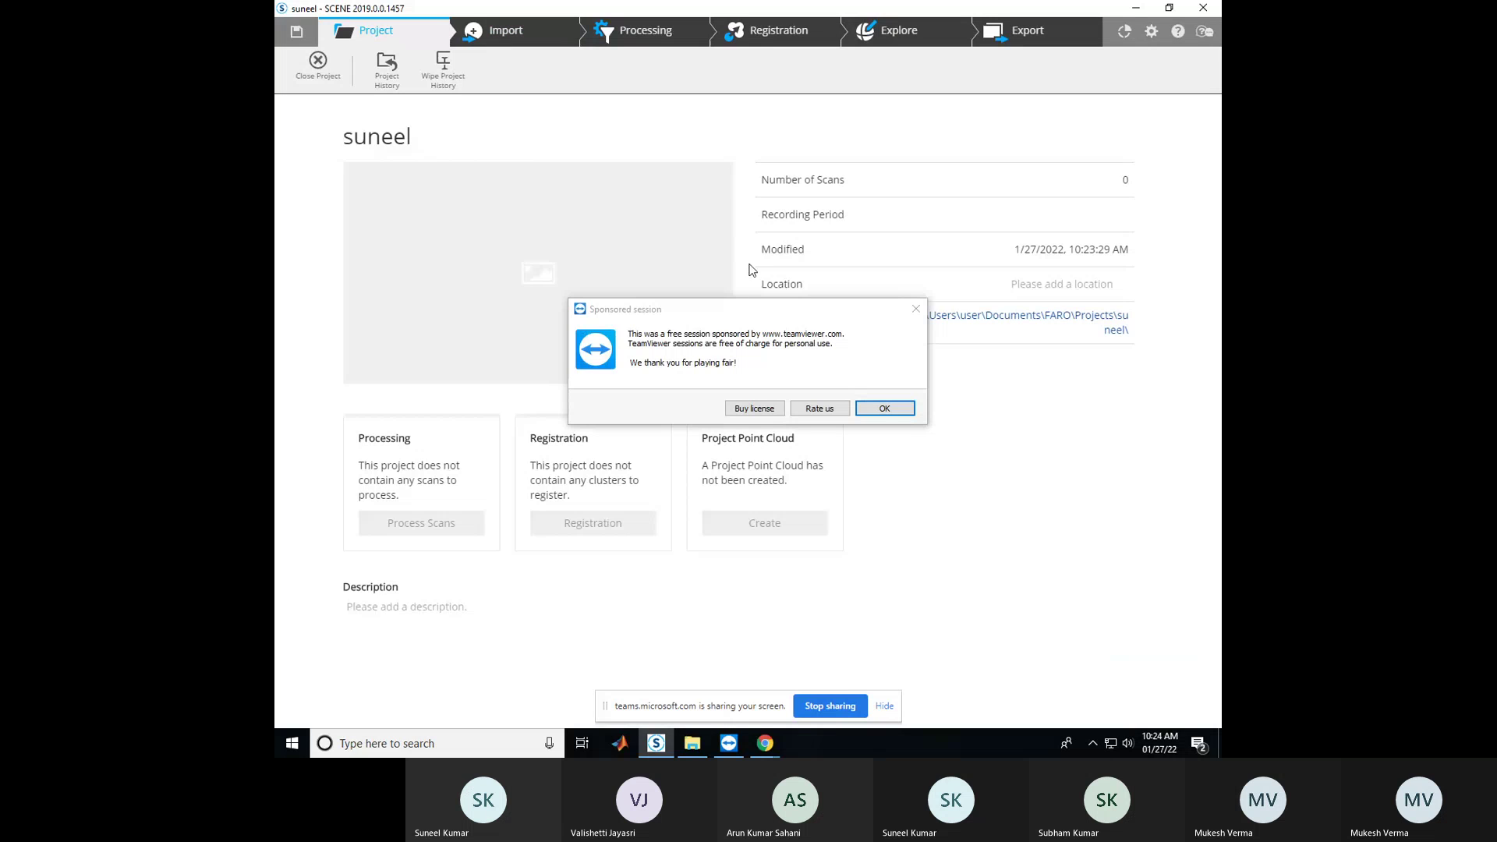
Switch to TeamViewer and dismiss its promotional offer and the sponsored-session notice
click(728, 744)
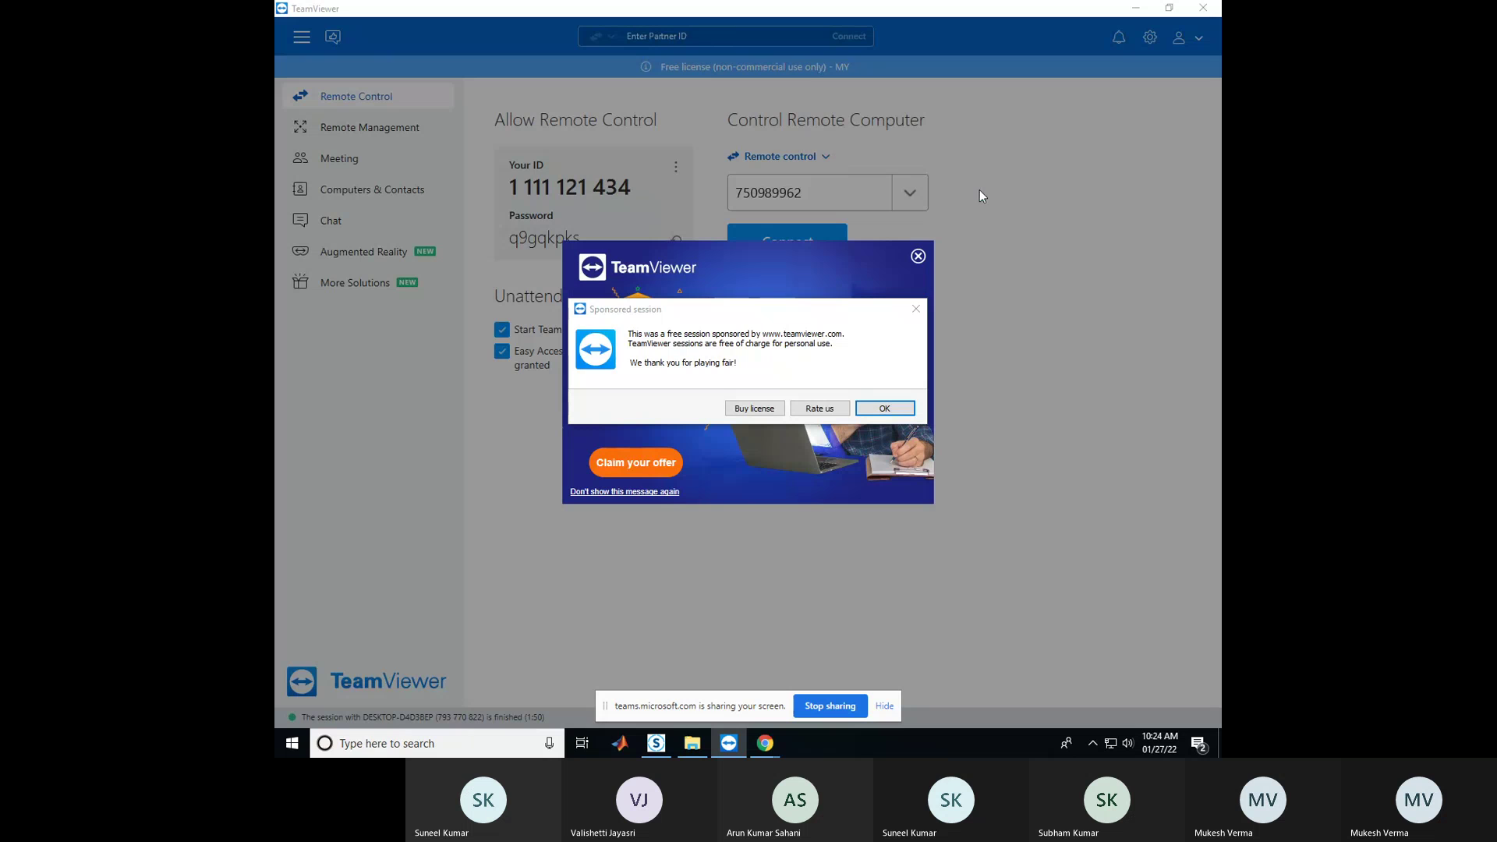
click(918, 257)
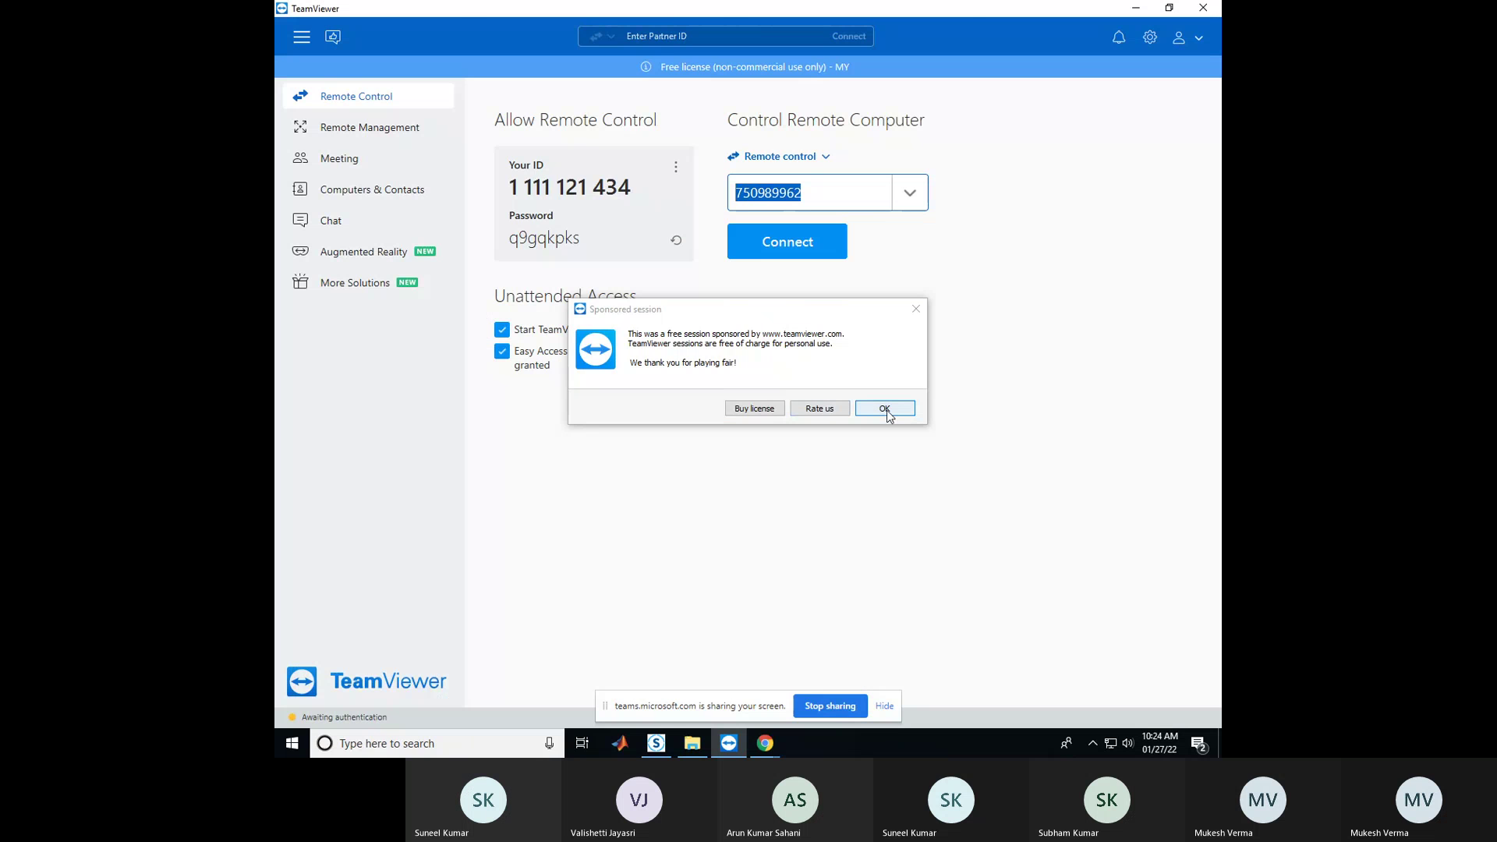
click(885, 408)
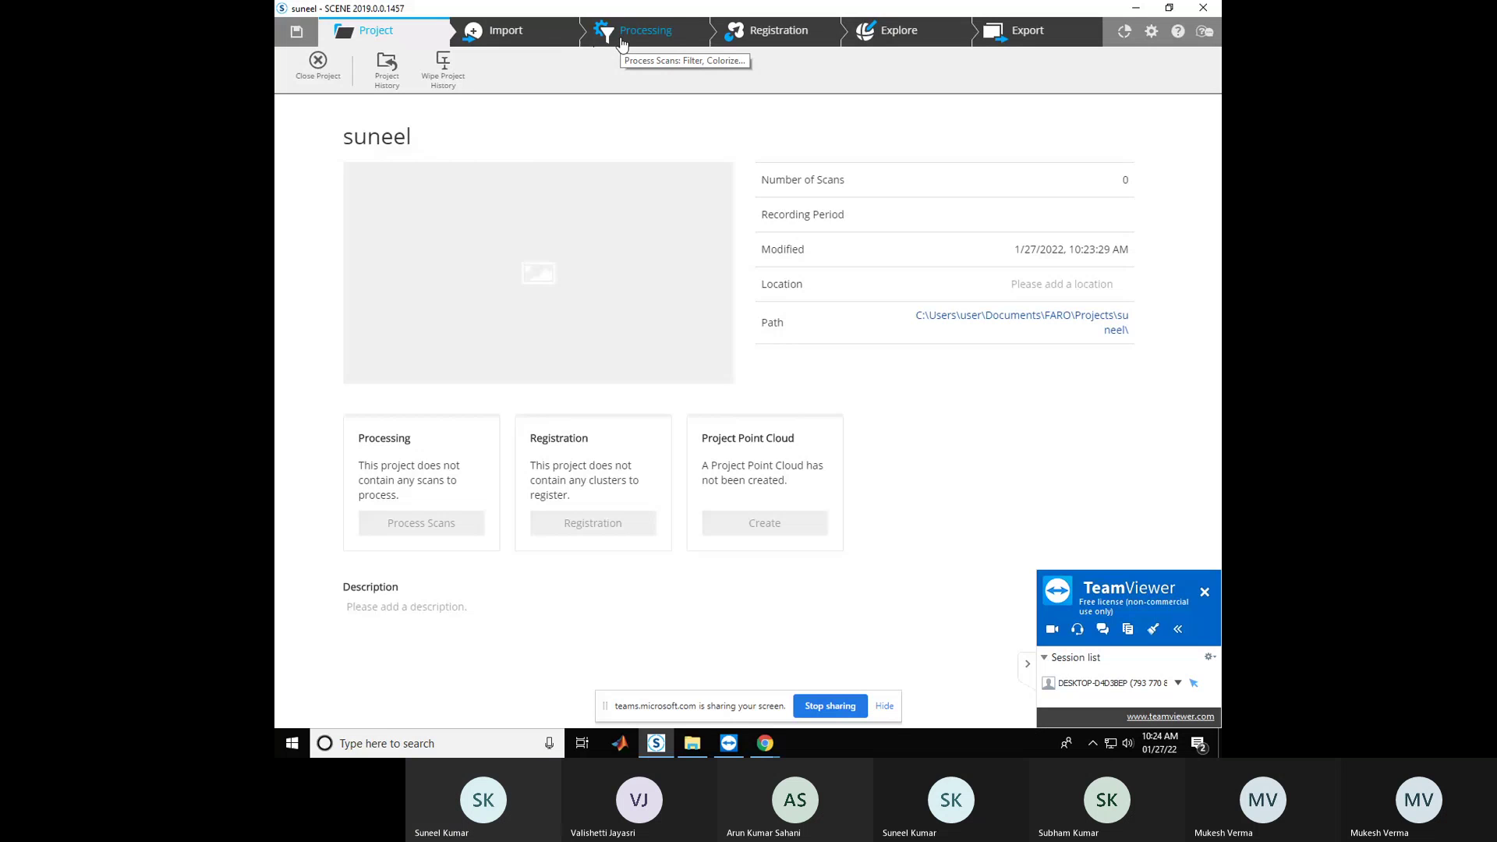
Open the Import stage of the new project and minimize SCENE to reach the desktop
click(547, 47)
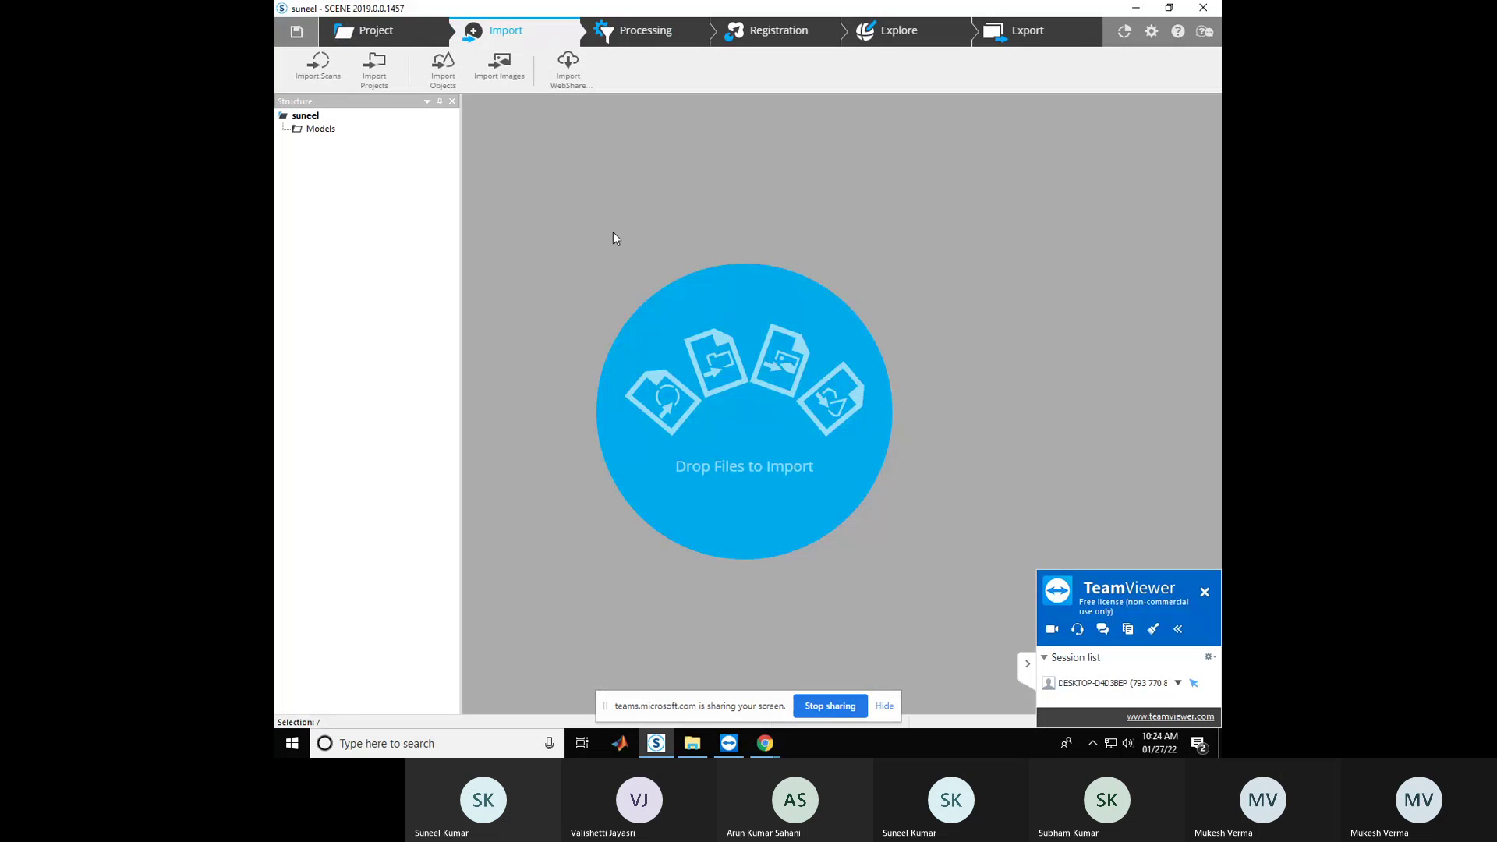
click(1134, 9)
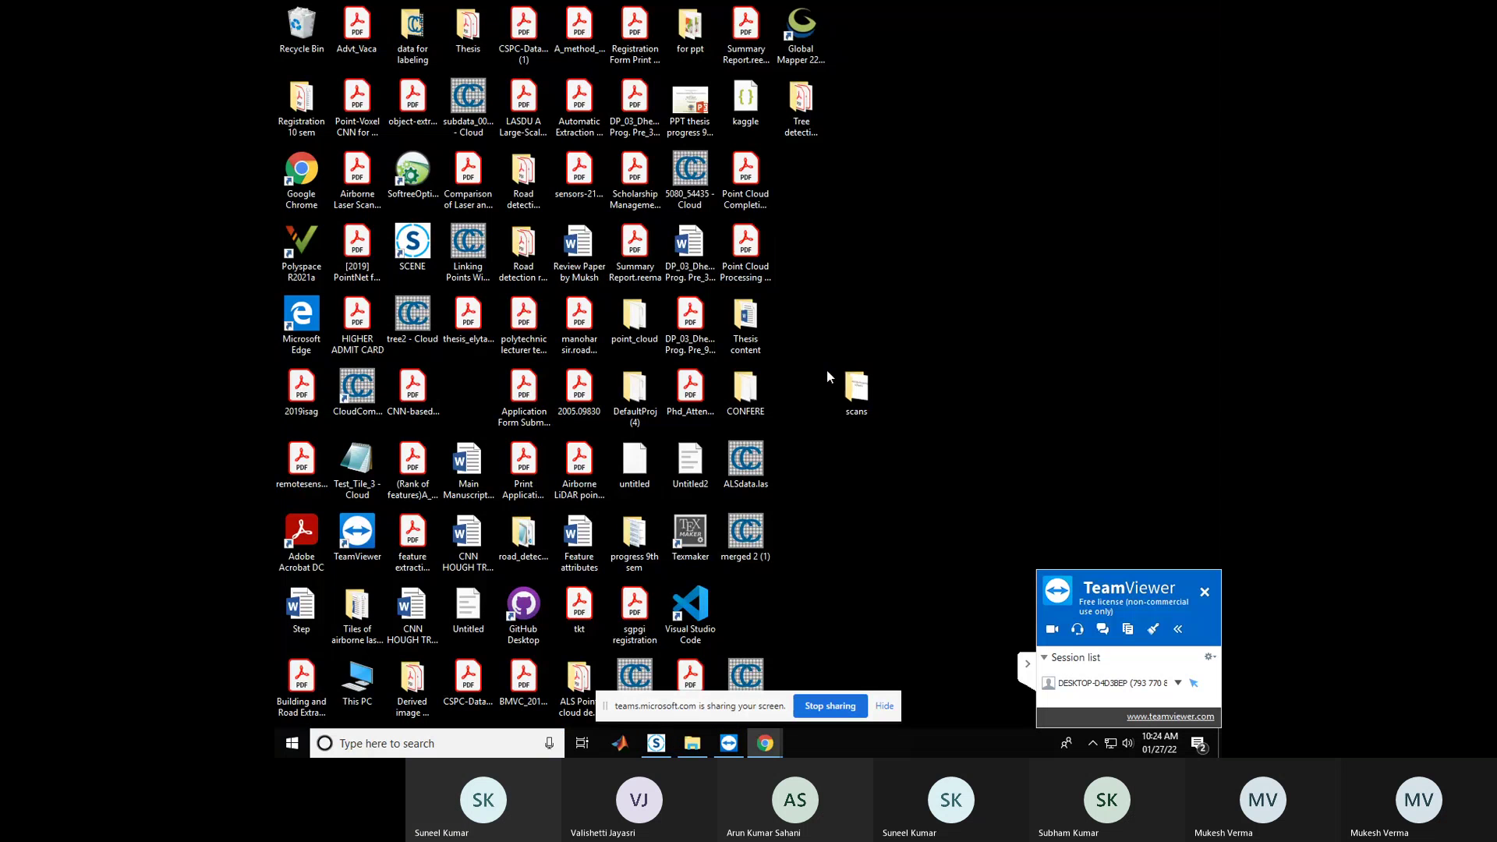
click(803, 134)
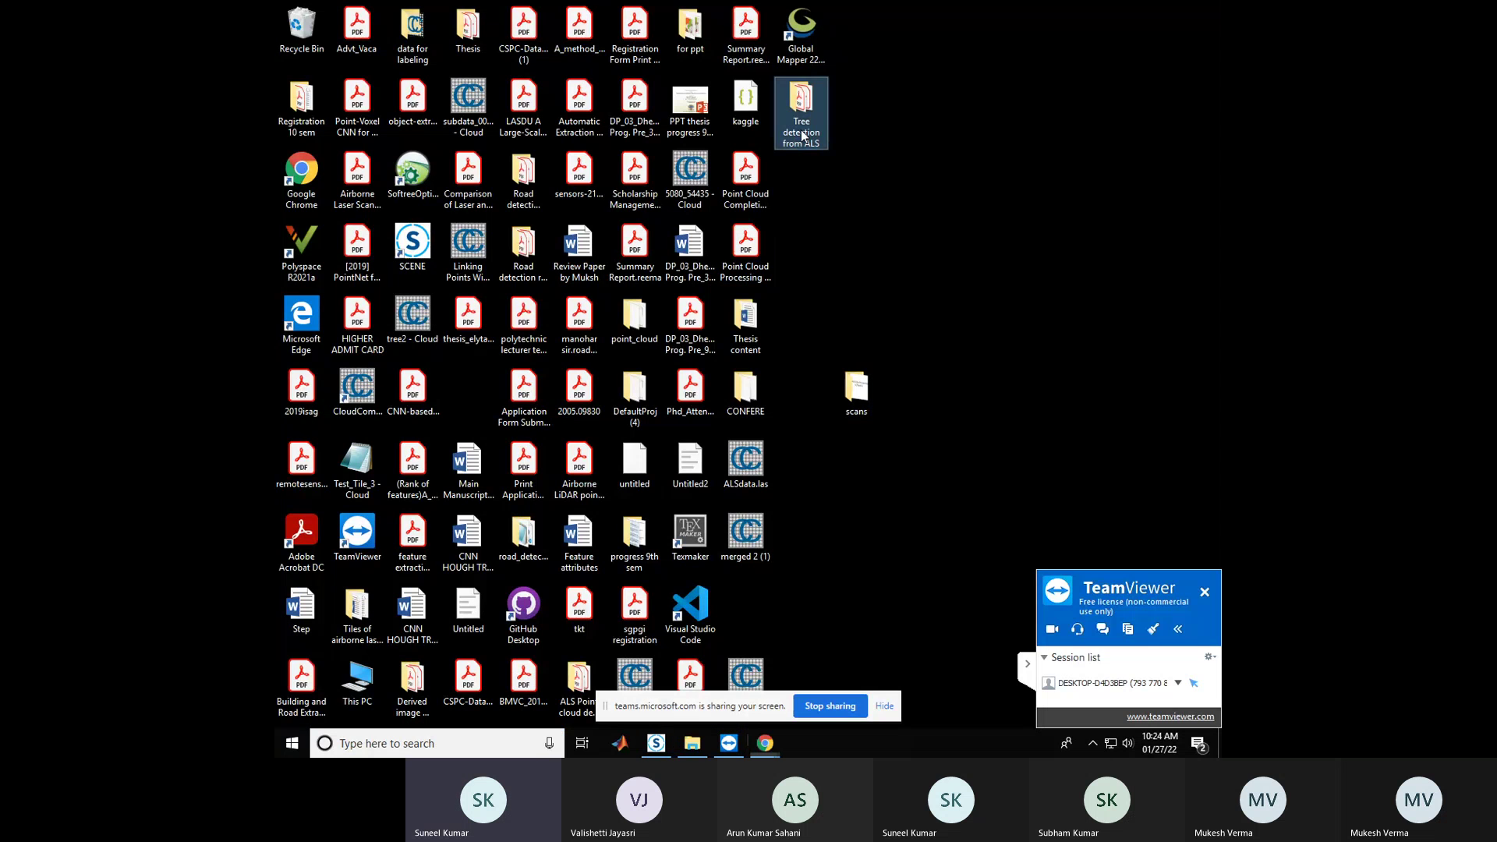
double_click(803, 134)
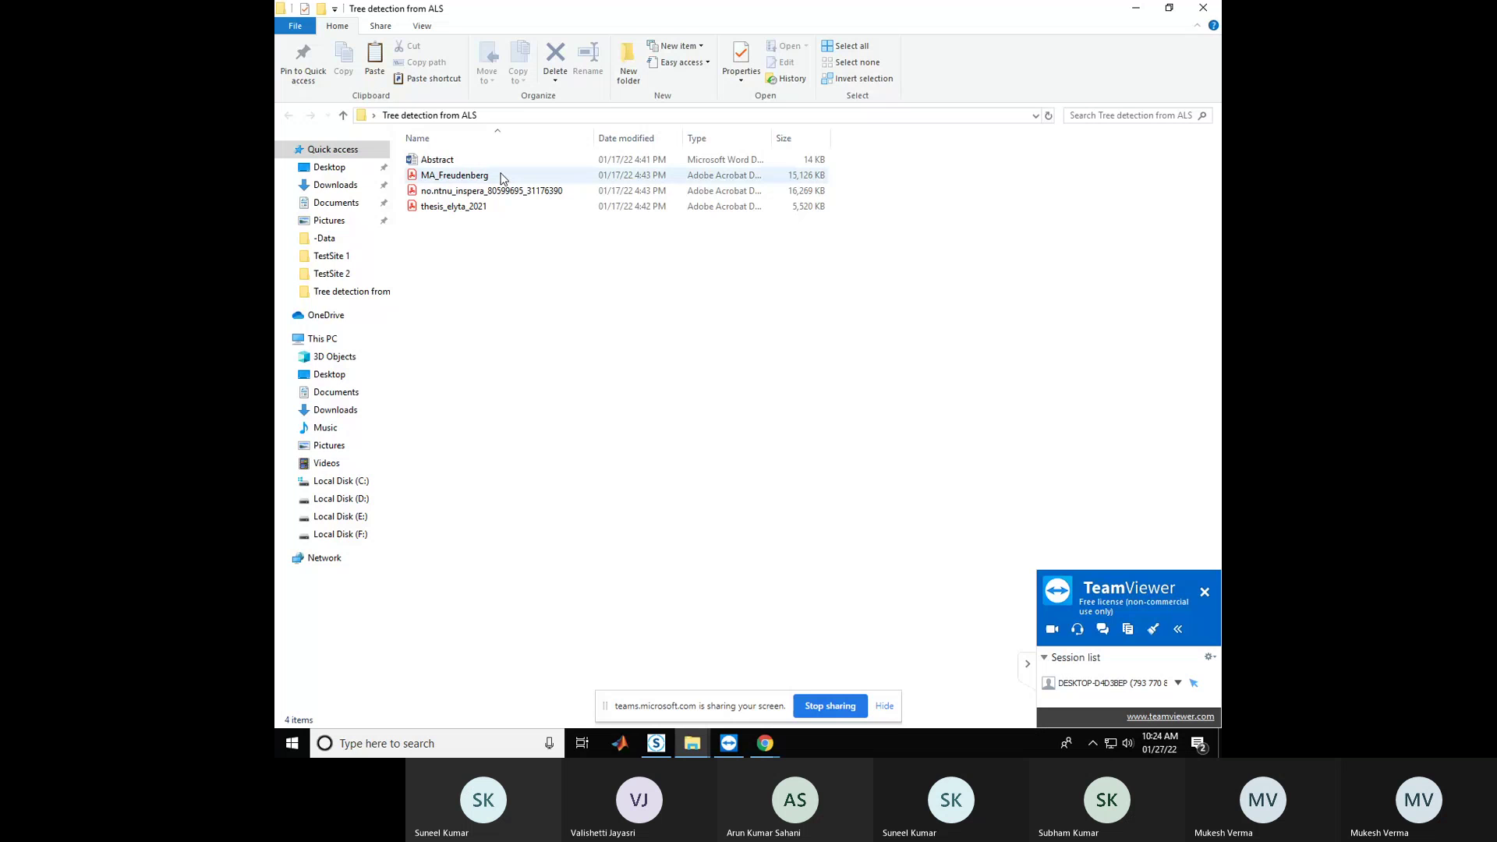
click(1201, 9)
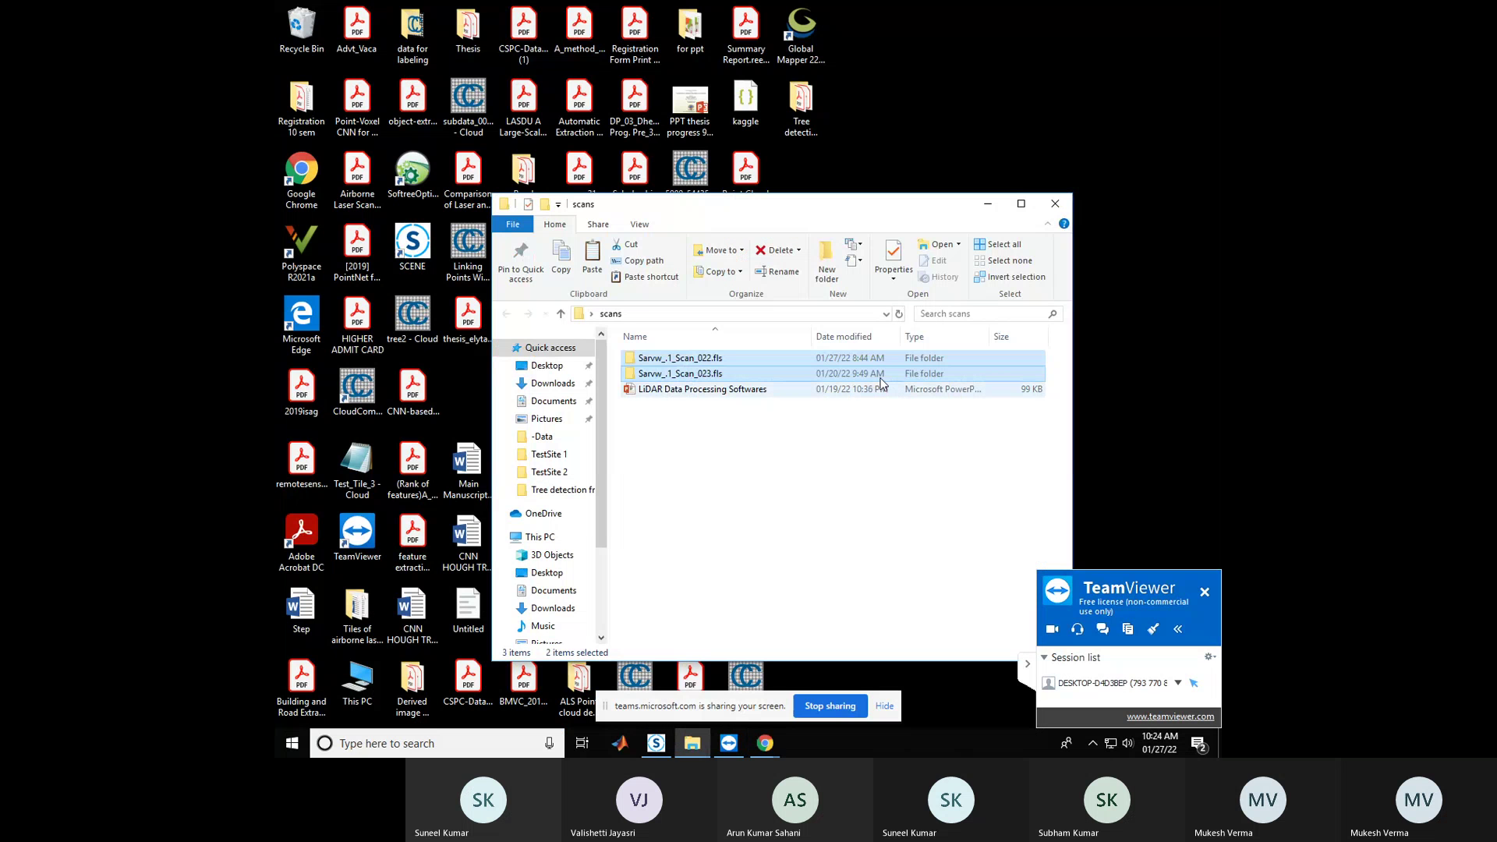
Maximize the scans folder window and try to bring the Sarvw_.1_Scan_022.fls and Sarvw_.1_Scan_023.fls folders into SCENE
click(1007, 201)
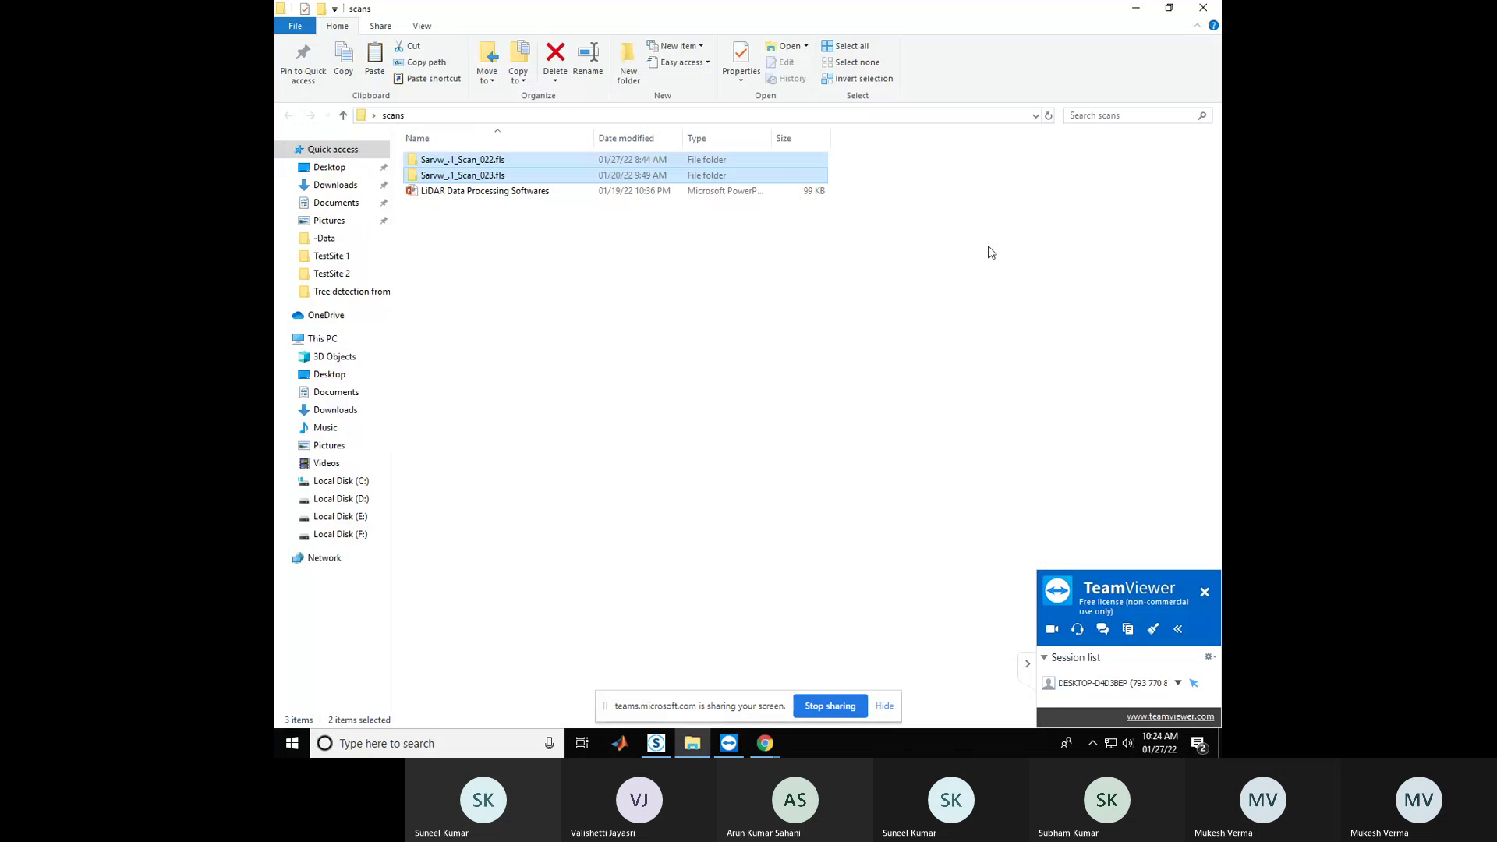
drag(772, 162, 896, 753)
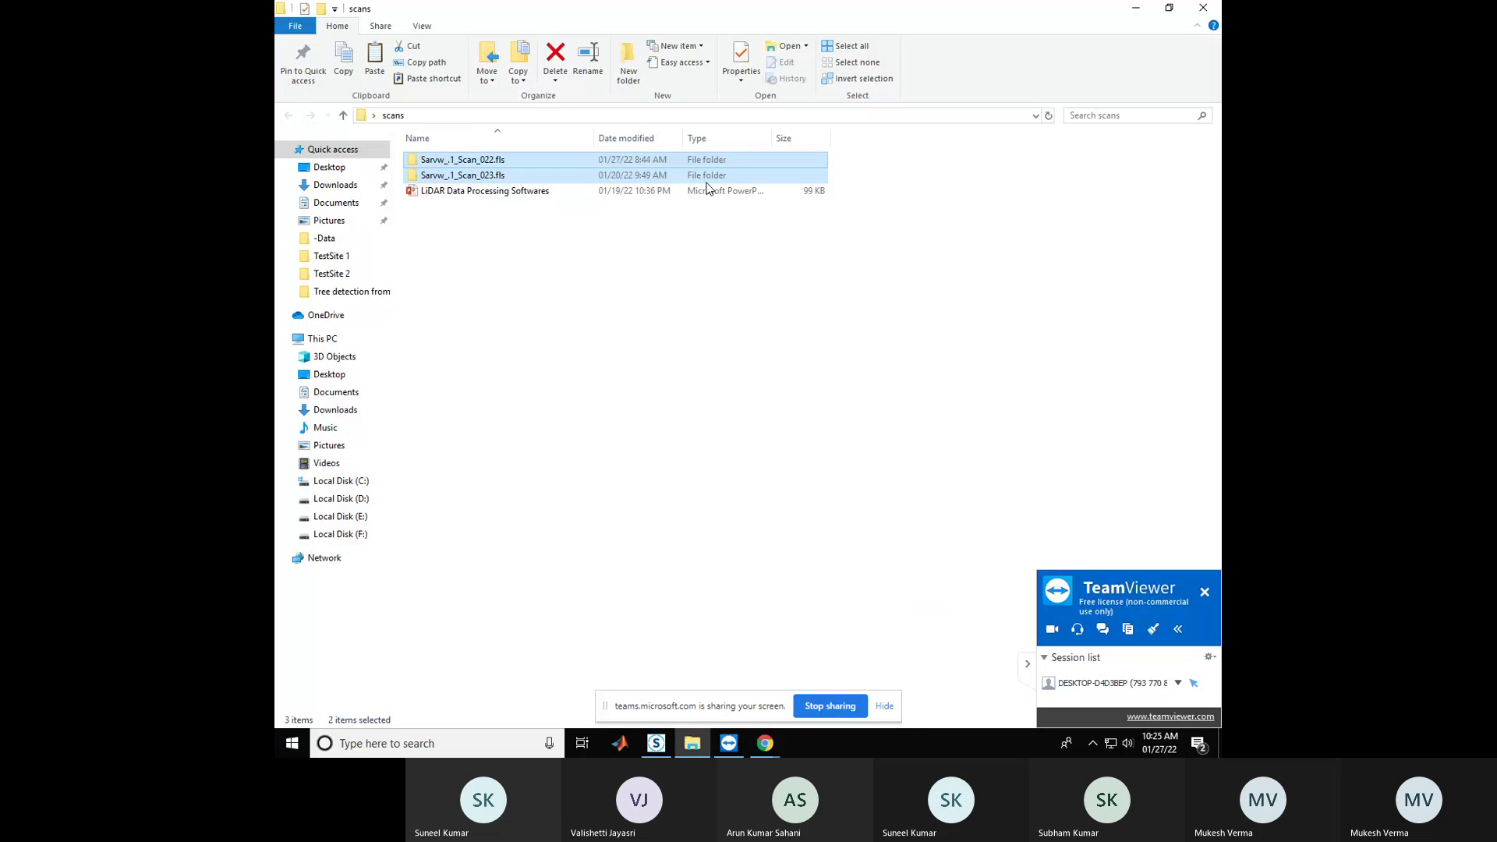
right_click(711, 158)
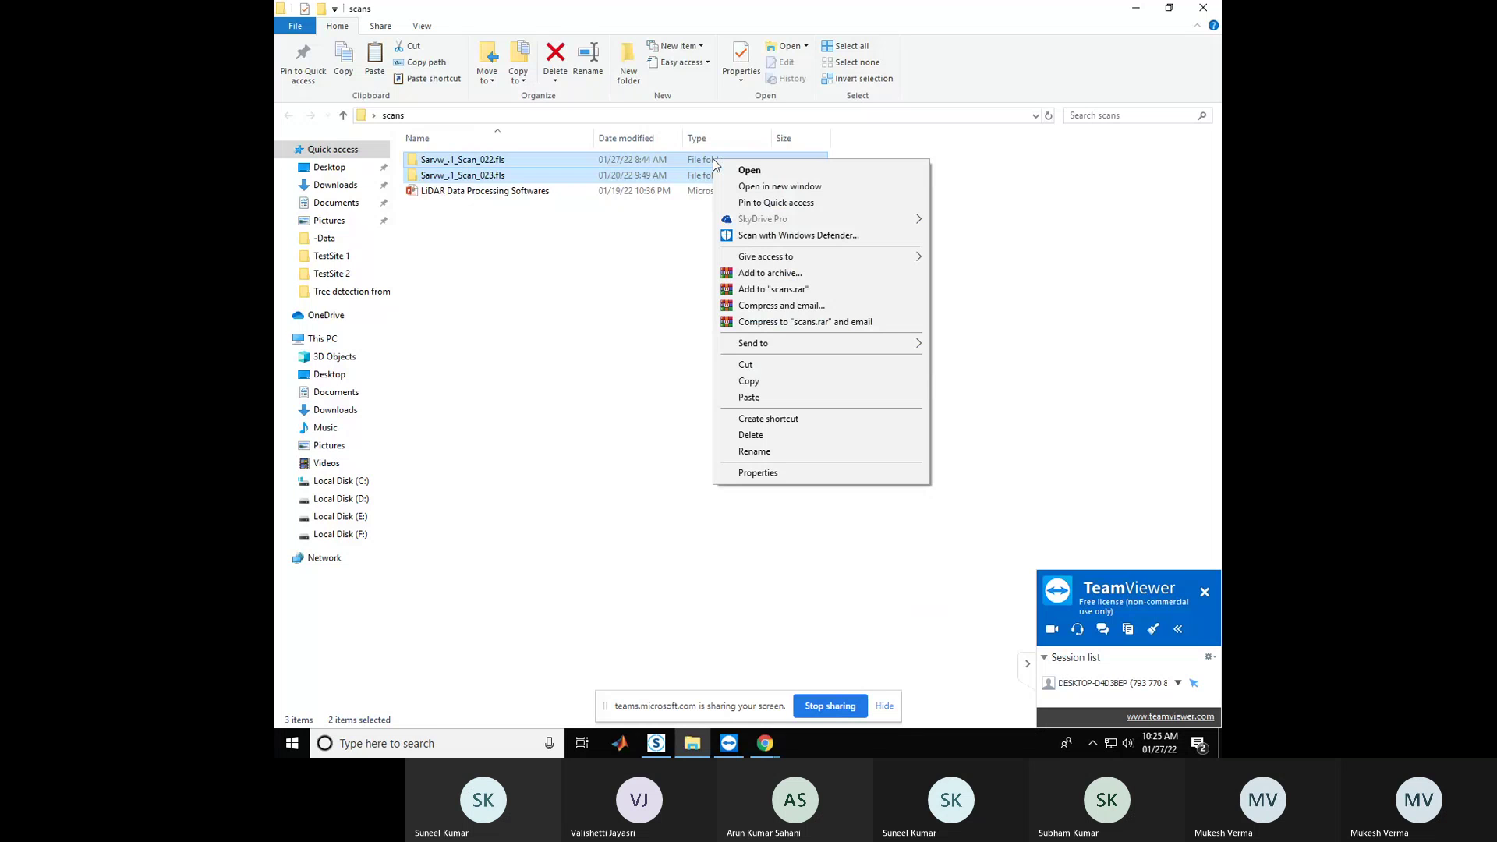
drag(706, 162, 829, 512)
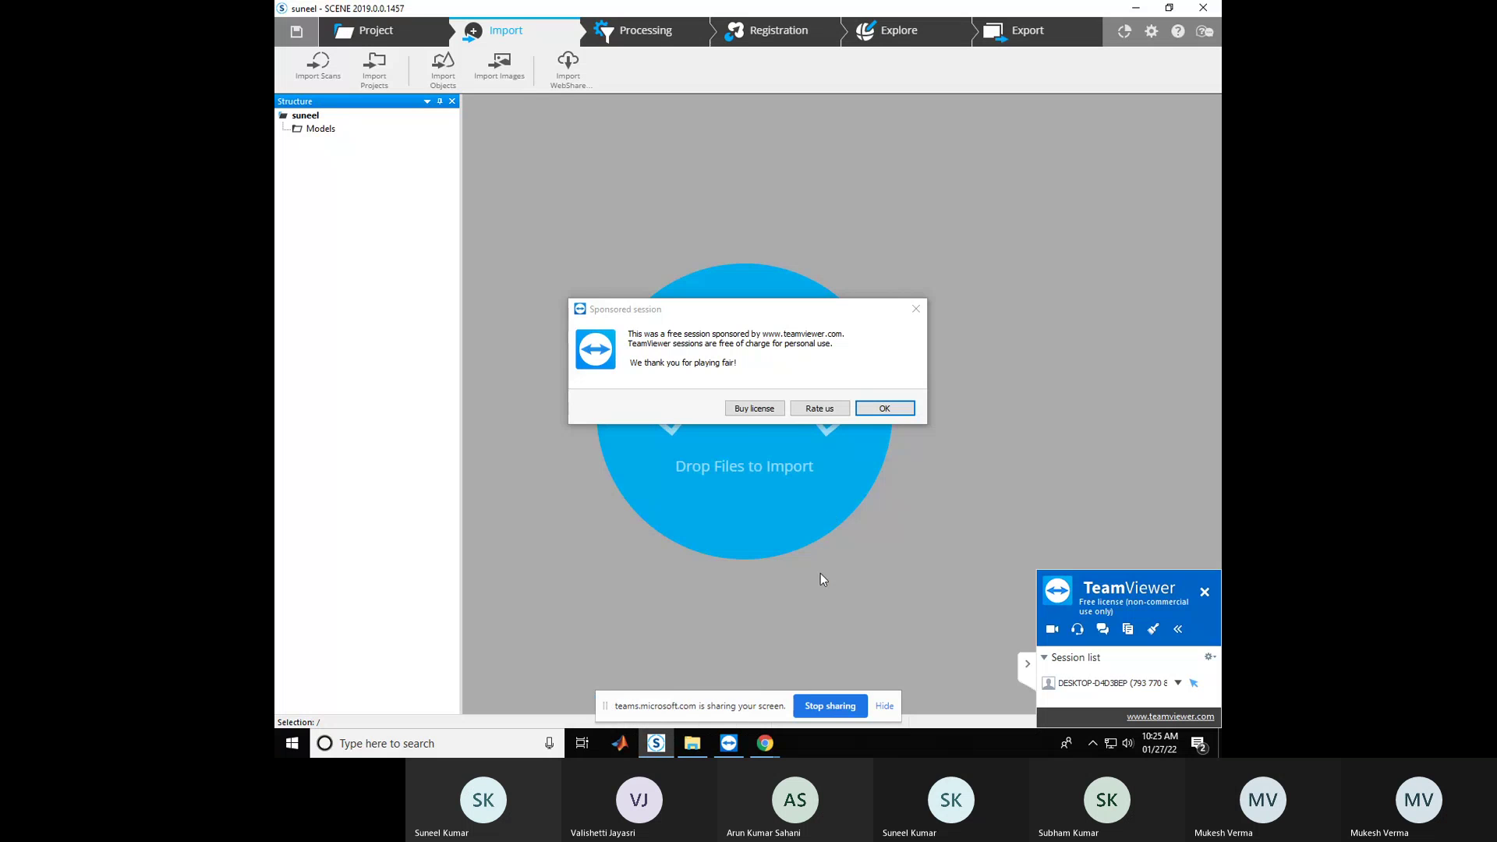
Dismiss the TeamViewer sponsored-session notice and return to the empty project's import area in SCENE
right_click(657, 747)
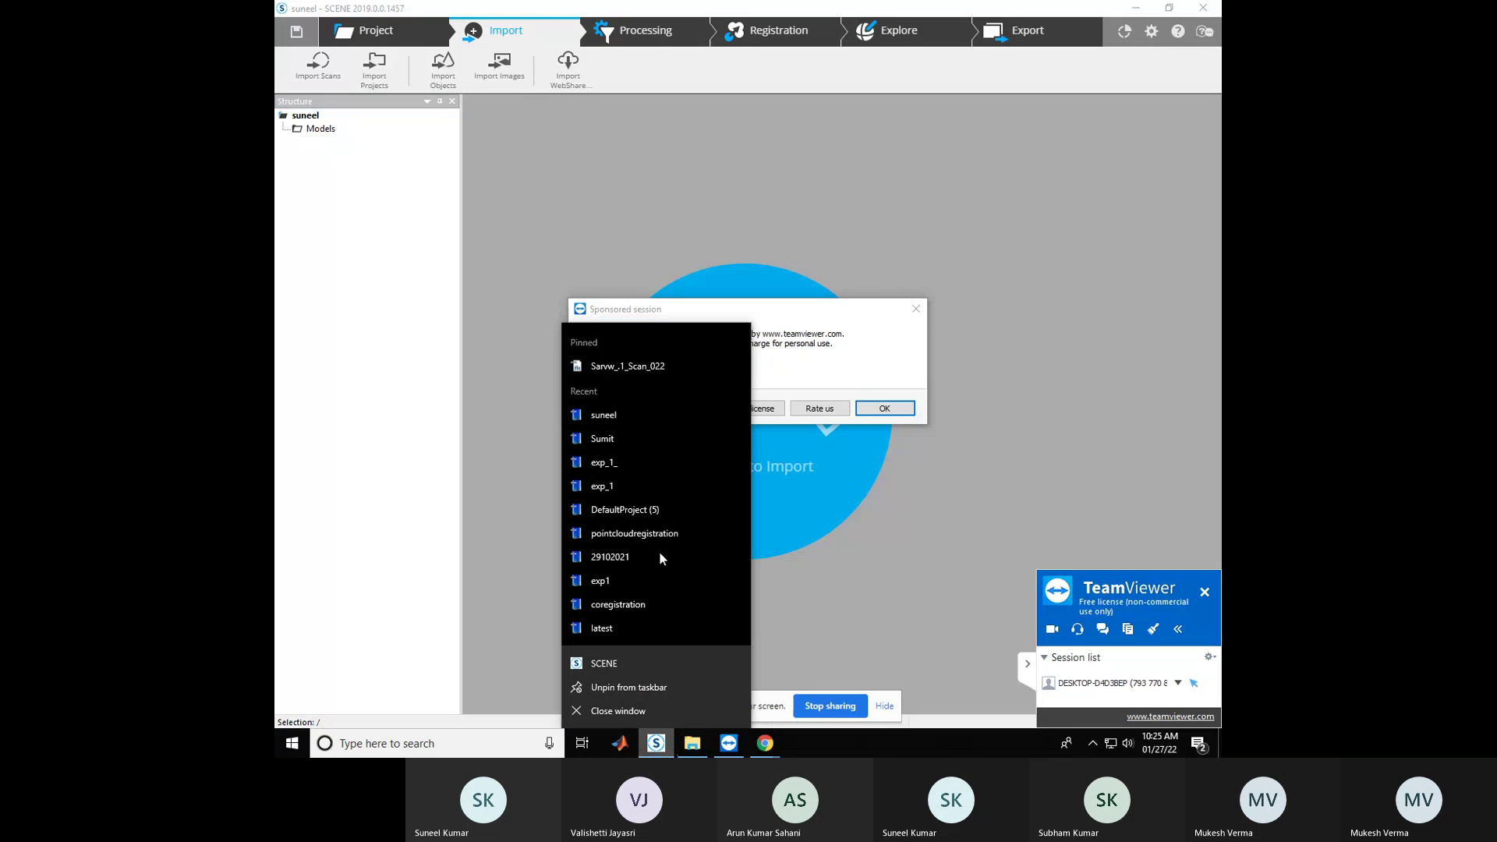
click(916, 308)
click(939, 249)
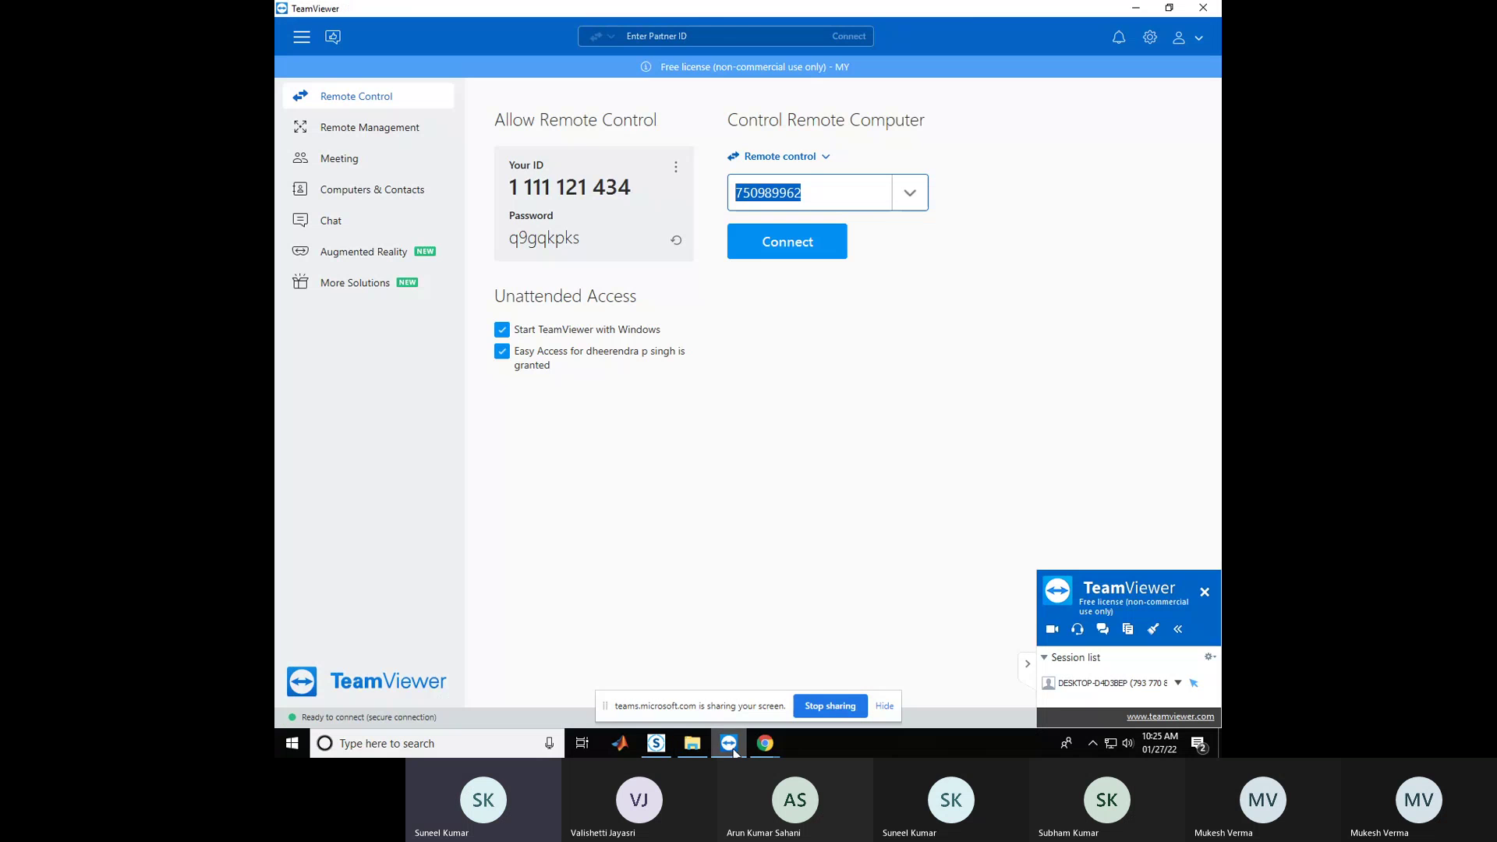
click(657, 744)
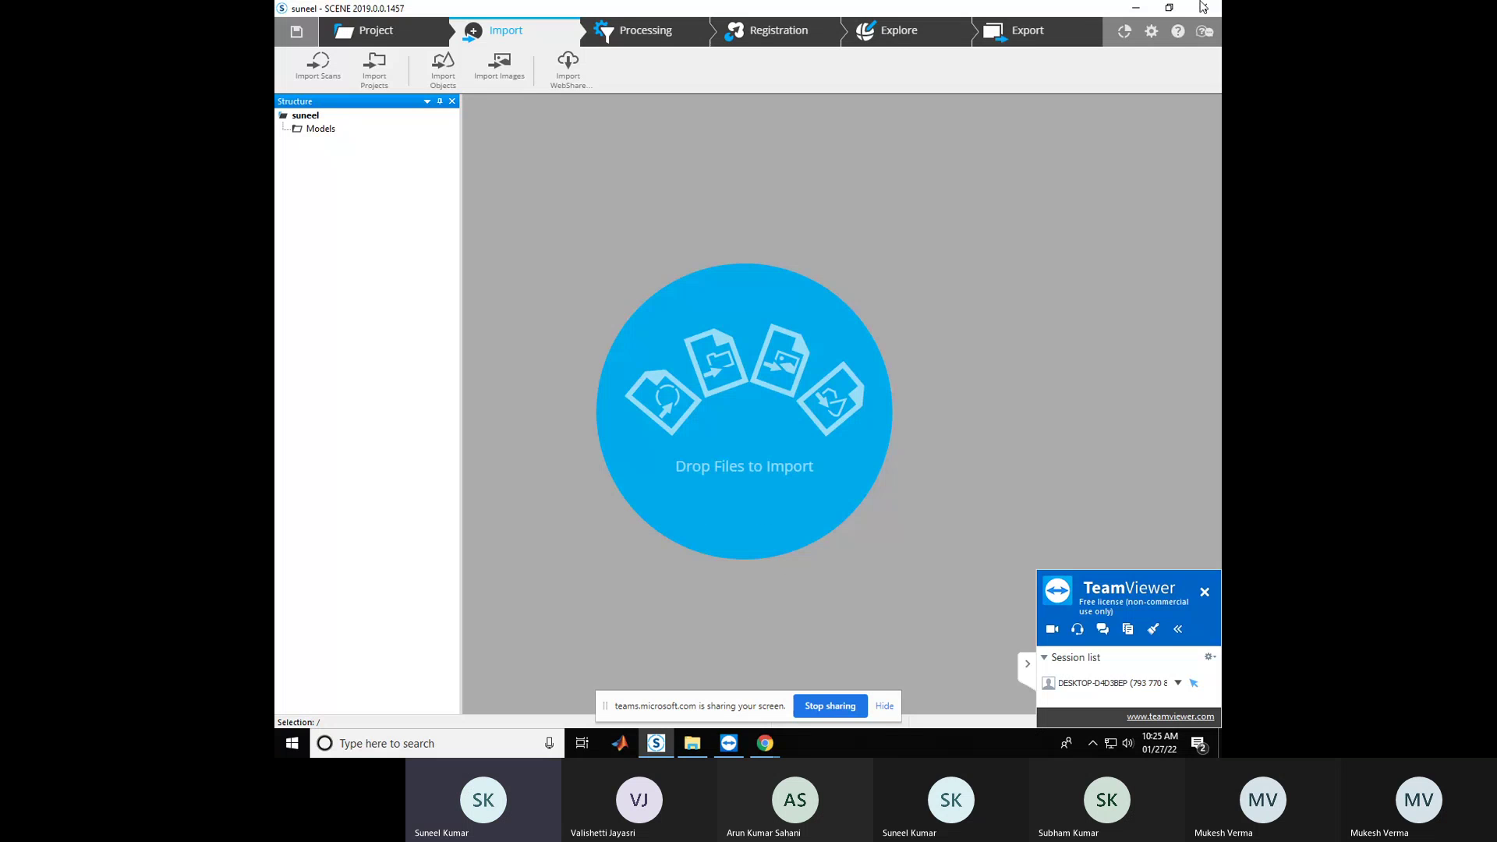
Go back to the scans folder and retry dropping both selected scan folders onto SCENE's import area
click(1135, 8)
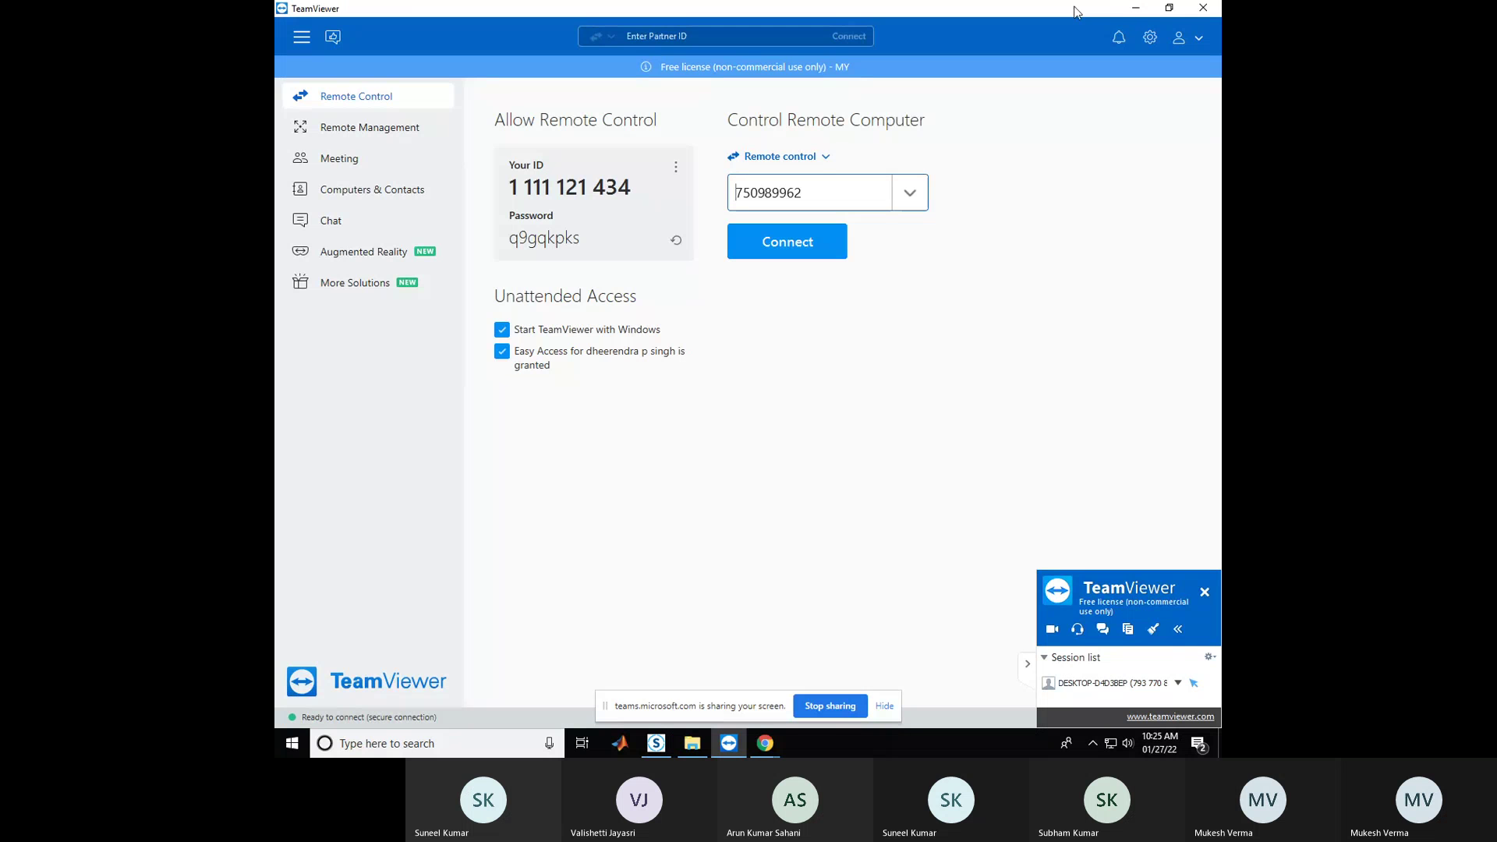
click(1135, 9)
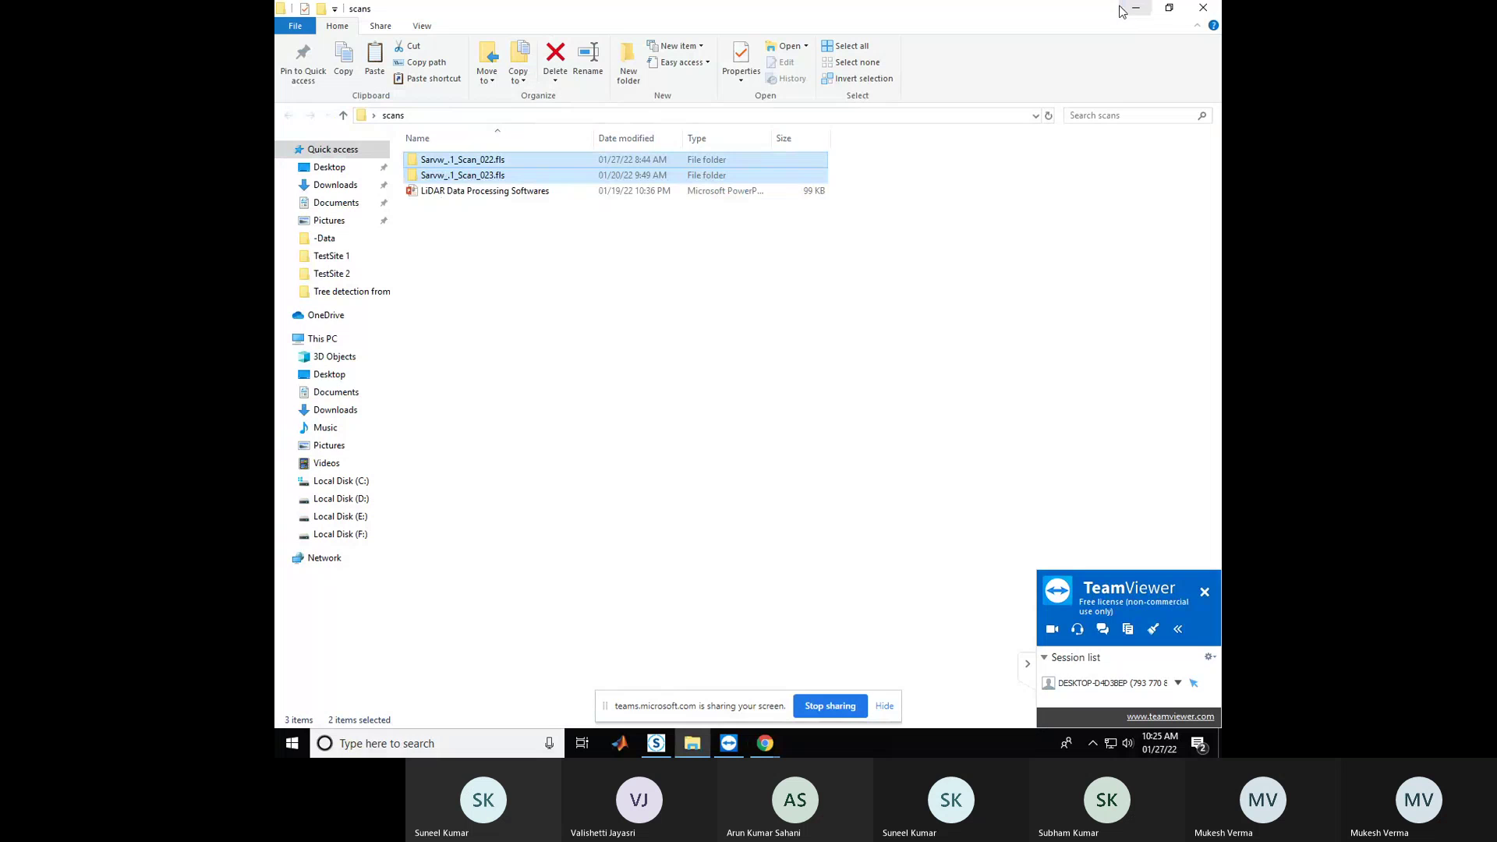
right_click(639, 167)
key(Escape)
drag(608, 178, 760, 507)
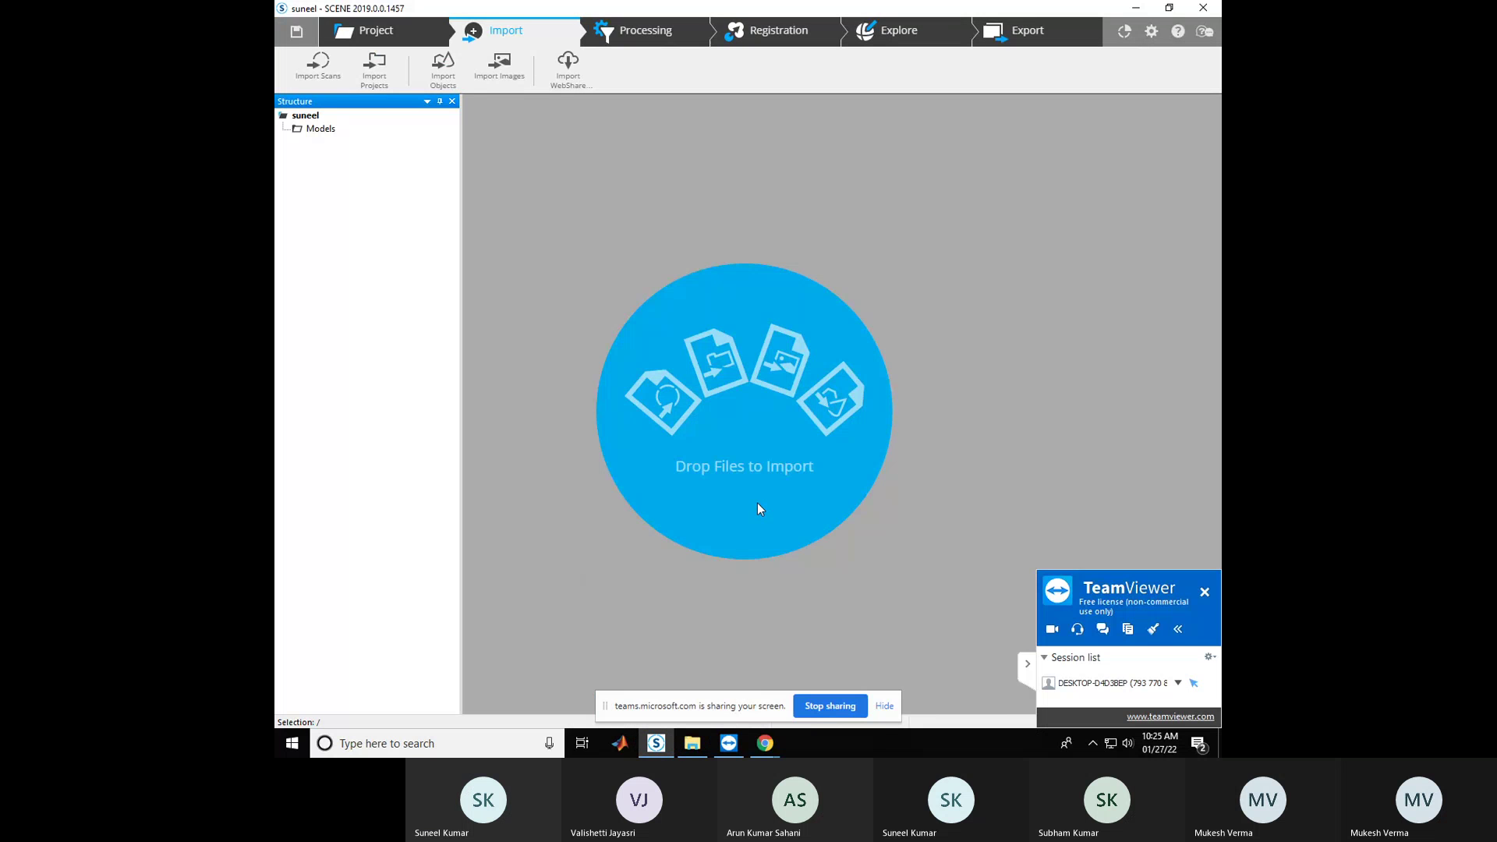
click(1133, 13)
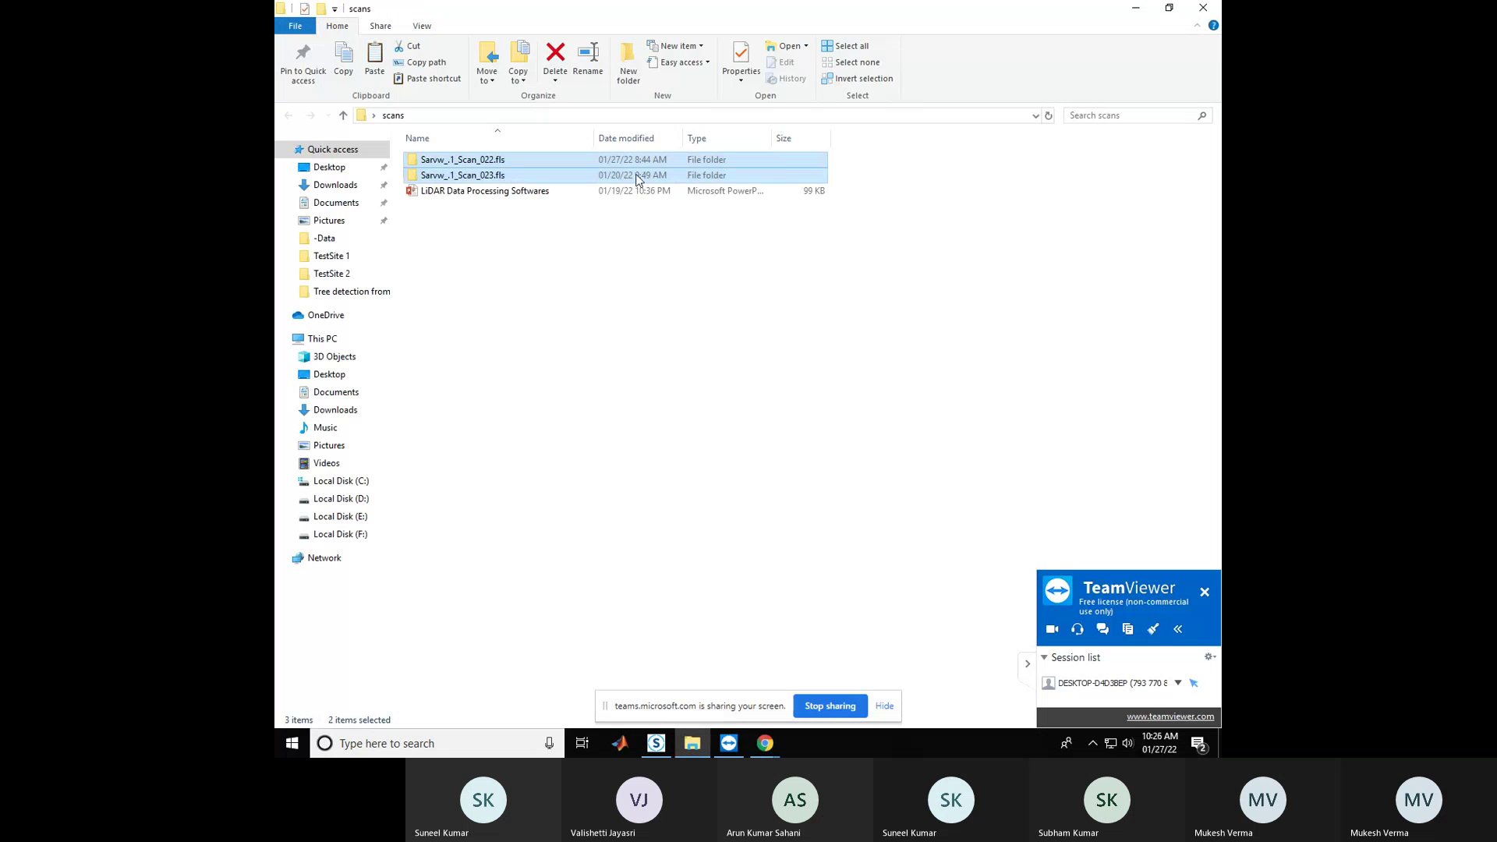
drag(637, 173, 658, 745)
mouse_move(658, 746)
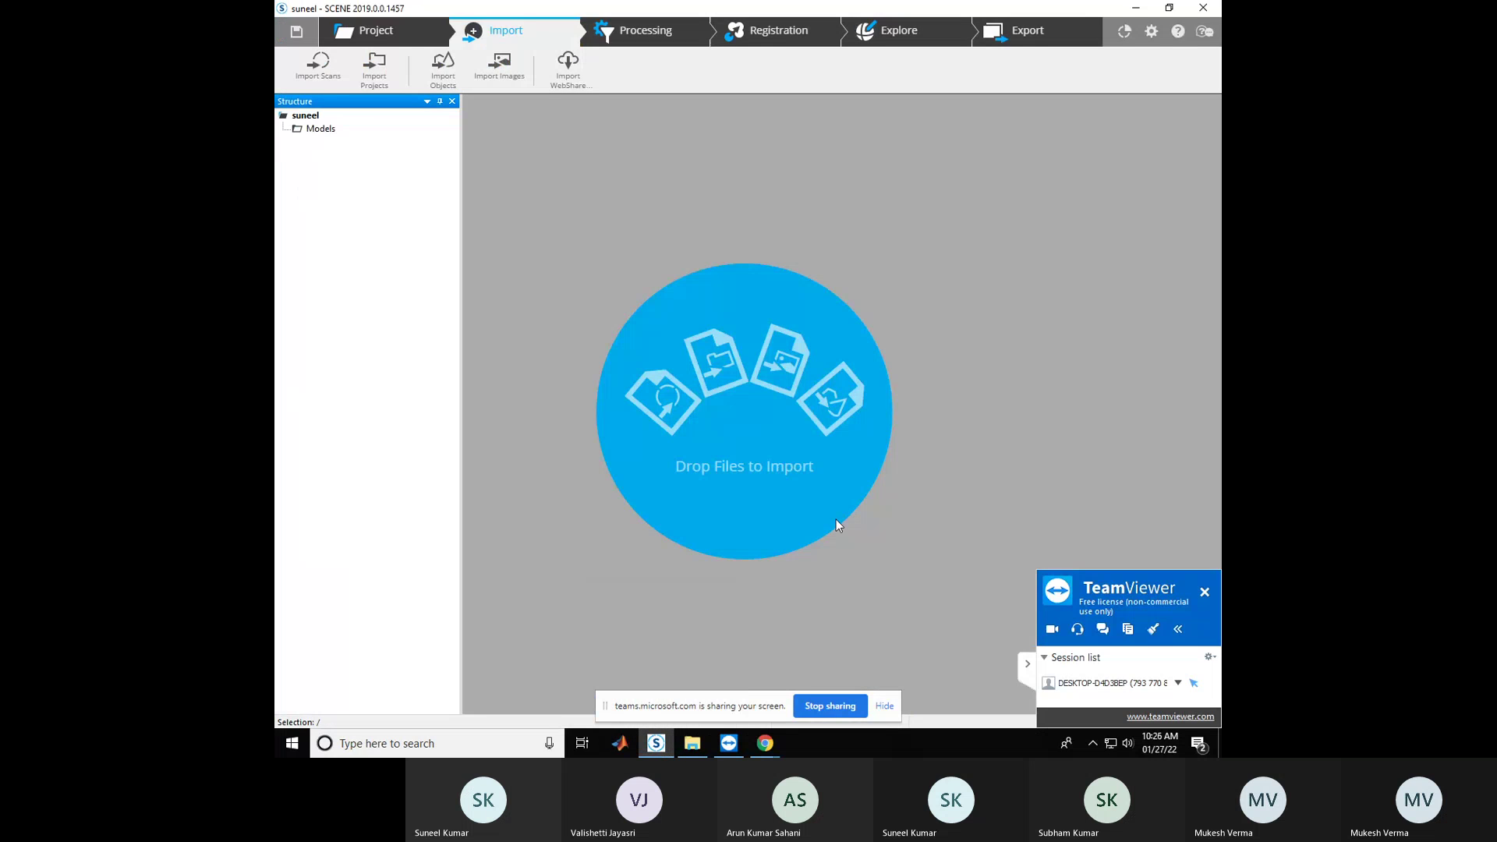
Import the Sarvw_.1_Scan_022.fls and Sarvw_.1_Scan_023.fls folders from the scans folder into the new project and acknowledge the import results
click(1135, 10)
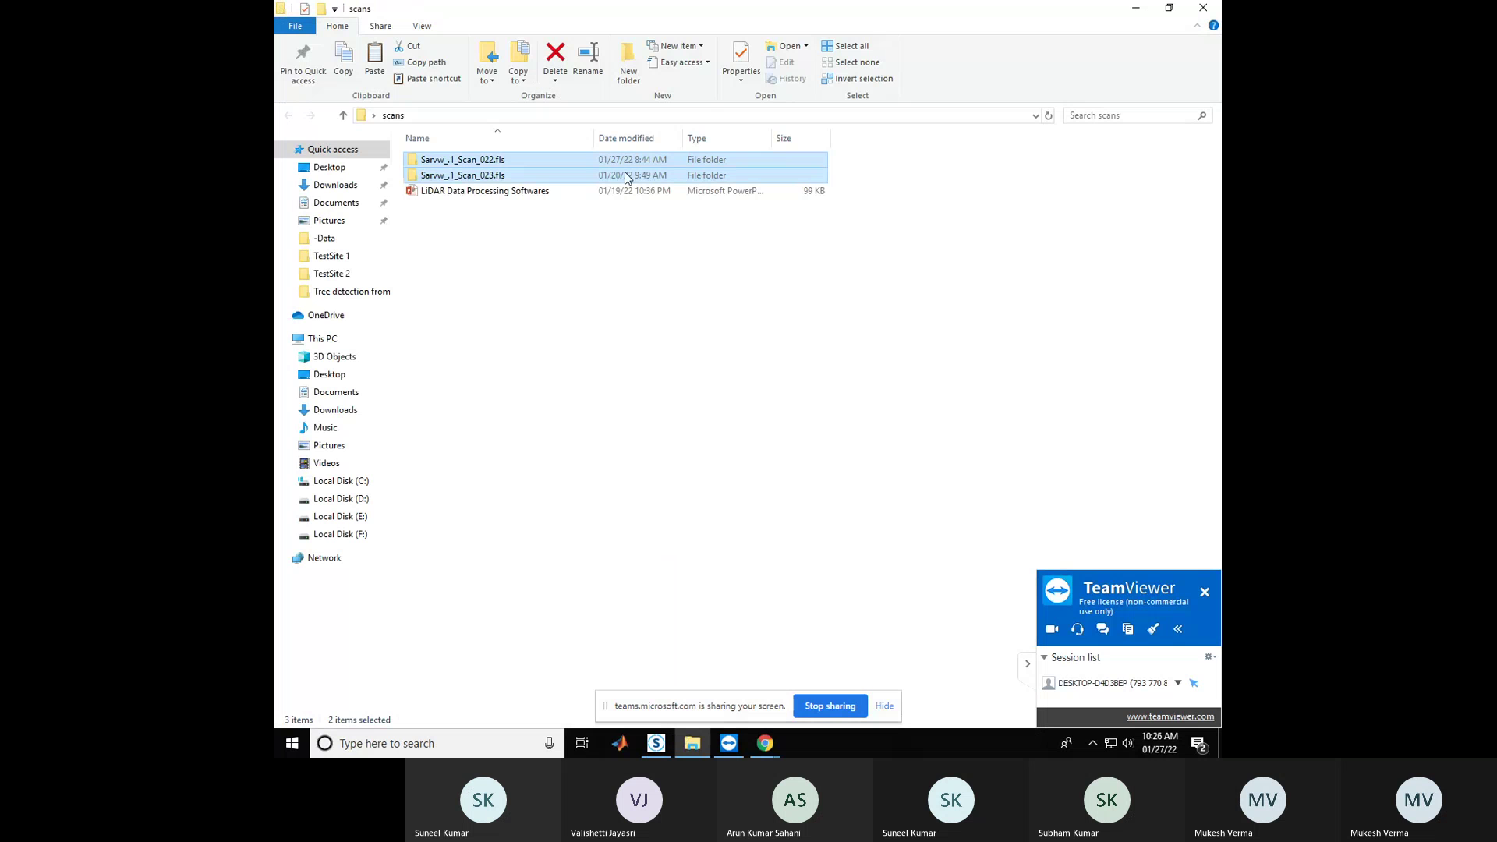
drag(629, 176, 1145, 8)
click(1135, 7)
drag(675, 173, 733, 444)
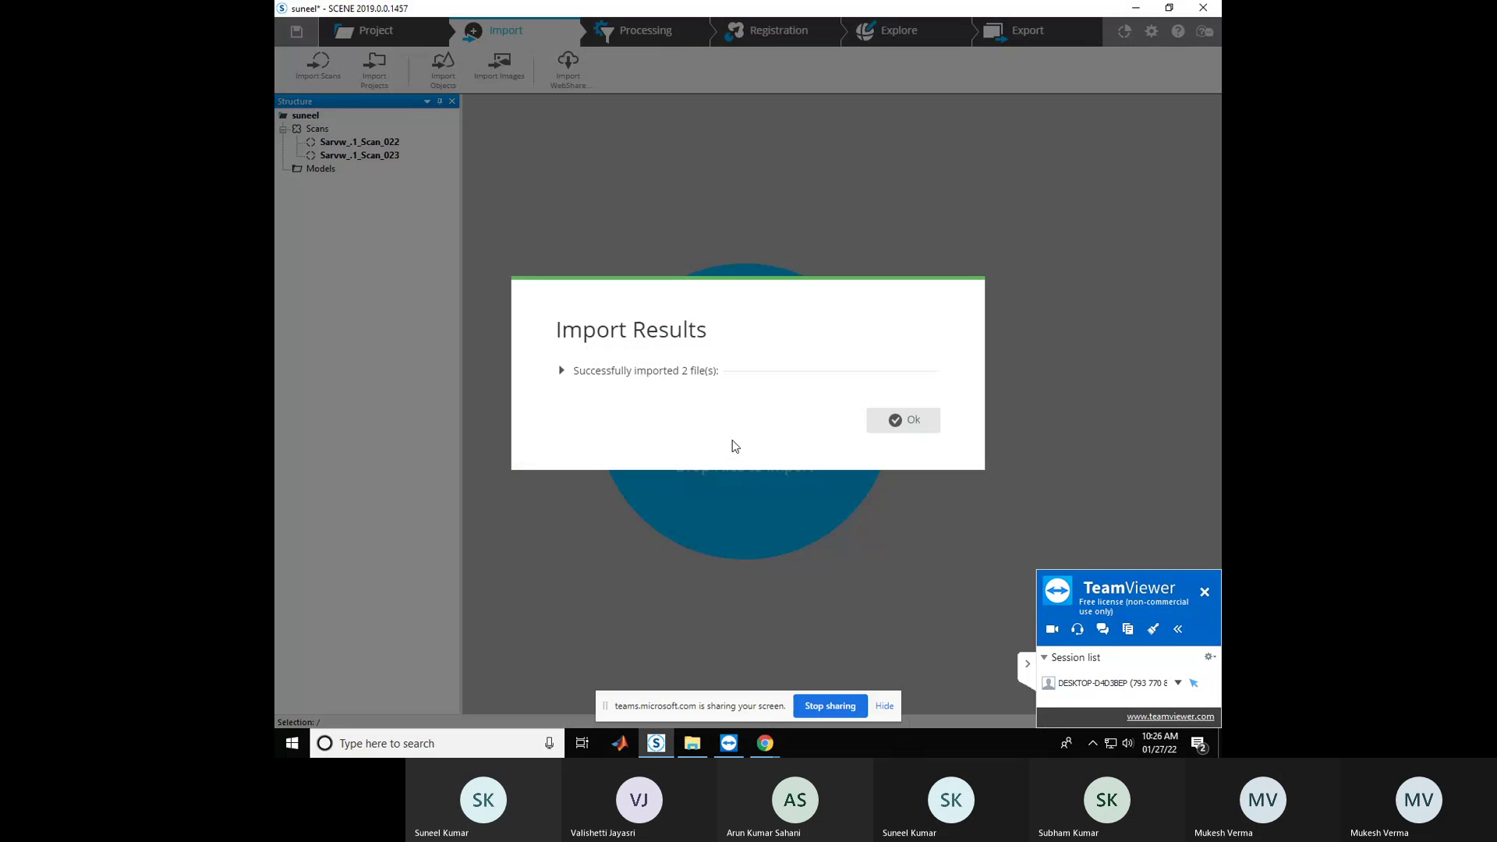
click(904, 421)
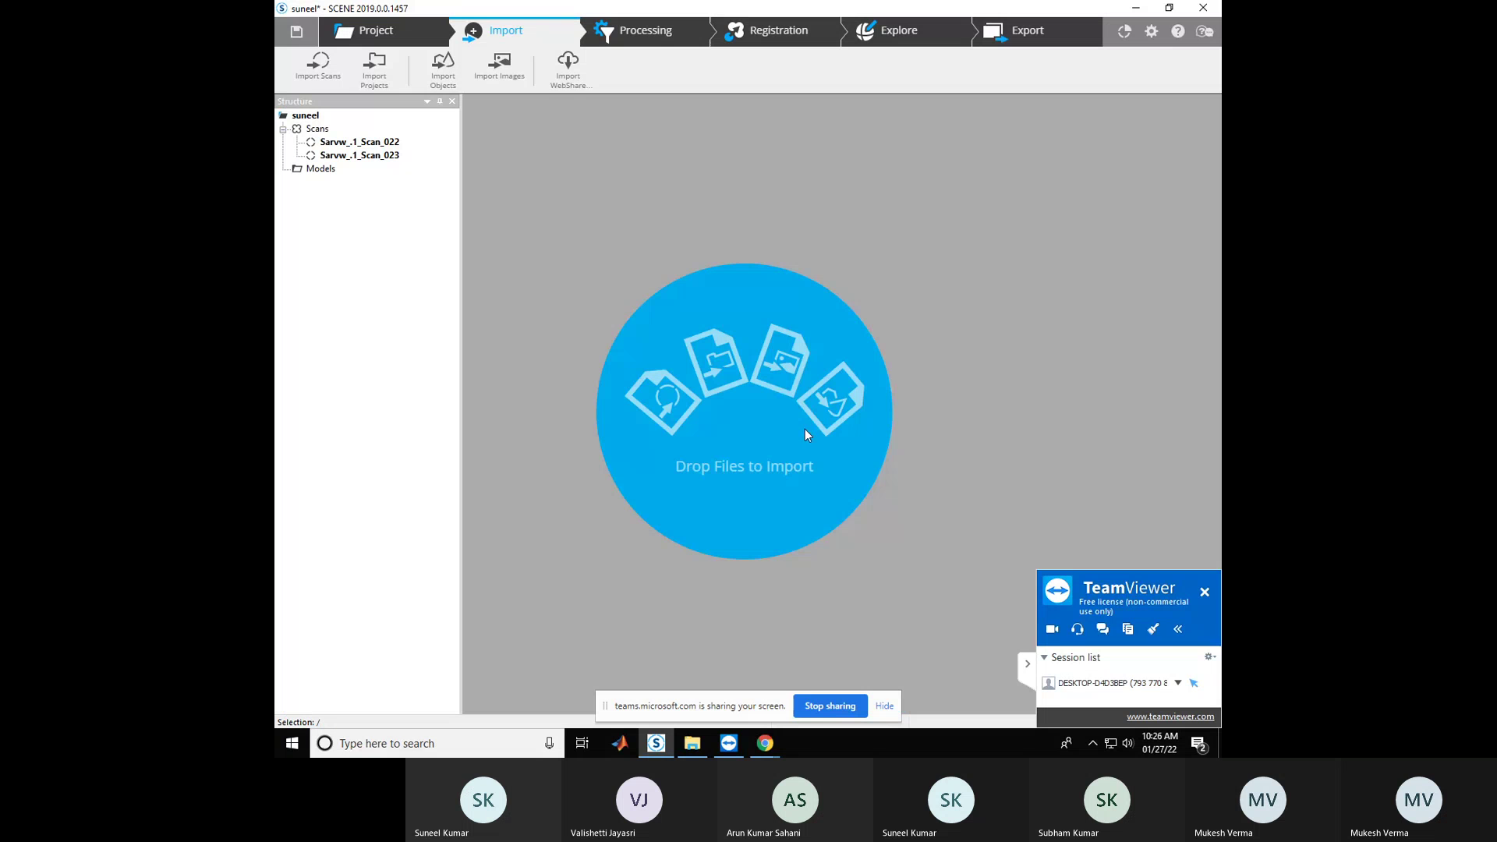
Process both imported scans with checkerboard and sphere target detection enabled and acknowledge the processing results
click(316, 129)
right_click(317, 129)
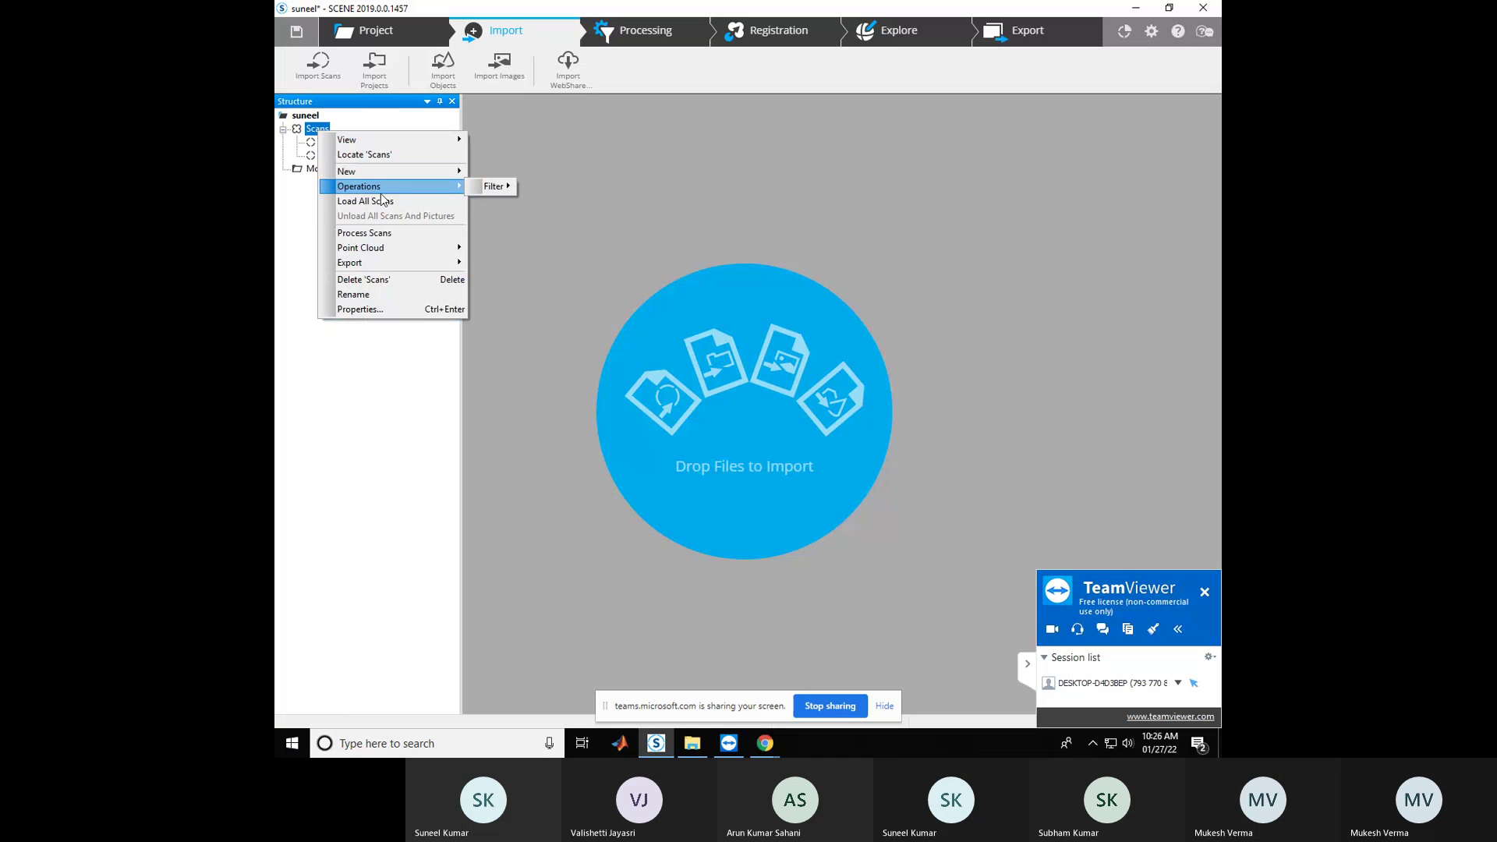
click(372, 242)
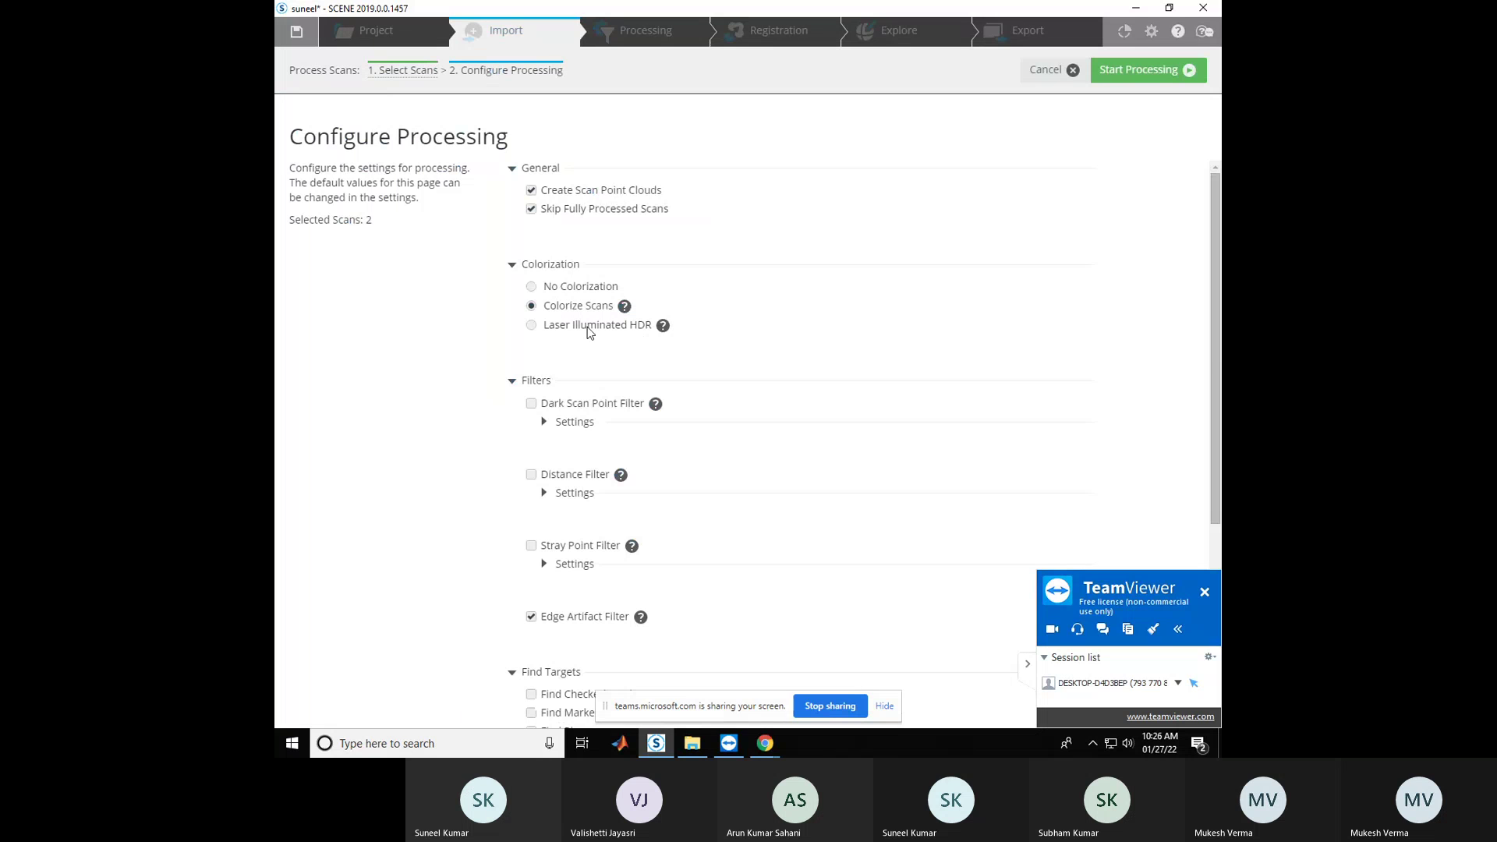
scroll(742, 507, down, 4)
click(532, 384)
click(531, 439)
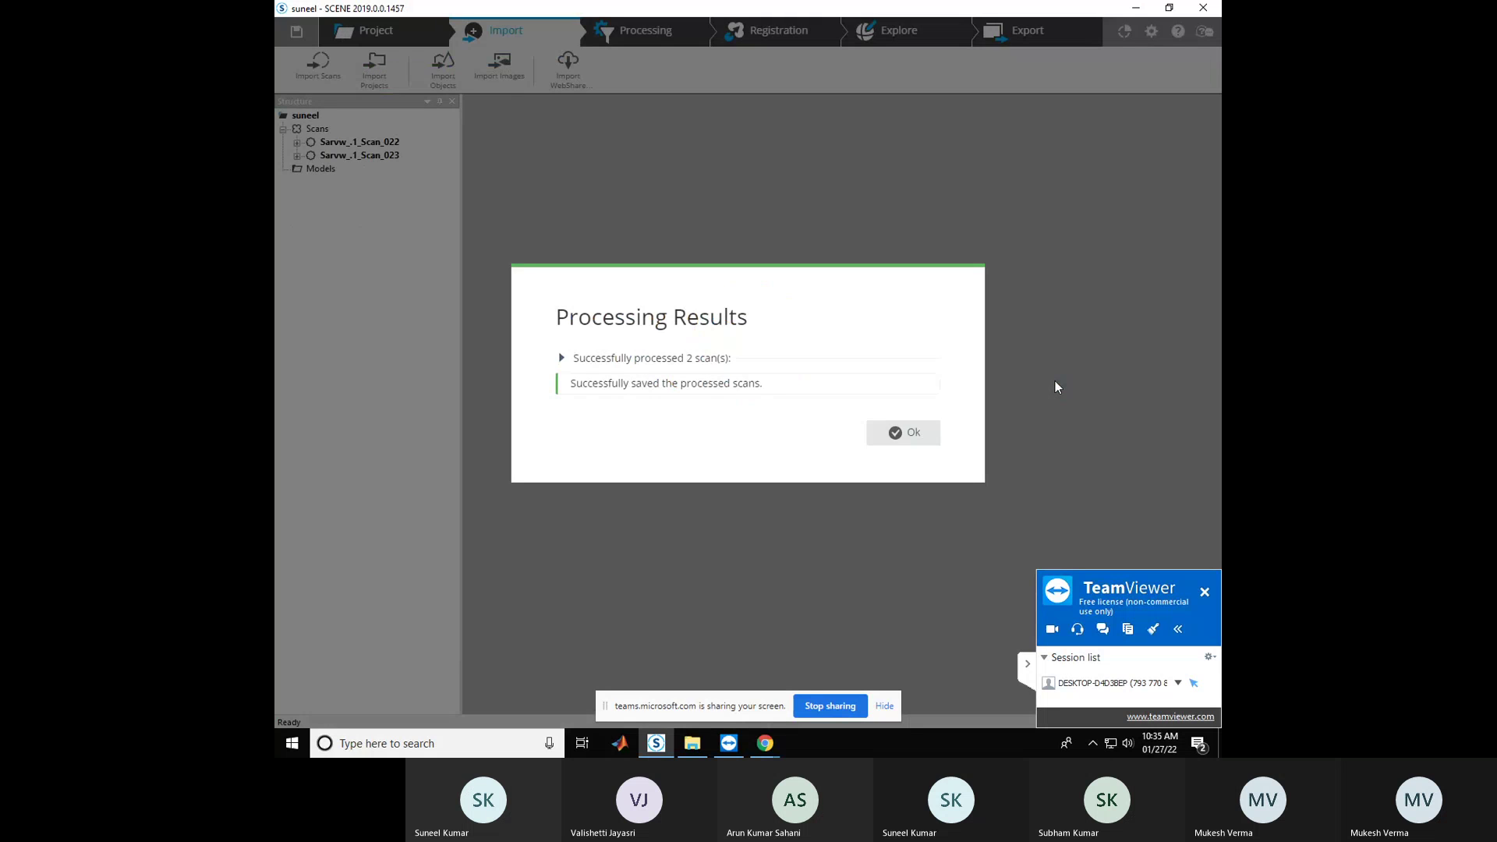
click(893, 440)
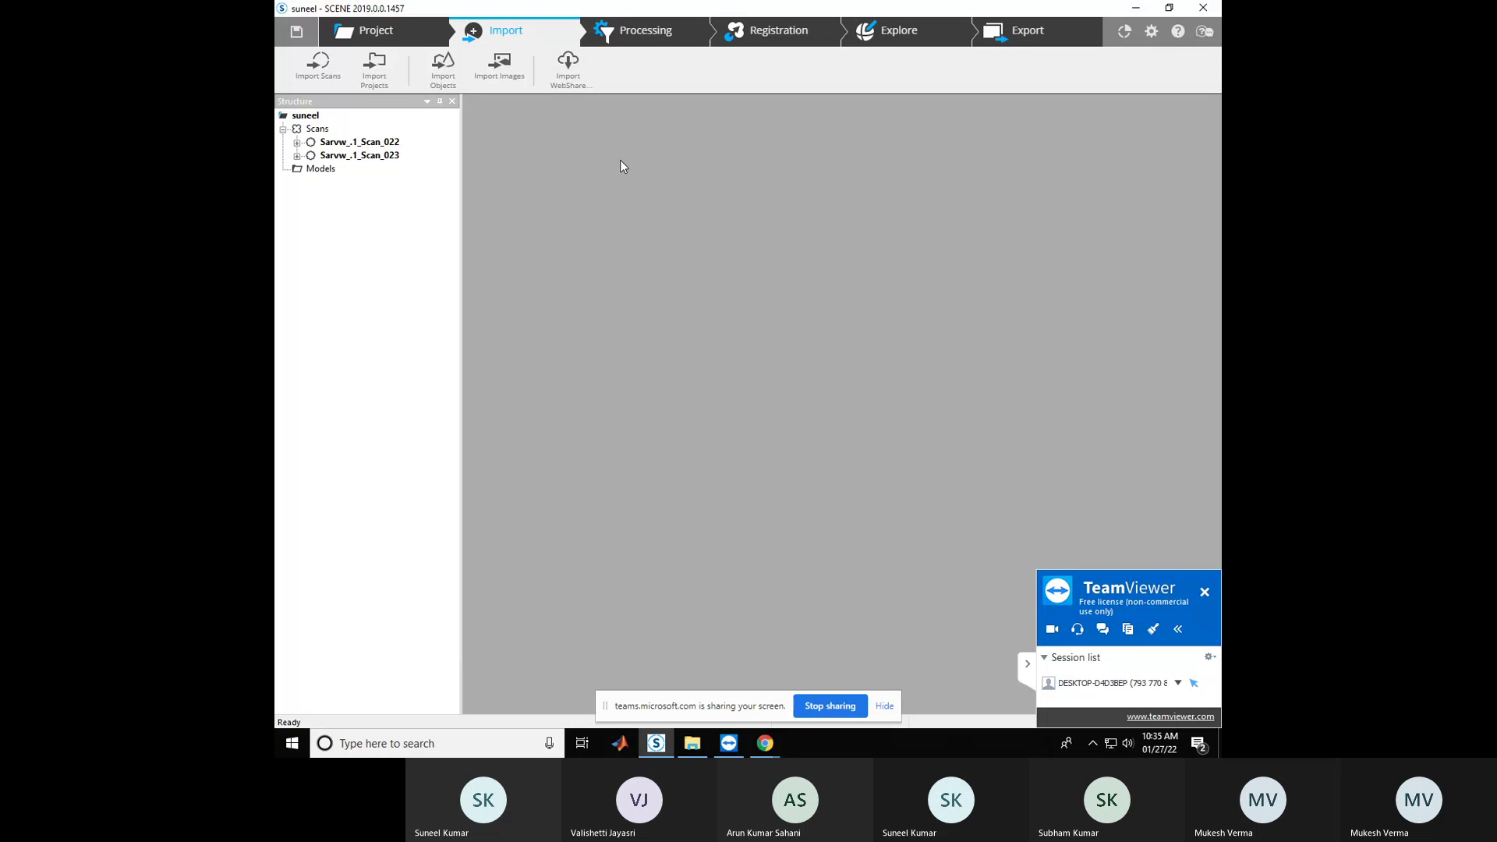
Start a manual registration of the Scans cluster, pairing Sarvw_.1_Scan_022 with Sarvw_.1_Scan_023, and proceed to target marking to inspect the first scan
click(337, 143)
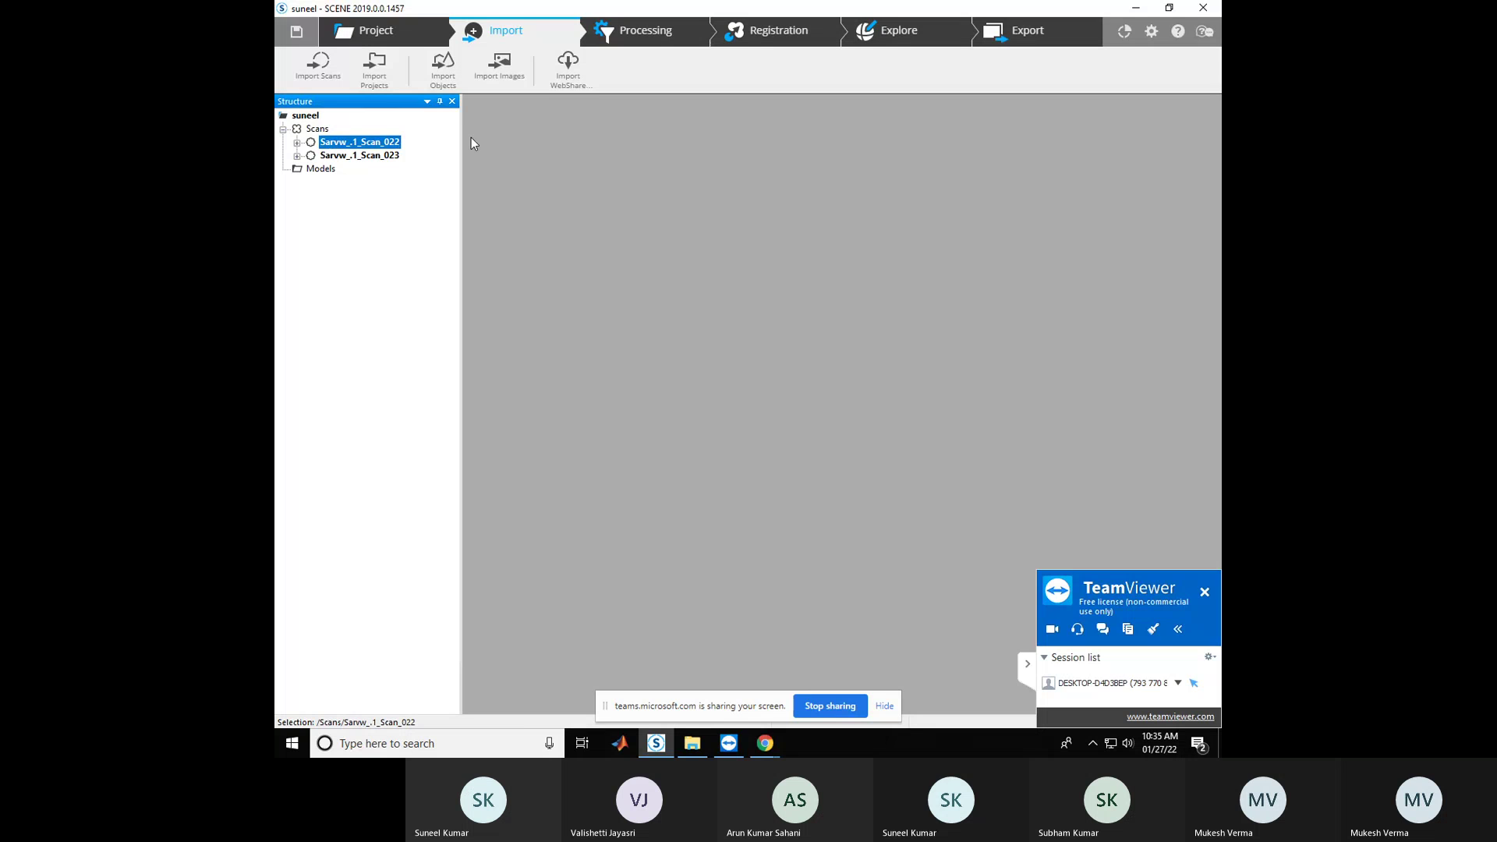
click(810, 47)
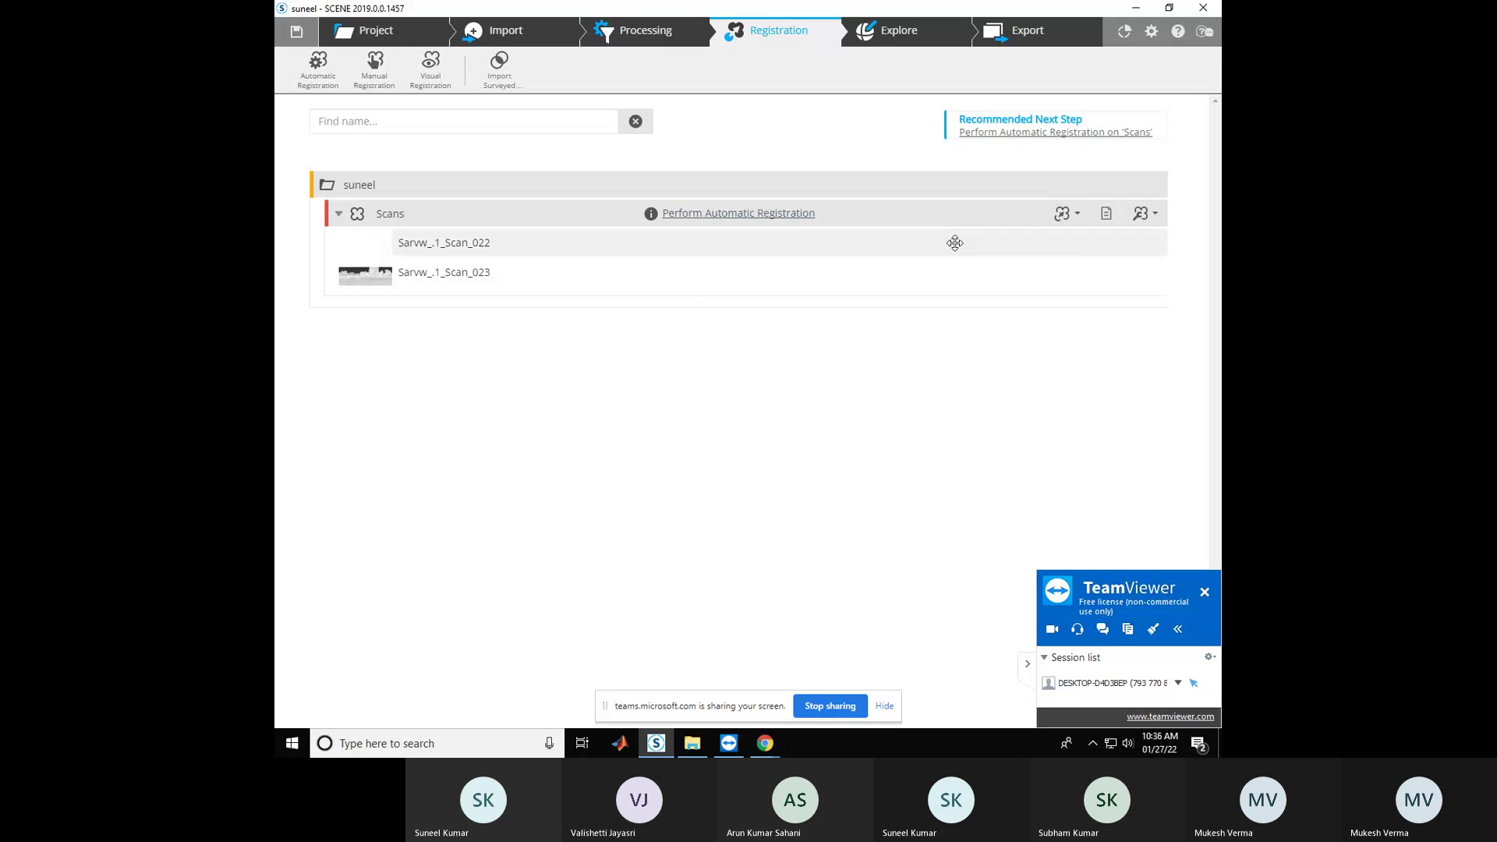
click(1077, 216)
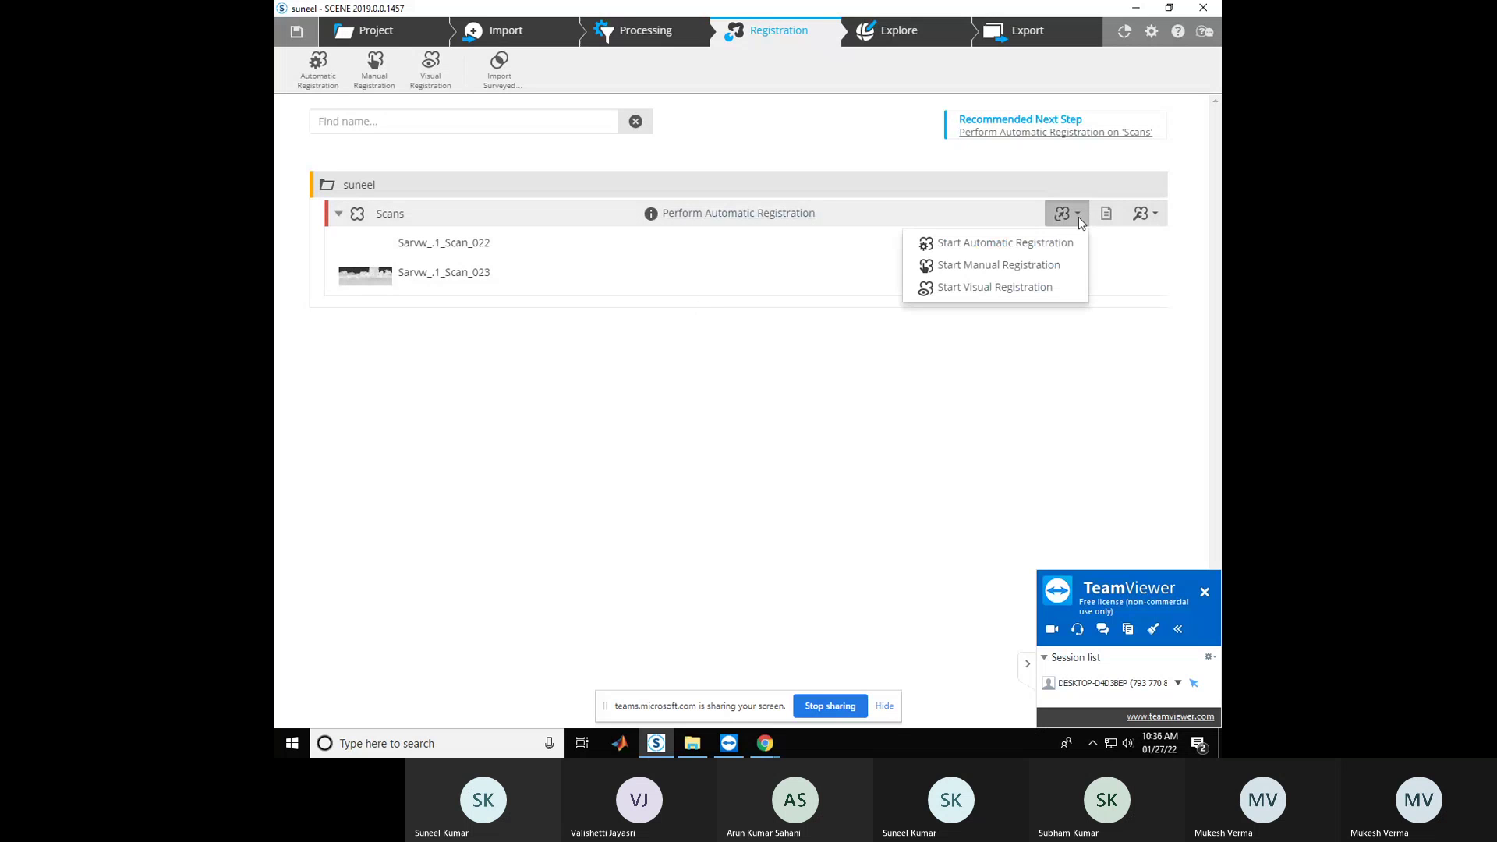
click(1021, 272)
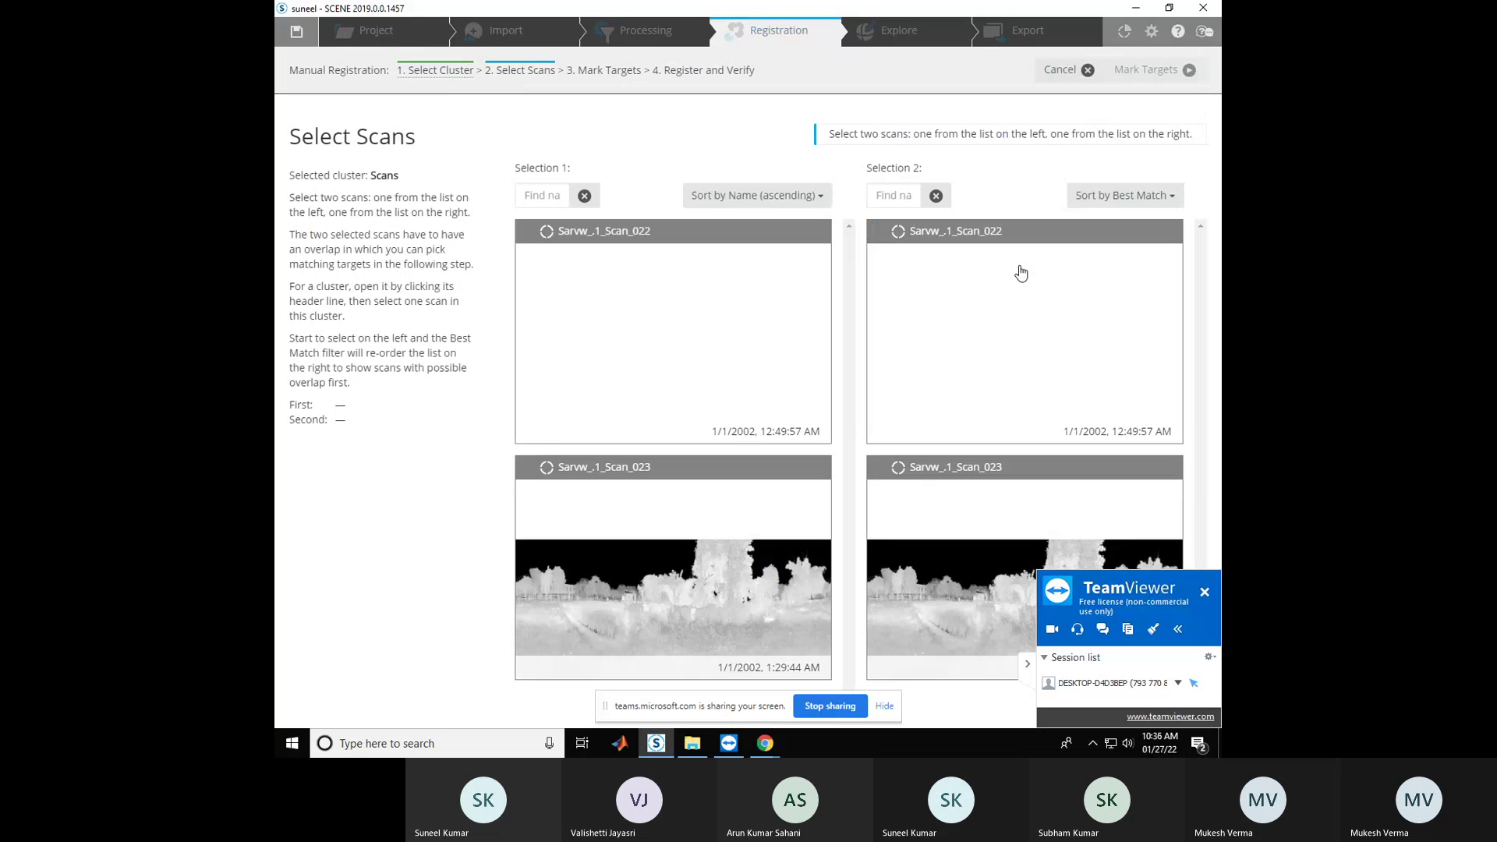
click(758, 375)
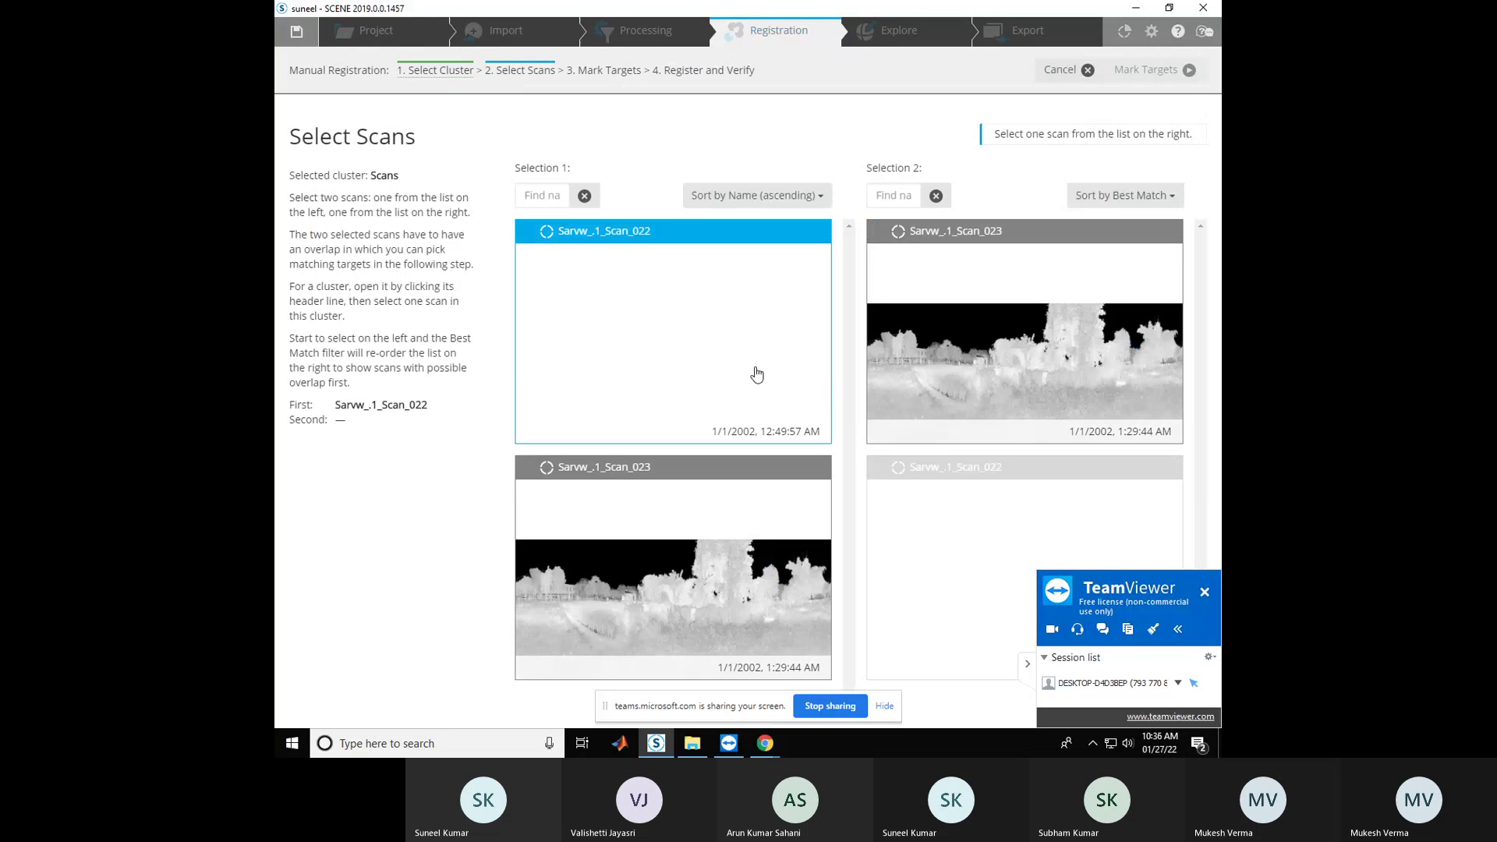
click(951, 375)
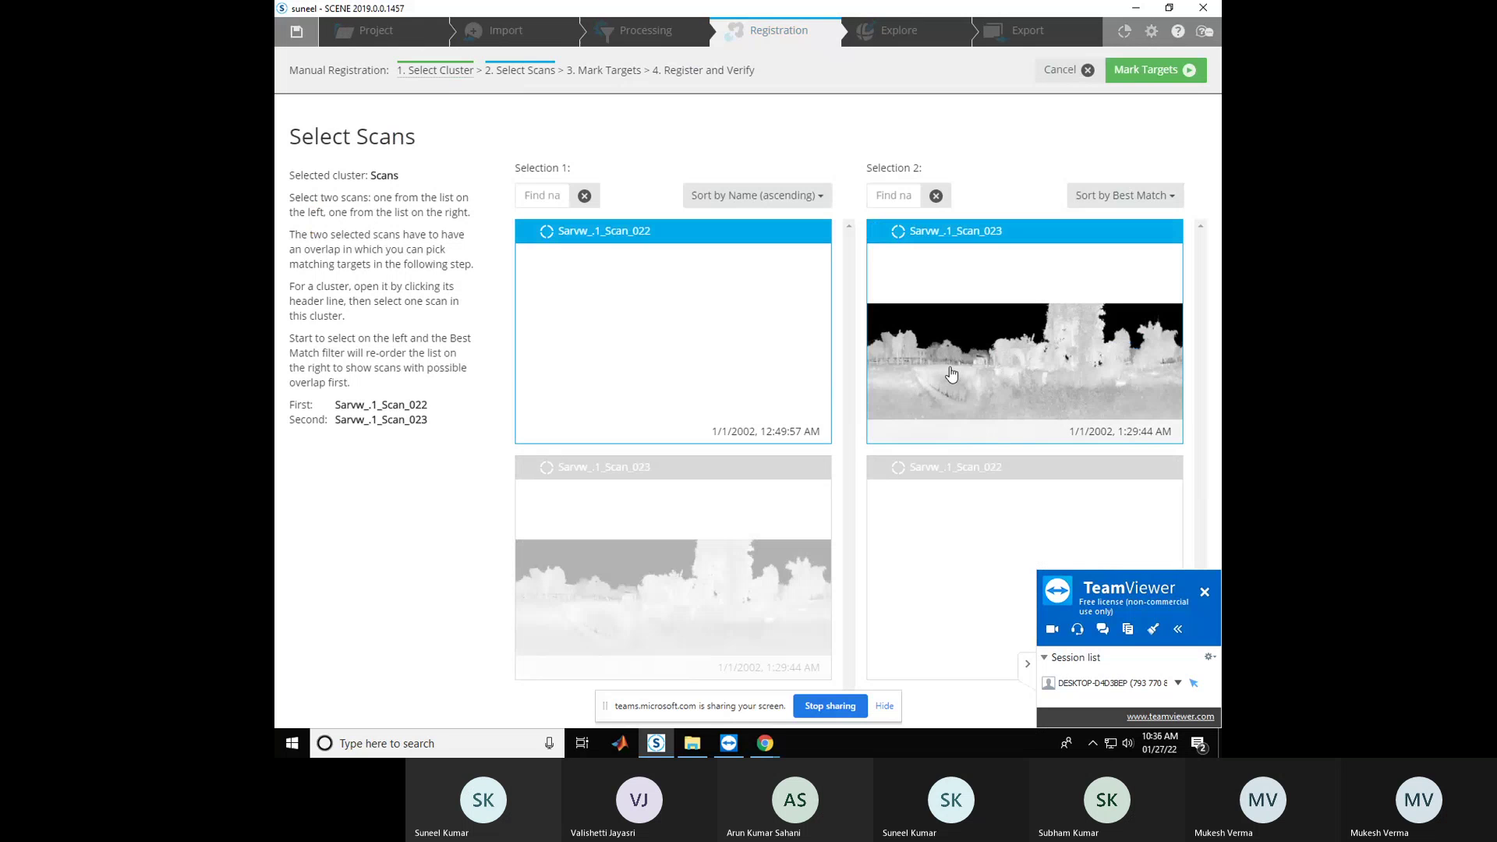
click(1156, 72)
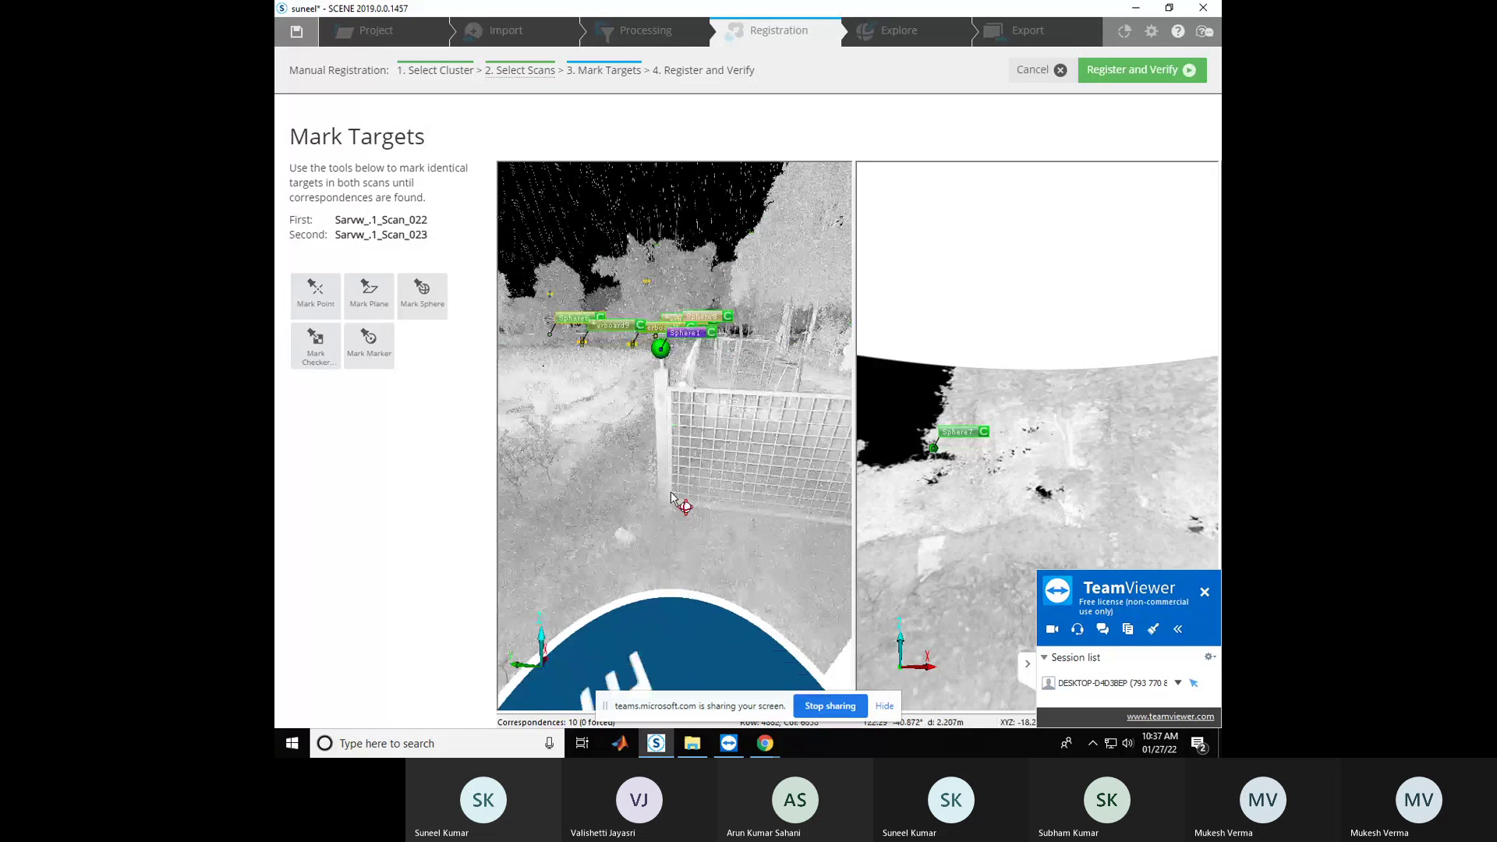
drag(738, 506, 684, 523)
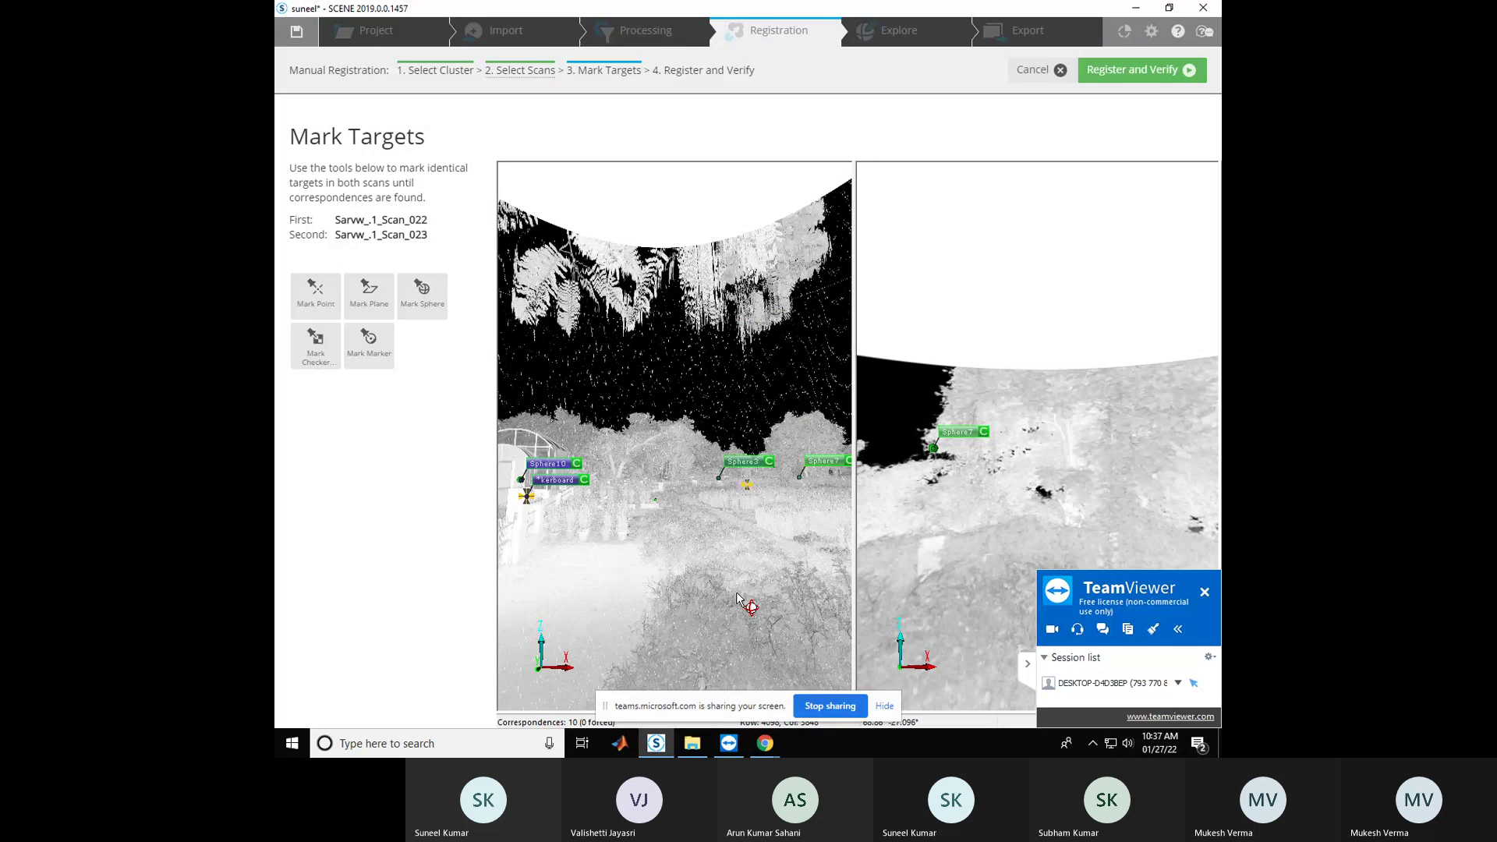